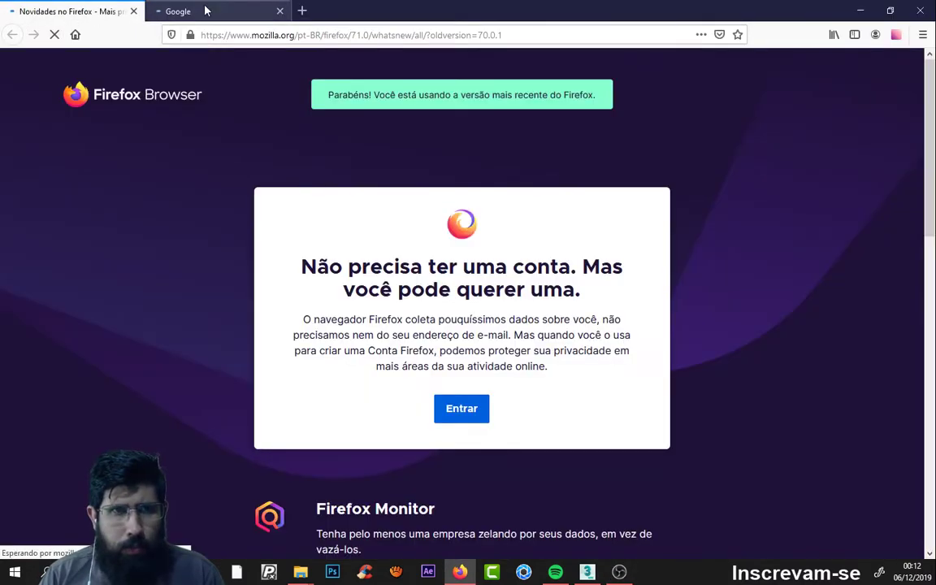
Step: Search Google Images for 'castelo cartoon' from the suggestion list
click(206, 11)
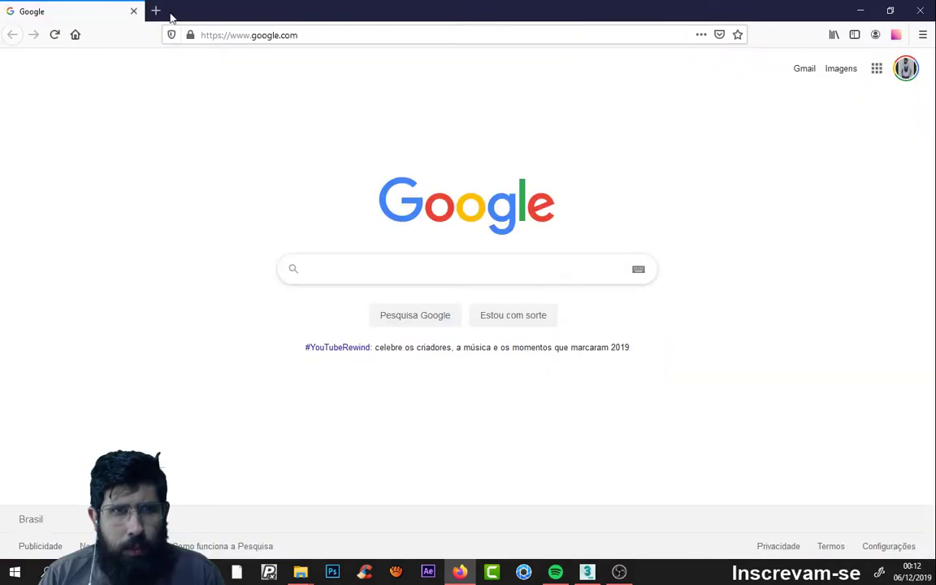
click(261, 35)
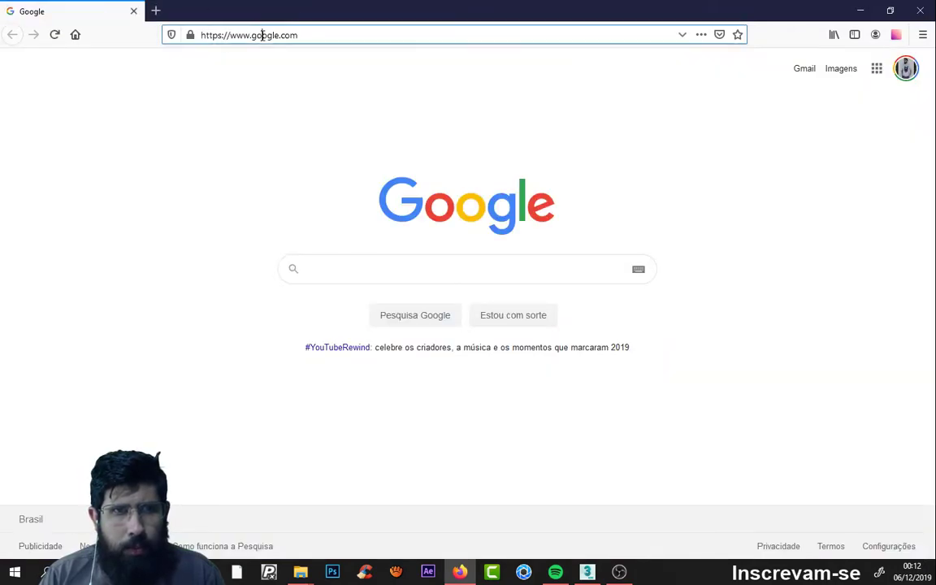
click(363, 270)
text(ca)
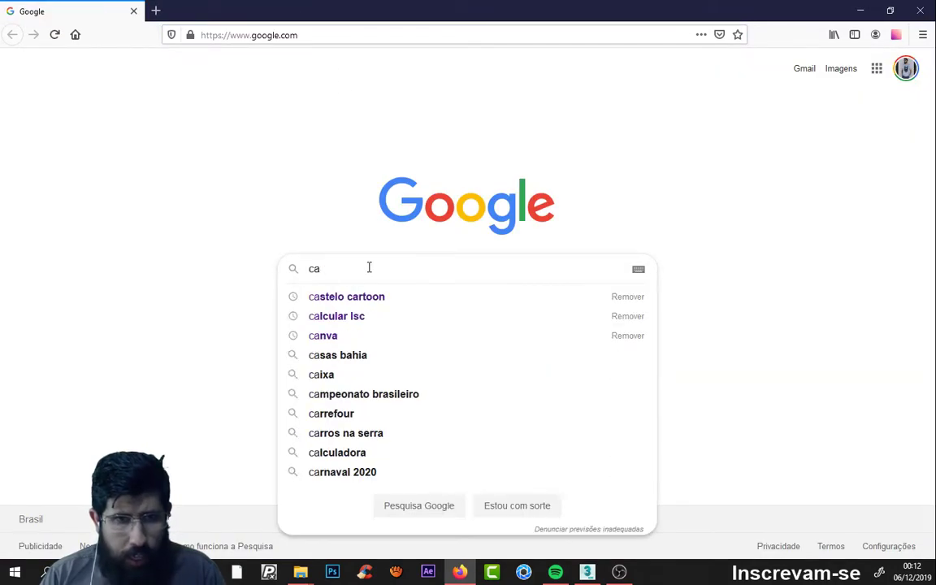
text(s)
click(356, 294)
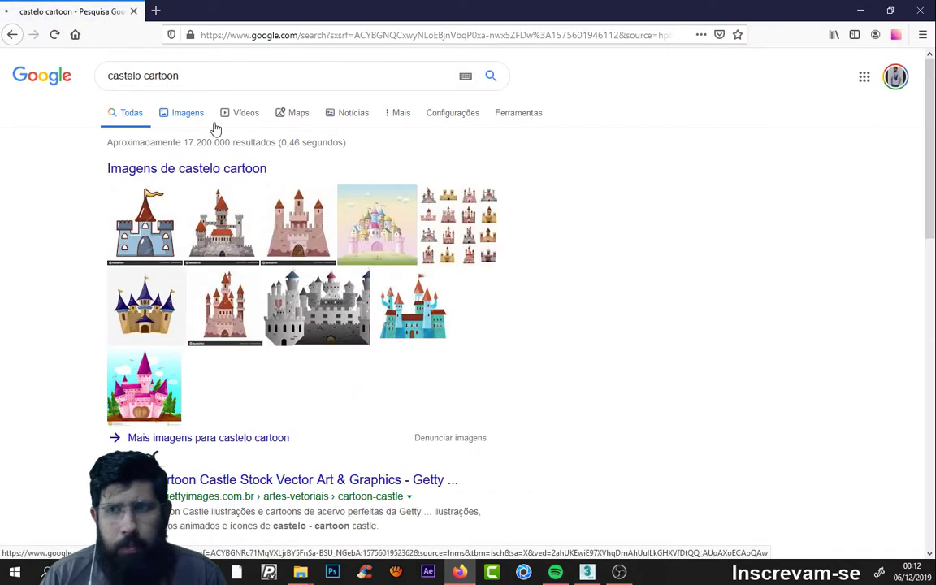
click(189, 114)
Step: Scroll through the cartoon castle image results
scroll(404, 316, down, 2)
scroll(404, 315, down, 8)
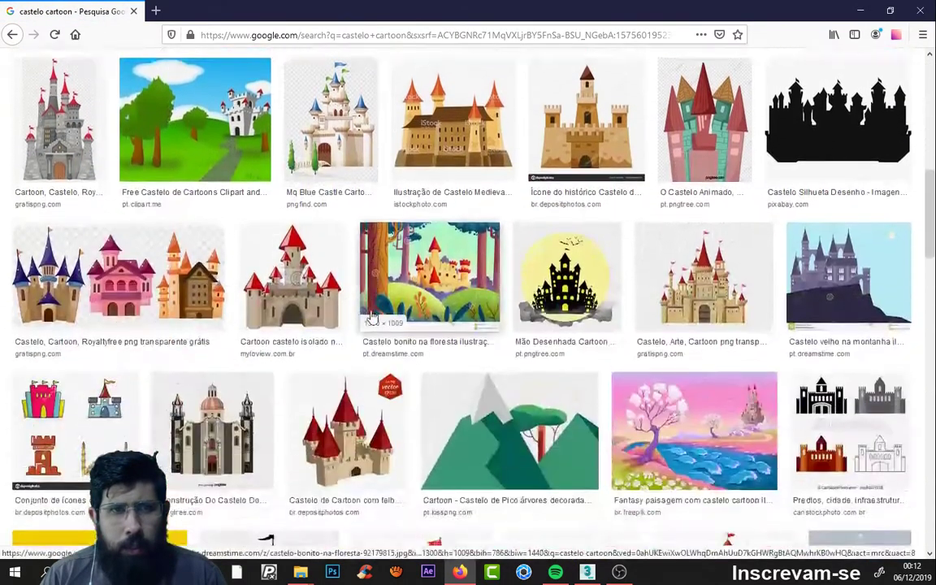
scroll(404, 316, up, 10)
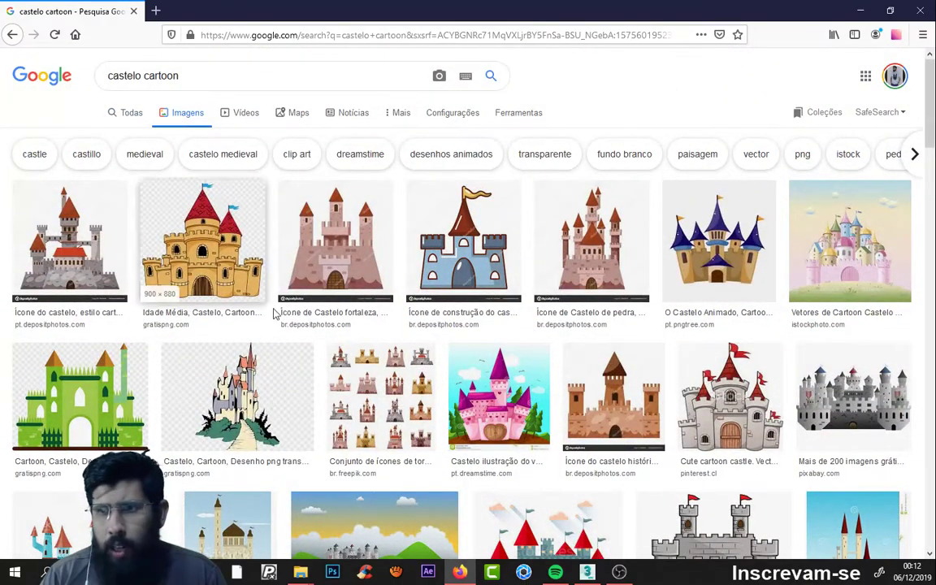
scroll(271, 313, down, 5)
scroll(418, 299, down, 5)
scroll(494, 268, down, 1)
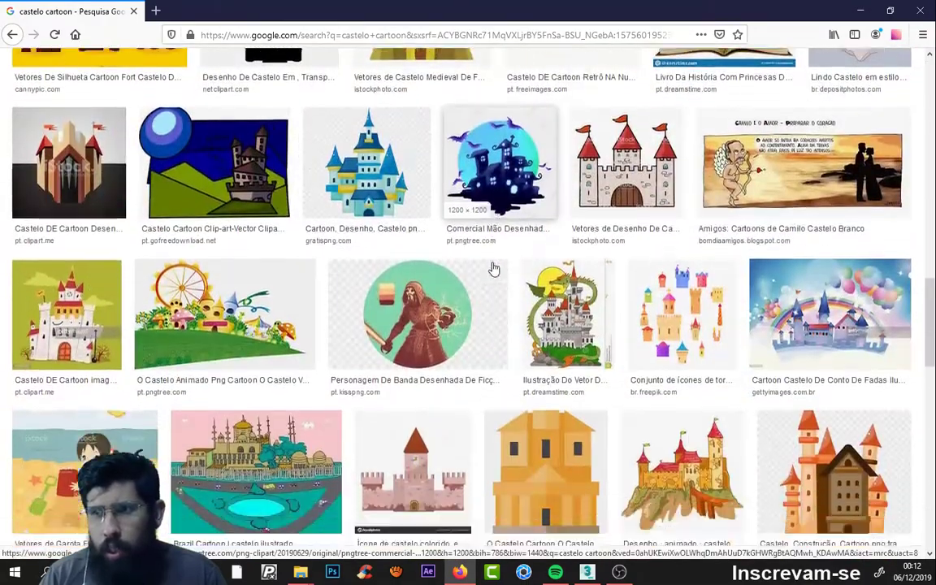
scroll(376, 282, down, 4)
scroll(377, 282, down, 1)
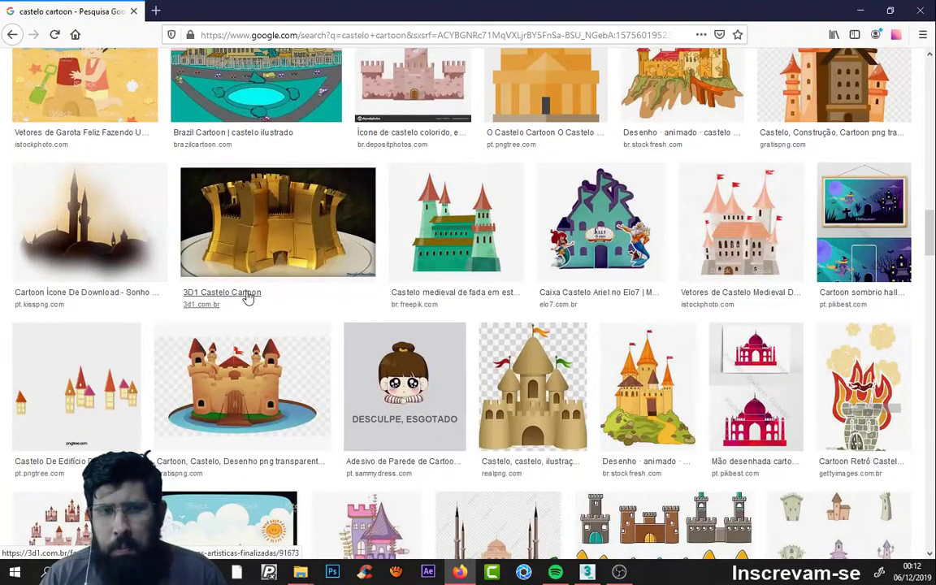
scroll(456, 281, down, 4)
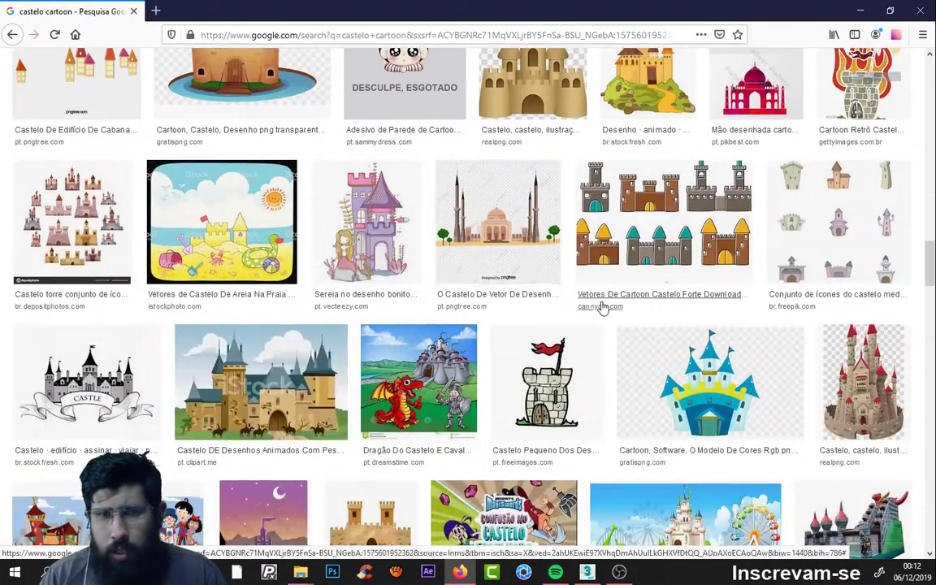
scroll(276, 333, down, 3)
scroll(325, 317, down, 5)
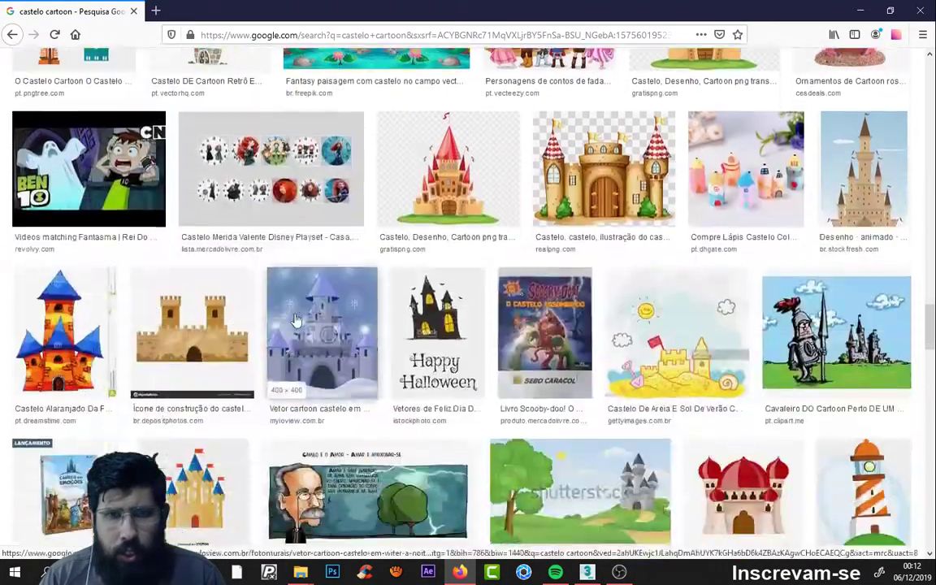
scroll(331, 336, up, 8)
scroll(331, 336, up, 5)
scroll(349, 366, up, 5)
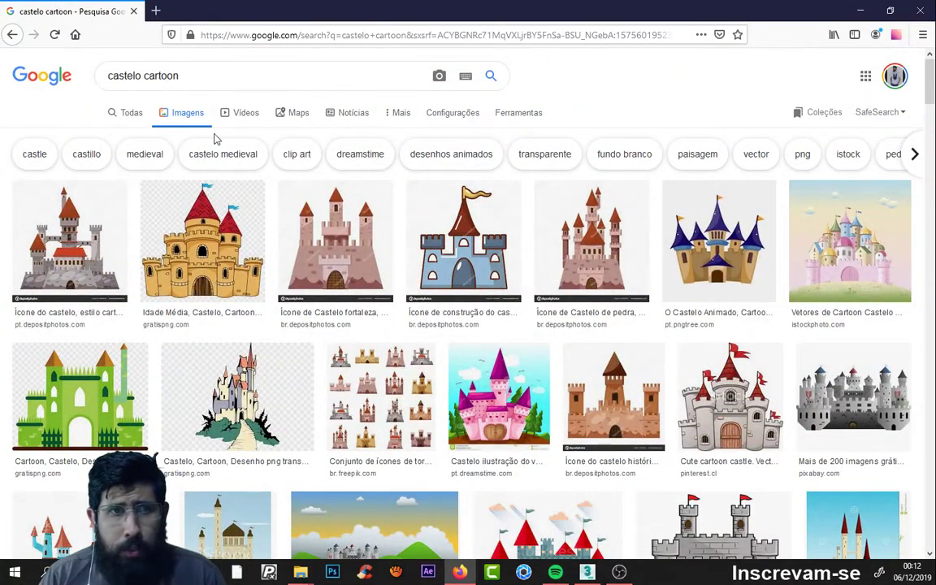
Step: Change the search to 'castle cartoon' and browse the new image results
double_click(143, 74)
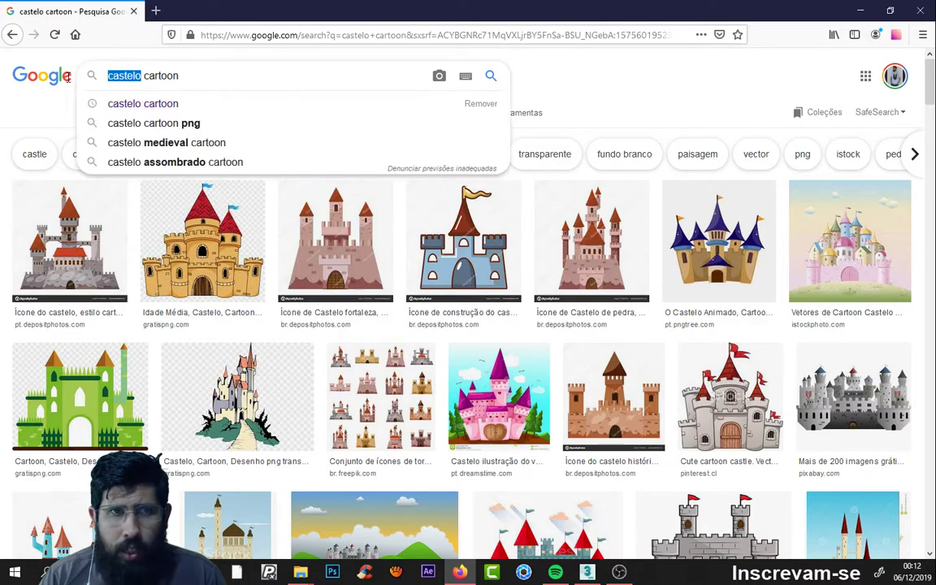
text(castl)
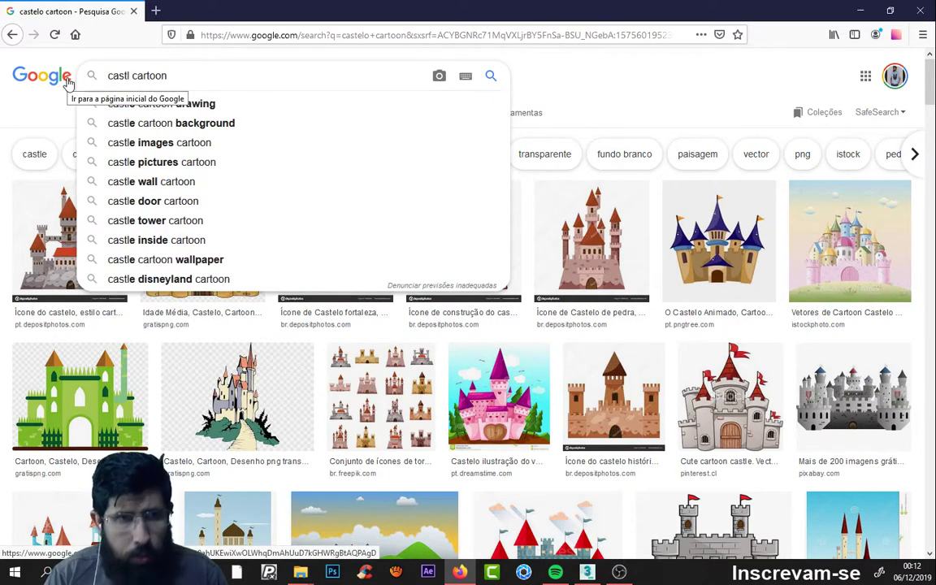
text(e)
key(Return)
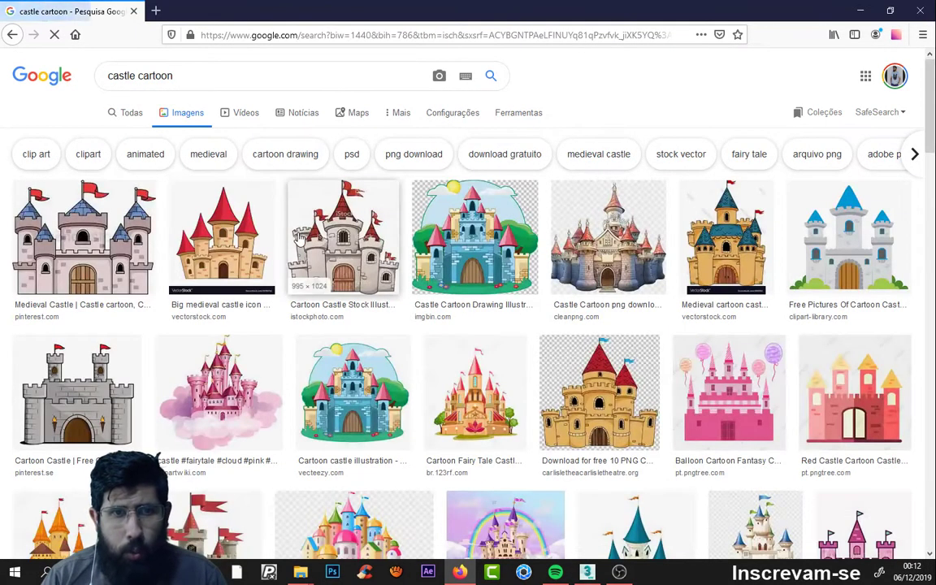
scroll(203, 244, down, 3)
scroll(325, 276, down, 3)
scroll(325, 288, down, 1)
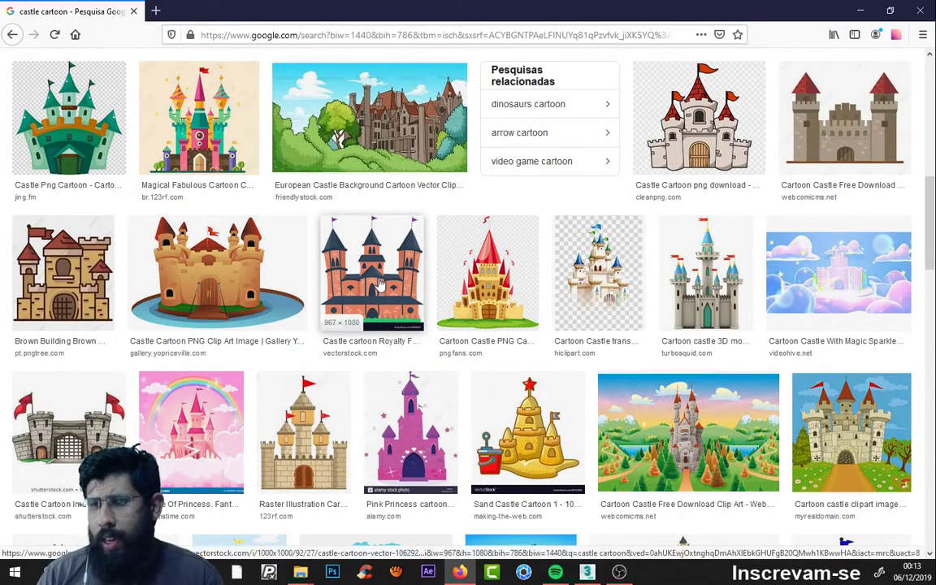
scroll(379, 284, down, 4)
scroll(377, 302, down, 4)
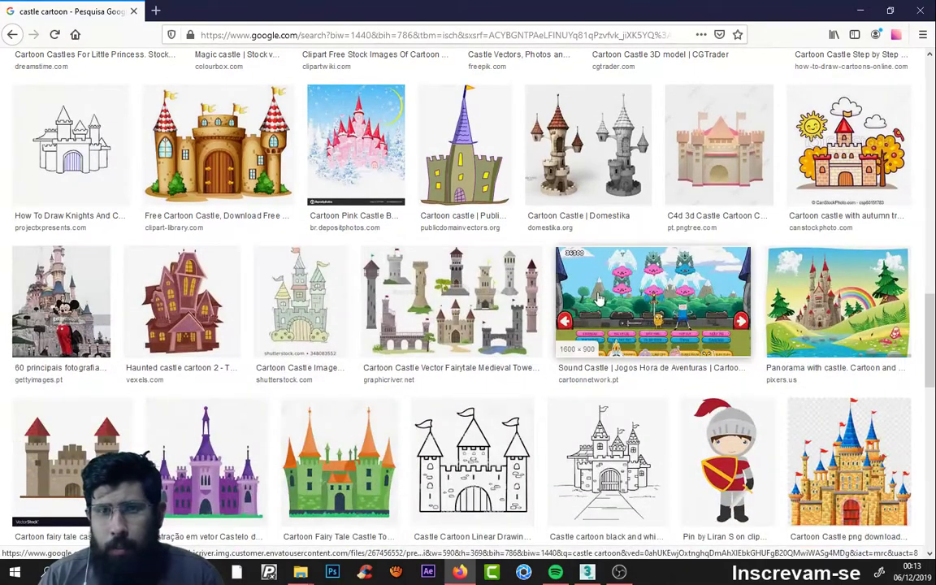
Step: Save the Domestika Cartoon Castle image as CartoonCastle_HC-original in REFERÊNCIAS
click(642, 214)
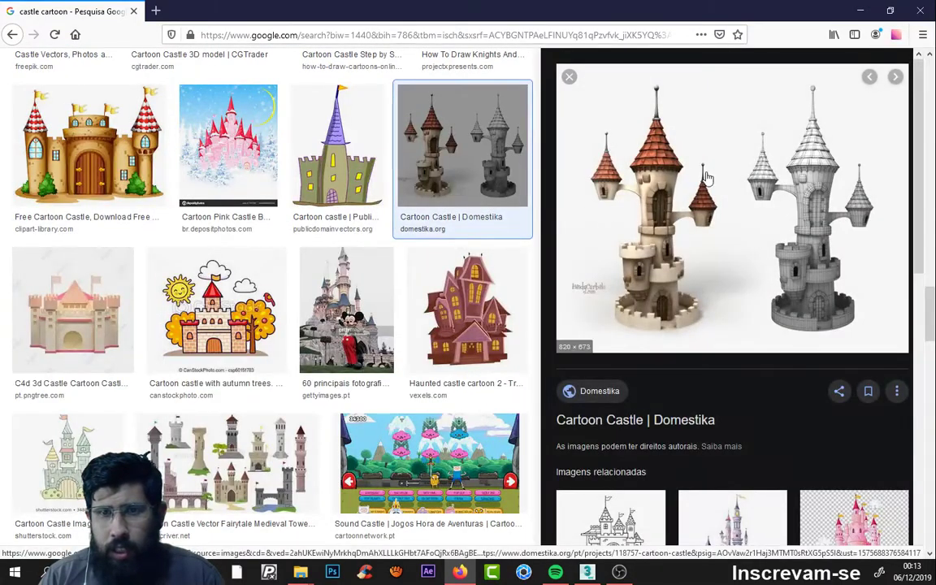
right_click(701, 174)
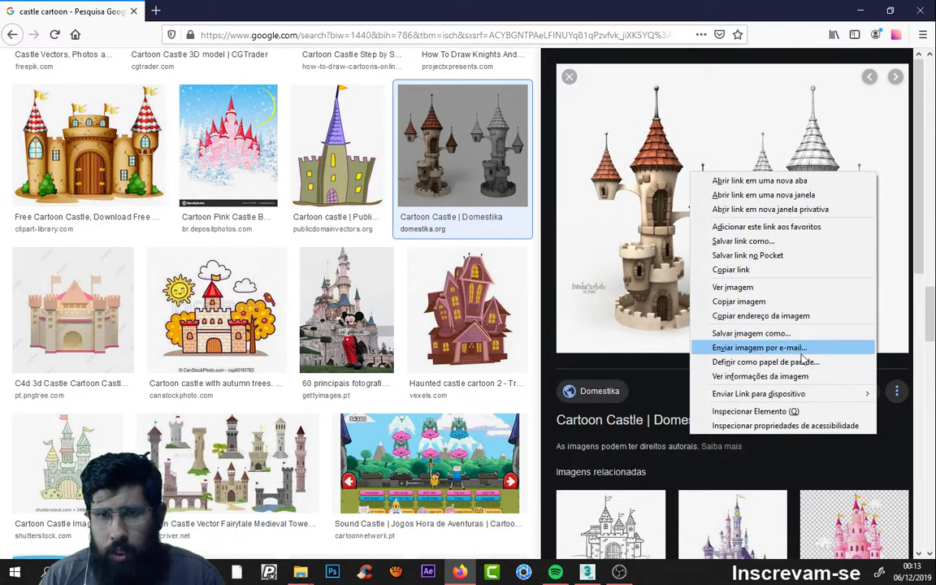
click(772, 335)
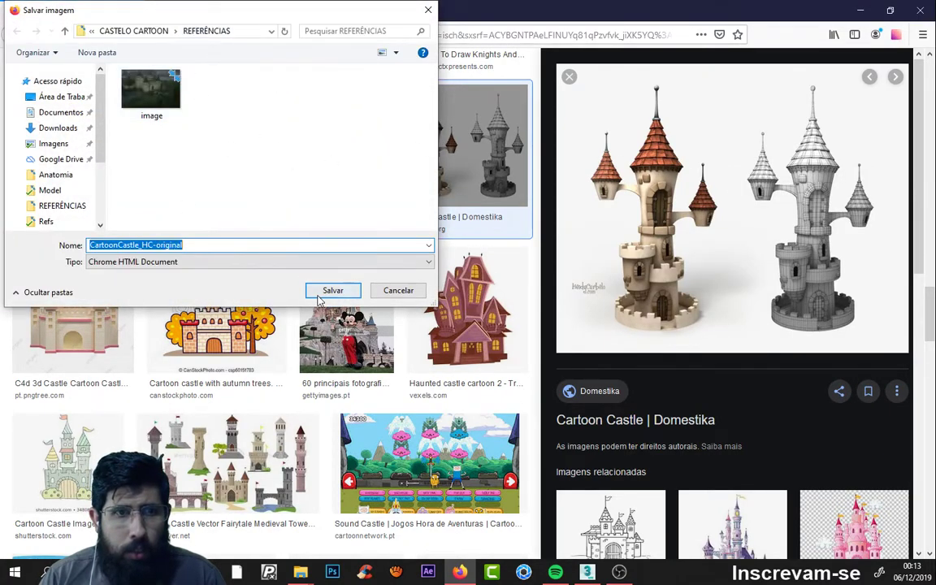
click(326, 292)
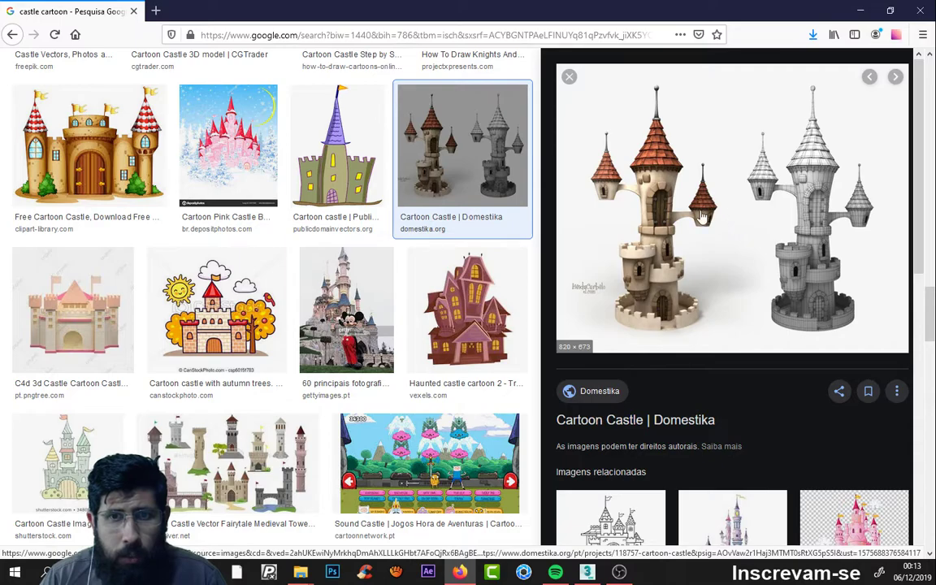
mouse_move(300, 573)
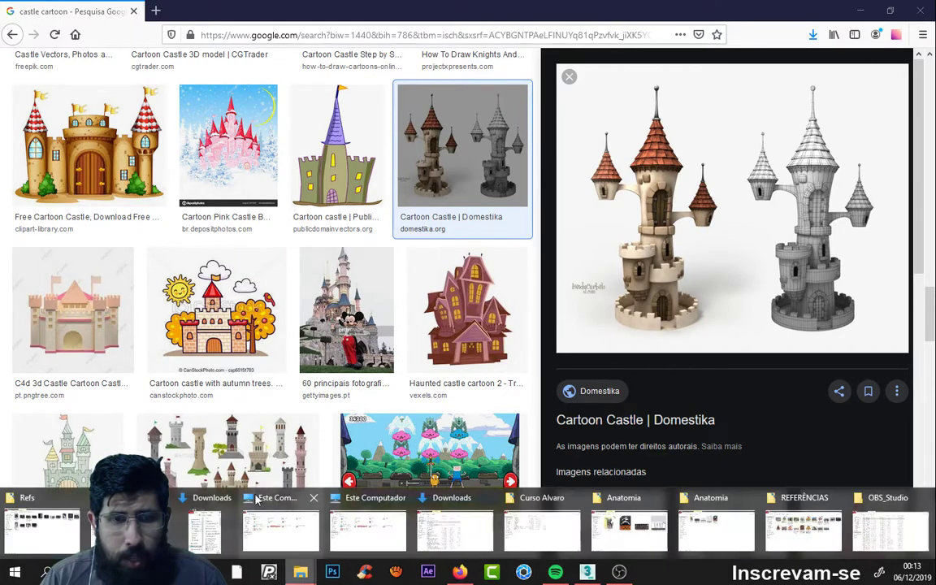
Step: Close all the open File Explorer windows, then copy the castle preview's image address
mouse_move(42, 524)
click(73, 499)
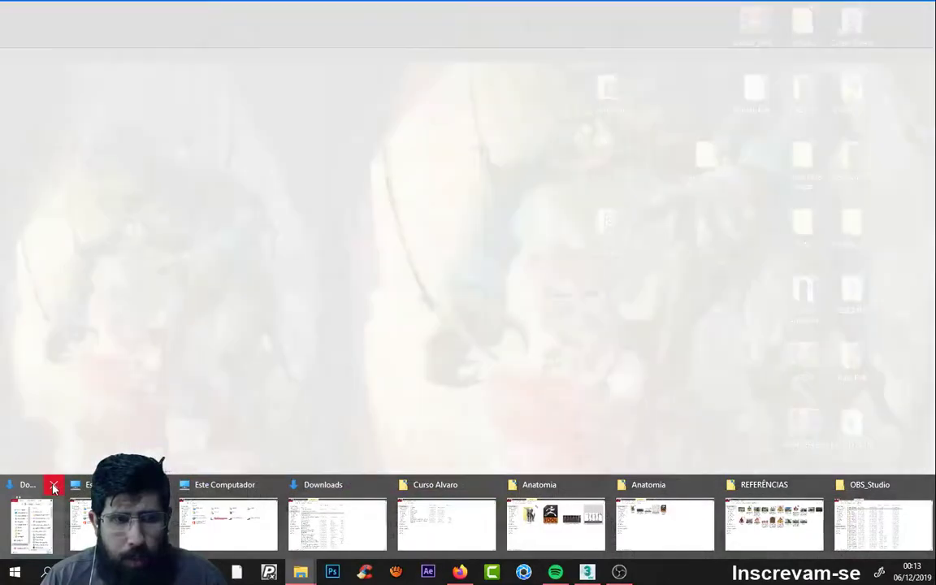
click(53, 488)
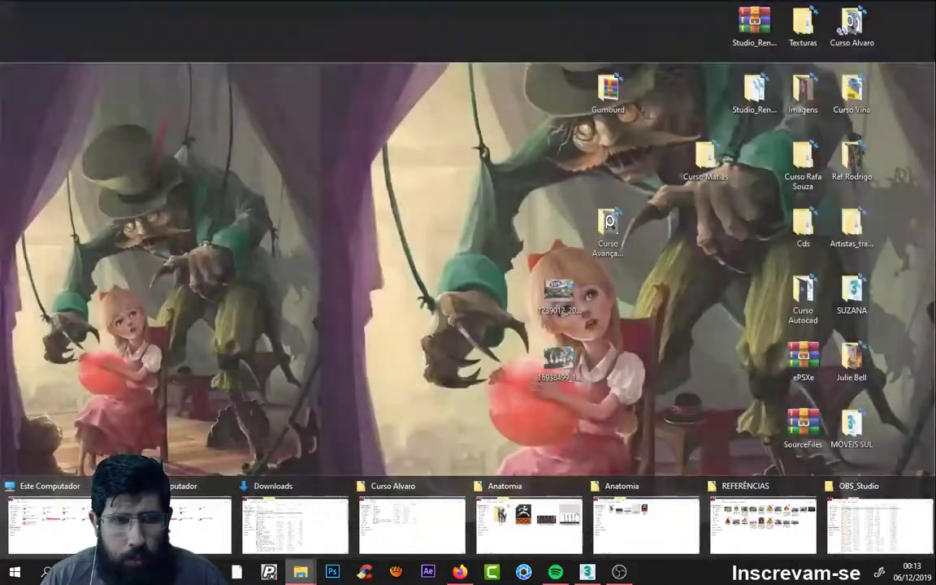
click(226, 485)
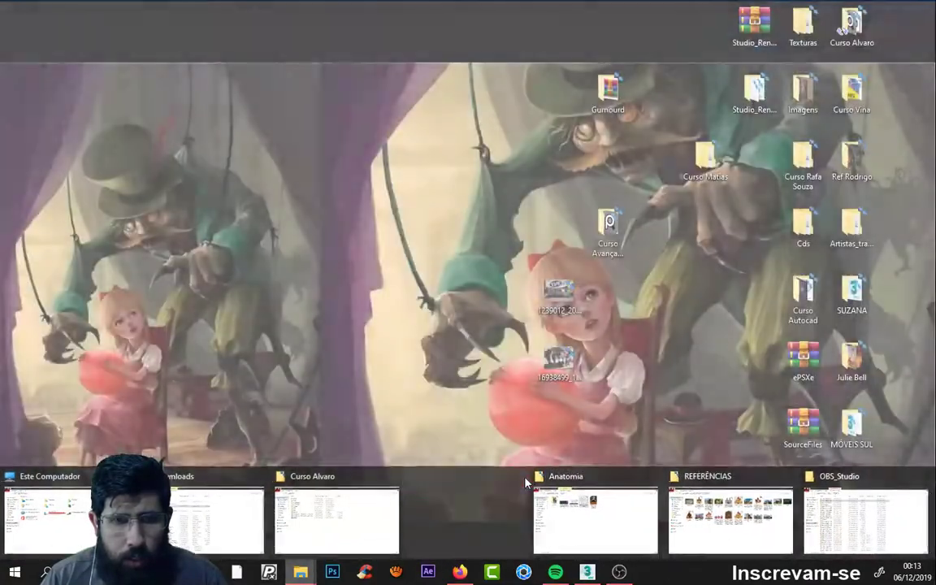
click(524, 477)
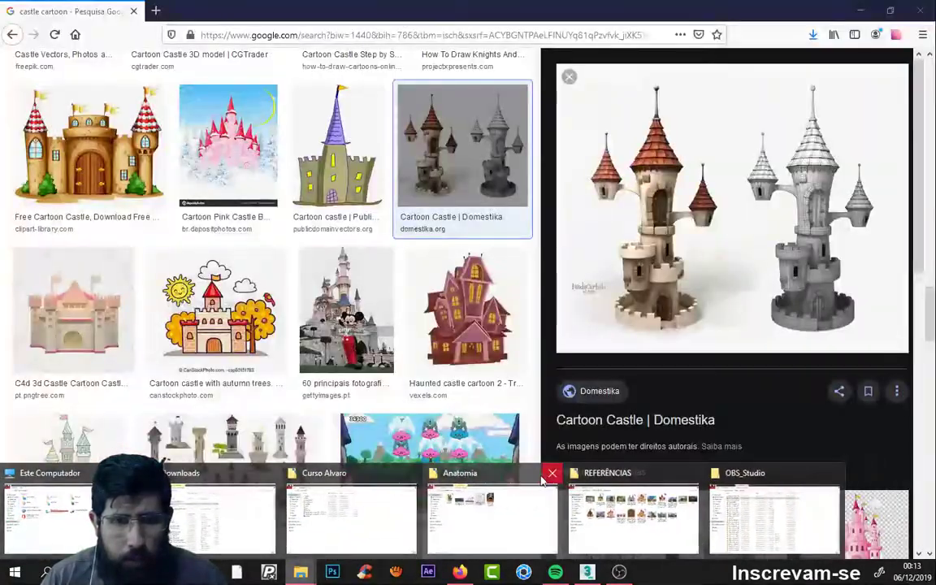
click(552, 474)
mouse_move(634, 512)
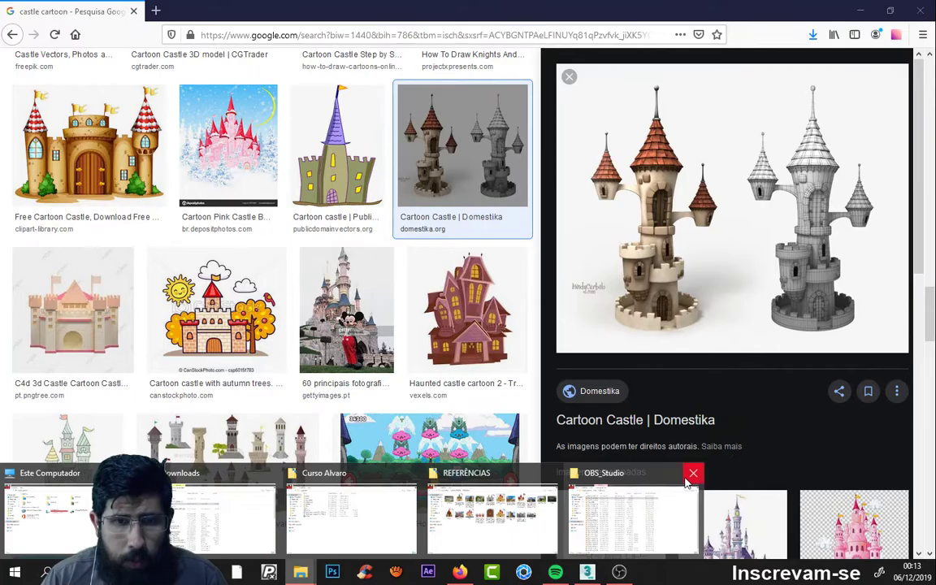
click(693, 473)
click(432, 473)
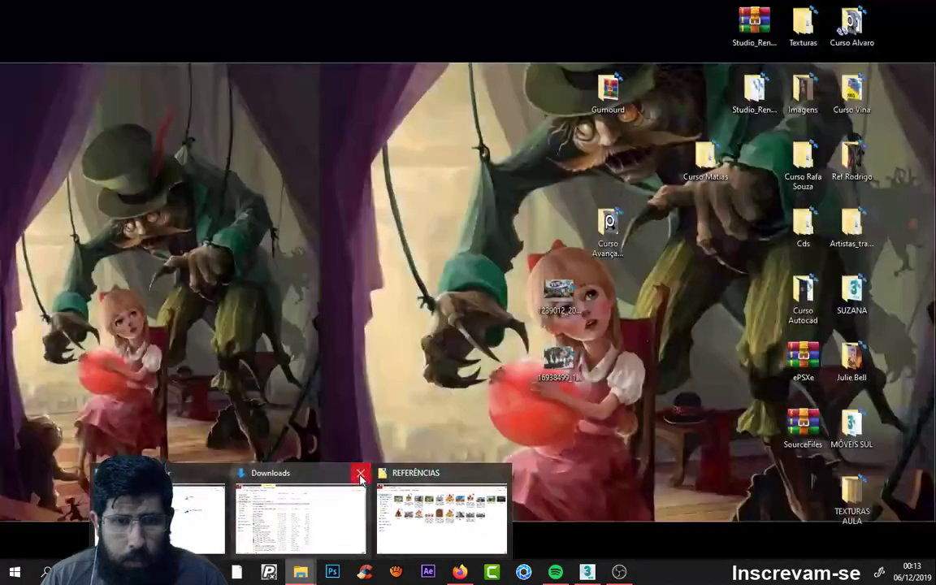
click(360, 475)
click(290, 475)
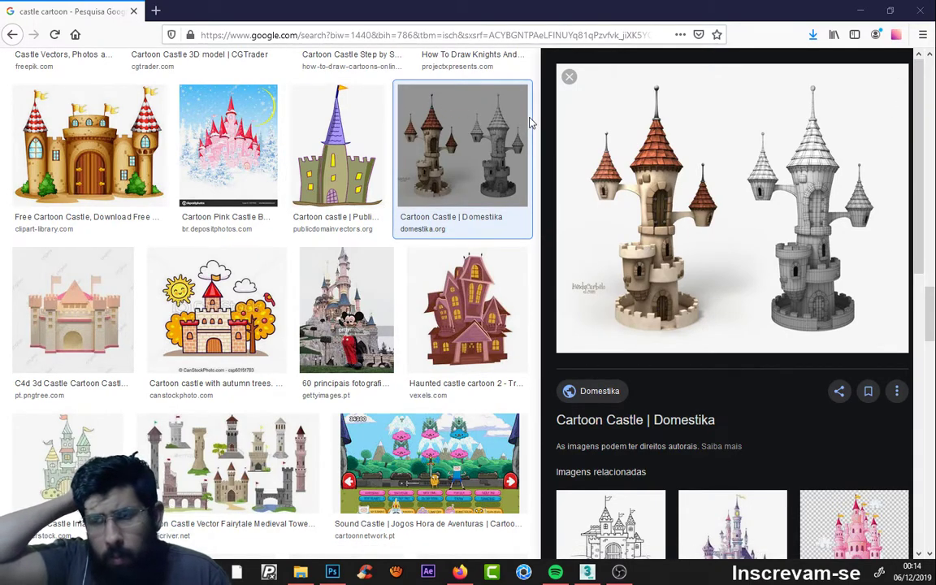
mouse_move(731, 208)
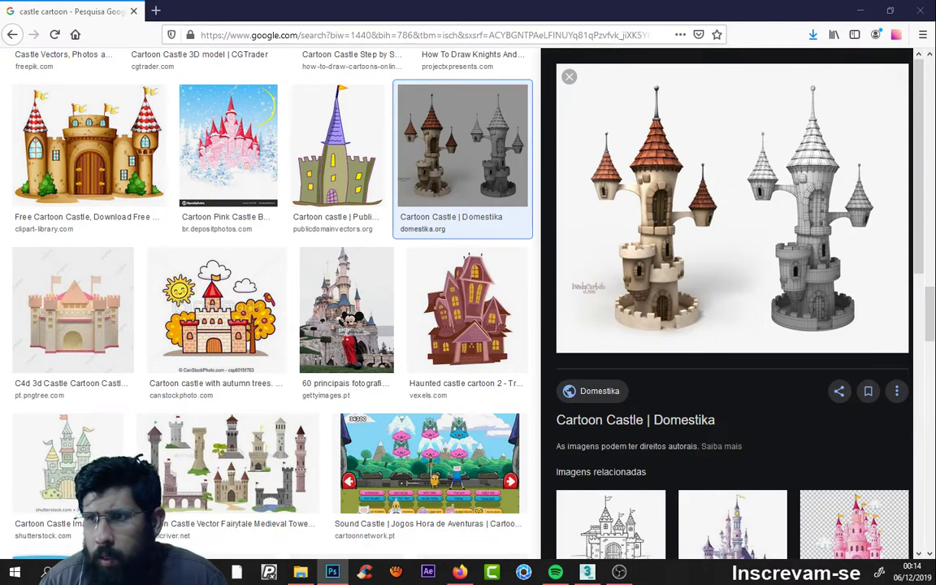
right_click(764, 202)
click(805, 338)
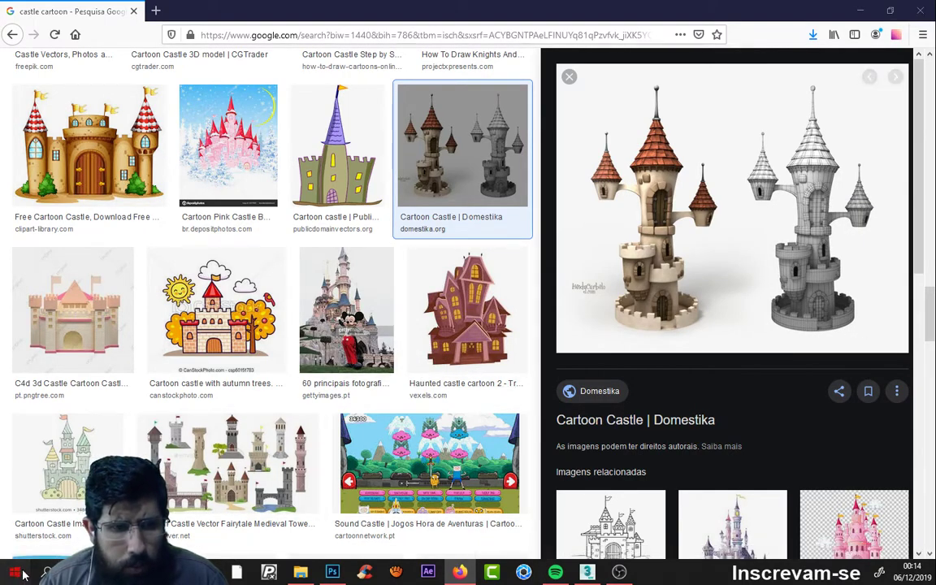
Step: Launch PureRef from the Start menu search
click(15, 572)
text(pure)
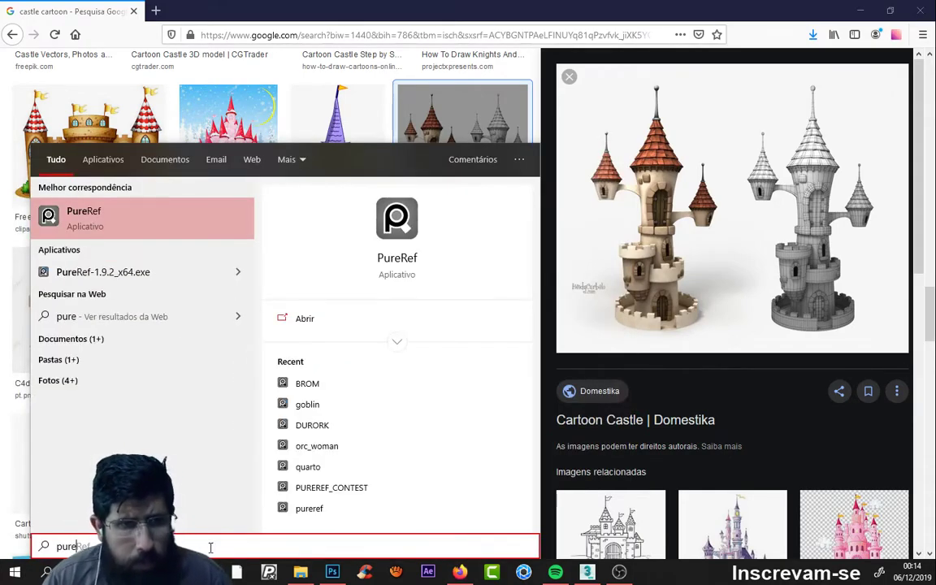
key(Return)
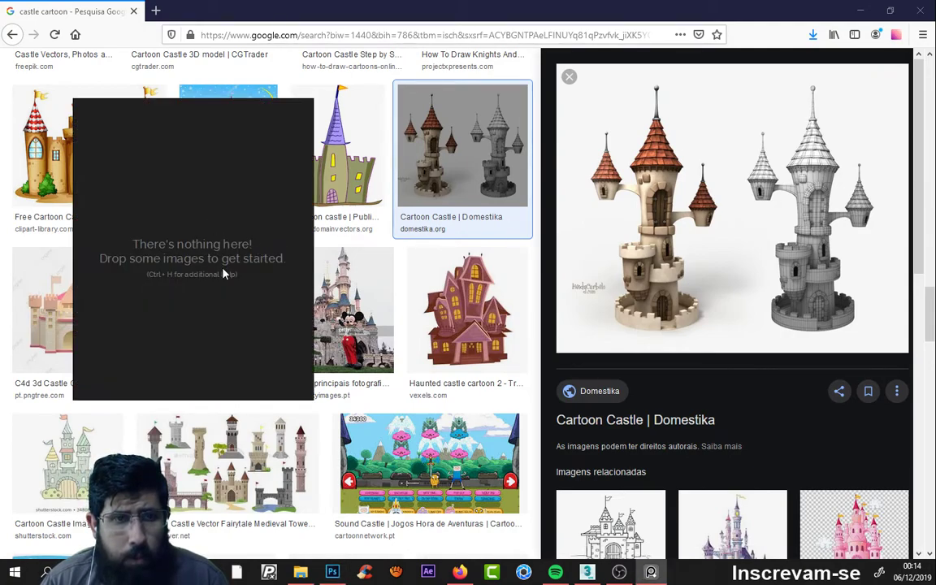
Step: Paste the copied Domestika castle image onto the PureRef board and frame it large
right_click(217, 183)
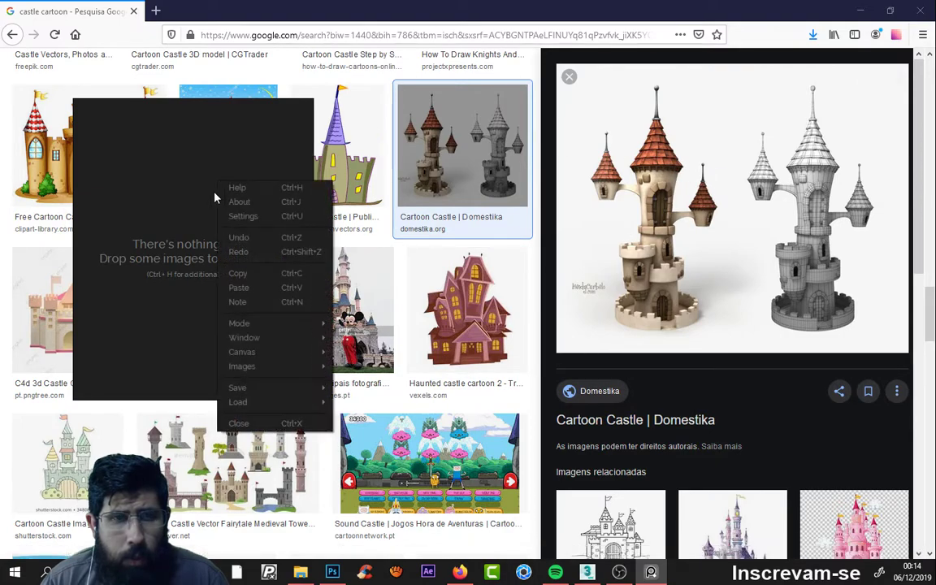
click(238, 287)
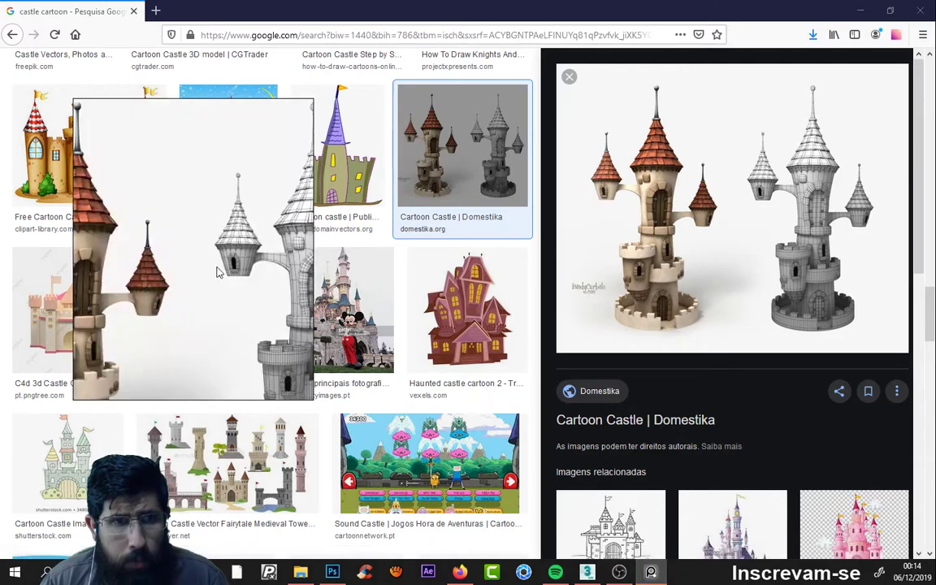
scroll(219, 268, down, 4)
scroll(221, 277, down, 3)
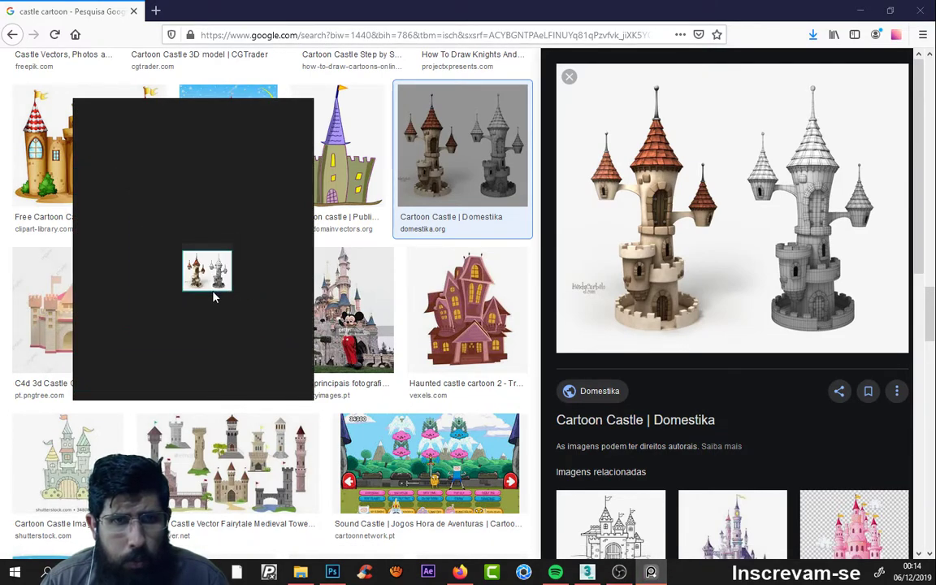
scroll(213, 298, up, 4)
drag(209, 271, 172, 230)
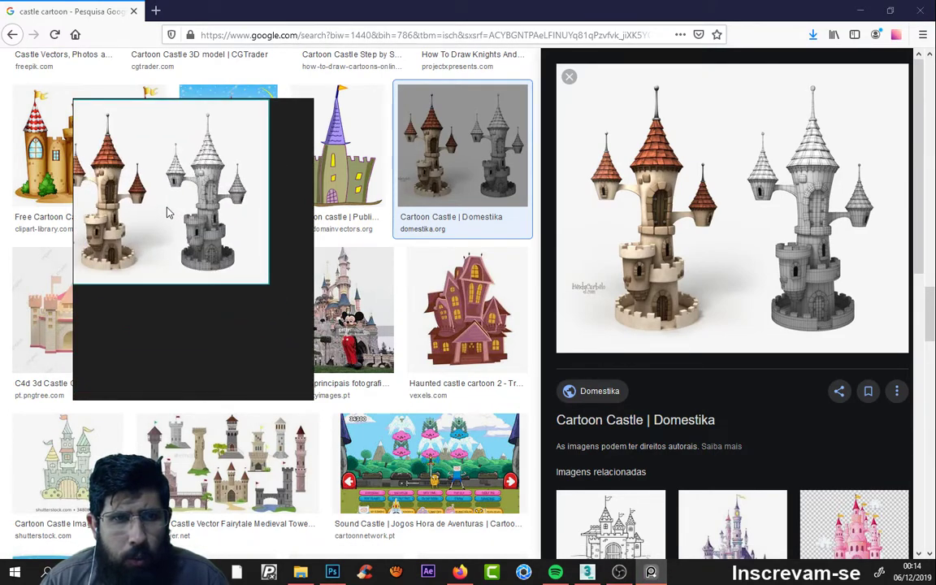
scroll(167, 213, up, 2)
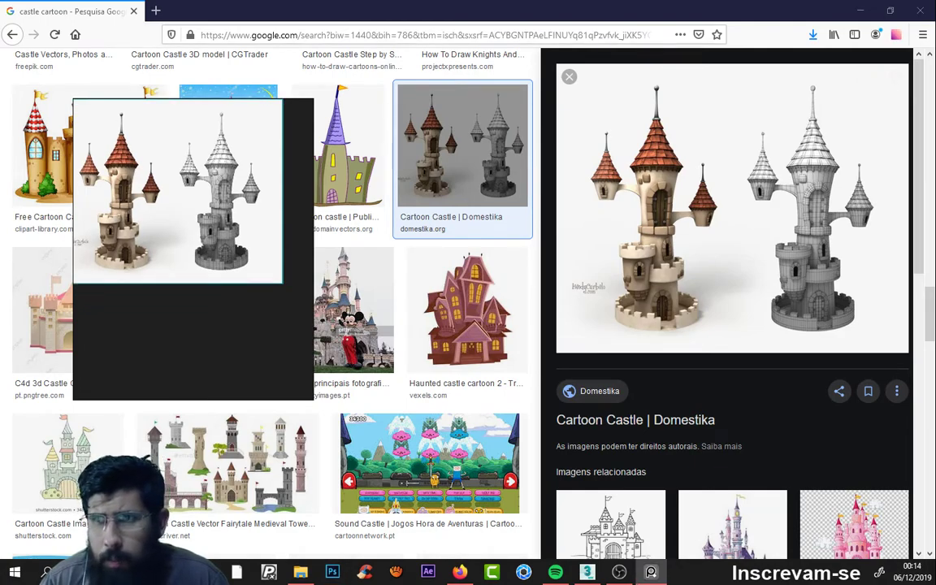
Step: Open the REFERÊNCIAS folder full screen and select all its castle images
click(300, 572)
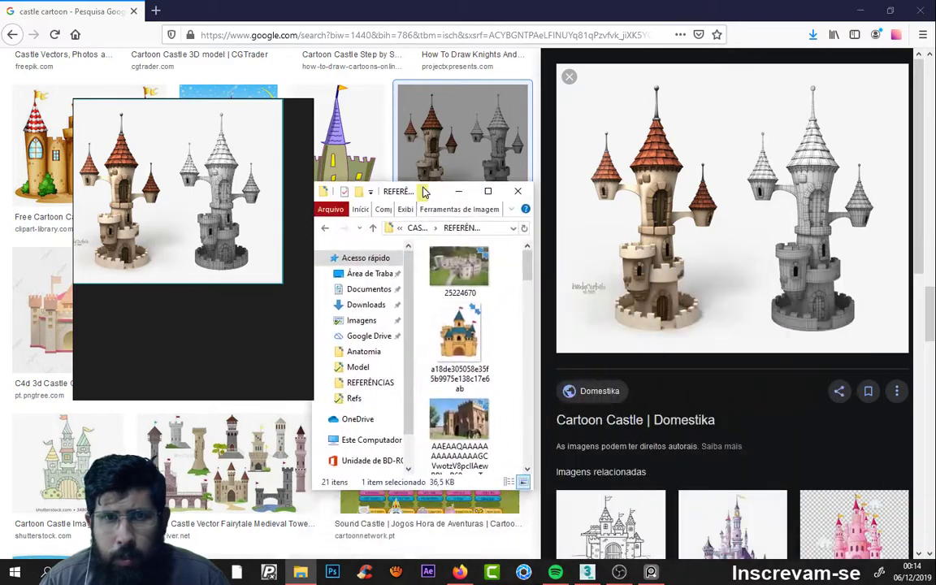
double_click(439, 175)
drag(270, 107, 149, 313)
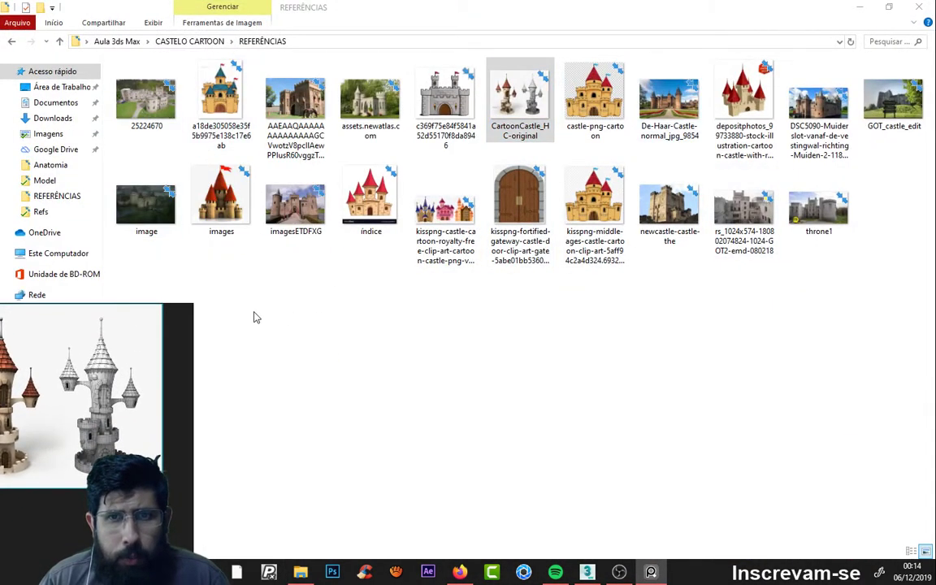
drag(878, 281, 147, 81)
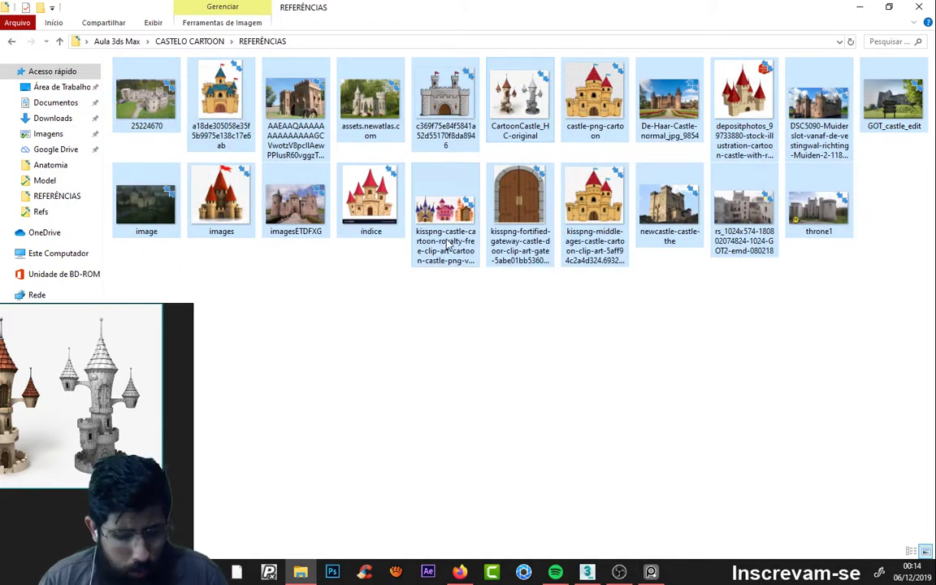
click(515, 297)
key(ctrl+a)
scroll(98, 374, down, 2)
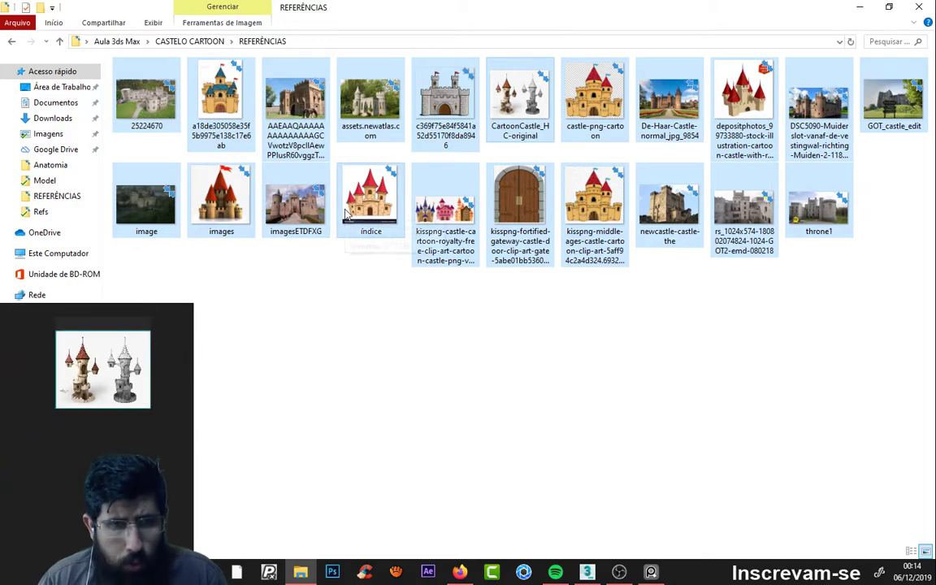
Step: Paste all the castle images onto the PureRef board and pack them with Ctrl+P
click(91, 447)
key(ctrl+v)
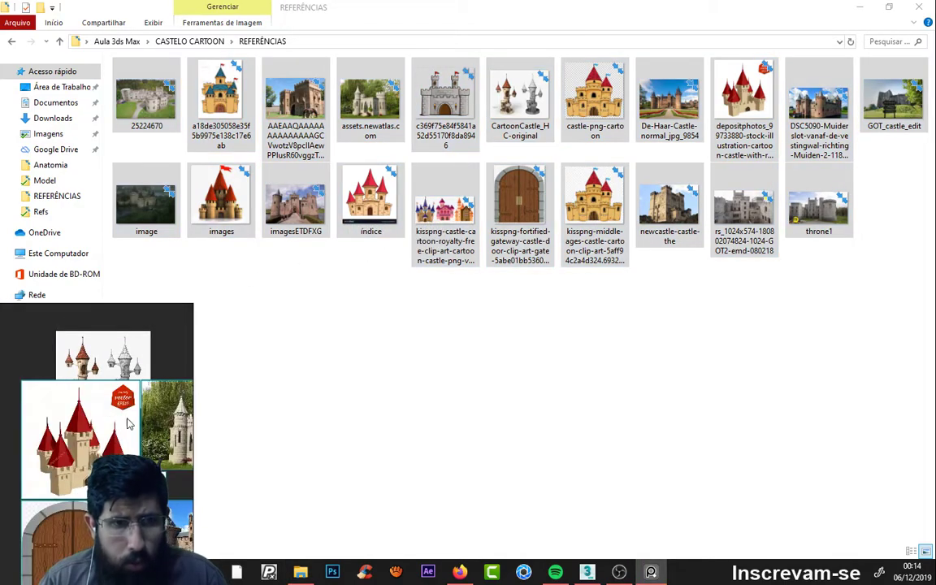
scroll(147, 407, up, 3)
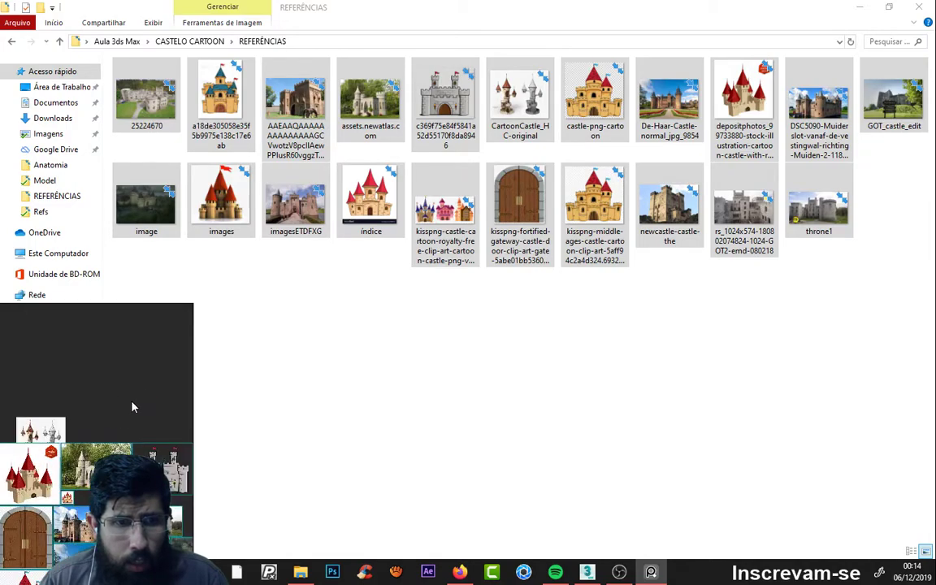
drag(129, 406, 161, 172)
scroll(161, 173, up, 3)
scroll(161, 173, down, 3)
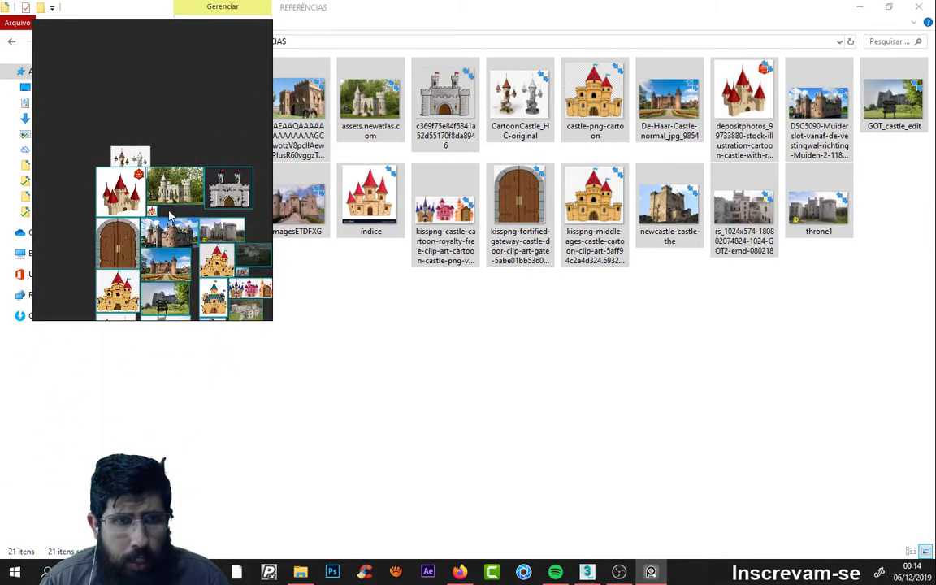
key(ctrl+p)
Step: Zoom and pan across the packed collage to the brick castle photos, with 3ds Max behind
scroll(140, 121, up, 2)
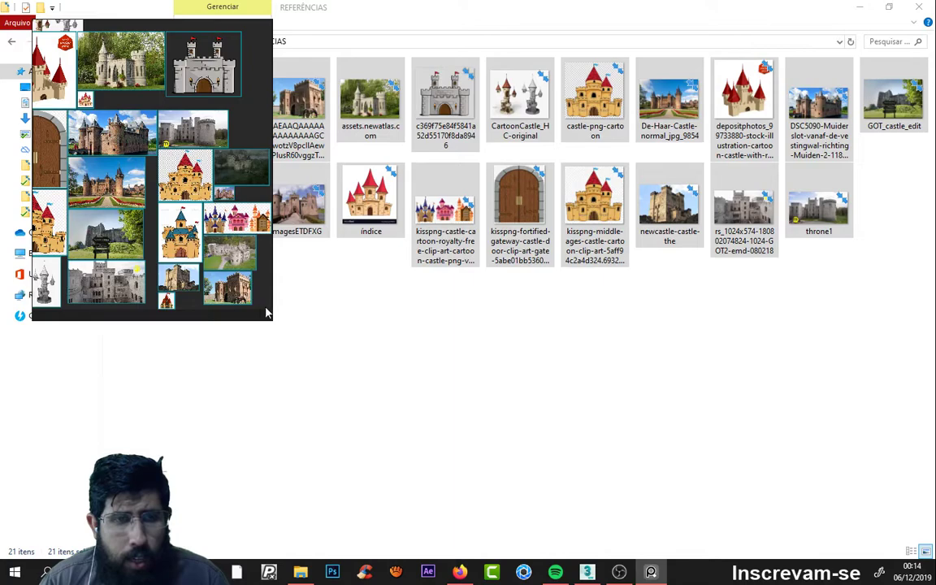
scroll(108, 191, up, 2)
scroll(107, 191, up, 2)
scroll(107, 191, down, 2)
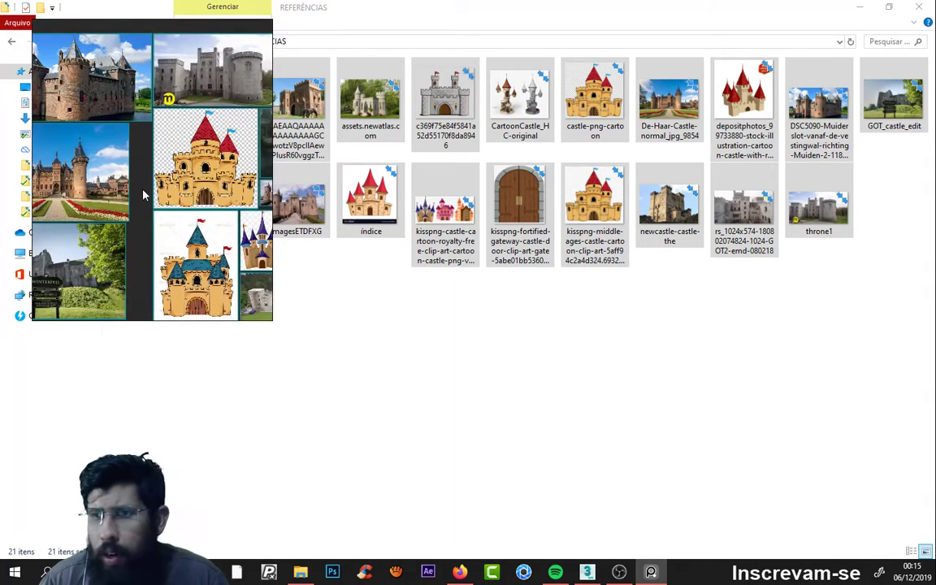
scroll(113, 199, up, 2)
scroll(119, 203, up, 3)
scroll(178, 209, down, 2)
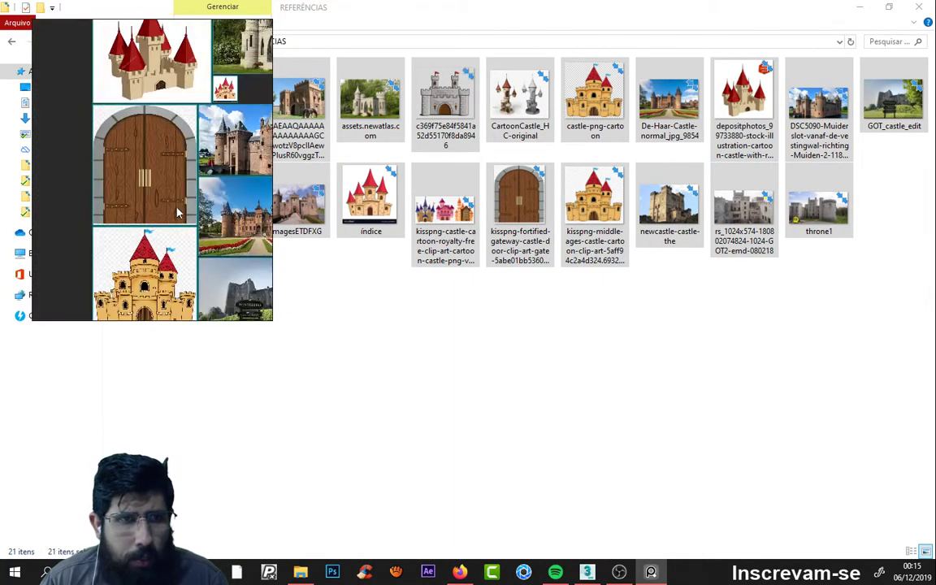
scroll(171, 203, down, 2)
scroll(183, 210, down, 1)
scroll(180, 204, up, 2)
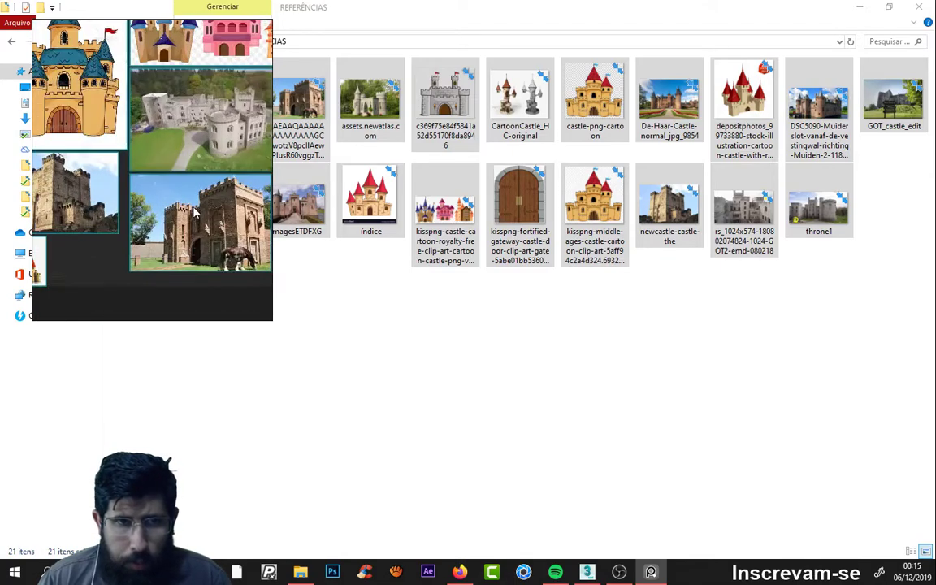
scroll(179, 195, up, 2)
scroll(176, 178, down, 3)
scroll(173, 155, up, 2)
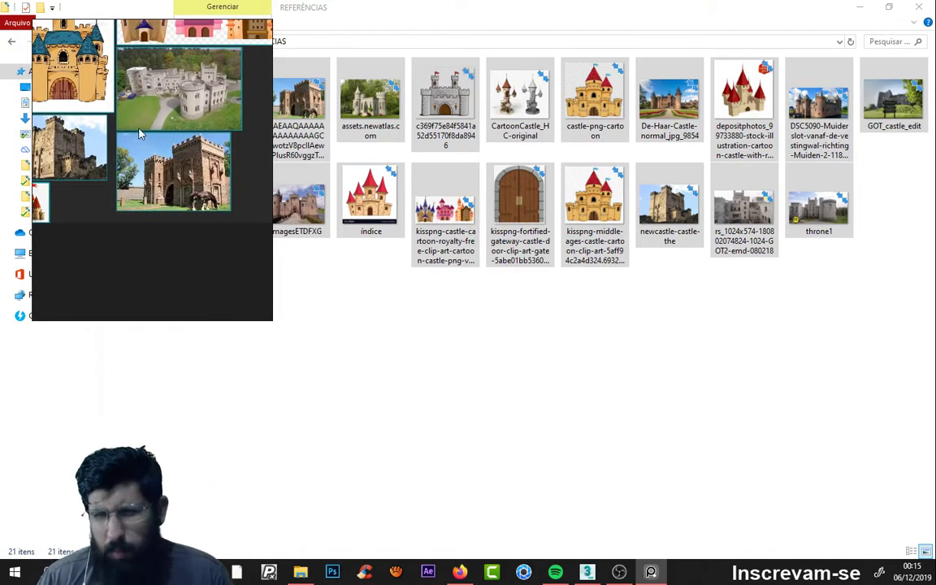
scroll(144, 139, up, 1)
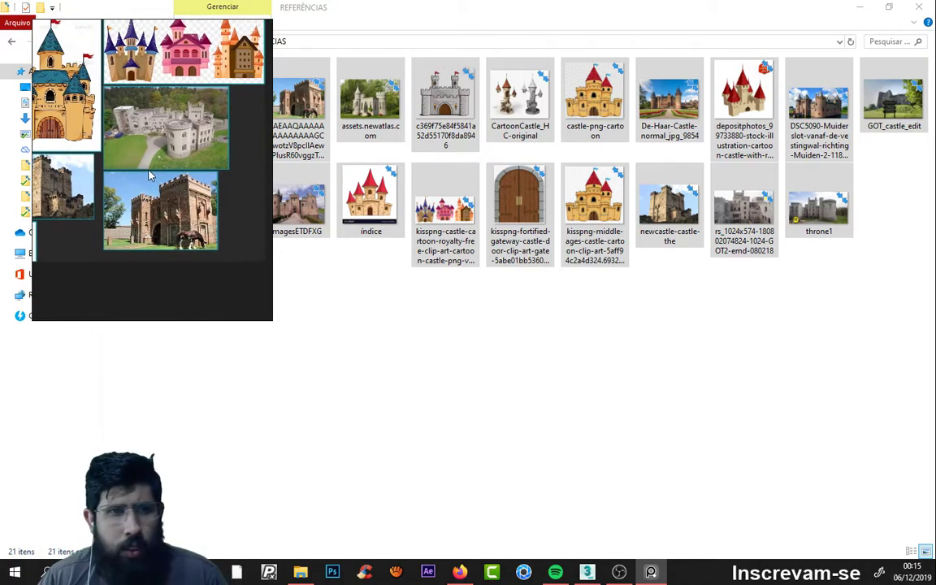
scroll(147, 178, up, 2)
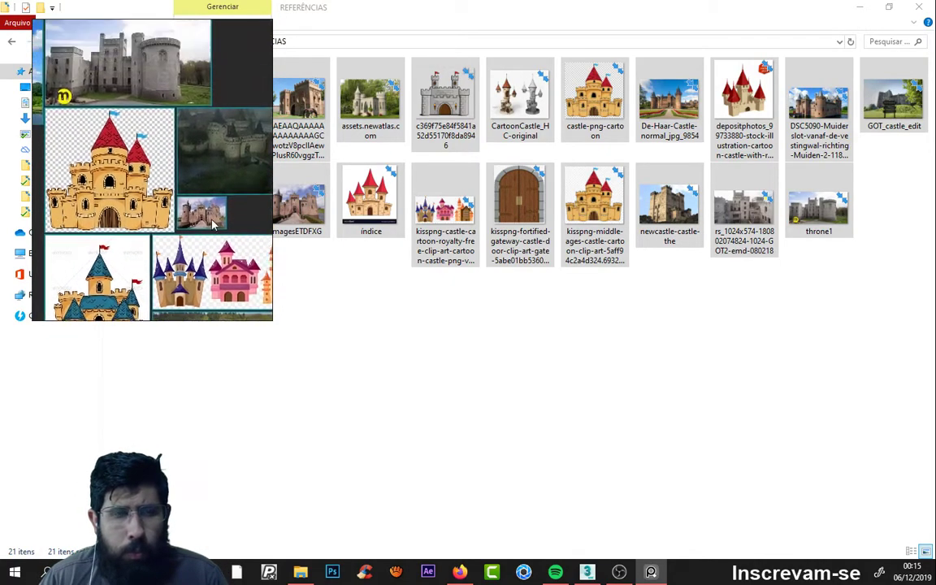
middle_drag(147, 178, 209, 192)
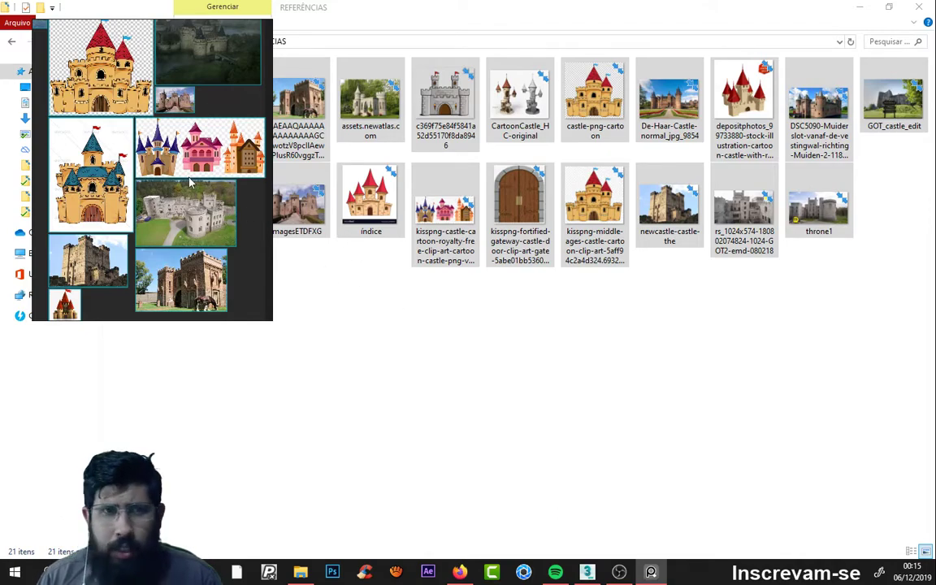
click(602, 572)
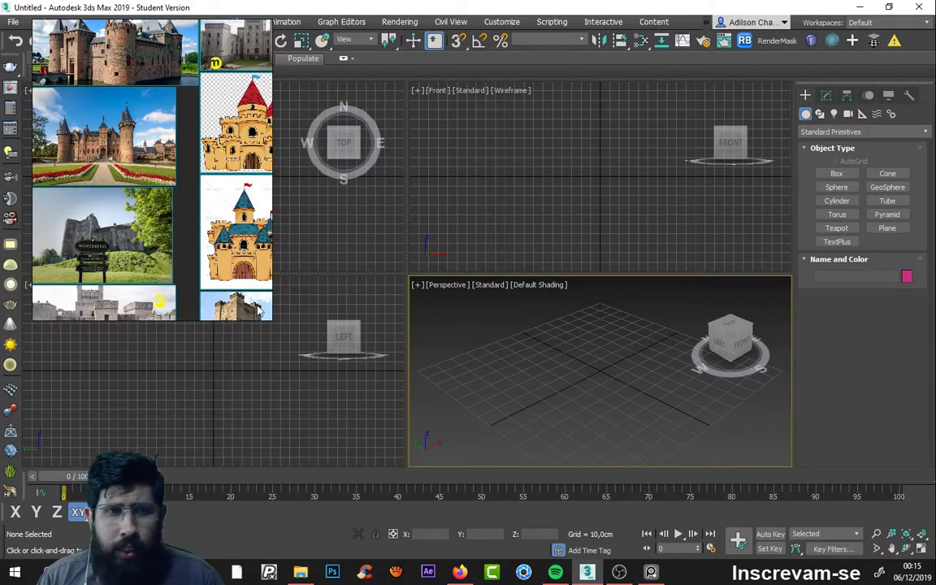
Step: Stretch the PureRef window wider and taller over 3ds Max, then shift it right
drag(274, 300, 747, 276)
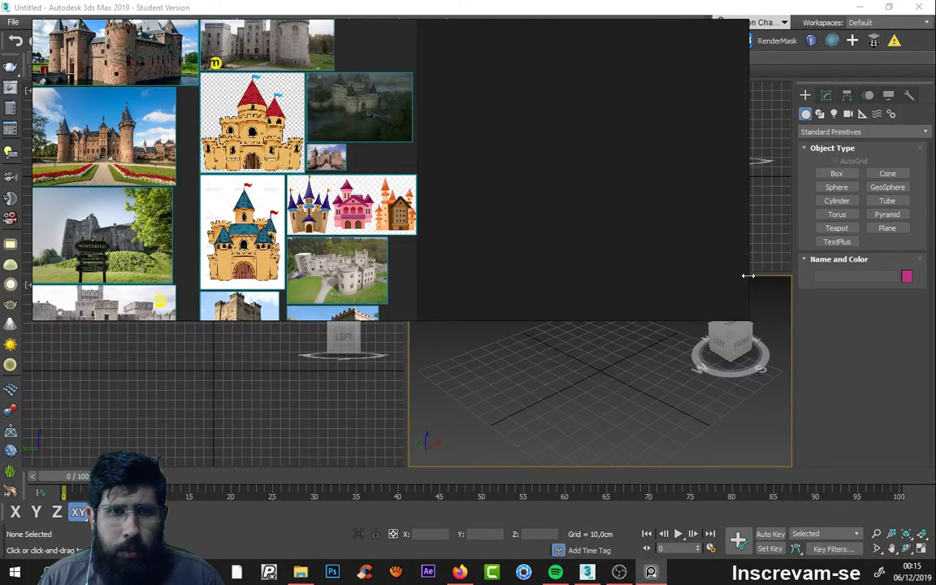
drag(499, 317, 515, 521)
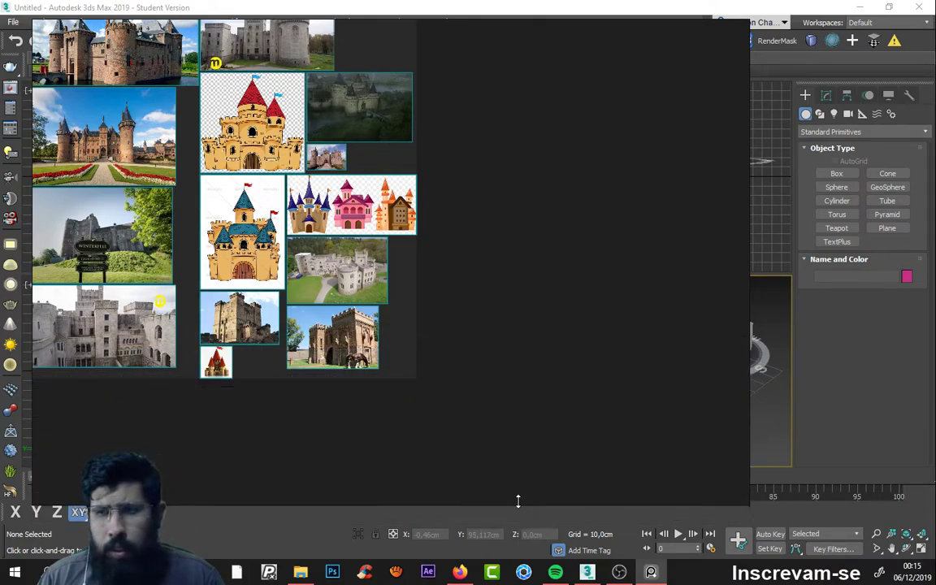
shift+scroll(277, 315, left, 5)
scroll(308, 276, up, 2)
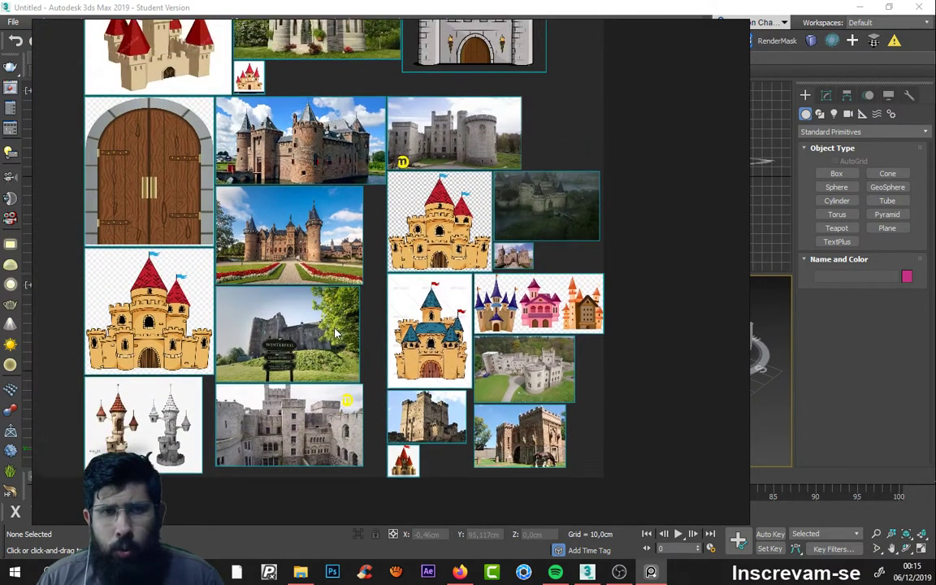
scroll(332, 244, up, 4)
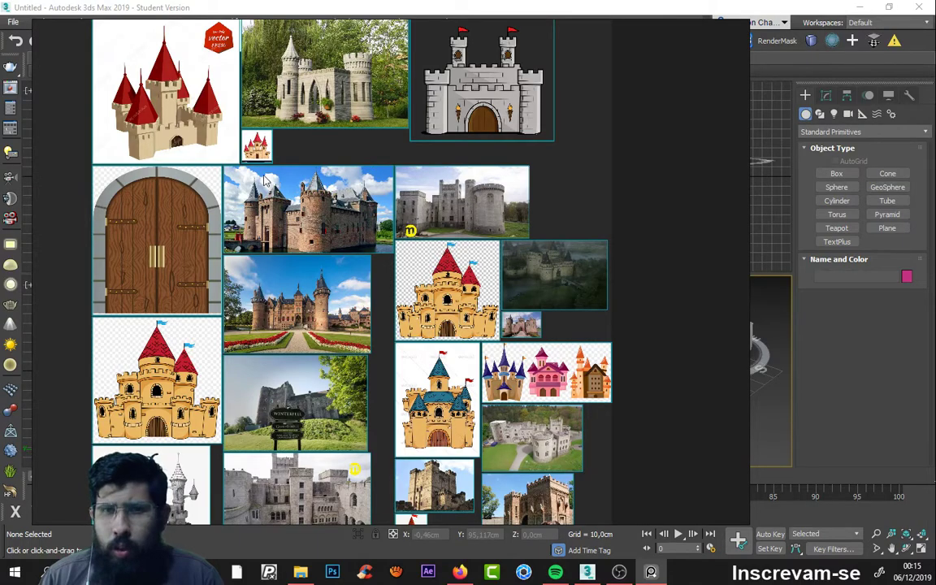
mouse_move(600, 221)
mouse_down()
mouse_move(927, 243)
mouse_move(528, 227)
mouse_up()
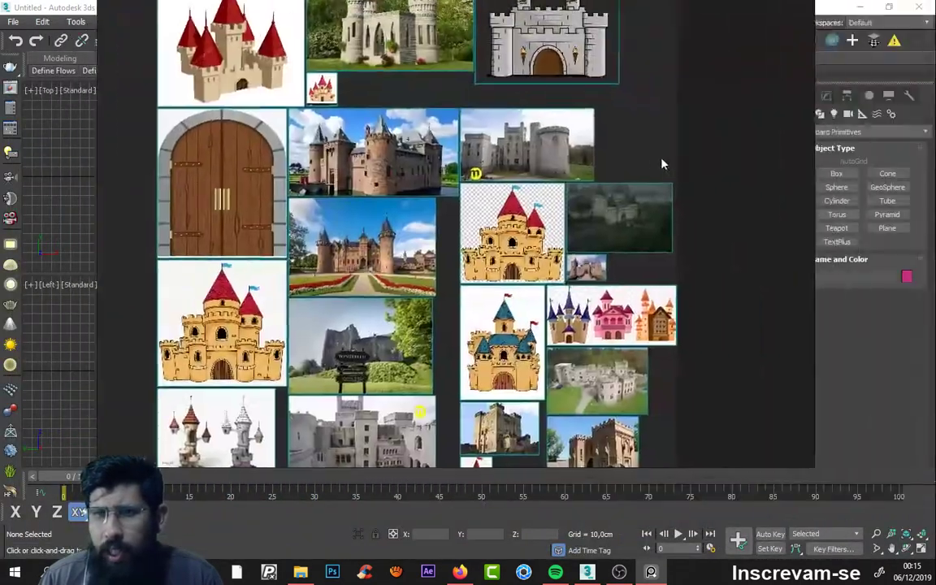
scroll(265, 300, up, 2)
scroll(265, 300, up, 2)
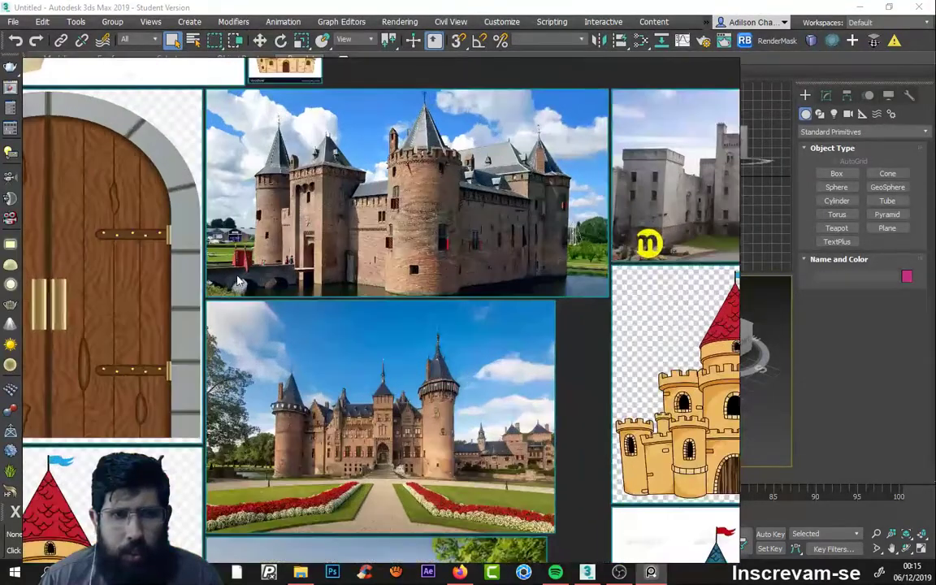
scroll(265, 300, down, 5)
scroll(291, 230, up, 2)
scroll(290, 230, down, 2)
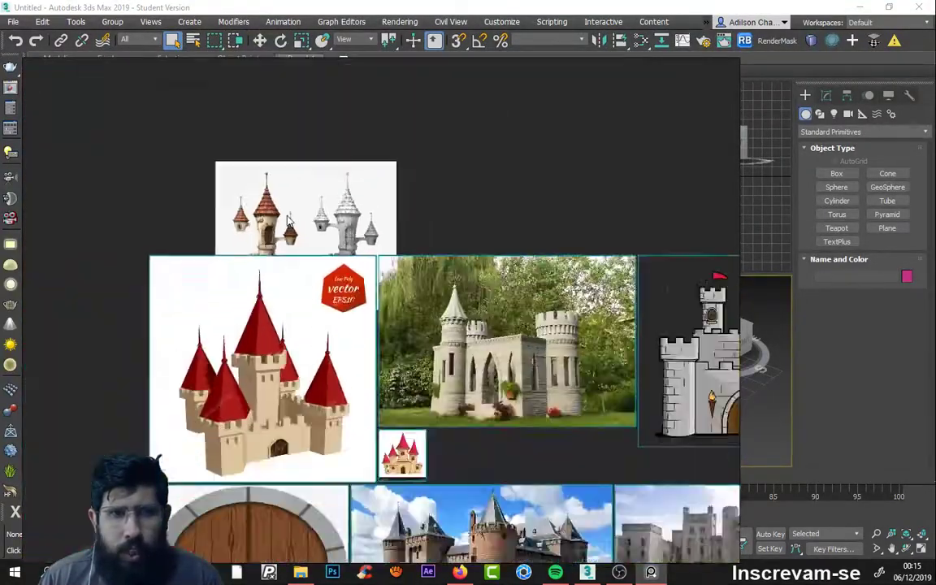
scroll(290, 230, down, 2)
drag(297, 209, 271, 187)
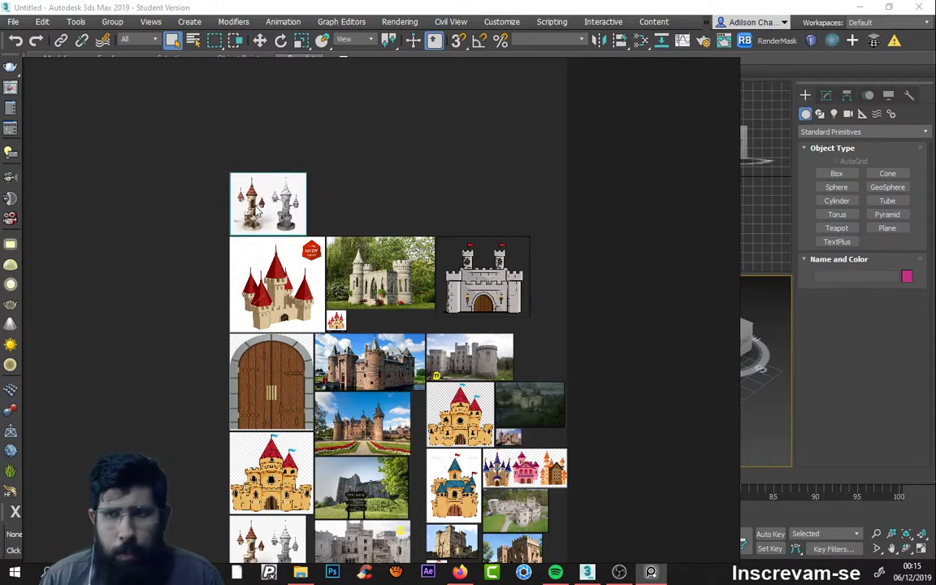
scroll(213, 187, up, 3)
scroll(353, 203, up, 2)
scroll(345, 236, up, 2)
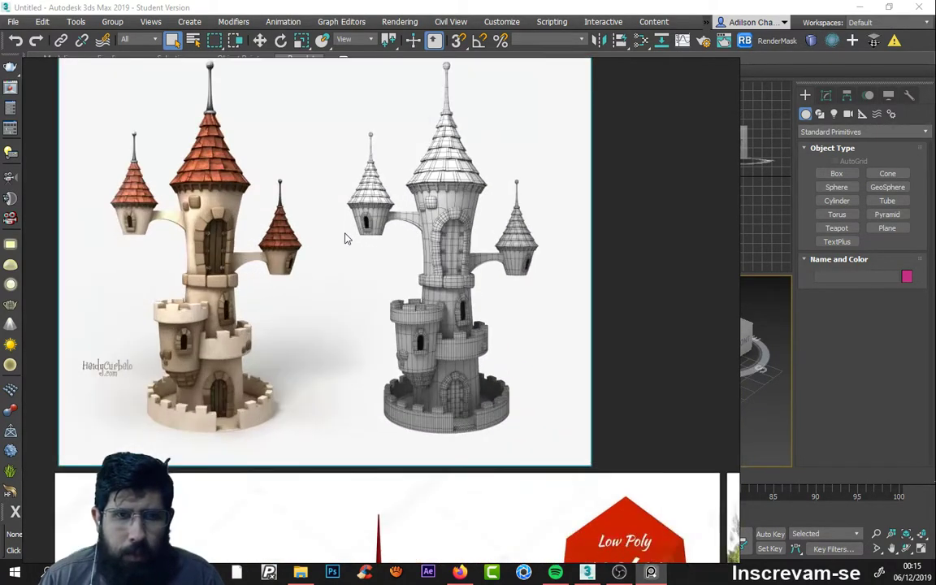
scroll(268, 252, up, 2)
scroll(195, 270, down, 1)
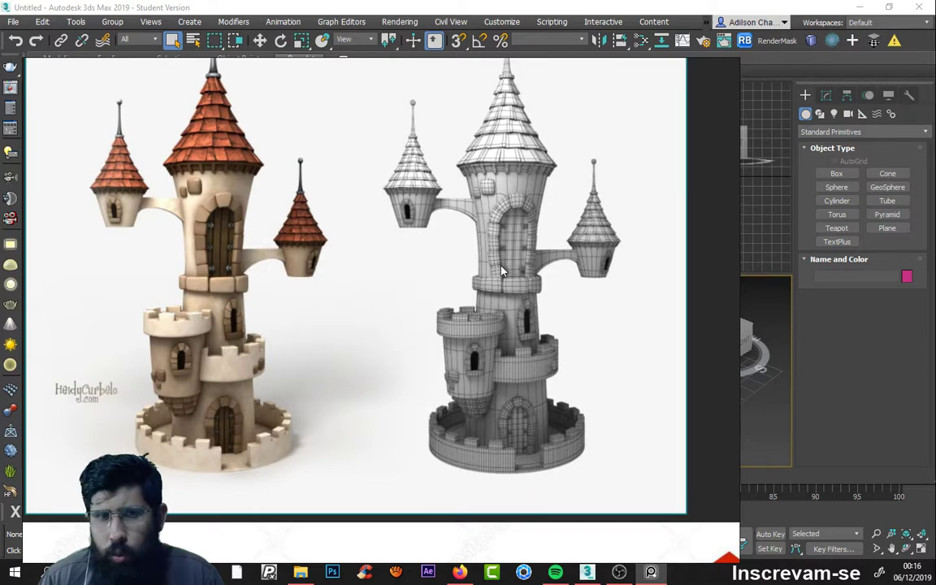
scroll(488, 268, down, 1)
scroll(488, 269, down, 1)
scroll(278, 175, up, 3)
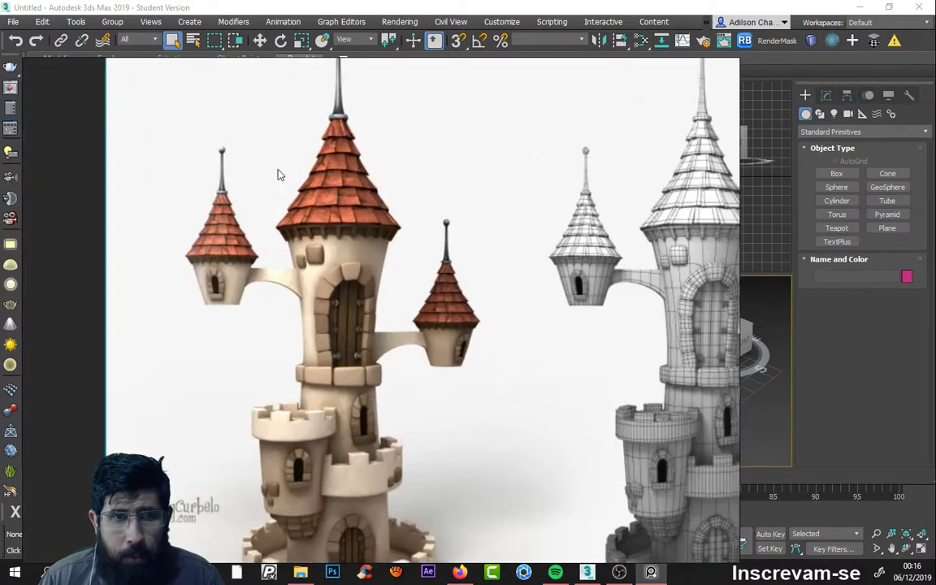
scroll(278, 175, down, 1)
scroll(195, 431, up, 1)
scroll(213, 426, up, 2)
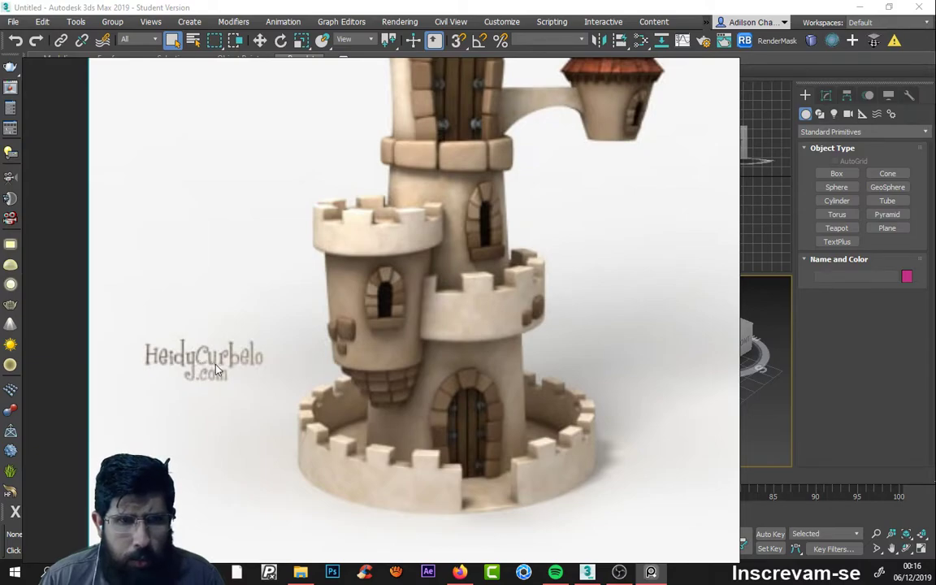
scroll(212, 325, down, 1)
scroll(212, 325, down, 2)
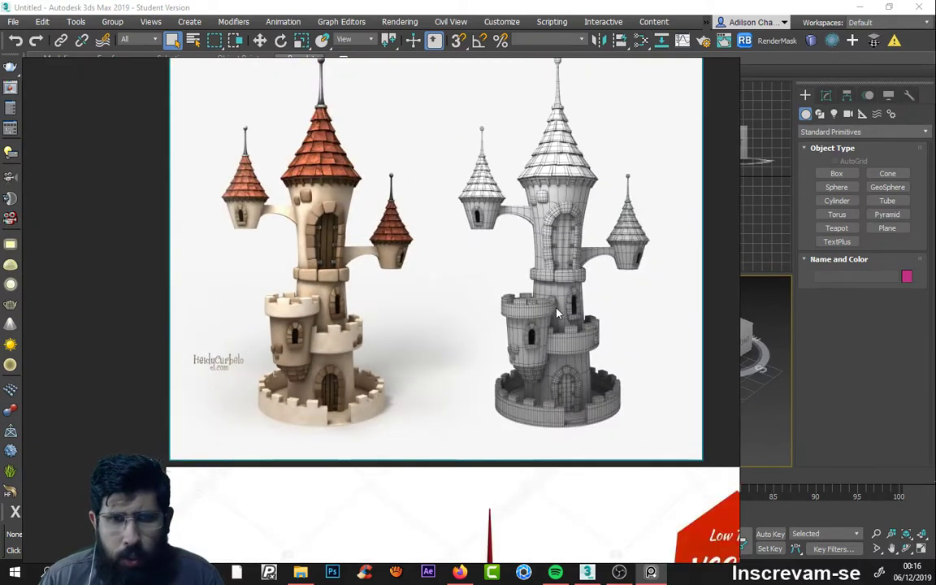
scroll(558, 313, down, 2)
scroll(148, 376, up, 3)
scroll(512, 412, up, 2)
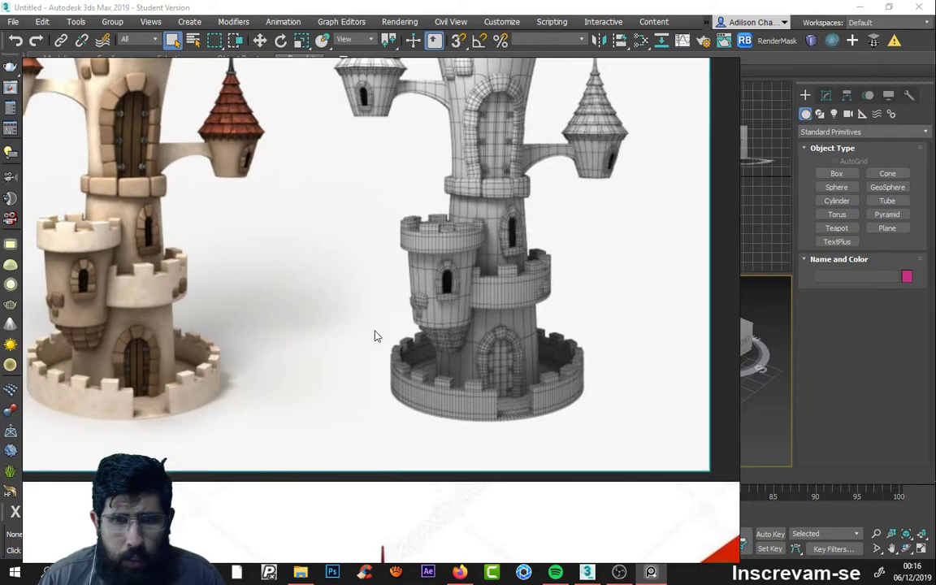
scroll(236, 351, down, 1)
scroll(270, 385, up, 2)
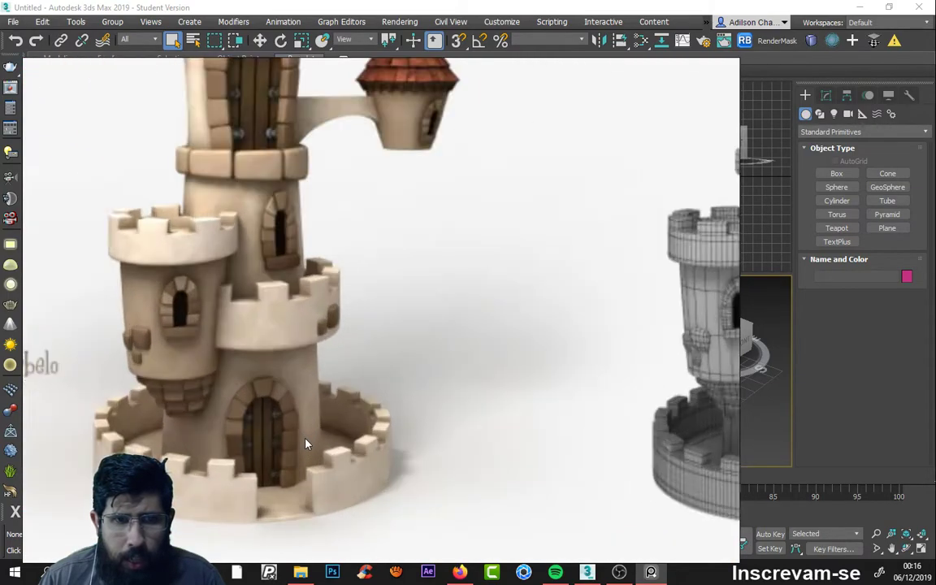
scroll(275, 393, down, 3)
scroll(261, 320, up, 3)
scroll(286, 244, up, 1)
scroll(209, 278, down, 1)
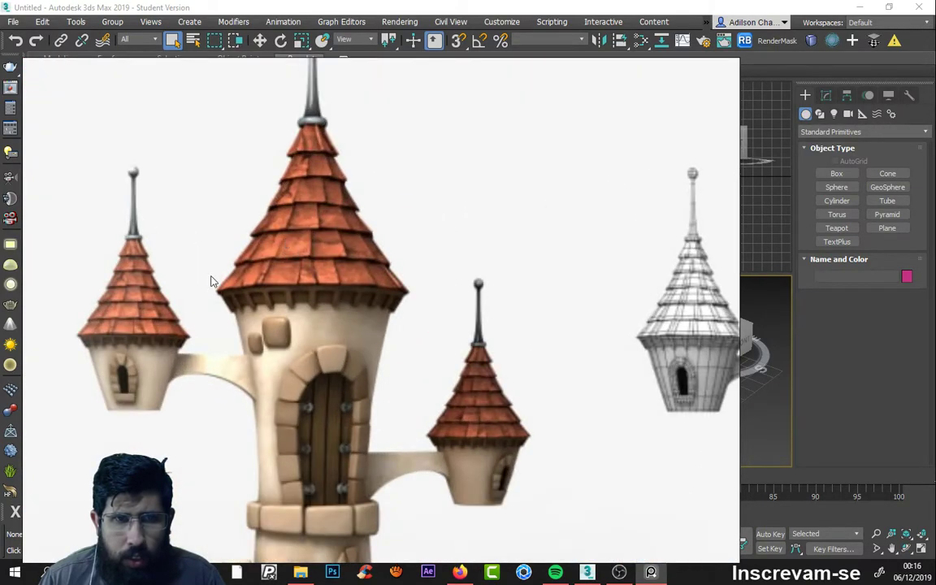
scroll(262, 237, up, 2)
scroll(341, 269, down, 4)
middle_drag(404, 289, 345, 173)
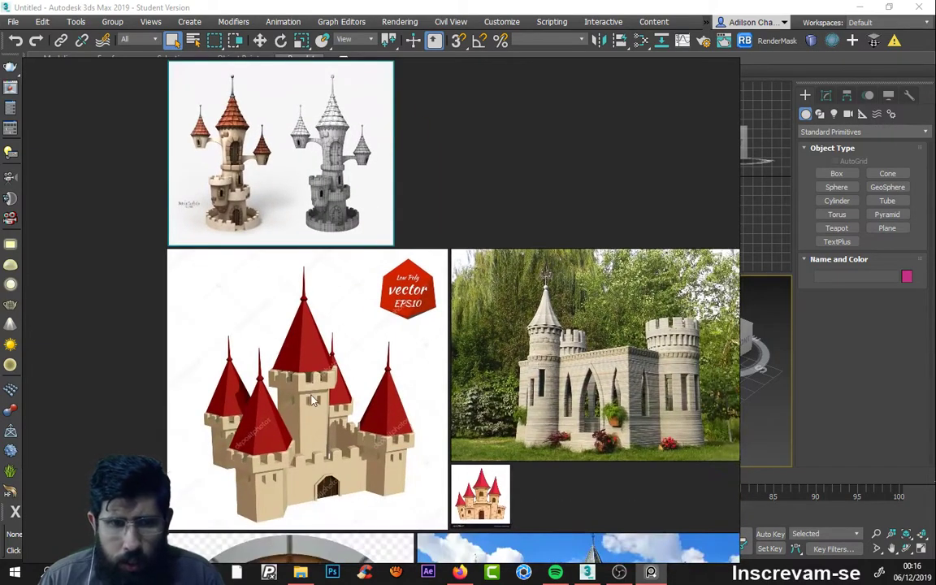
middle_drag(482, 429, 399, 246)
middle_drag(443, 310, 319, 349)
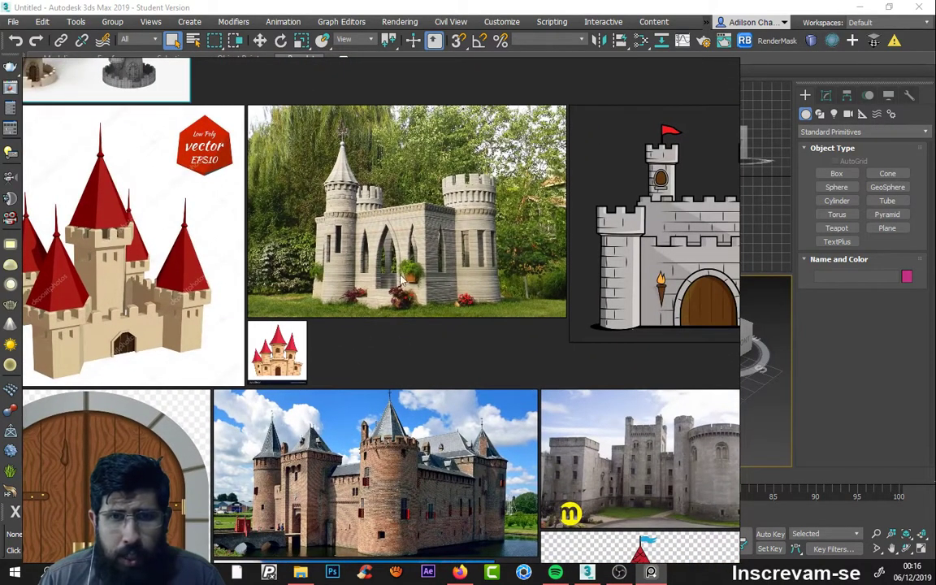
middle_drag(486, 257, 256, 278)
scroll(256, 278, down, 3)
middle_drag(424, 449, 456, 304)
scroll(457, 304, up, 3)
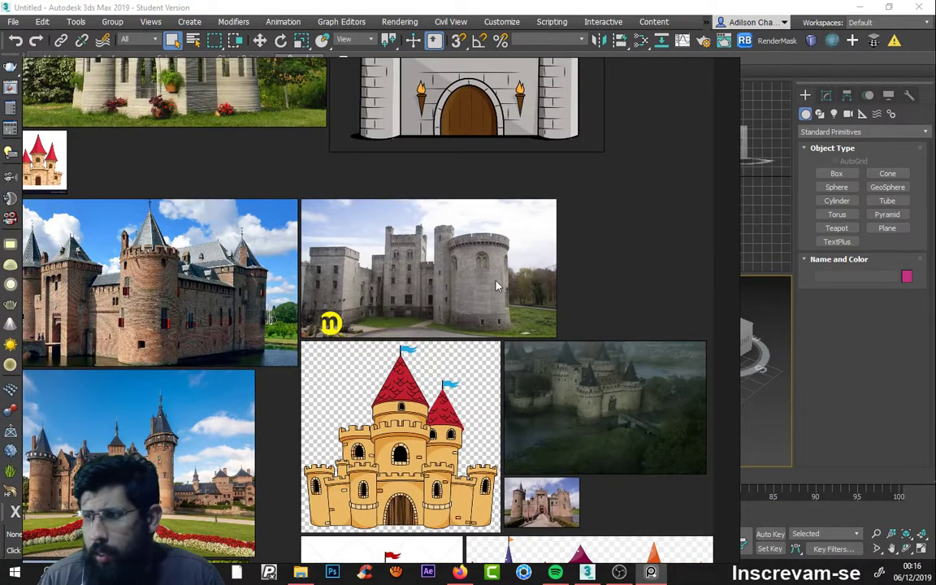
scroll(498, 284, down, 5)
middle_drag(358, 330, 351, 291)
scroll(352, 291, up, 4)
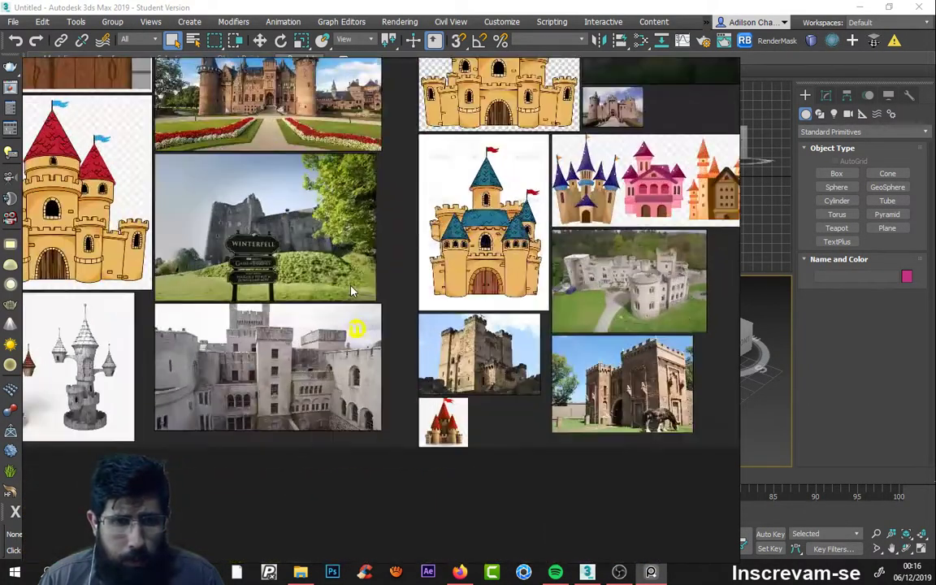
scroll(351, 291, up, 2)
middle_drag(439, 307, 347, 265)
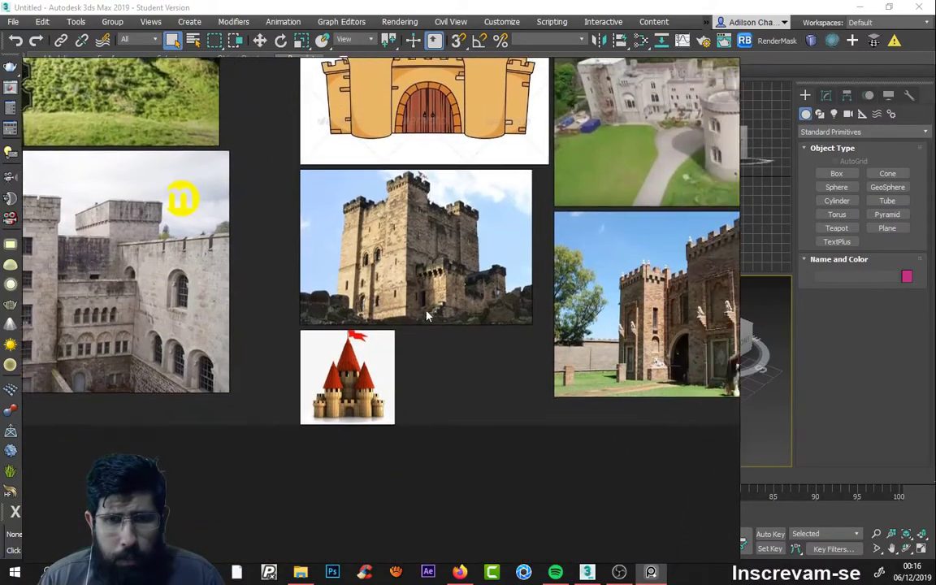
scroll(429, 316, up, 2)
middle_drag(428, 316, 326, 347)
scroll(378, 304, down, 2)
scroll(402, 326, up, 3)
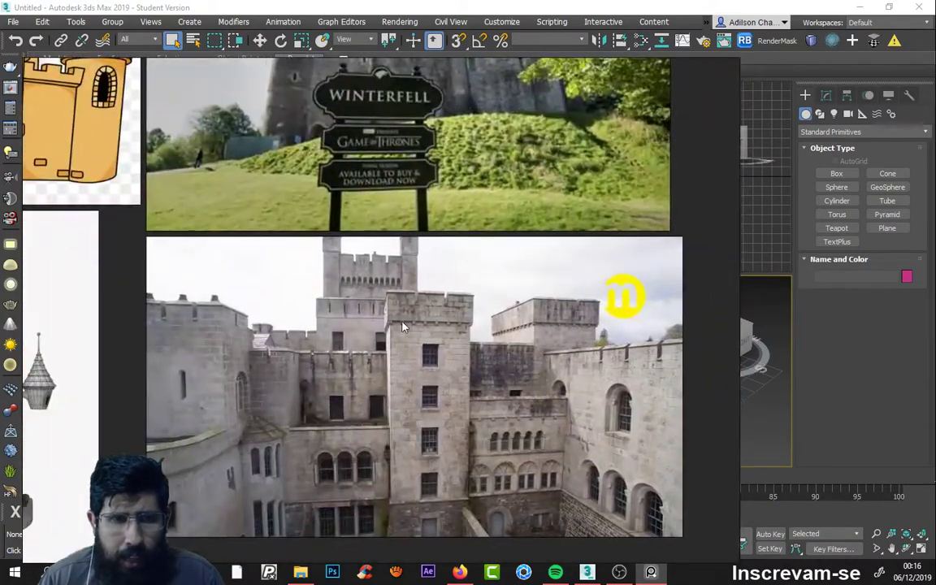
scroll(403, 327, down, 2)
scroll(343, 331, down, 2)
scroll(227, 358, down, 2)
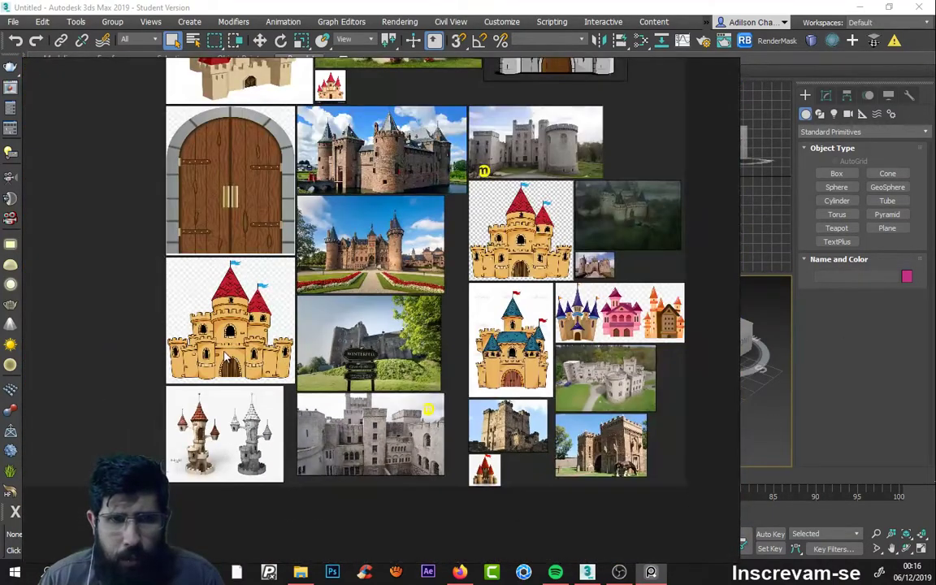
scroll(395, 309, up, 1)
click(525, 229)
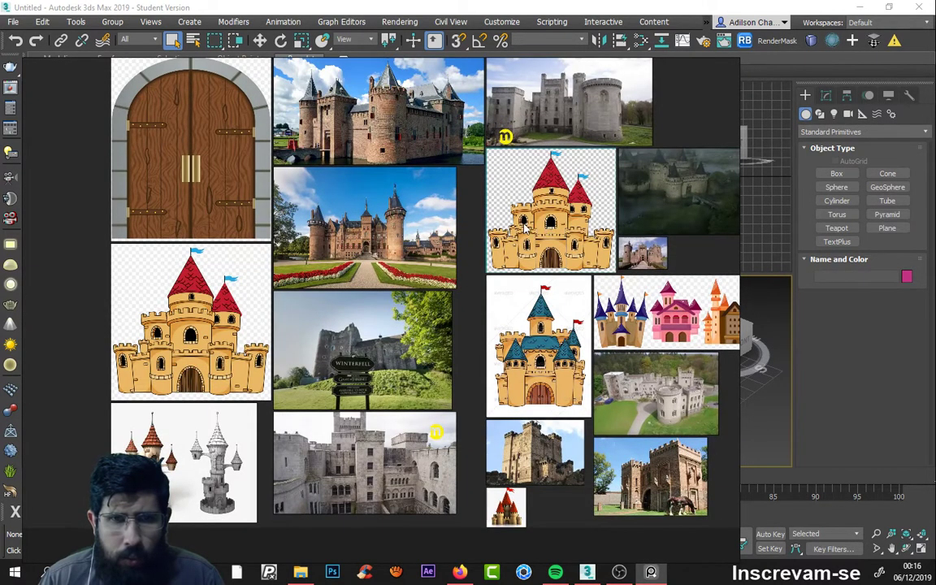
Step: Delete the duplicate red-roofed cartoon castle and select the remaining one
right_click(537, 209)
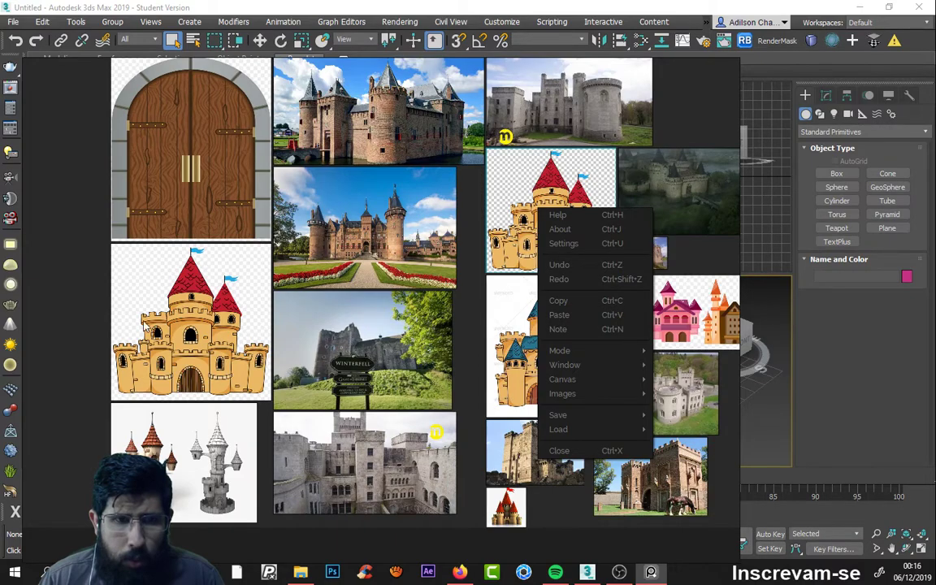
click(90, 329)
click(537, 208)
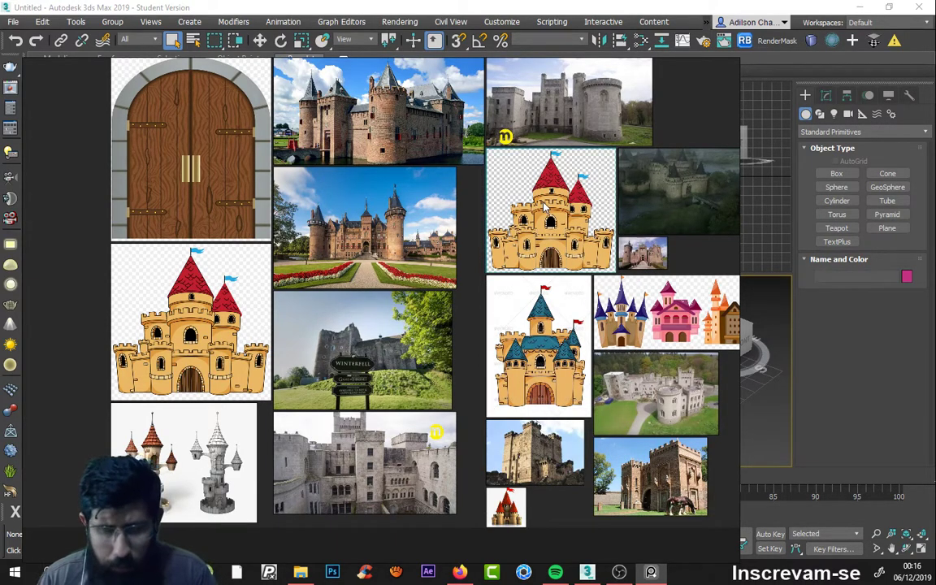
key(Delete)
click(231, 360)
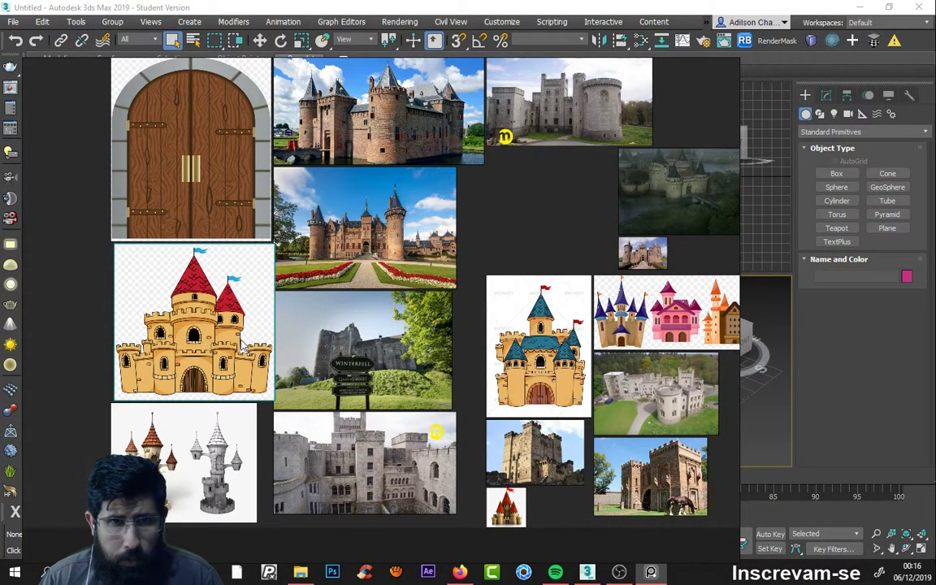
scroll(309, 325, up, 8)
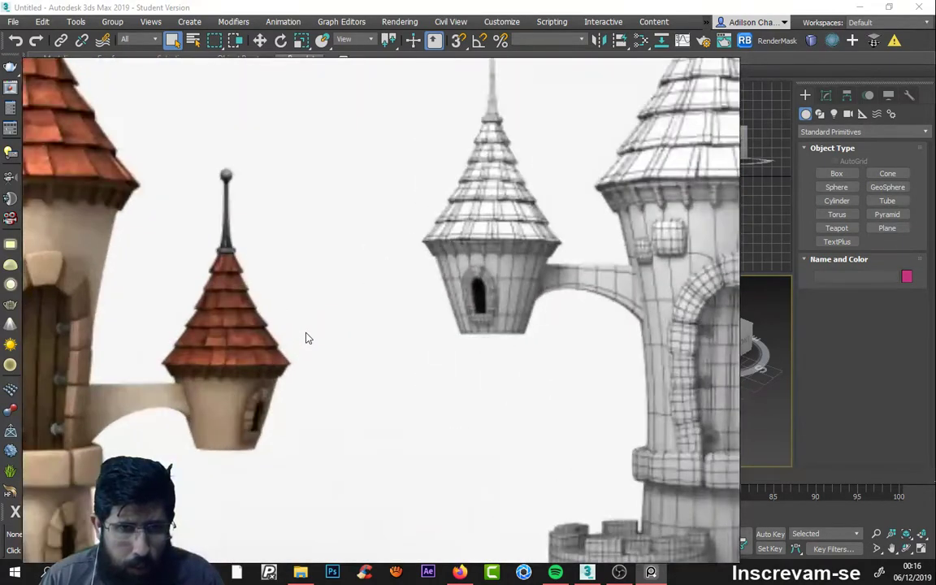
scroll(308, 337, down, 5)
scroll(313, 260, down, 3)
scroll(316, 191, up, 3)
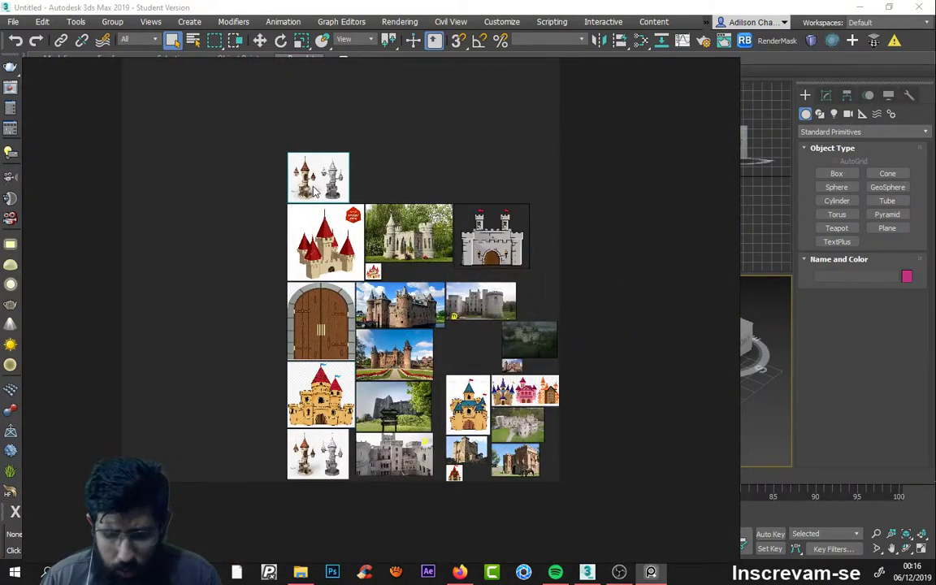
Step: Delete the selected duplicate tower image and bring the Winterfell images into view
key(Delete)
scroll(384, 365, up, 3)
scroll(372, 294, up, 2)
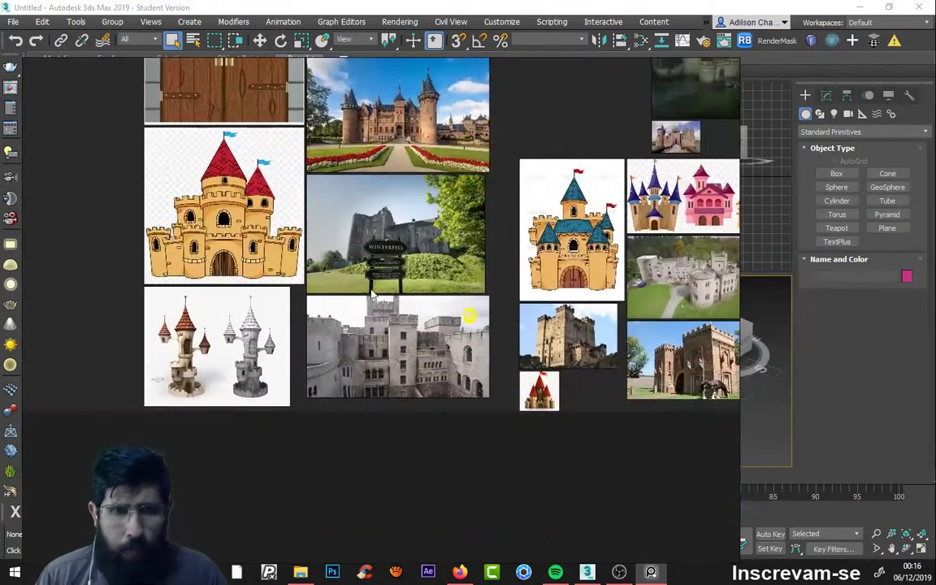
middle_drag(373, 295, 398, 253)
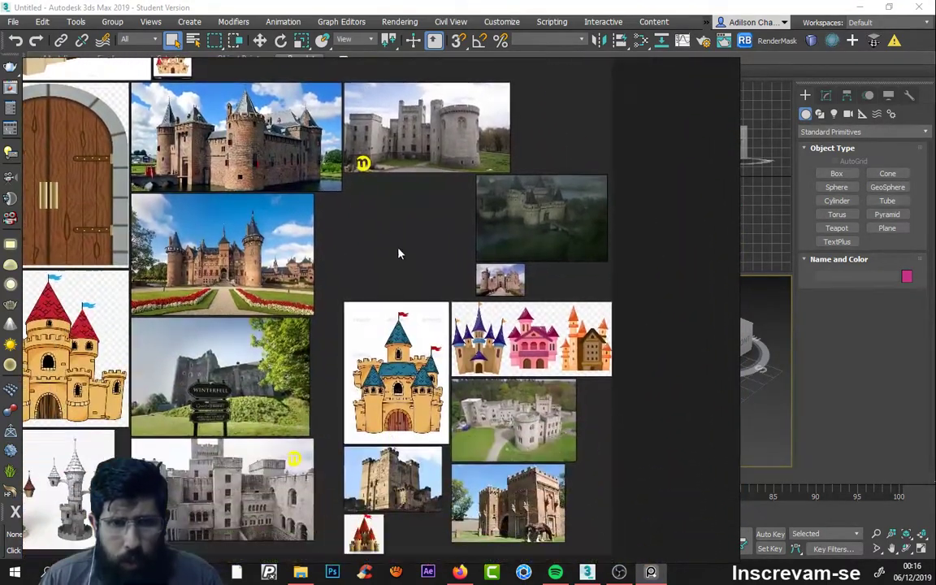
scroll(399, 254, up, 3)
scroll(449, 185, up, 2)
scroll(449, 186, down, 3)
Step: Zoom and pan the board to inspect the dark moated castle beside the grey castle
middle_drag(467, 171, 405, 402)
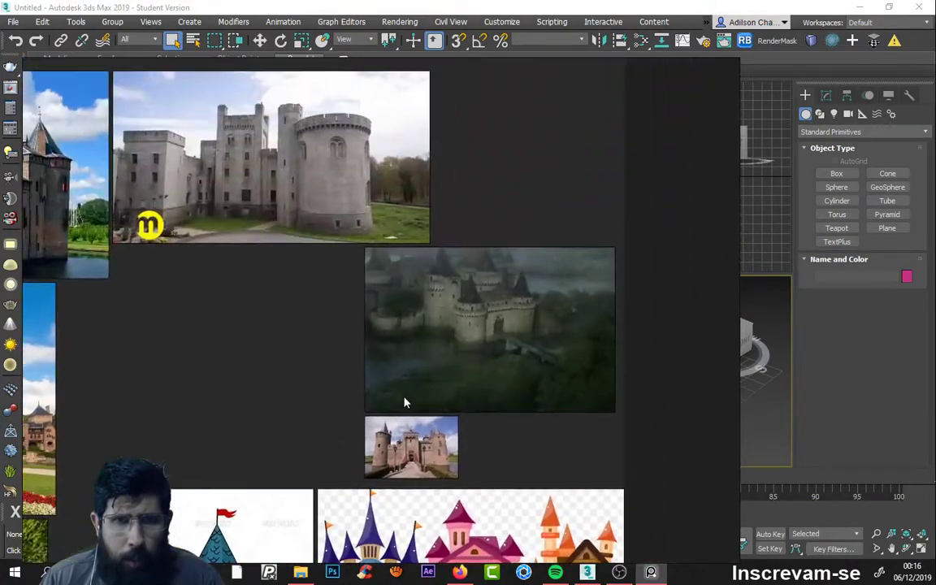
scroll(405, 402, up, 4)
scroll(439, 263, up, 1)
scroll(437, 253, up, 2)
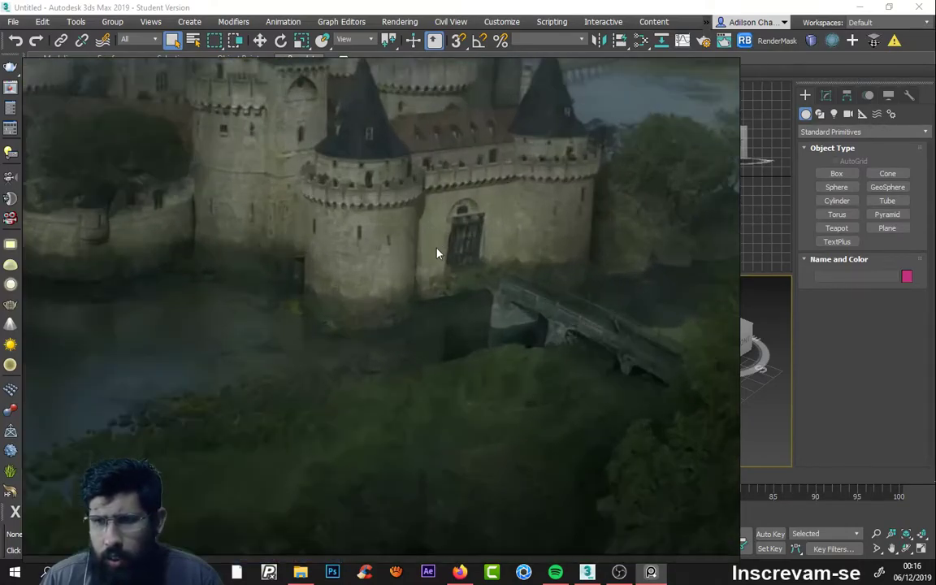
middle_drag(436, 254, 523, 393)
scroll(494, 393, down, 2)
scroll(489, 428, down, 2)
middle_drag(490, 429, 415, 373)
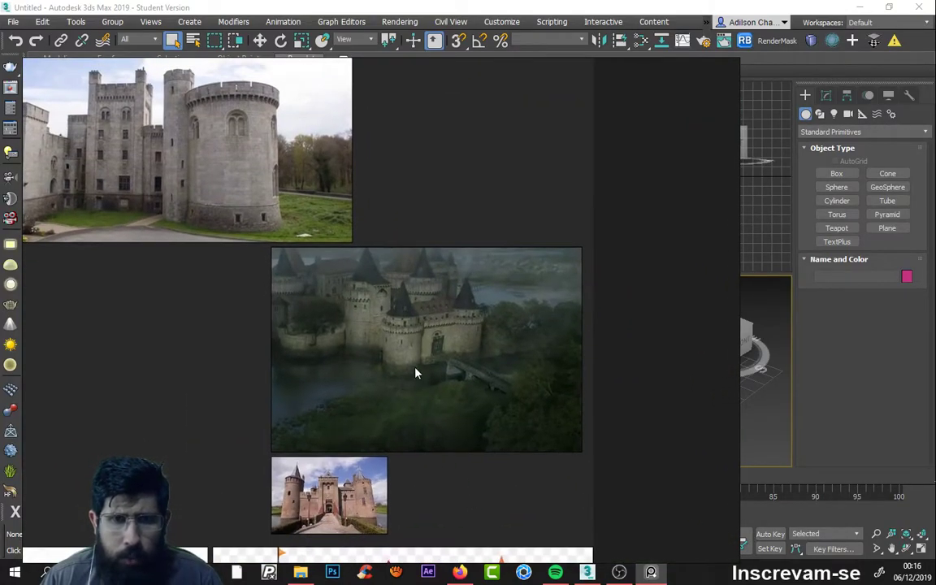
scroll(415, 373, up, 2)
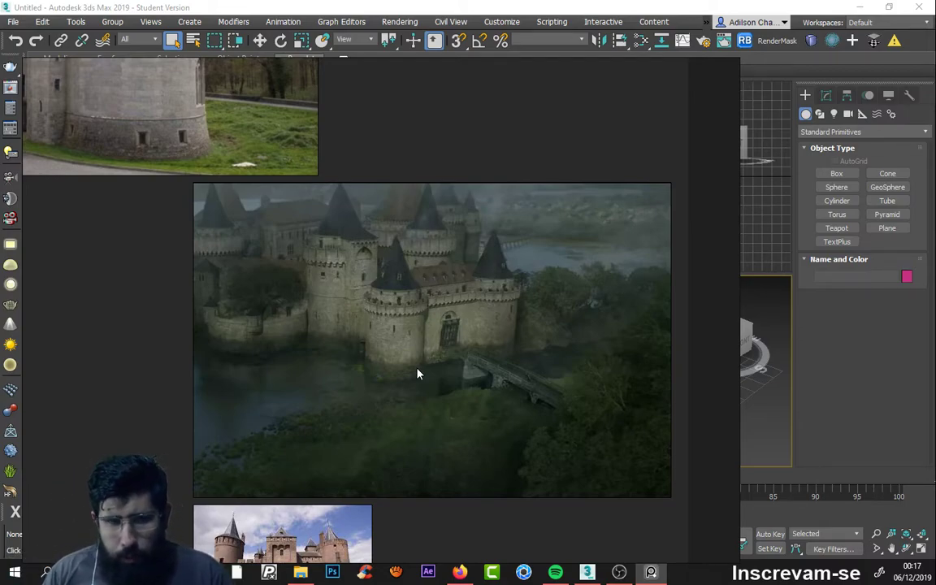
scroll(237, 350, down, 5)
scroll(239, 351, down, 5)
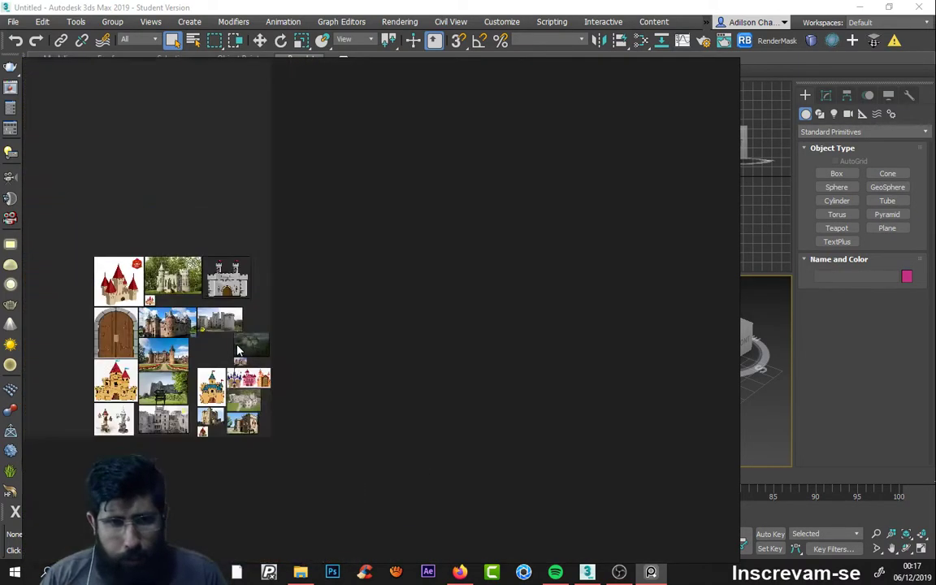
scroll(295, 284, up, 5)
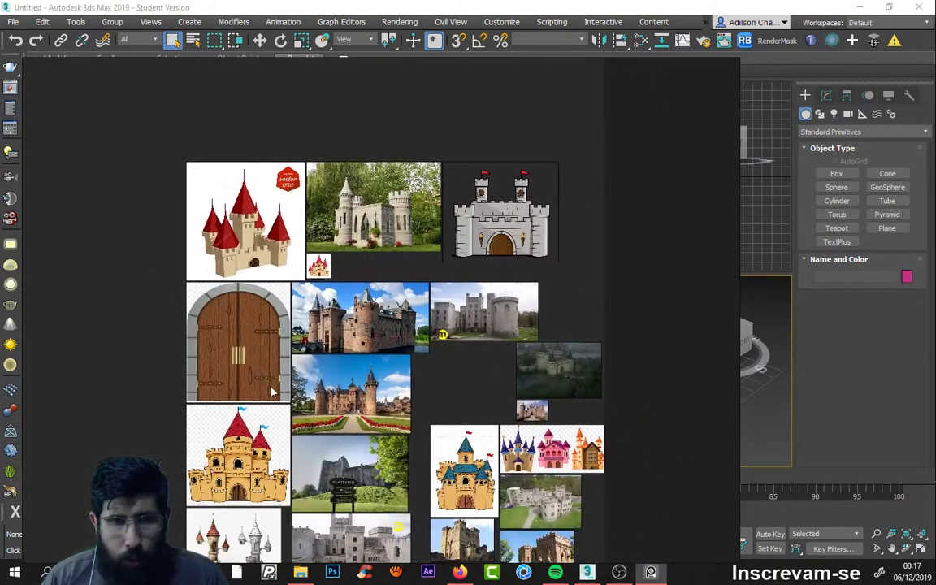
middle_drag(273, 393, 224, 283)
scroll(337, 396, up, 5)
middle_drag(569, 389, 559, 357)
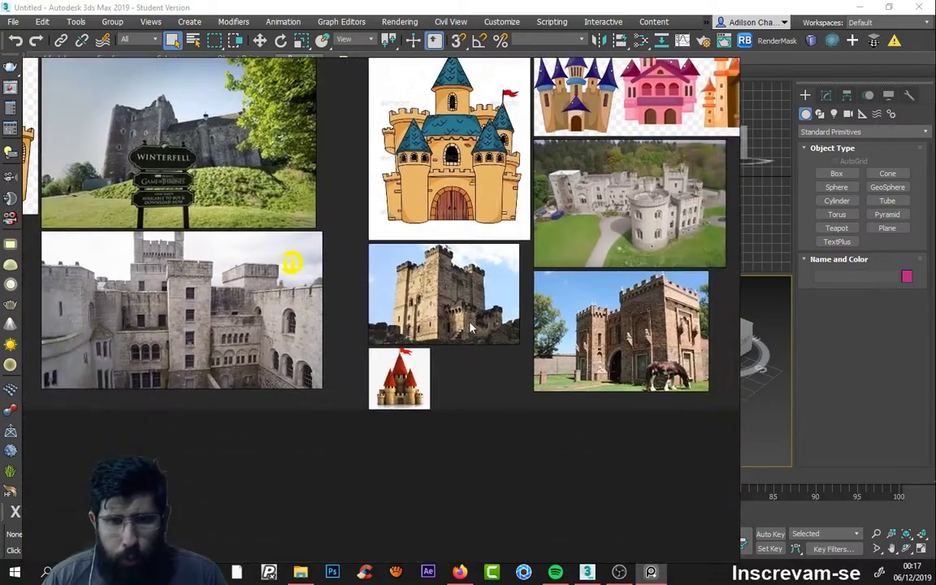
scroll(536, 350, up, 3)
scroll(520, 341, down, 5)
scroll(504, 331, up, 2)
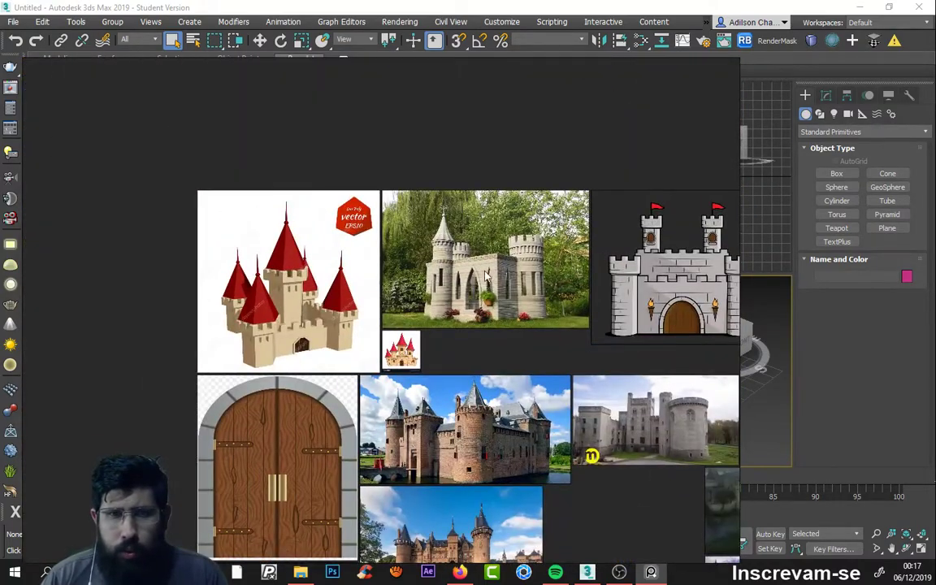
middle_drag(504, 329, 487, 520)
scroll(540, 246, up, 3)
middle_drag(540, 246, 522, 307)
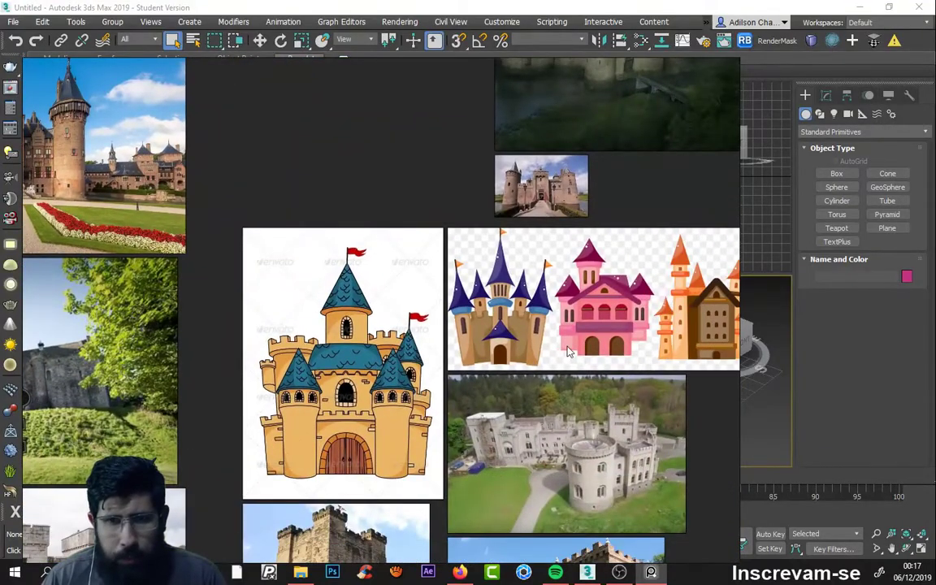
middle_drag(569, 351, 561, 180)
scroll(277, 185, up, 2)
mouse_move(277, 184)
middle_down()
mouse_move(344, 235)
mouse_move(296, 386)
middle_up()
scroll(299, 370, down, 2)
scroll(299, 370, down, 4)
scroll(491, 414, up, 5)
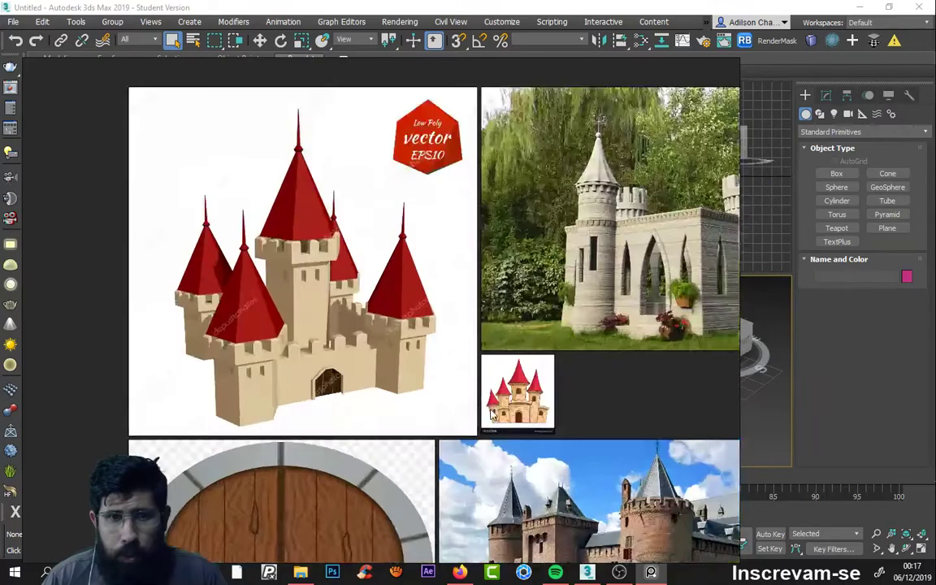
scroll(491, 415, up, 2)
scroll(407, 347, down, 3)
mouse_move(476, 359)
middle_down()
mouse_move(382, 198)
mouse_move(401, 223)
mouse_move(458, 142)
middle_up()
scroll(379, 274, up, 3)
scroll(385, 296, down, 2)
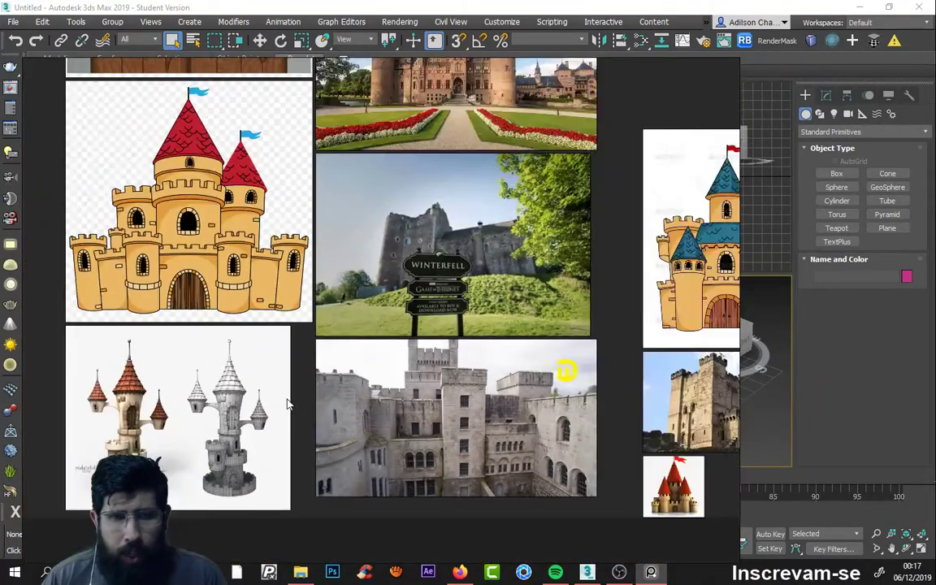
mouse_move(385, 295)
middle_down()
mouse_move(249, 201)
mouse_move(183, 191)
middle_up()
scroll(431, 321, up, 5)
scroll(431, 321, down, 2)
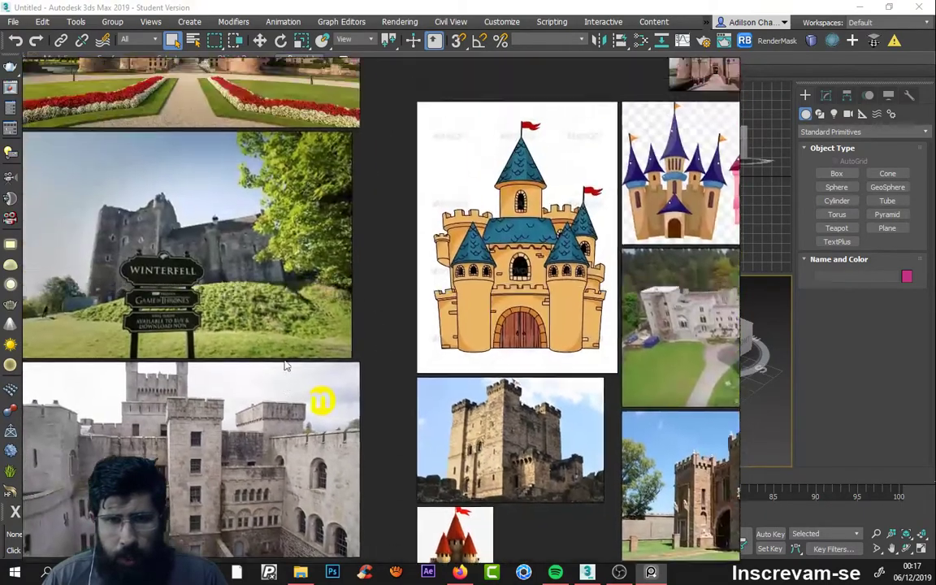
middle_drag(207, 289, 291, 348)
scroll(291, 348, down, 1)
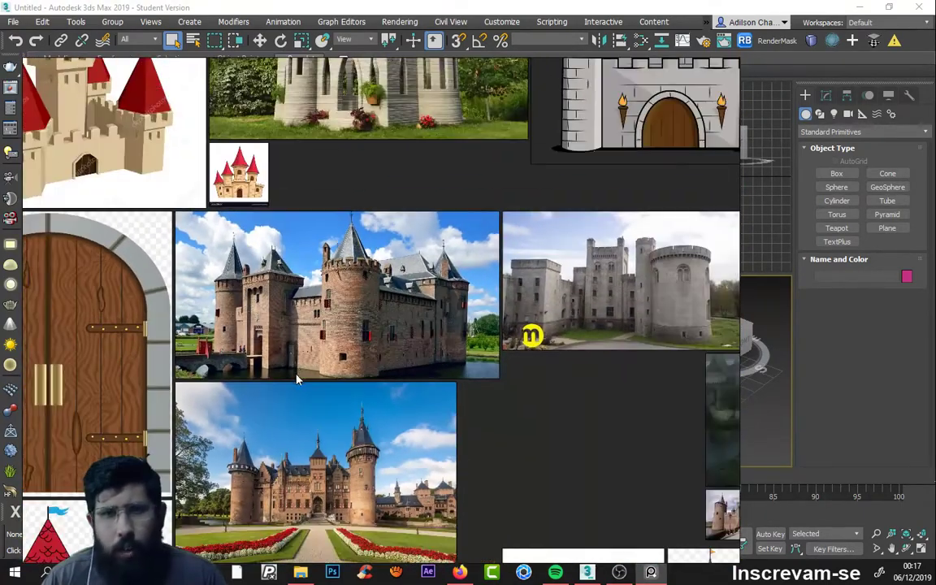
scroll(266, 337, down, 1)
scroll(325, 325, down, 1)
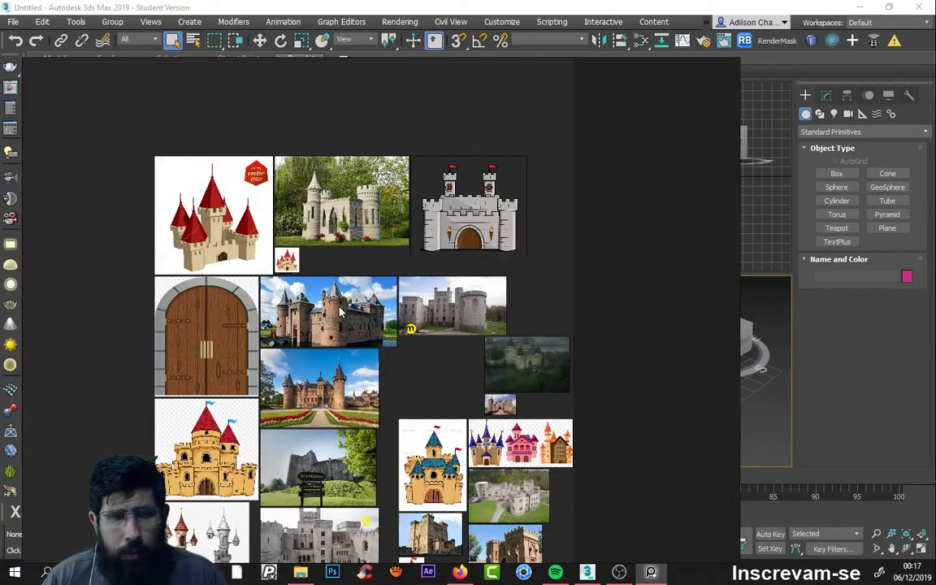
scroll(341, 311, up, 1)
scroll(341, 312, up, 2)
mouse_move(375, 362)
middle_down()
mouse_move(338, 304)
mouse_move(313, 315)
middle_up()
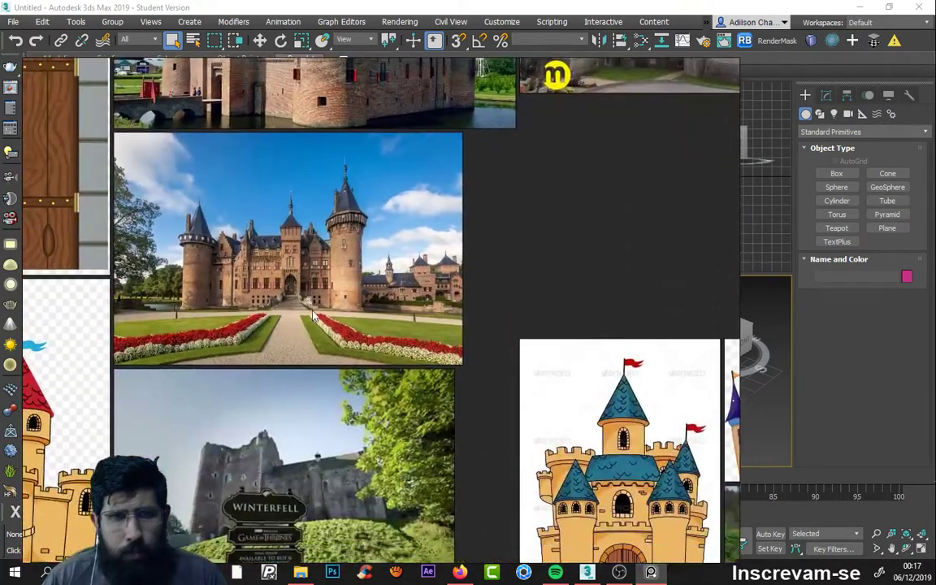
scroll(313, 315, down, 1)
scroll(341, 341, down, 3)
scroll(411, 354, up, 3)
scroll(447, 423, up, 1)
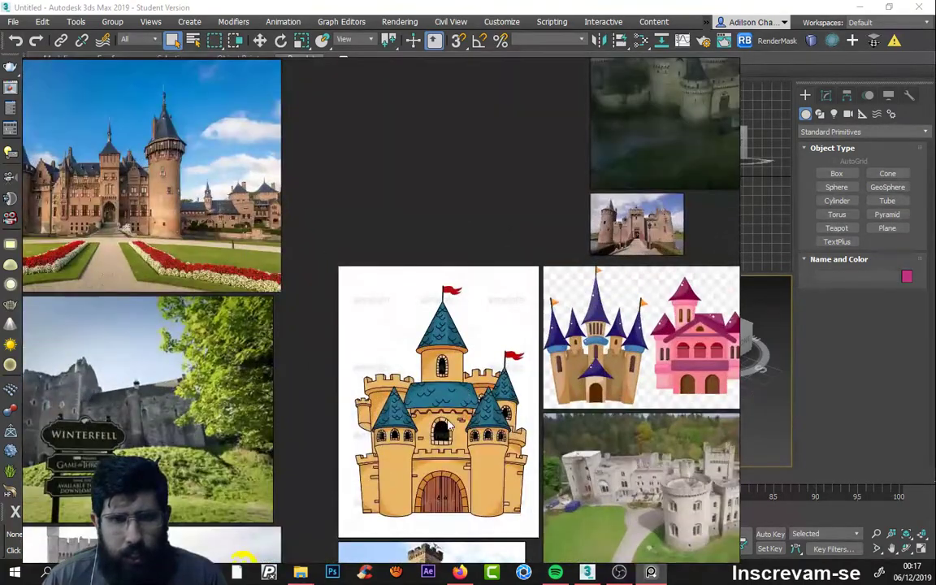
scroll(448, 423, down, 2)
scroll(448, 423, down, 2)
scroll(150, 398, up, 3)
scroll(150, 398, up, 1)
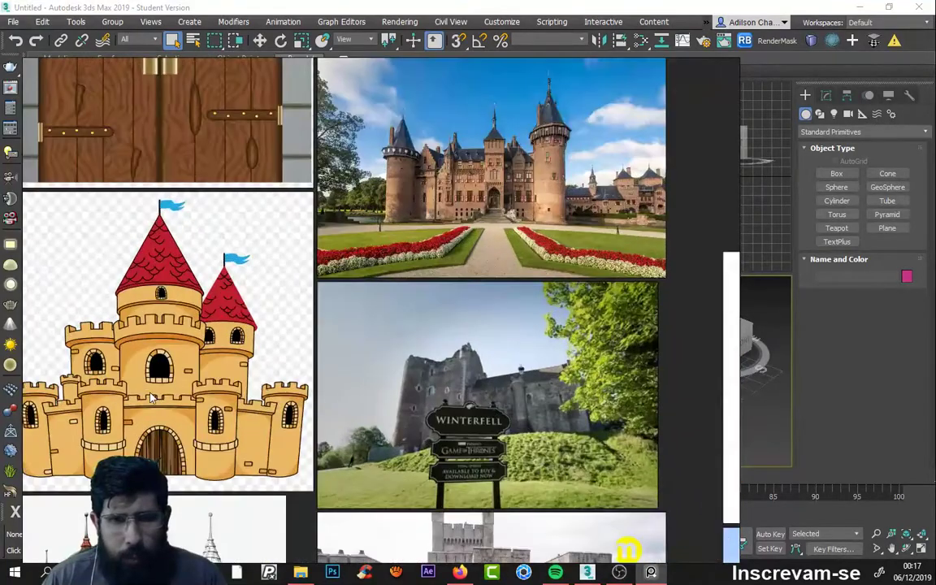
middle_drag(151, 398, 33, 273)
scroll(396, 325, down, 2)
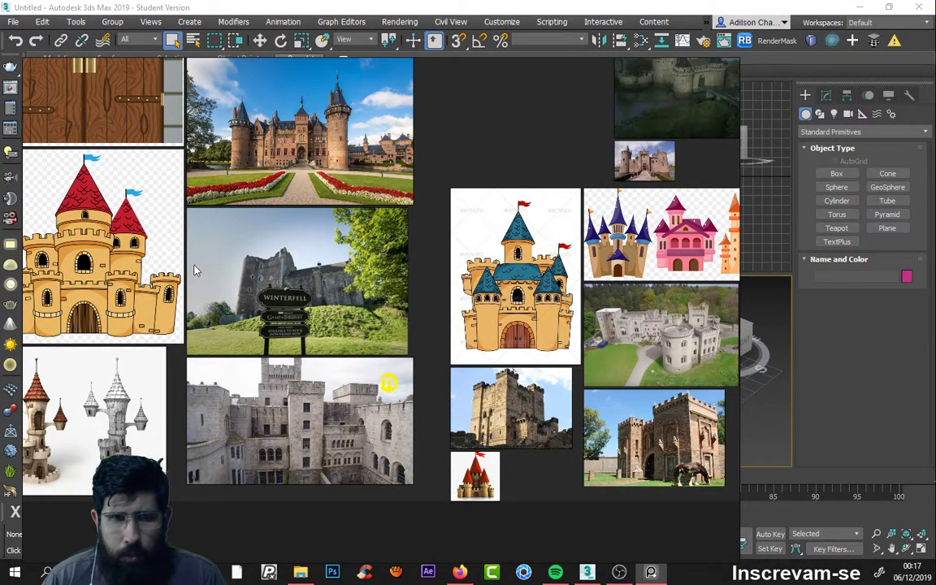
middle_drag(195, 271, 244, 270)
scroll(285, 266, down, 2)
scroll(285, 266, up, 2)
scroll(313, 295, up, 2)
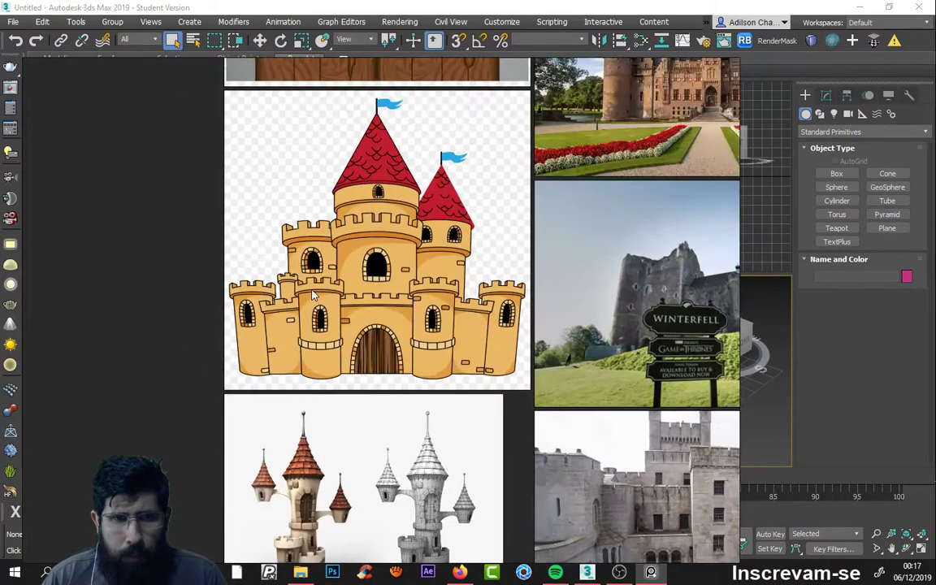
scroll(313, 295, up, 1)
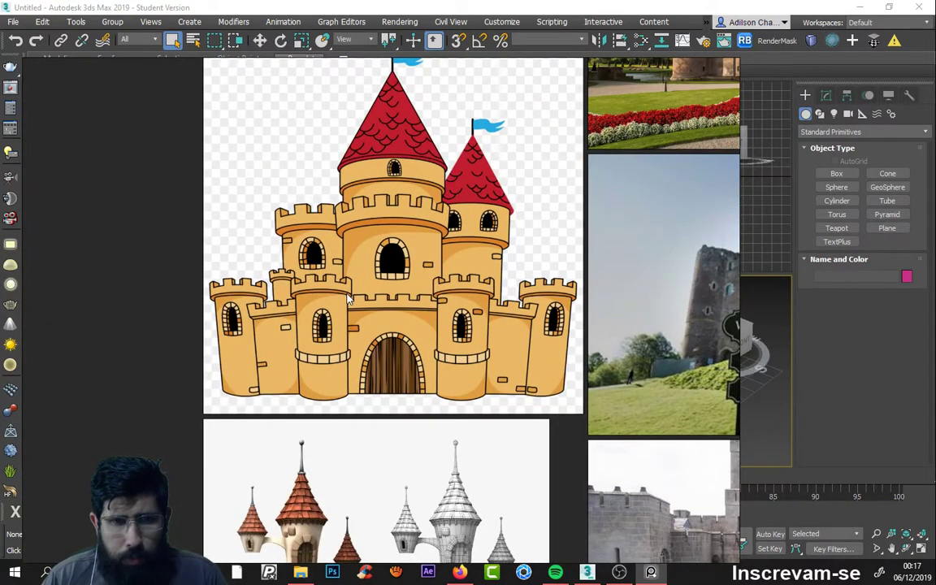
scroll(350, 299, down, 3)
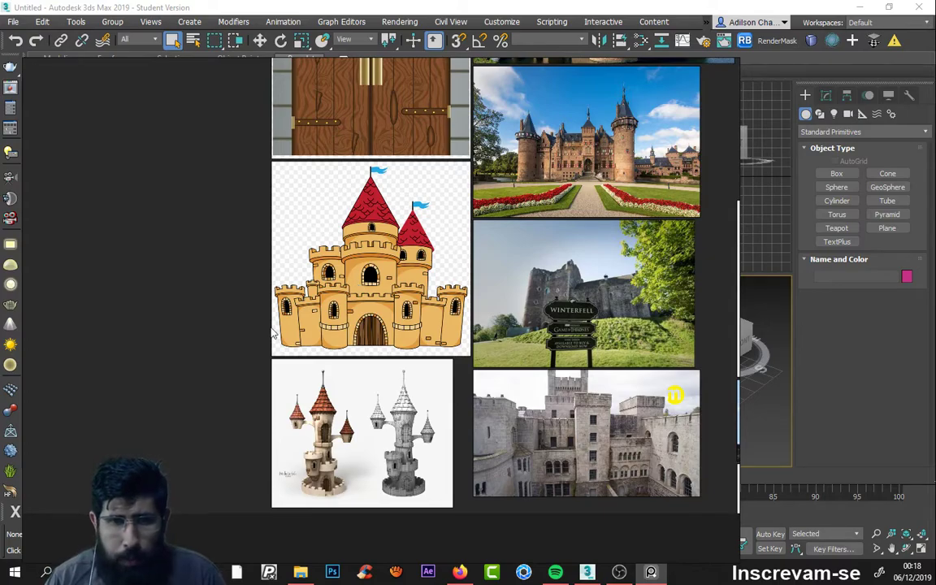
scroll(273, 333, down, 5)
scroll(482, 305, up, 4)
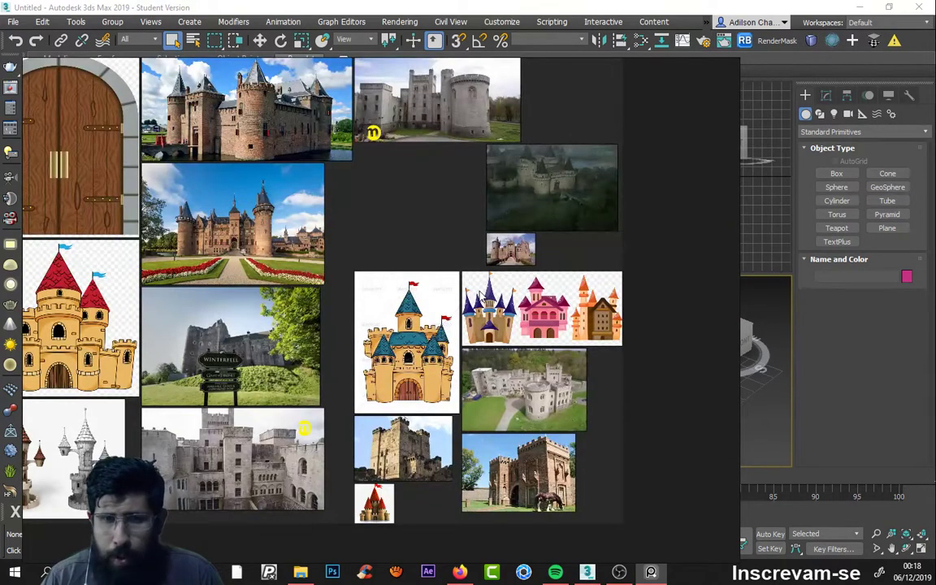
scroll(284, 414, up, 3)
scroll(281, 405, up, 2)
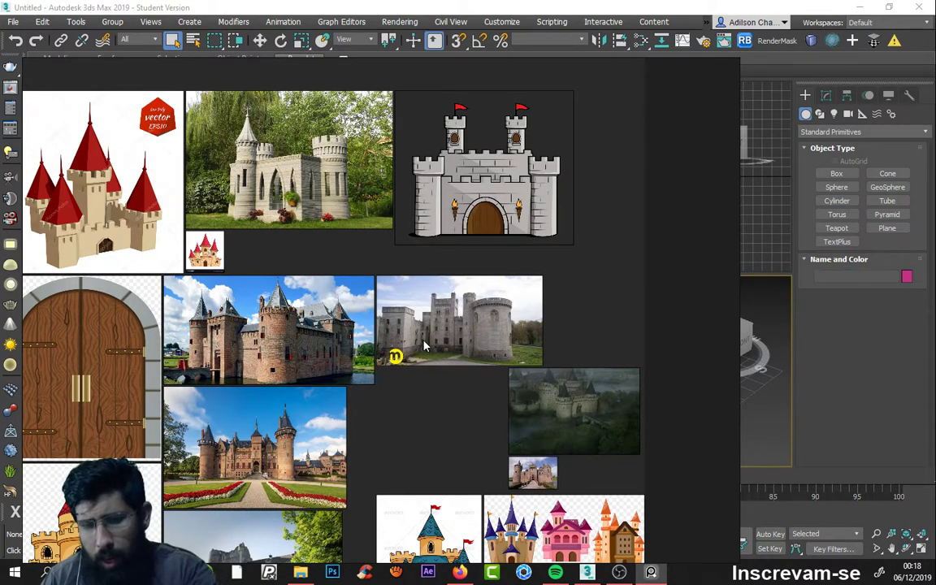
scroll(424, 346, down, 3)
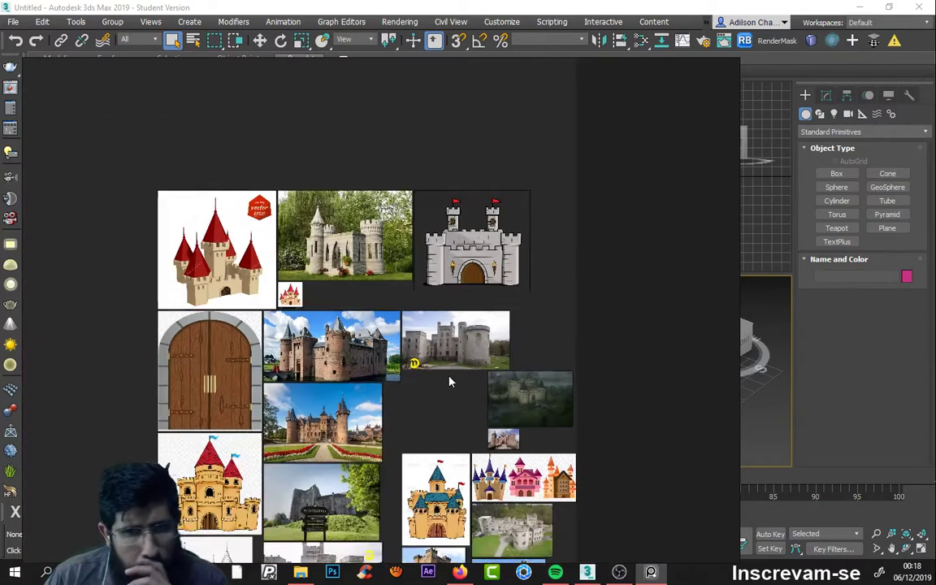
scroll(391, 338, up, 3)
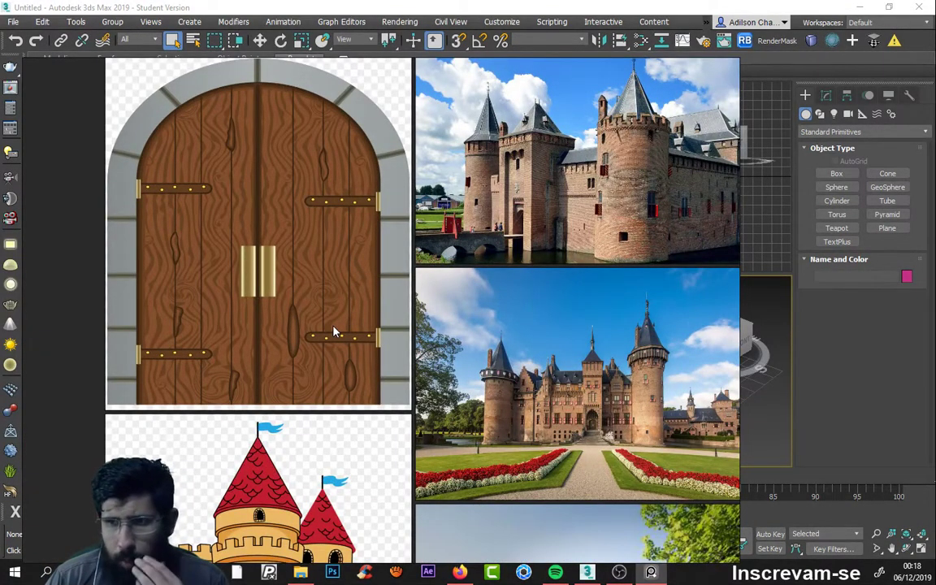
scroll(333, 332, down, 3)
scroll(334, 332, down, 4)
scroll(400, 364, up, 1)
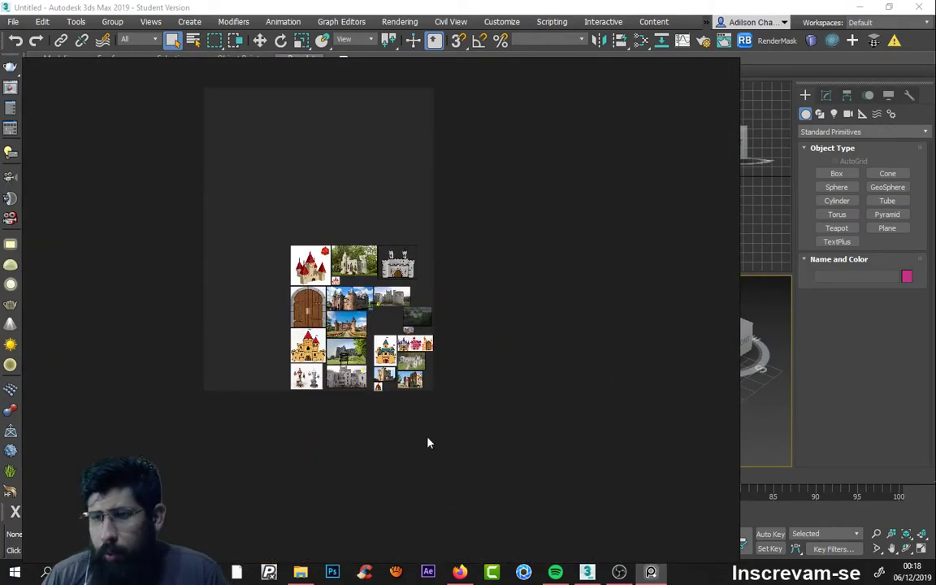
scroll(378, 385, up, 4)
scroll(440, 287, up, 4)
scroll(443, 303, down, 1)
scroll(443, 302, down, 2)
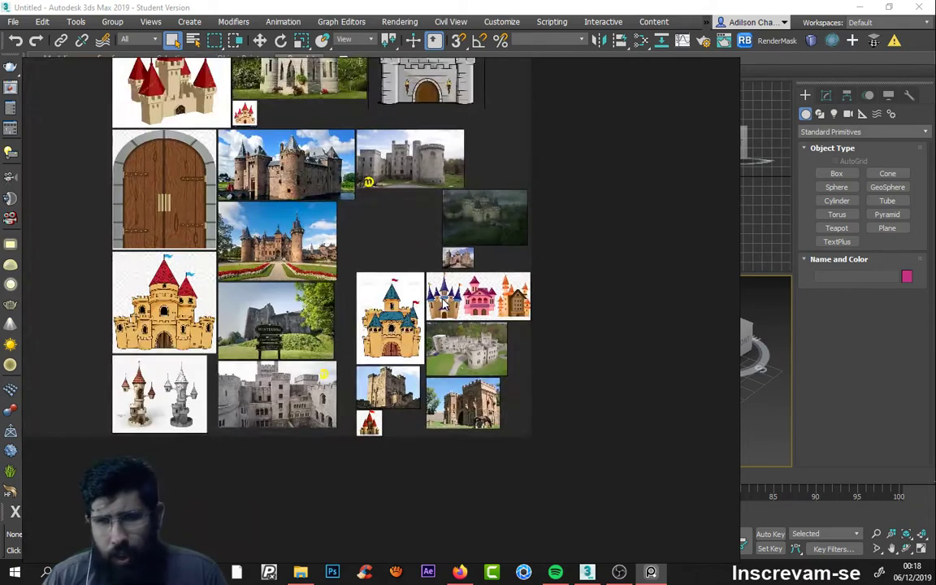
scroll(532, 347, up, 4)
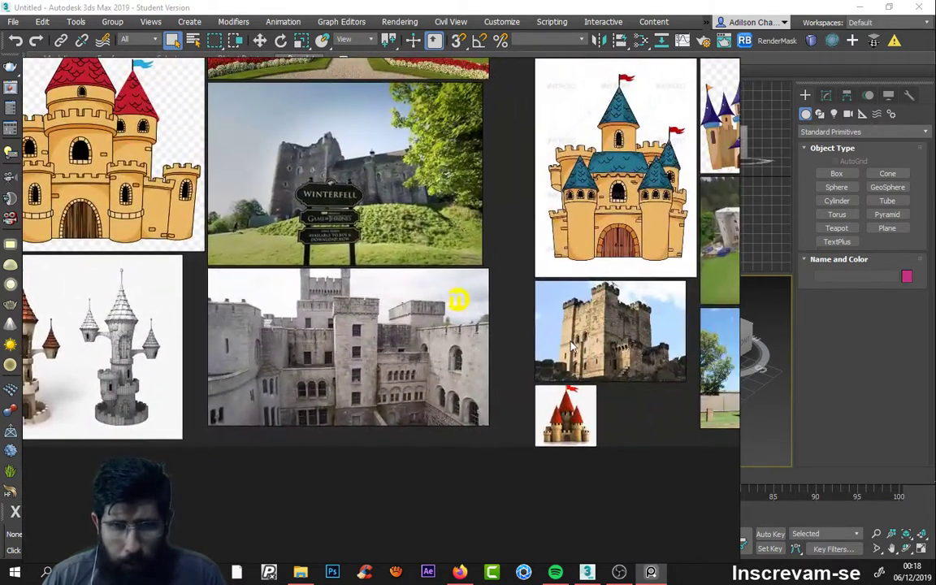
mouse_move(571, 346)
middle_down()
mouse_move(412, 334)
mouse_move(366, 388)
mouse_move(320, 364)
middle_up()
scroll(413, 334, up, 2)
scroll(431, 326, down, 1)
scroll(424, 305, down, 3)
scroll(373, 369, down, 3)
scroll(374, 359, up, 3)
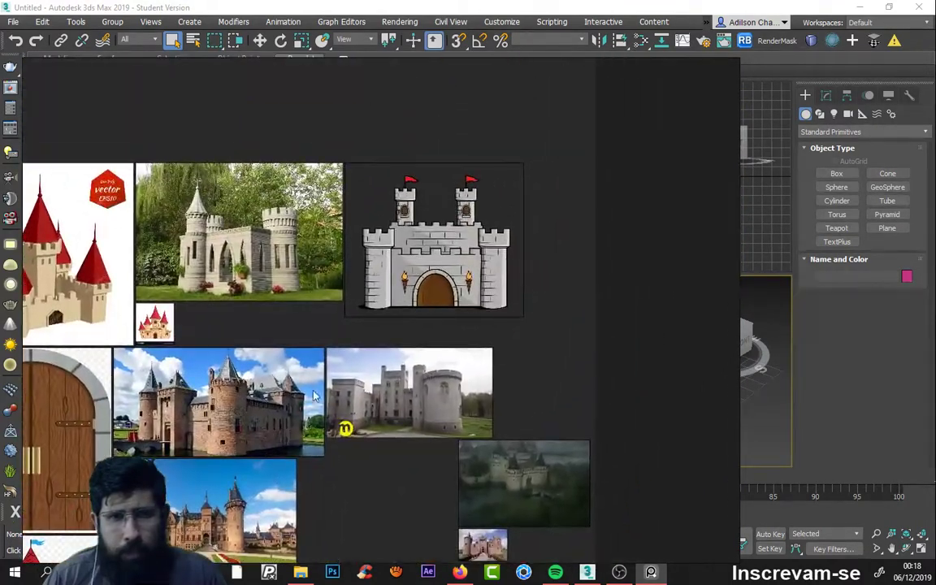
scroll(358, 361, down, 2)
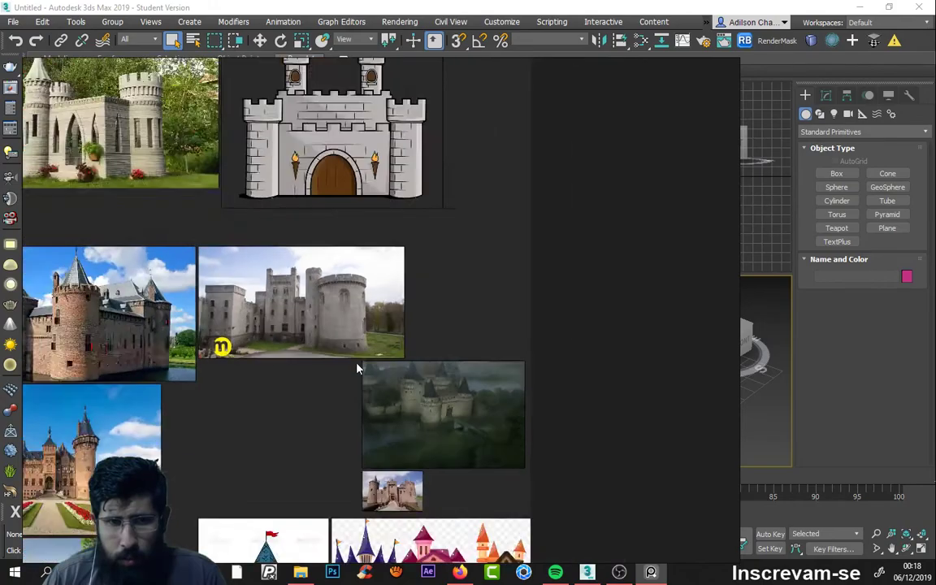
scroll(359, 368, down, 2)
mouse_move(307, 359)
middle_down()
mouse_move(370, 389)
mouse_move(685, 343)
mouse_move(439, 349)
middle_up()
scroll(244, 235, up, 3)
scroll(331, 301, down, 3)
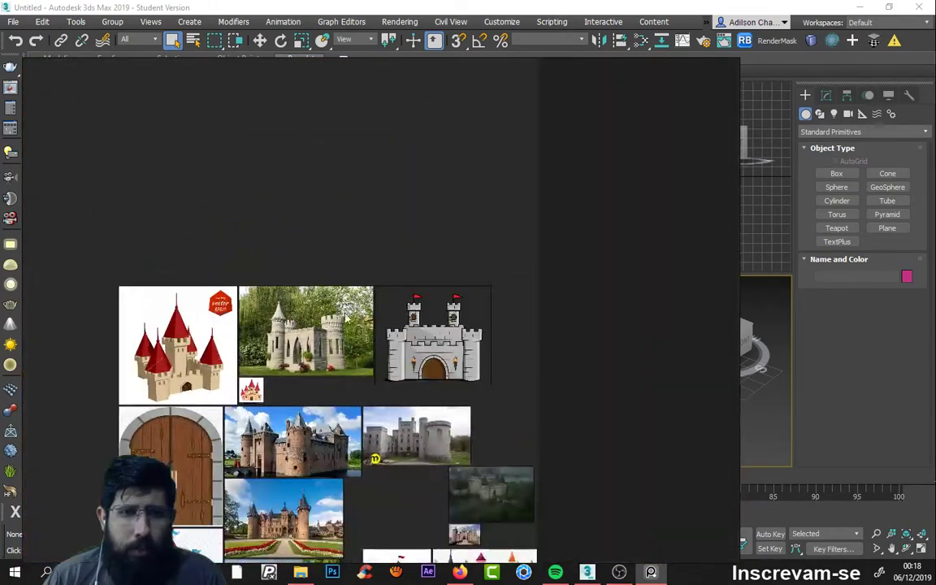
scroll(295, 242, up, 2)
middle_drag(295, 242, 268, 130)
scroll(244, 311, up, 2)
scroll(244, 311, up, 2)
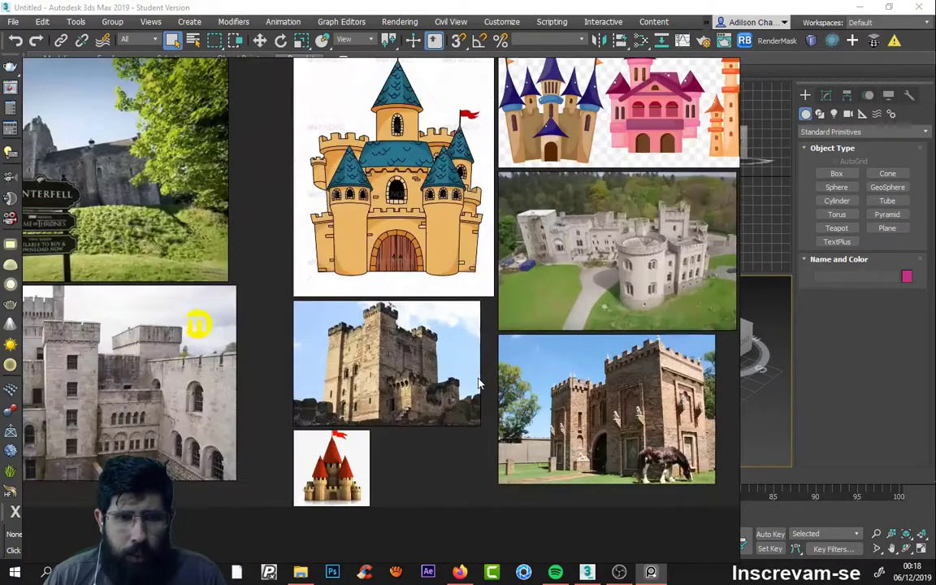
scroll(244, 312, up, 2)
scroll(244, 312, down, 5)
middle_drag(244, 312, 421, 360)
scroll(421, 360, up, 2)
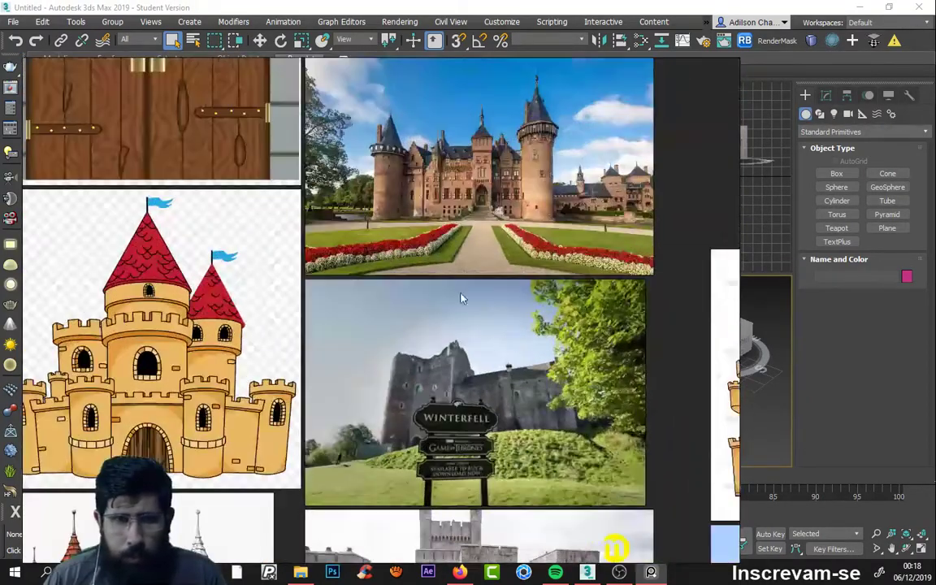
middle_drag(411, 242, 449, 409)
scroll(448, 509, up, 2)
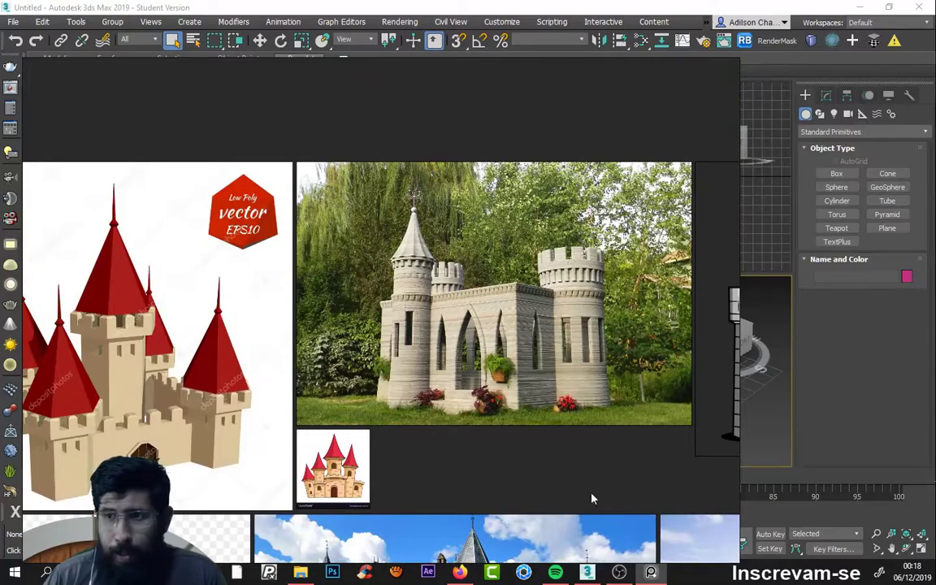
middle_drag(592, 497, 309, 354)
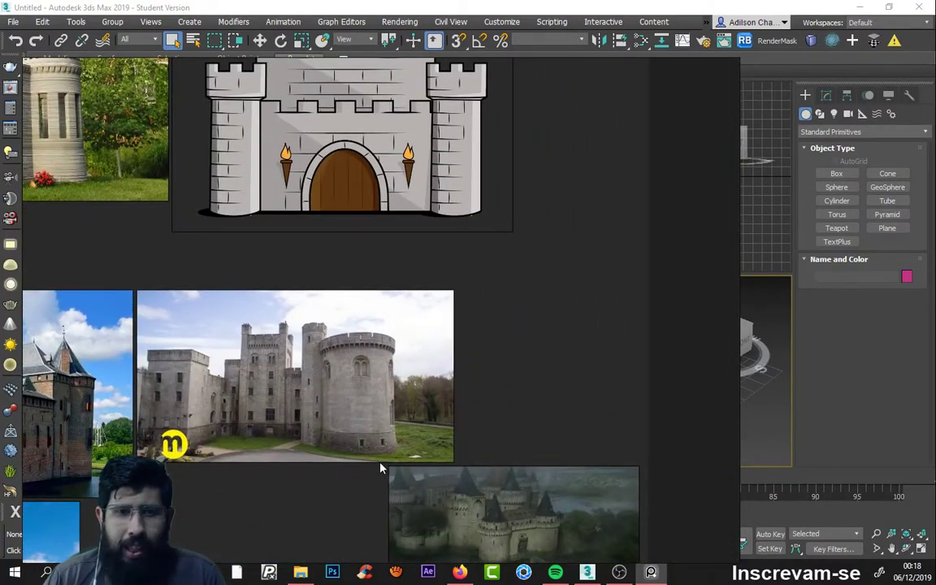
middle_drag(381, 471, 378, 324)
scroll(364, 275, up, 1)
scroll(370, 338, up, 2)
scroll(370, 338, down, 2)
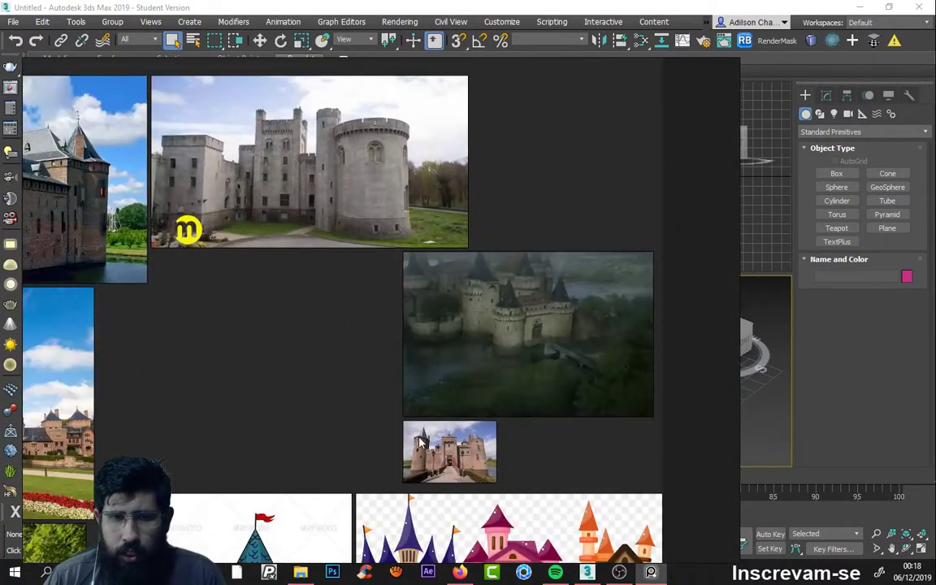
middle_drag(374, 520, 367, 307)
mouse_move(311, 400)
middle_down()
mouse_move(396, 220)
mouse_move(558, 252)
middle_up()
scroll(406, 366, up, 2)
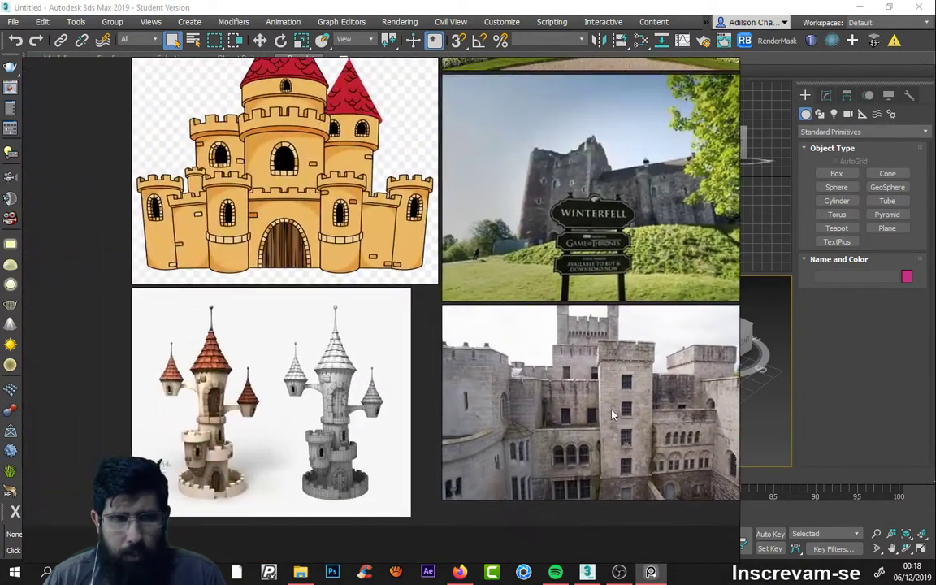
middle_drag(351, 393, 292, 433)
scroll(366, 303, down, 1)
scroll(366, 302, down, 3)
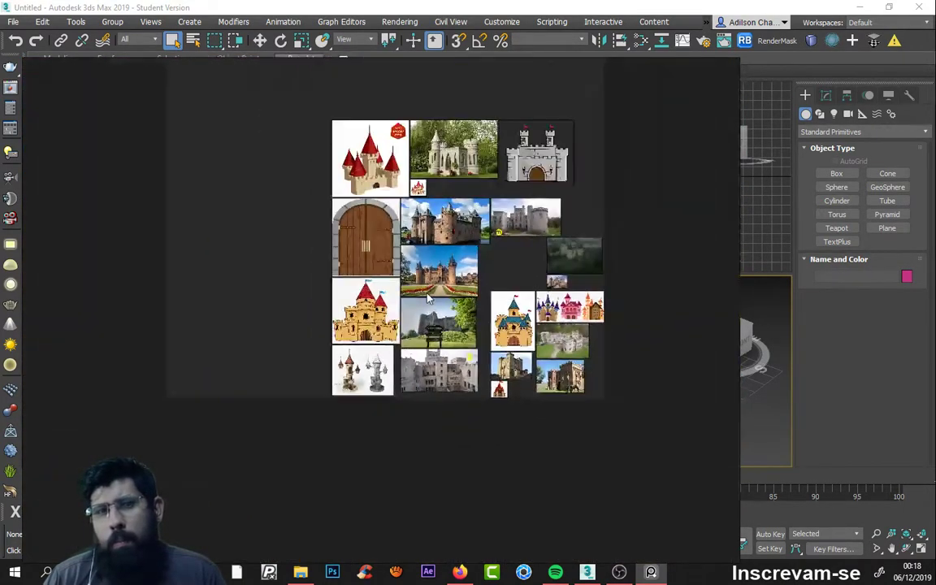
scroll(439, 276, up, 3)
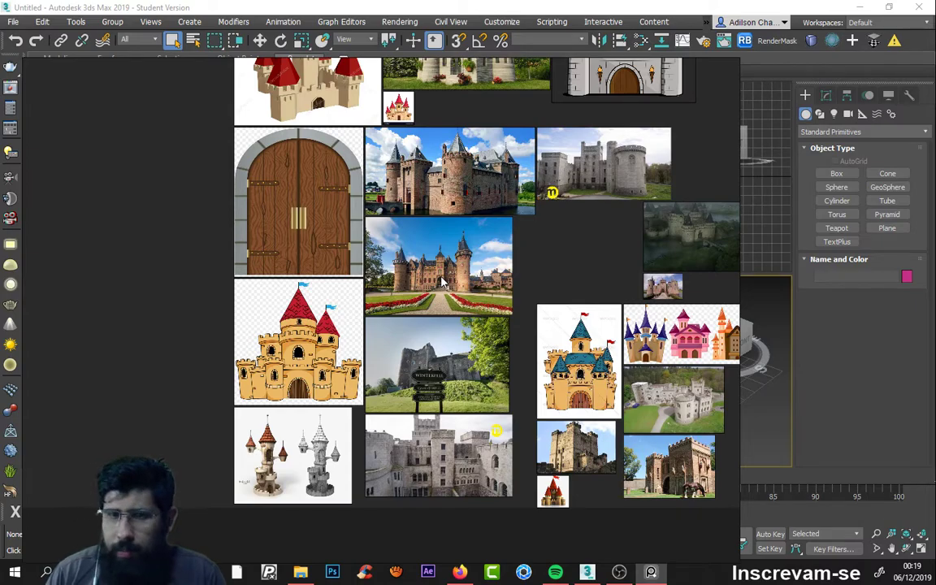
scroll(561, 329, up, 2)
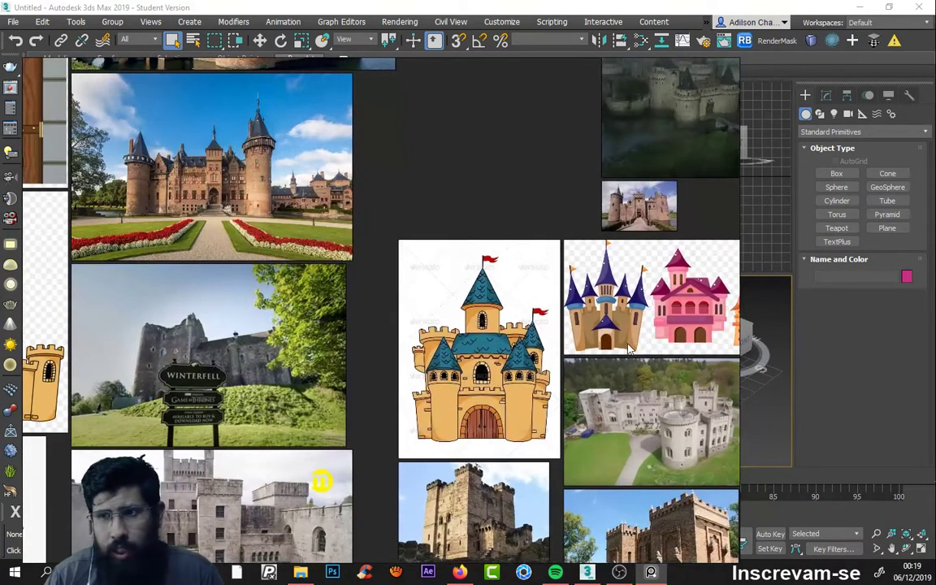
scroll(487, 335, up, 2)
scroll(559, 307, up, 2)
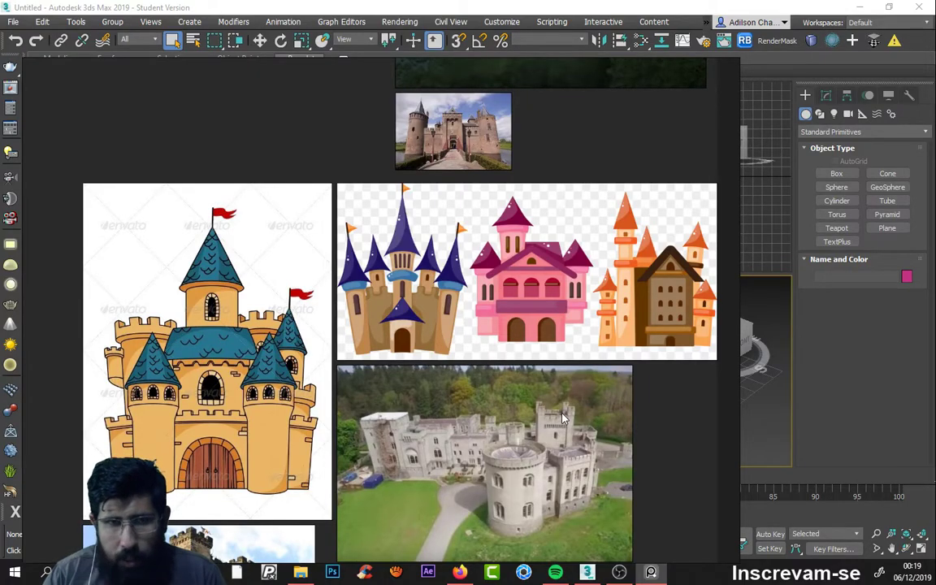
scroll(561, 416, down, 5)
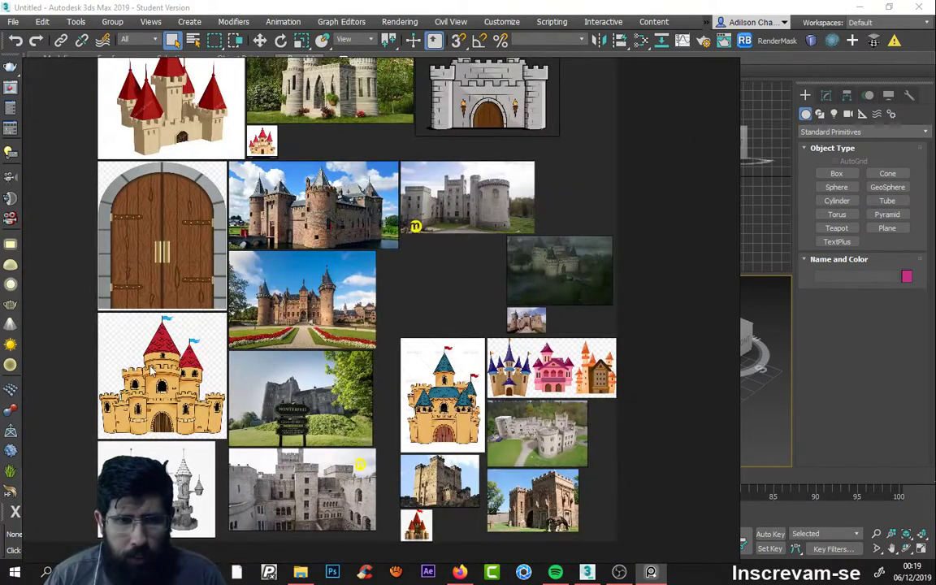
scroll(130, 352, up, 4)
Step: Centre the red-roofed cartoon castle and zoom around the castle collage over 3ds Max
middle_drag(201, 396, 367, 294)
scroll(344, 323, up, 1)
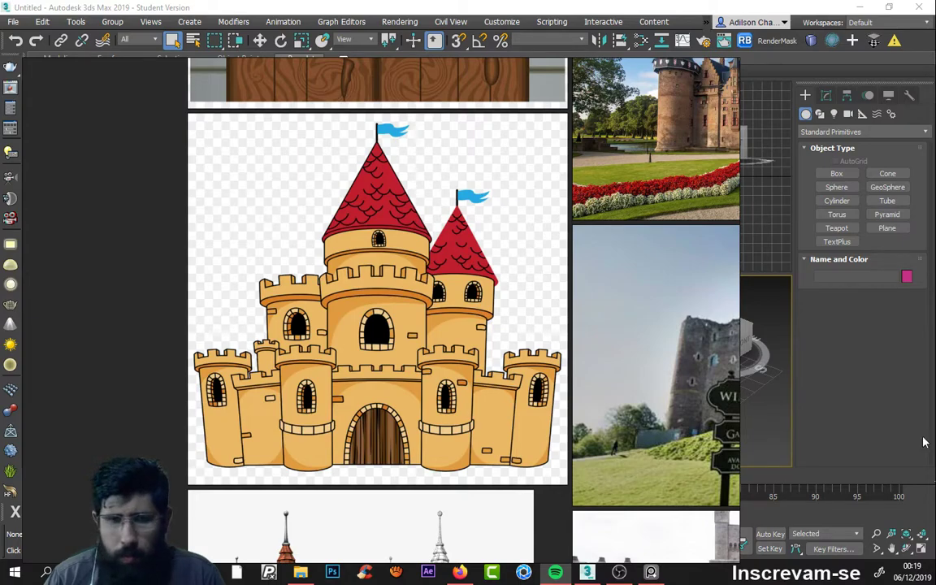
scroll(418, 392, down, 2)
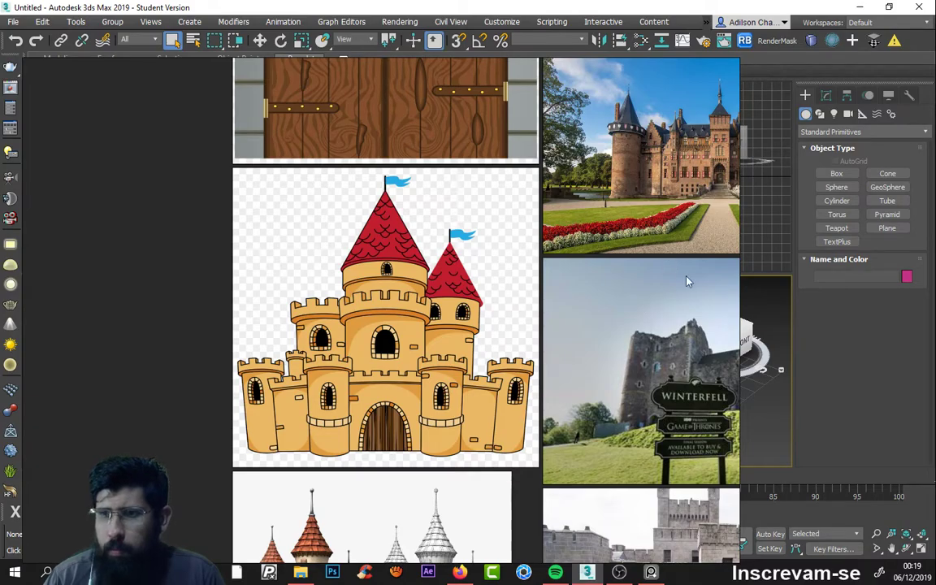
scroll(580, 289, down, 3)
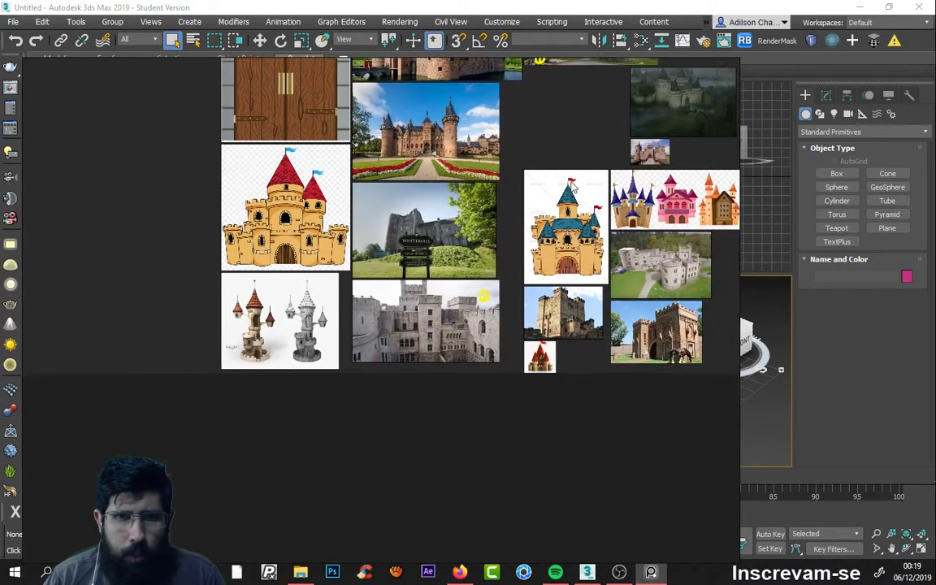
scroll(573, 187, up, 2)
scroll(242, 351, up, 1)
scroll(241, 351, up, 1)
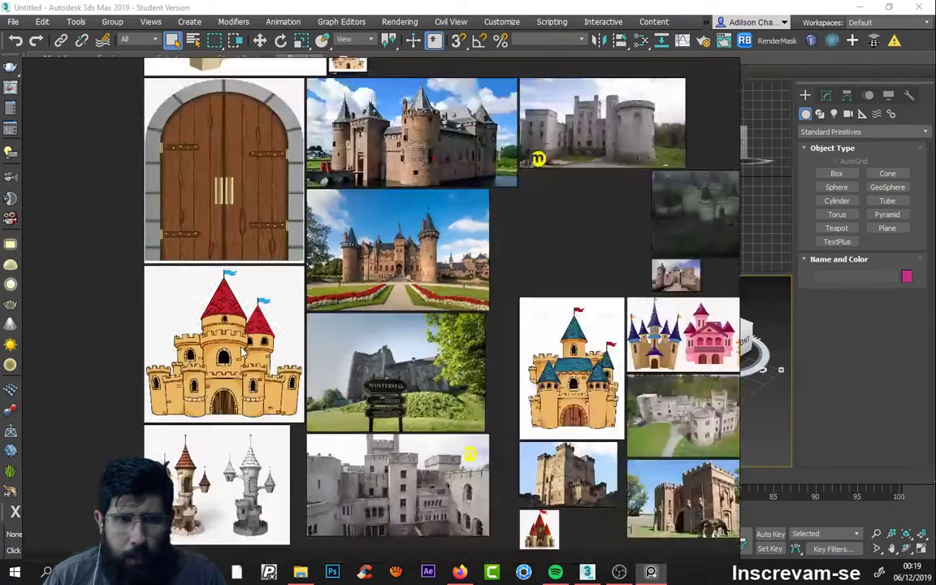
scroll(241, 351, down, 5)
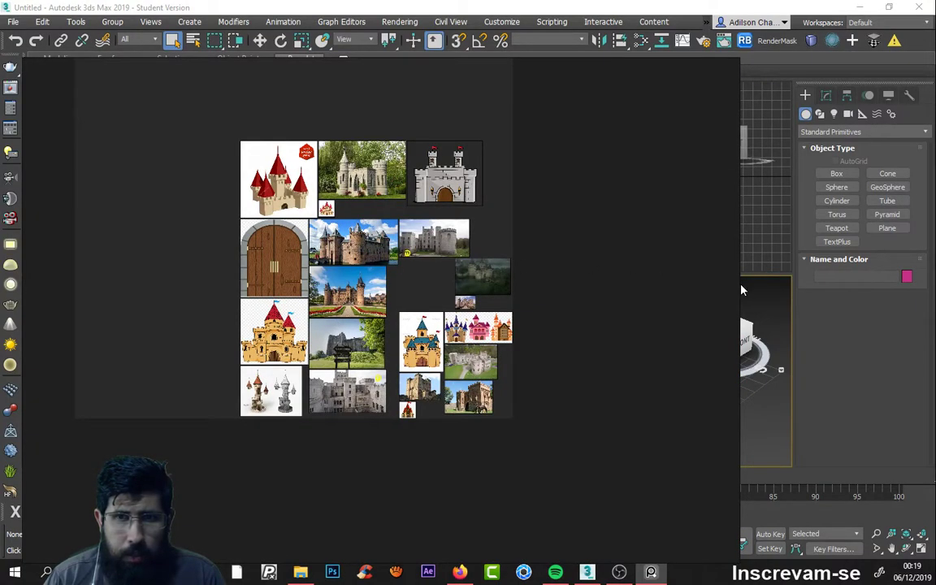
Step: Narrow and shorten the PureRef window and park it over the Top and Left viewports
drag(738, 257, 531, 277)
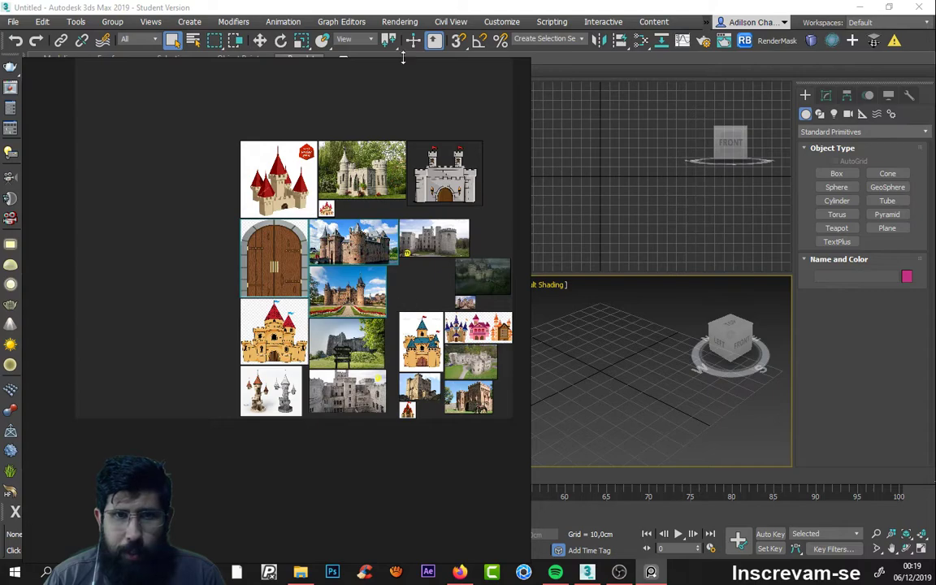
drag(376, 58, 378, 137)
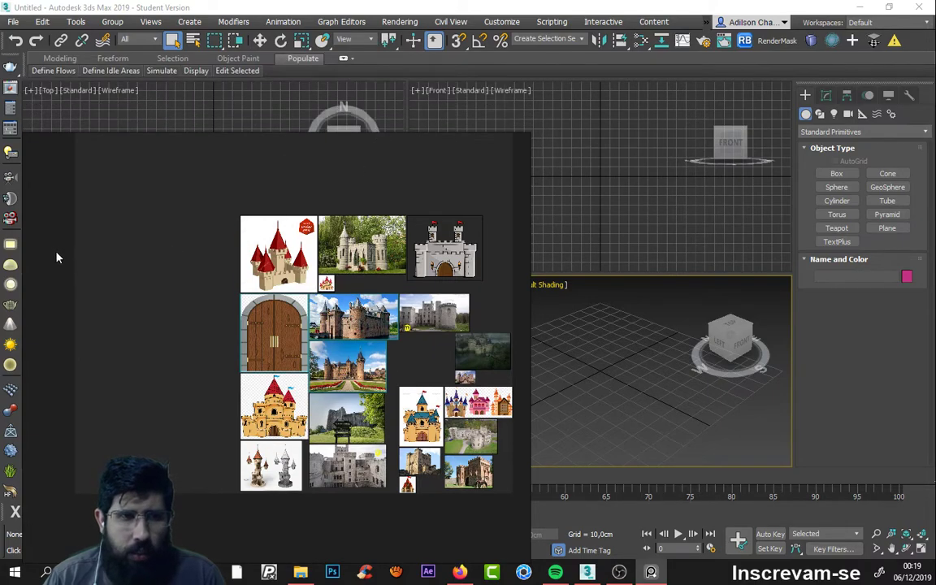
mouse_move(97, 254)
mouse_down()
mouse_move(248, 219)
mouse_move(502, 186)
mouse_up()
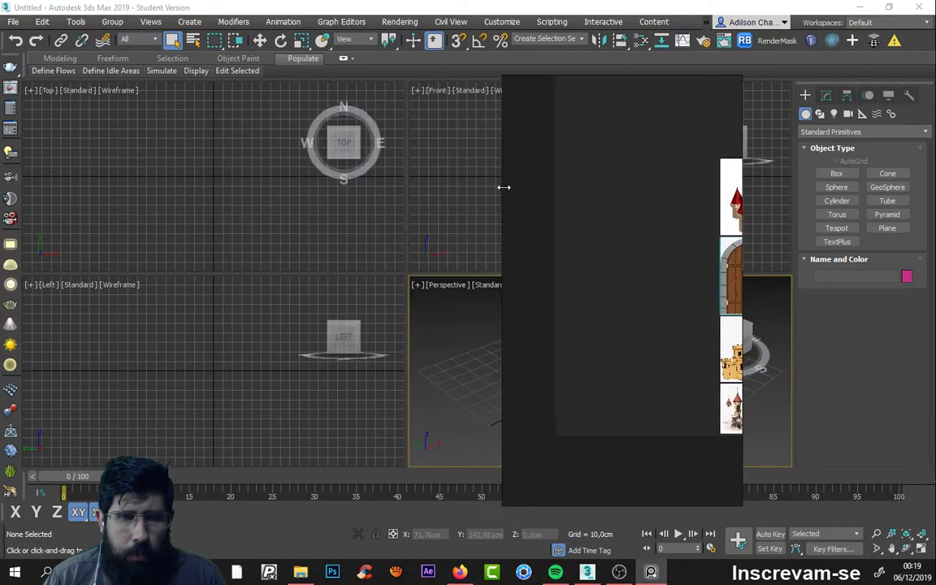
middle_drag(600, 200, 286, 208)
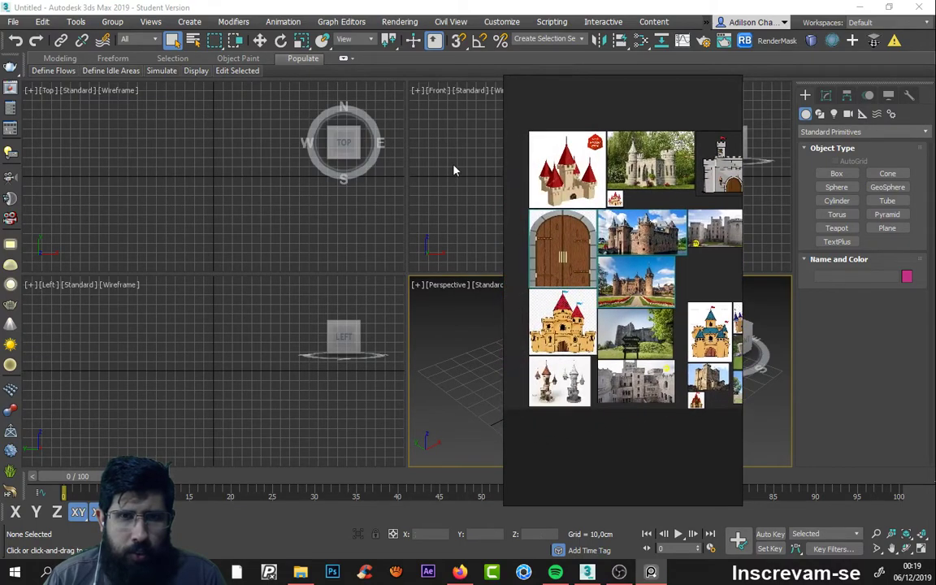
drag(615, 75, 621, 194)
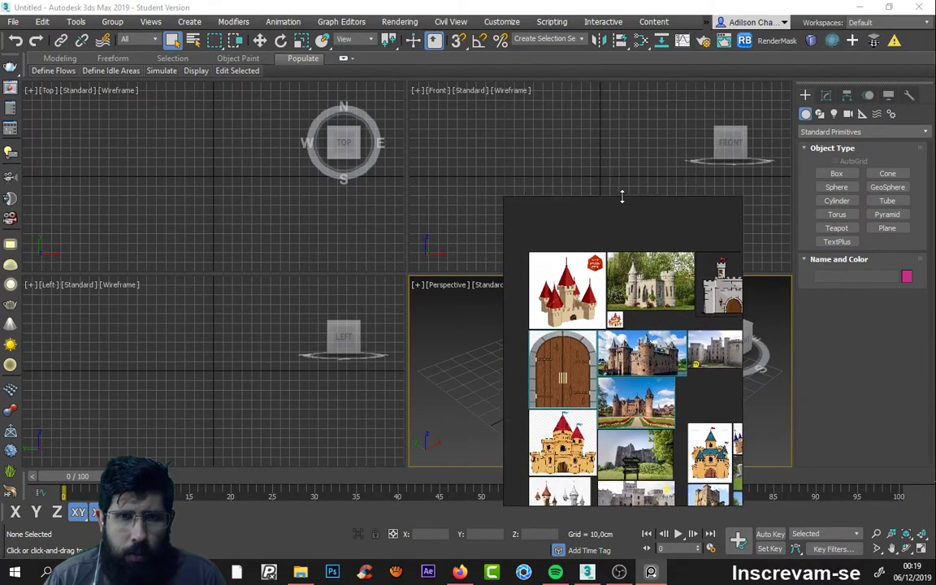
drag(626, 274, 96, 255)
Step: Zoom PureRef onto the yellow castle image, then widen the panel and move it higher
scroll(95, 255, up, 2)
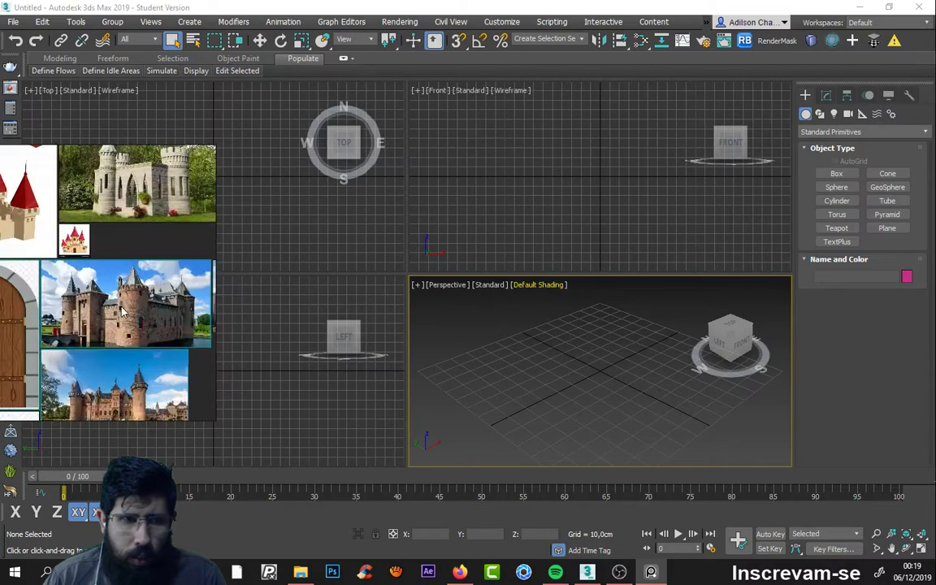
scroll(121, 253, up, 2)
scroll(147, 253, up, 2)
scroll(162, 252, up, 2)
scroll(162, 252, up, 2)
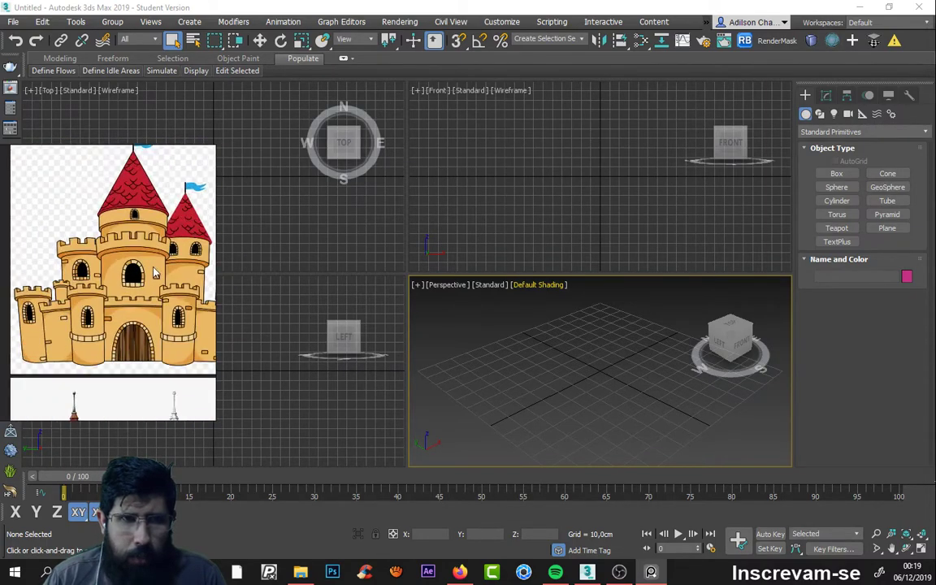
drag(214, 277, 256, 269)
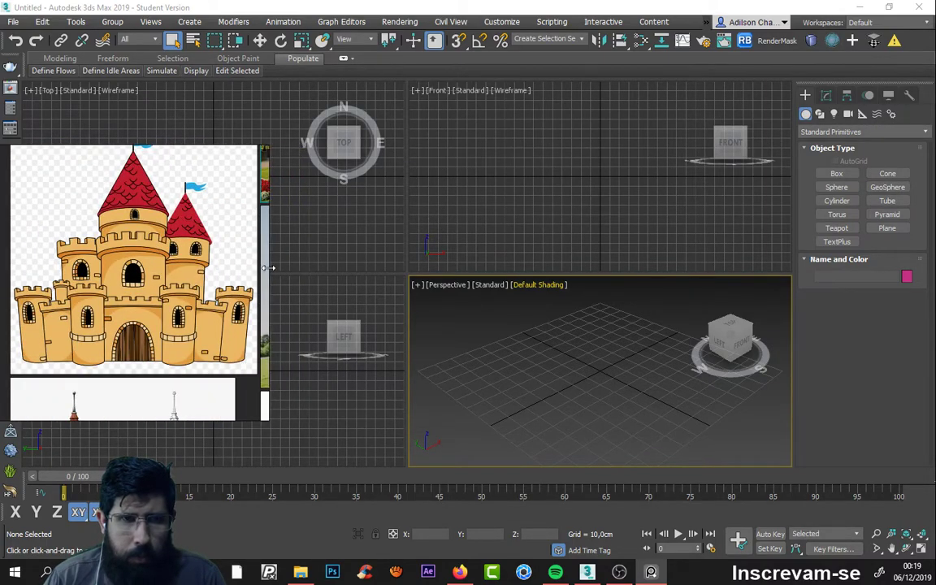
drag(132, 291, 168, 210)
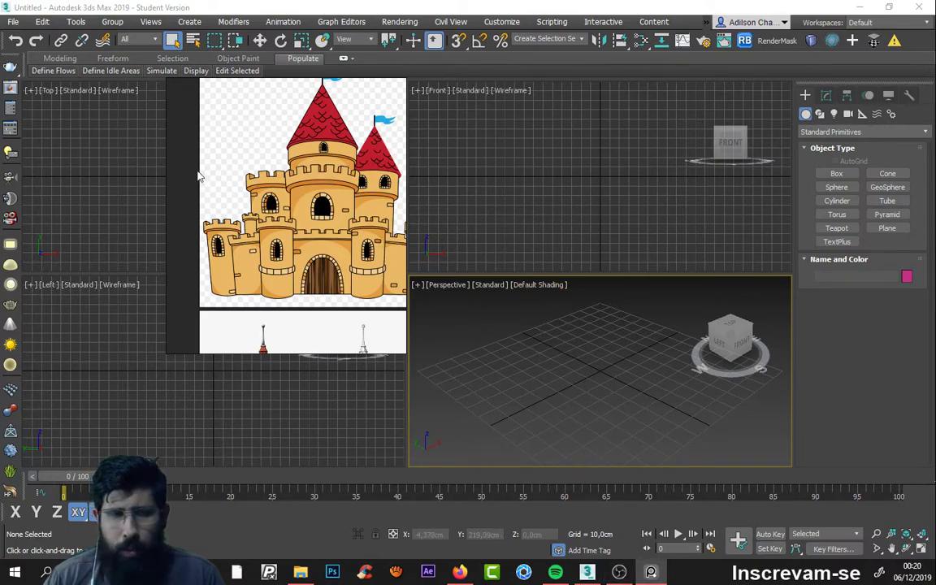
Step: Trim the reference panel's top and bottom edges so only the castle shows
scroll(256, 181, up, 2)
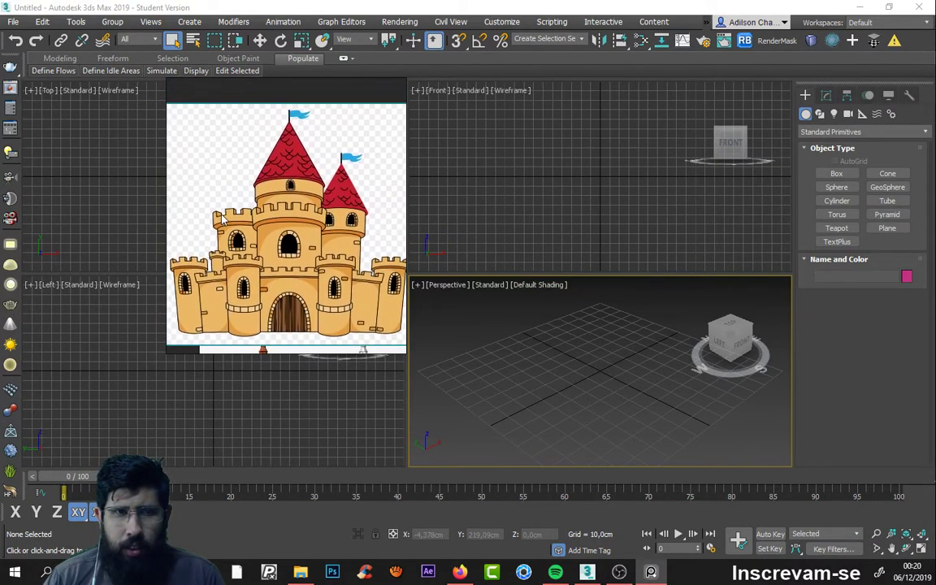
drag(281, 77, 282, 96)
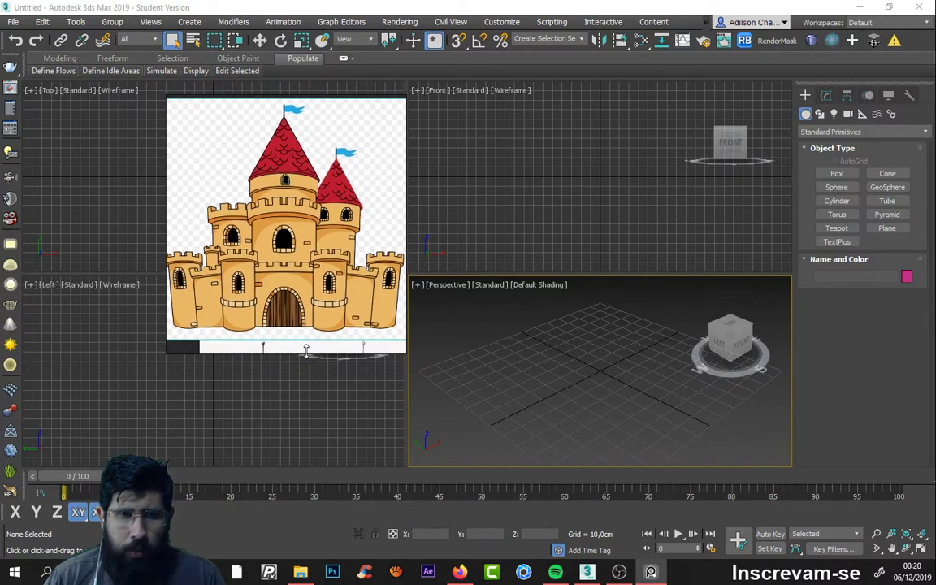
mouse_move(307, 351)
mouse_down()
mouse_move(308, 335)
mouse_move(171, 279)
mouse_up()
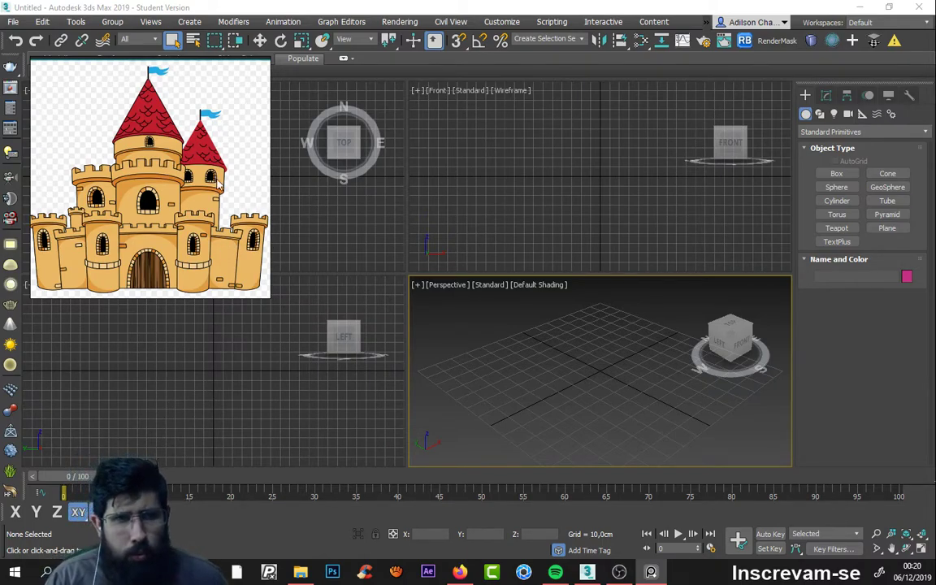
Step: Lower the PureRef panel's top edge slightly so the 3ds Max ribbon tabs show
drag(188, 56, 187, 64)
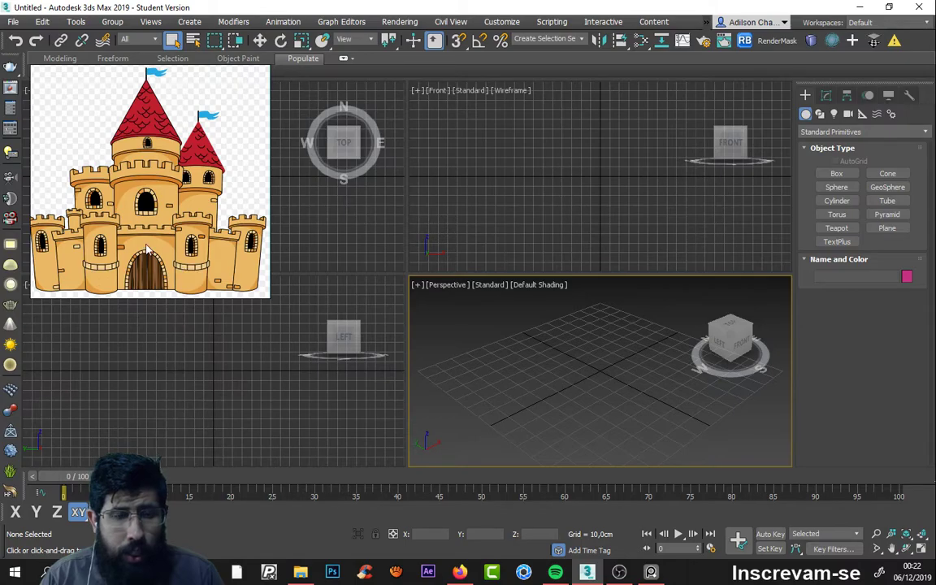
scroll(172, 223, down, 2)
scroll(179, 223, down, 3)
scroll(195, 224, down, 2)
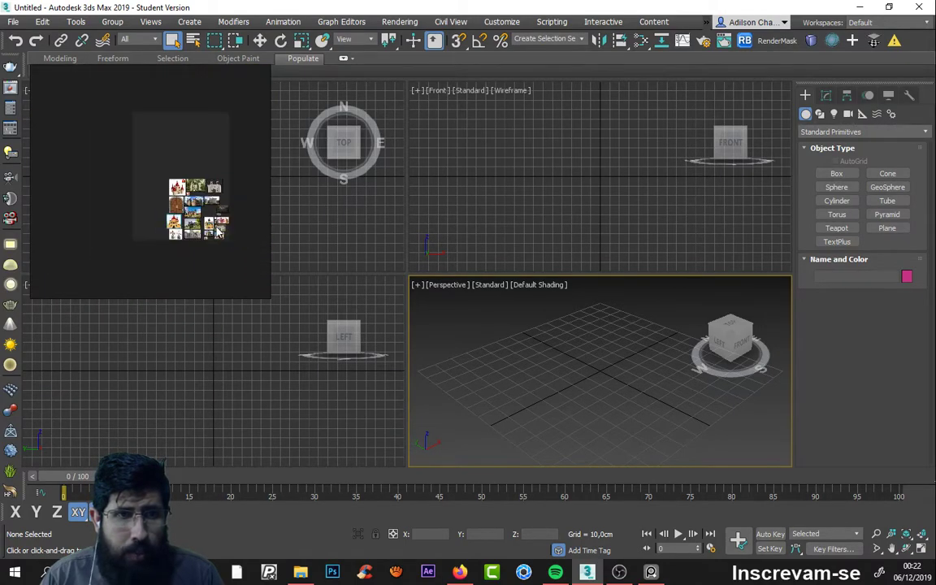
scroll(229, 226, up, 3)
scroll(193, 221, up, 3)
scroll(110, 247, up, 3)
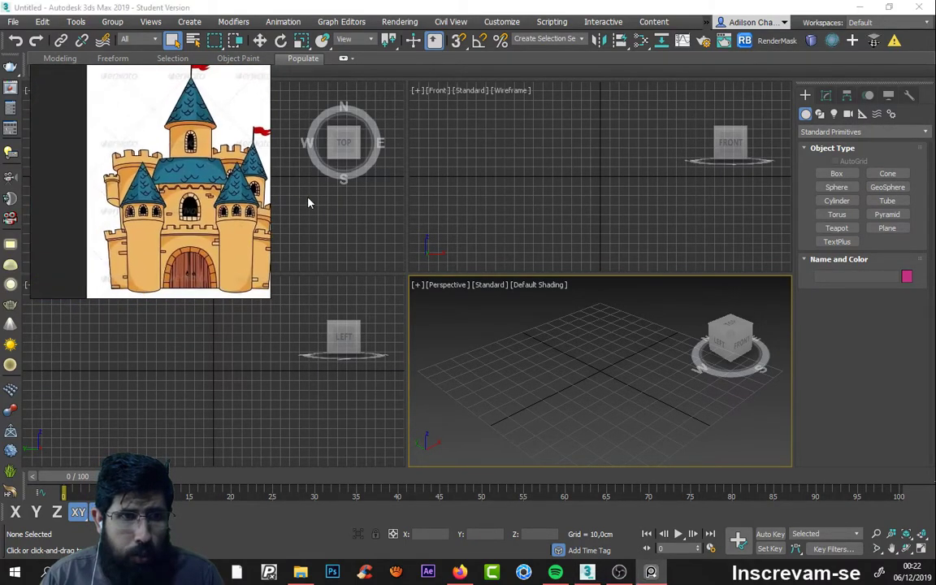
scroll(195, 213, up, 2)
scroll(207, 208, down, 1)
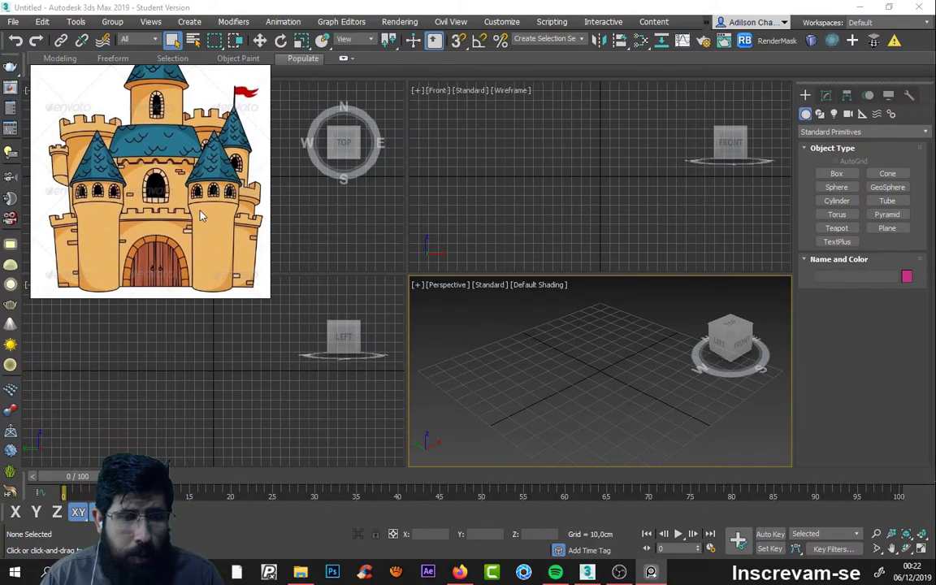
scroll(201, 216, down, 3)
scroll(199, 187, down, 2)
scroll(196, 158, up, 4)
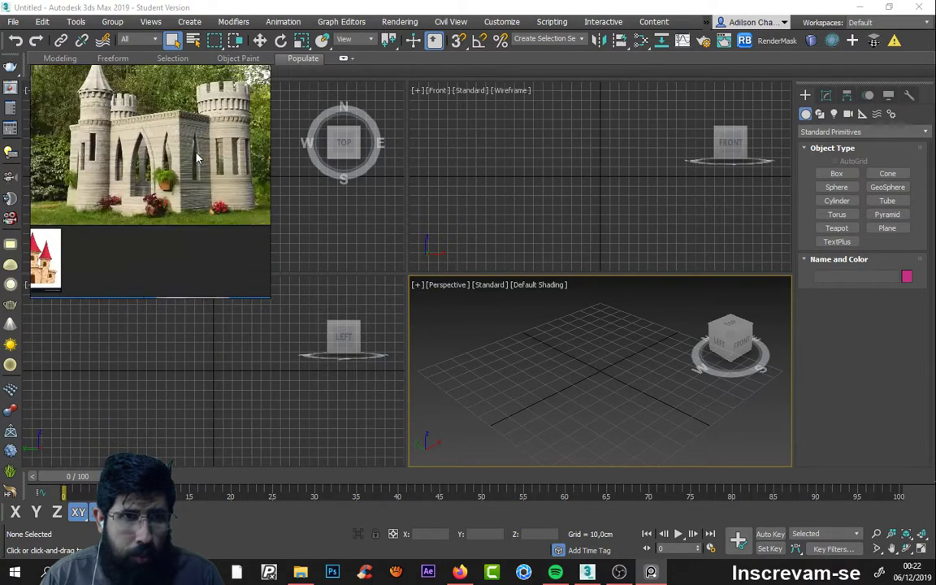
scroll(218, 159, down, 3)
scroll(207, 158, up, 3)
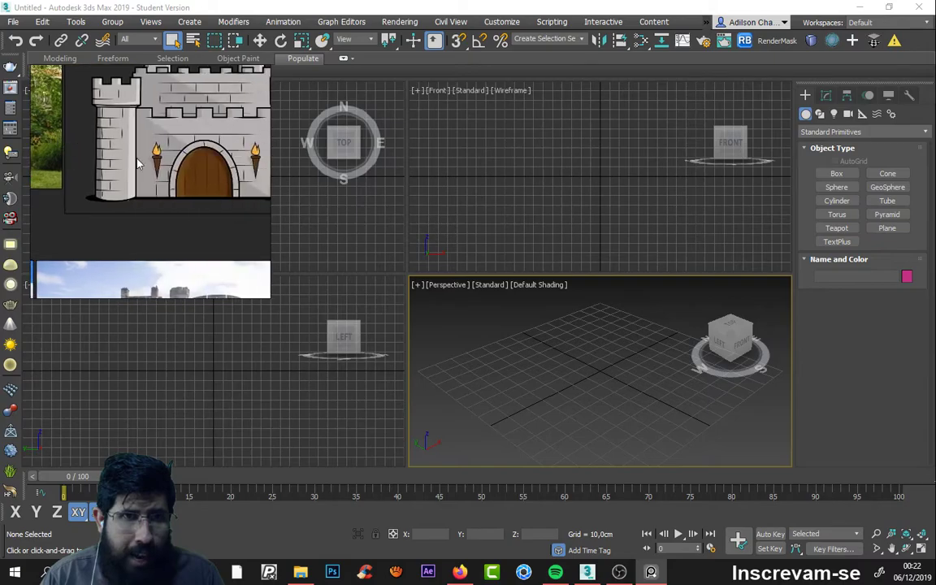
scroll(197, 156, down, 3)
scroll(187, 155, up, 3)
scroll(185, 162, down, 3)
scroll(179, 175, up, 1)
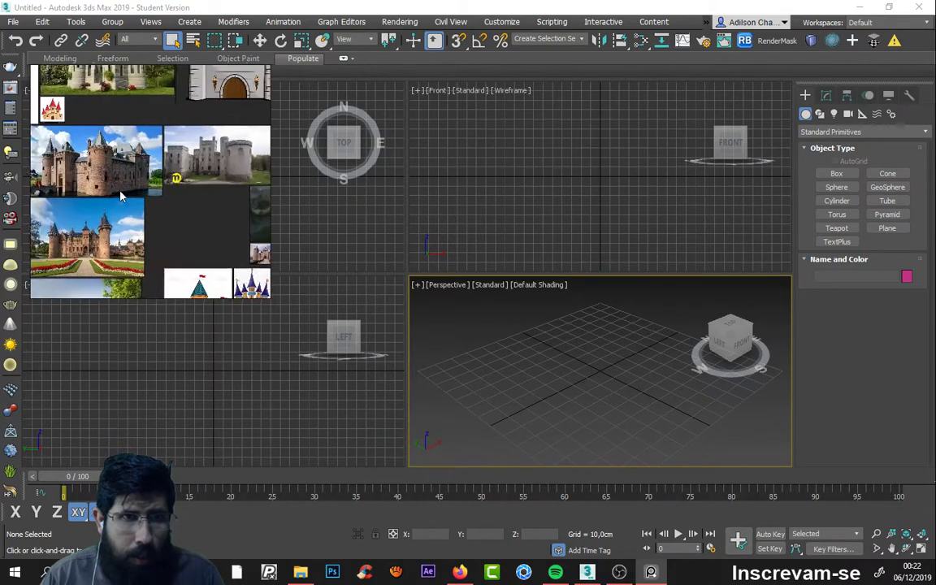
scroll(172, 187, up, 1)
scroll(168, 195, up, 1)
scroll(169, 195, down, 3)
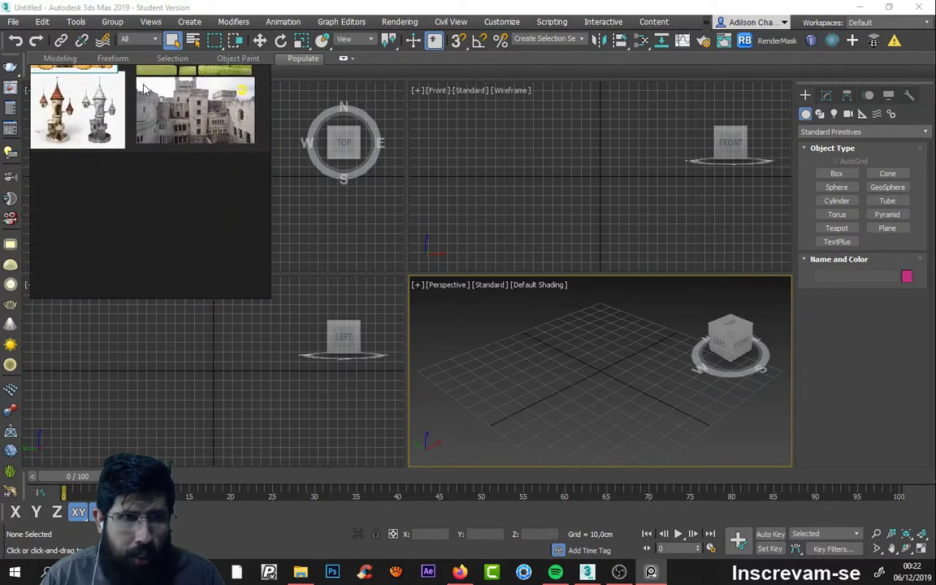
scroll(166, 244, up, 3)
scroll(183, 154, up, 2)
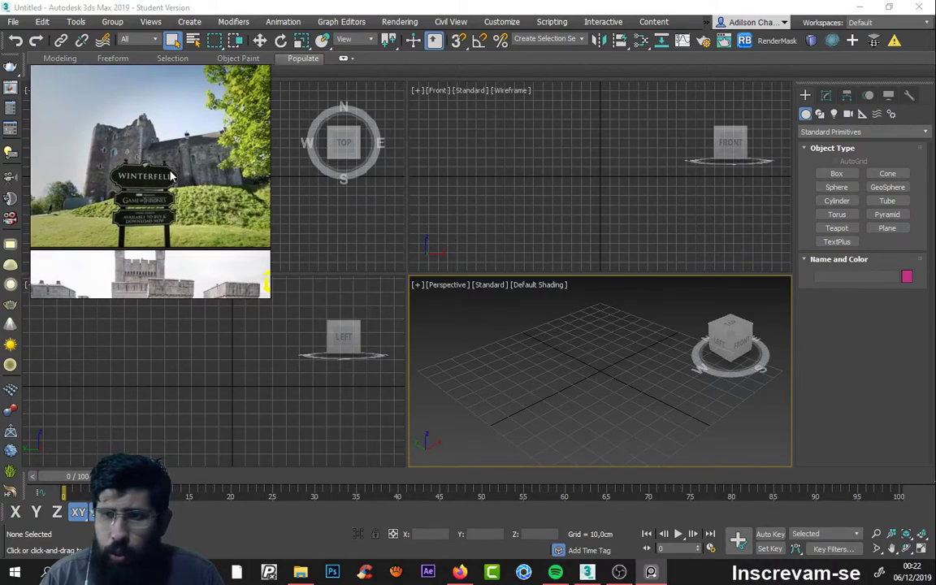
scroll(158, 175, down, 2)
scroll(203, 159, down, 1)
scroll(196, 178, down, 3)
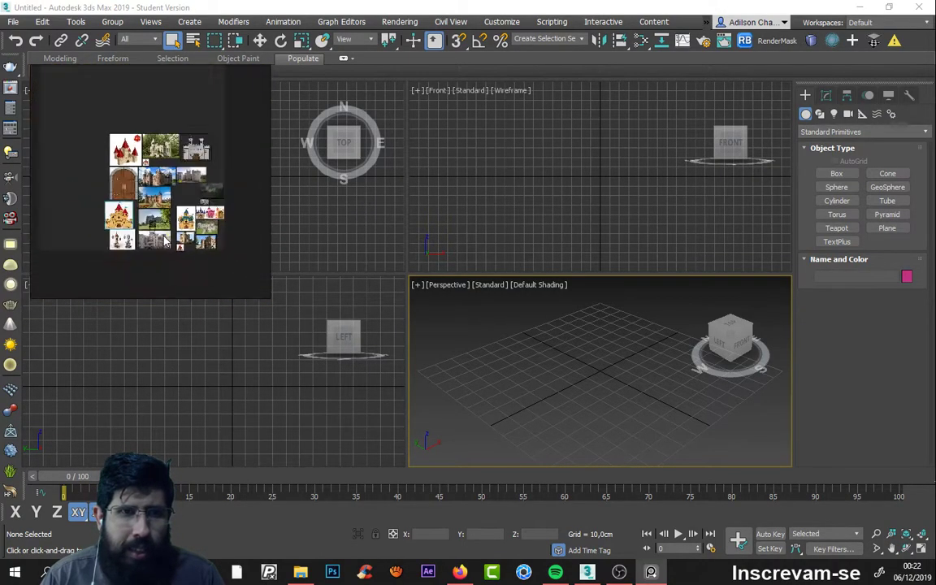
scroll(179, 211, up, 1)
scroll(163, 248, up, 1)
scroll(160, 248, up, 2)
scroll(167, 220, up, 1)
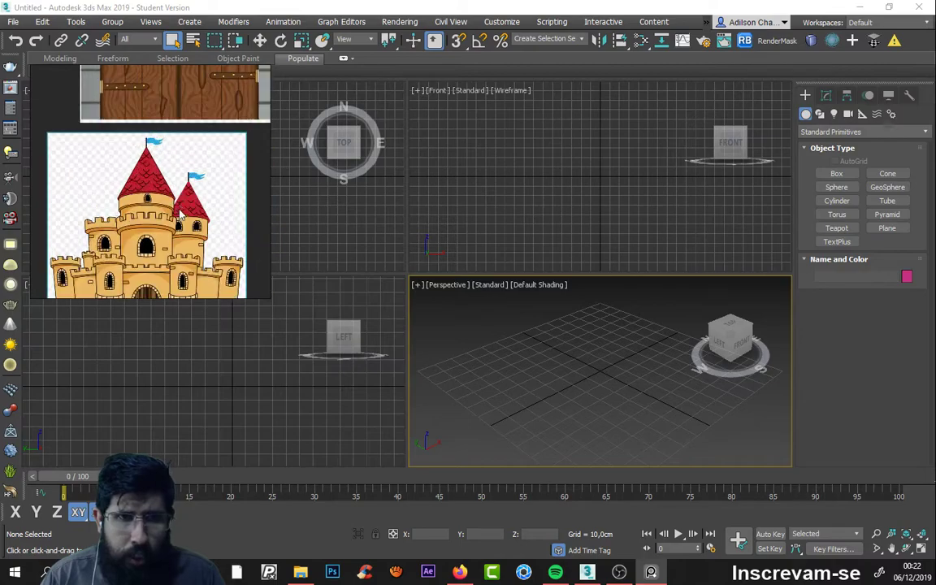
scroll(175, 187, up, 2)
scroll(186, 159, up, 2)
scroll(190, 152, up, 1)
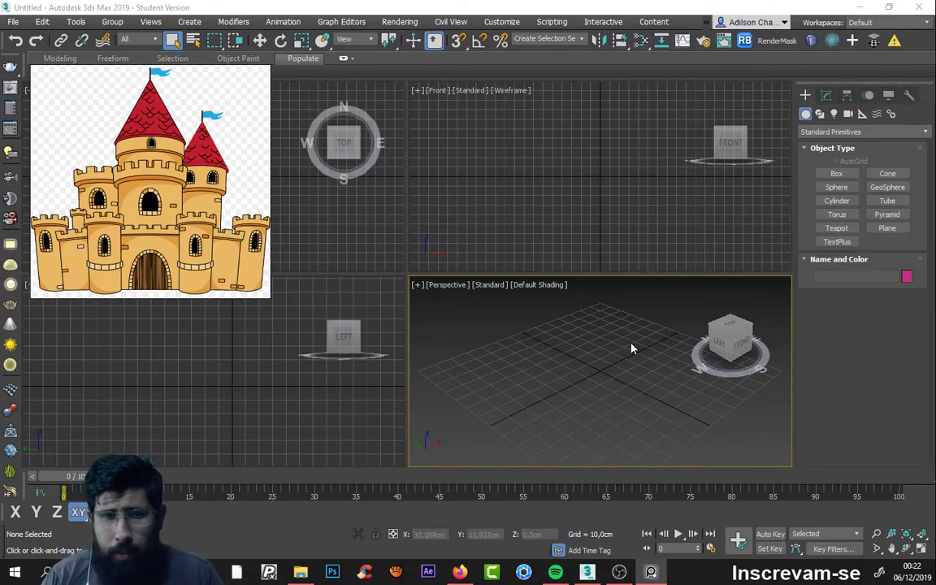
Step: Maximize Perspective with Alt+W, zoom out to the full grid, then restore four viewports
key(alt+w)
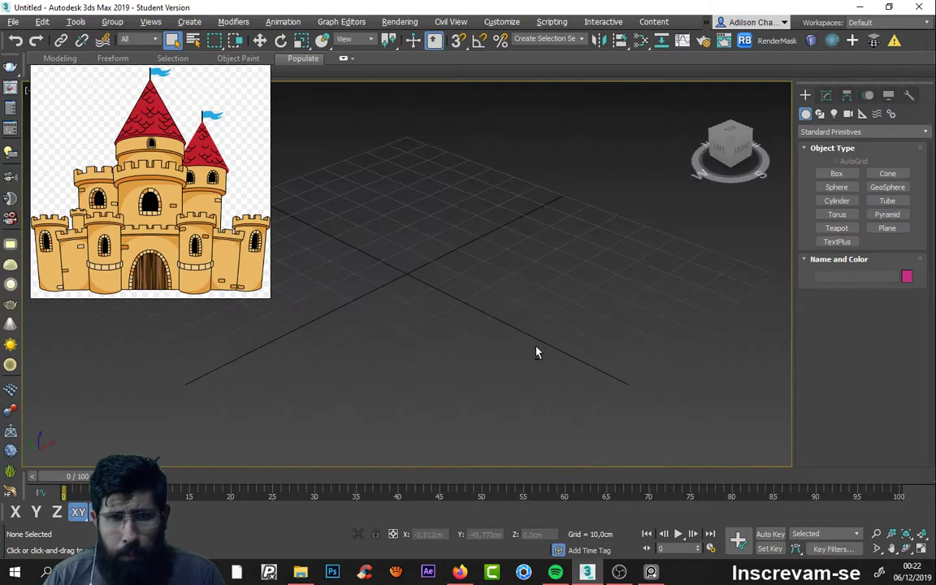
key(alt+w)
key(alt+w)
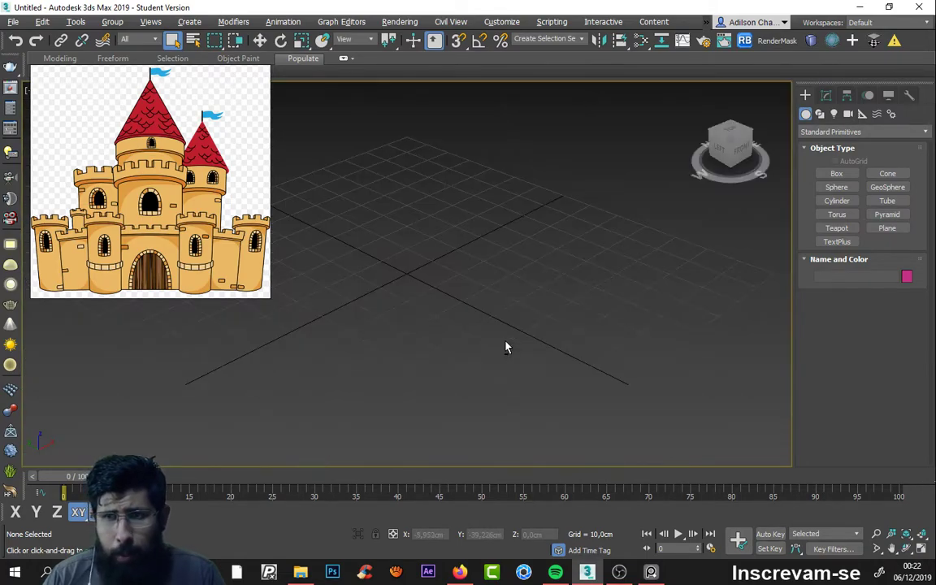
key(alt+w)
key(alt+w)
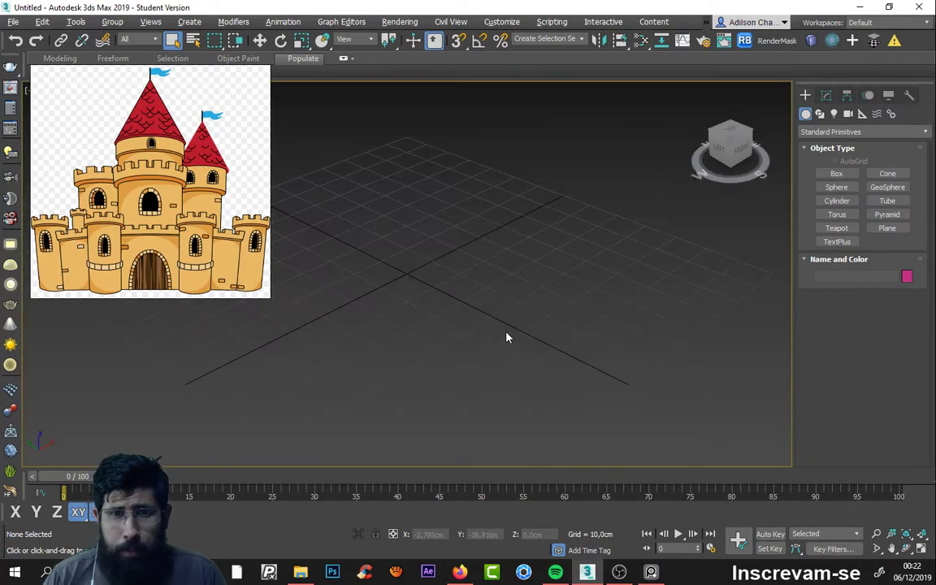
scroll(506, 337, down, 3)
scroll(506, 338, down, 2)
scroll(509, 334, up, 4)
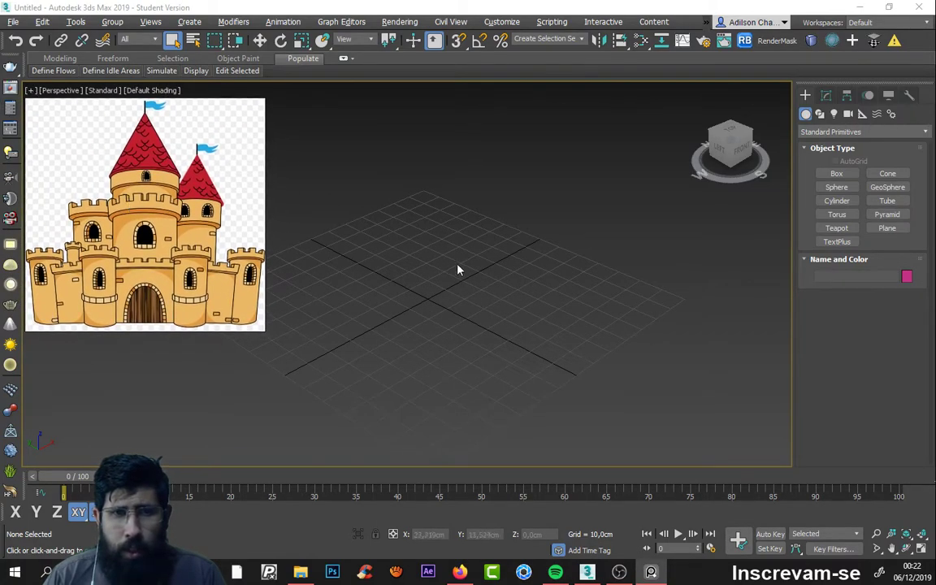
key(alt+w)
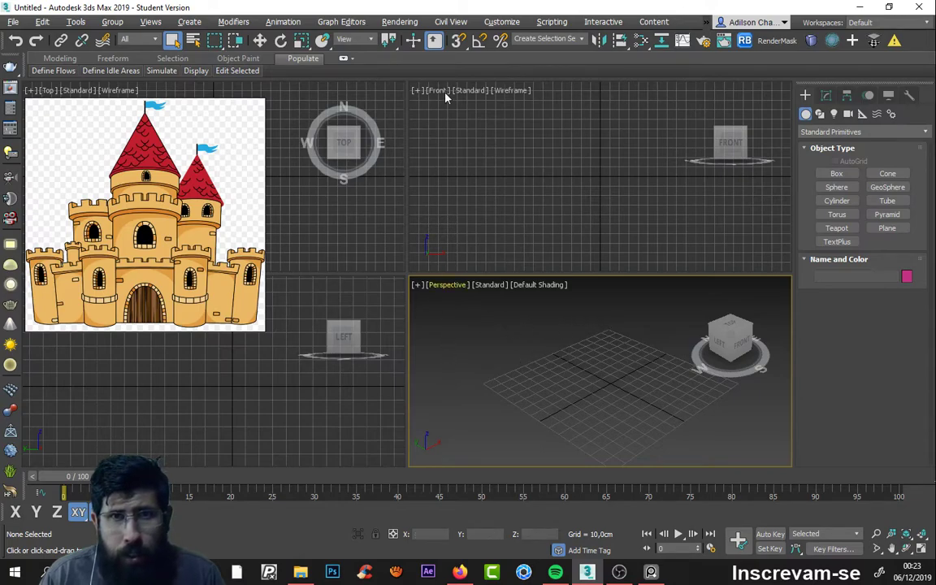
click(501, 22)
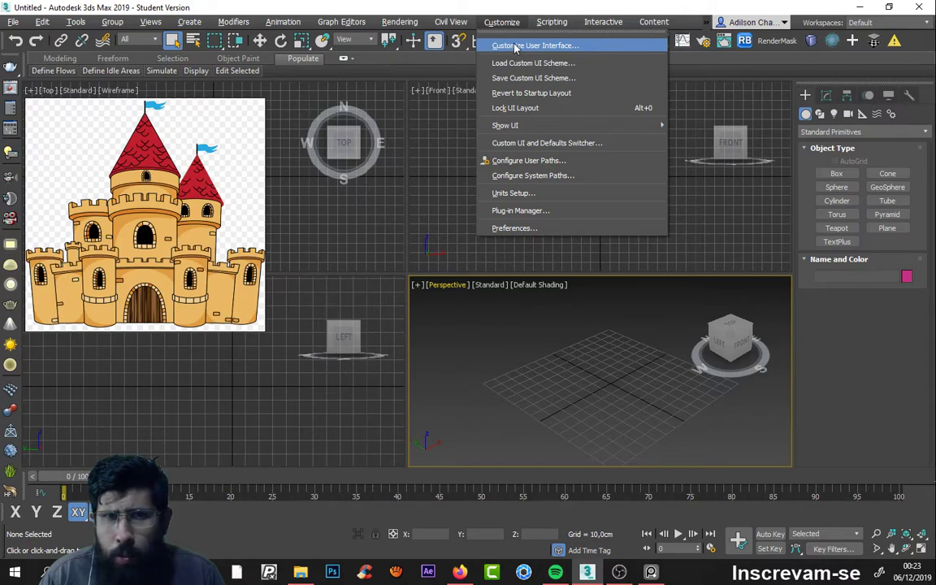
click(515, 45)
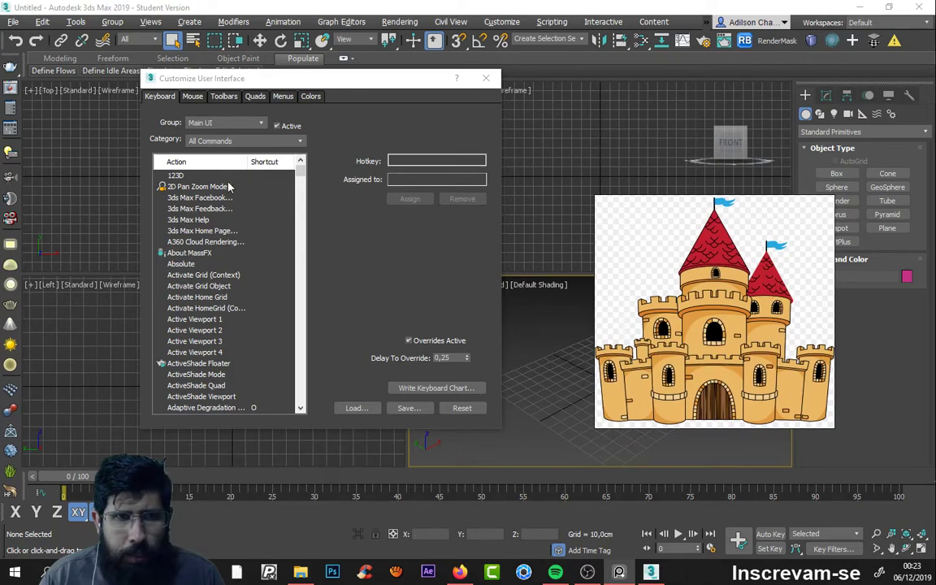
click(225, 185)
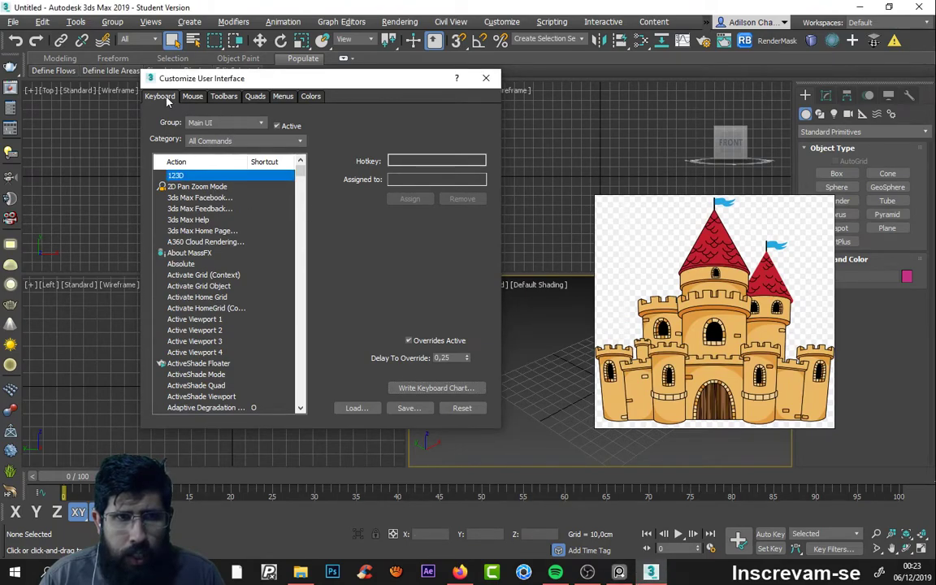
click(222, 97)
click(193, 98)
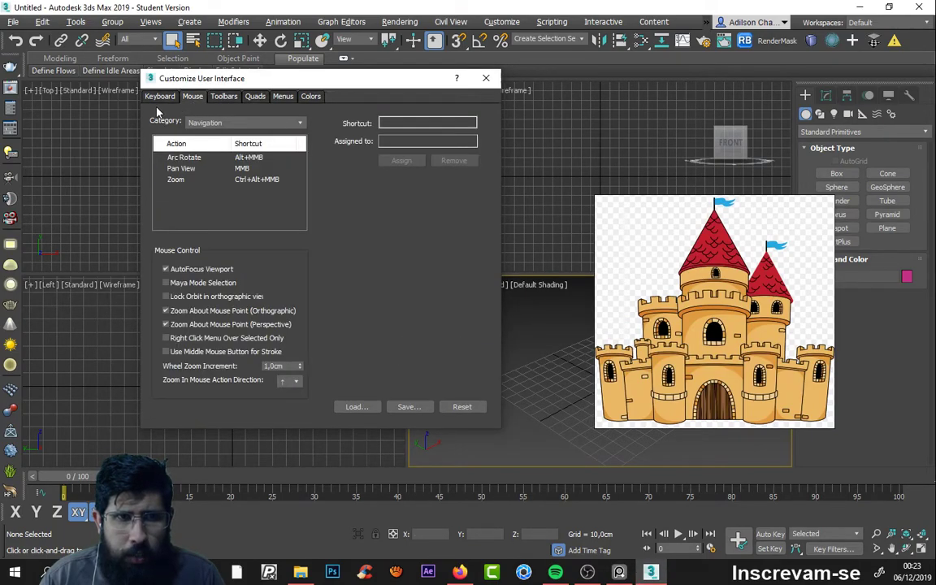
click(159, 96)
click(224, 96)
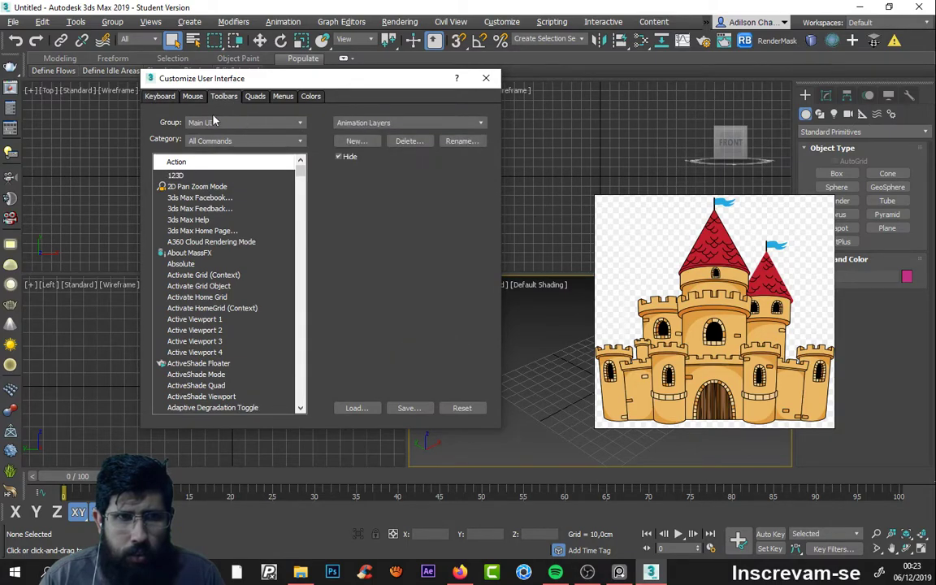
click(162, 98)
click(221, 97)
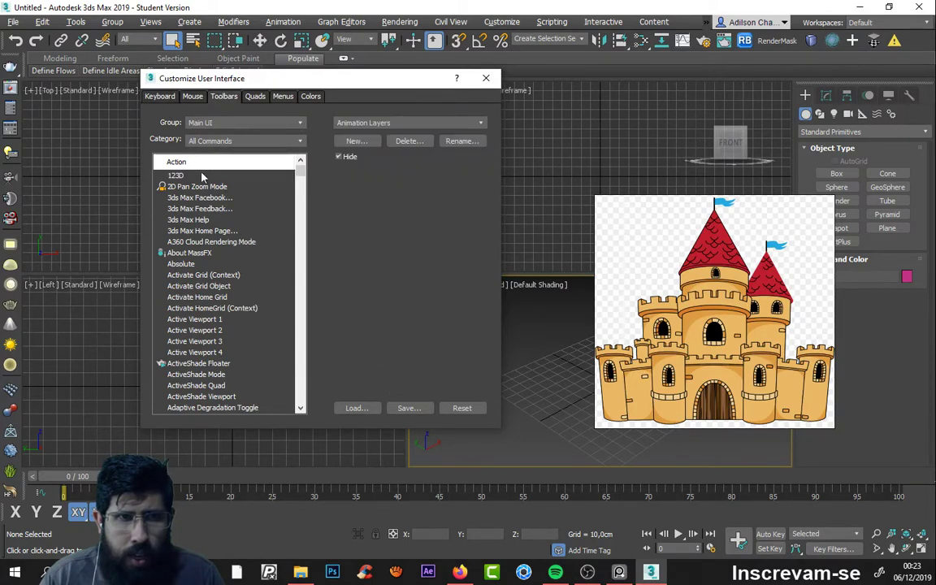
click(203, 177)
click(221, 187)
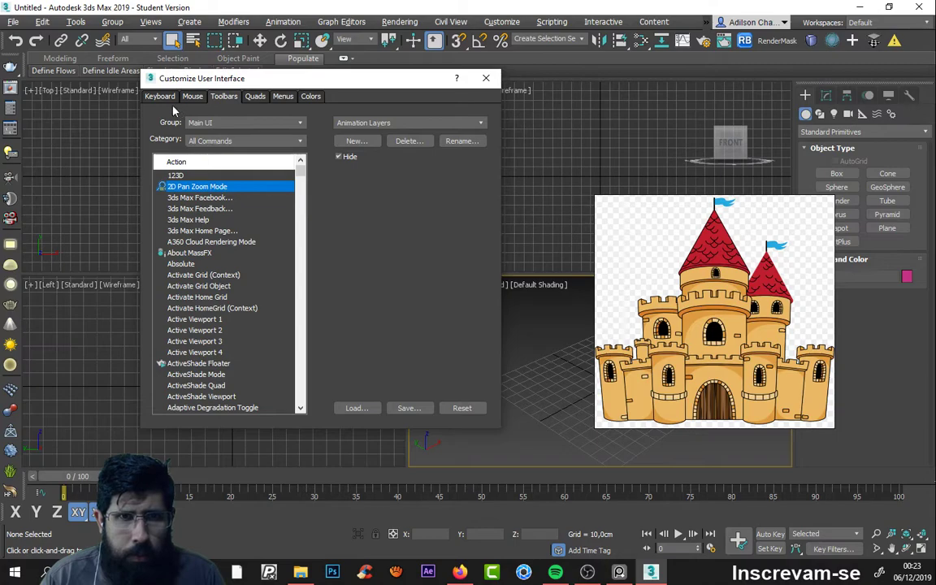
click(161, 98)
click(225, 209)
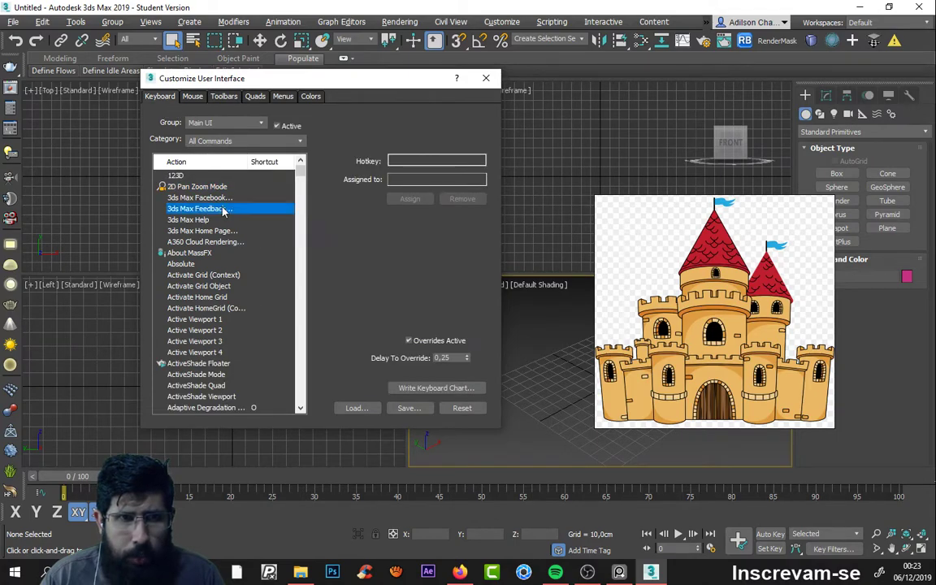
click(270, 217)
text(ac)
key(Down)
key(Down)
key(Down)
key(Down)
key(Down)
key(Down)
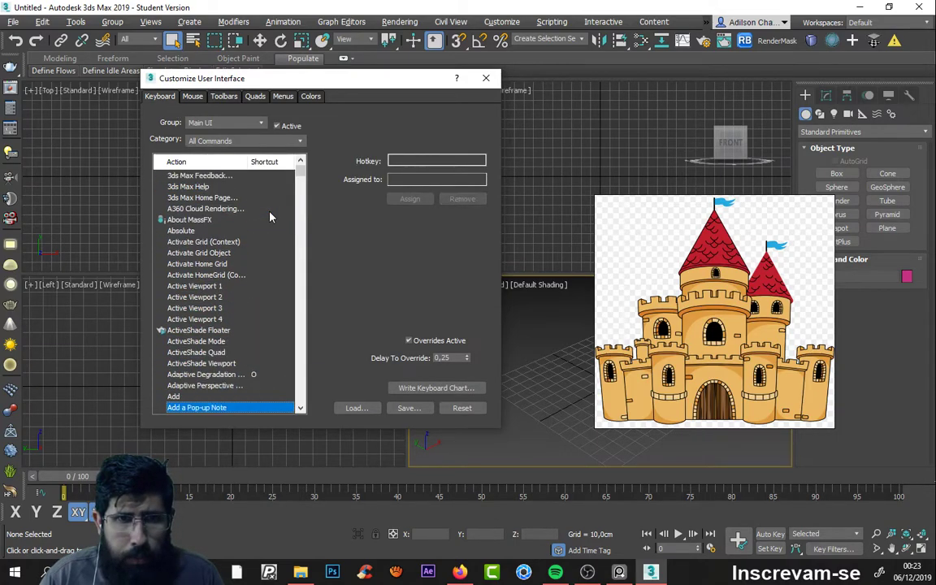
key(Down)
key(Down)
key(Down)
key(Down)
key(Down)
key(Down)
key(Down)
key(Down)
key(Down)
key(Down)
key(Down)
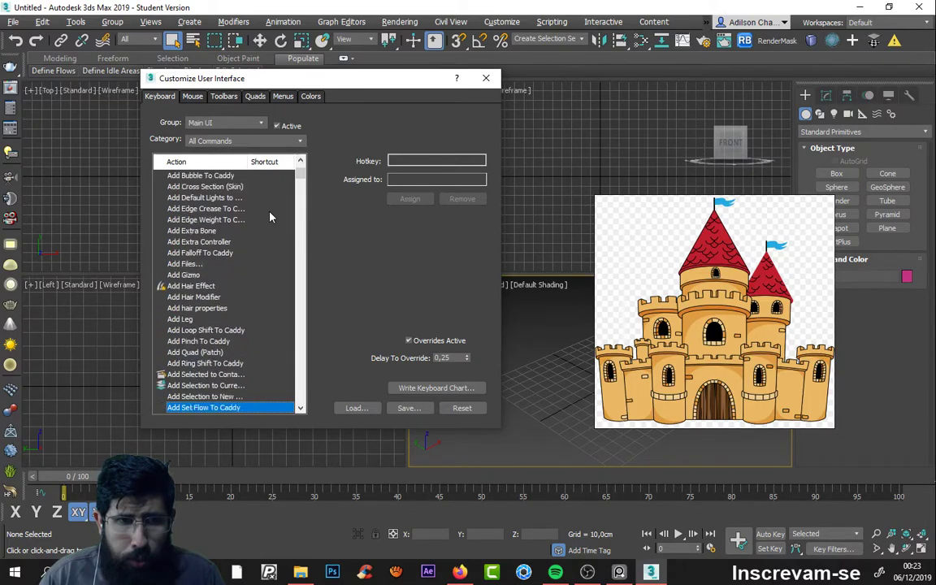
key(Down)
key(Down)
key(Down)
key(Down)
key(Down)
key(Down)
key(Down)
key(Down)
key(Down)
key(Down)
key(Down)
key(Down)
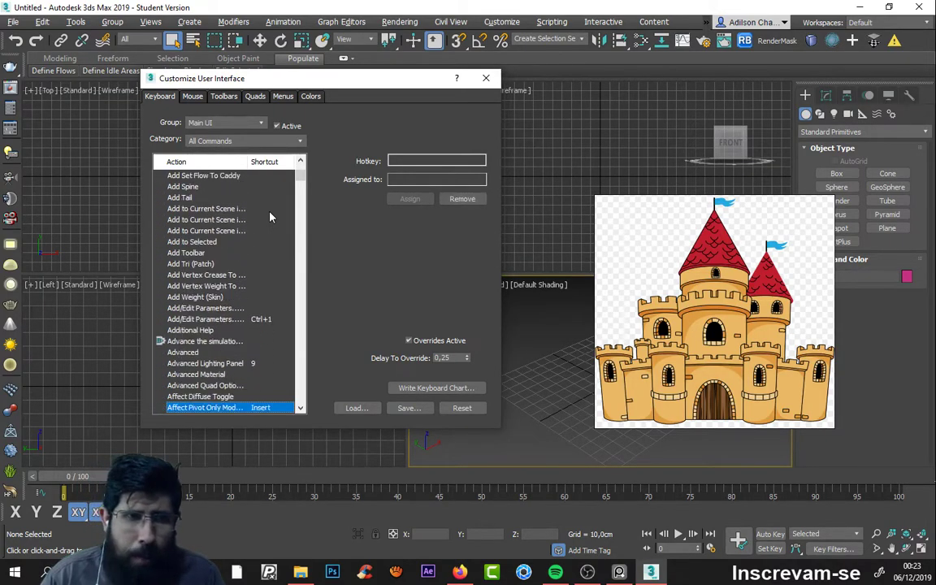
key(Down)
key(Down)
key(Down)
key(Down)
key(Down)
key(Down)
key(Down)
key(Down)
key(Down)
key(Down)
key(Down)
key(Down)
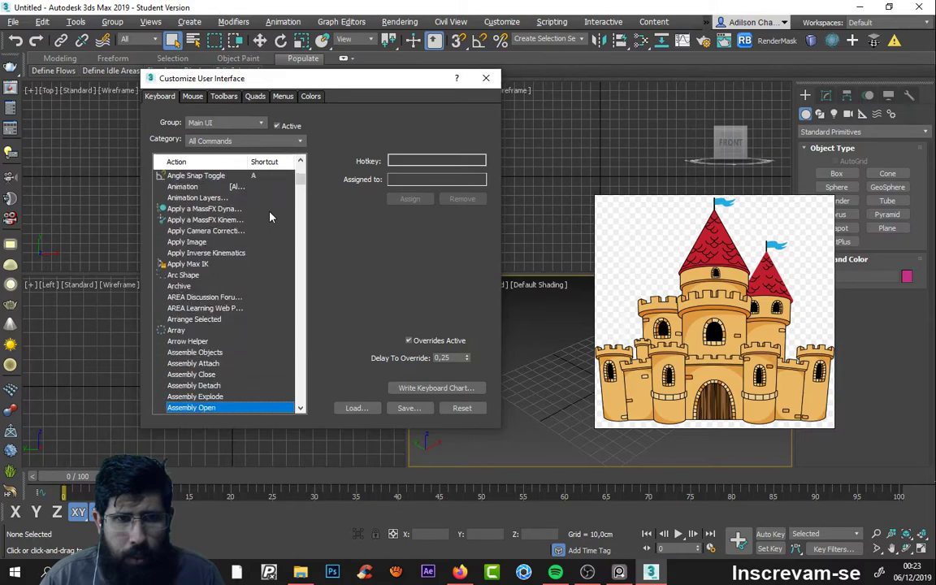
key(Down)
key(Down)
key(Down)
key(Down)
key(Down)
key(Down)
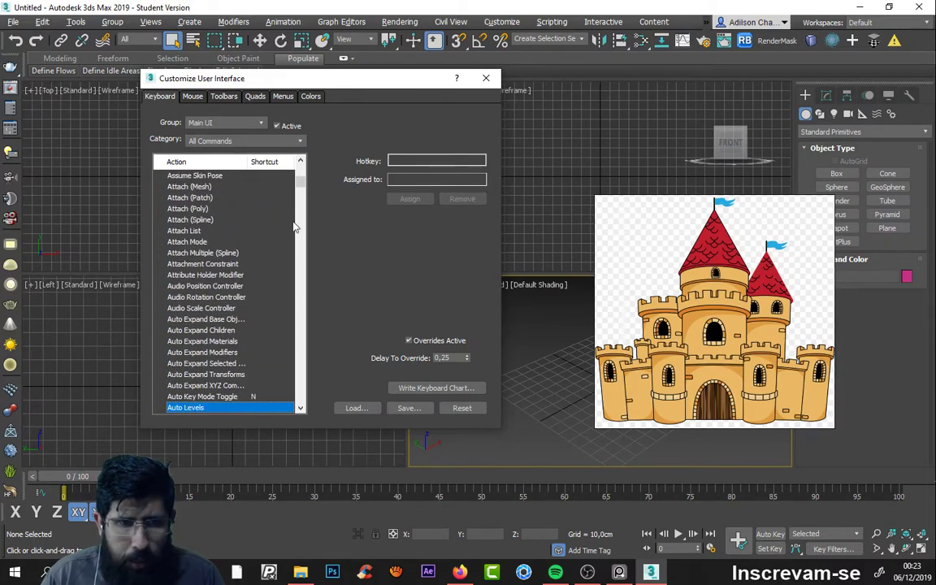
drag(300, 182, 301, 330)
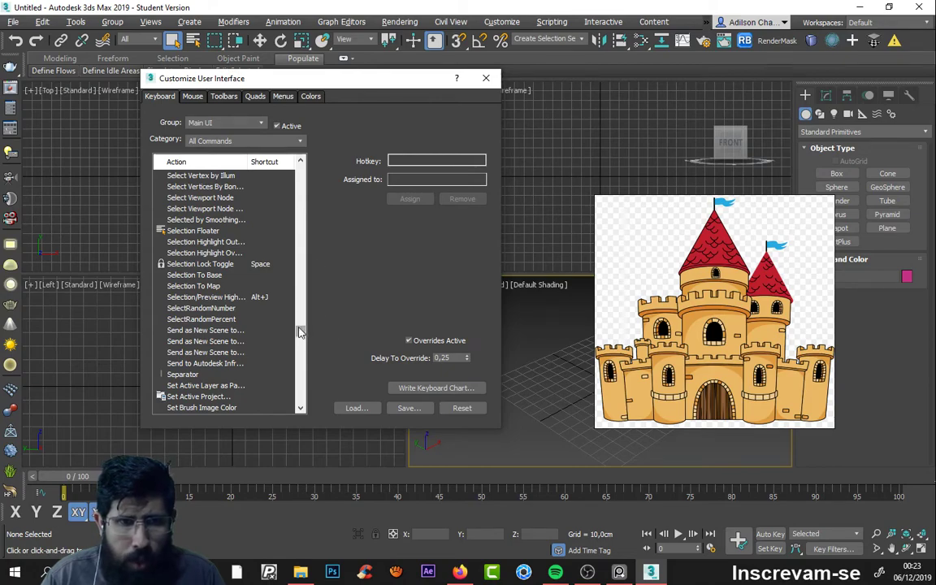
click(213, 298)
key(m)
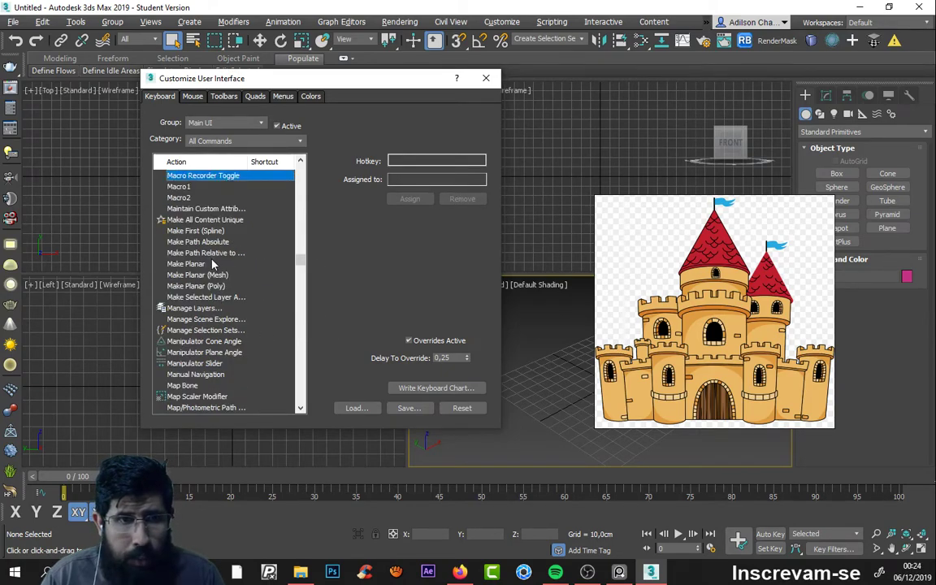
scroll(213, 264, down, 2)
scroll(215, 269, down, 2)
scroll(217, 272, down, 3)
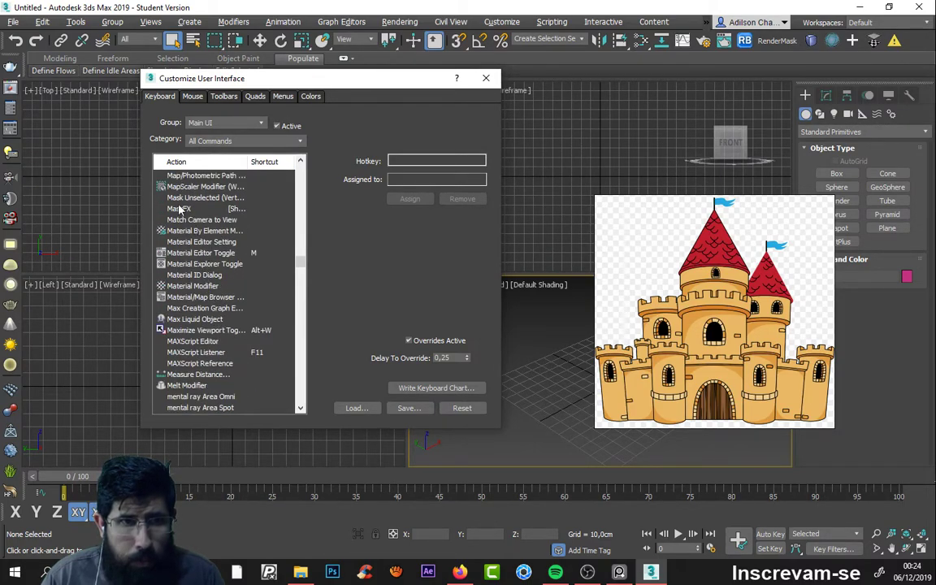
click(195, 332)
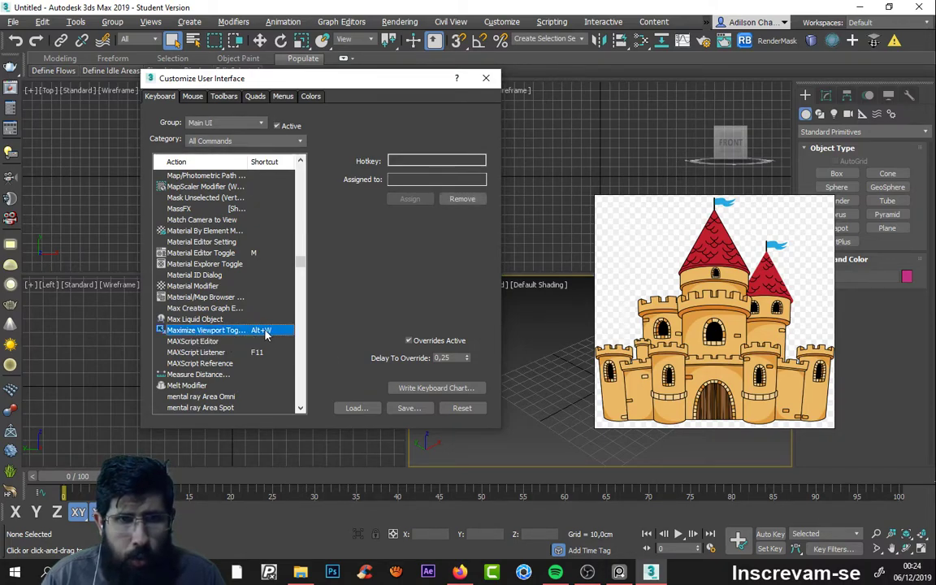
click(393, 161)
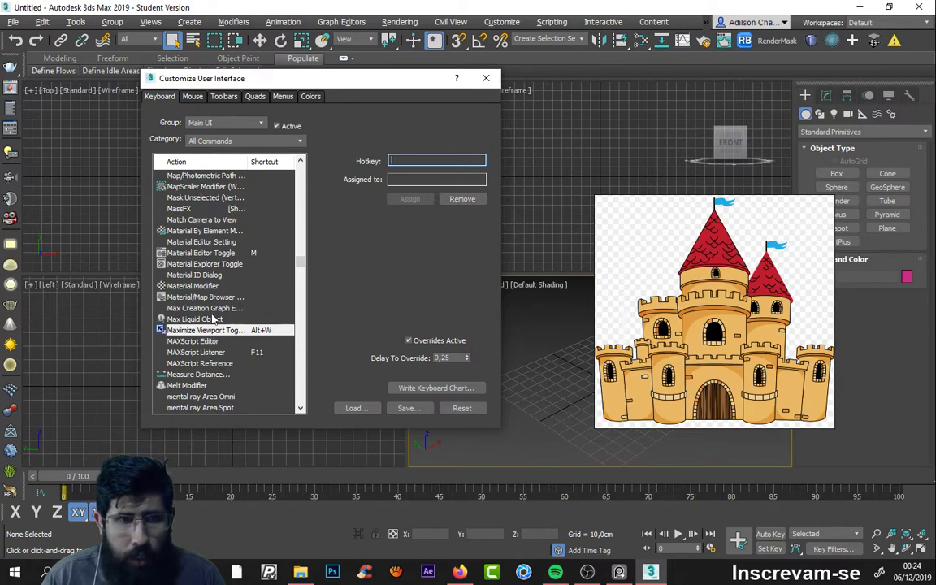
scroll(205, 231, down, 5)
scroll(207, 244, down, 5)
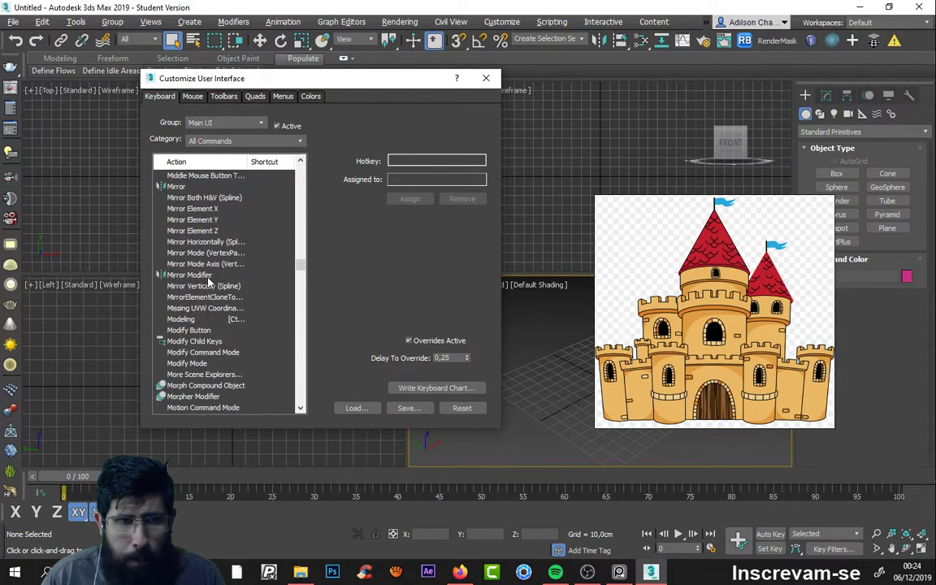
scroll(208, 269, down, 5)
scroll(210, 285, down, 5)
scroll(210, 286, down, 7)
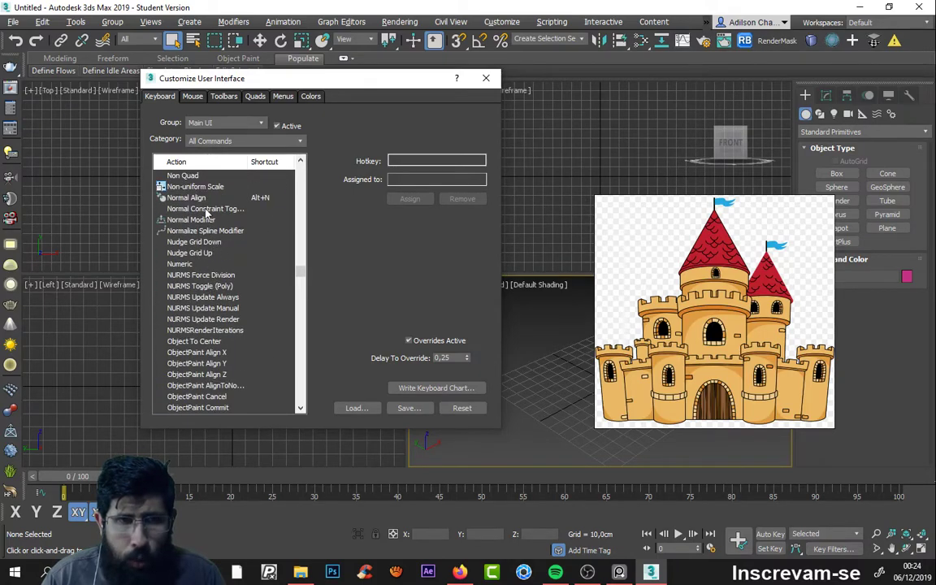
click(195, 198)
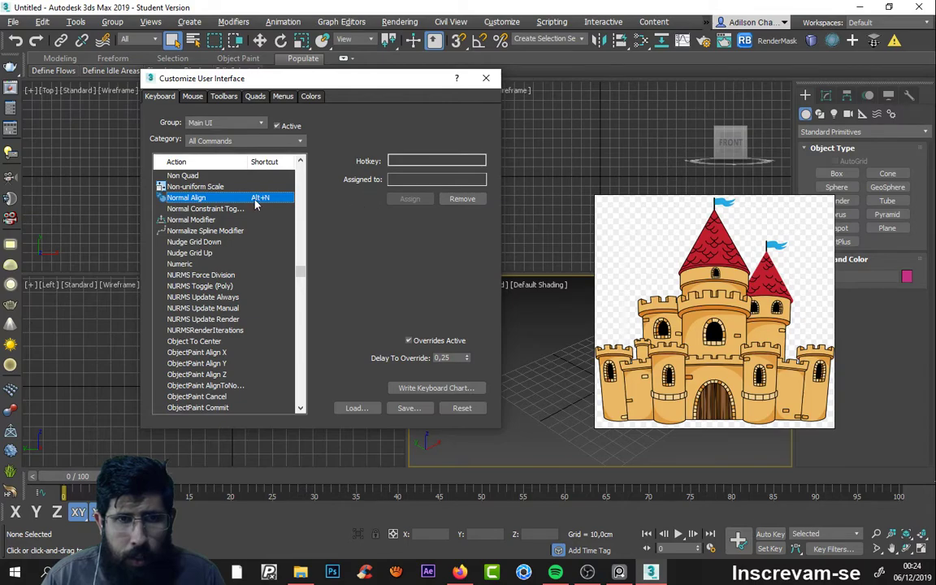
click(192, 187)
click(219, 197)
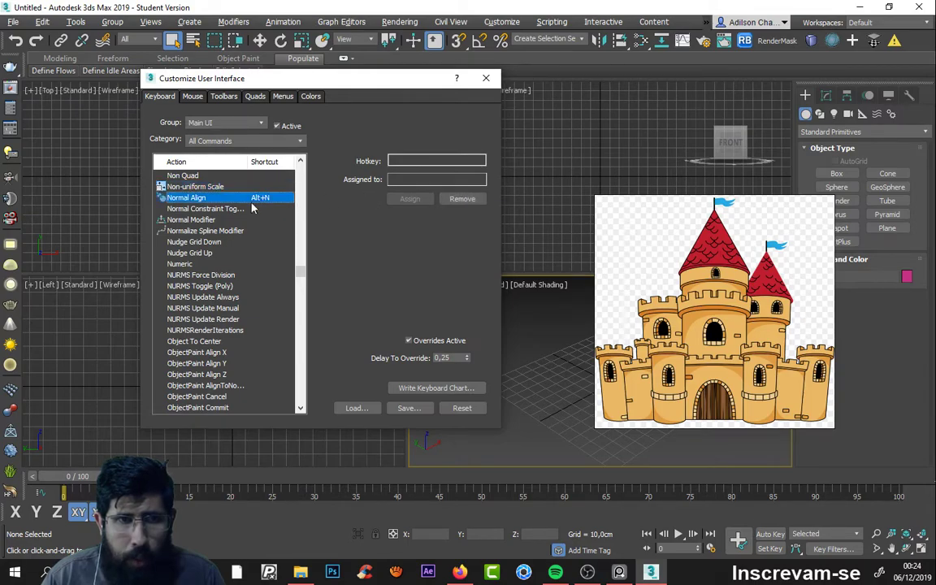
scroll(227, 275, down, 8)
scroll(228, 272, down, 8)
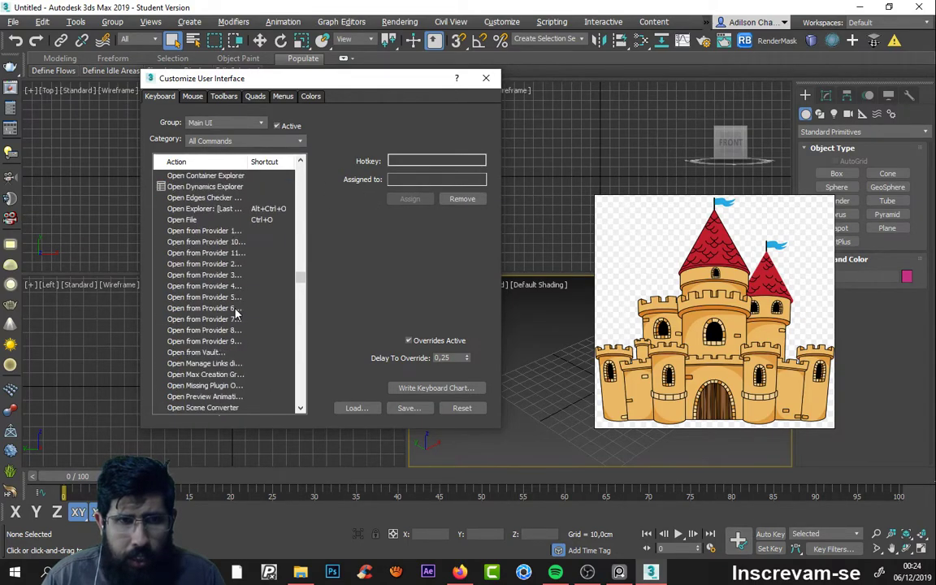
scroll(227, 272, down, 1)
scroll(225, 269, up, 2)
drag(302, 276, 311, 414)
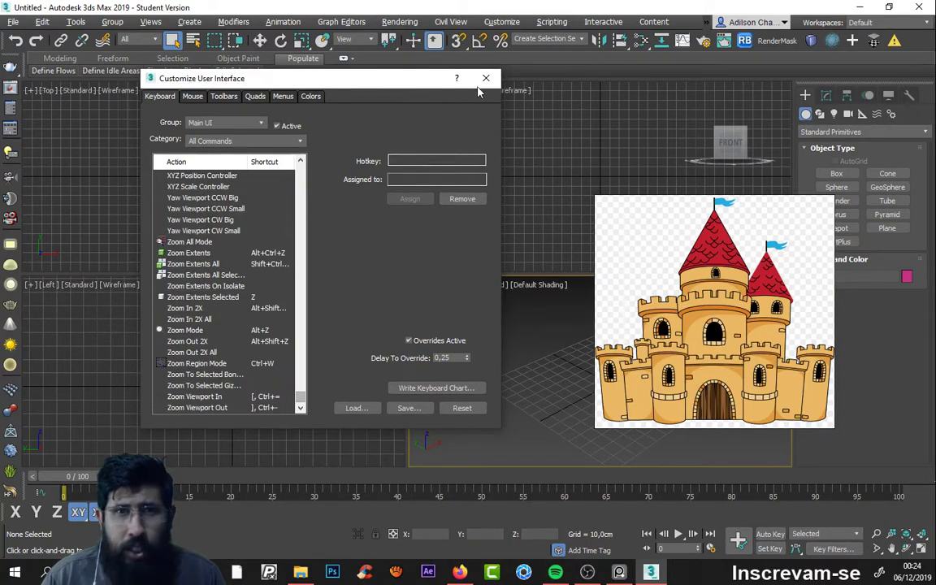
Step: Close Customize User Interface, place the castle reference over the Top viewport, and show the Modify panel
click(486, 78)
drag(661, 260, 147, 167)
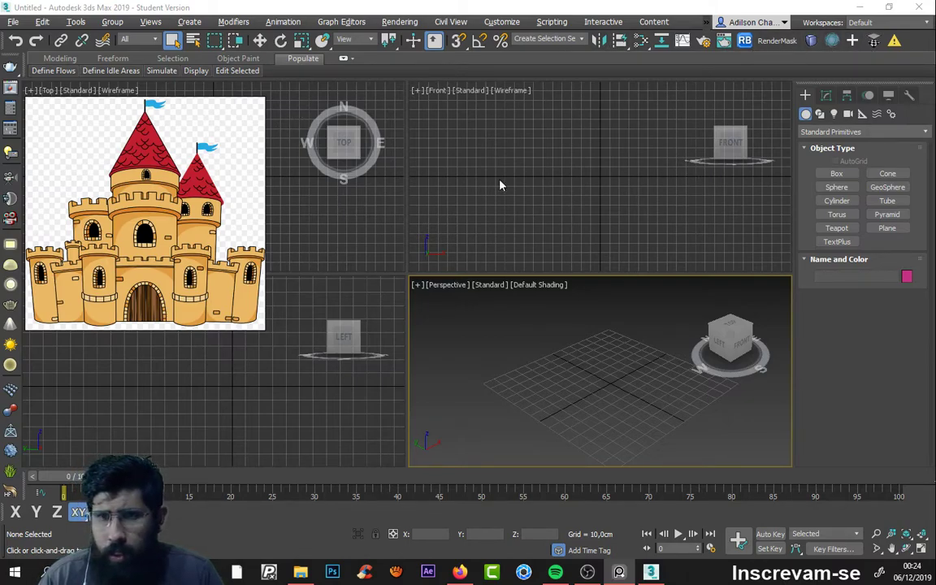
click(826, 95)
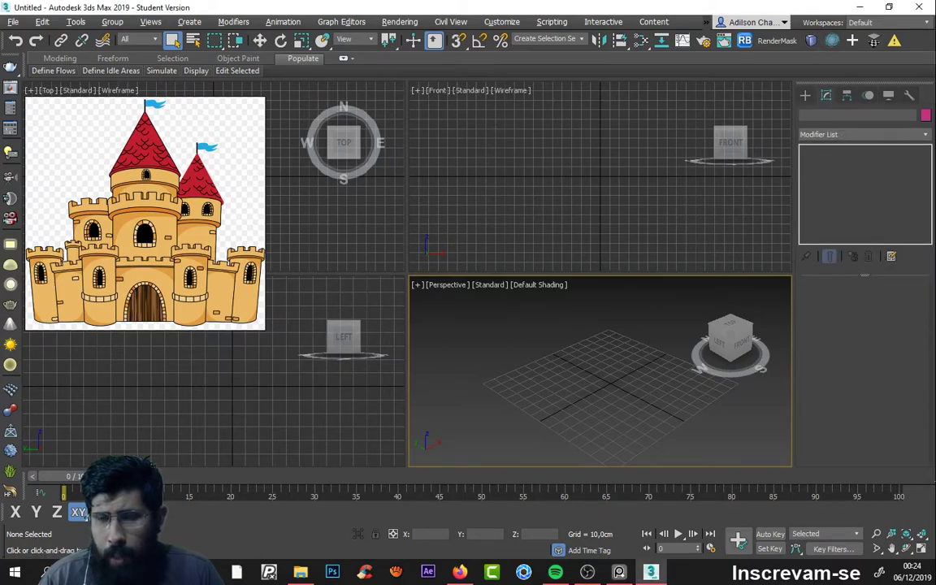
Step: In Configure Modifier Sets, clear the default Mesh, Spline, Vol., Surface, Patch, Poly and FFD Select buttons
click(891, 256)
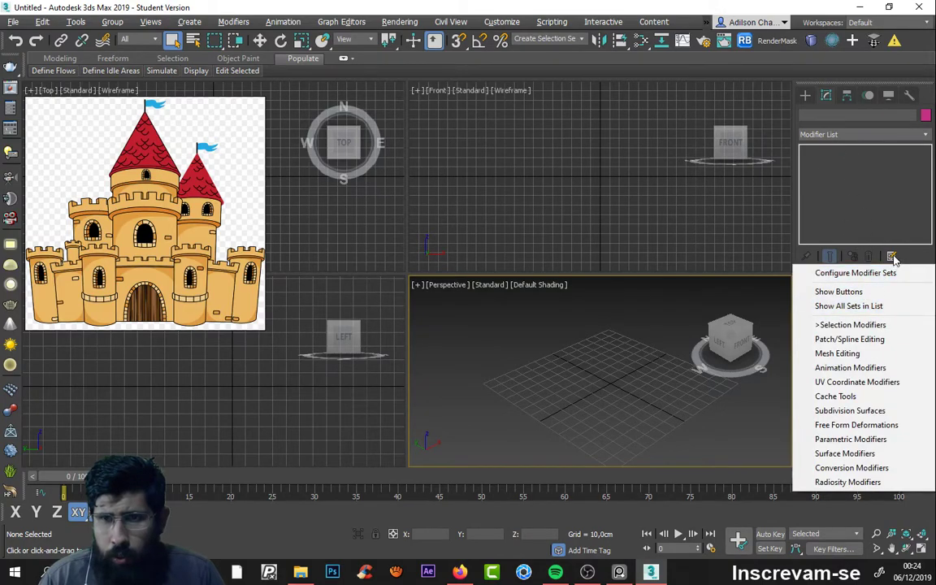
click(893, 273)
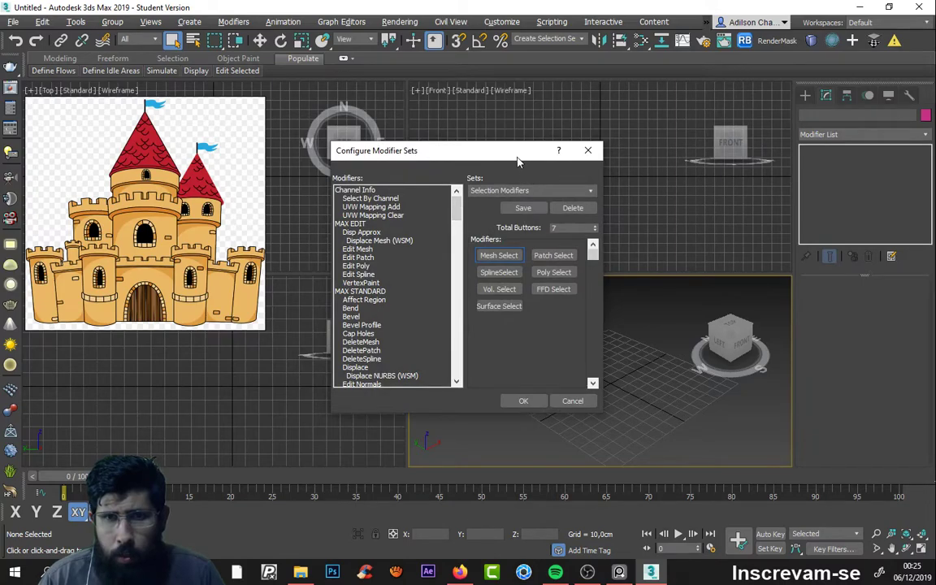
drag(517, 160, 611, 120)
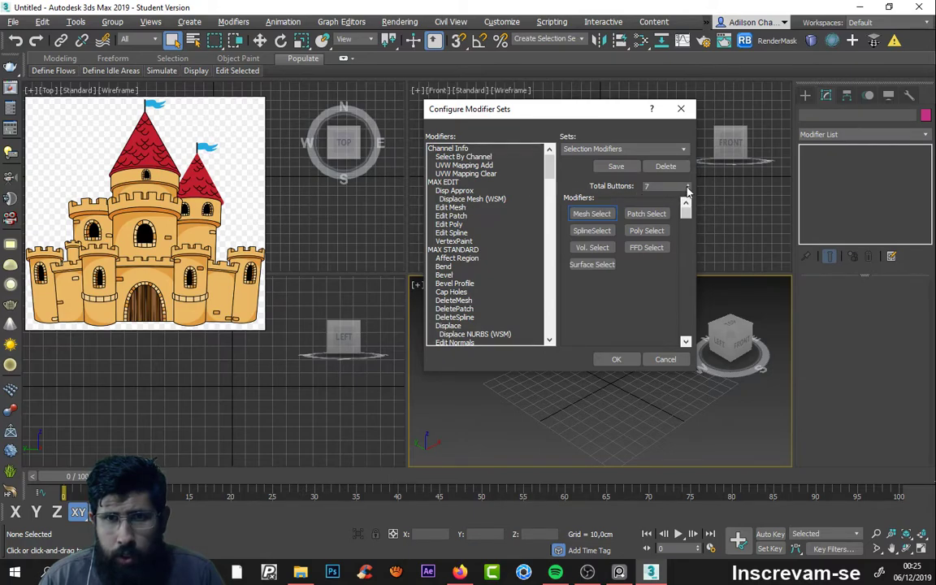
drag(611, 214, 534, 219)
drag(594, 231, 533, 212)
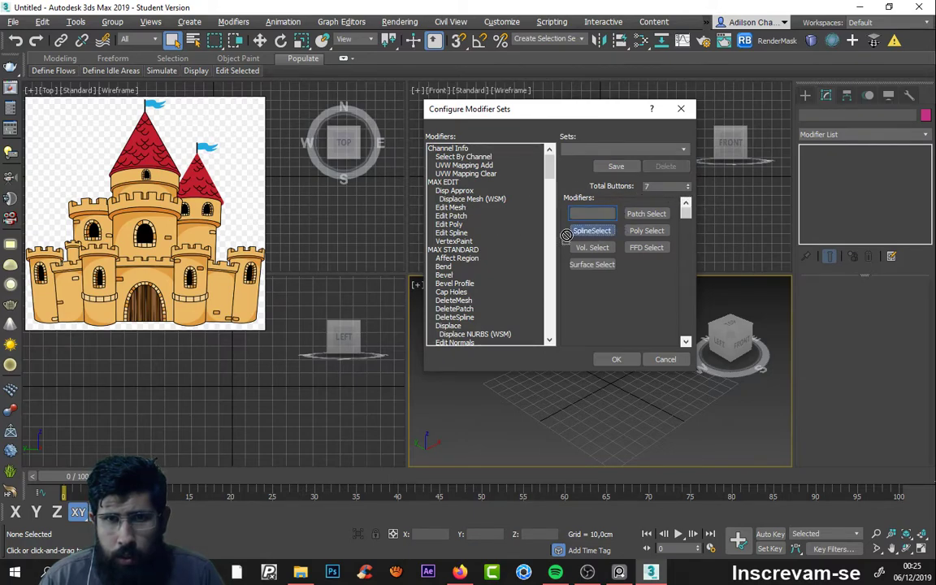
drag(593, 247, 533, 227)
drag(605, 265, 533, 239)
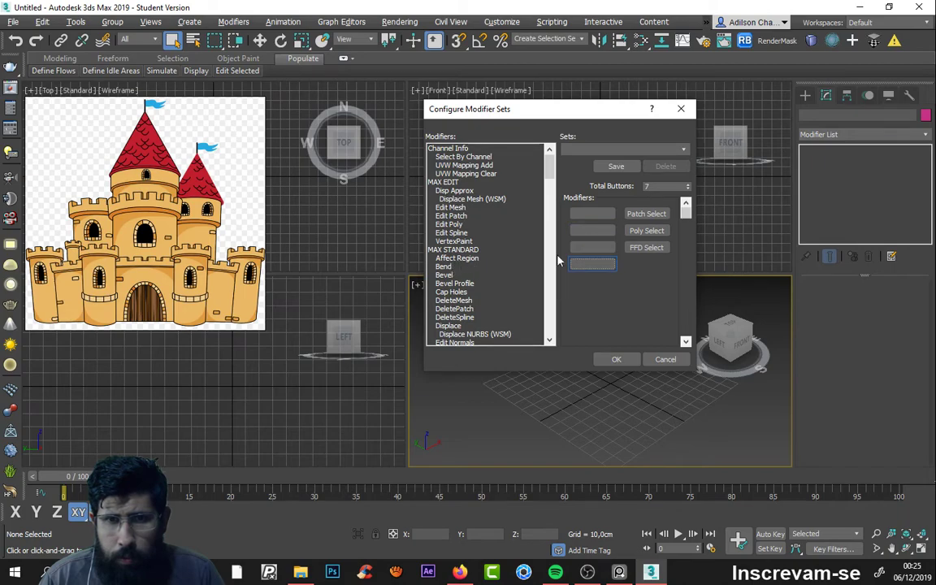
drag(647, 214, 533, 237)
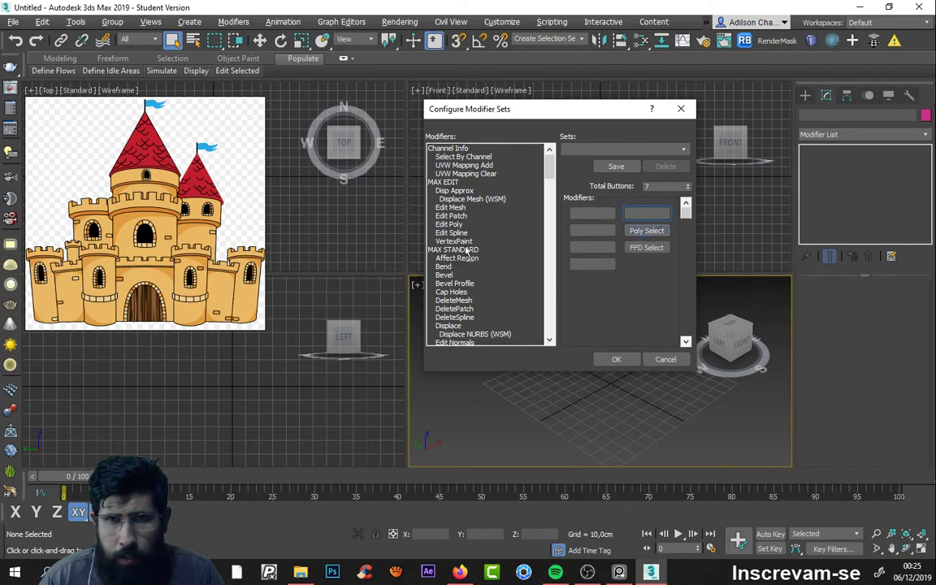
drag(647, 231, 533, 226)
drag(639, 253, 472, 260)
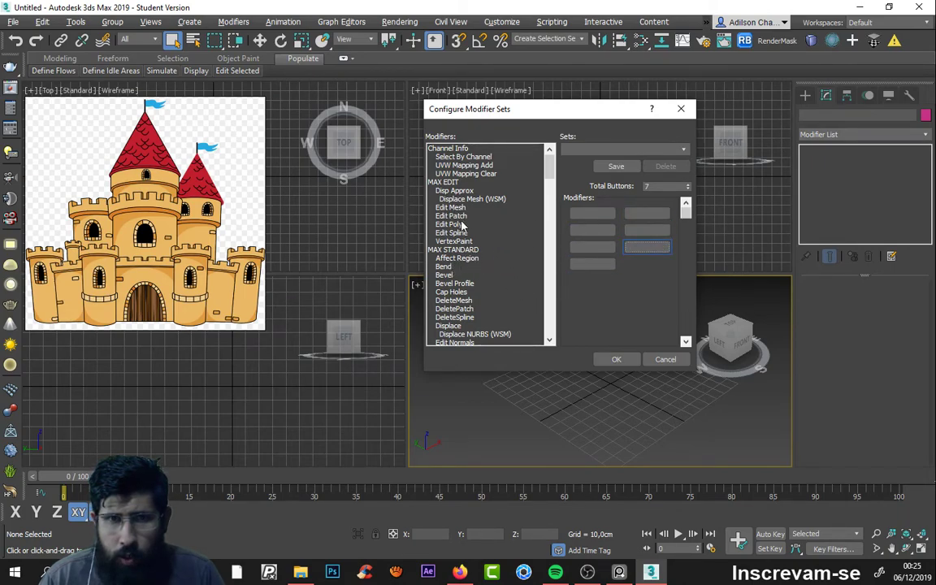
Step: Add Edit Poly and Extrude as the first two modifier buttons
drag(464, 229, 482, 233)
drag(597, 222, 595, 215)
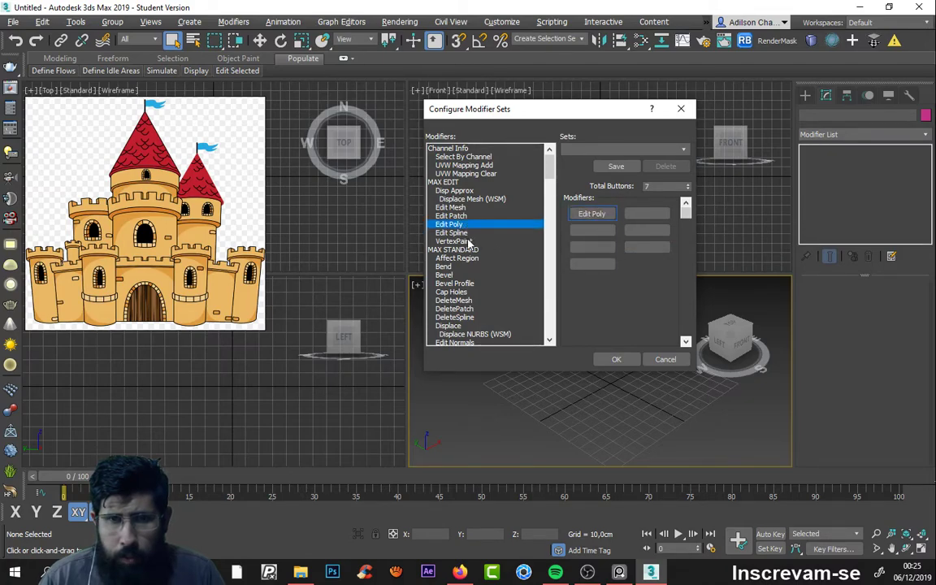
scroll(460, 249, down, 1)
key(e)
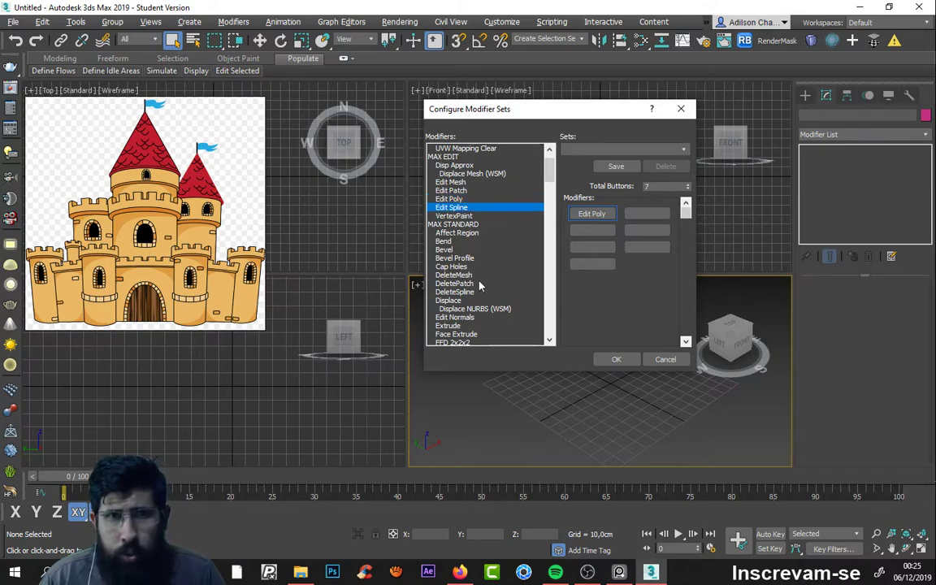
key(e)
drag(469, 326, 468, 332)
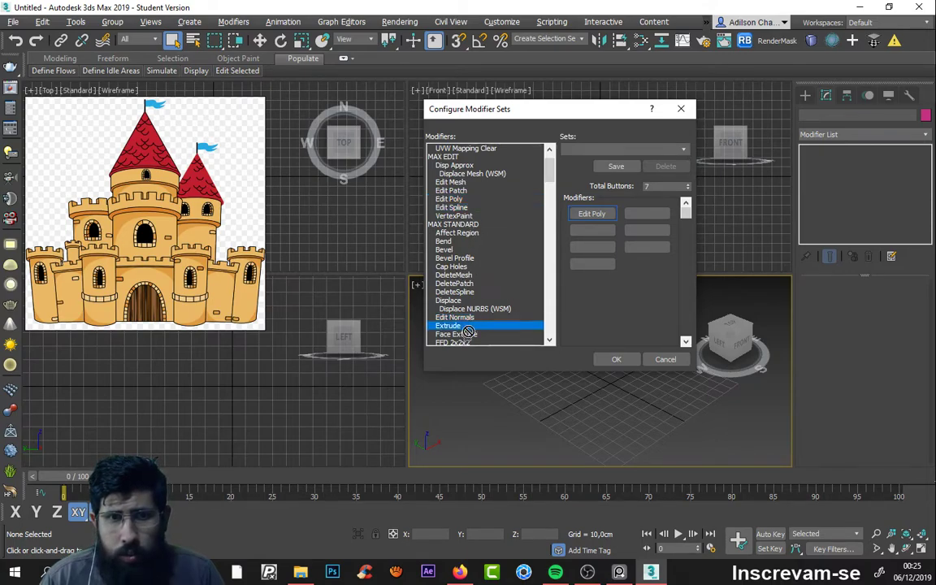
drag(647, 226, 648, 216)
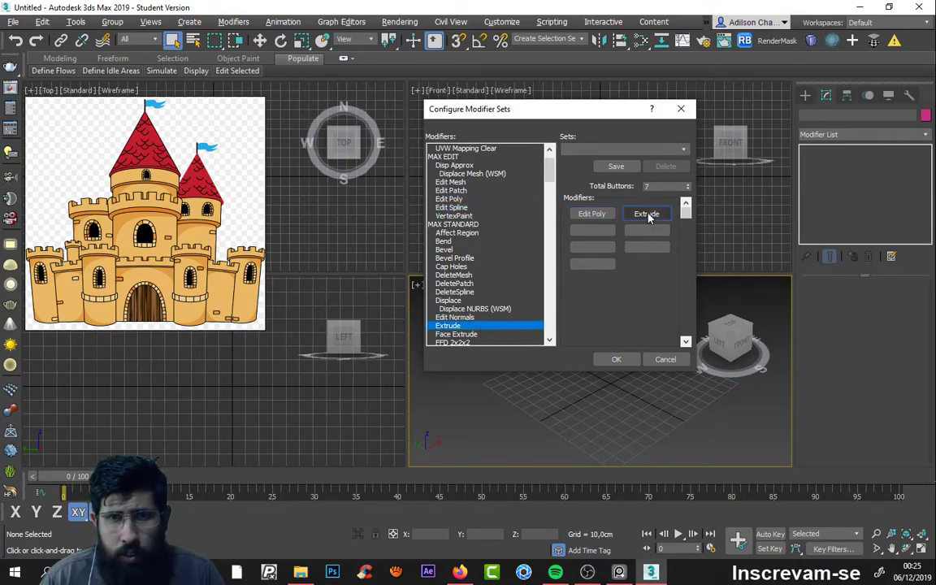
Step: Find UVW Mapping Add in the modifier list and add it as the next button
click(472, 259)
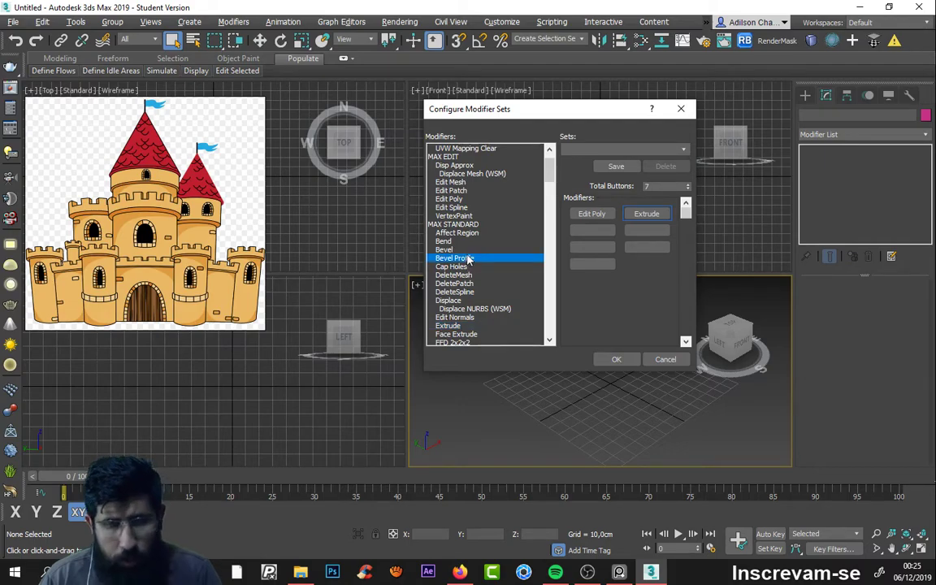
key(u)
scroll(487, 304, down, 2)
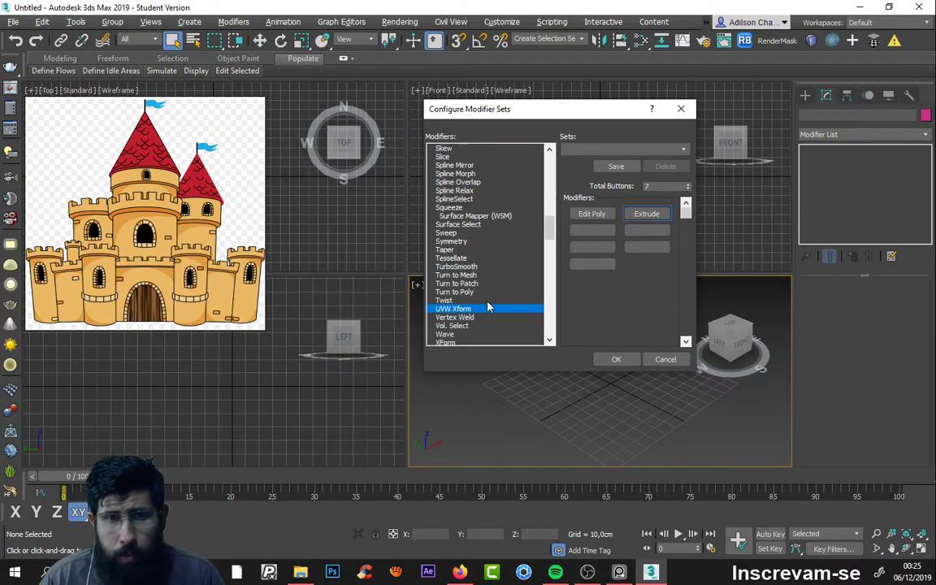
scroll(488, 307, down, 2)
scroll(487, 308, down, 1)
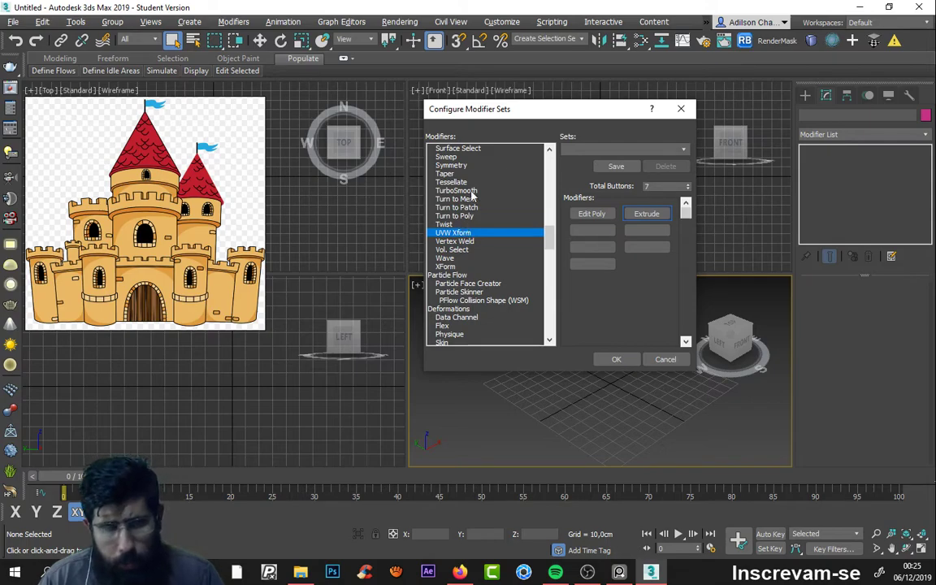
key(n)
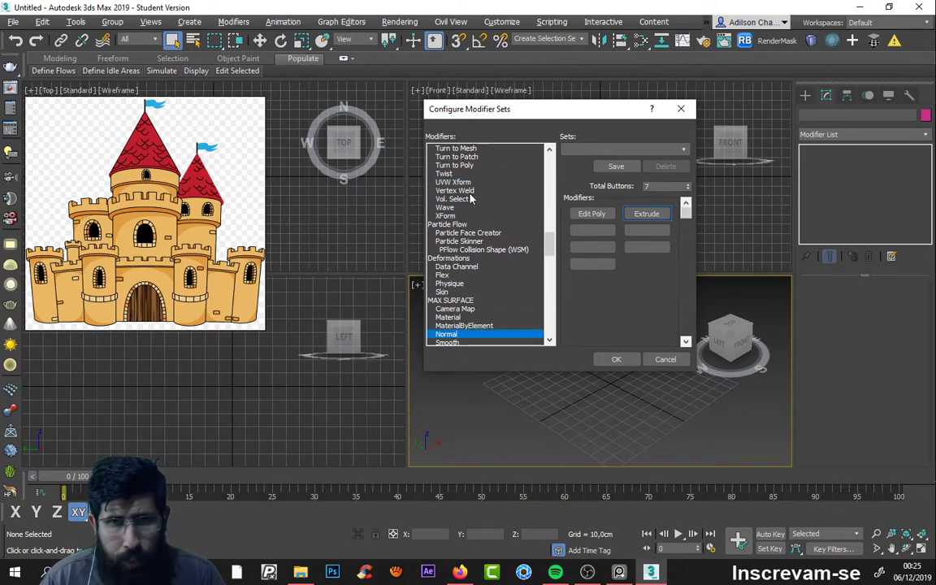
key(n)
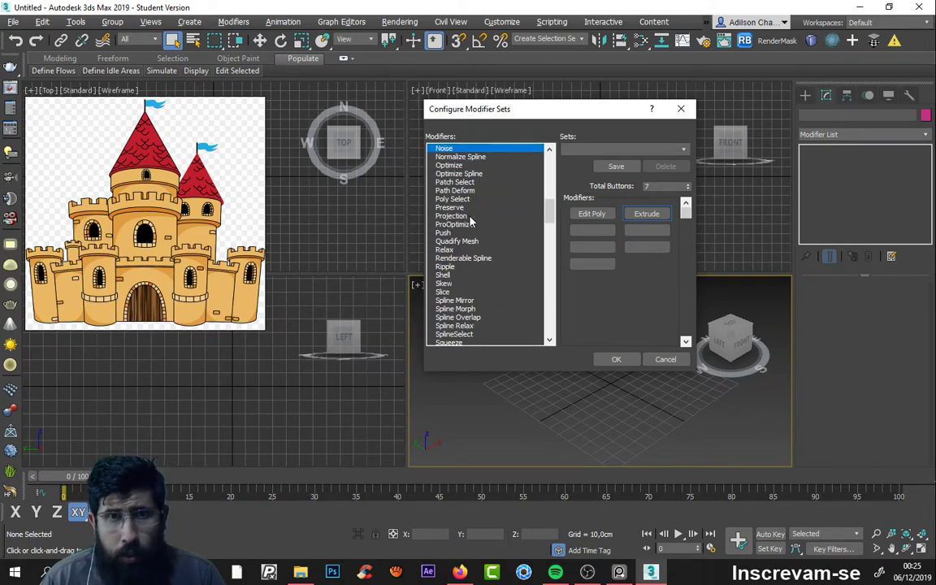
scroll(475, 236, down, 3)
scroll(482, 237, down, 7)
scroll(504, 242, down, 1)
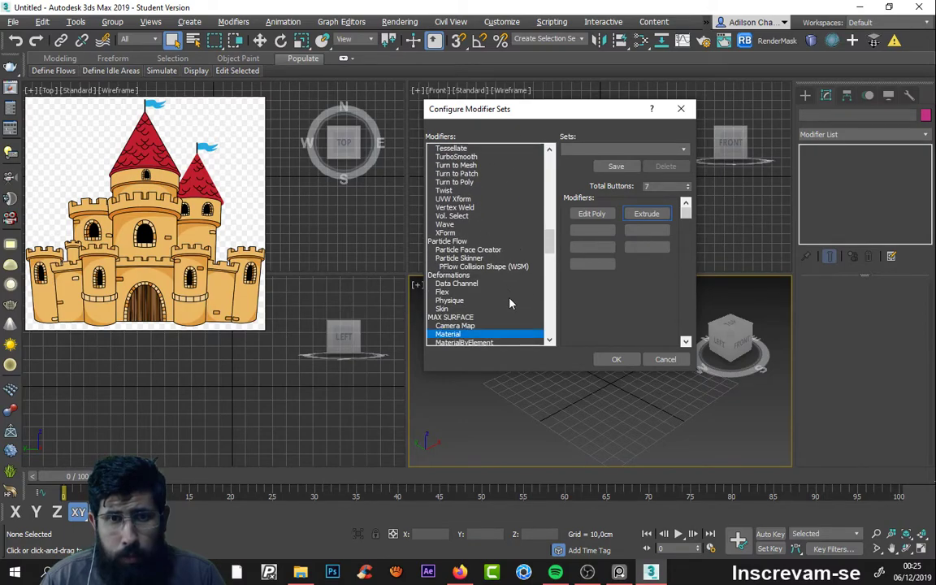
key(m)
key(m)
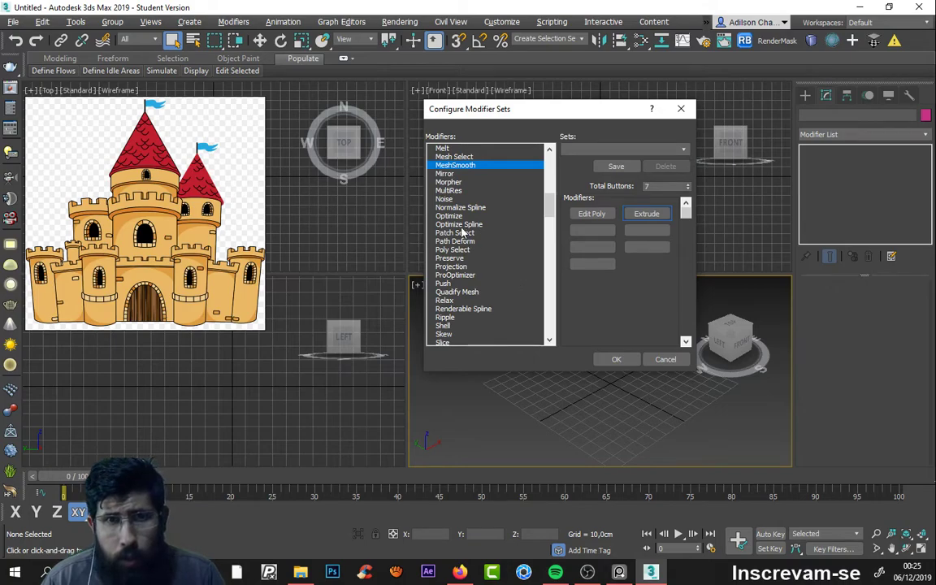
scroll(467, 244, down, 3)
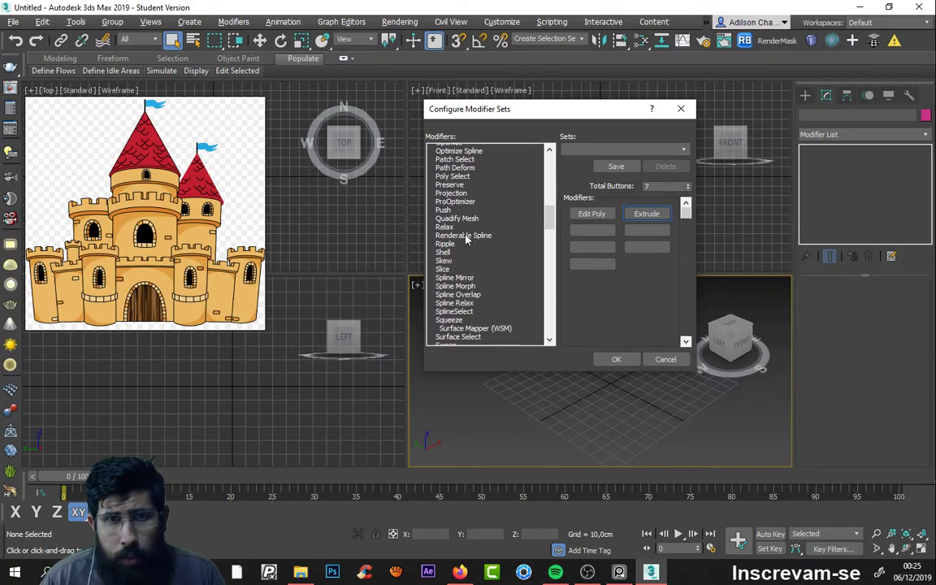
scroll(474, 269, down, 4)
scroll(479, 302, down, 2)
scroll(479, 309, down, 1)
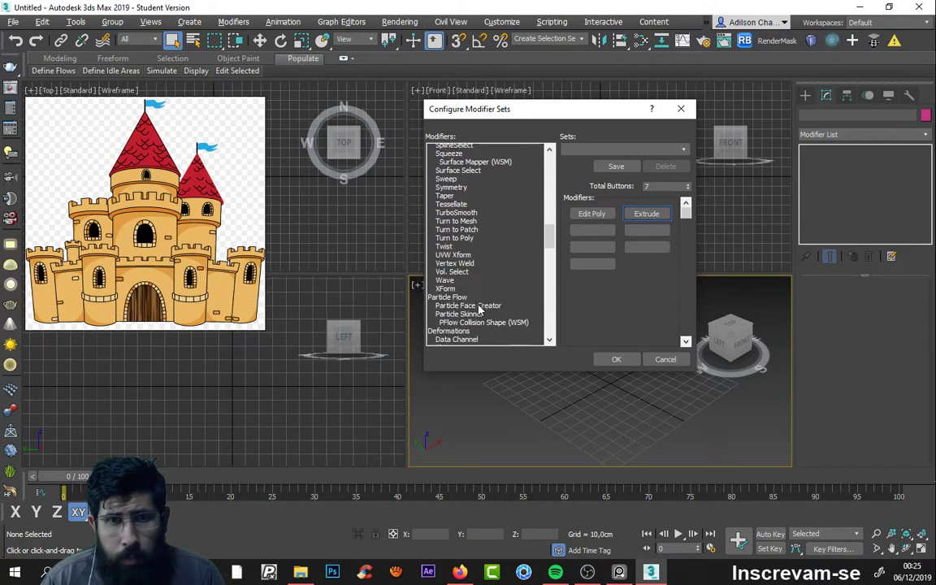
scroll(479, 309, down, 2)
scroll(480, 309, down, 4)
scroll(487, 307, up, 5)
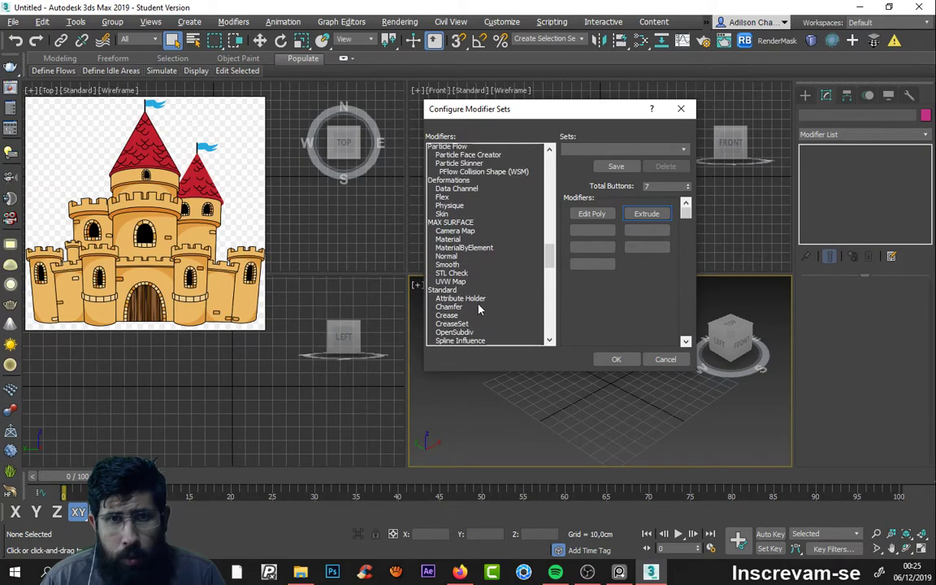
scroll(520, 269, up, 5)
scroll(540, 179, up, 10)
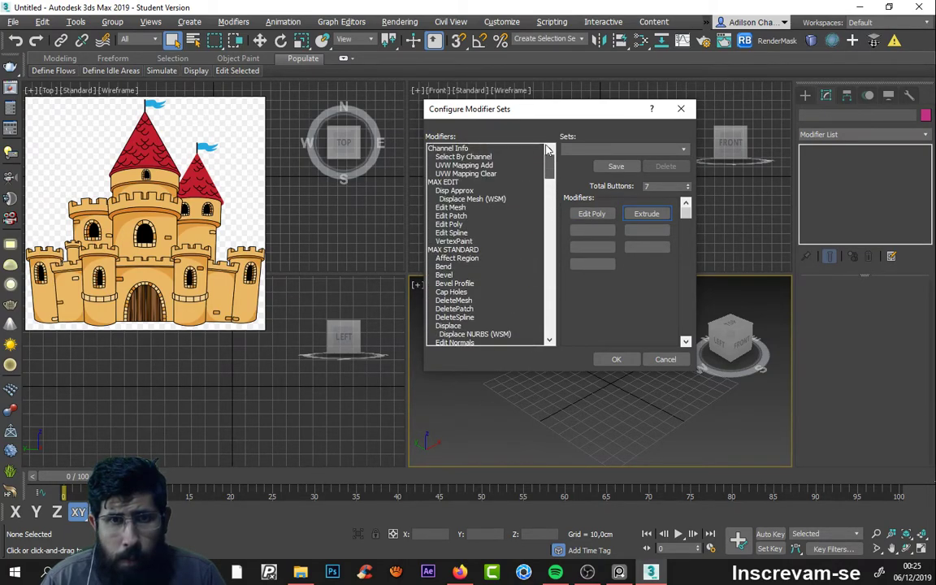
drag(468, 167, 475, 174)
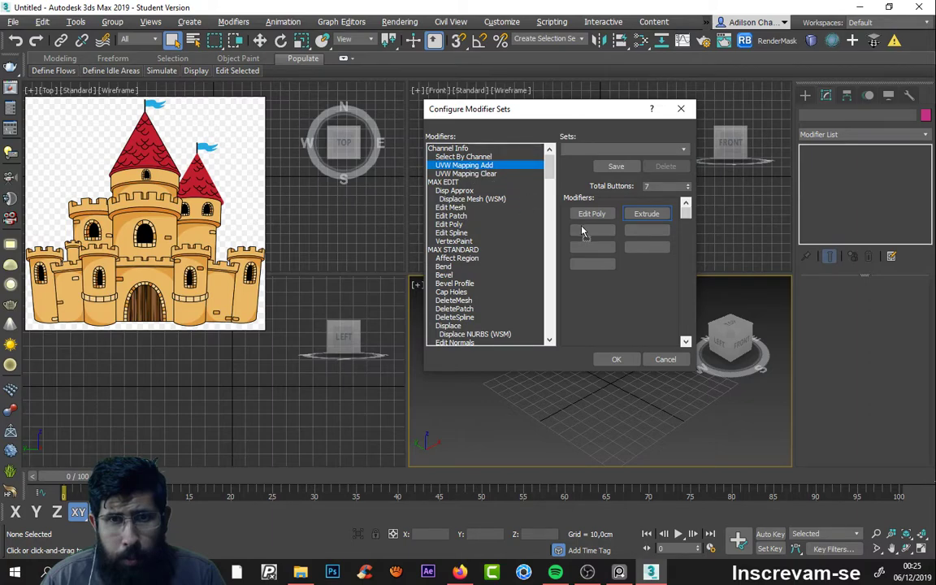
drag(582, 233, 587, 233)
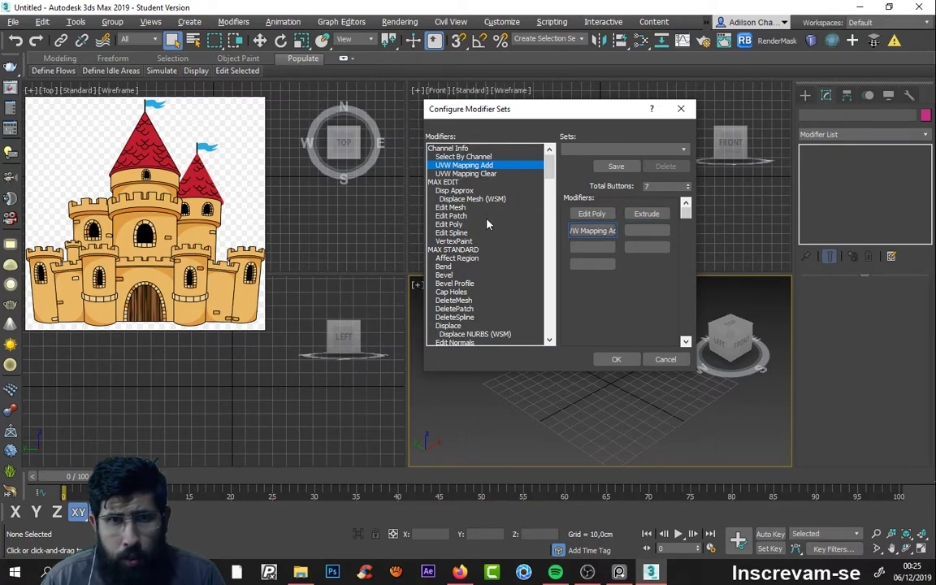
Step: Add FFD 2x2x2, TurboSmooth and Chamfer as further modifier buttons
scroll(465, 263, down, 2)
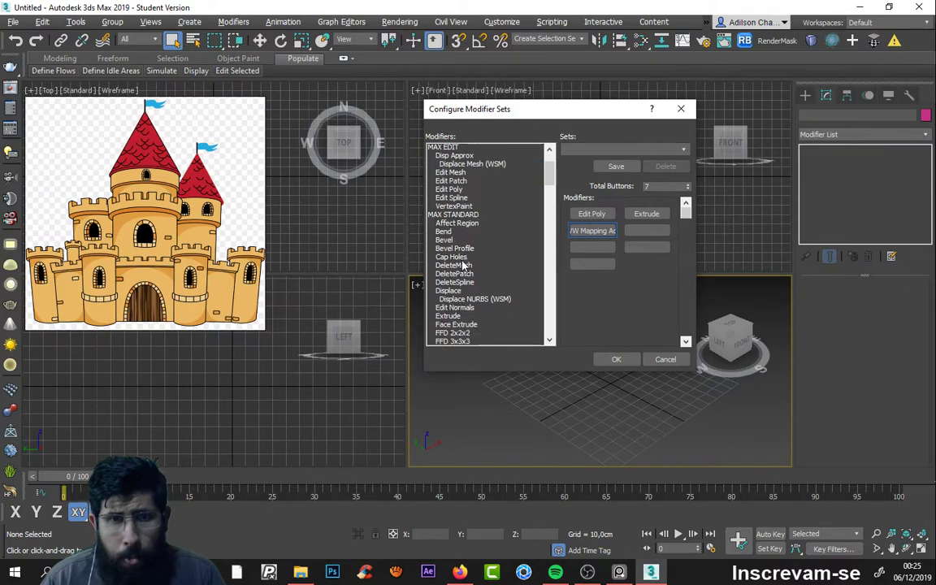
scroll(470, 265, down, 1)
scroll(481, 299, down, 1)
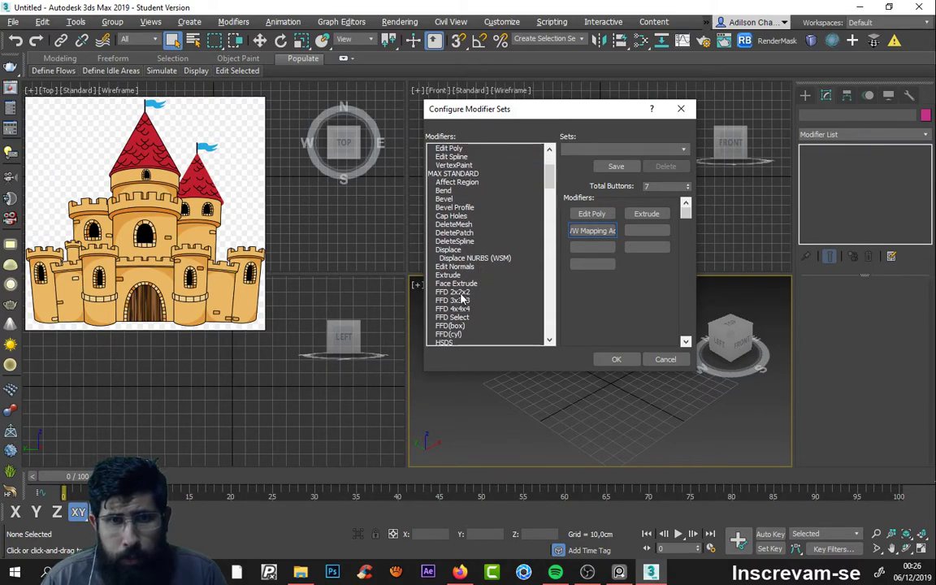
drag(479, 292, 646, 233)
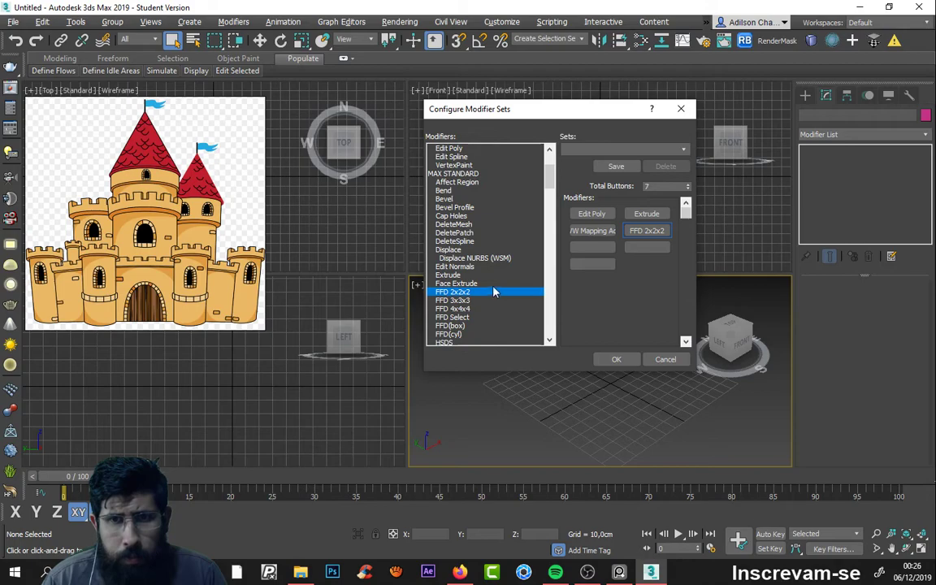
scroll(462, 260, down, 2)
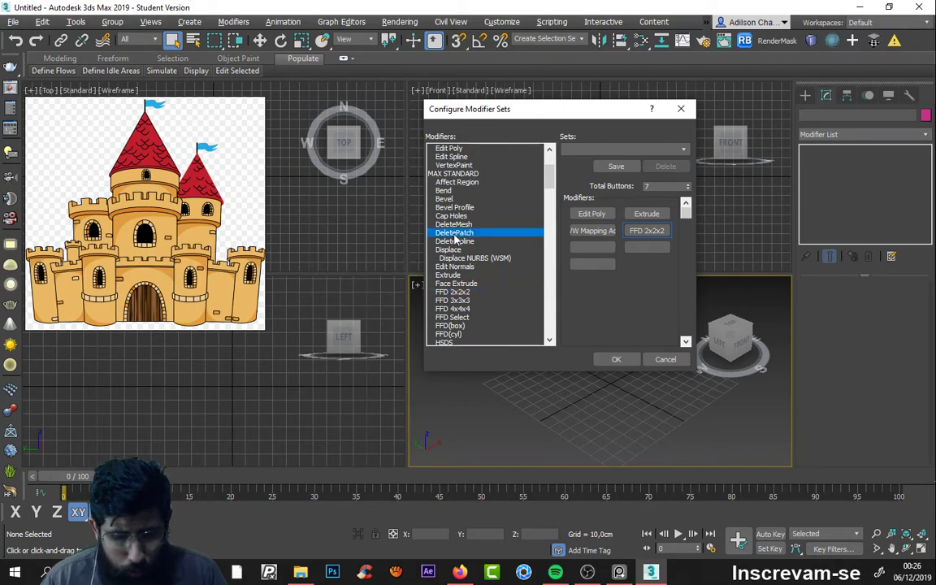
key(t)
scroll(498, 307, down, 2)
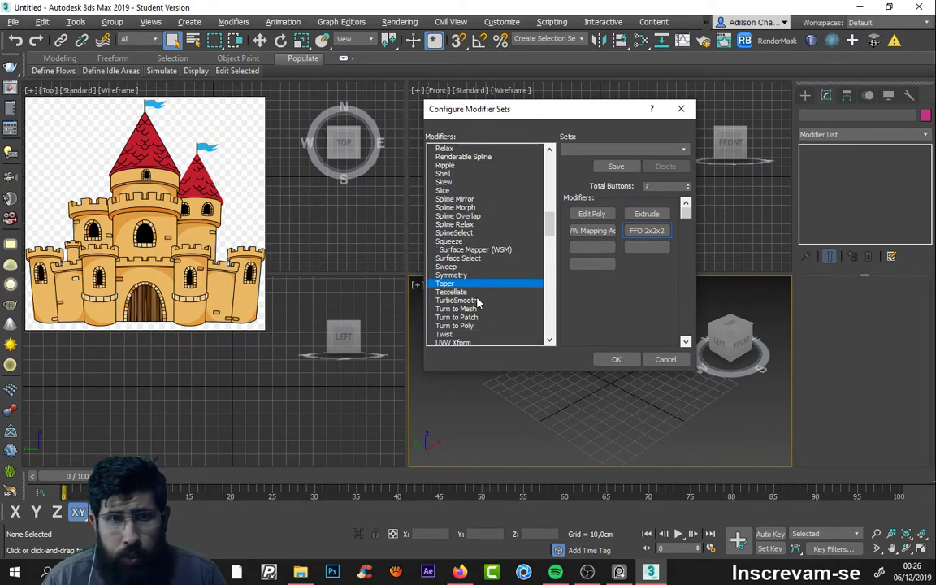
drag(472, 302, 593, 248)
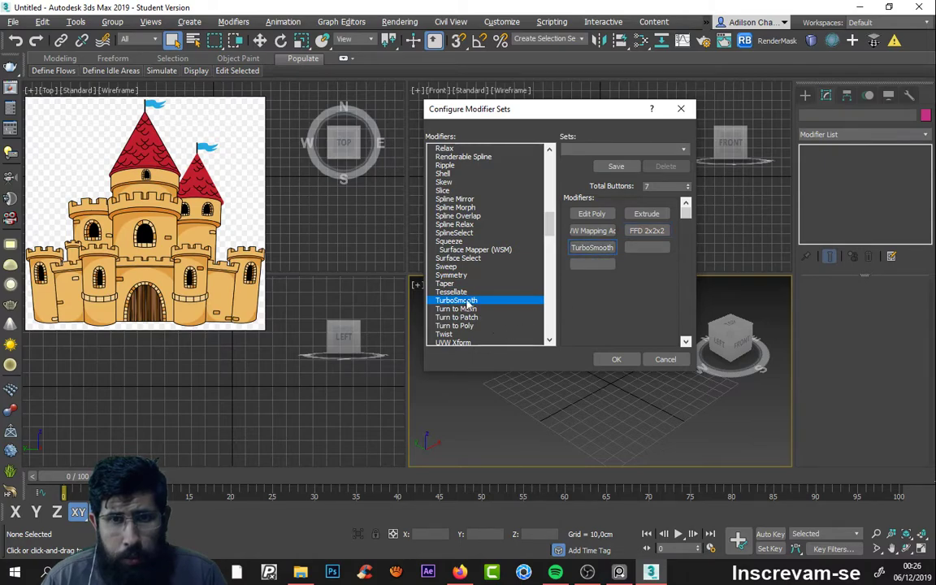
scroll(488, 260, down, 3)
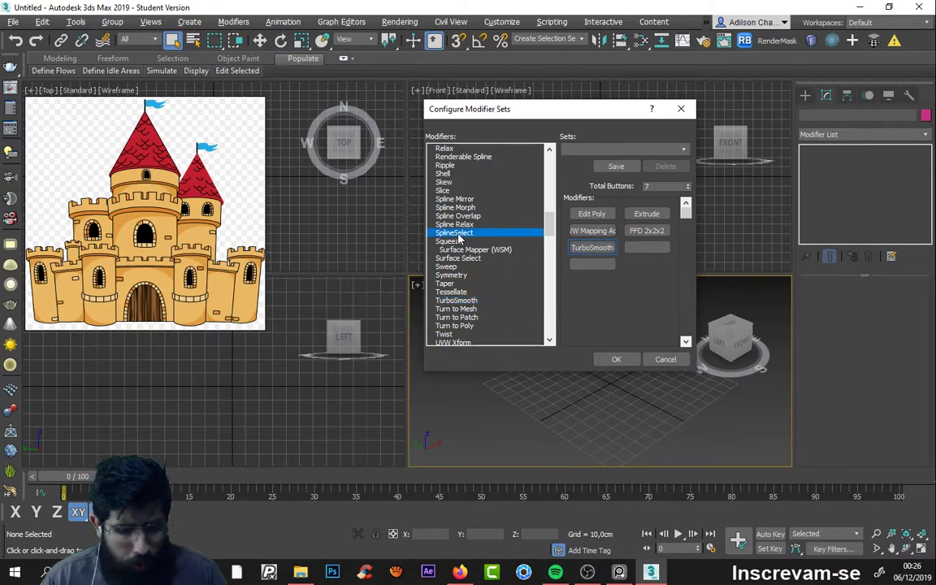
key(c)
scroll(483, 276, down, 2)
scroll(469, 293, down, 1)
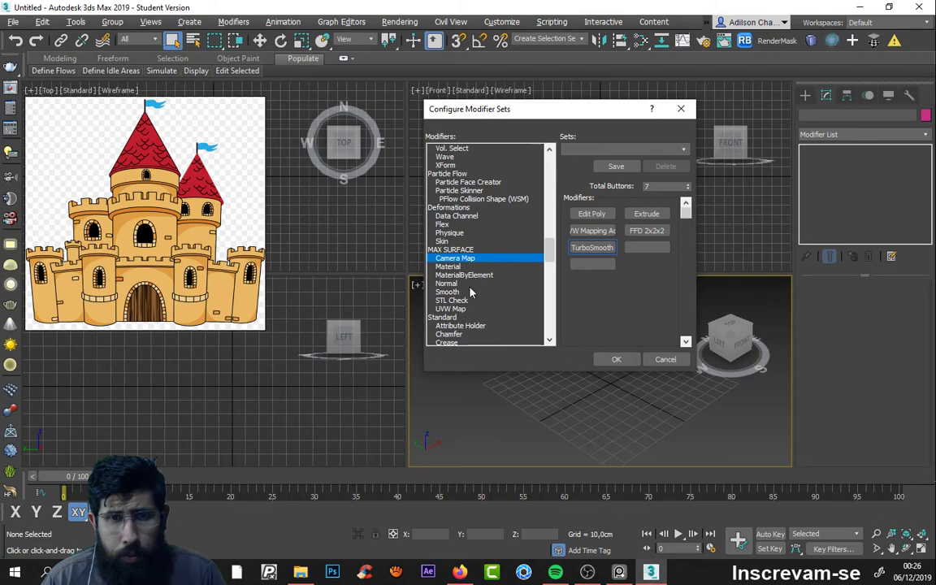
key(c)
key(c)
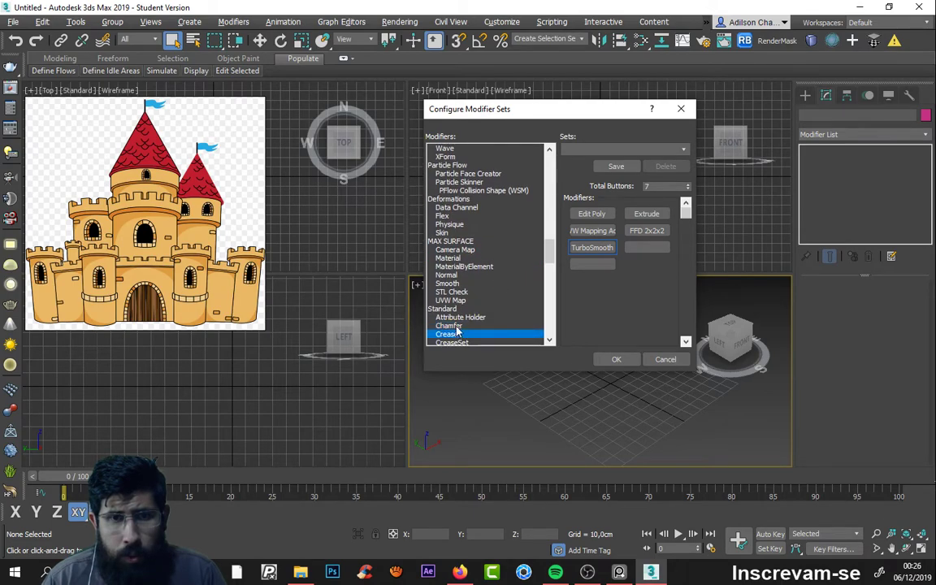
drag(456, 327, 659, 255)
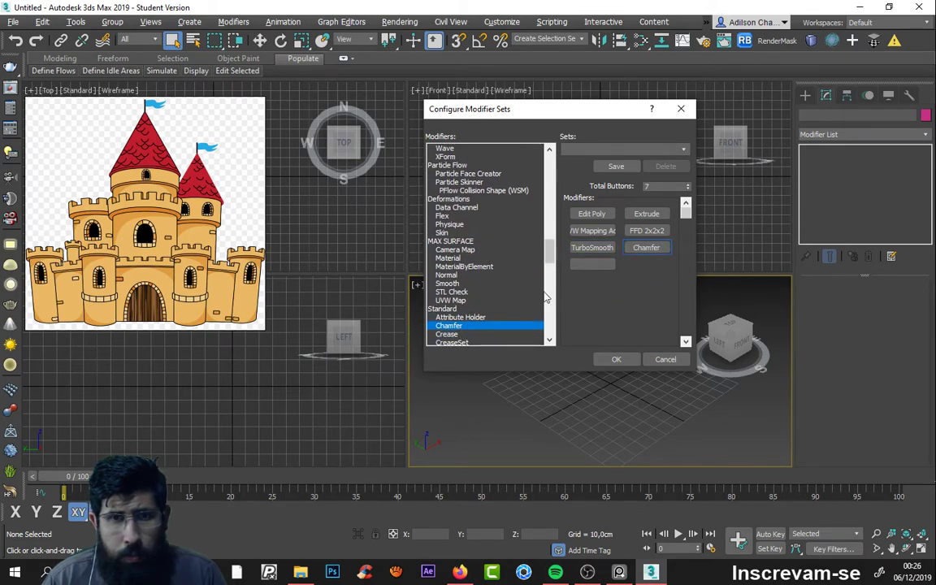
Step: Apply the modifier set and draw a box, about 81.7 x 25.3 x 45.2 cm, in Perspective
click(618, 359)
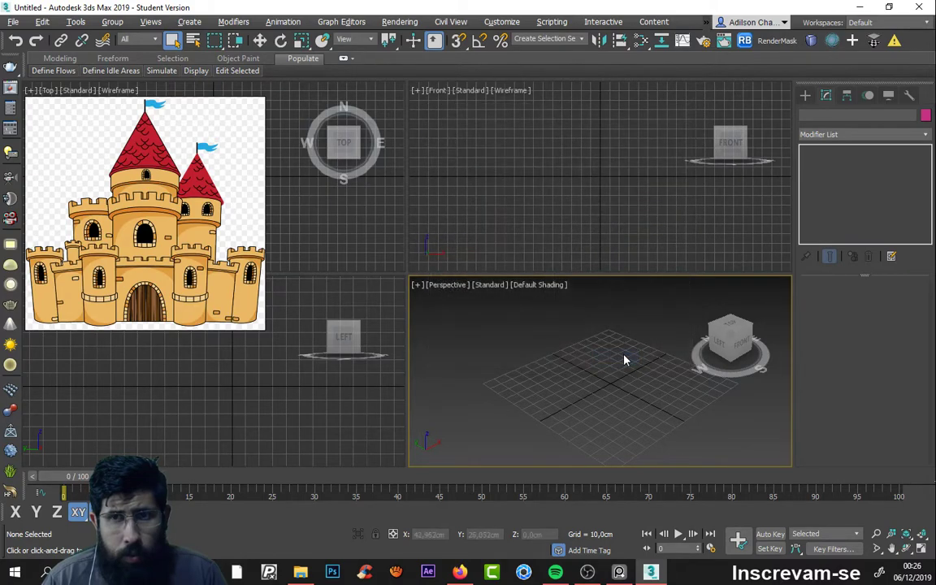
click(805, 96)
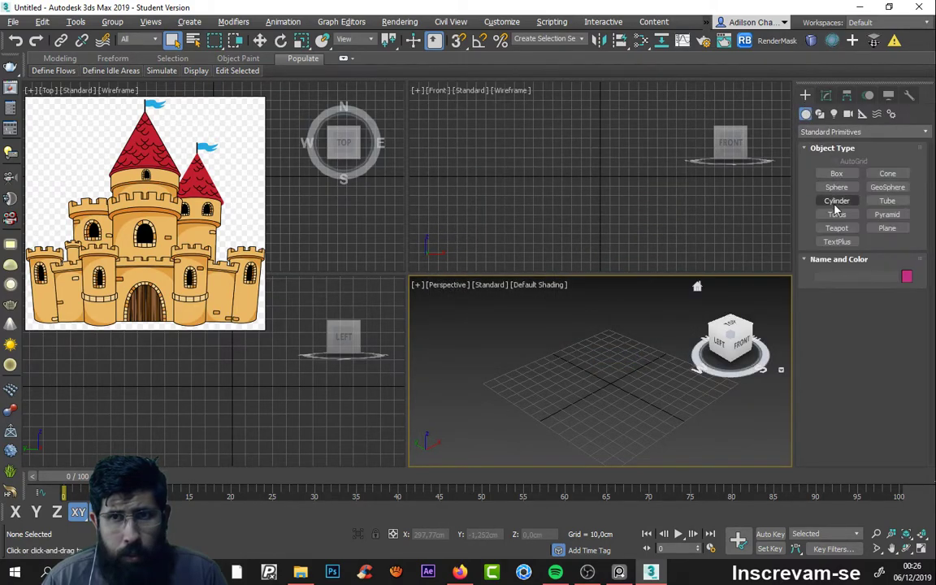
click(837, 174)
mouse_move(562, 362)
mouse_down()
mouse_move(673, 407)
mouse_move(612, 411)
mouse_up()
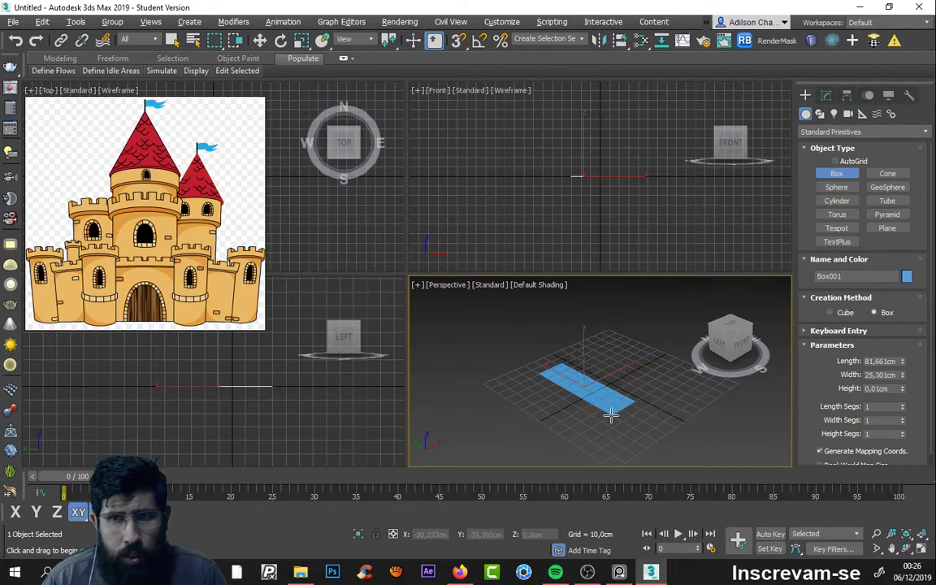
click(626, 370)
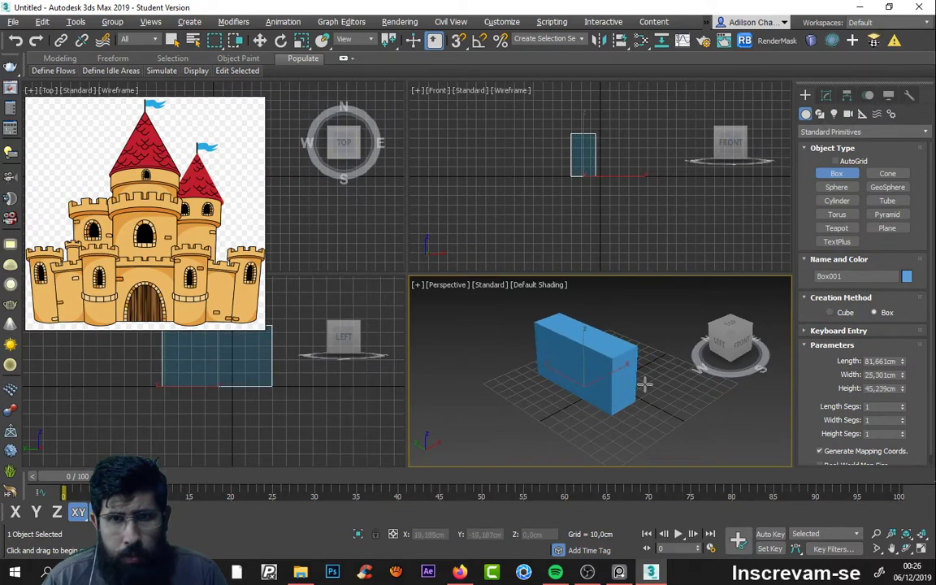
Step: Convert Box001 to Editable Poly and bring up the modifier set menu
click(260, 40)
click(826, 95)
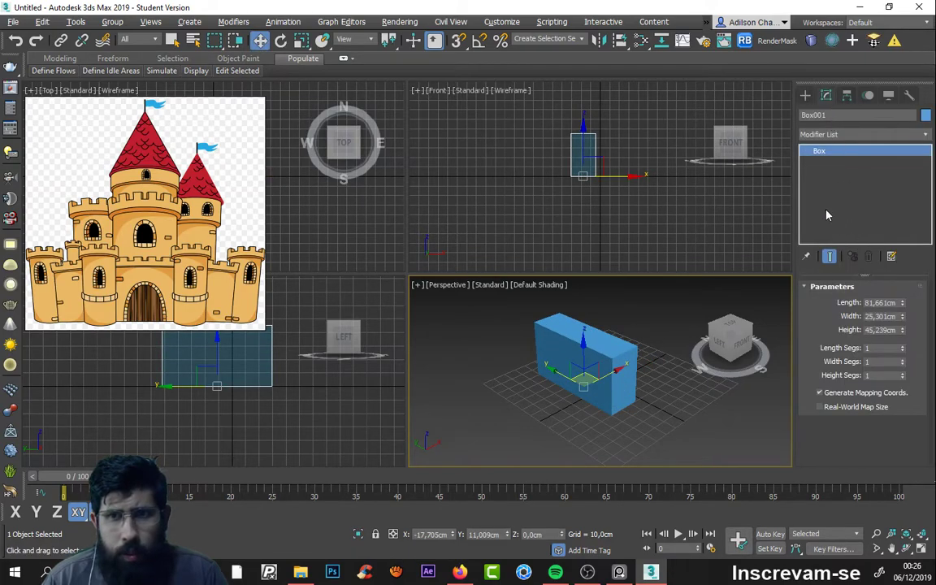
right_click(616, 357)
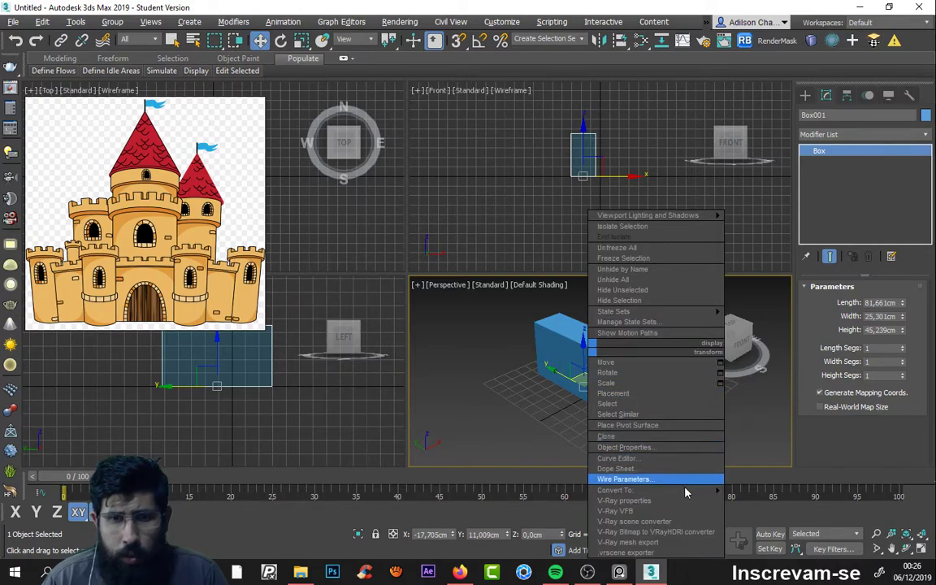
click(760, 470)
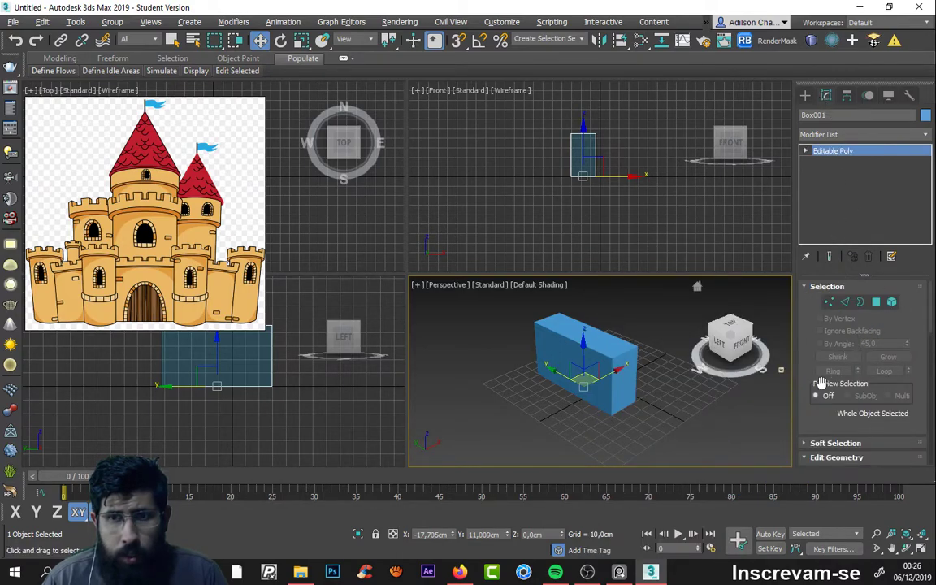
drag(809, 358, 803, 313)
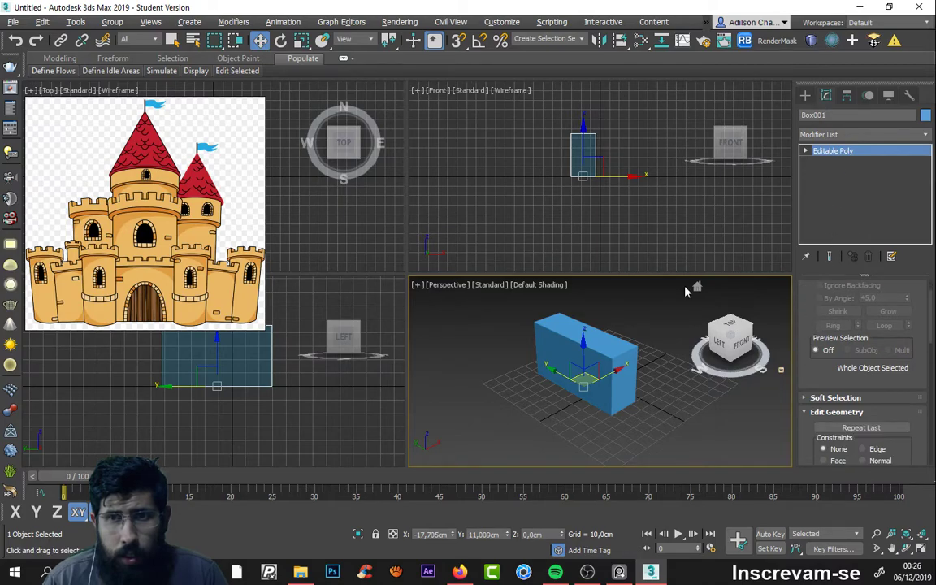
click(889, 258)
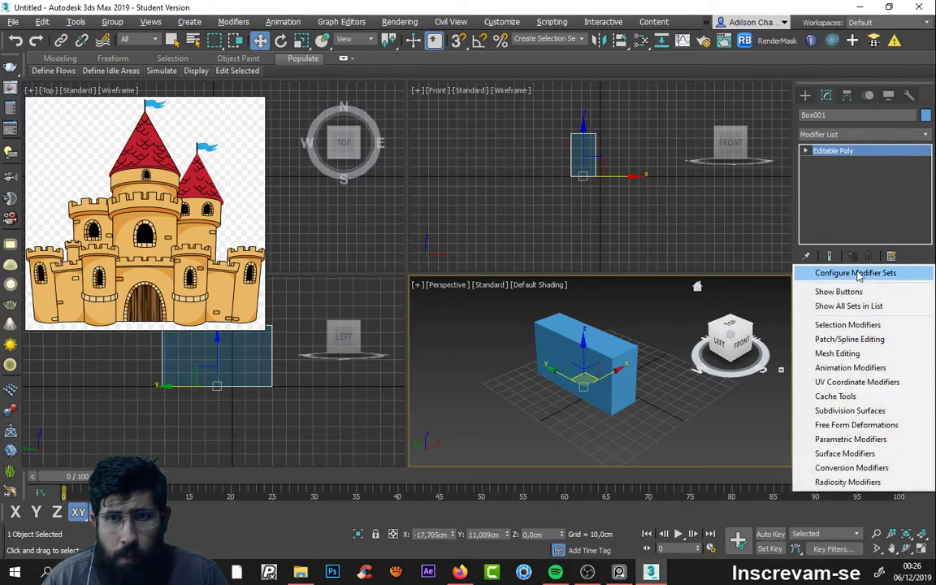
Step: Save the custom modifier set layout and close Configure Modifier Sets
click(858, 274)
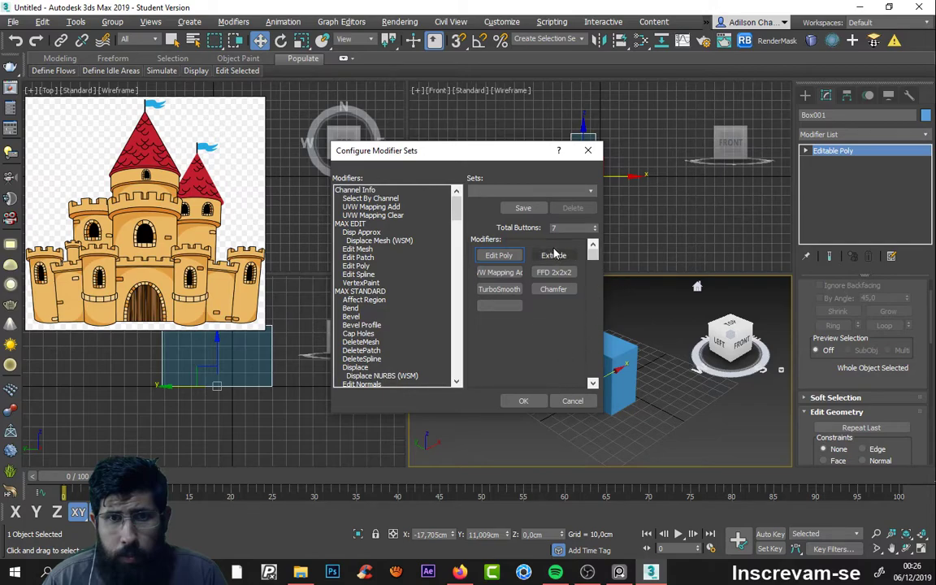
click(522, 208)
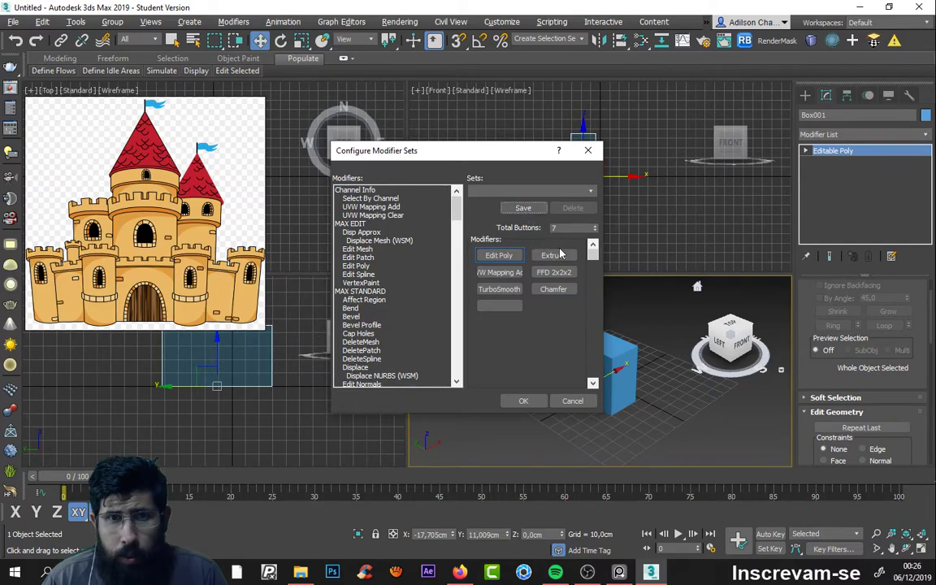
click(526, 400)
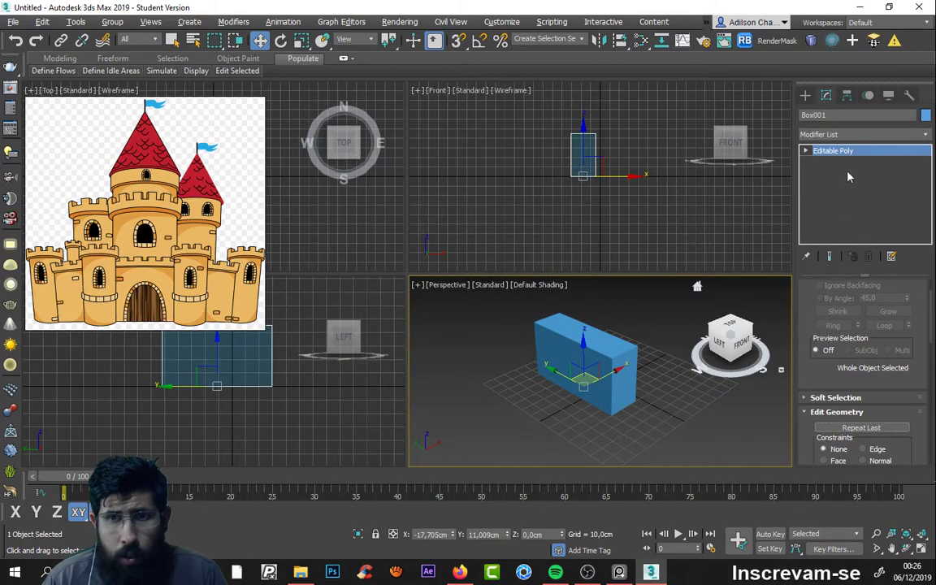
click(847, 96)
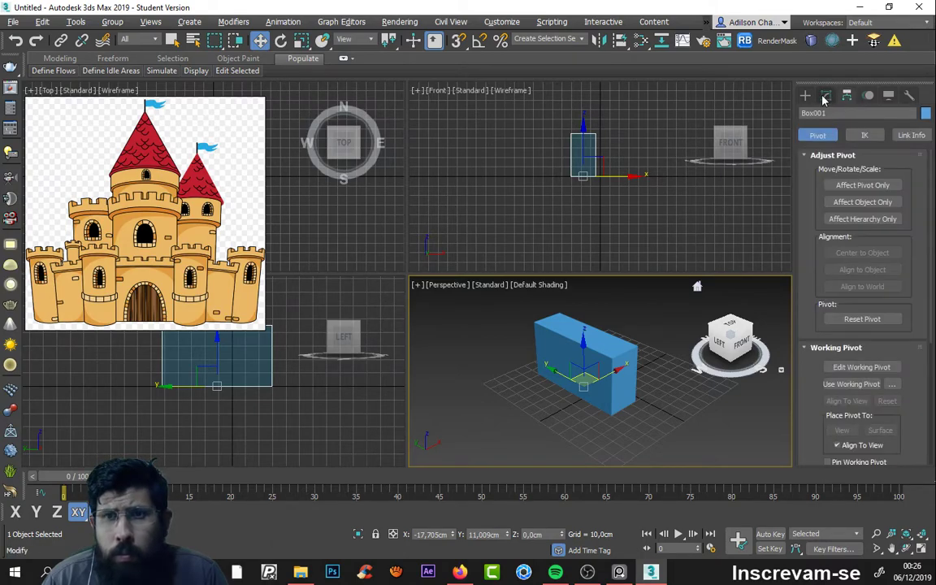
click(824, 97)
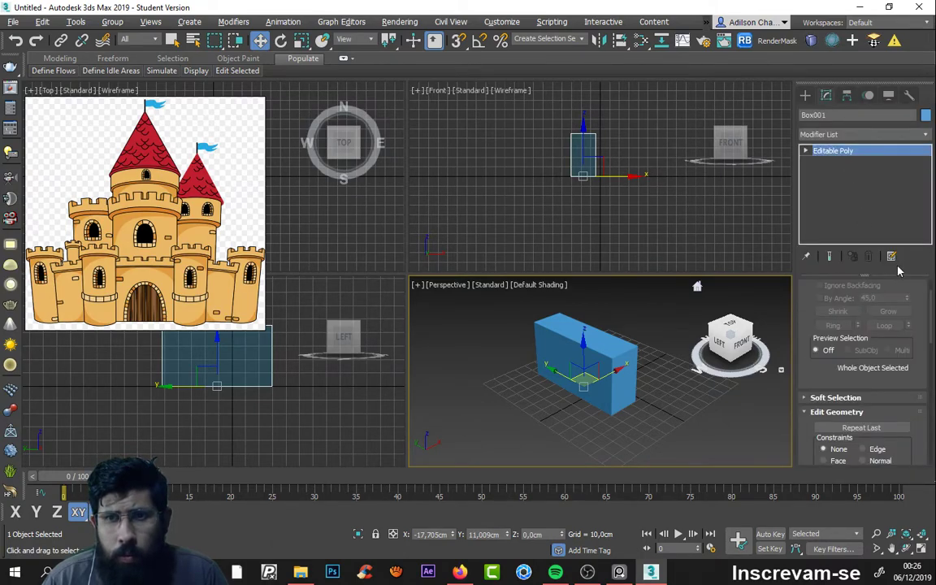
Step: Turn on Show Buttons so the custom modifiers appear as quick buttons
click(891, 257)
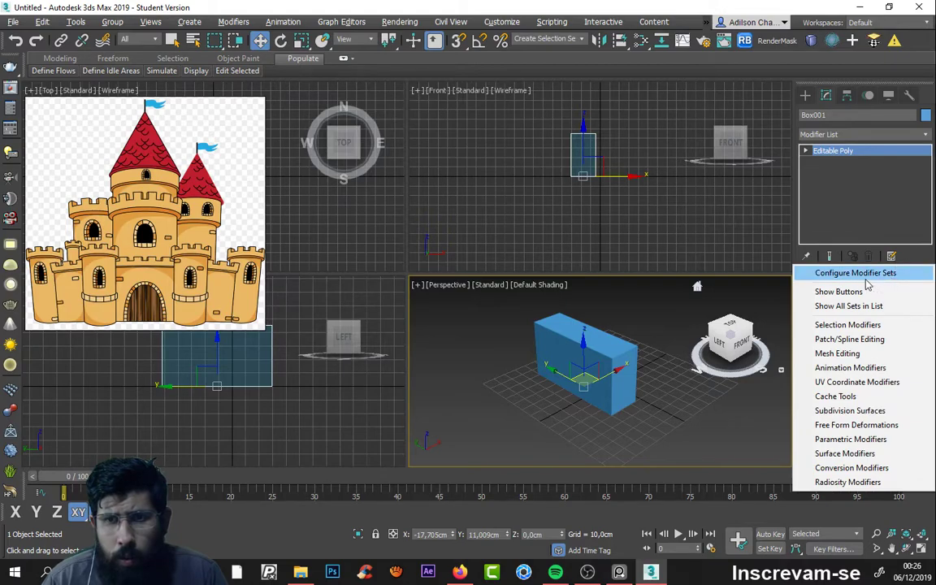
click(840, 291)
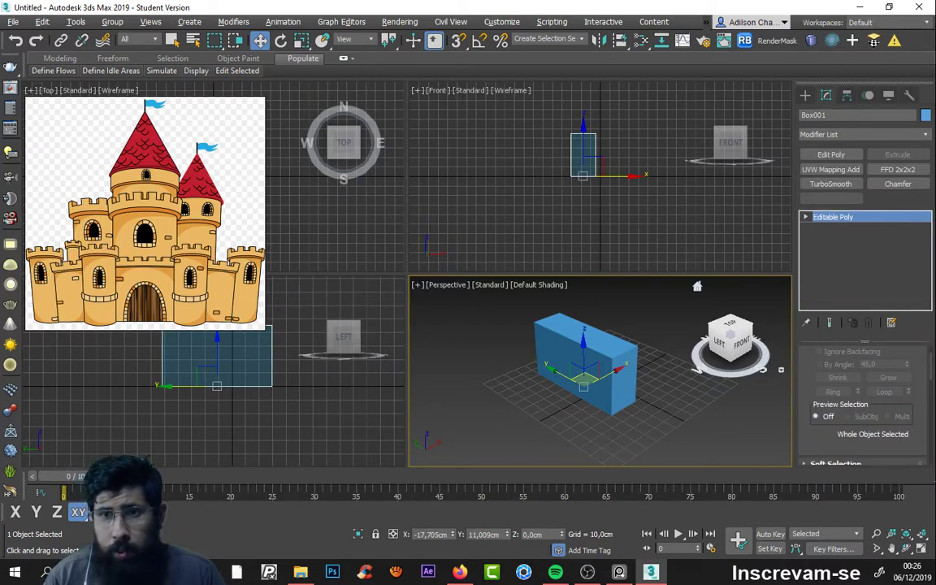
click(892, 323)
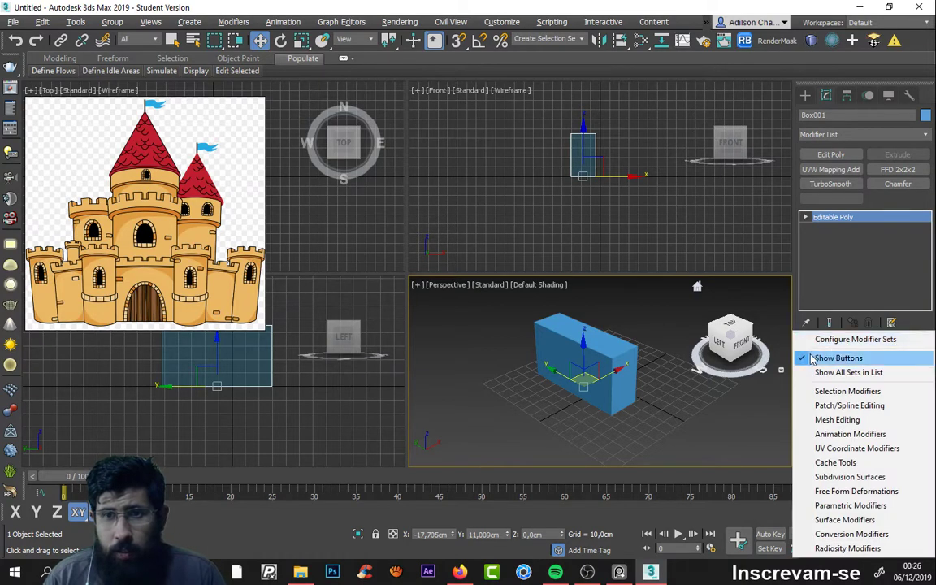
click(835, 358)
click(892, 259)
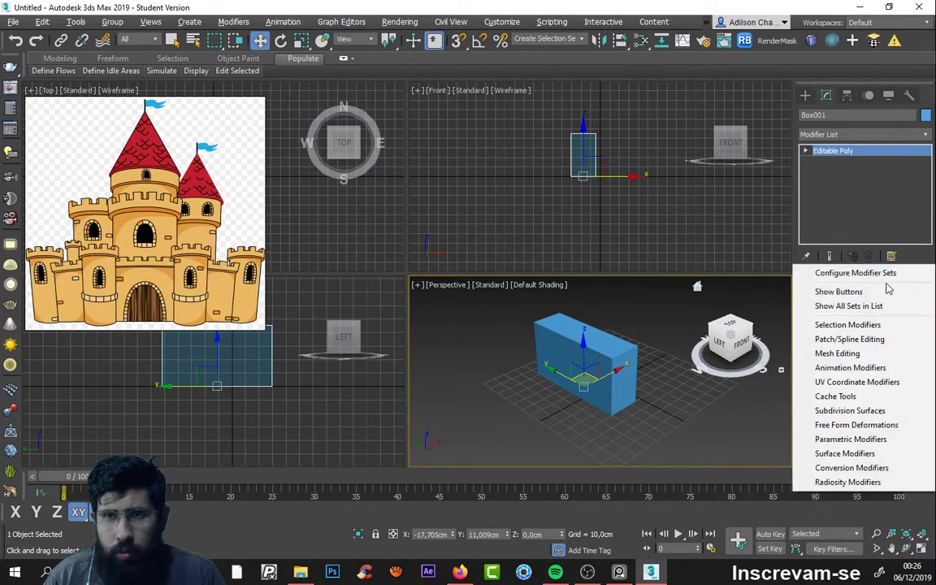
click(830, 292)
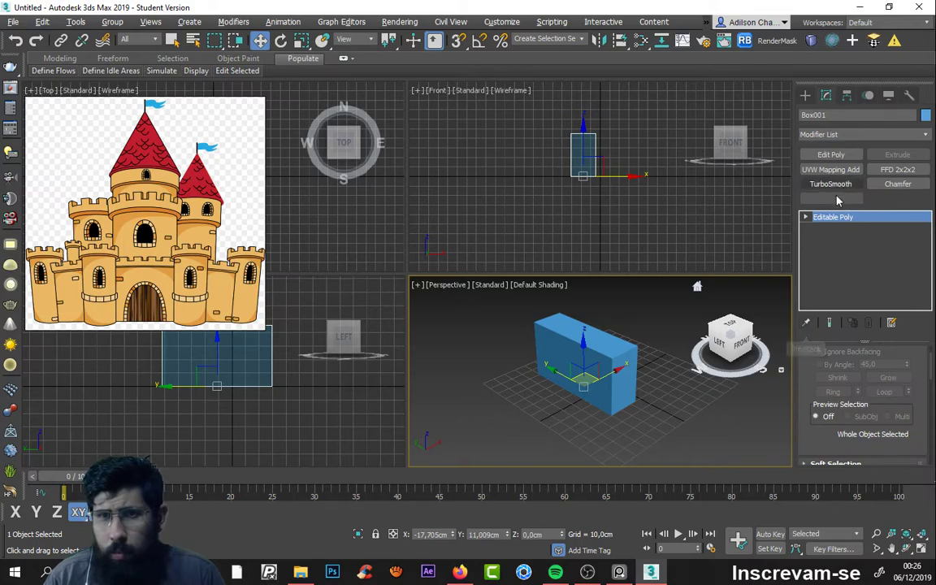
Step: Test the TurboSmooth button on Box001, then remove the modifier
click(609, 432)
click(626, 369)
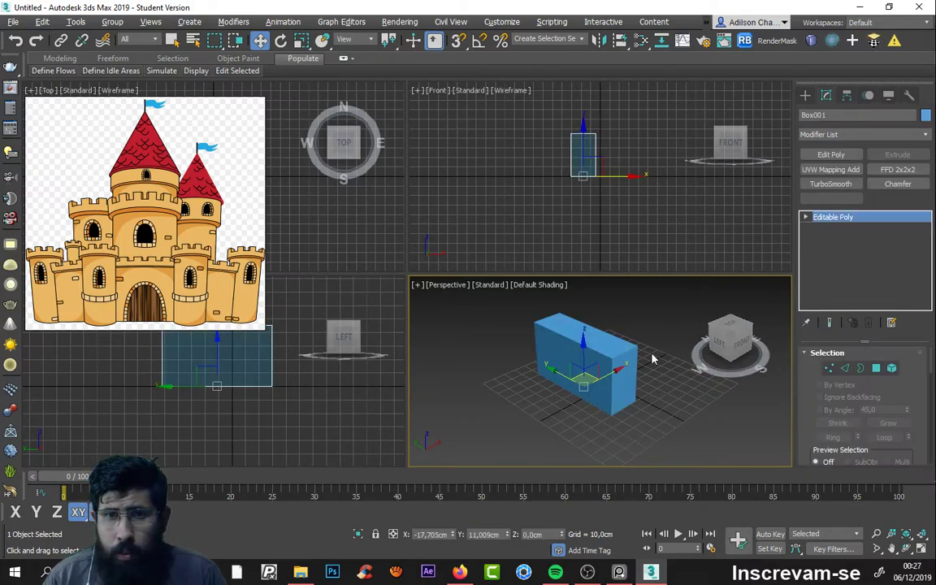
click(830, 184)
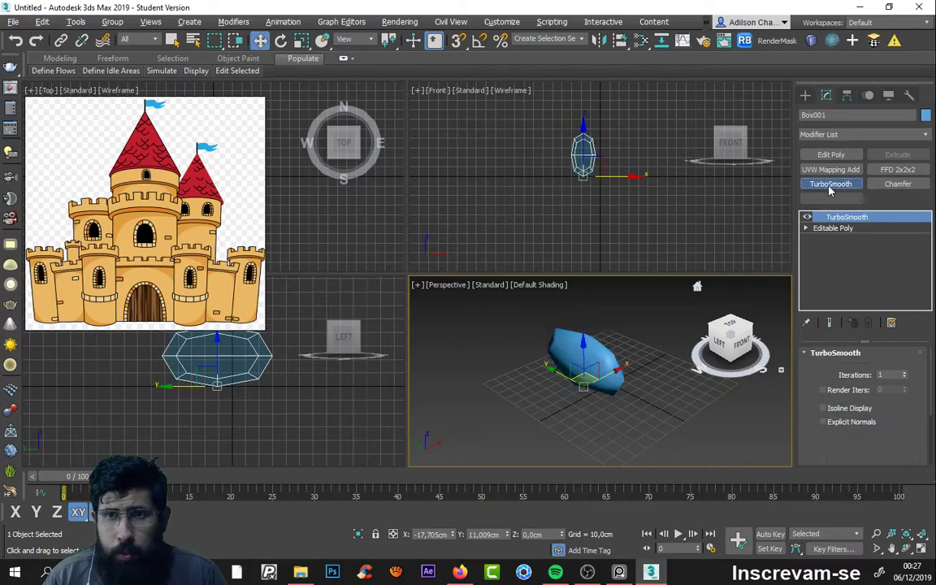
click(870, 323)
click(699, 404)
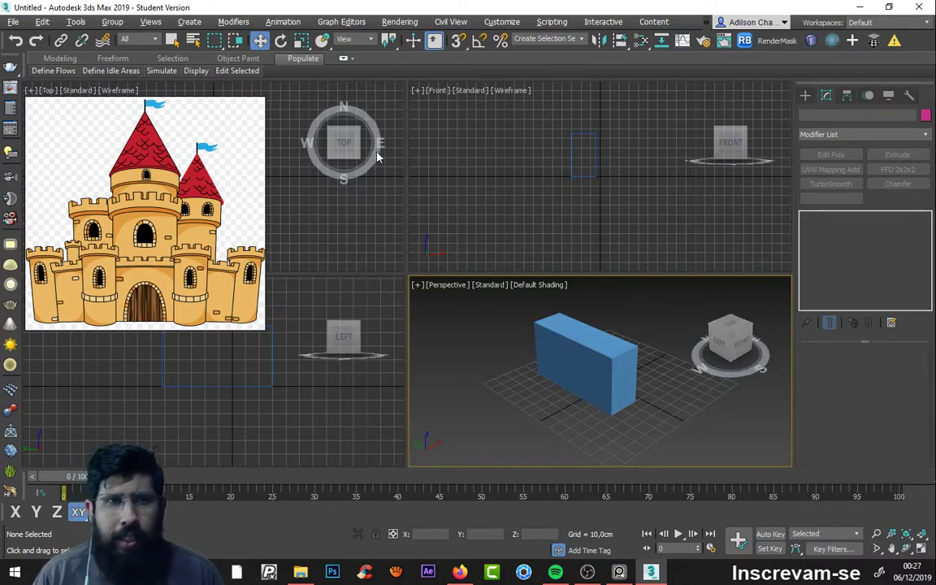
Step: Save As castle1.max in a new Model folder under Desktop > Aula 3ds Max > CASTELO CARTOON
click(13, 22)
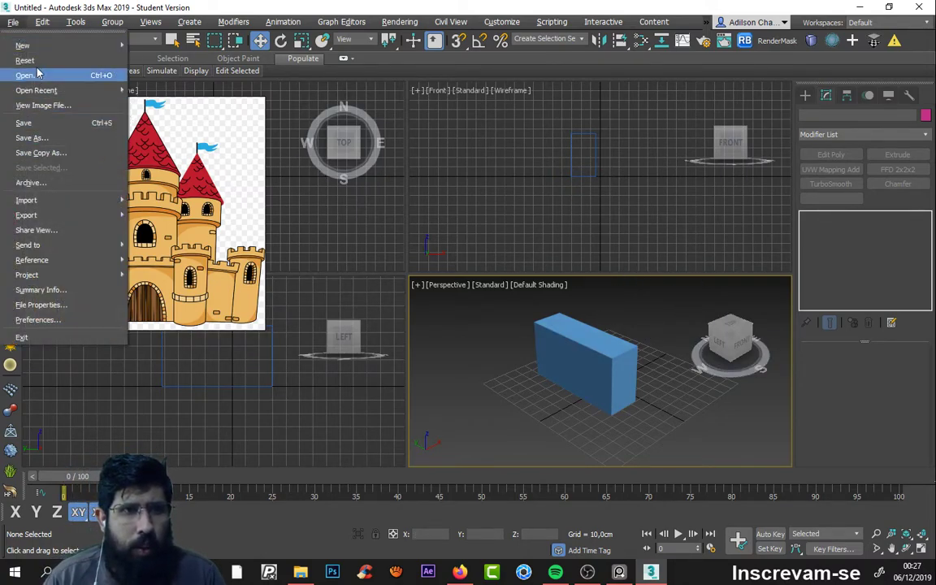
click(45, 137)
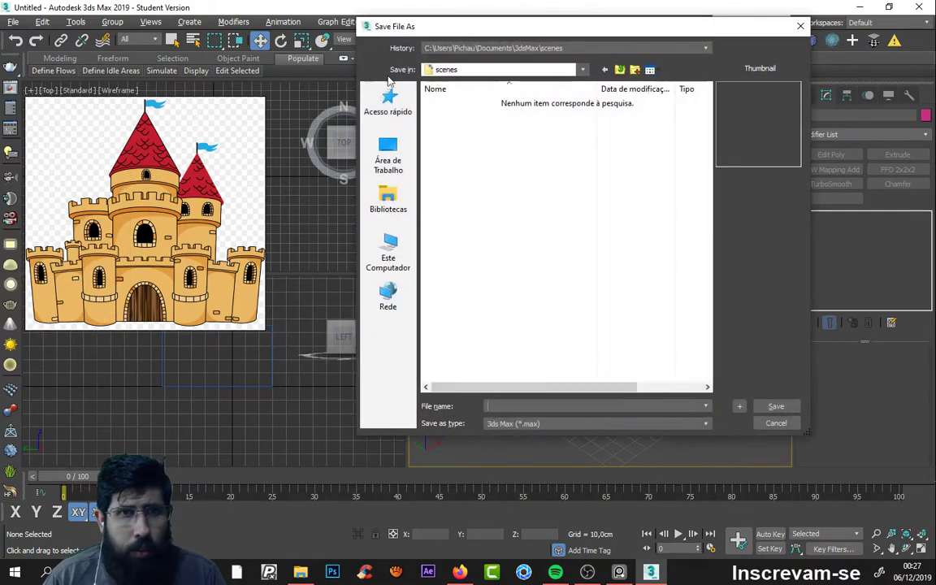
click(389, 154)
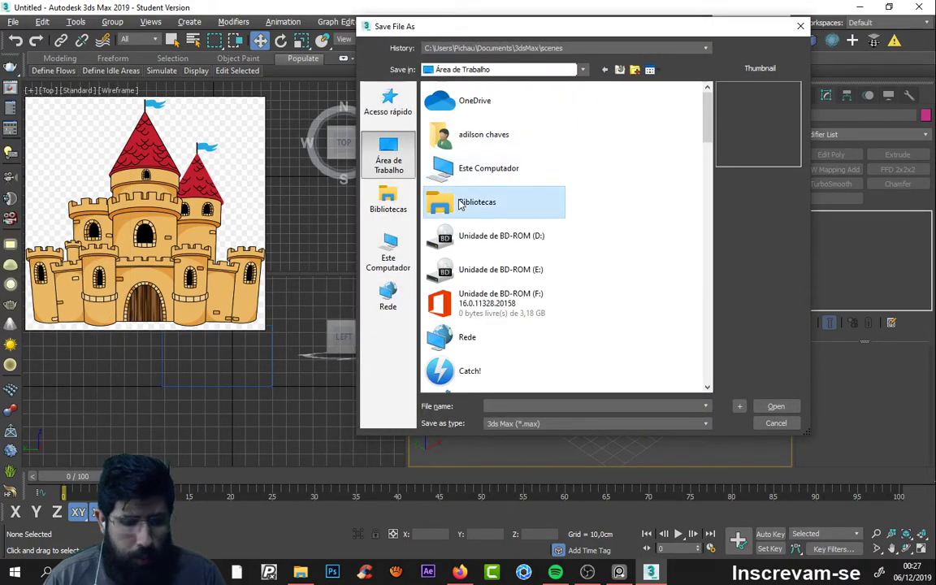
scroll(511, 199, down, 3)
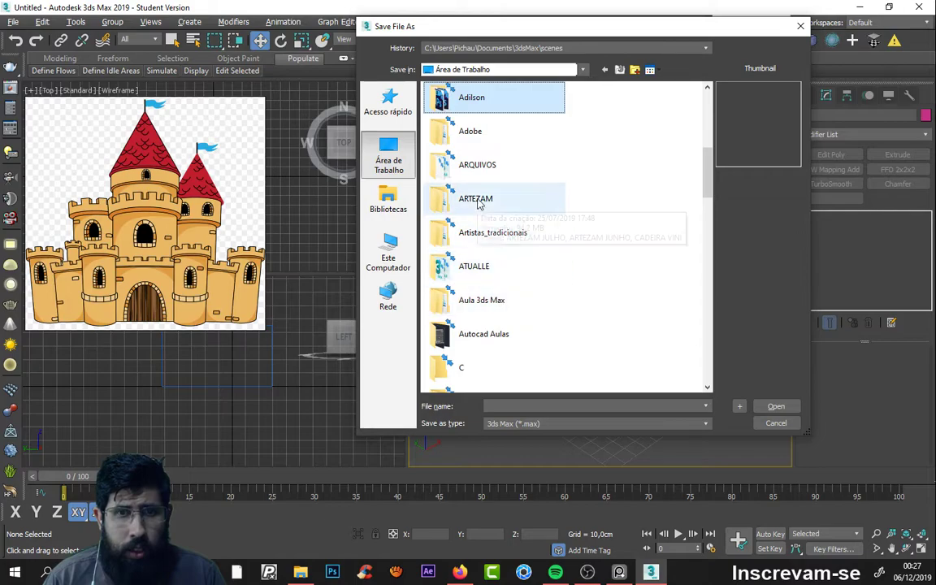
double_click(501, 302)
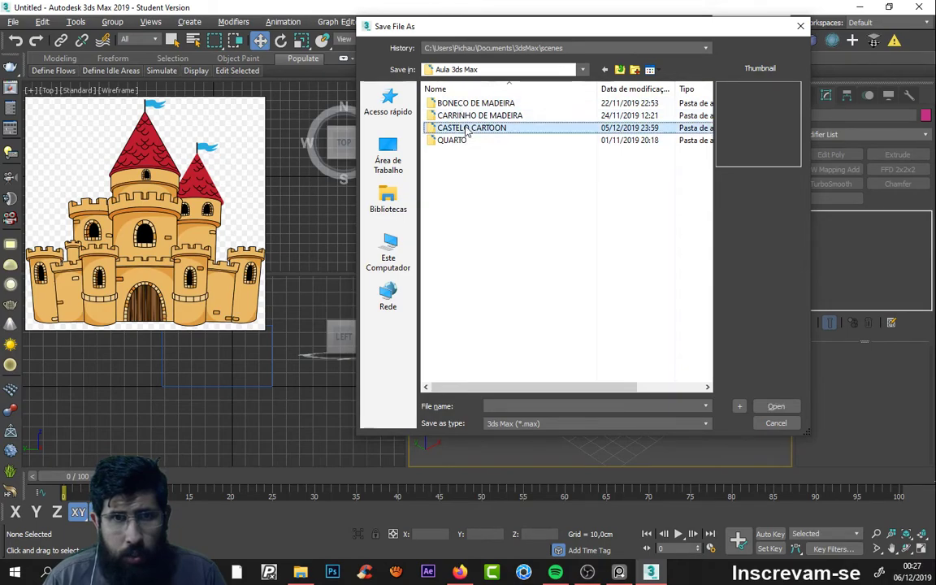
double_click(472, 128)
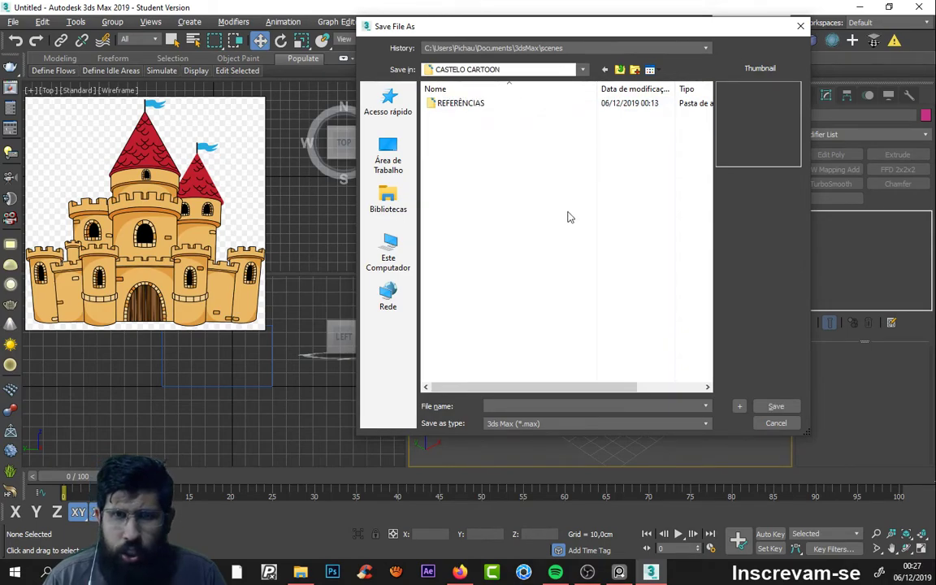
click(636, 69)
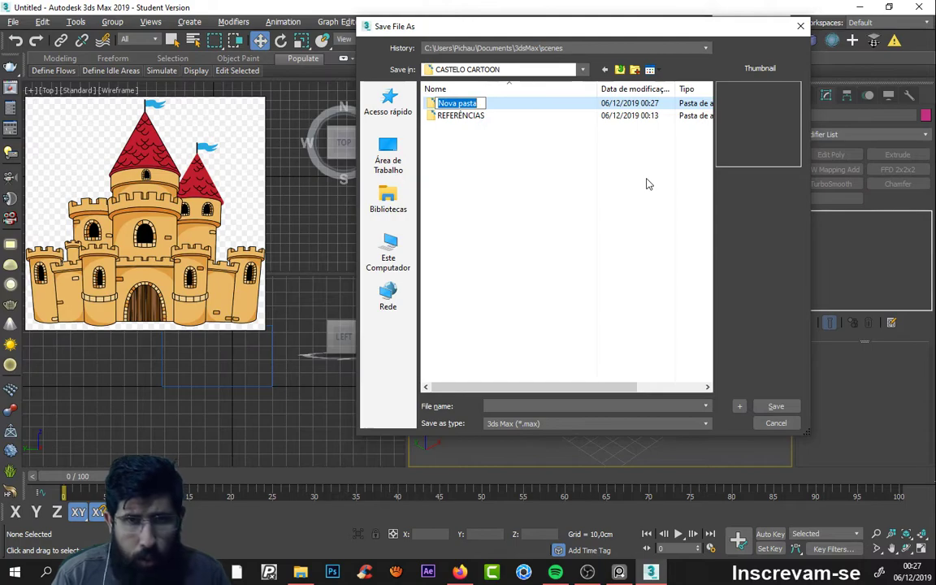
text(Model)
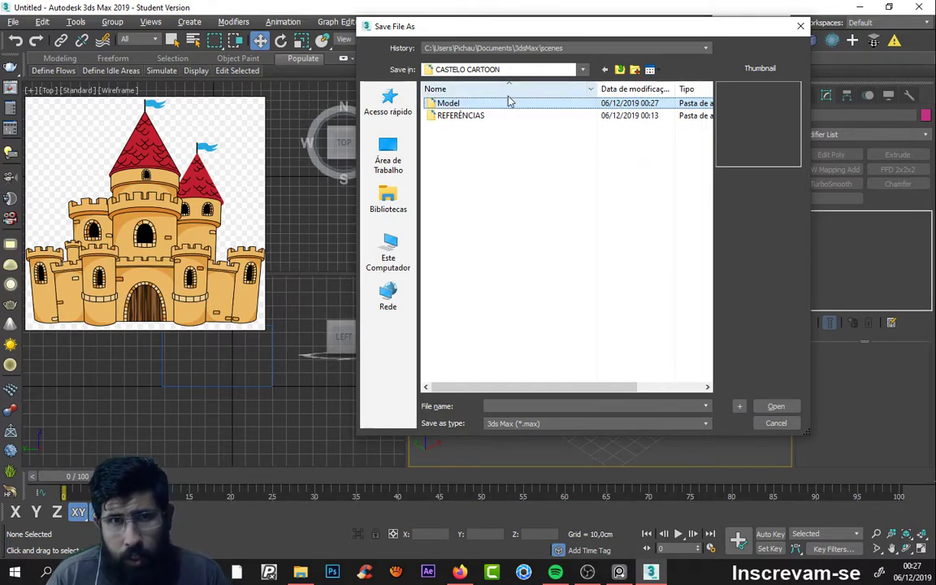
double_click(446, 104)
text(castle)
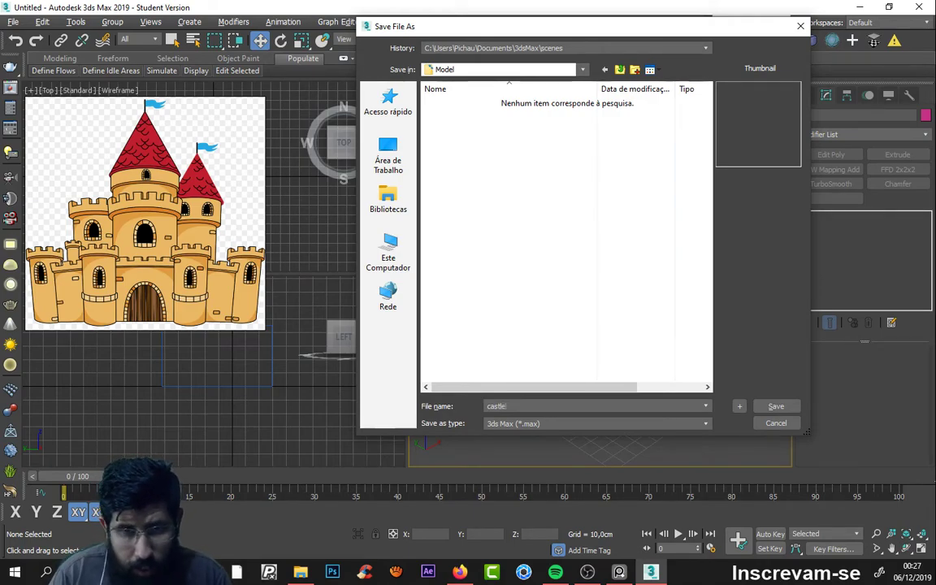
text(1)
key(Return)
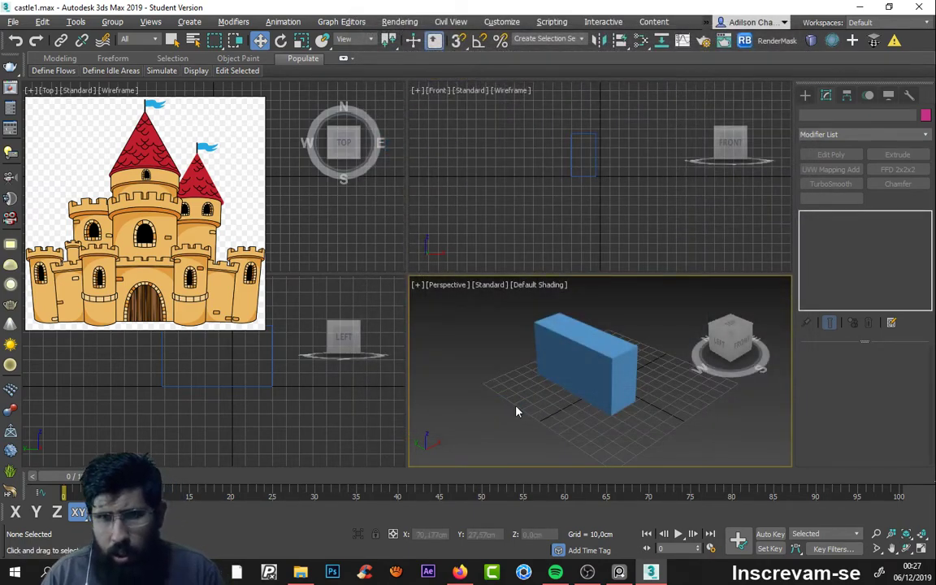
Step: Test the UVW Mapping Add button on Box001, then remove the modifier
click(608, 357)
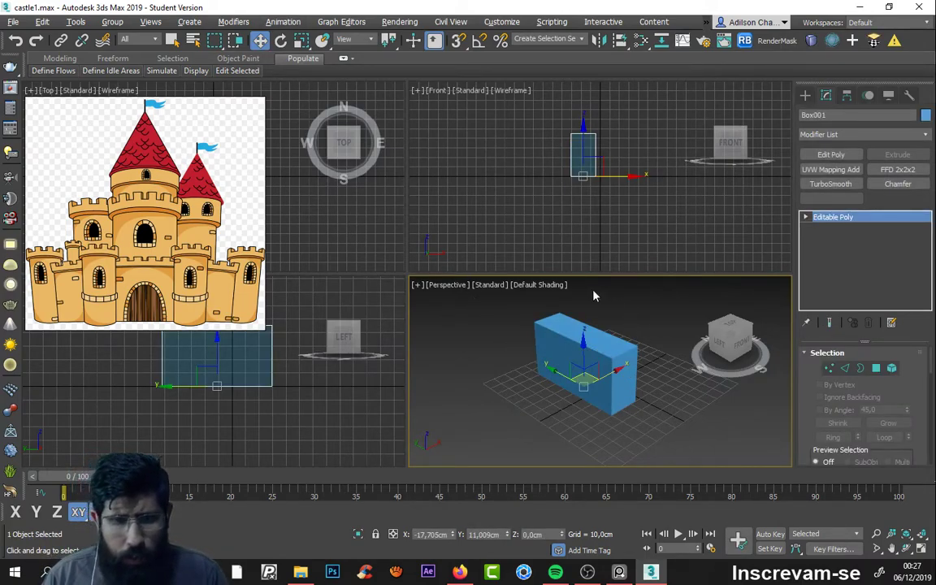
click(524, 412)
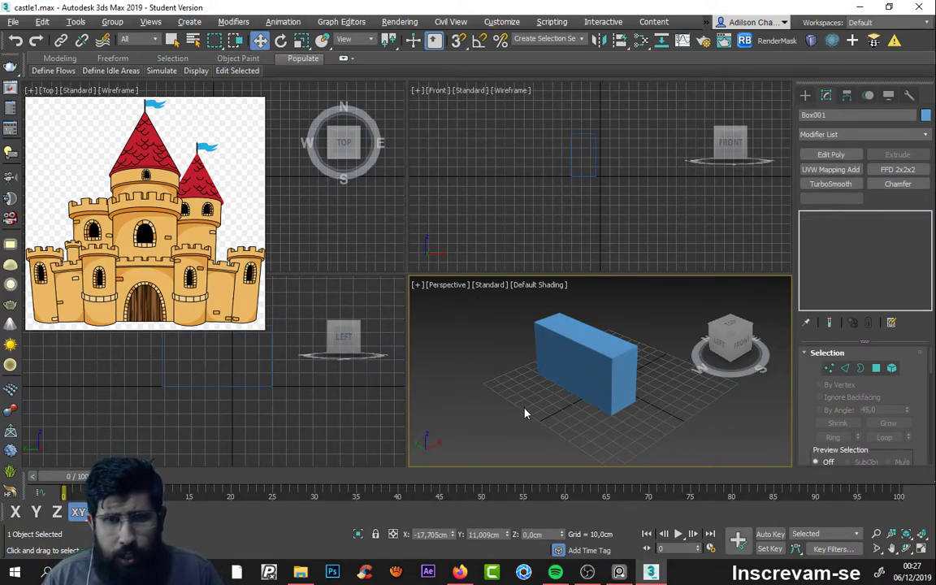
click(628, 342)
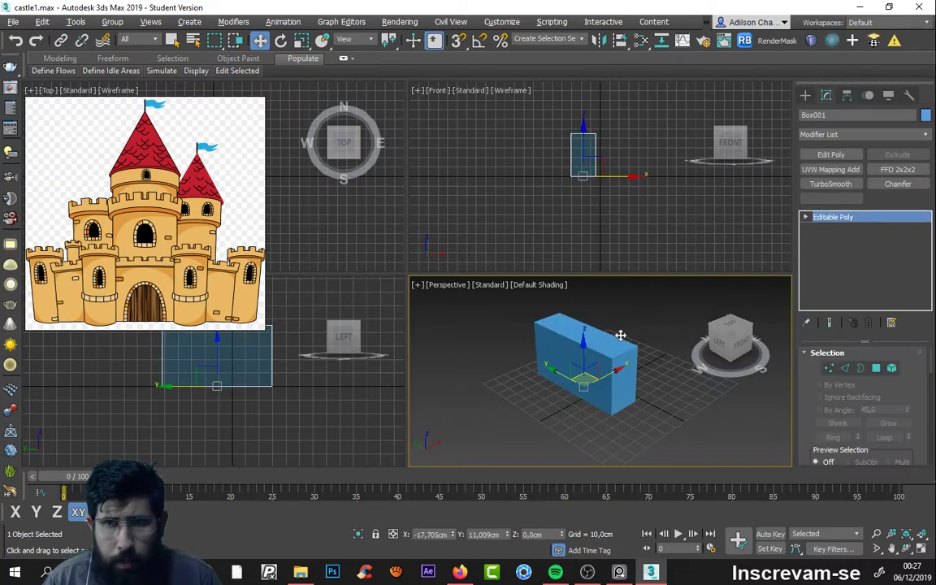
click(831, 169)
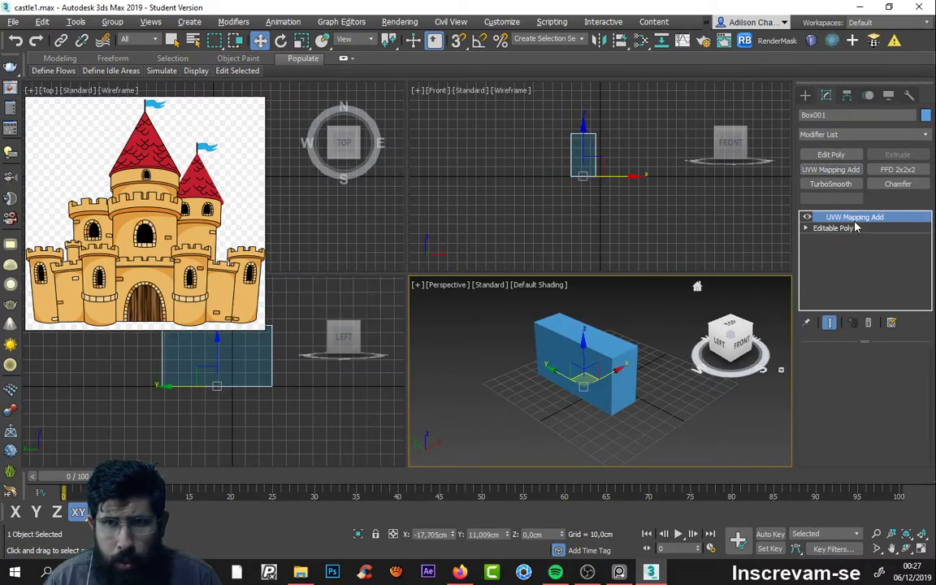
click(869, 323)
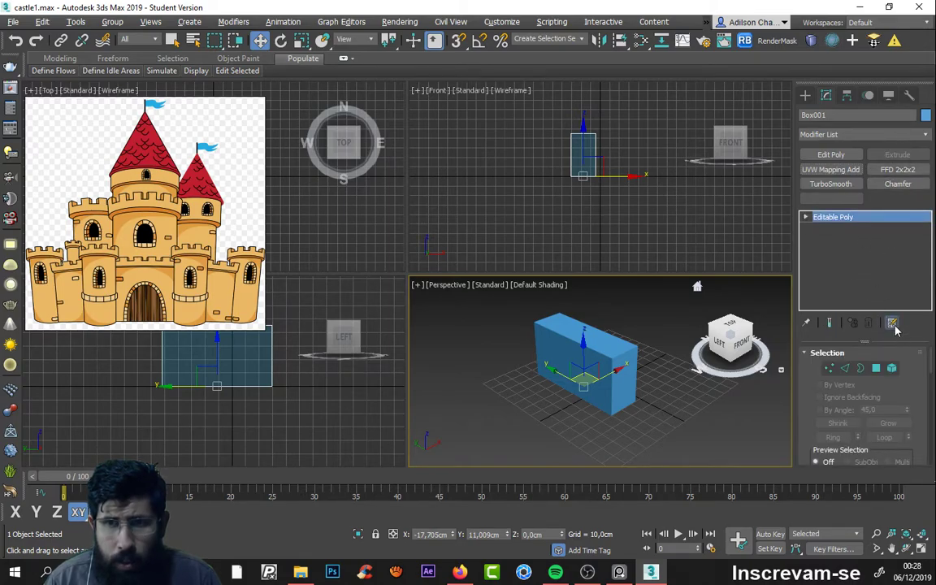
Step: Remove UVW Mapping Add from the custom modifier set
click(892, 322)
click(817, 336)
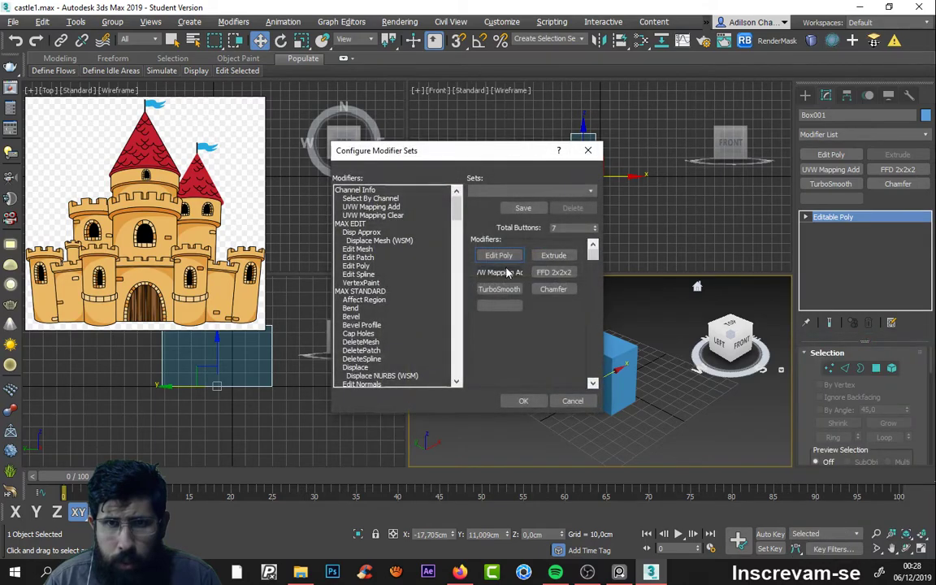
drag(509, 279, 439, 288)
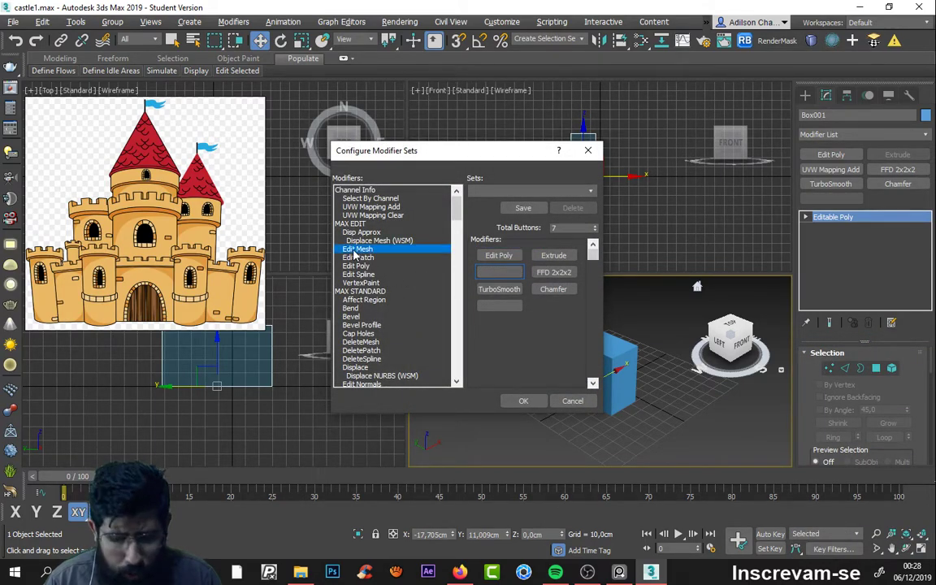
Step: Put UVW Map into the empty button slot and confirm the modifier set
scroll(382, 254, down, 5)
scroll(402, 259, down, 5)
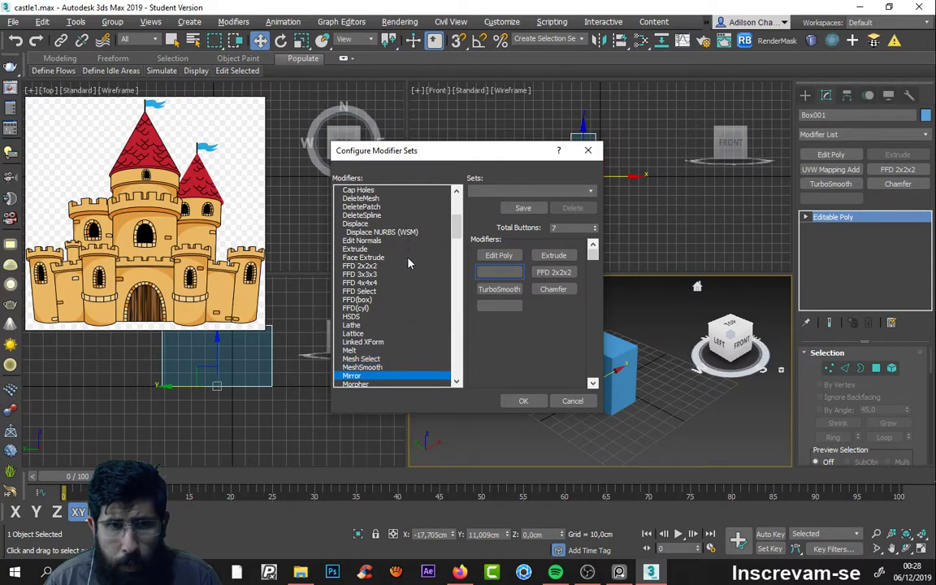
scroll(409, 263, down, 5)
scroll(409, 263, down, 3)
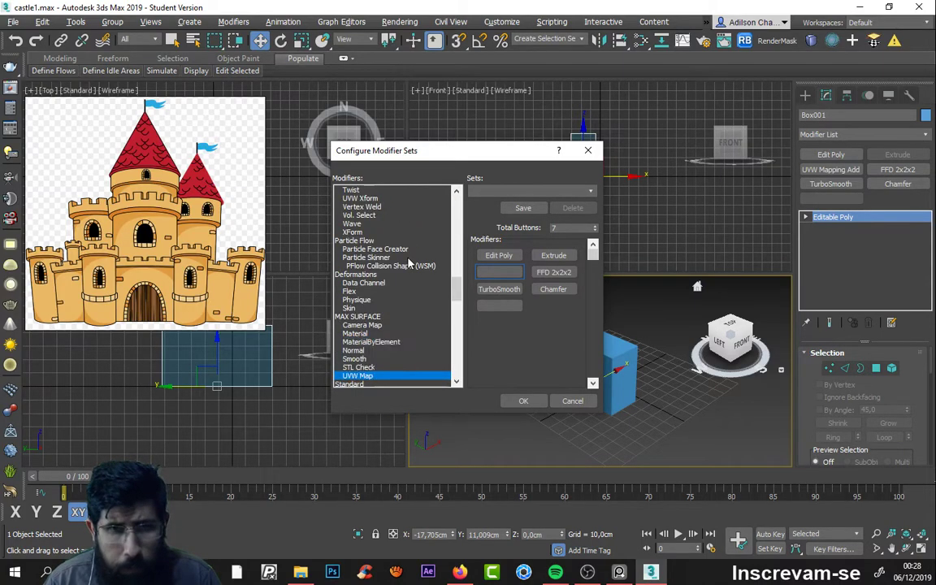
scroll(409, 262, down, 3)
scroll(409, 262, down, 5)
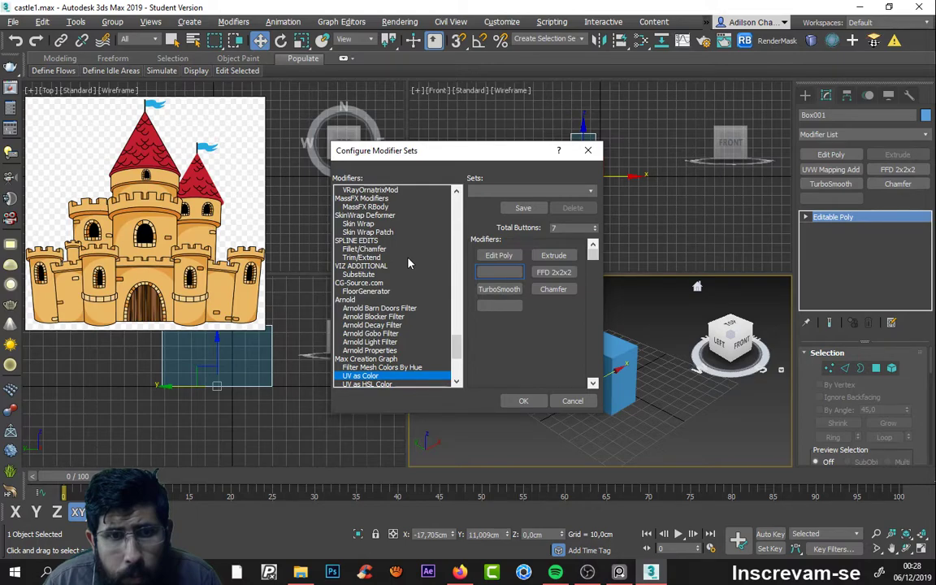
key(Down)
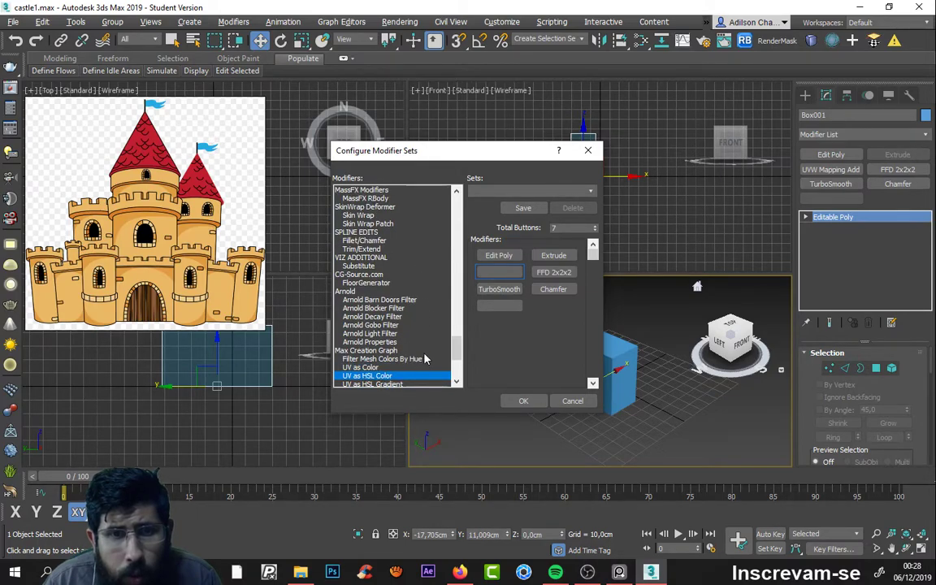
key(Home)
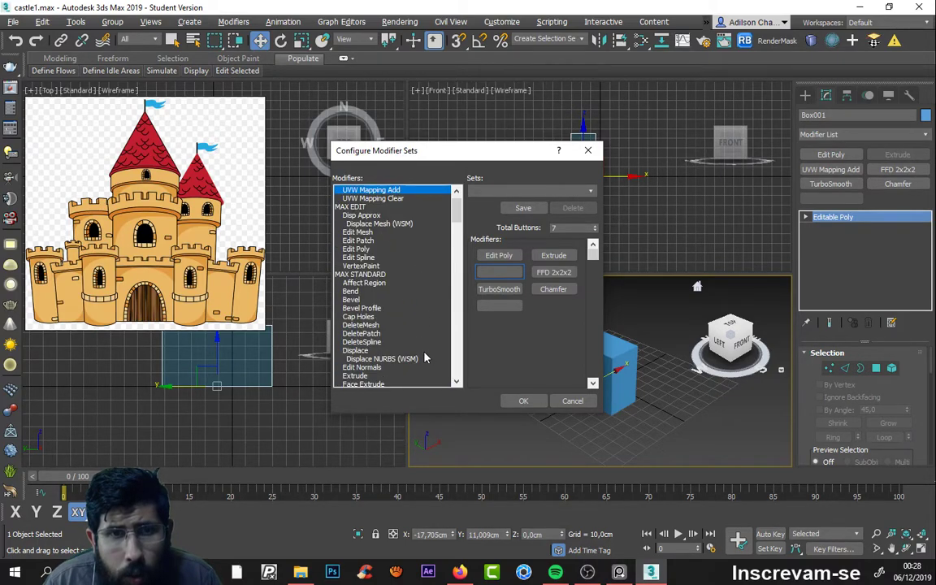
key(u)
key(u)
key(u)
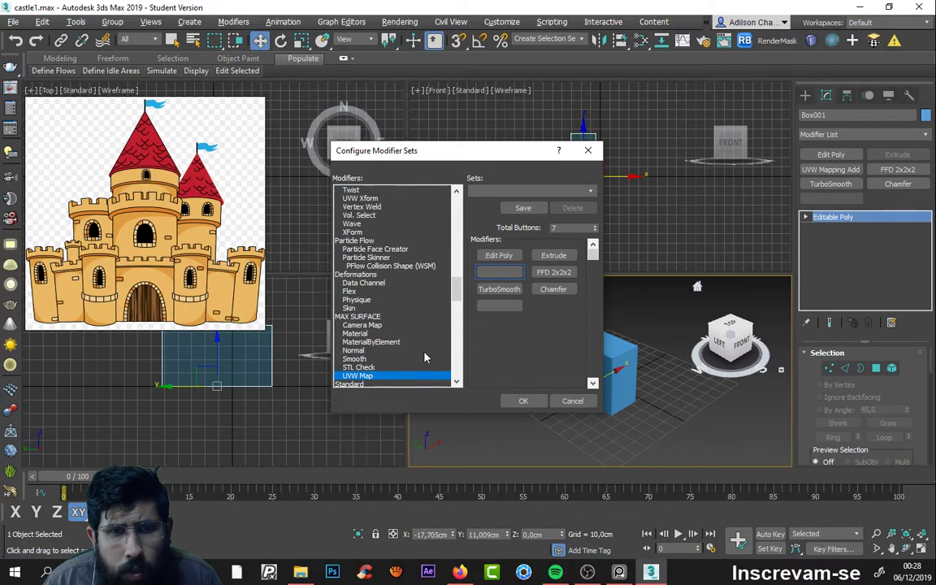
drag(365, 376, 499, 273)
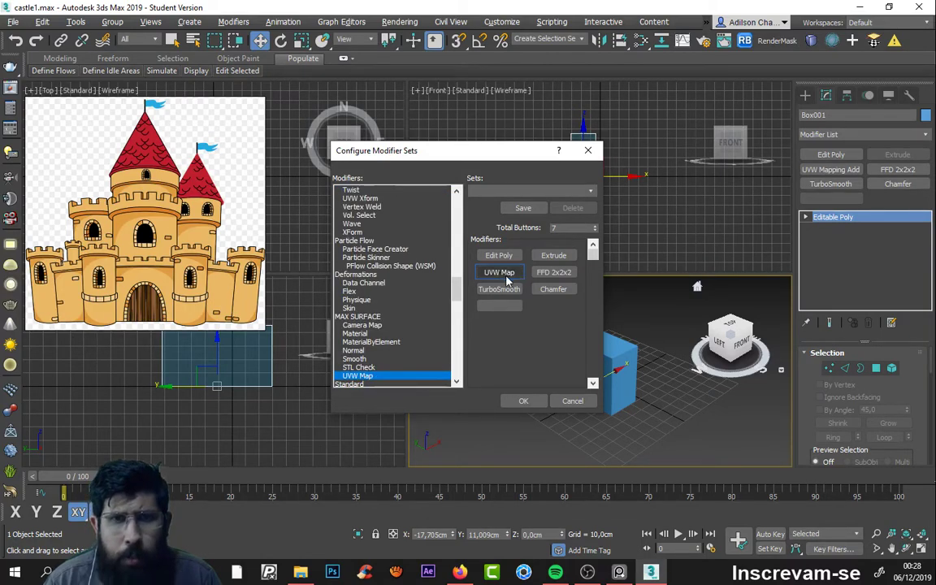
click(523, 402)
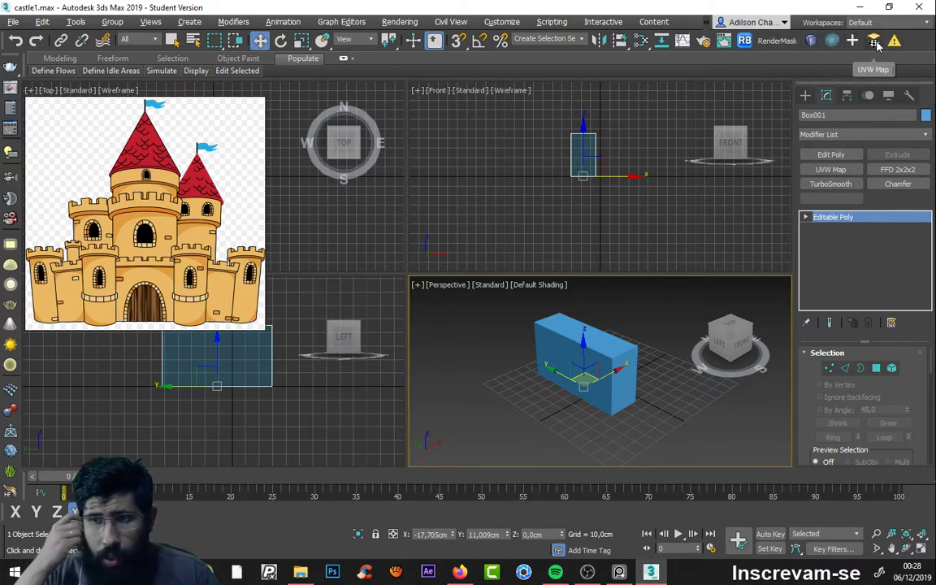
mouse_move(875, 41)
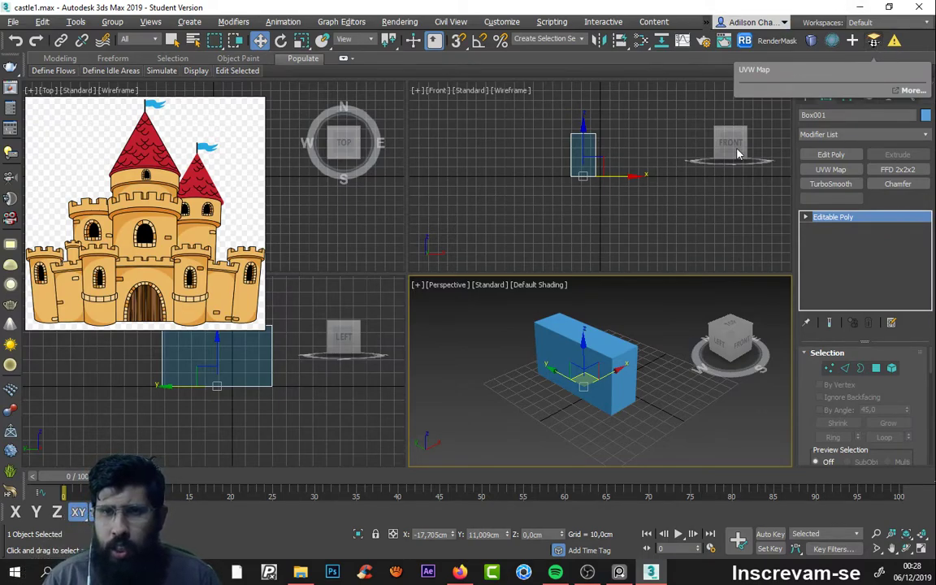
click(699, 230)
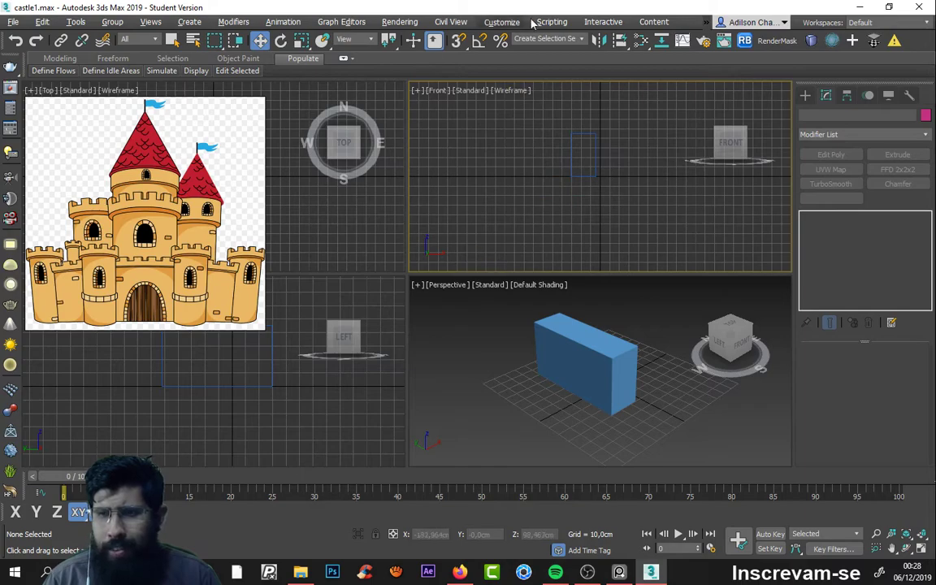
click(501, 22)
click(502, 22)
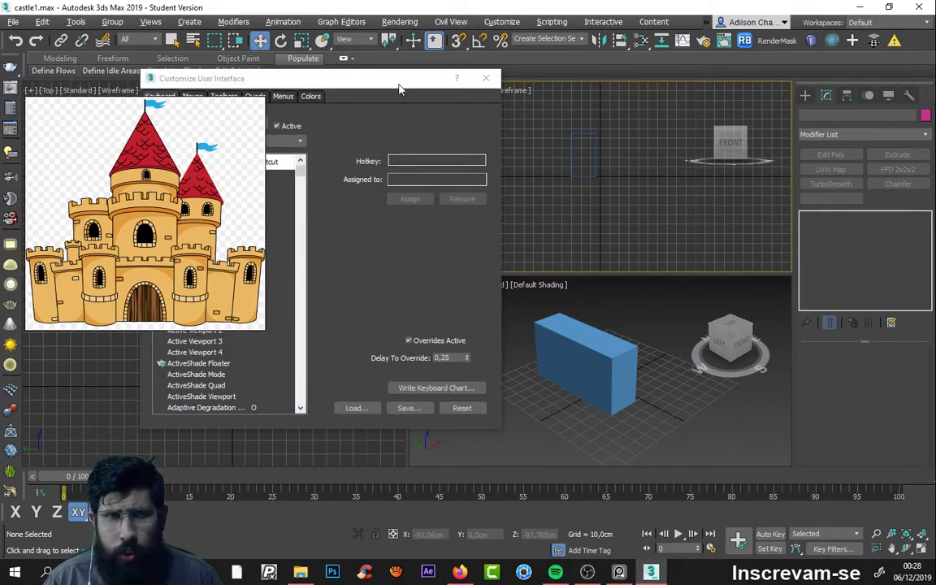
drag(571, 71, 604, 61)
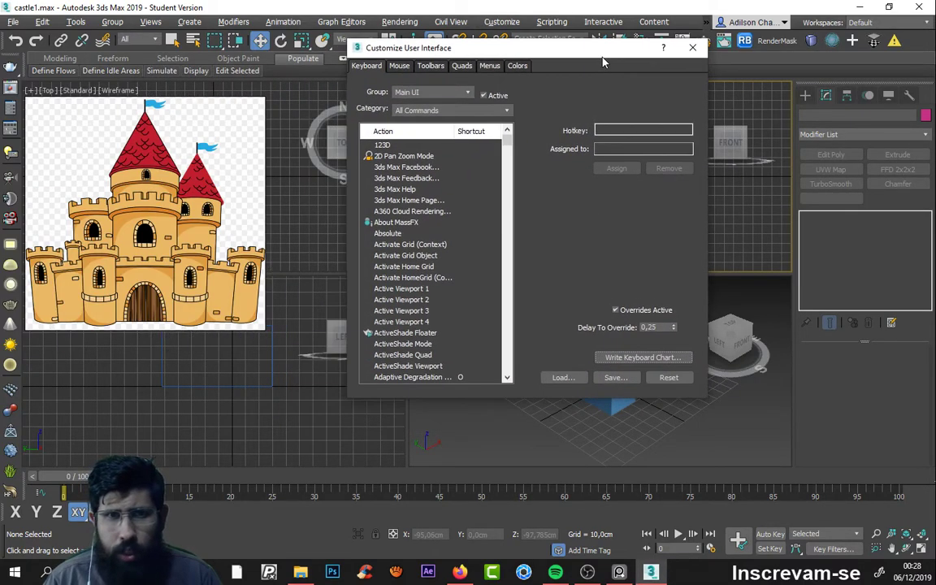
click(433, 65)
click(409, 233)
text(s)
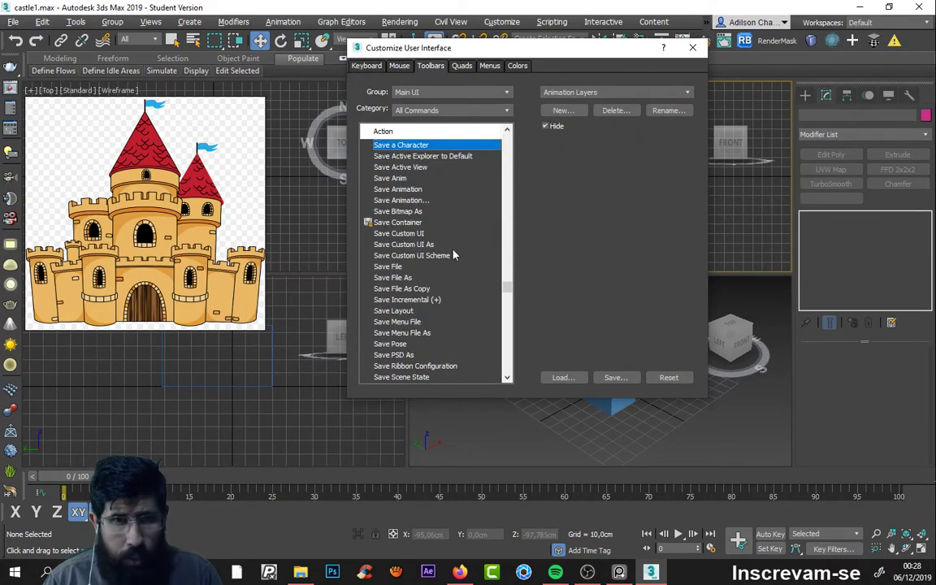
key(Down)
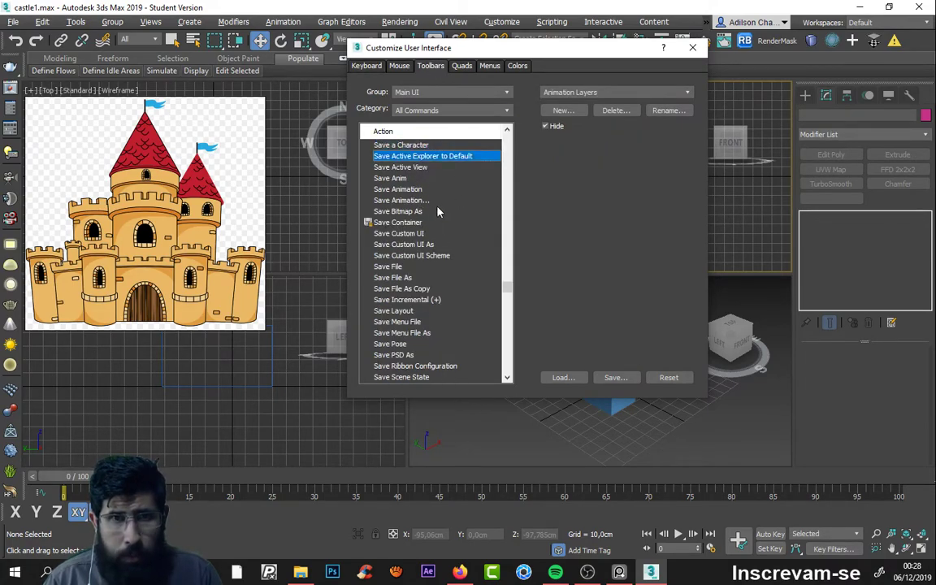
key(Down)
key(Down)
key(Down)
key(Down)
key(Down)
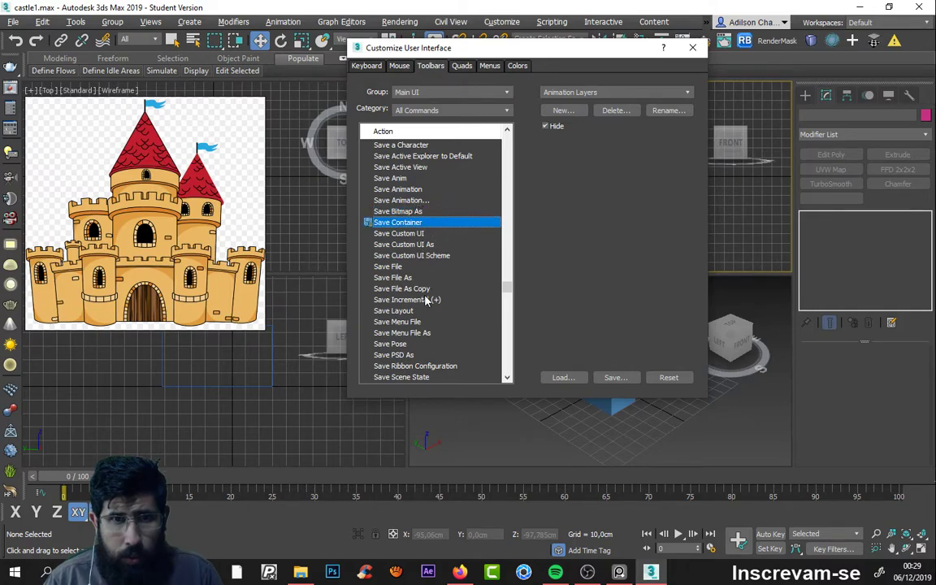
click(692, 47)
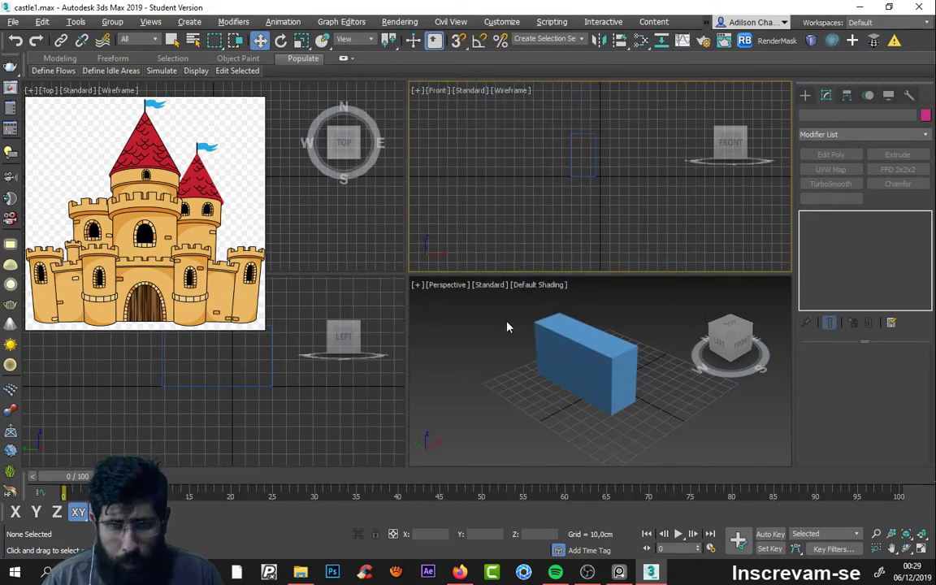
Step: Save castle02.max with the Save Incremental button, check it in Save As, then cancel
click(488, 345)
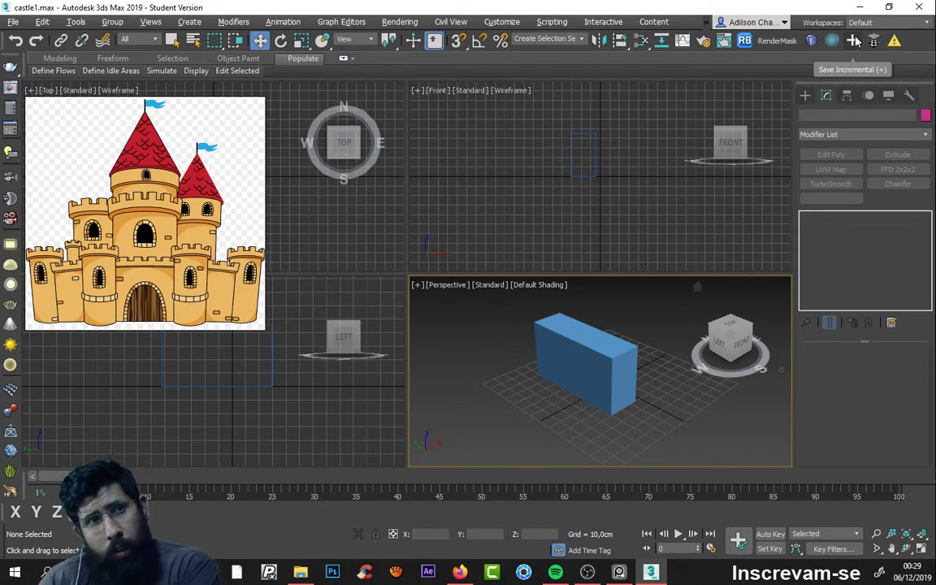
click(855, 41)
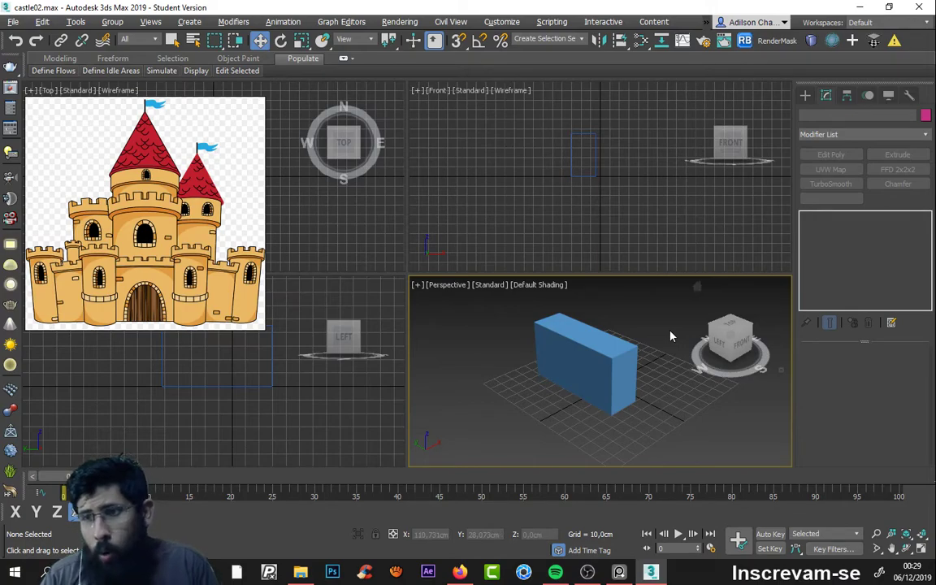
click(16, 22)
click(38, 136)
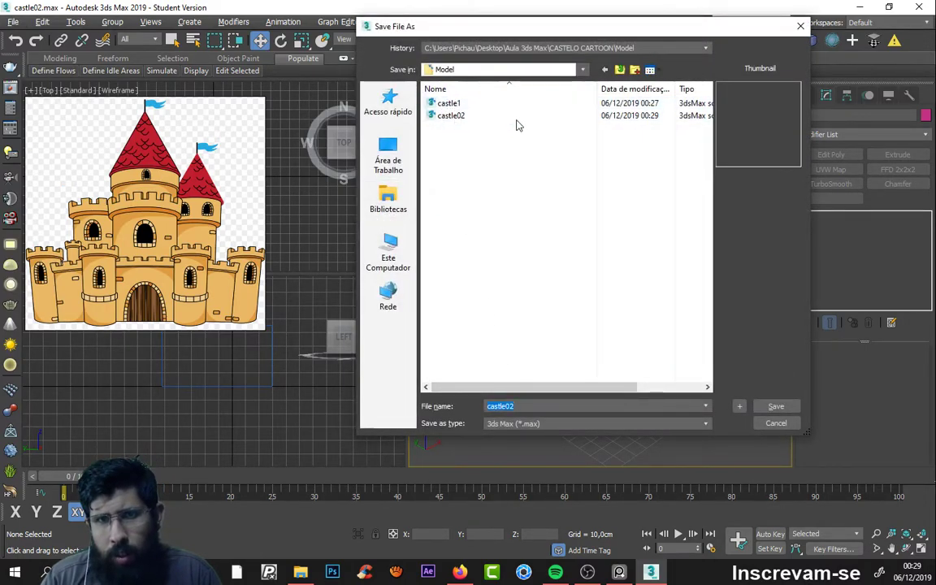
click(801, 26)
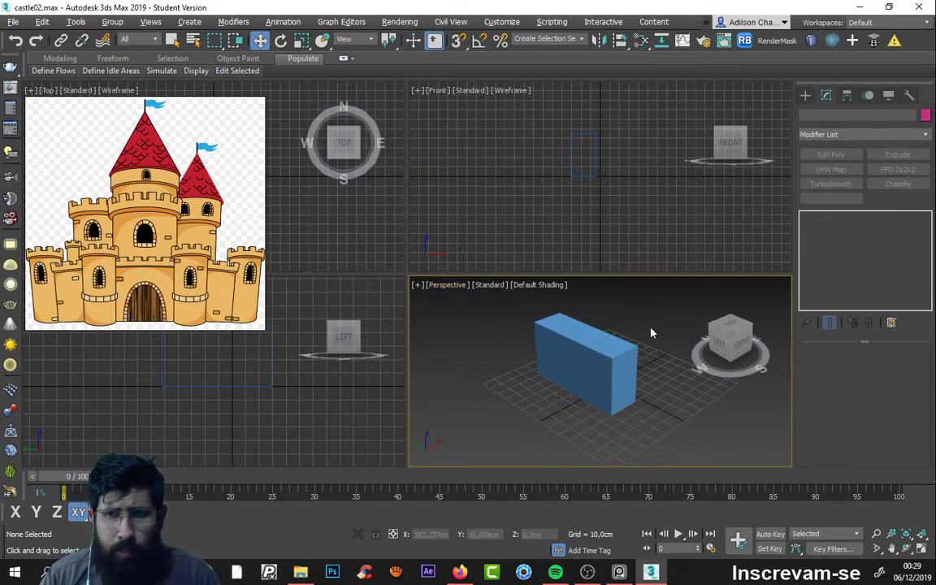
Step: Select the blue Box001 and delete it from the scene
click(553, 333)
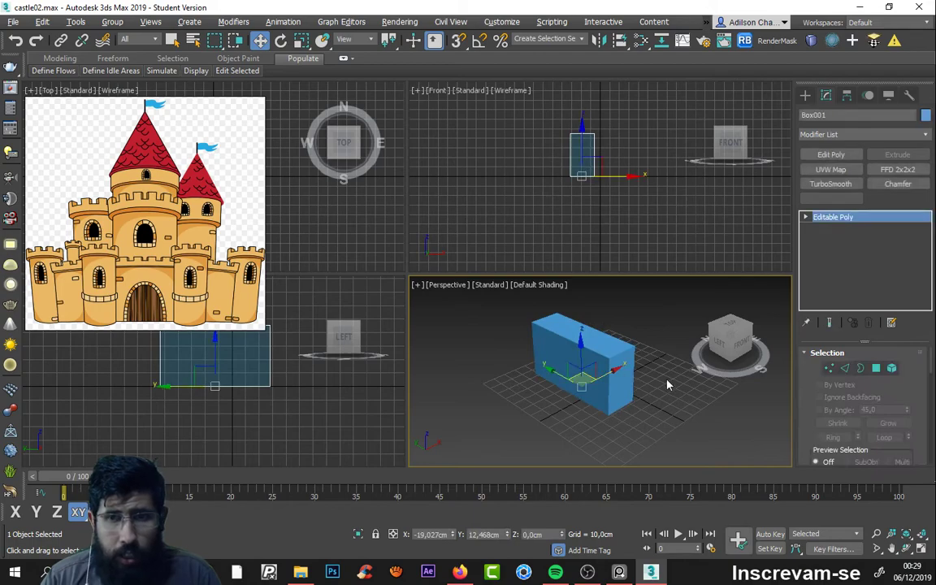
click(648, 414)
click(543, 335)
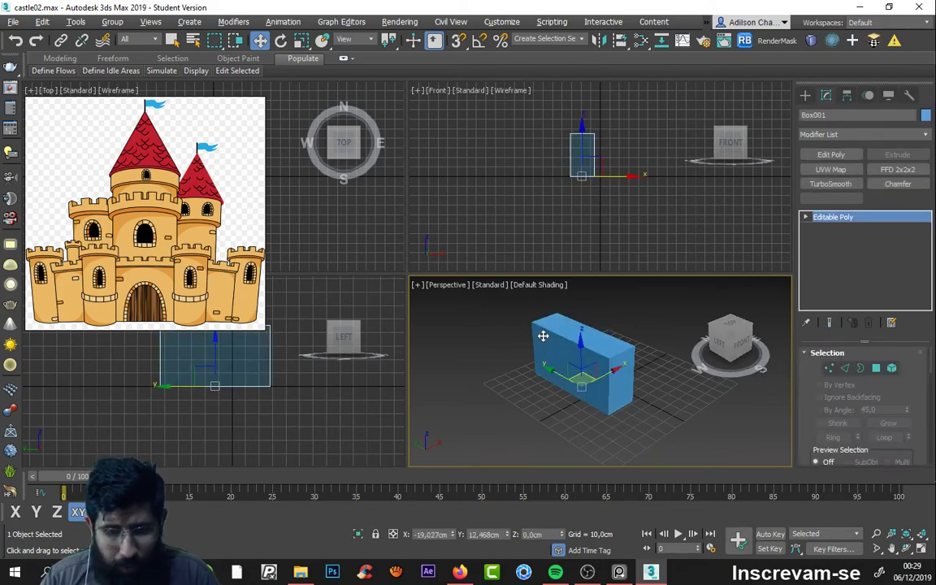
key(Delete)
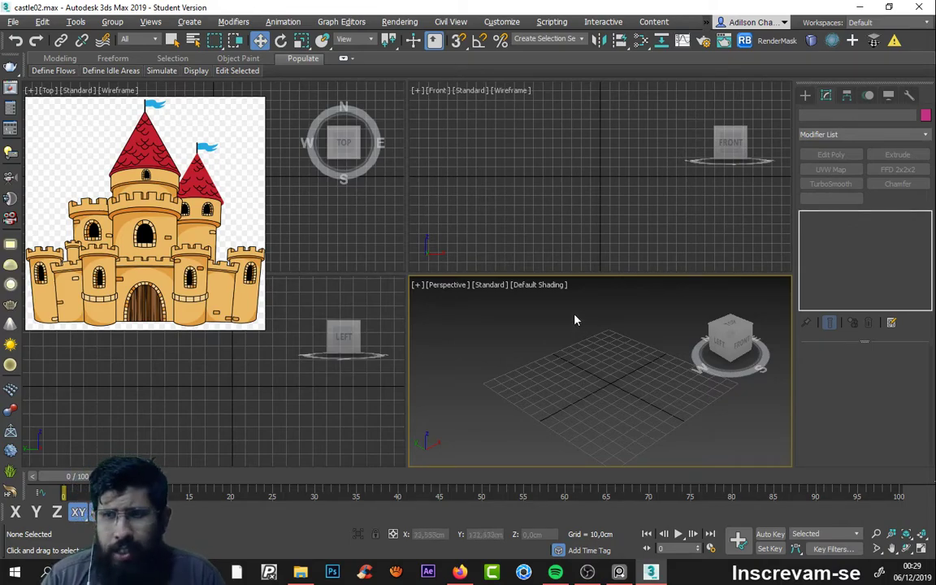
Step: Maximize the Perspective viewport and zoom out to see the whole empty scene
key(alt+w)
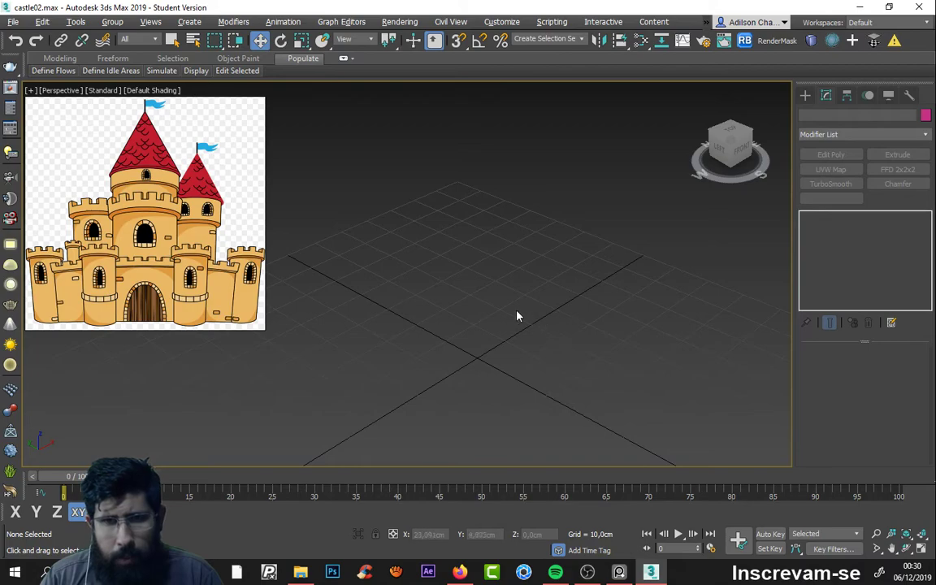
scroll(488, 313, down, 3)
scroll(440, 307, down, 2)
scroll(447, 305, down, 2)
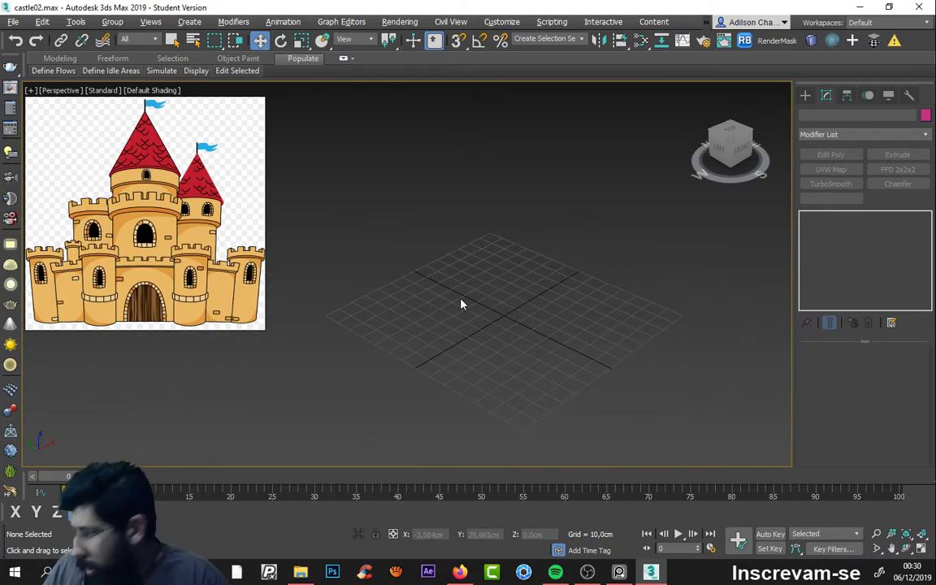
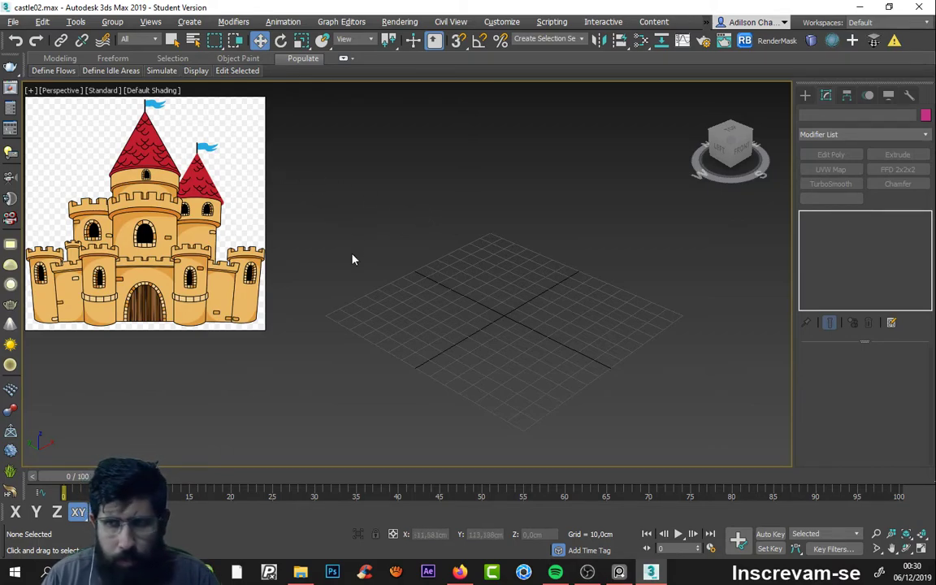
Step: Show the Standard Primitives list in the Create panel
click(808, 95)
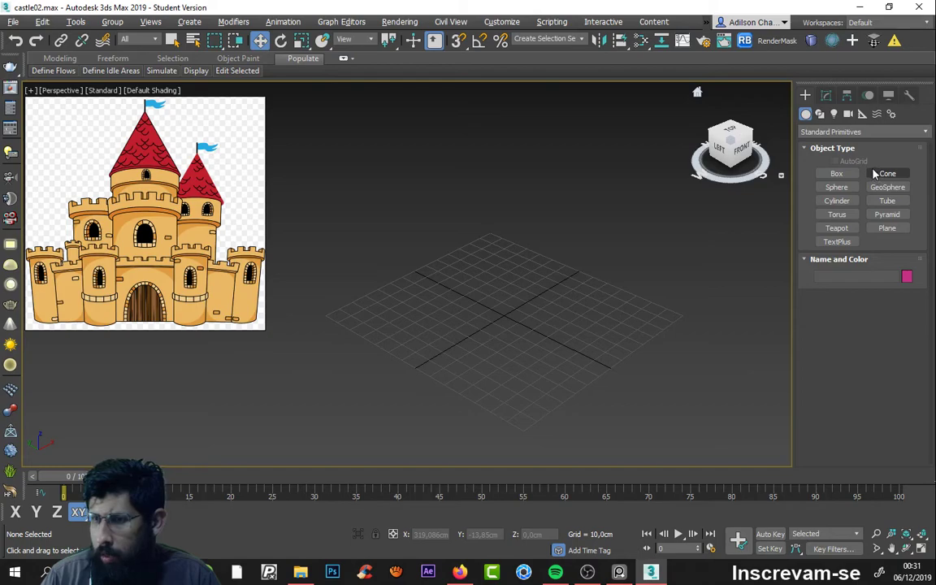
Step: Draw a cylinder at the grid centre, about 23 cm radius and 105 cm tall
click(837, 201)
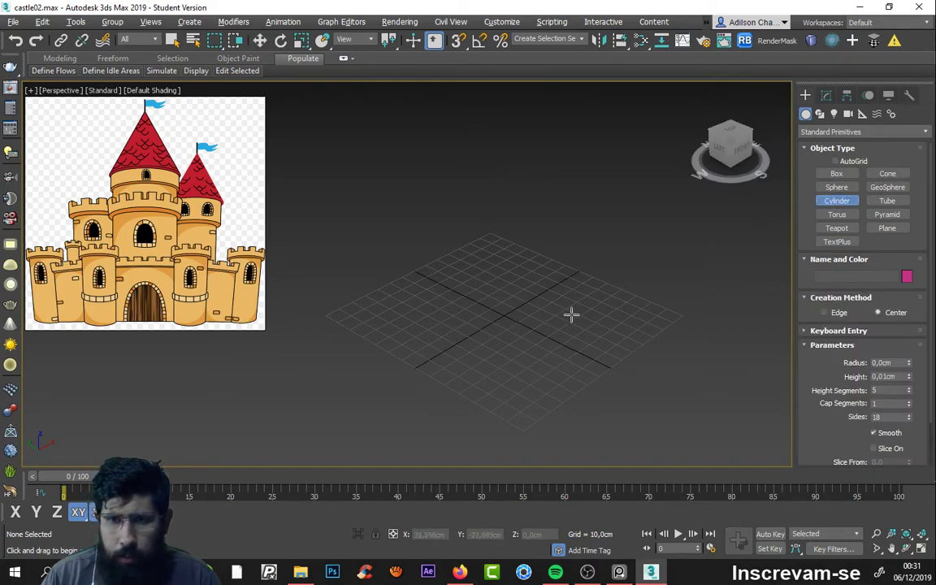
middle_drag(518, 334, 539, 300)
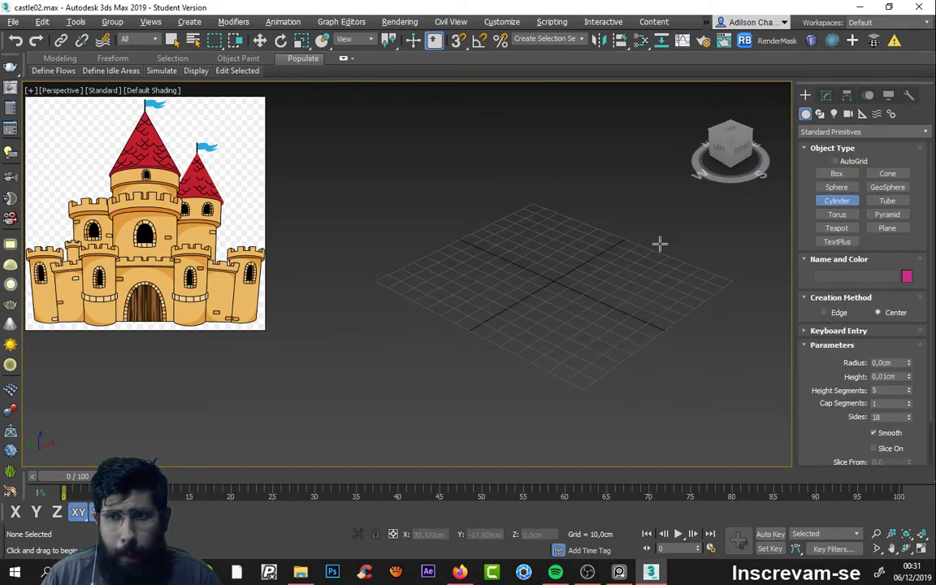
middle_drag(610, 236, 548, 232)
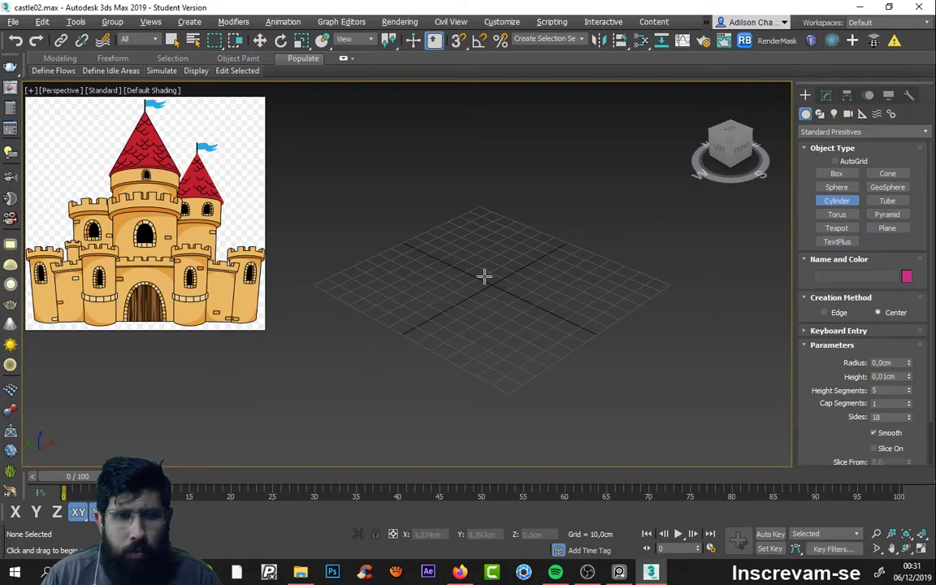
middle_drag(485, 276, 496, 266)
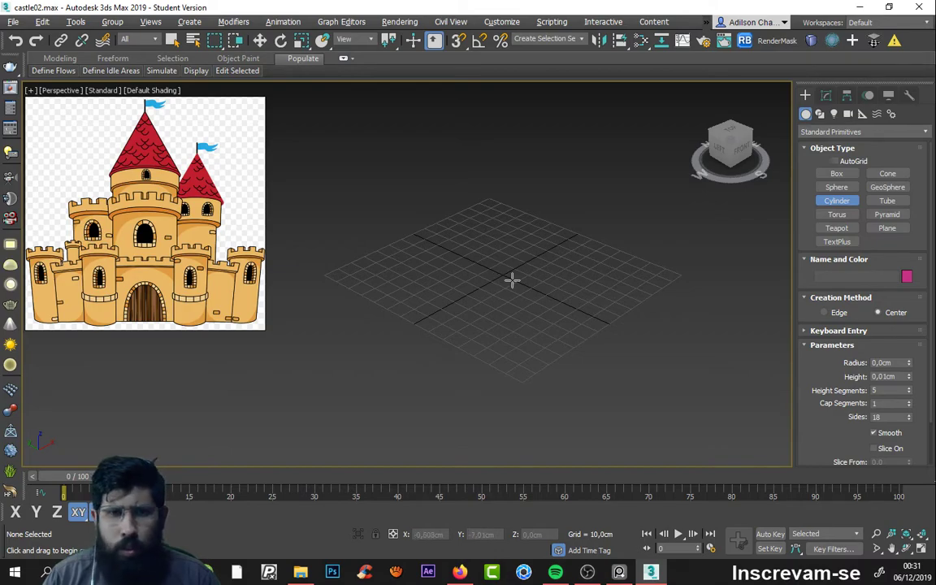
middle_drag(533, 274, 570, 266)
drag(541, 265, 574, 277)
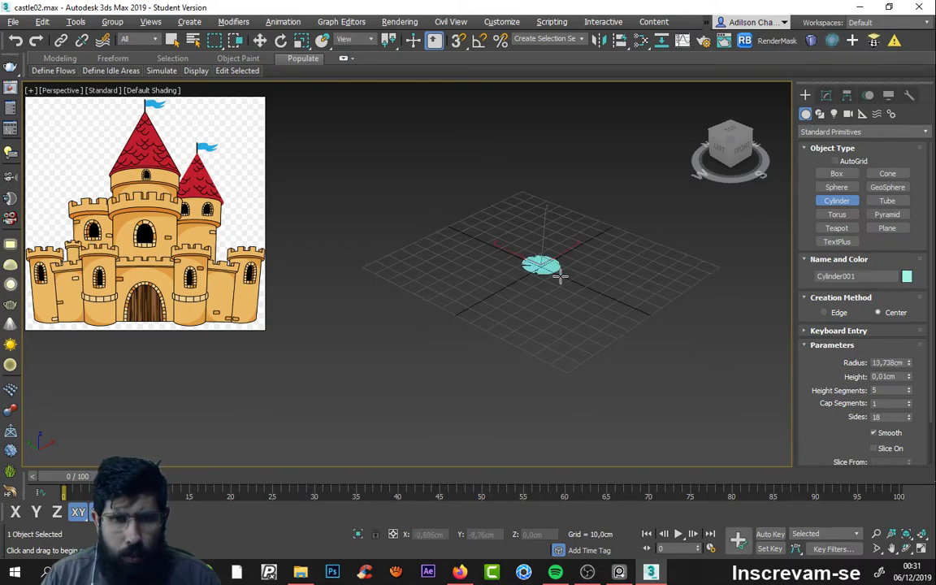
middle_drag(566, 144, 560, 223)
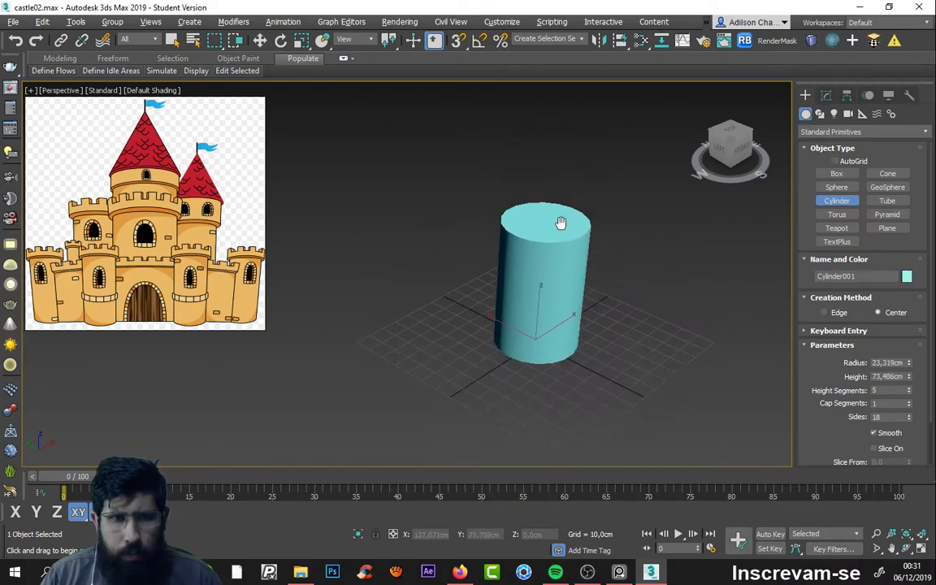
middle_drag(573, 127, 567, 191)
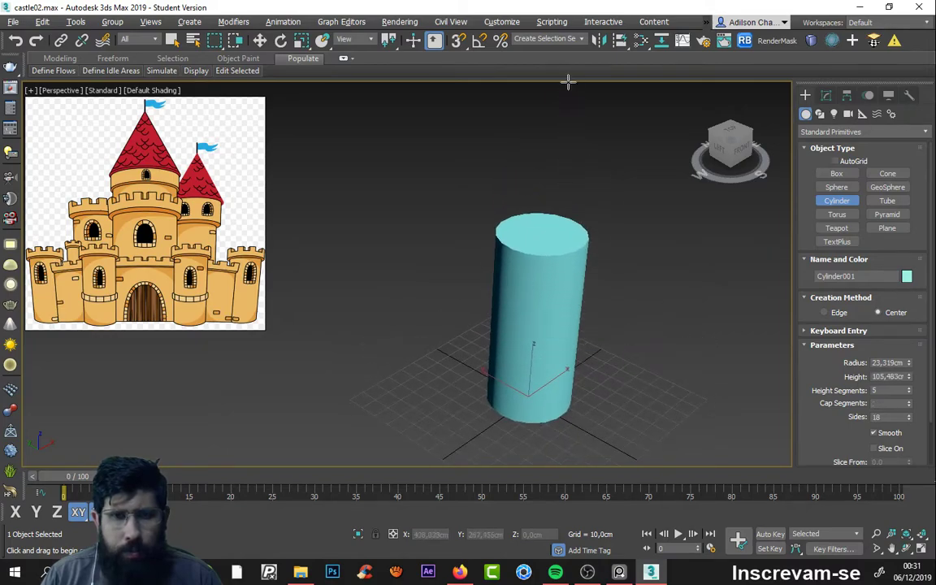
Step: Switch to the Move tool and orbit the view around the new cylinder
click(259, 40)
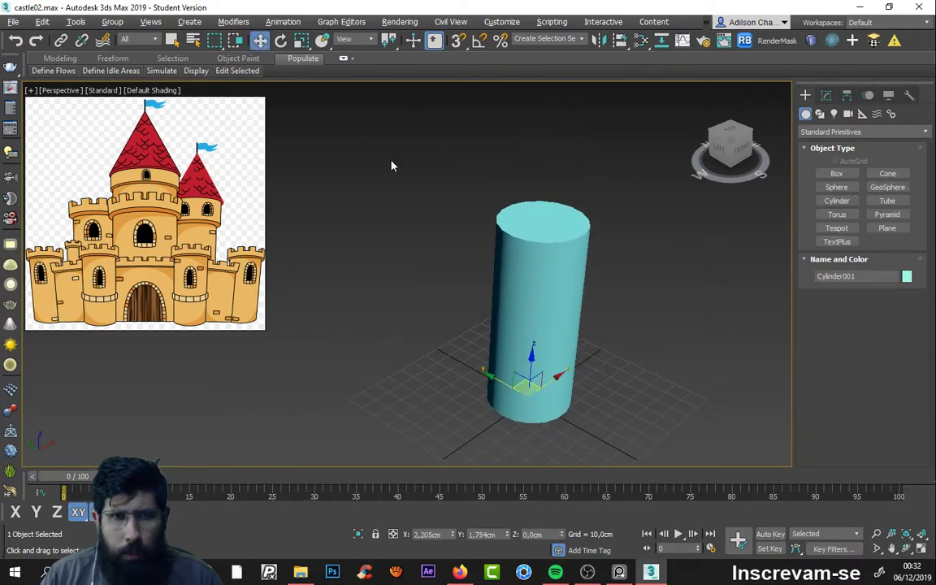
scroll(495, 220, down, 4)
scroll(508, 235, up, 3)
scroll(484, 250, up, 1)
mouse_move(485, 249)
alt+middle_down()
mouse_move(529, 247)
mouse_move(443, 241)
mouse_move(483, 242)
alt+middle_up()
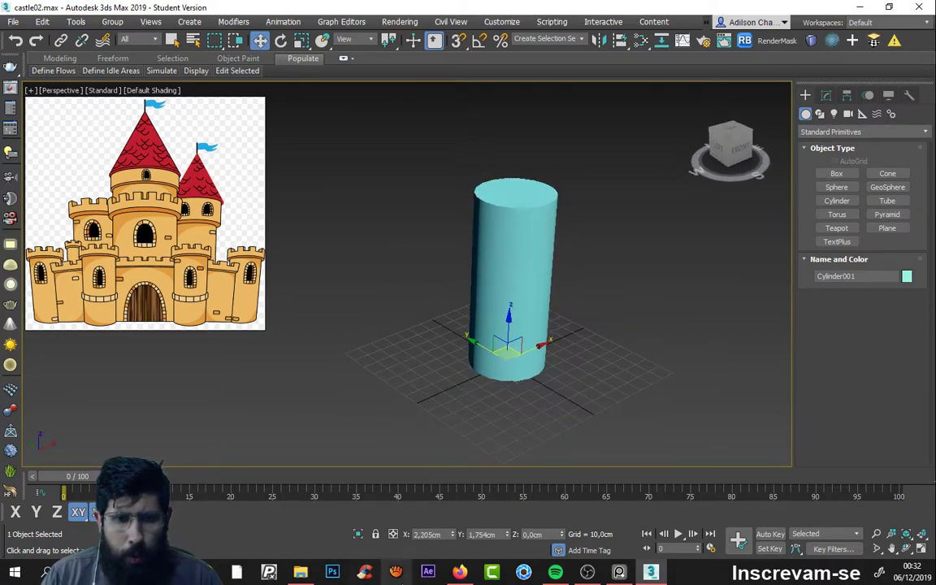
Step: In a new Firefox tab, search Google for 'altura castelo'
click(461, 572)
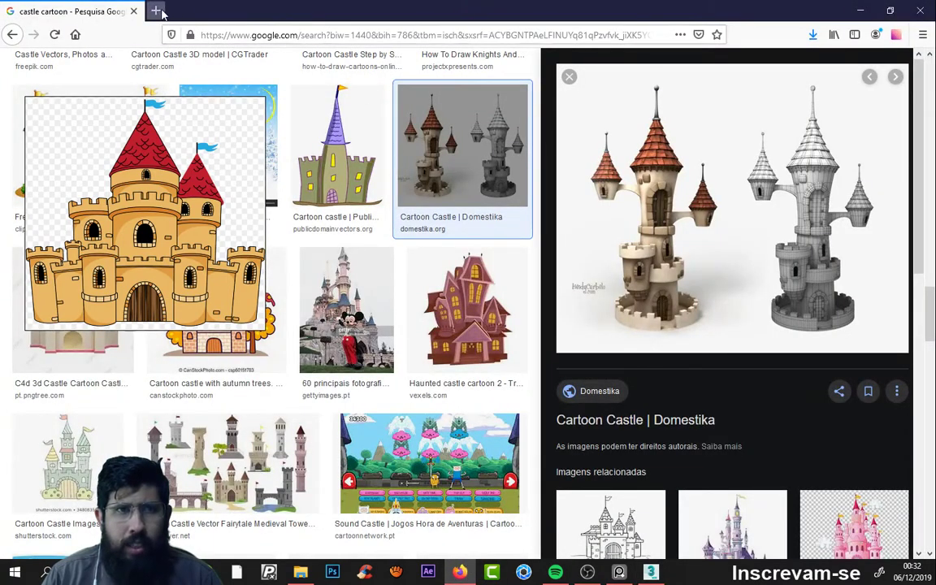
click(156, 10)
text(altur)
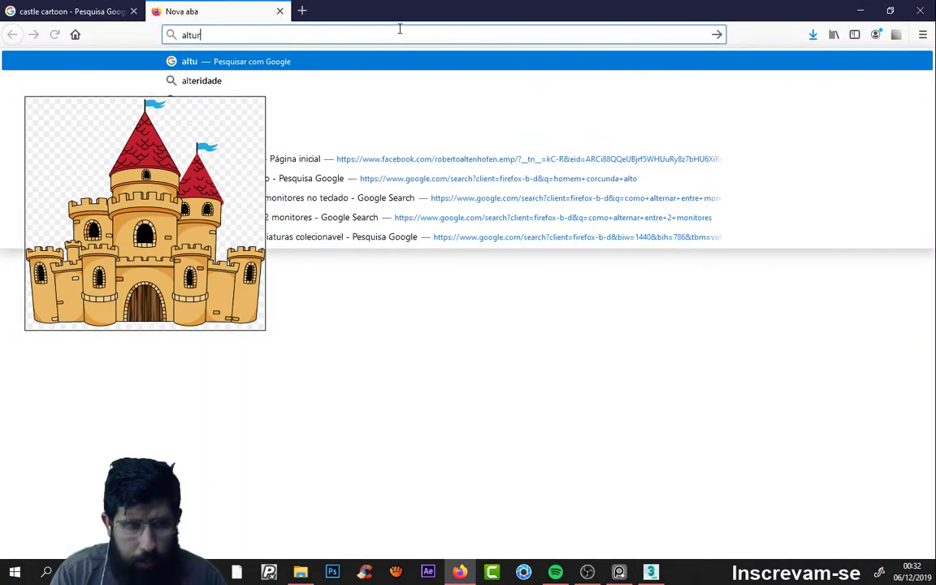
text(a cast)
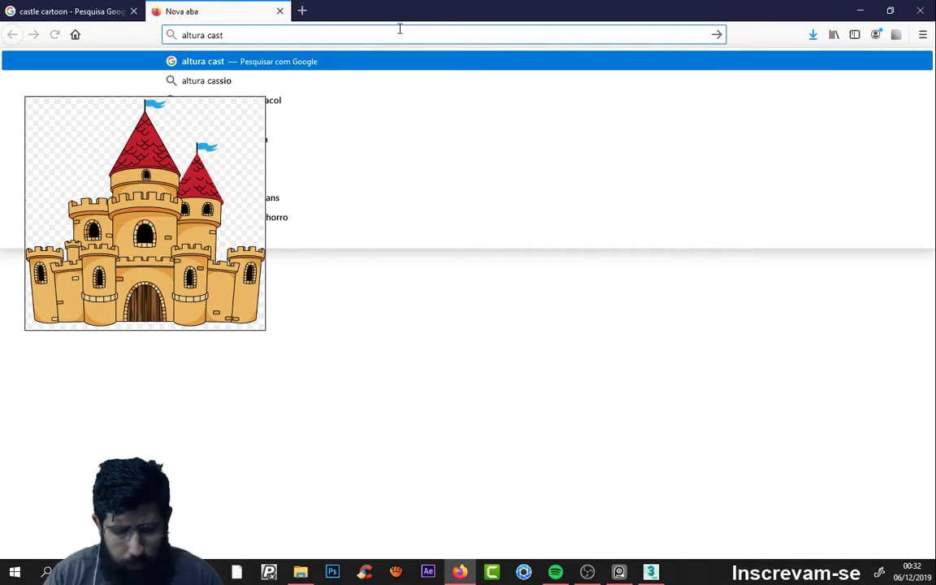
text(elio)
key(BackSpace)
key(BackSpace)
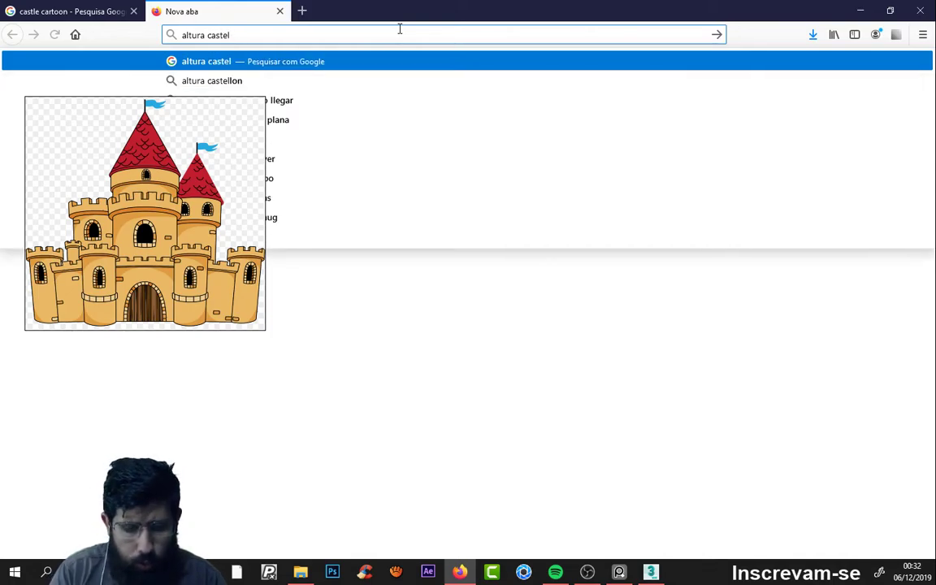
text(o)
key(Return)
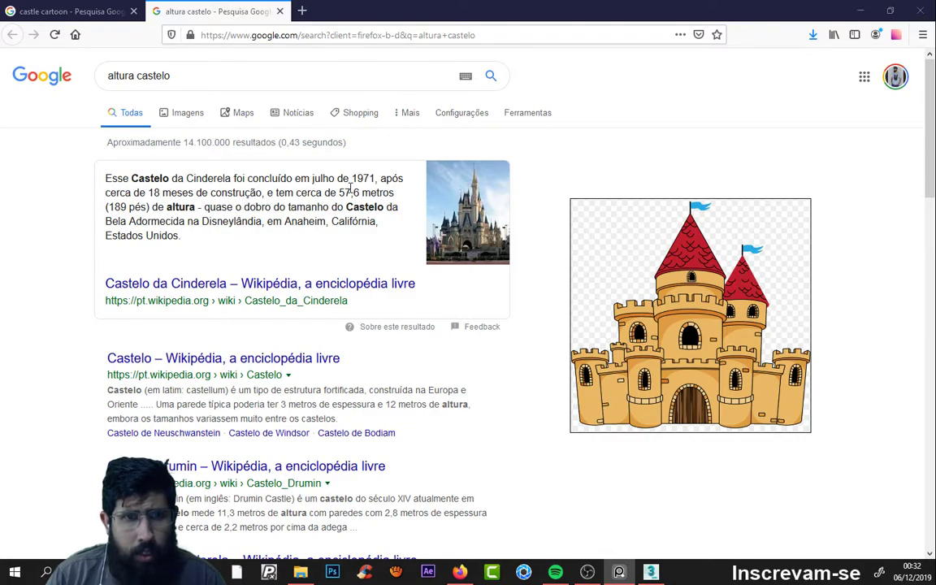
Step: Browse the Google image results for castle height
scroll(252, 299, down, 2)
scroll(277, 312, down, 2)
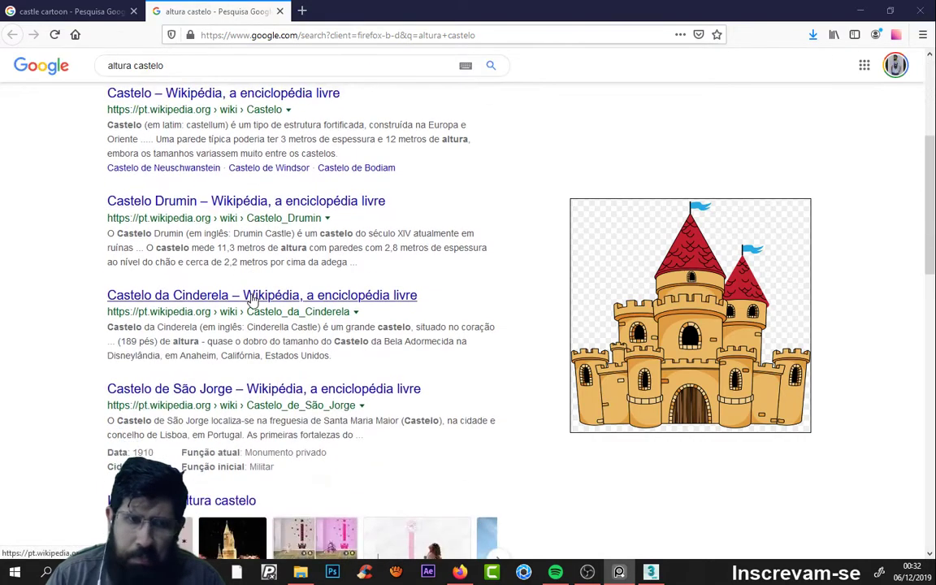
scroll(325, 300, down, 2)
click(246, 299)
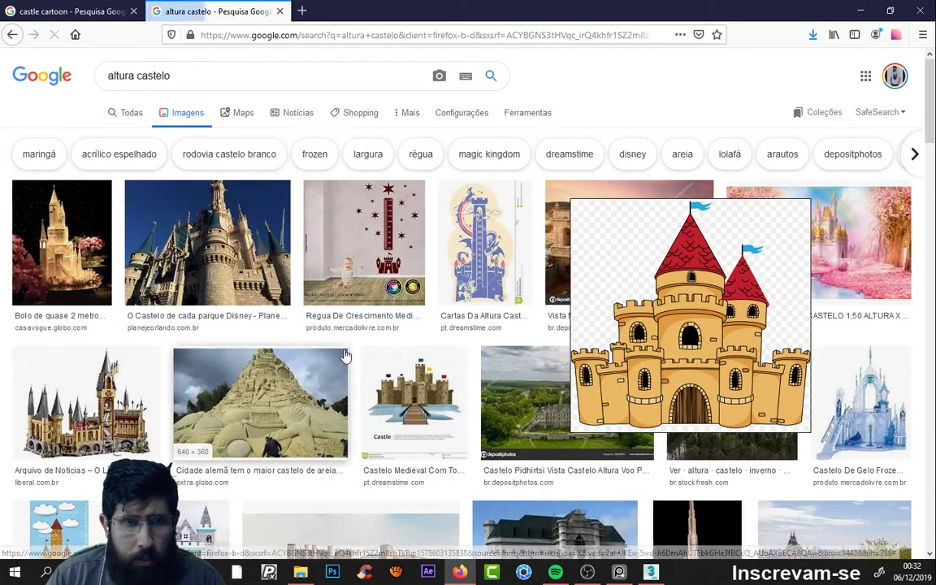
scroll(346, 355, down, 3)
scroll(345, 355, down, 4)
scroll(344, 355, down, 4)
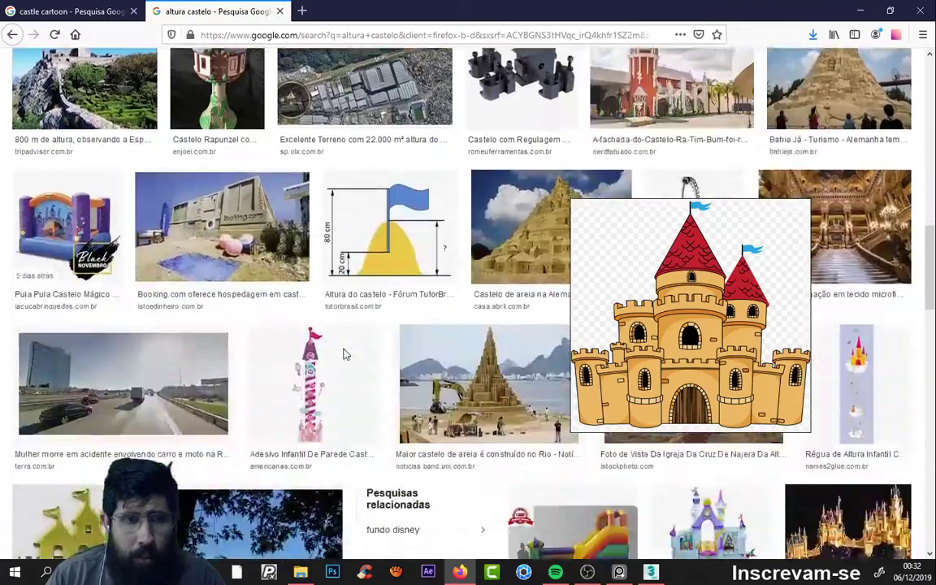
scroll(344, 355, up, 4)
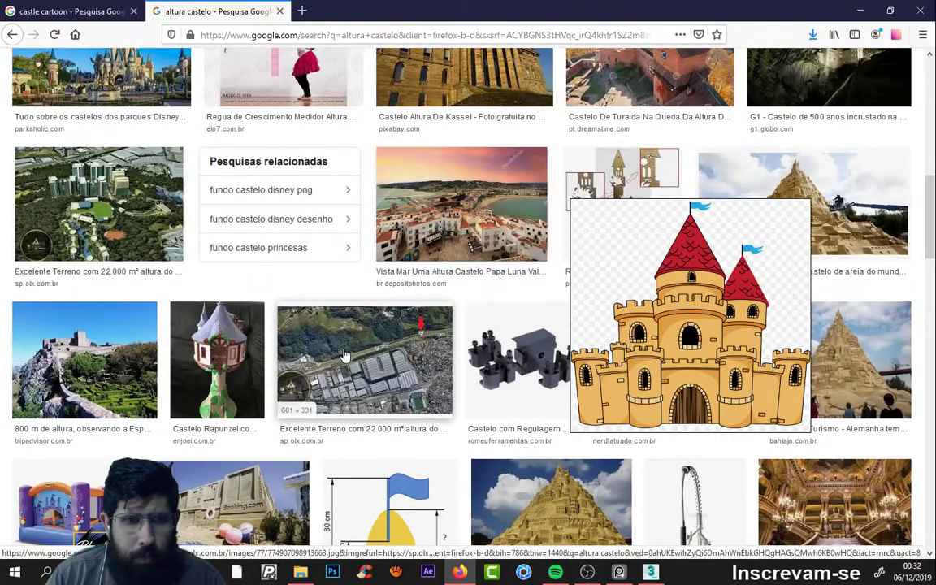
scroll(344, 356, up, 3)
scroll(344, 355, up, 2)
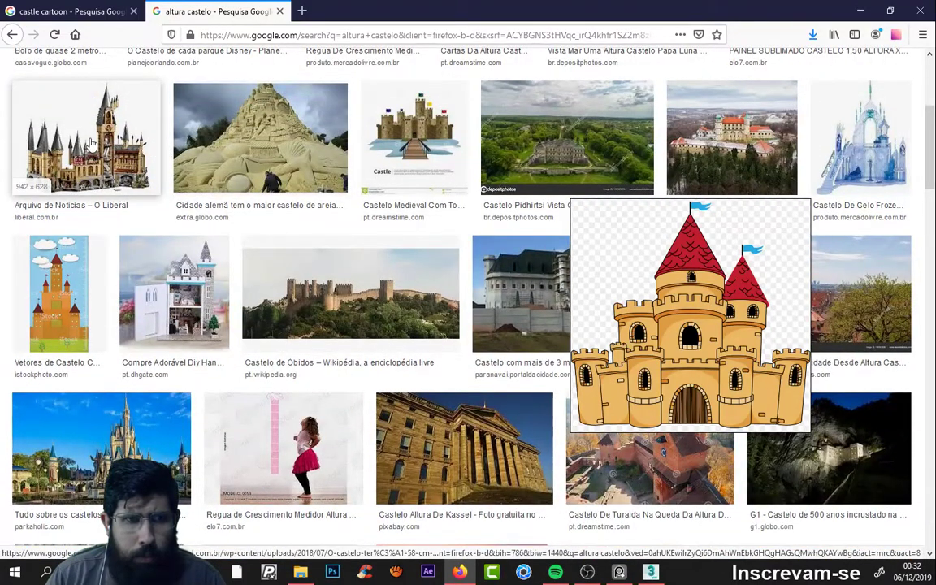
Step: Back on the web results, open the Castelo Wikipédia article in a new tab
click(18, 36)
scroll(299, 301, down, 1)
scroll(299, 301, down, 3)
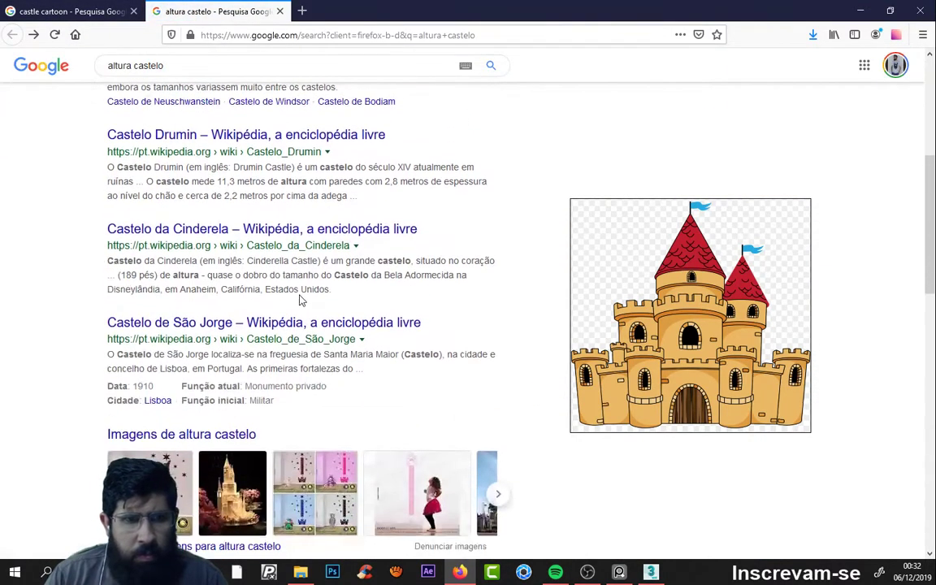
scroll(301, 289, up, 4)
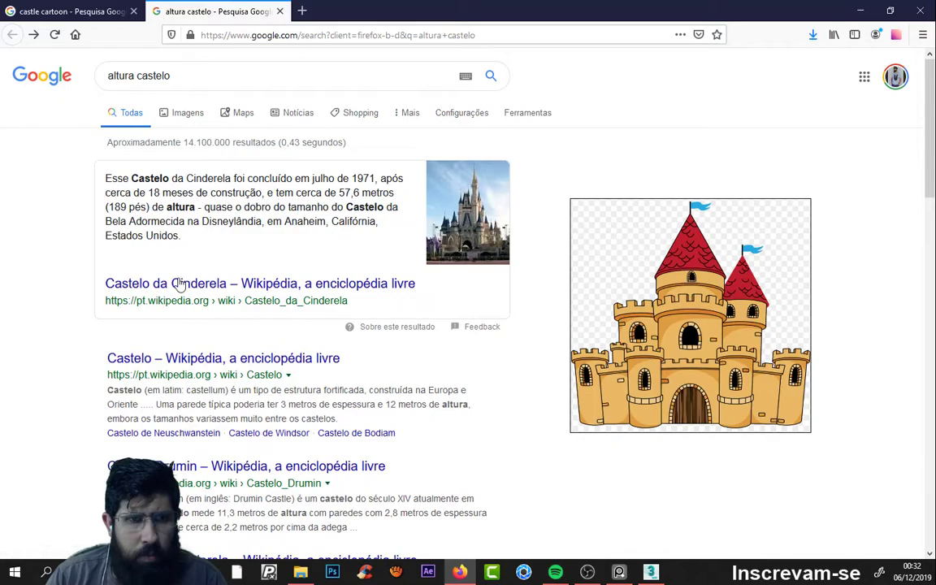
right_click(207, 359)
click(244, 367)
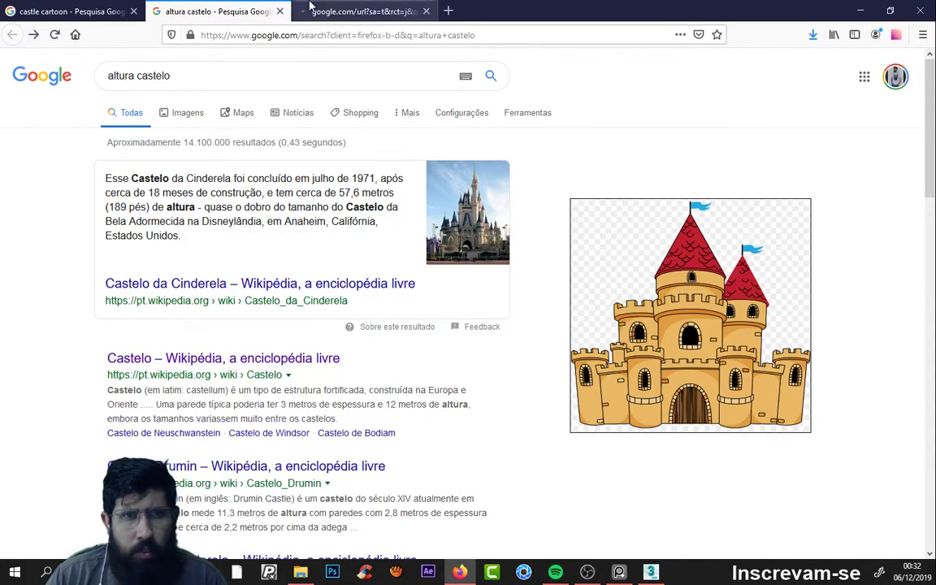
Step: Skim down through the Castelo Wikipédia article
click(341, 11)
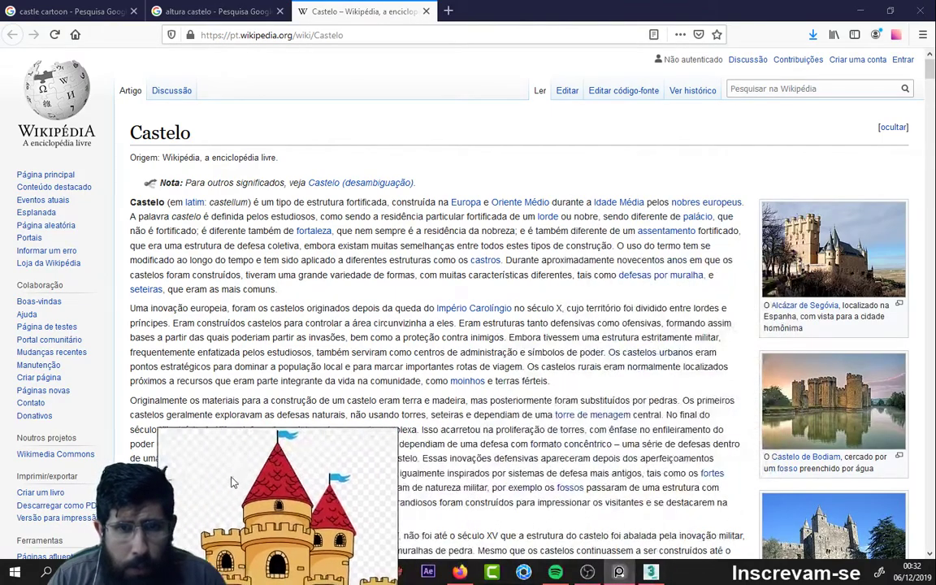
scroll(235, 244, down, 3)
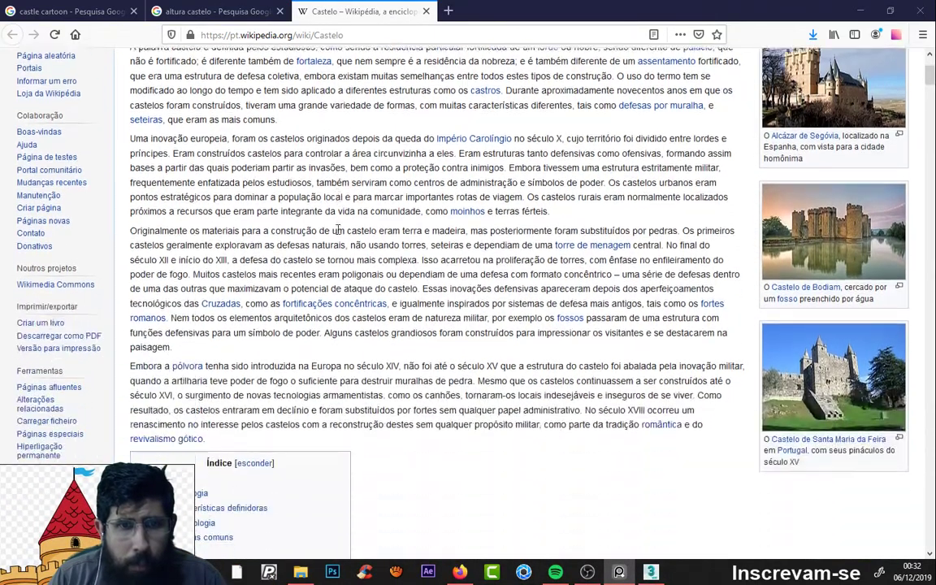
scroll(256, 271, down, 2)
scroll(322, 261, down, 5)
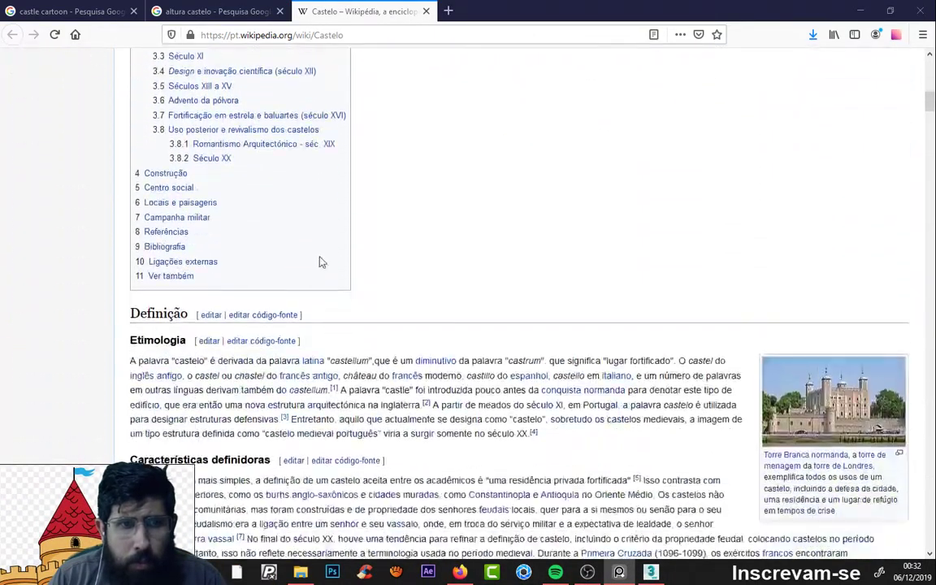
scroll(423, 187, down, 3)
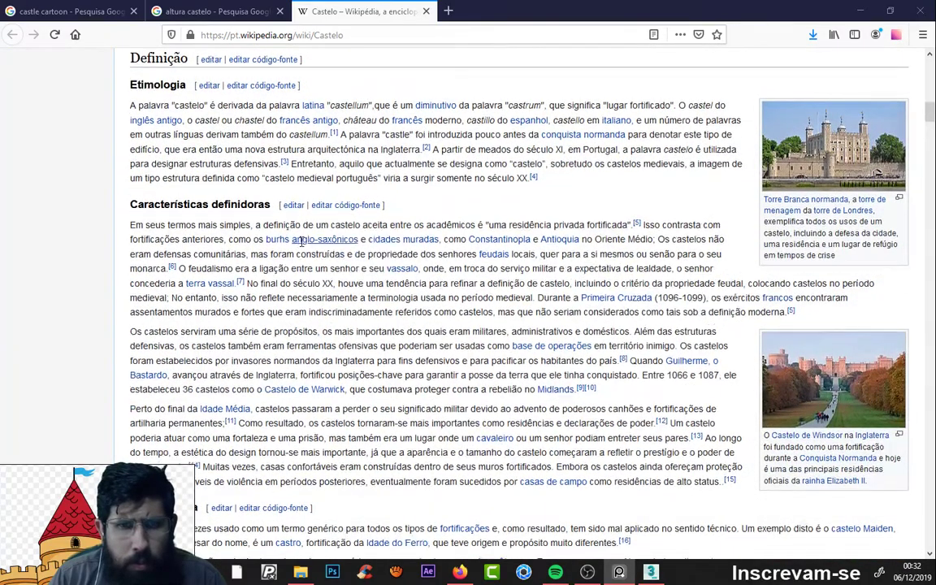
scroll(238, 298, down, 3)
scroll(418, 192, down, 3)
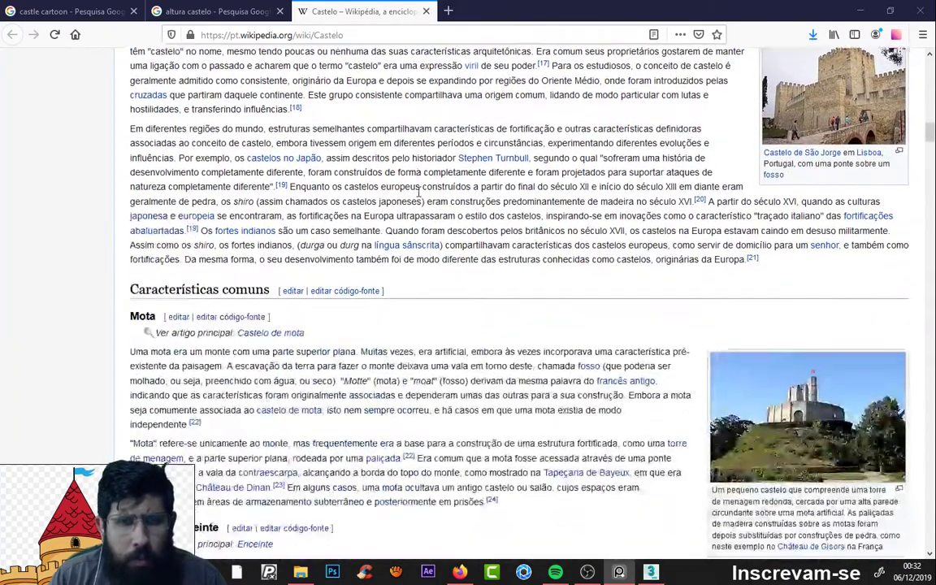
scroll(419, 195, down, 3)
scroll(420, 198, down, 2)
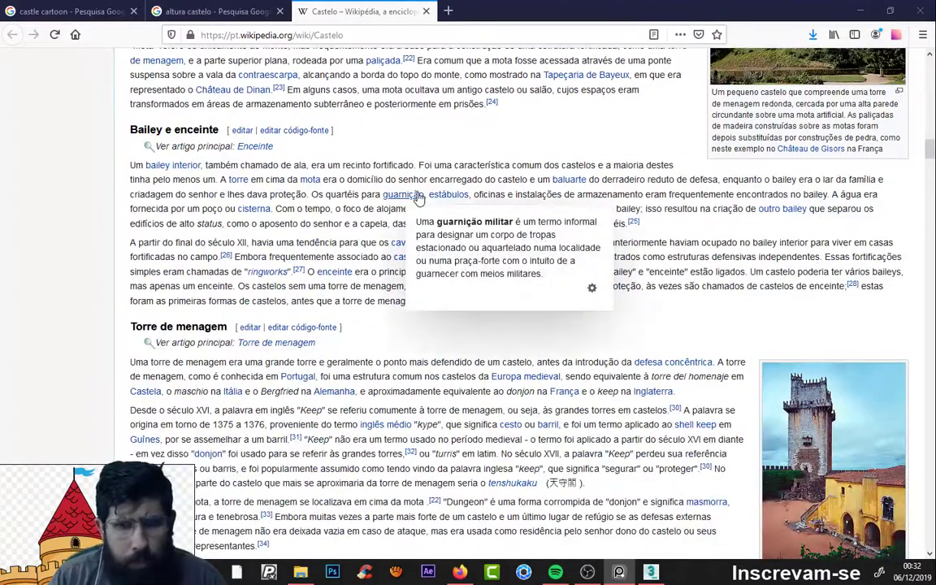
scroll(420, 195, down, 4)
scroll(419, 193, down, 1)
scroll(419, 192, down, 3)
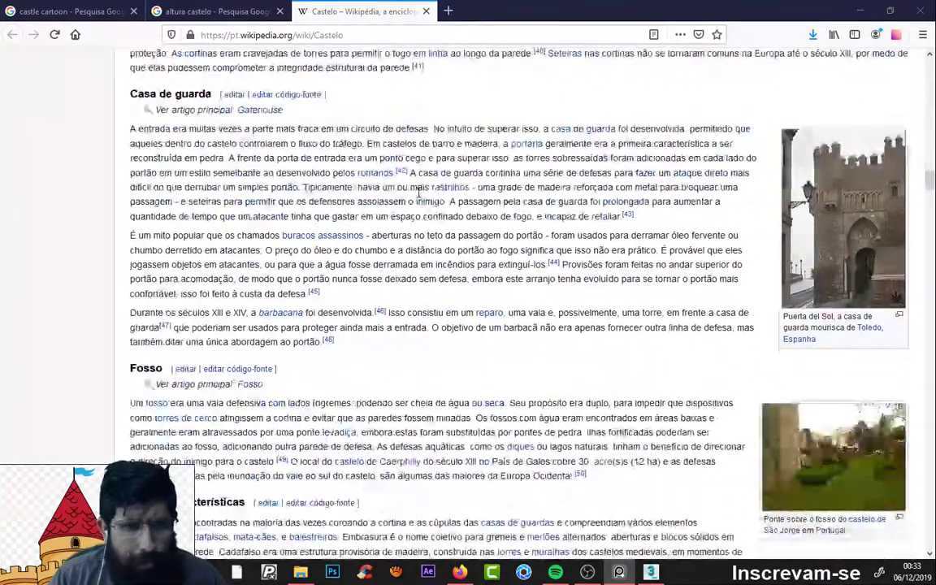
Step: Scroll the 'altura castelo' results down to the Castelo de São Jorge entry
click(205, 10)
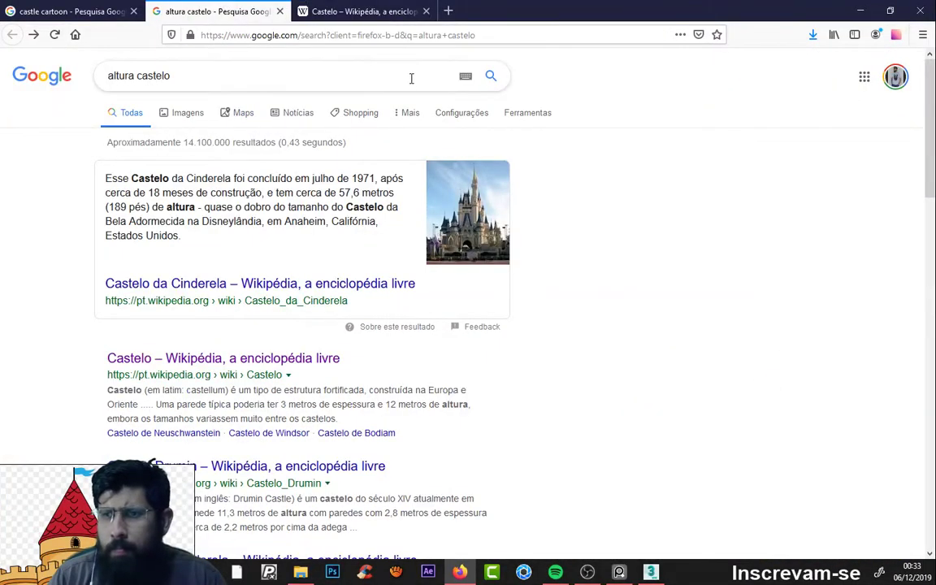
scroll(356, 282, down, 4)
scroll(392, 309, up, 2)
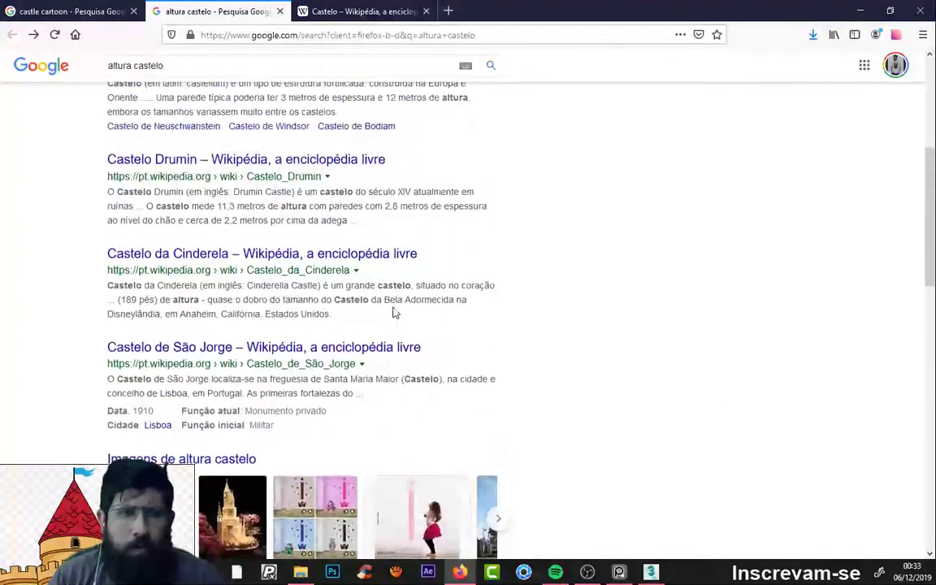
scroll(283, 313, down, 2)
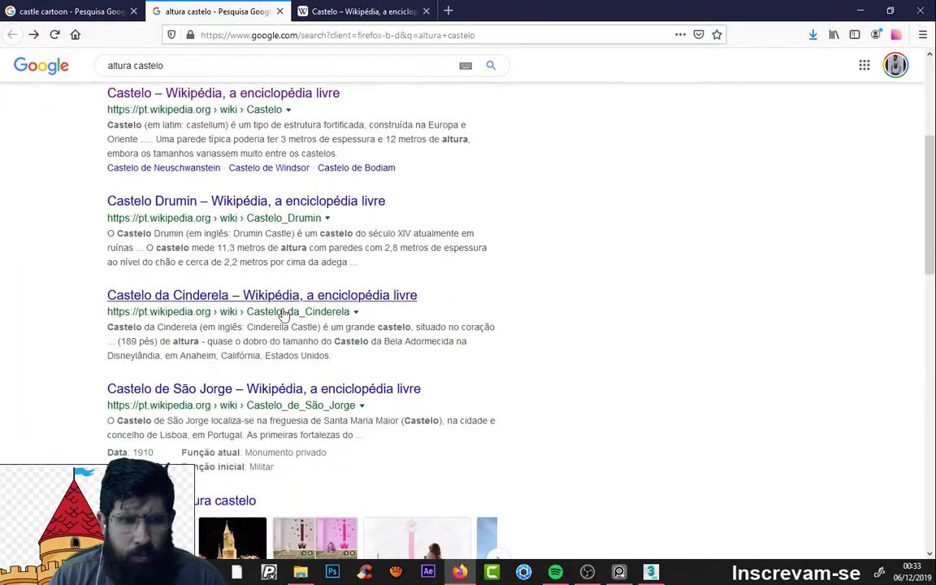
scroll(286, 311, up, 3)
scroll(287, 309, down, 5)
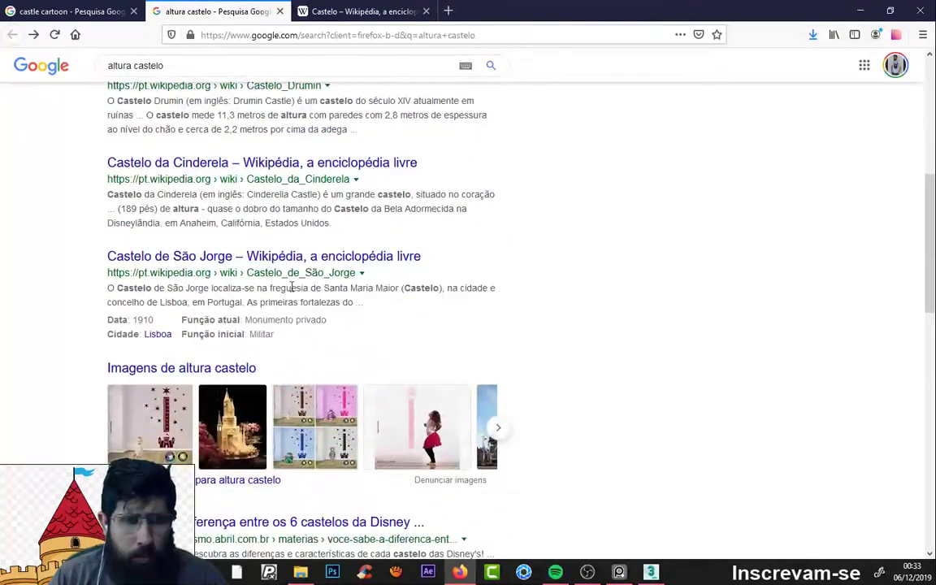
click(307, 256)
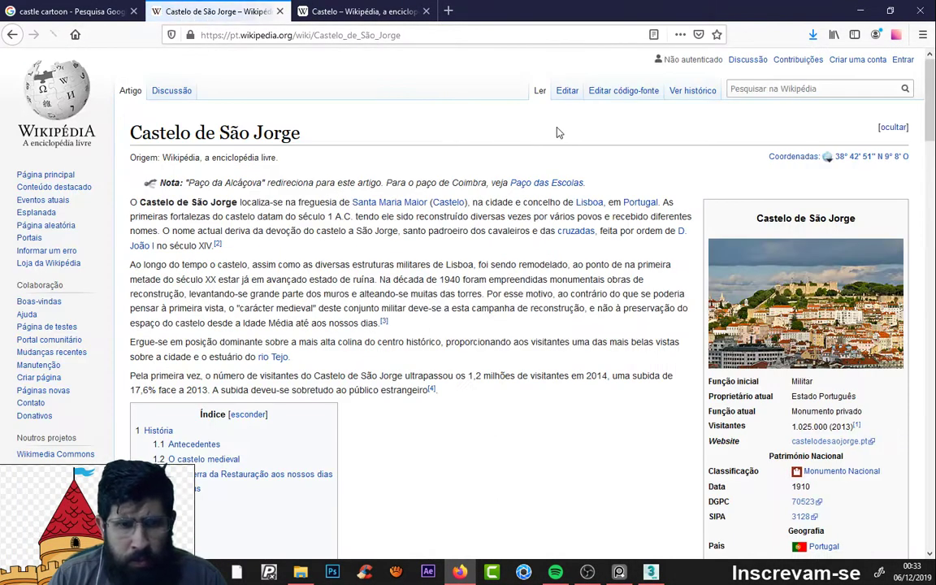
scroll(844, 388, down, 3)
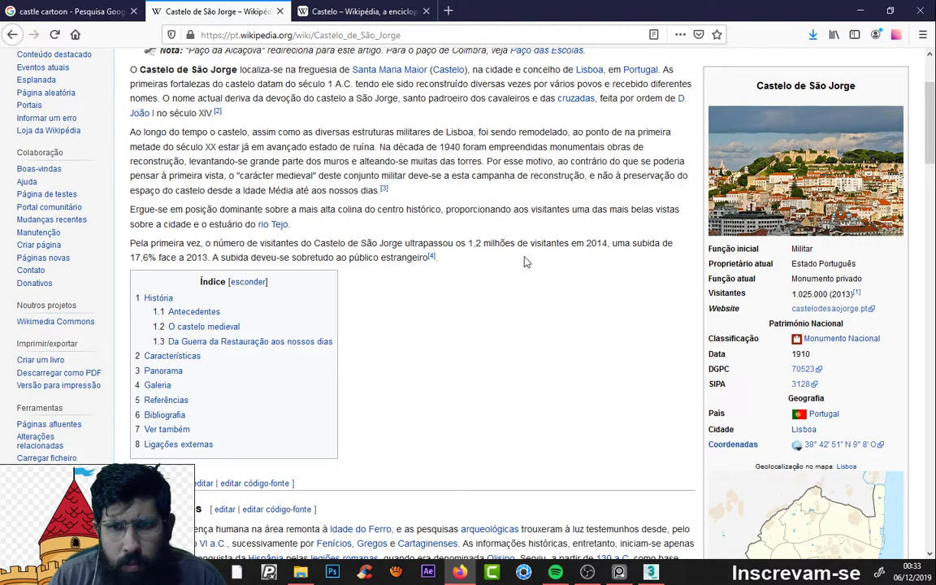
scroll(524, 262, up, 3)
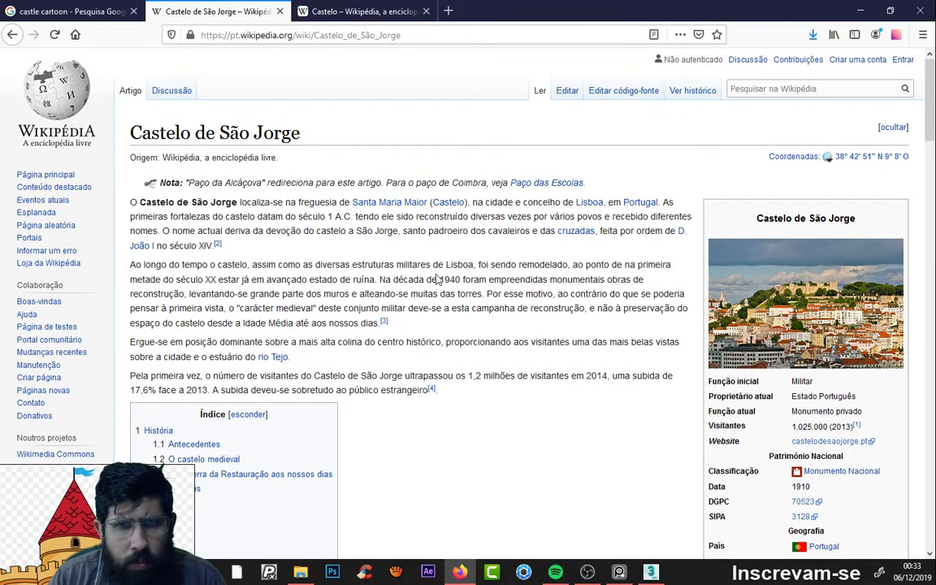
scroll(460, 284, down, 8)
scroll(460, 283, down, 7)
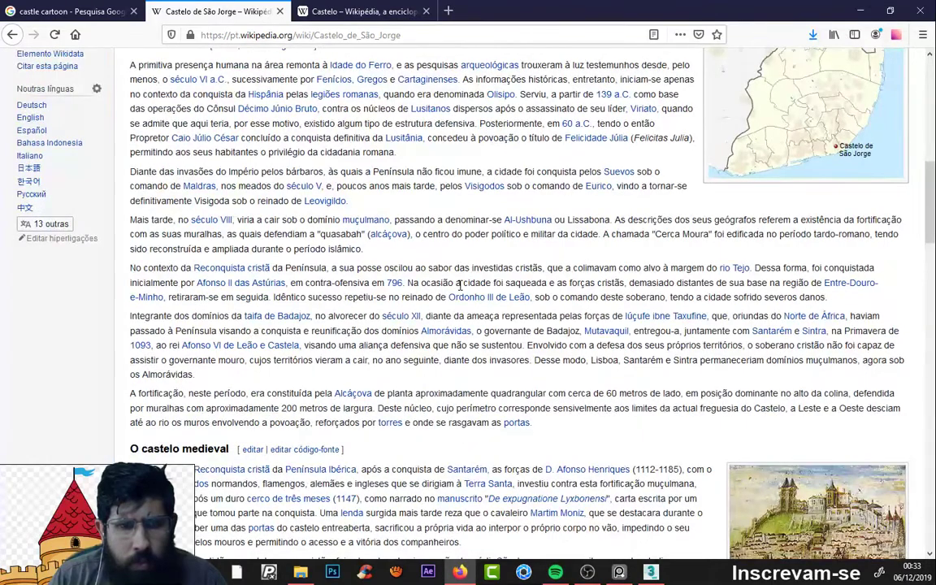
scroll(460, 285, up, 3)
scroll(460, 285, up, 1)
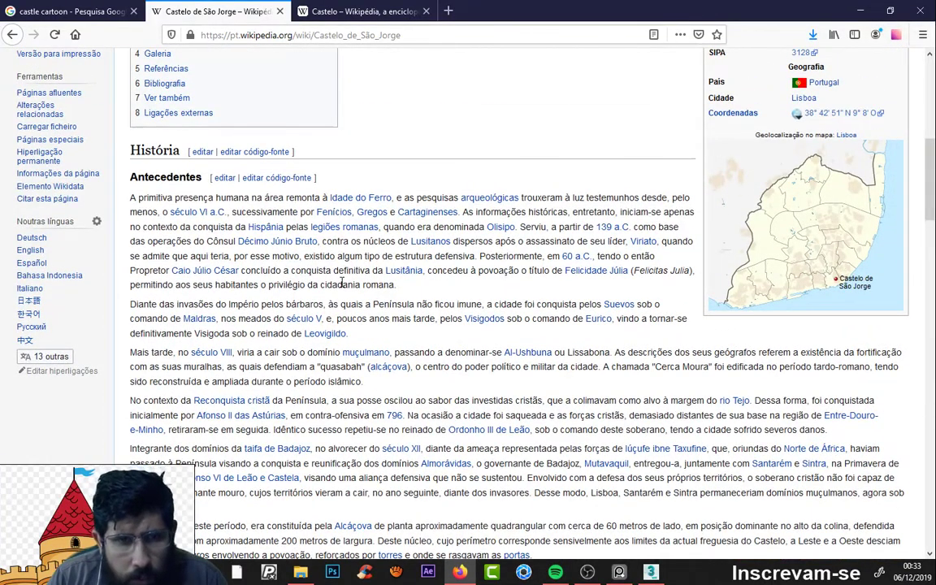
scroll(342, 282, down, 7)
scroll(366, 268, down, 7)
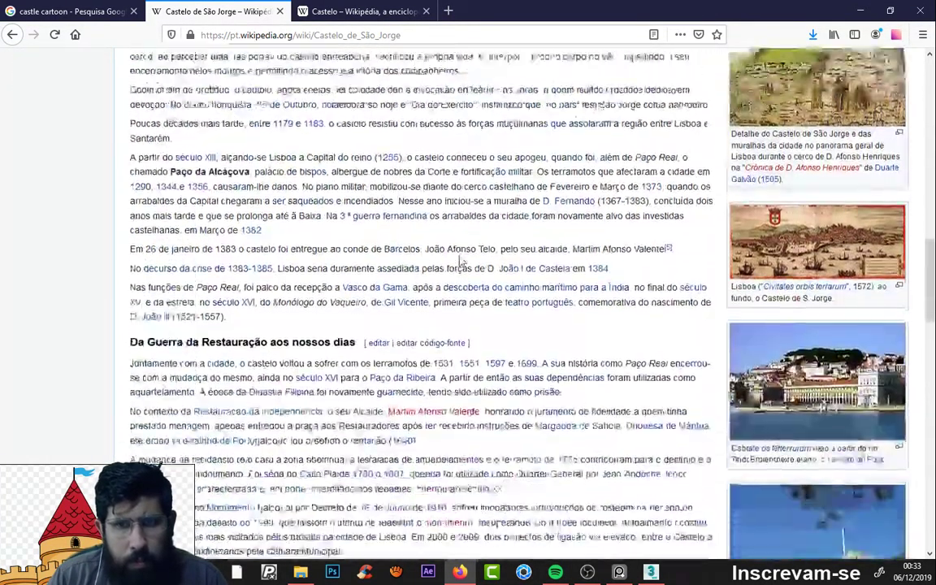
scroll(447, 261, down, 5)
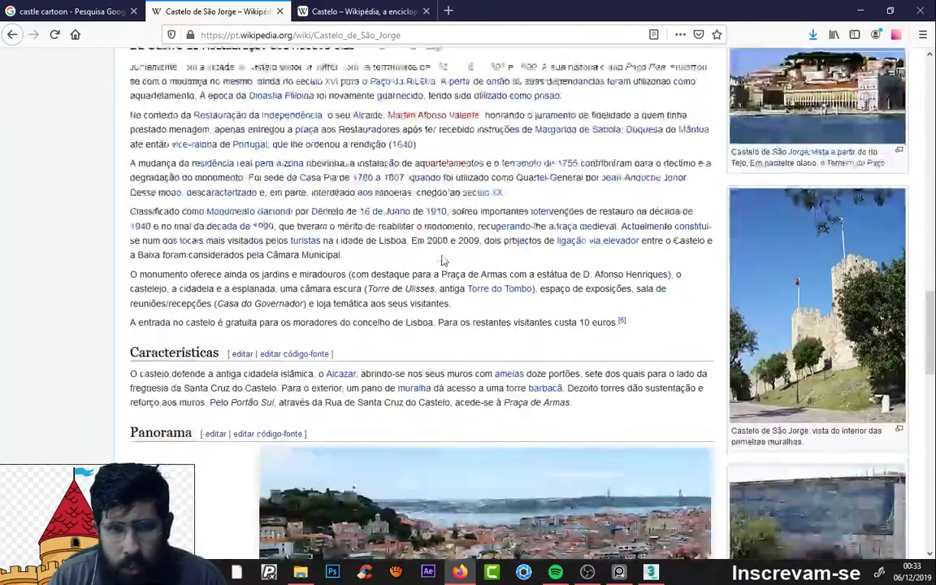
scroll(439, 261, down, 6)
scroll(426, 260, down, 4)
scroll(421, 260, down, 3)
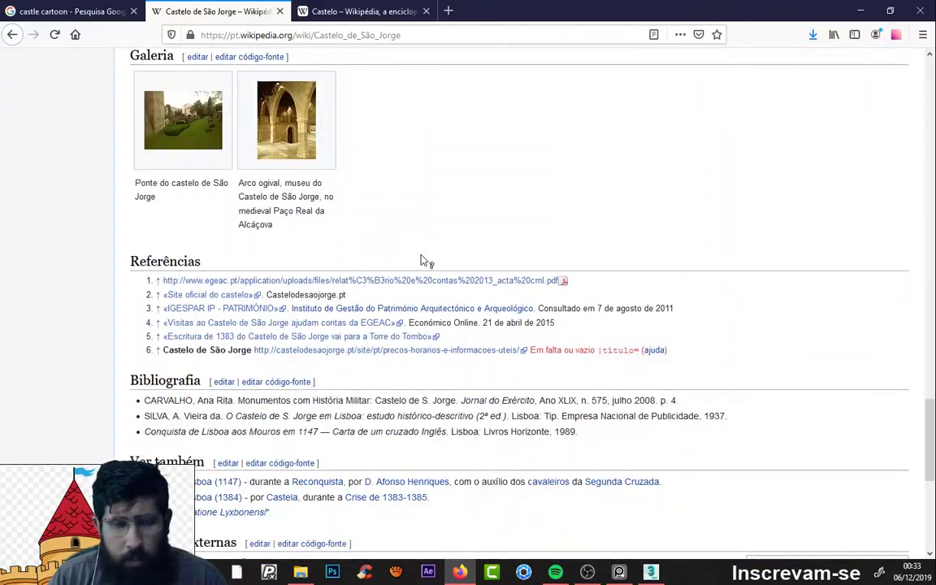
scroll(421, 260, down, 8)
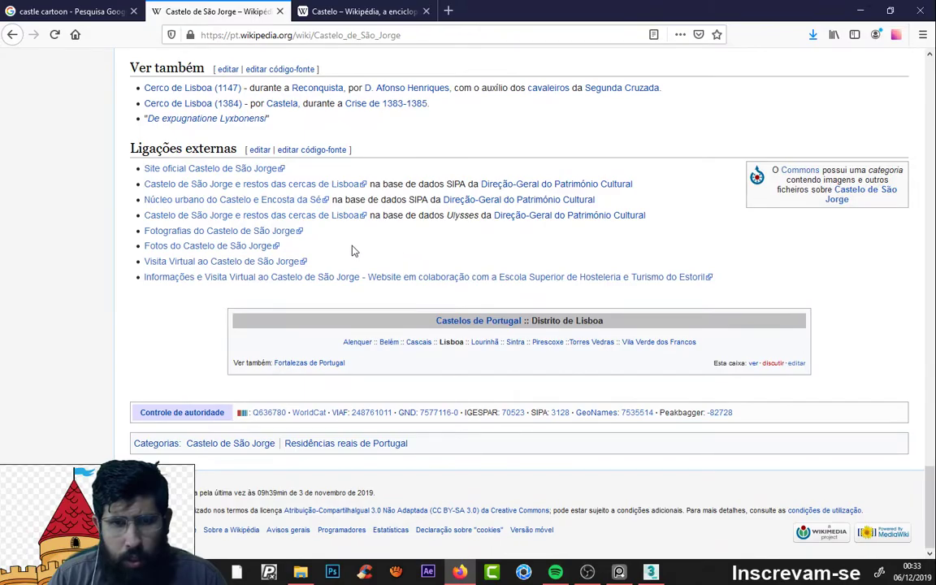
scroll(366, 282, up, 15)
scroll(372, 280, up, 8)
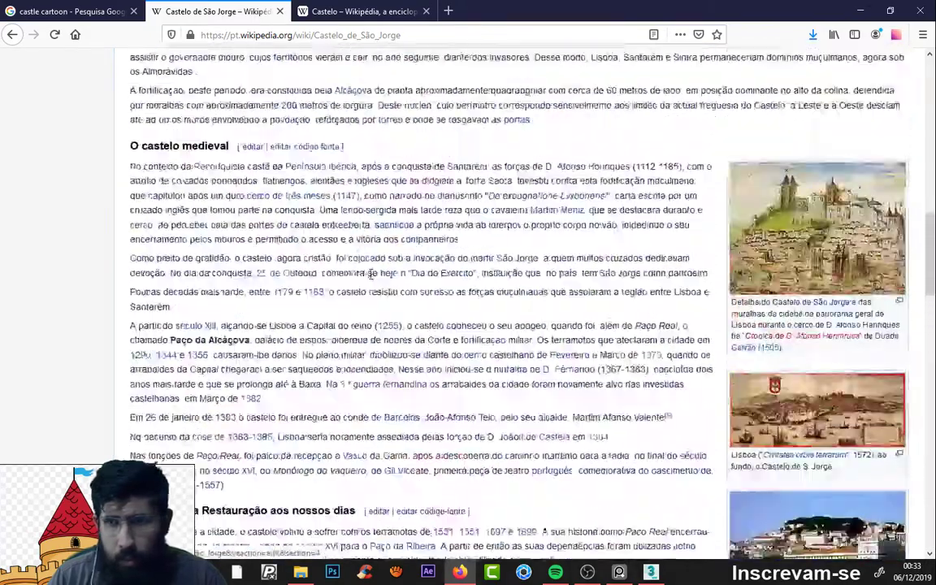
scroll(376, 277, up, 6)
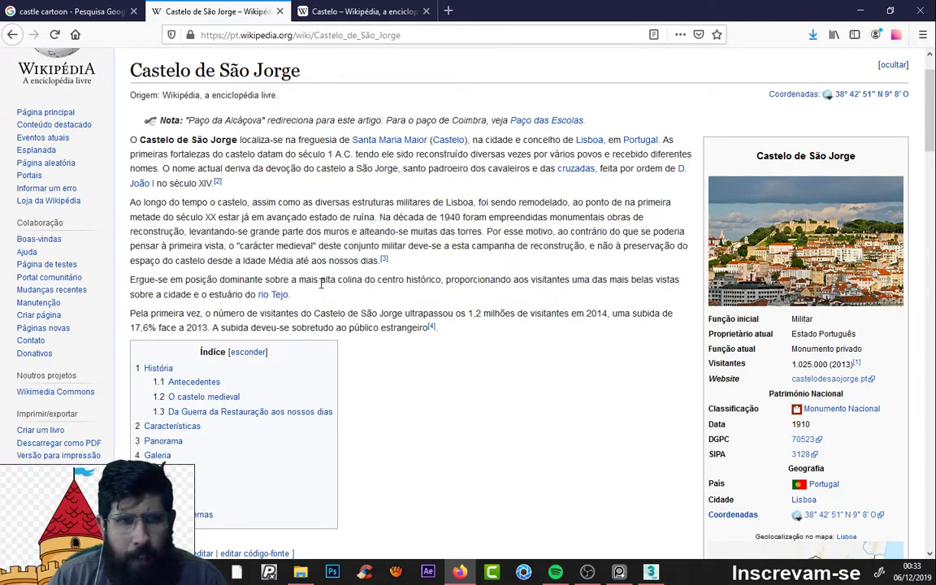
click(12, 35)
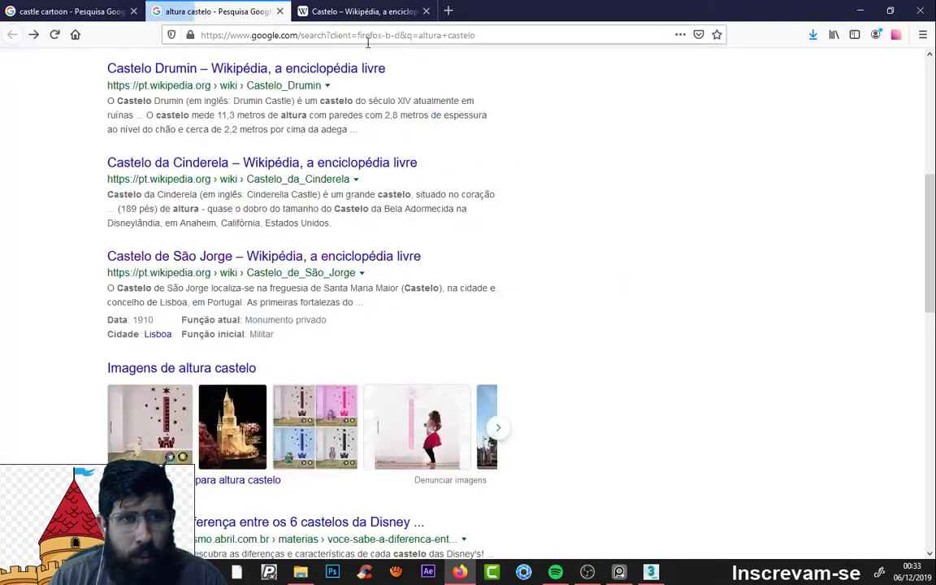
scroll(398, 236, down, 5)
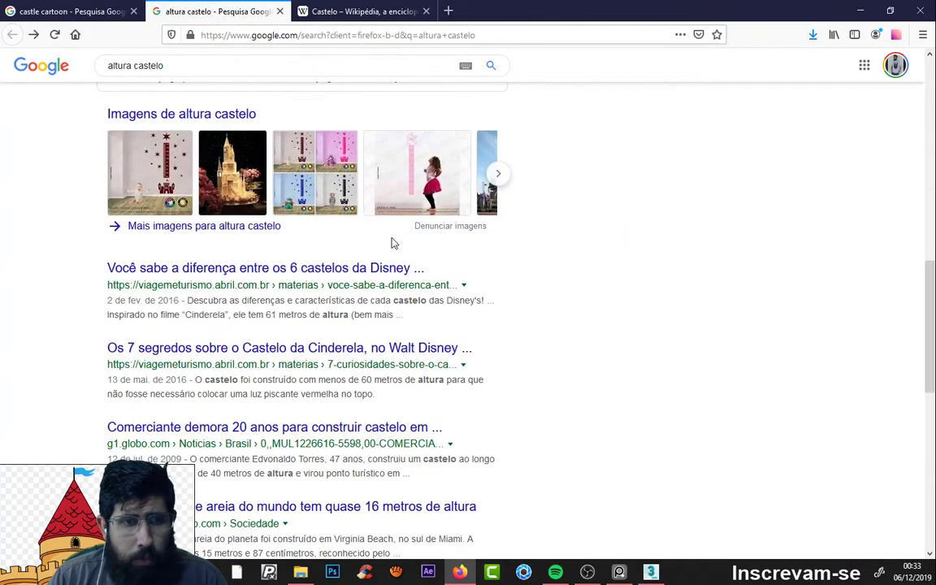
scroll(393, 243, down, 5)
scroll(394, 243, up, 6)
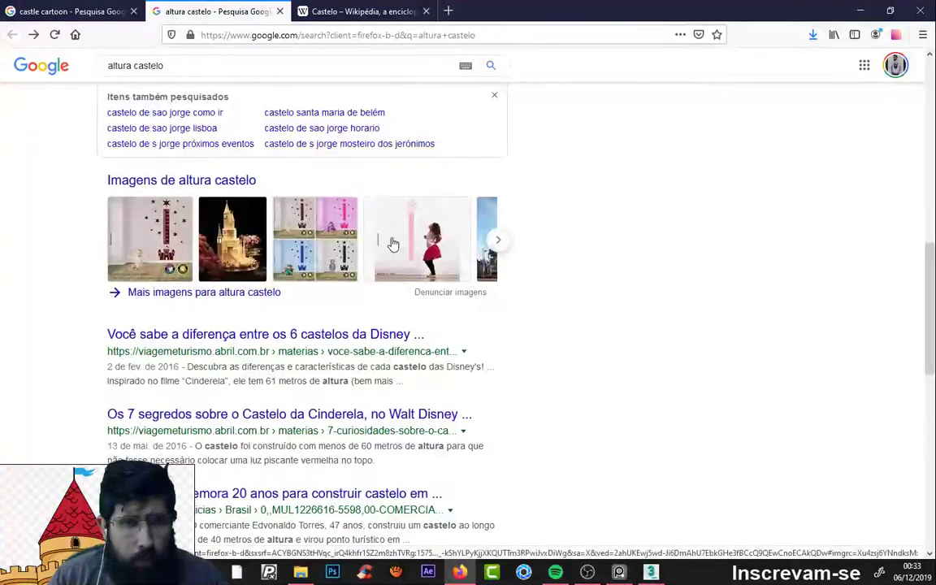
scroll(393, 243, up, 10)
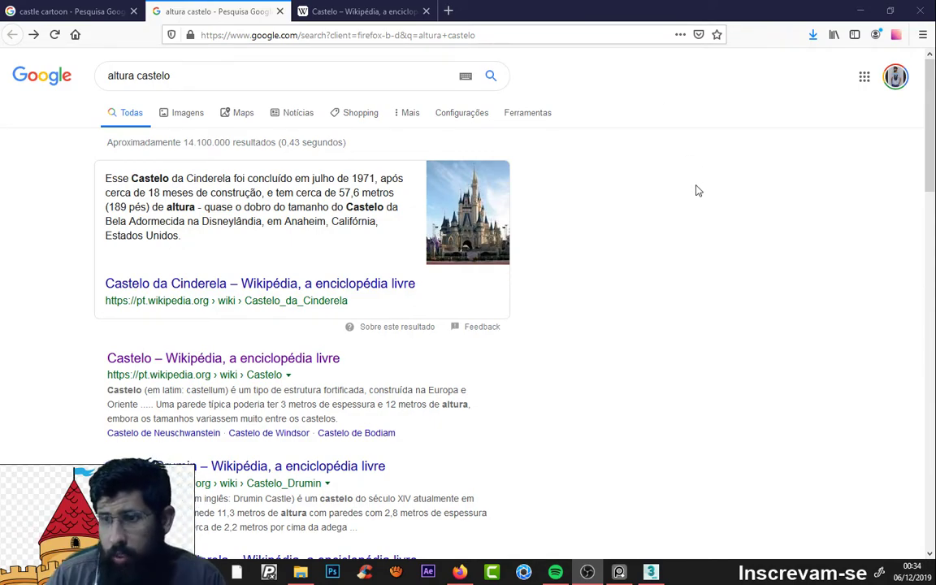
scroll(455, 285, down, 3)
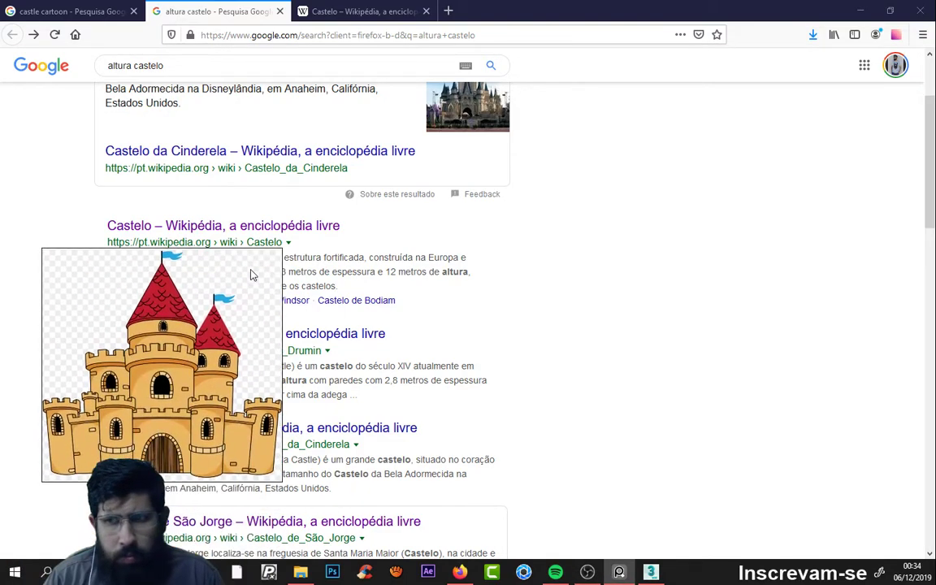
Step: Raise Cylinder001's height to about 130.9 cm and recentre the view on it
click(650, 573)
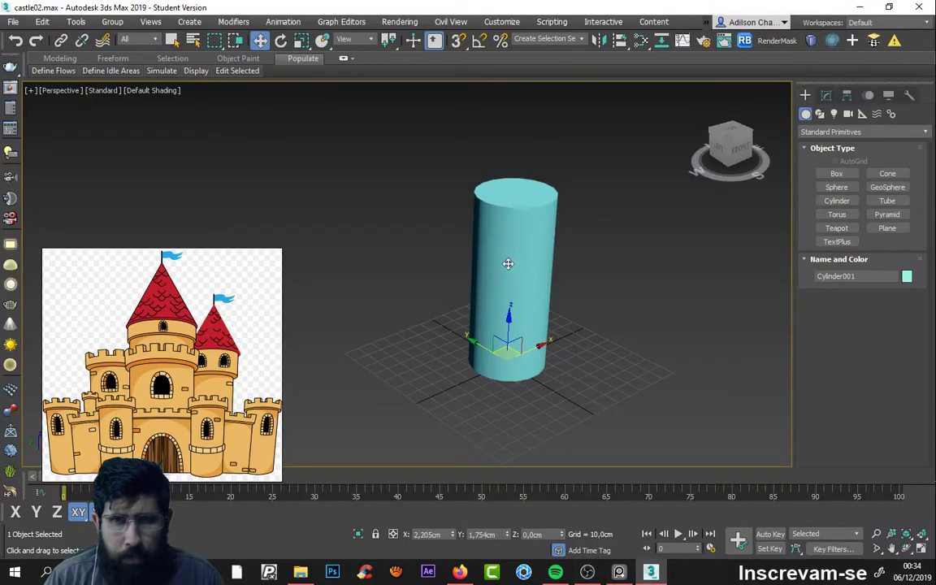
click(826, 95)
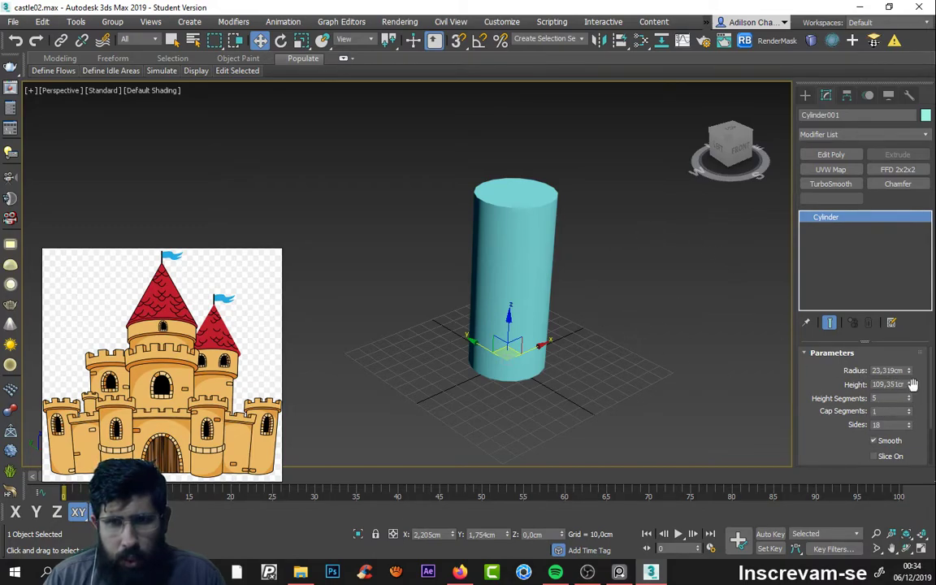
drag(909, 385, 916, 368)
middle_drag(638, 324, 602, 327)
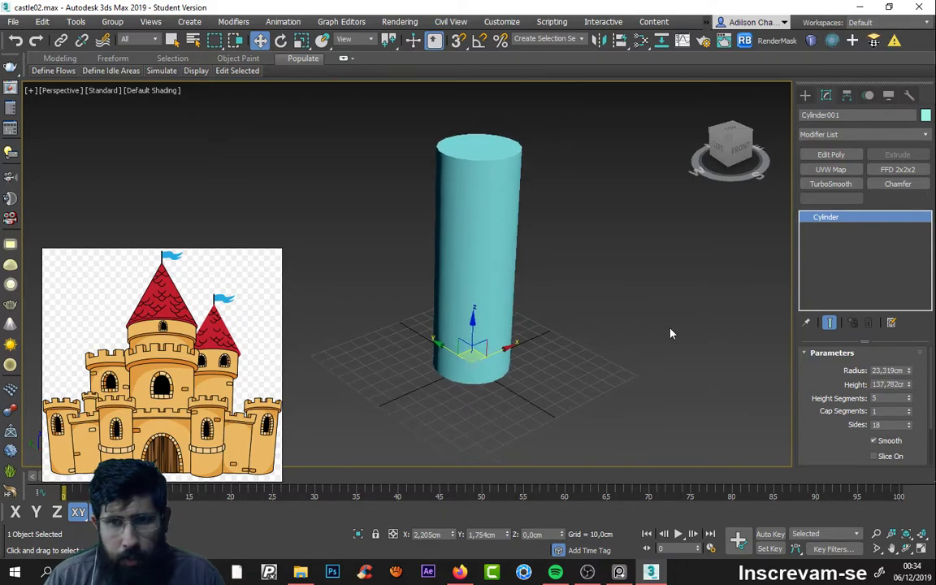
drag(910, 387, 910, 384)
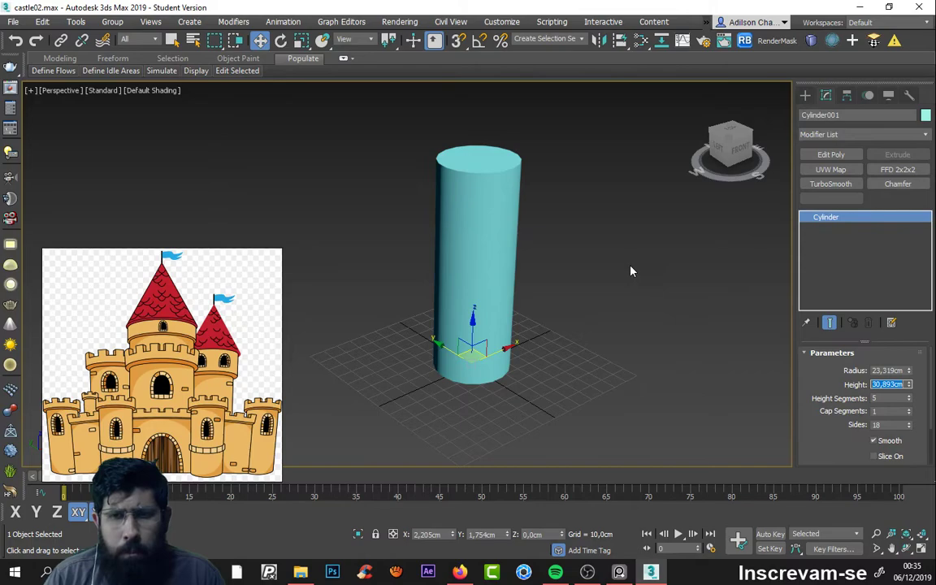
key(z)
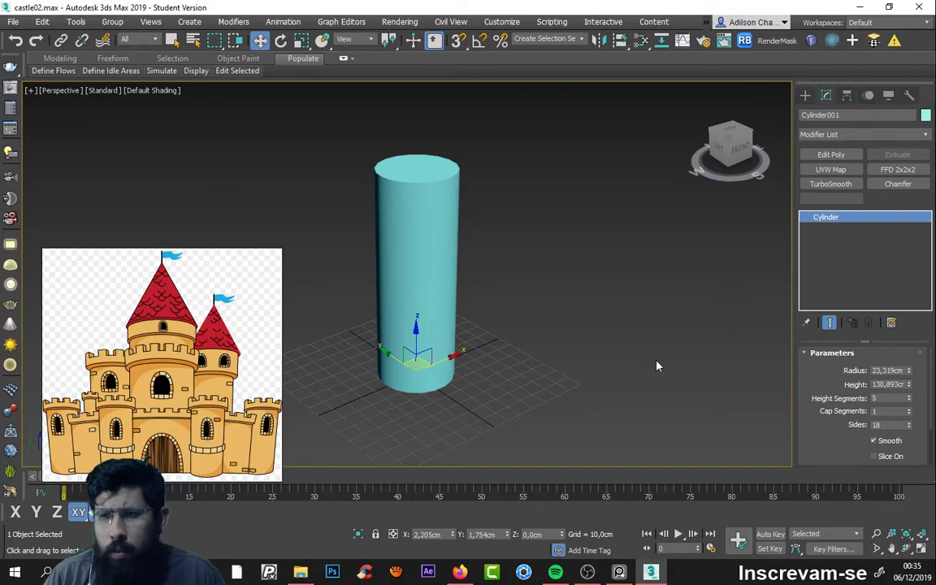
middle_drag(569, 370, 686, 362)
drag(199, 427, 346, 336)
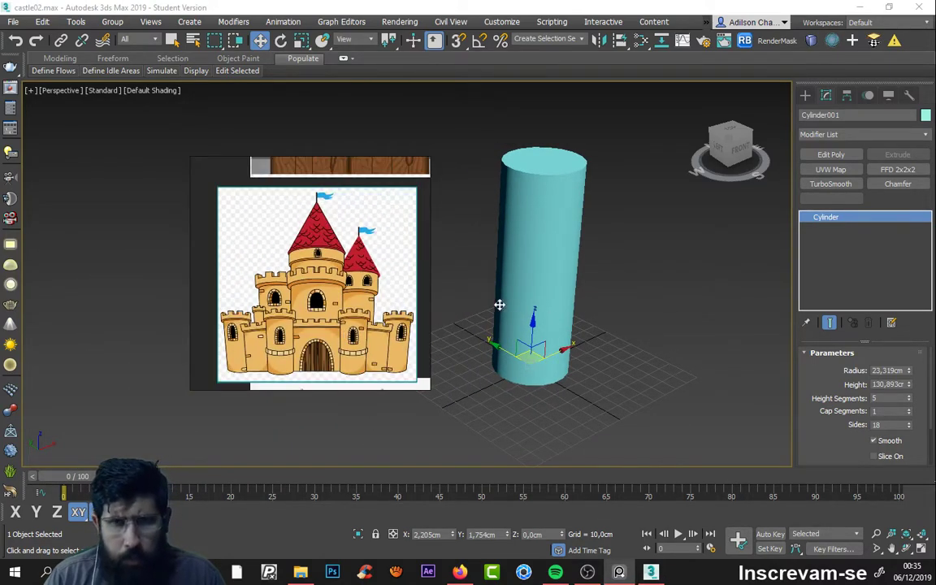
Step: Zoom into the castle reference image, move it up-left beside the cylinder and enlarge it
scroll(366, 304, up, 2)
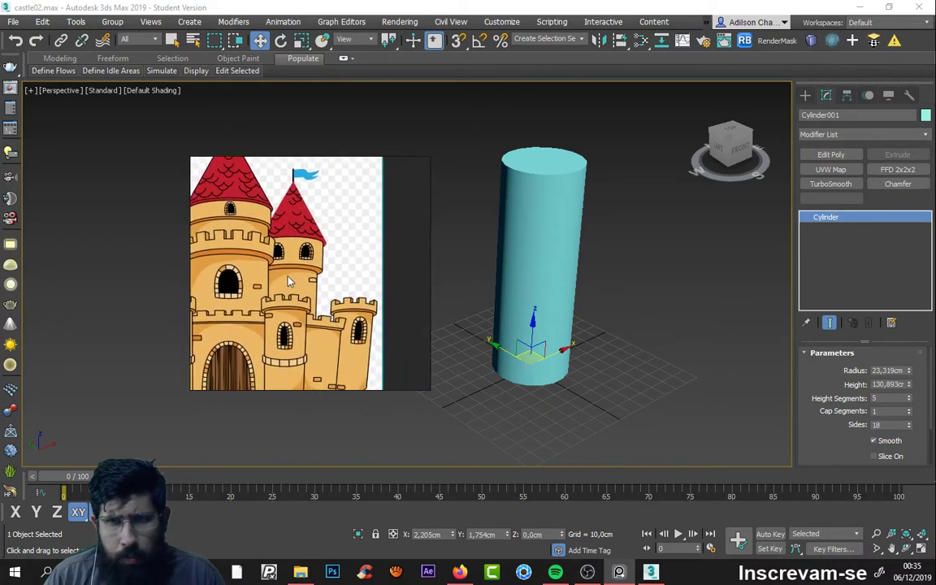
drag(339, 300, 248, 265)
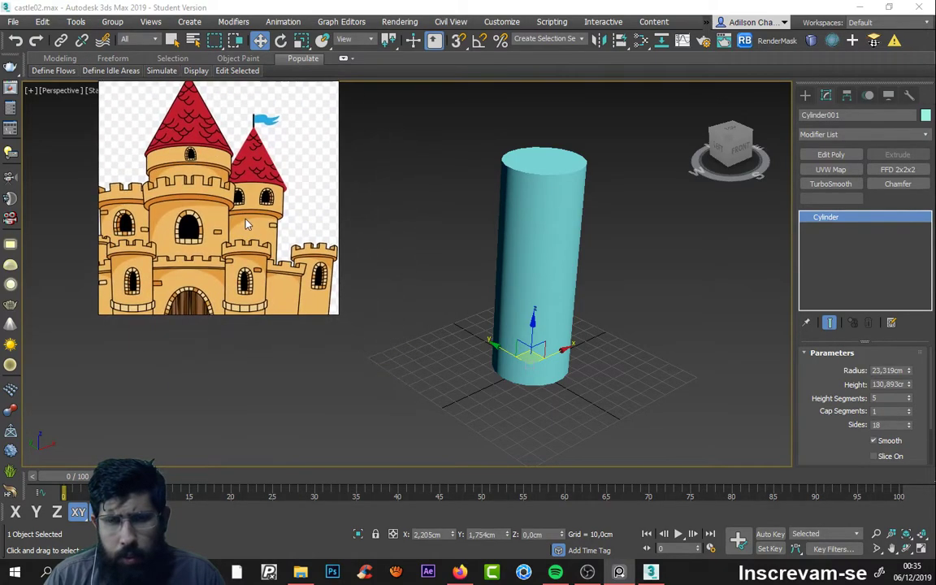
mouse_move(274, 352)
mouse_down()
mouse_move(280, 400)
mouse_move(282, 375)
mouse_up()
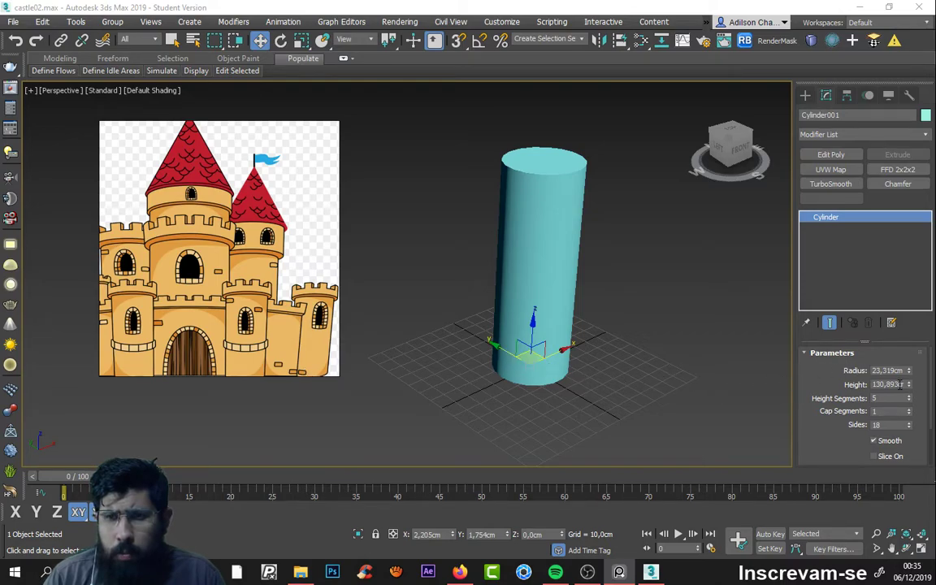
Step: Set Cylinder001's height to 1200 cm by entering 12000
double_click(900, 385)
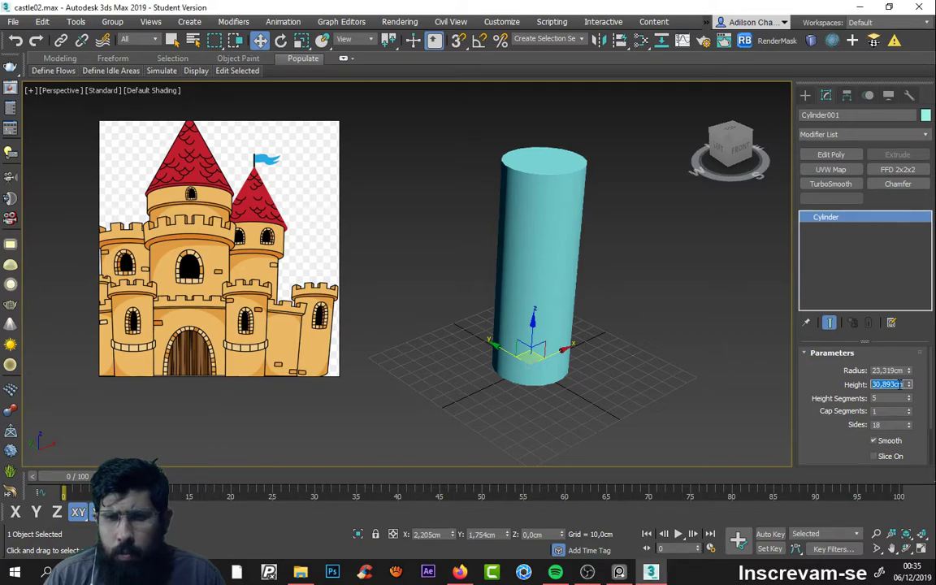
text(12)
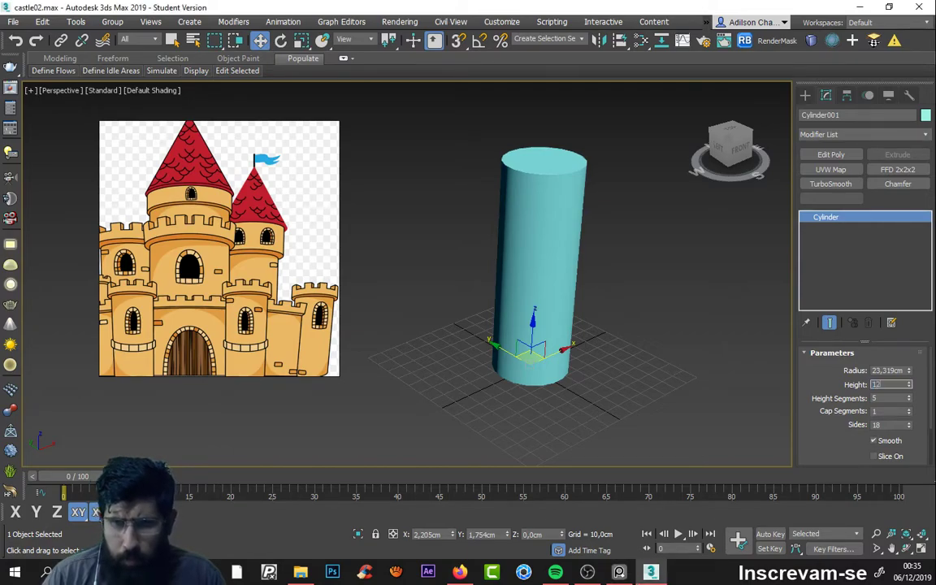
text(000)
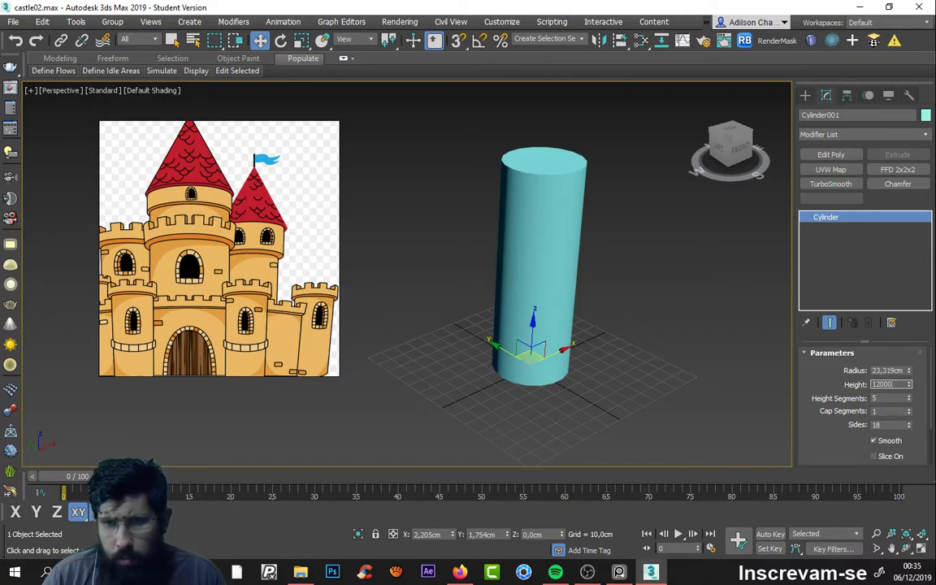
key(Return)
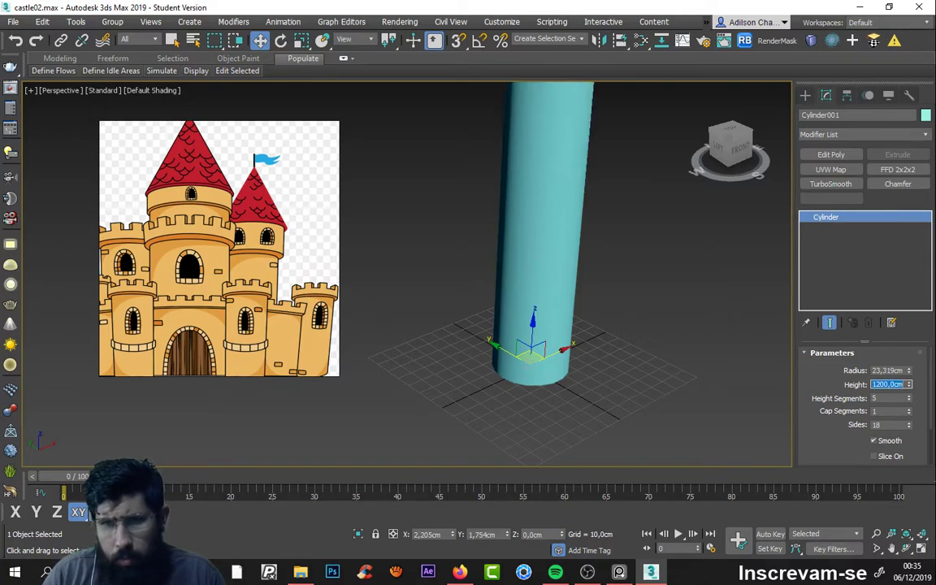
Step: Widen the cylinder's radius to about 152.9 cm with the spinner
scroll(575, 308, down, 2)
scroll(560, 301, down, 1)
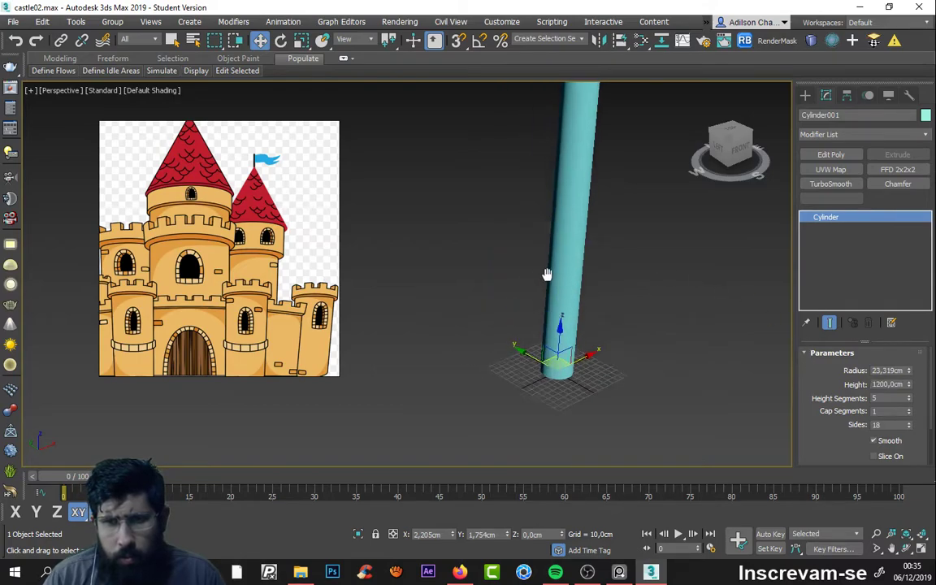
scroll(553, 309, down, 2)
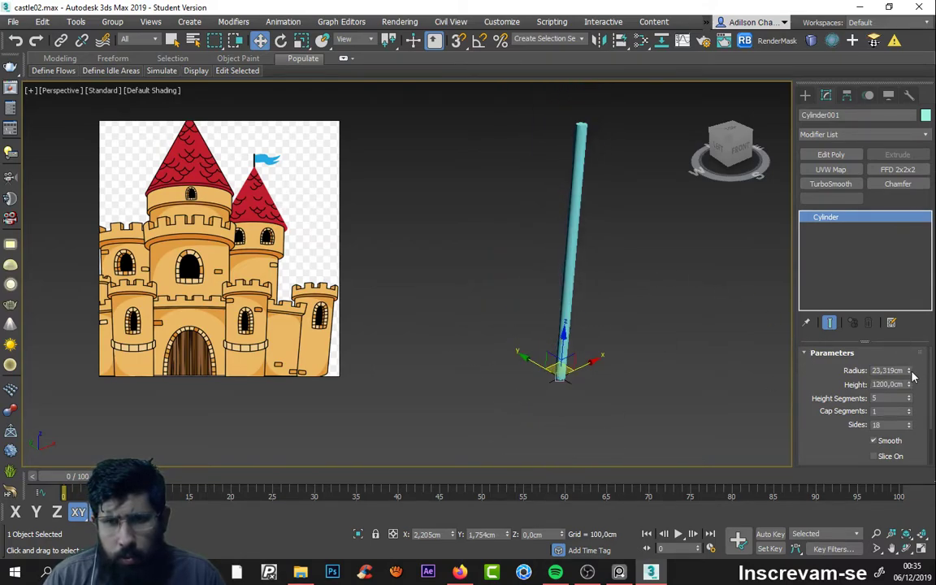
drag(911, 373, 666, 274)
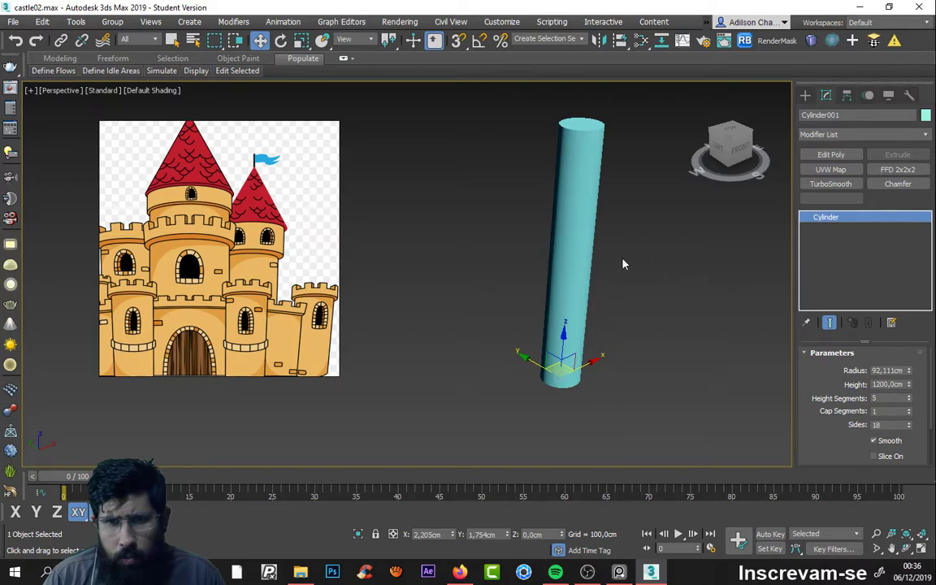
alt+middle_drag(624, 265, 640, 341)
drag(910, 375, 920, 325)
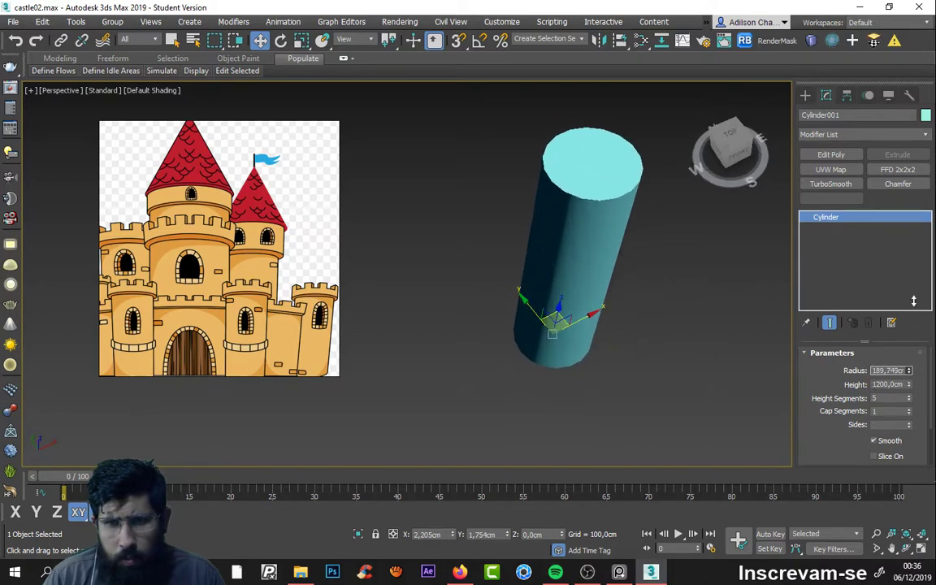
Step: Try radius values of 100 cm and 1000 cm on the cylinder
double_click(890, 370)
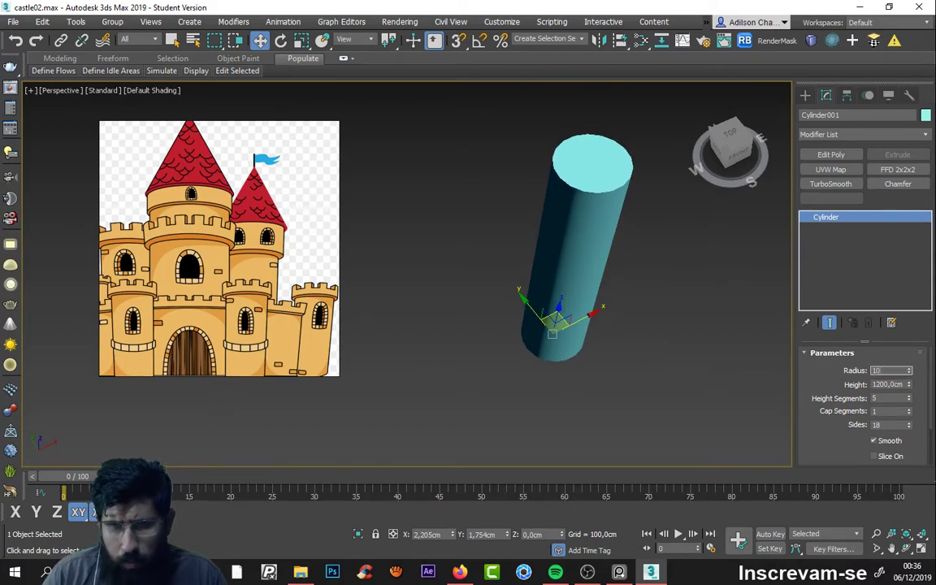
text(100)
key(Return)
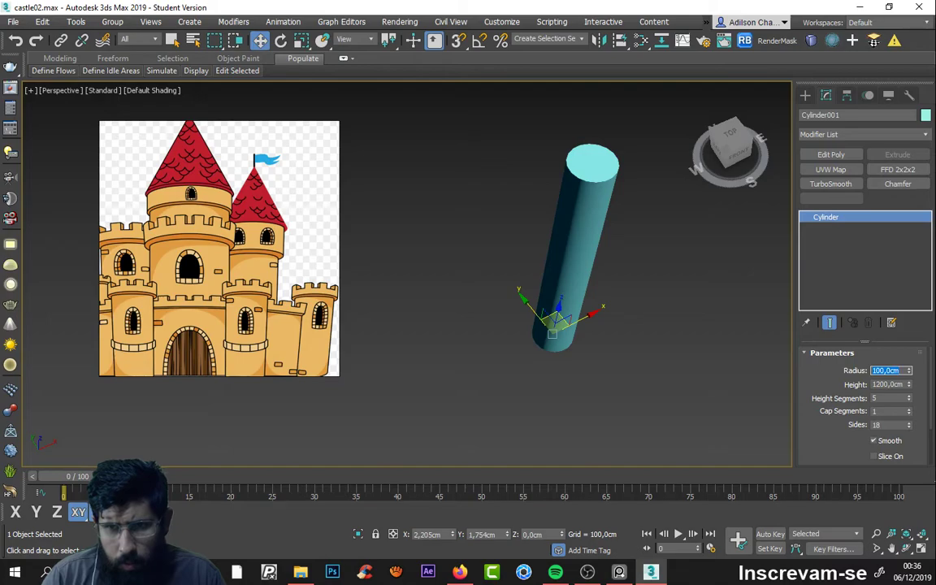
text(1000)
key(Return)
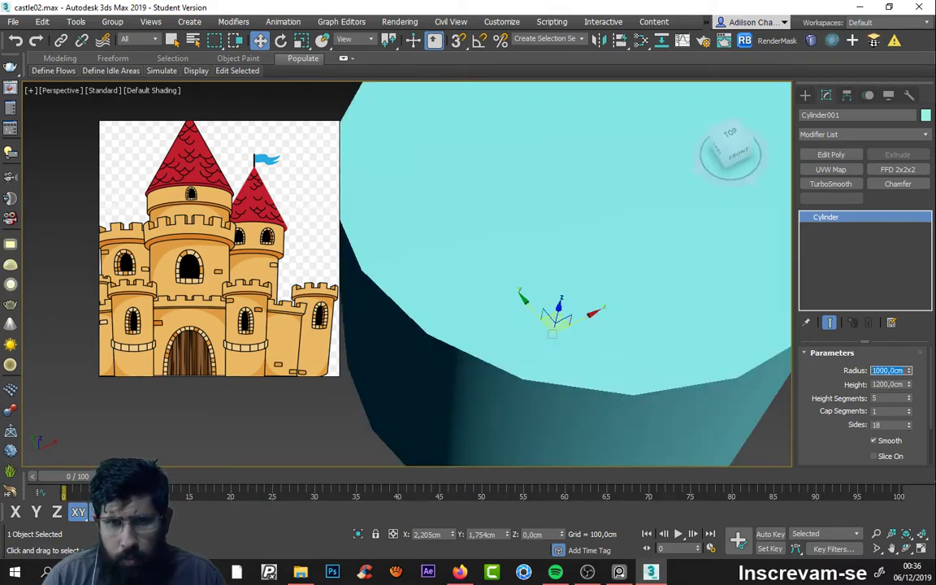
scroll(646, 382, down, 5)
alt+middle_drag(603, 355, 605, 325)
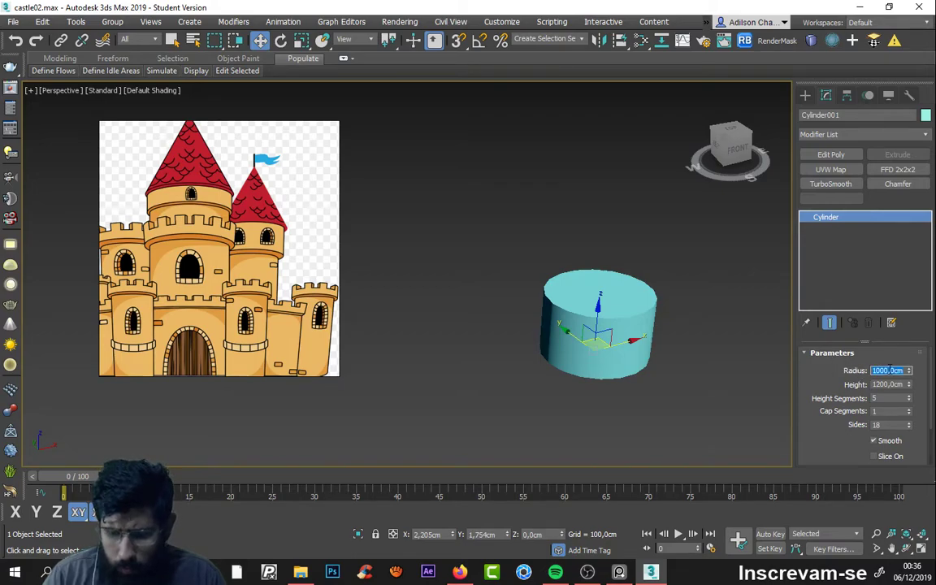
Step: Settle the radius at 200 cm and orbit to view the slimmer tower
text(200)
key(Return)
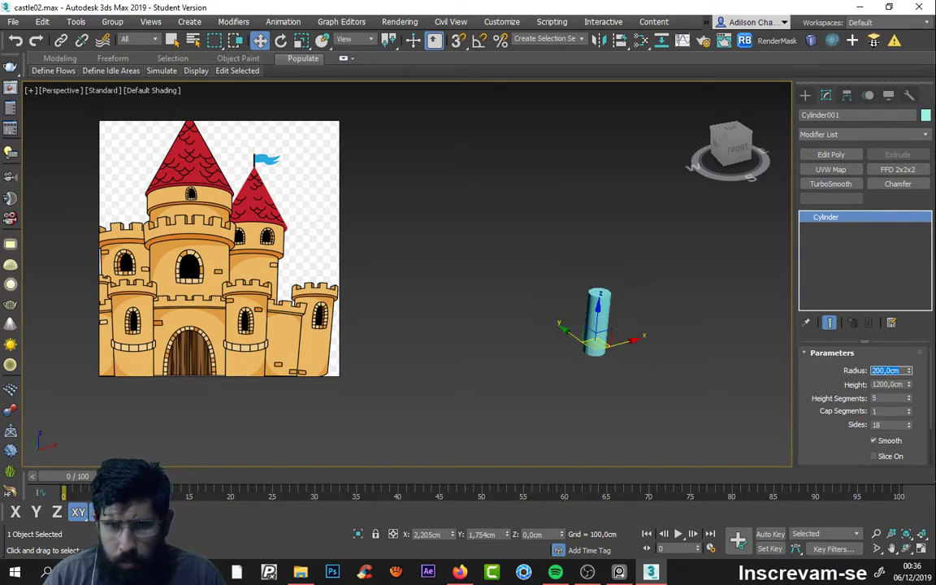
scroll(601, 341, up, 5)
scroll(558, 309, up, 5)
mouse_move(559, 310)
alt+middle_down()
mouse_move(548, 334)
mouse_move(522, 332)
alt+middle_up()
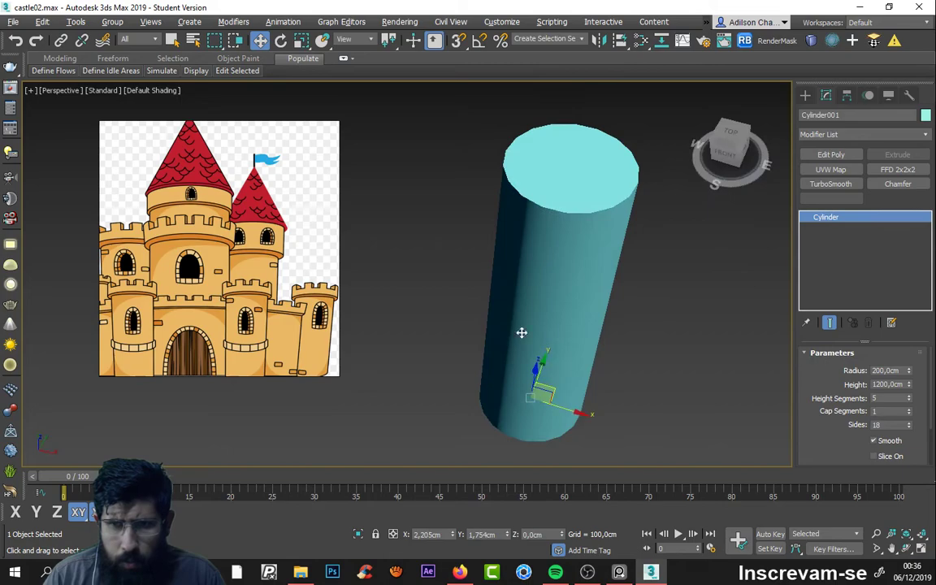
scroll(596, 323, down, 5)
mouse_move(593, 305)
alt+middle_down()
mouse_move(587, 226)
mouse_move(590, 265)
alt+middle_up()
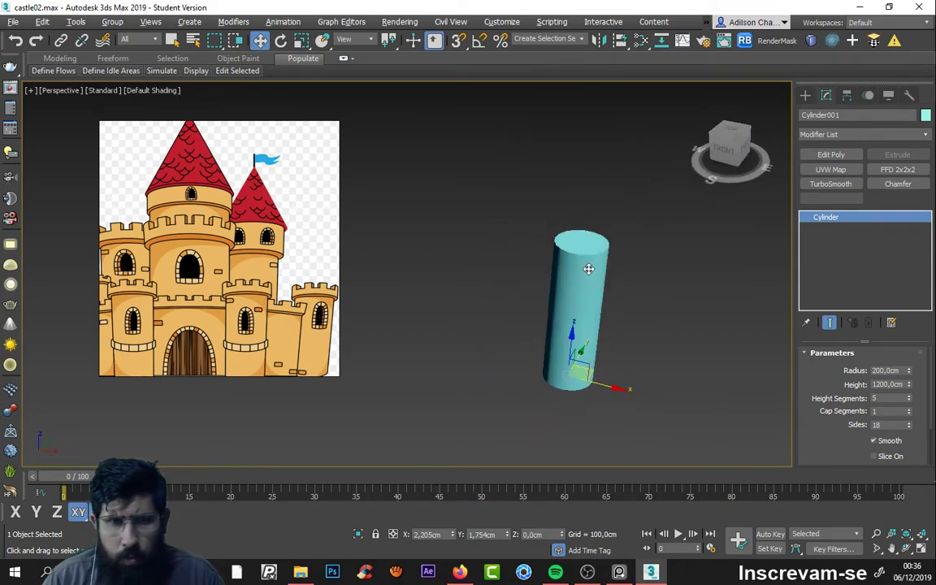
Step: Switch the reference window to the full castle image, reposition it and orbit around the tower
scroll(258, 295, down, 2)
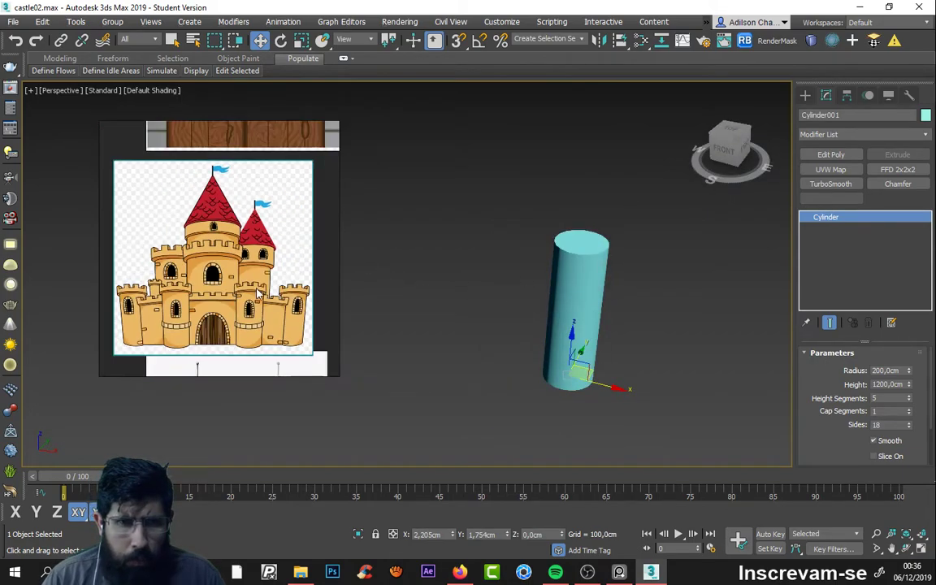
scroll(248, 313, down, 1)
scroll(248, 313, down, 1)
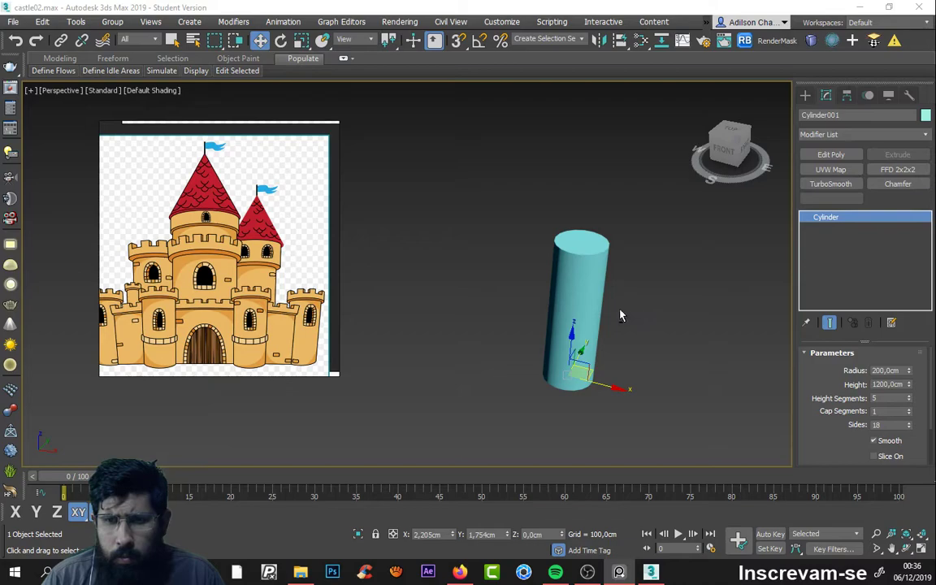
mouse_move(620, 316)
alt+middle_down()
mouse_move(608, 334)
mouse_move(600, 325)
alt+middle_up()
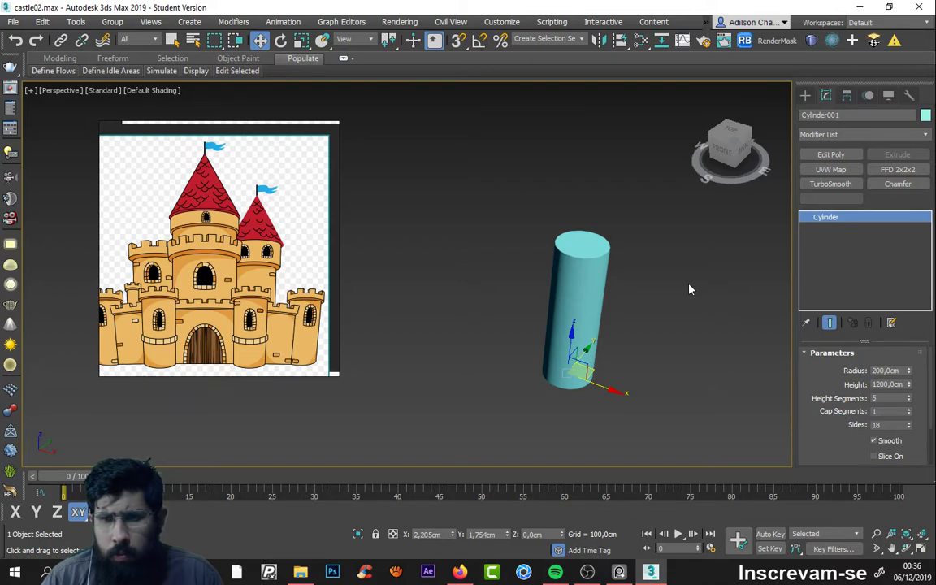
alt+middle_drag(636, 316, 606, 318)
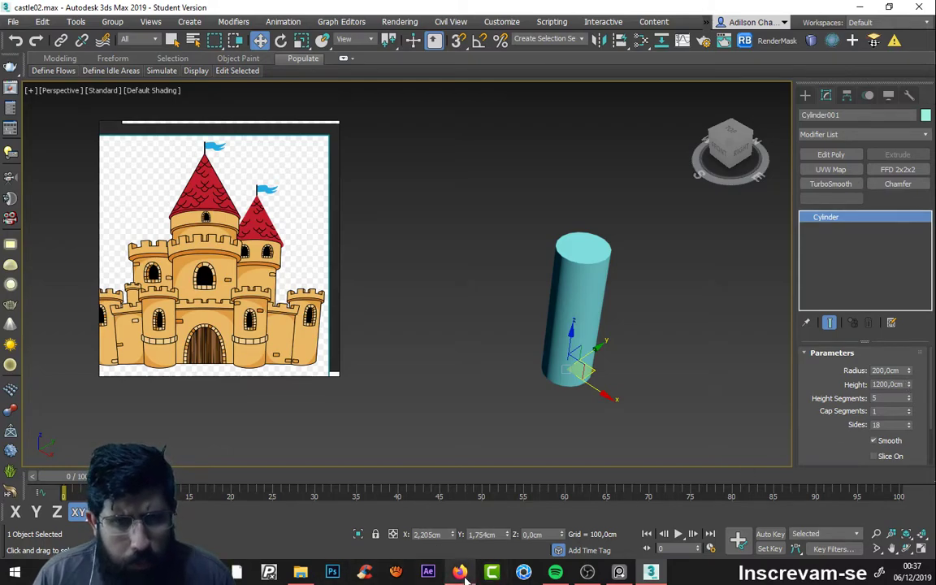
drag(262, 298, 276, 267)
mouse_move(637, 346)
alt+middle_down()
mouse_move(561, 317)
mouse_move(606, 334)
alt+middle_up()
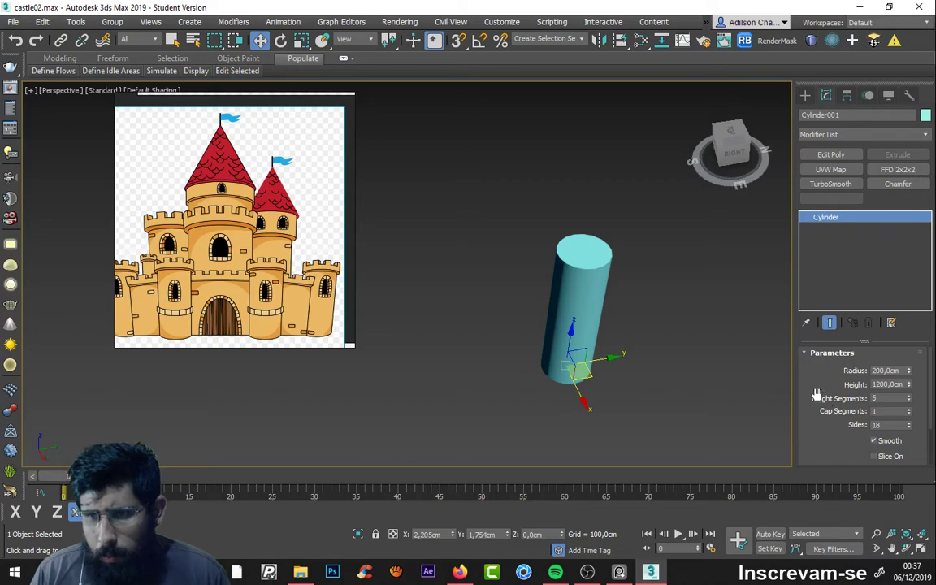
click(460, 572)
Step: Search '1m igual a quantos cm' to confirm 1 metre equals 100 centimetres
click(453, 15)
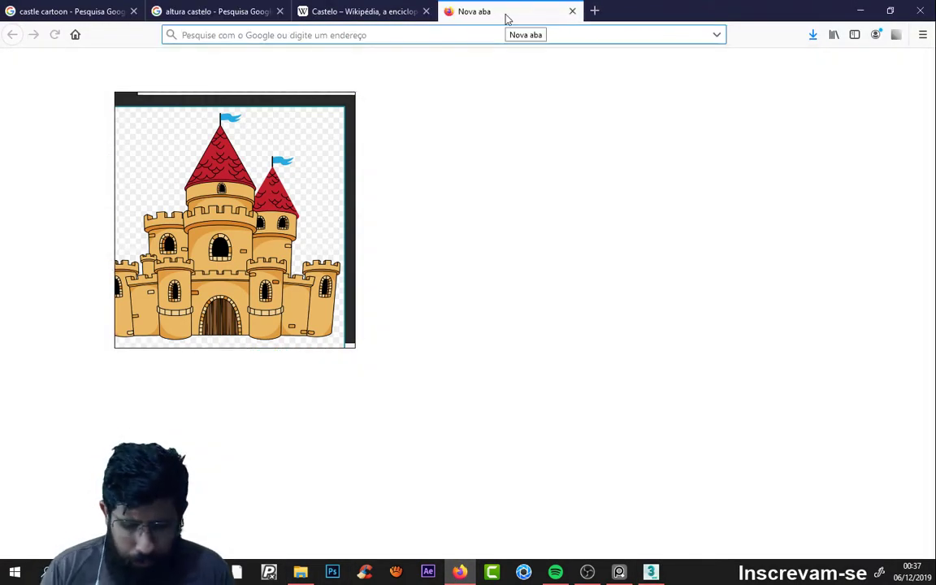
text(1m)
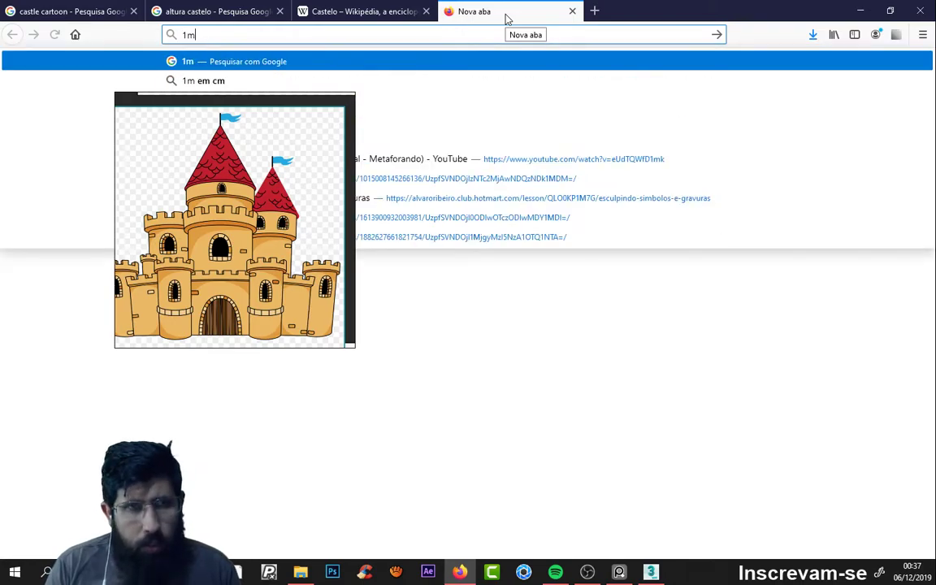
click(94, 209)
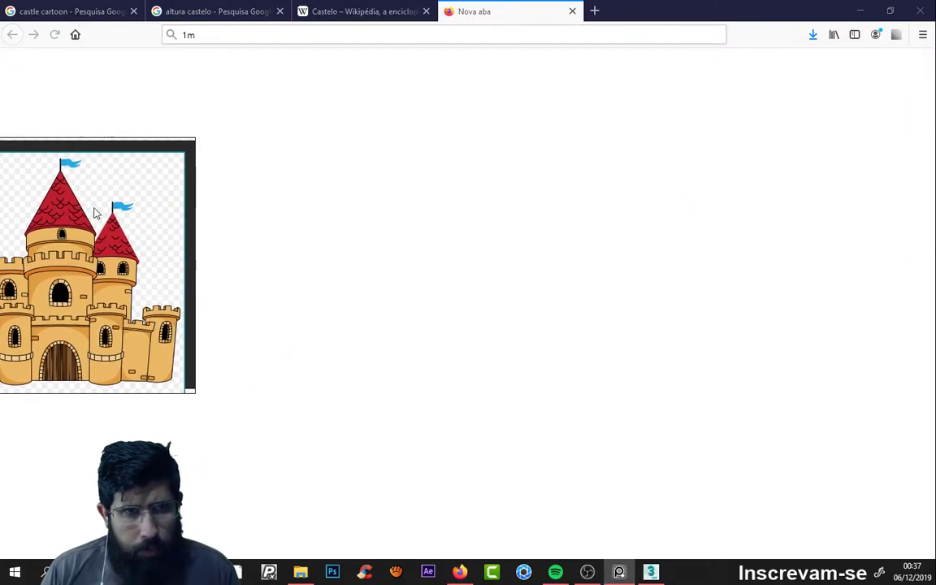
click(222, 34)
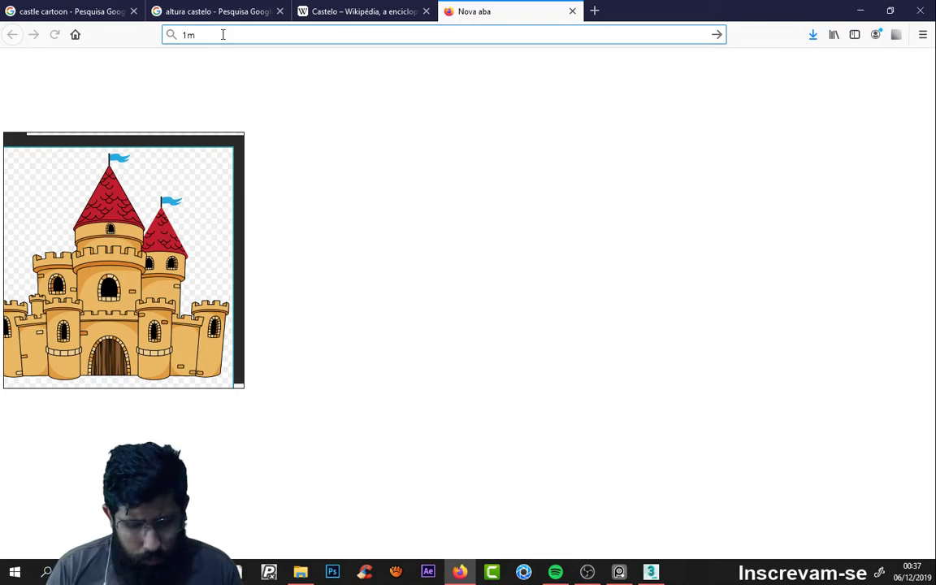
text( igual)
key(Down)
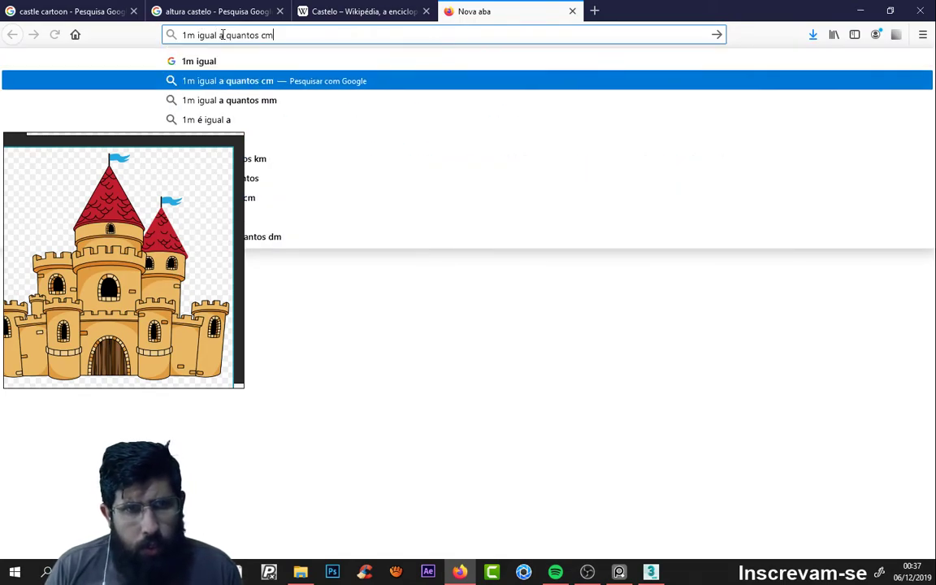
key(Return)
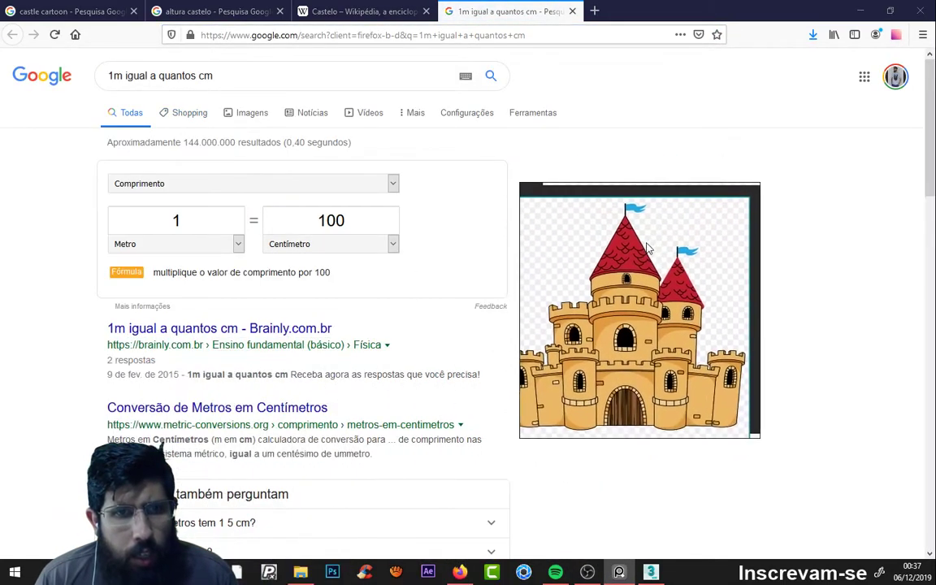
drag(688, 186, 708, 144)
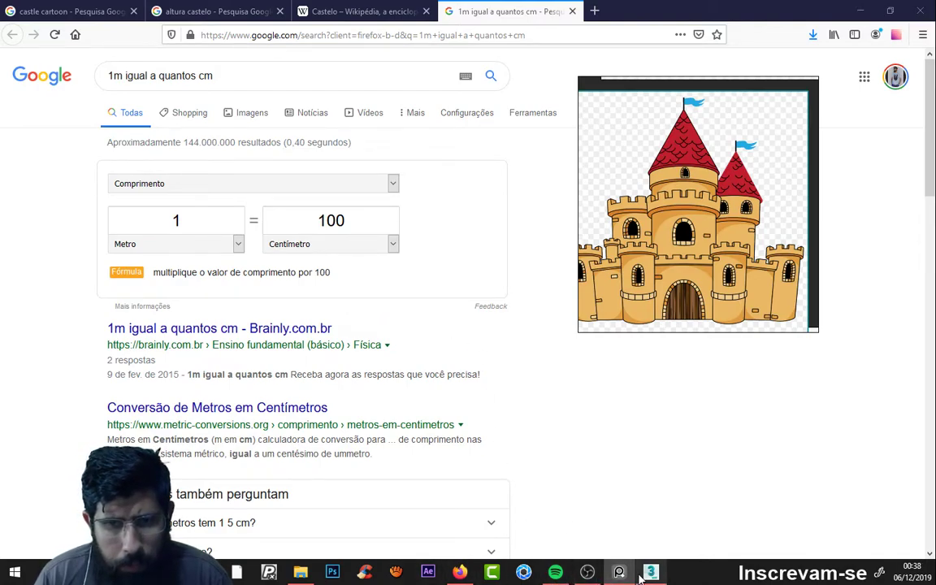
click(643, 573)
Step: Shift the castle reference image to the left and orbit to view the cylinder
drag(698, 214, 266, 231)
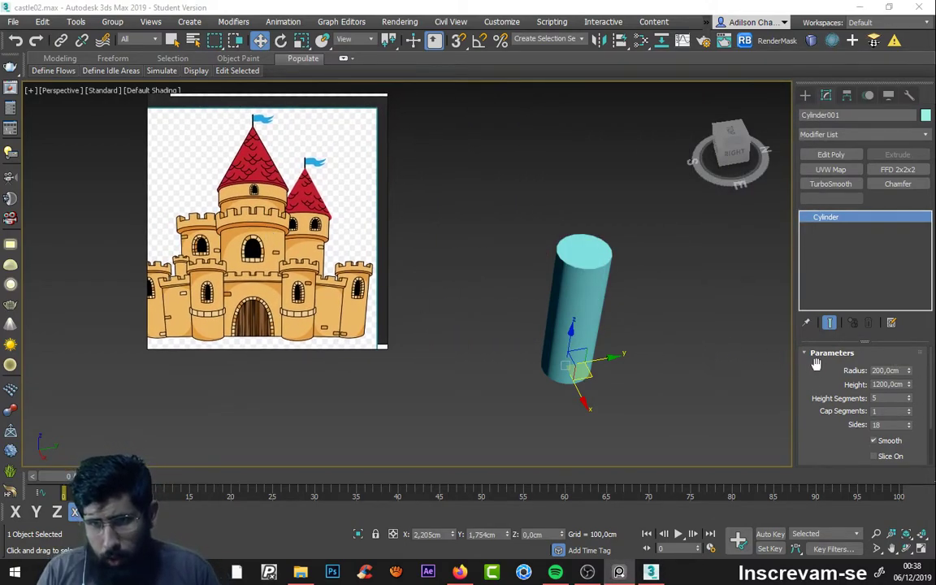
scroll(596, 275, up, 2)
mouse_move(596, 275)
alt+middle_down()
mouse_move(523, 349)
mouse_move(517, 188)
alt+middle_up()
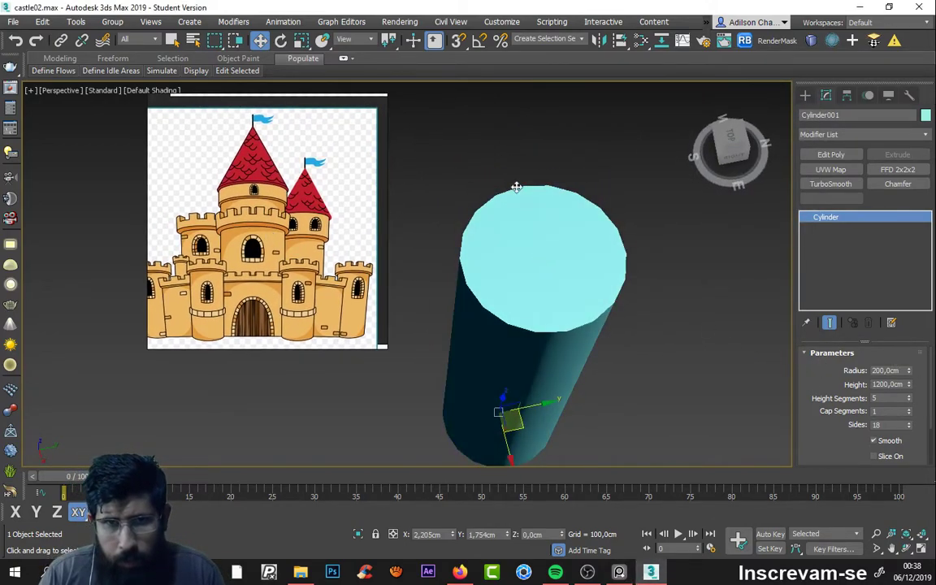
scroll(598, 280, down, 3)
alt+middle_drag(606, 291, 556, 237)
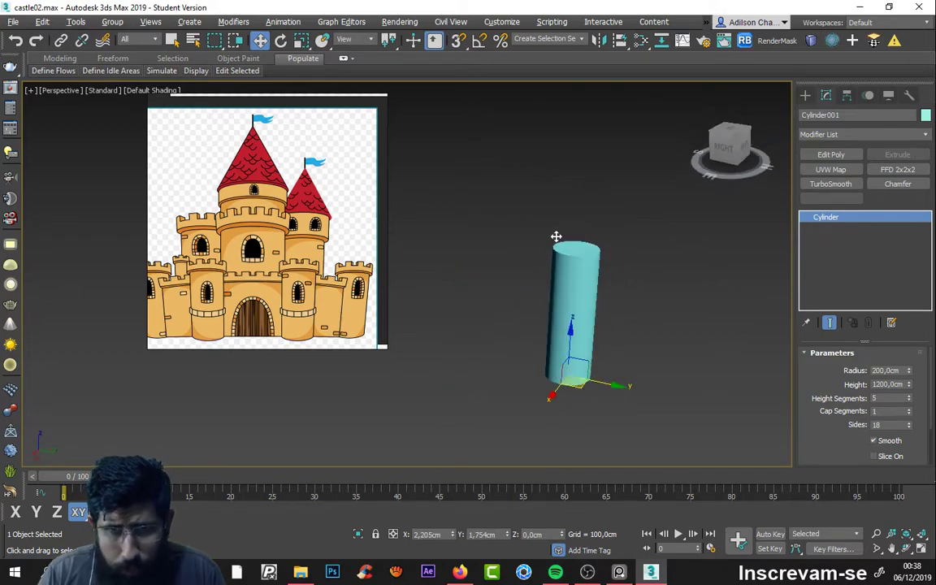
scroll(578, 268, up, 1)
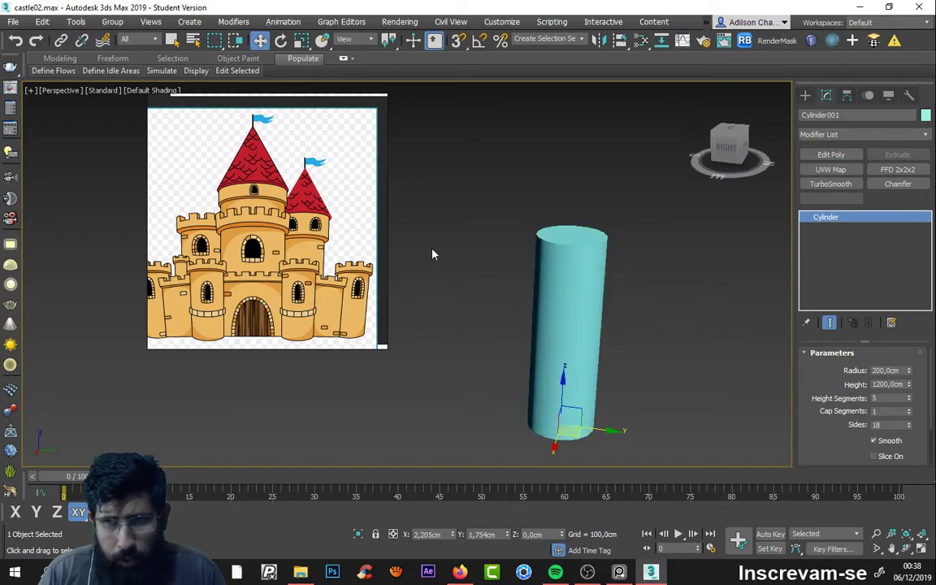
scroll(340, 248, down, 2)
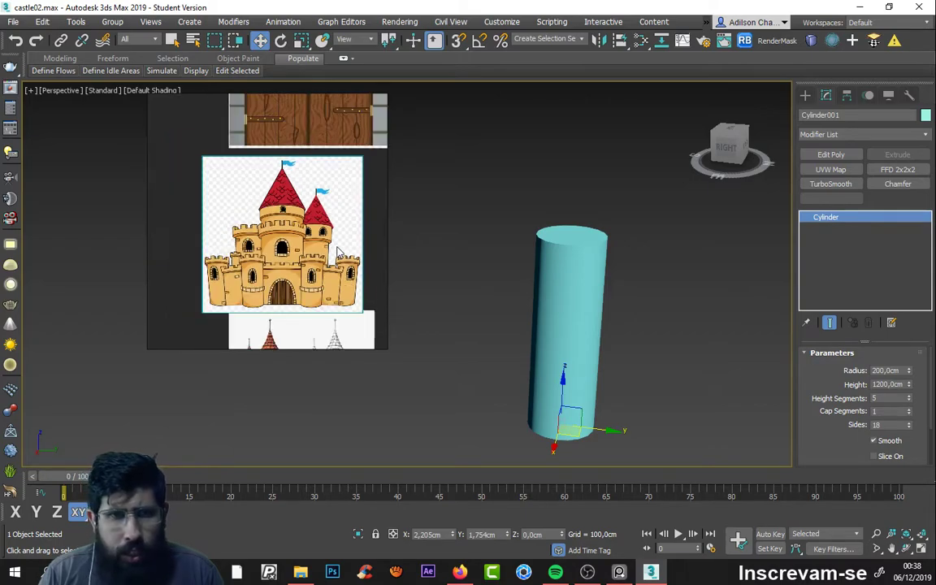
Step: Drag the tall cyan cylinder up, farther back, right, then slightly toward the camera
drag(533, 294, 558, 249)
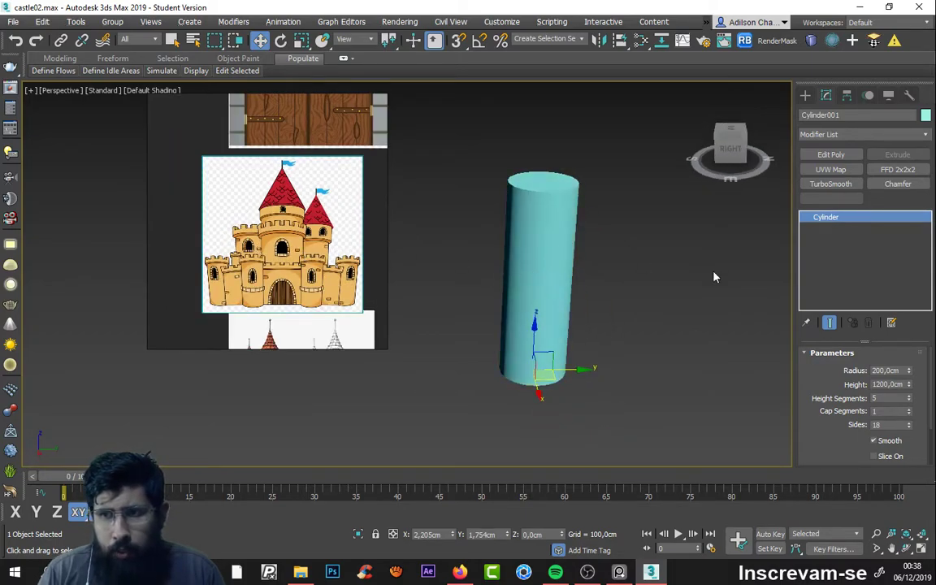
drag(535, 191, 550, 239)
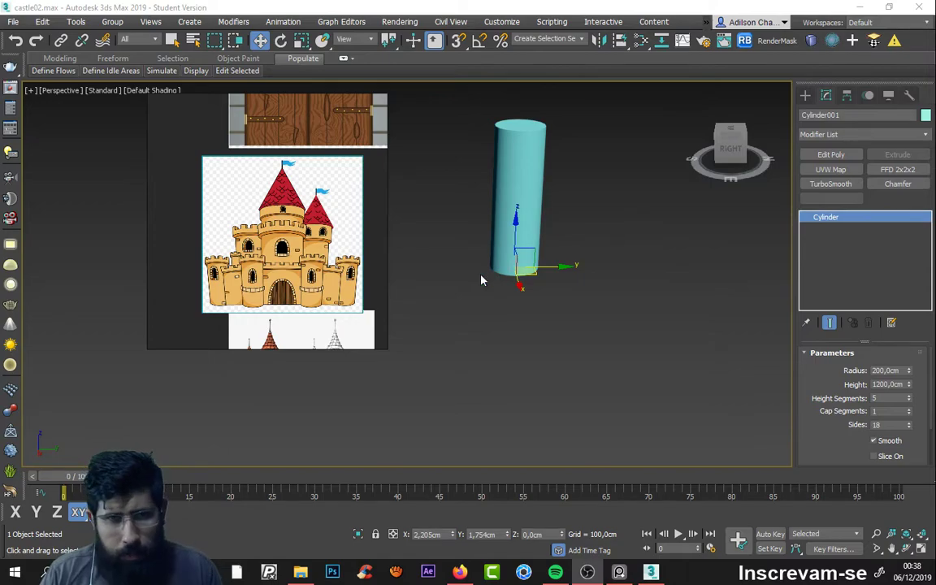
scroll(345, 268, up, 1)
scroll(345, 268, up, 1)
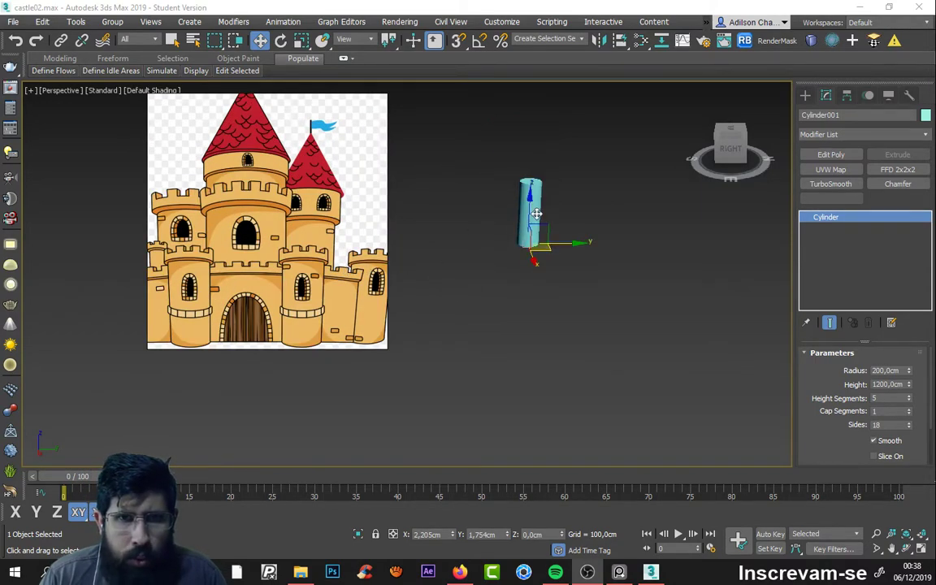
drag(530, 216, 596, 217)
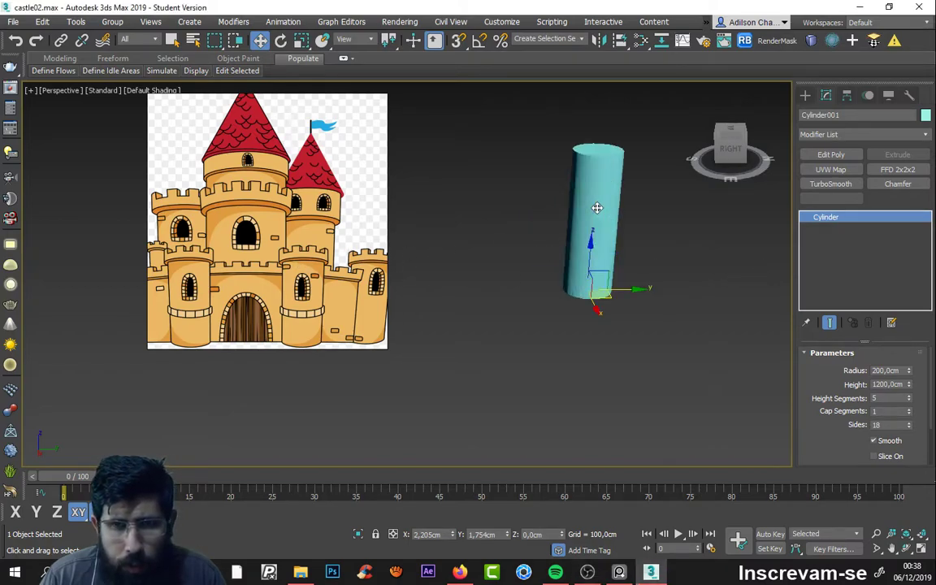
mouse_move(543, 255)
mouse_down()
mouse_move(607, 196)
mouse_move(557, 252)
mouse_up()
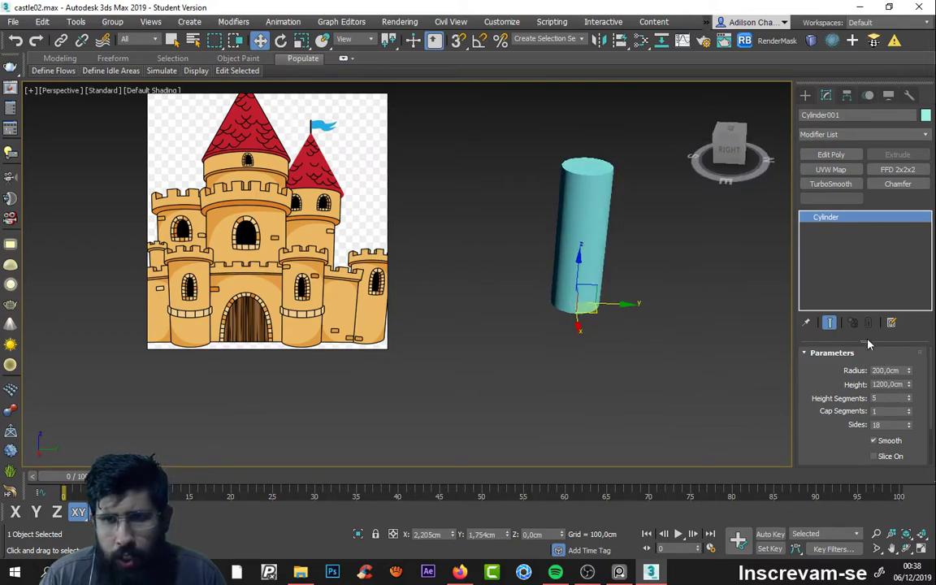
Step: Add an Edit Poly modifier to Cylinder001 and check its stack entries and sub-object levels
click(831, 155)
click(823, 231)
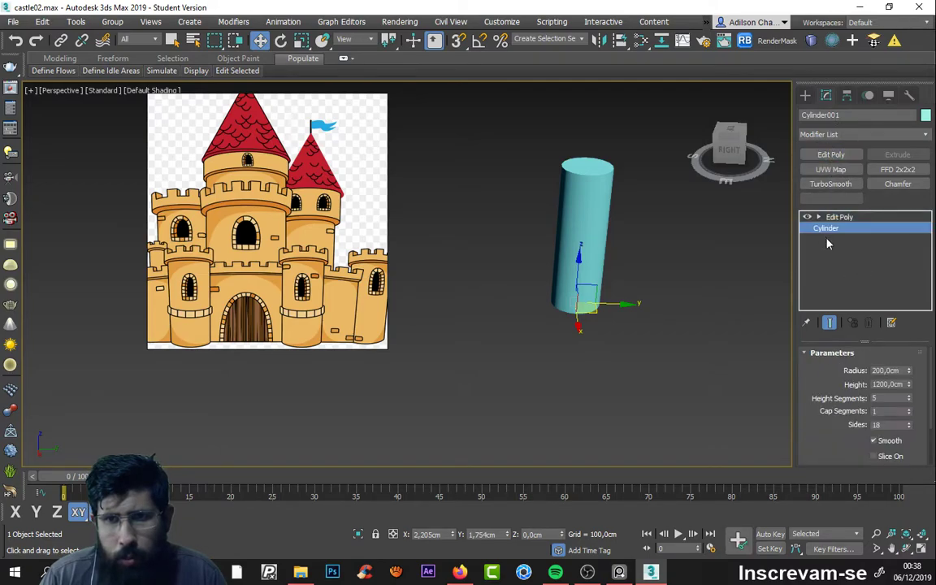
click(838, 217)
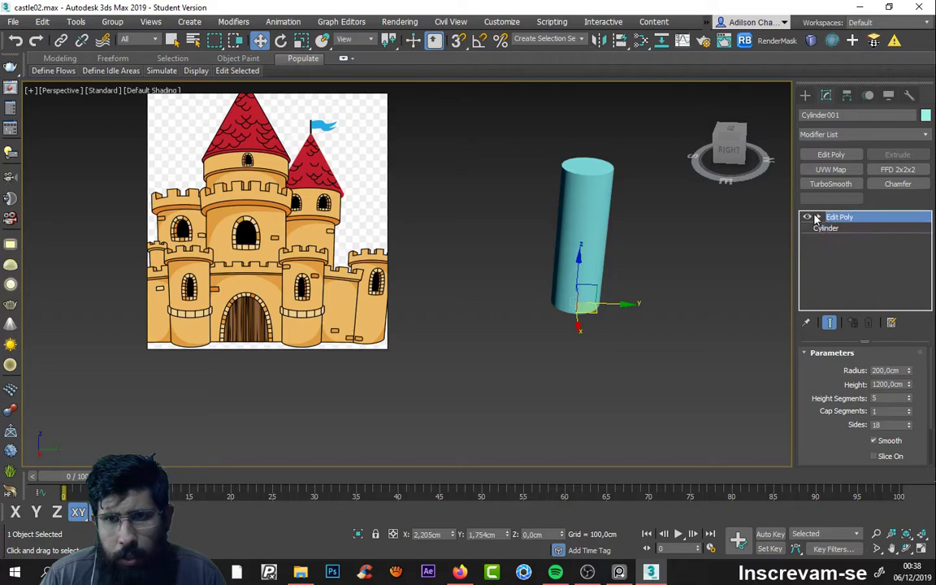
click(819, 217)
click(819, 217)
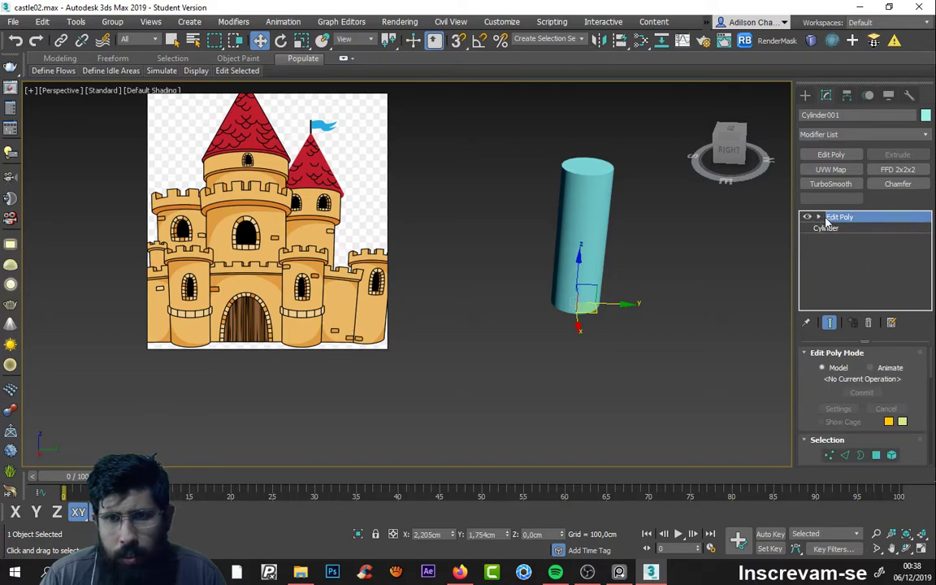
scroll(477, 265, down, 3)
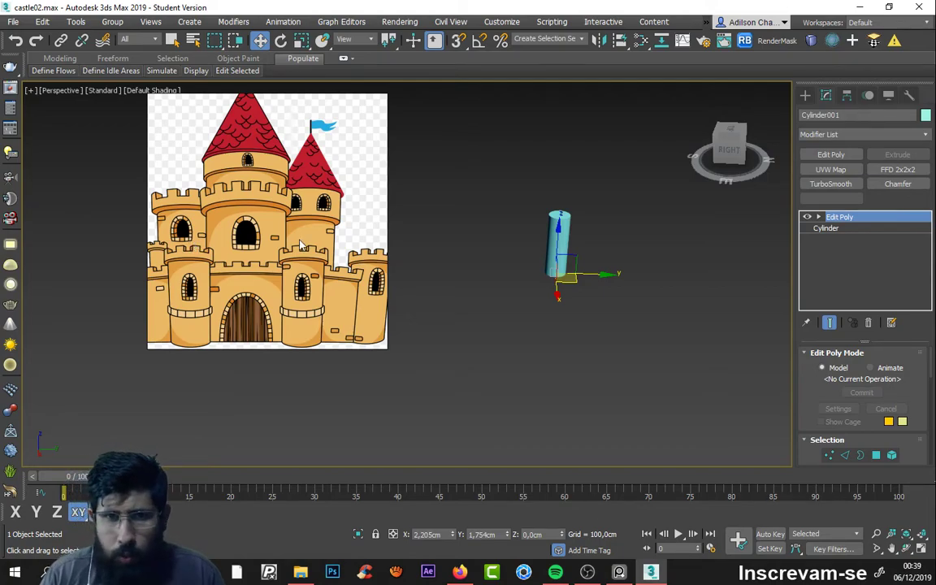
Step: Inspect the cylinder's Convert To options in the quad menu, then close it without converting
right_click(596, 235)
right_click(554, 248)
right_click(551, 225)
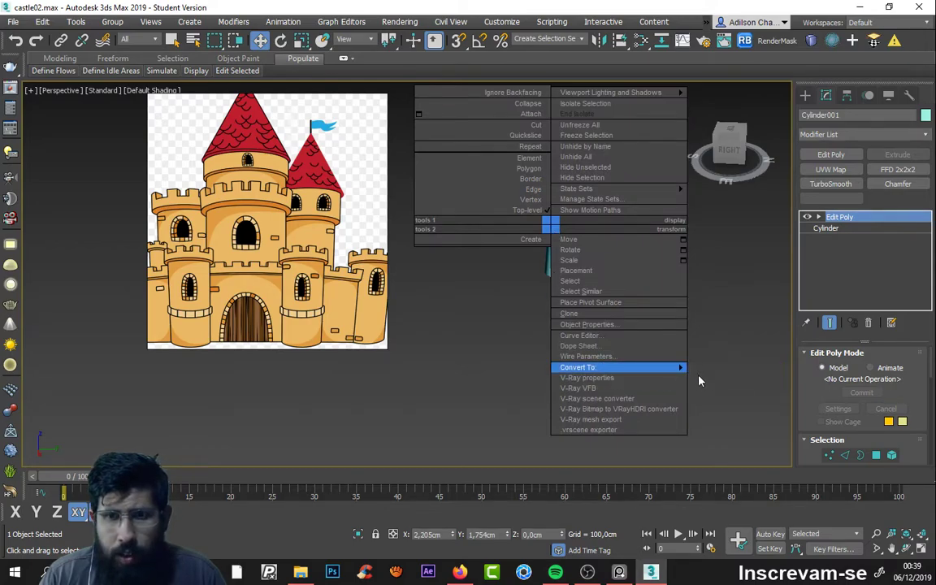
click(824, 235)
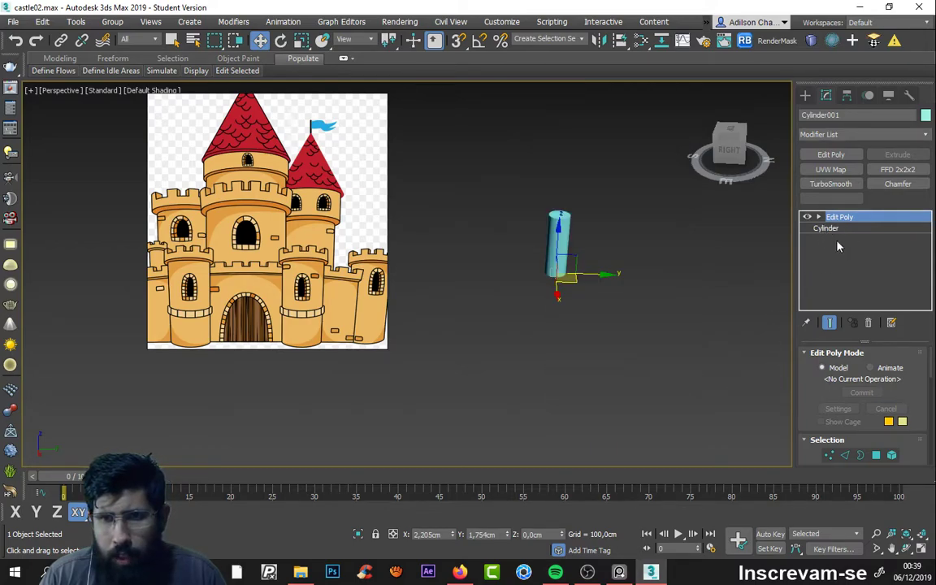
click(826, 229)
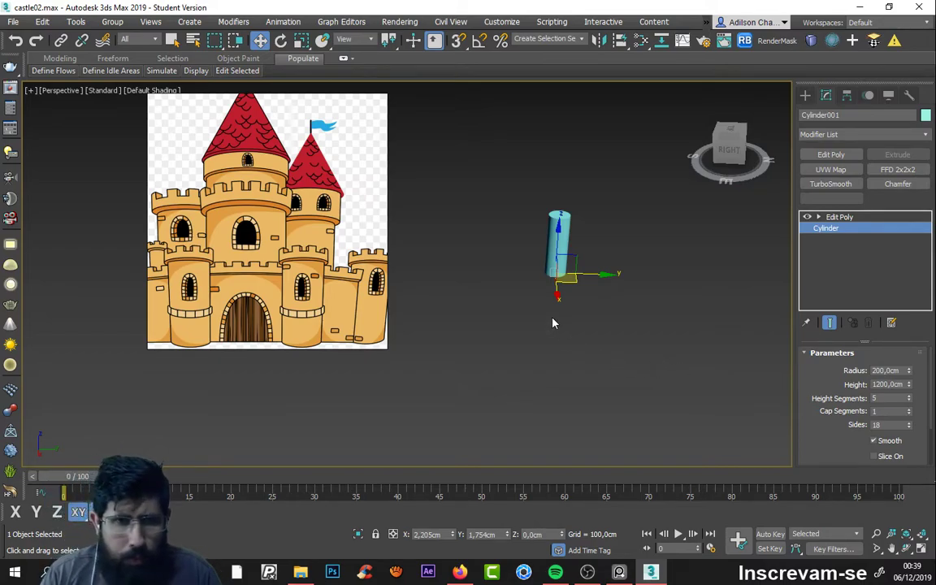
scroll(302, 286, up, 3)
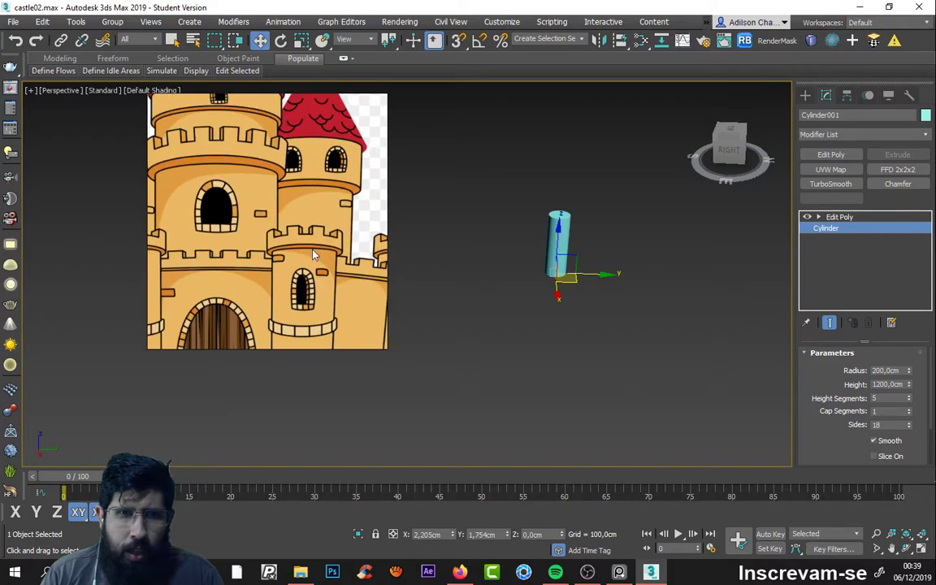
scroll(309, 259, down, 3)
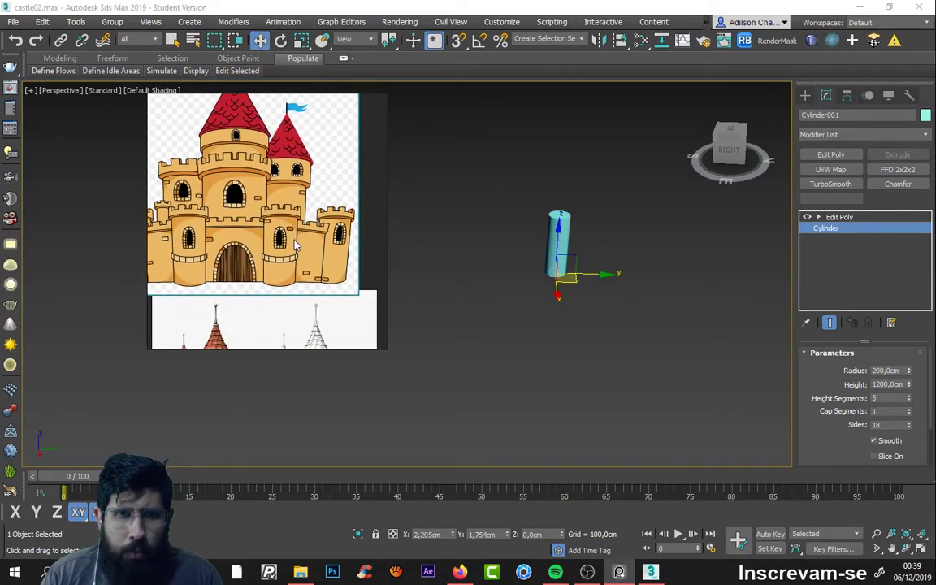
scroll(284, 240, up, 3)
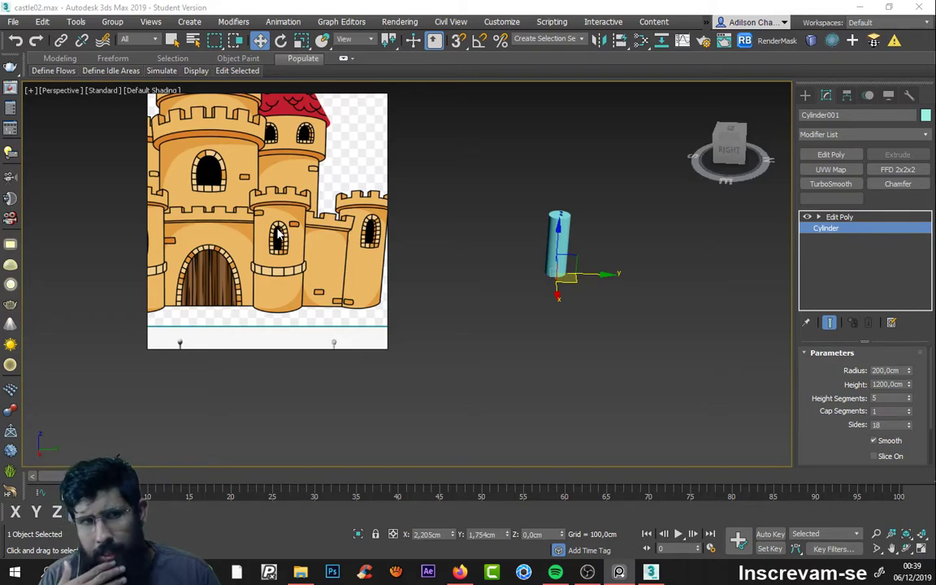
scroll(277, 234, down, 5)
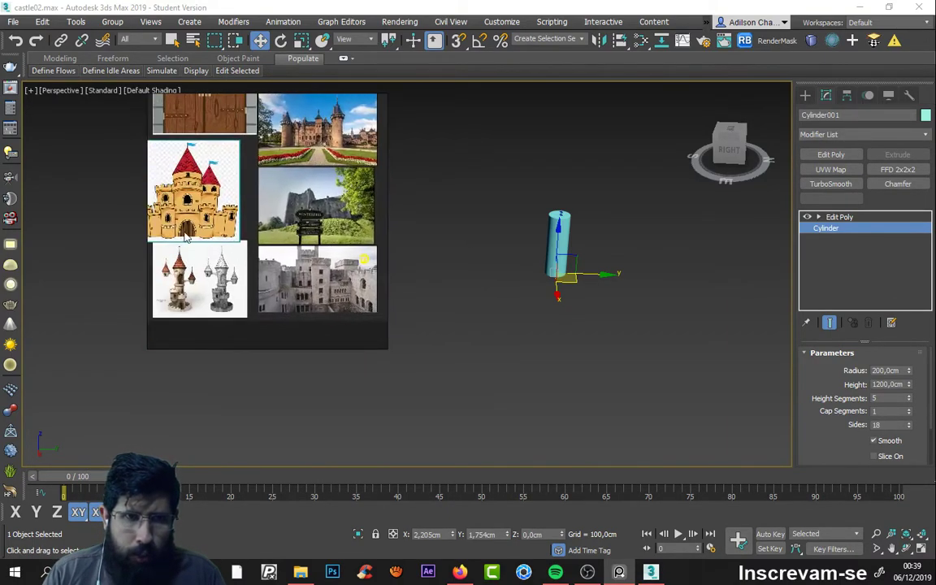
scroll(560, 240, up, 5)
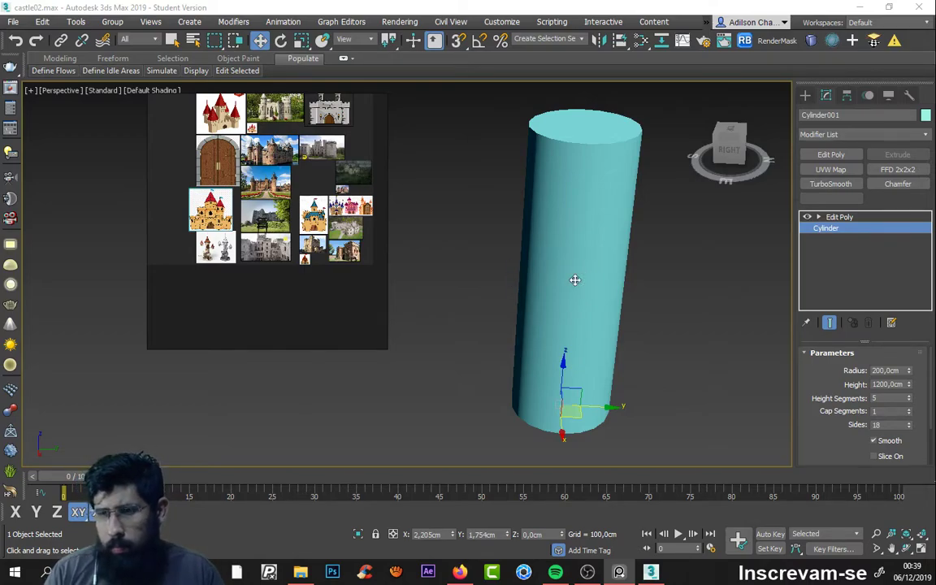
scroll(549, 300, down, 5)
scroll(200, 209, up, 1)
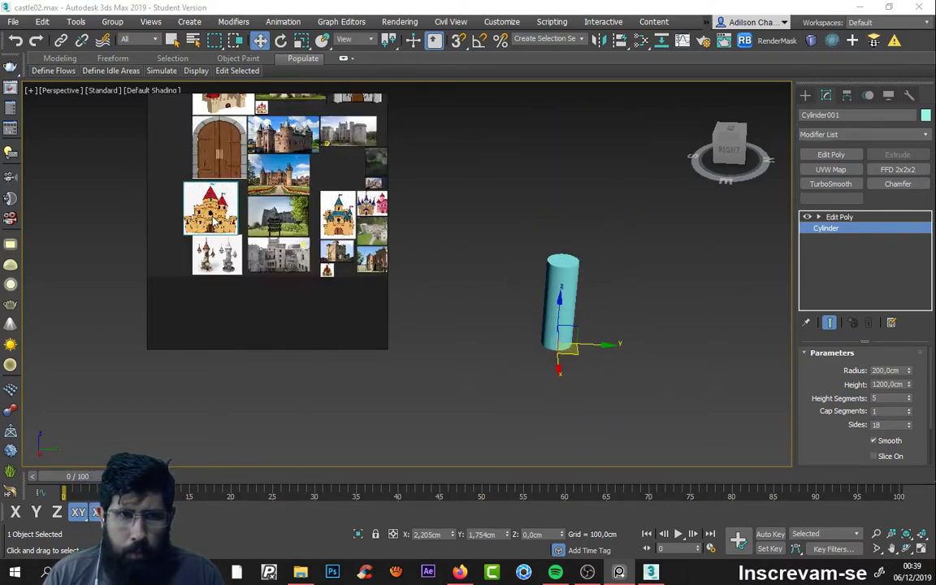
scroll(210, 211, up, 2)
scroll(220, 244, up, 2)
scroll(246, 271, up, 2)
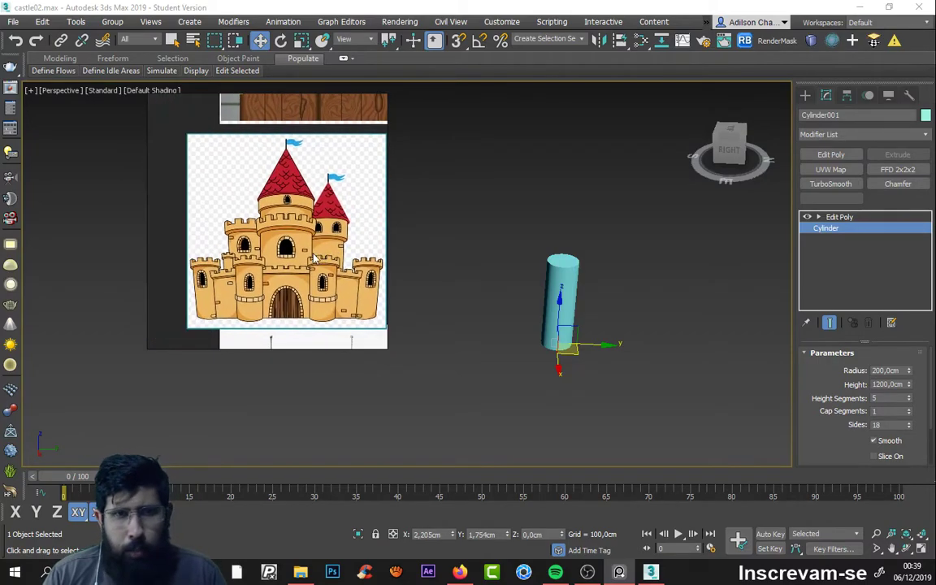
scroll(264, 262, up, 1)
scroll(279, 254, up, 1)
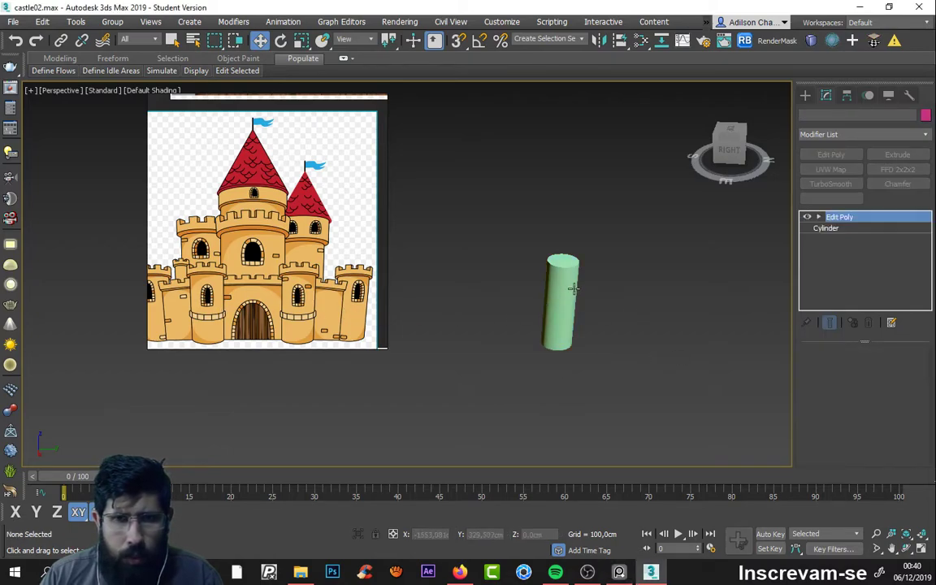
Step: Drag Cylinder001 slightly toward the camera and lower in the perspective view
scroll(299, 295, up, 2)
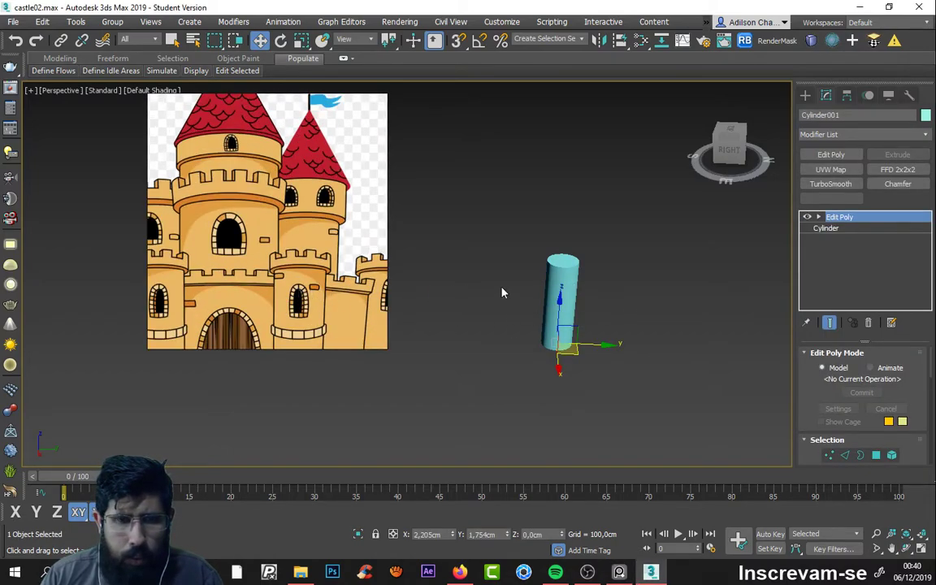
drag(565, 271, 565, 282)
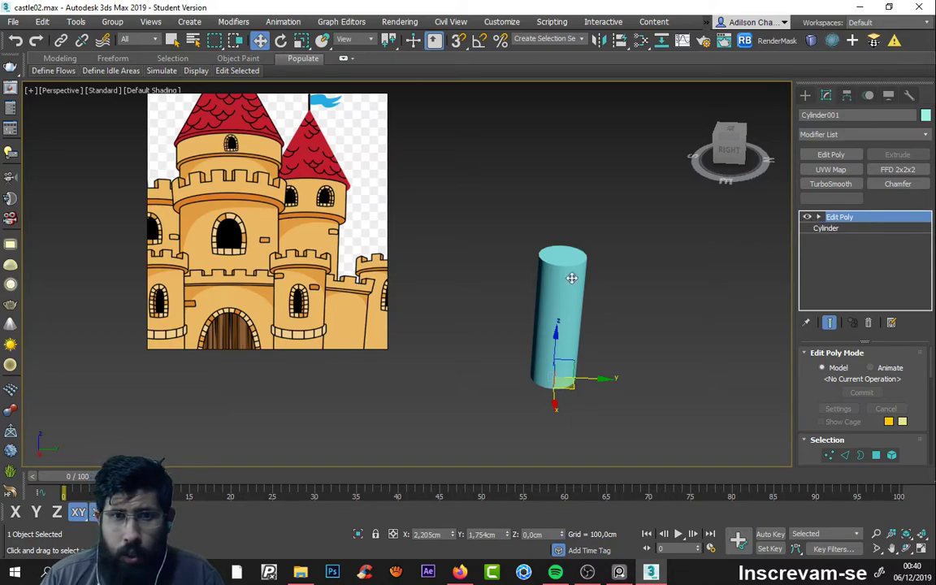
scroll(299, 270, down, 2)
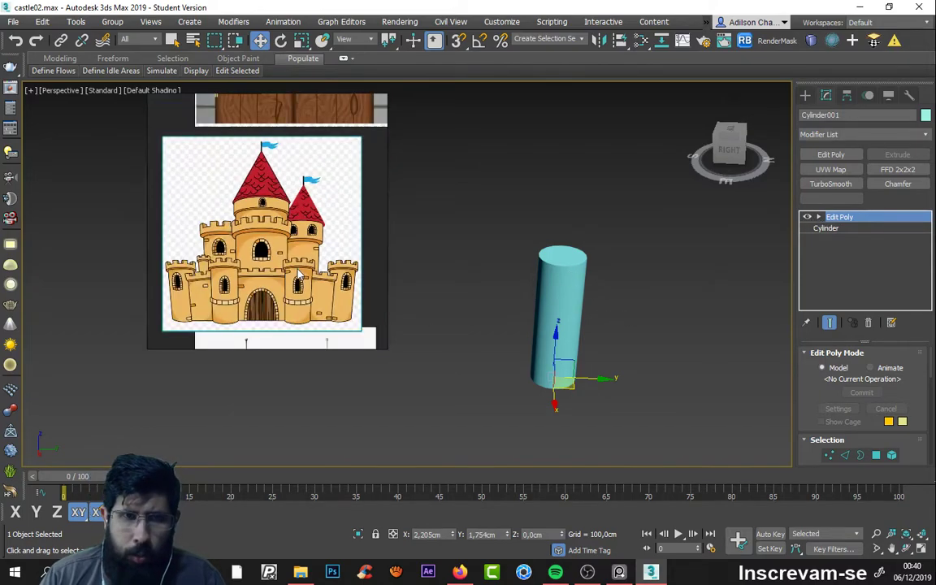
scroll(297, 265, down, 1)
scroll(294, 257, up, 3)
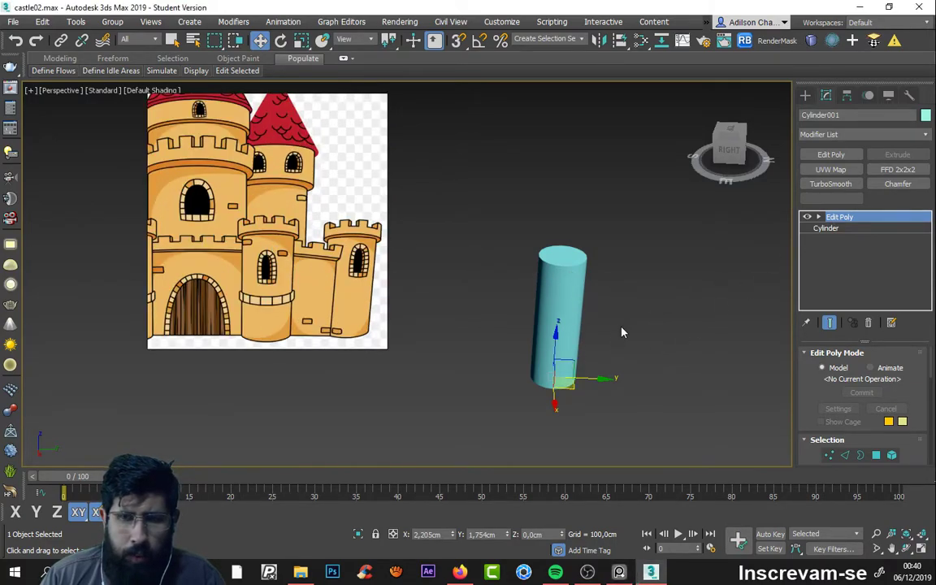
Step: Clone the cylinder upward as a second tower copy, Cylinder002
right_click(557, 304)
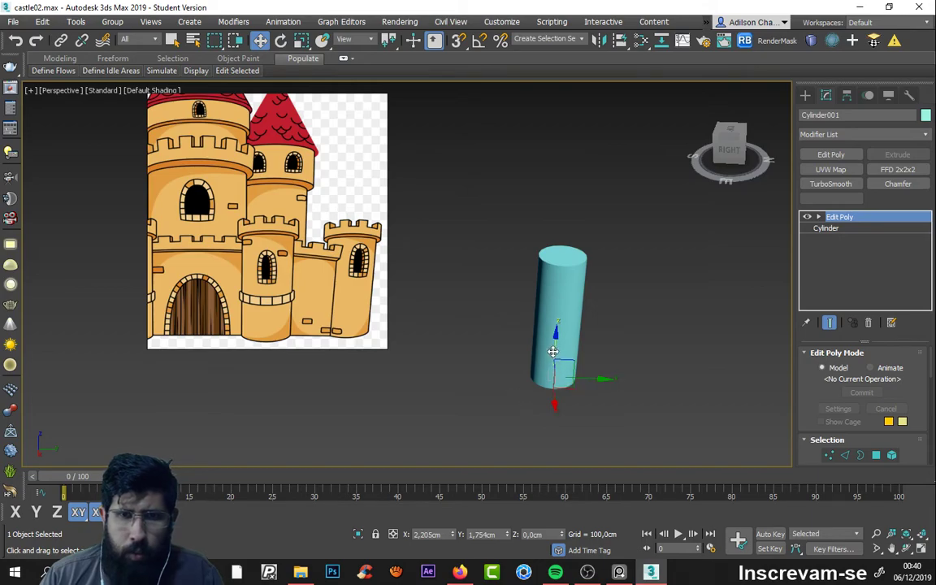
shift+drag(559, 342, 571, 151)
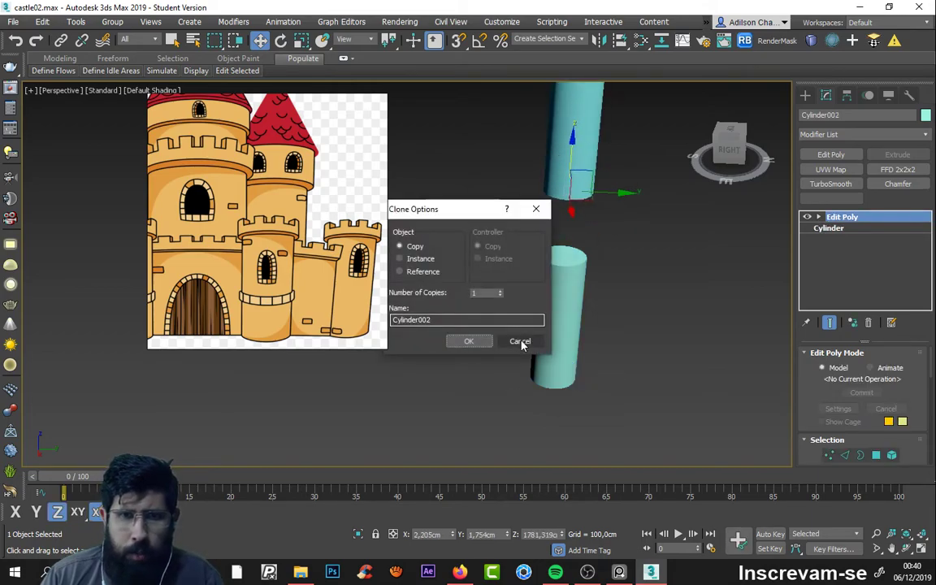
click(477, 342)
middle_drag(601, 188, 595, 257)
Step: Convert the upper cylinder copy to Editable Poly
right_click(520, 162)
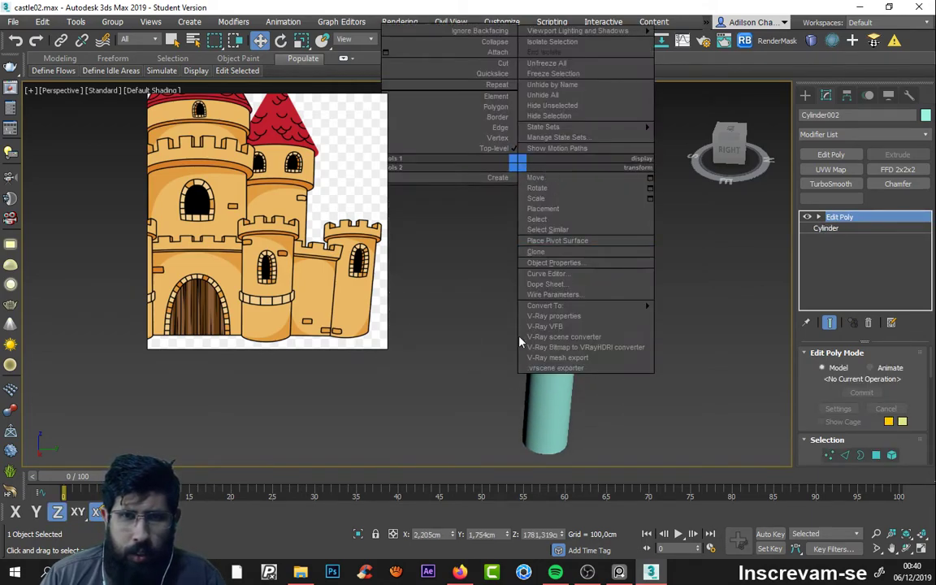
click(578, 207)
right_click(557, 178)
mouse_move(585, 320)
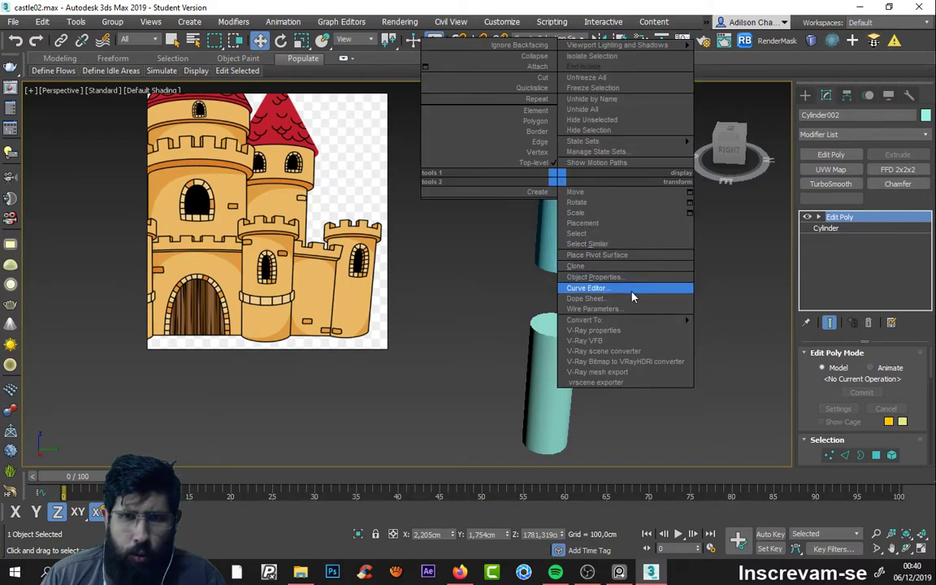
click(740, 330)
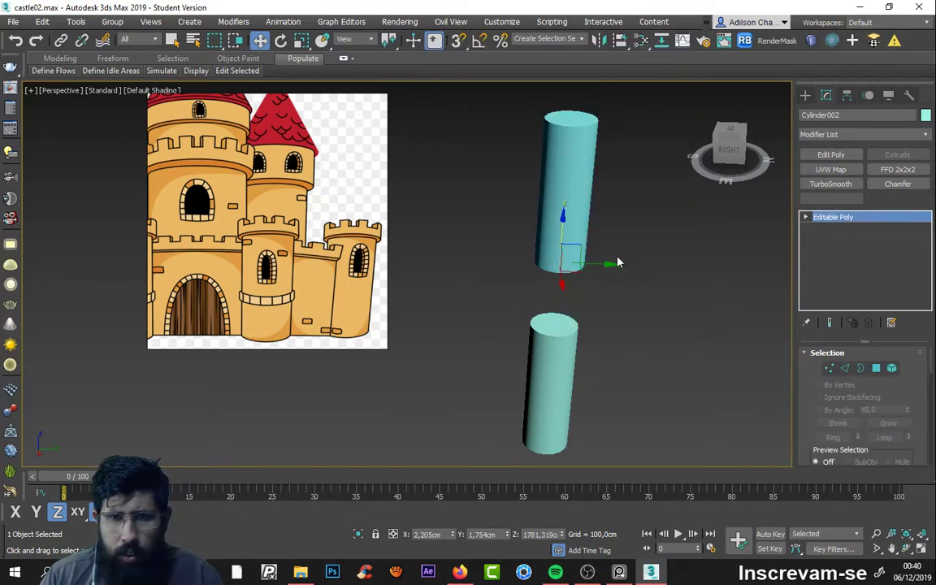
scroll(614, 205, up, 2)
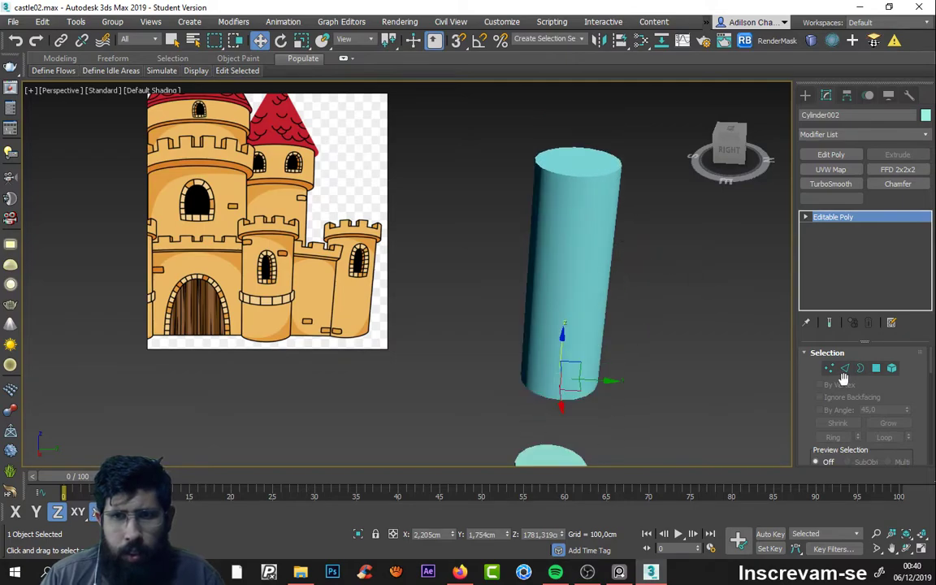
Step: Try selecting the copy's top polygons, clear them, and reselect the upper cylinder
click(882, 371)
drag(512, 121, 638, 265)
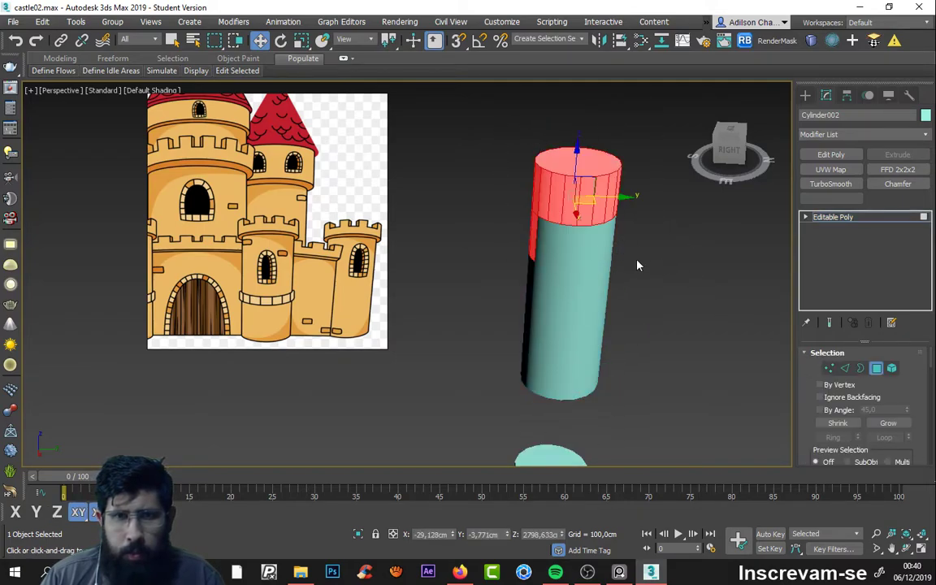
click(681, 277)
click(806, 95)
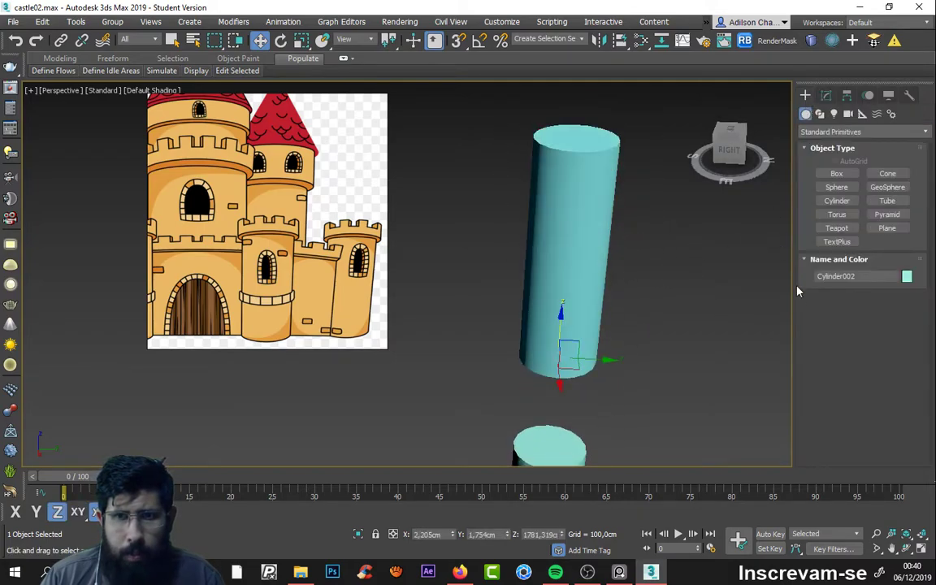
scroll(652, 275, down, 3)
drag(554, 168, 673, 340)
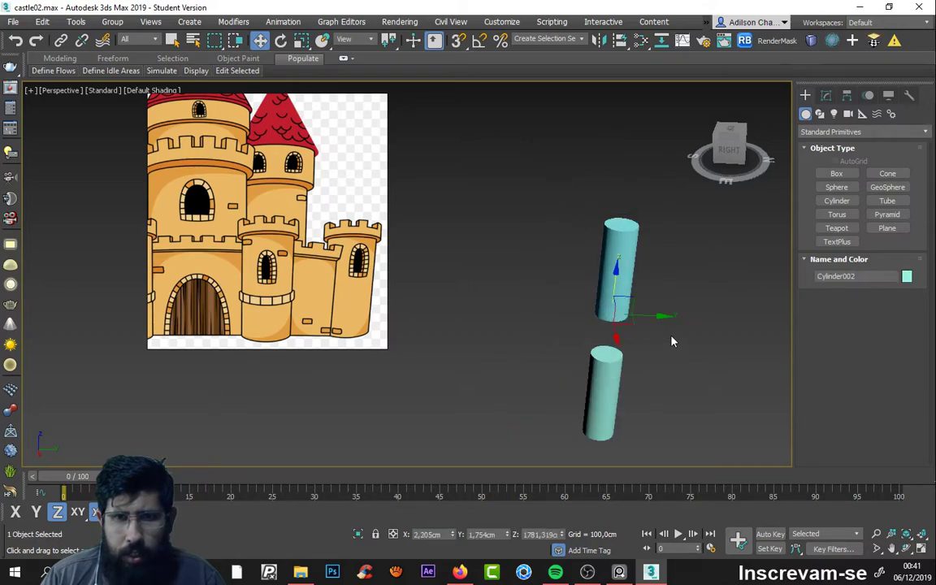
Step: Delete the upper cylinder, show edged faces, and select the remaining tower cylinder
key(Delete)
key(F4)
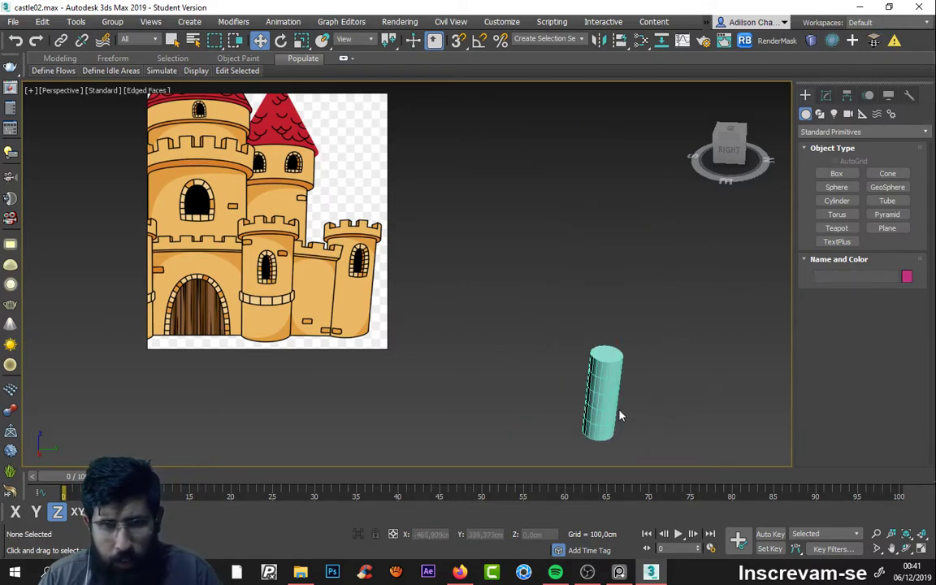
scroll(614, 403, up, 4)
click(609, 388)
mouse_move(609, 389)
alt+middle_down()
mouse_move(708, 454)
mouse_move(646, 403)
mouse_move(592, 456)
mouse_move(633, 399)
mouse_move(631, 324)
mouse_move(623, 424)
mouse_move(630, 411)
alt+middle_up()
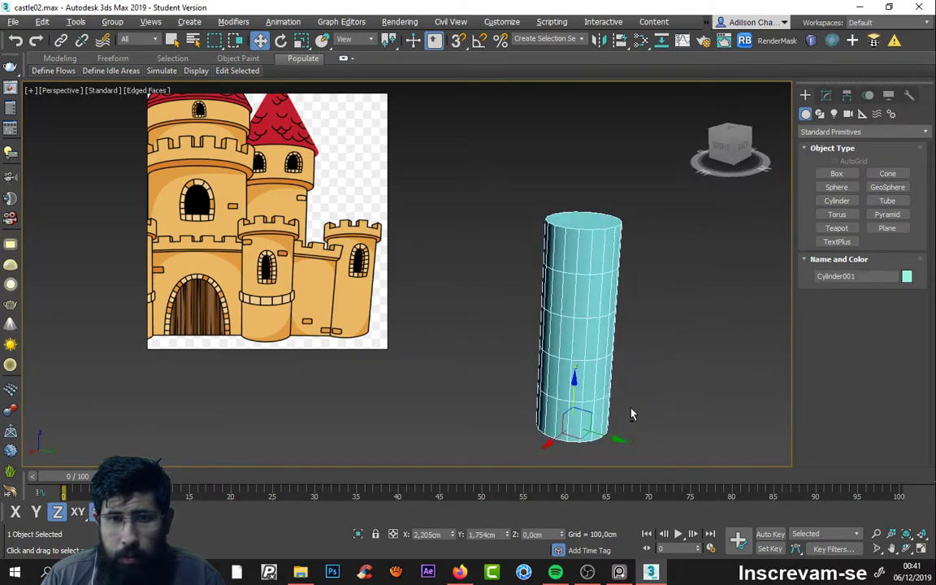
scroll(634, 410, down, 3)
scroll(638, 366, up, 2)
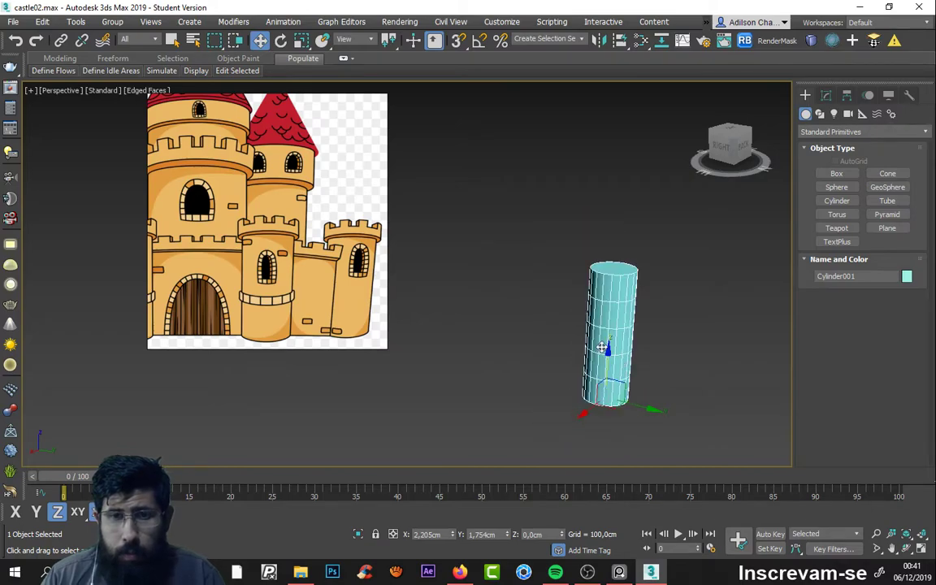
Step: Clone the lower cylinder upward and open the copy's Cylinder parameters
shift+drag(608, 351, 620, 173)
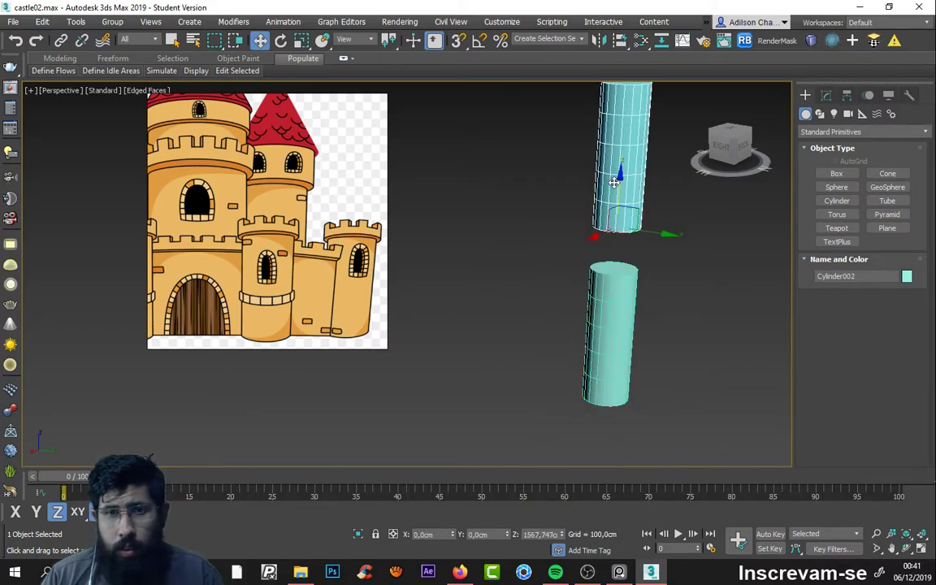
click(469, 341)
middle_drag(660, 297, 710, 345)
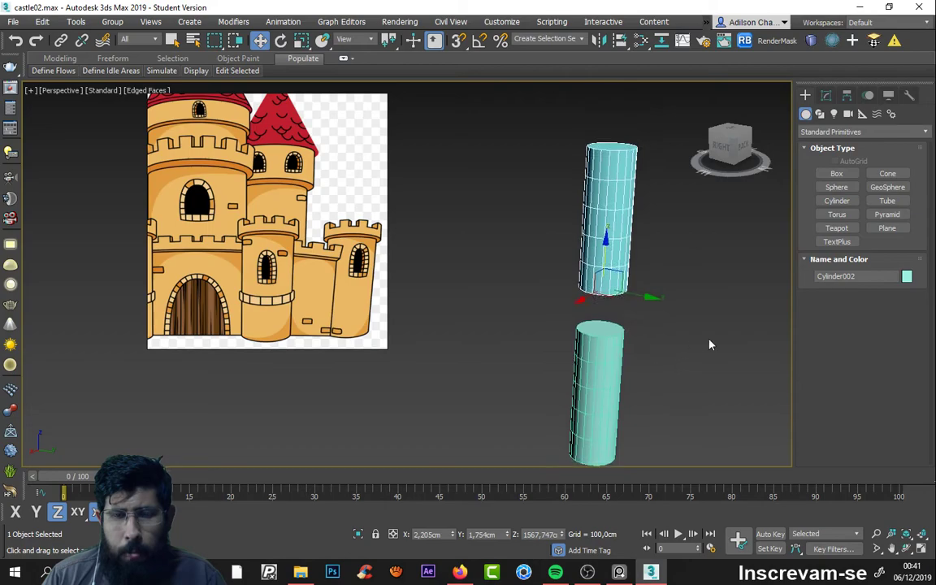
click(827, 95)
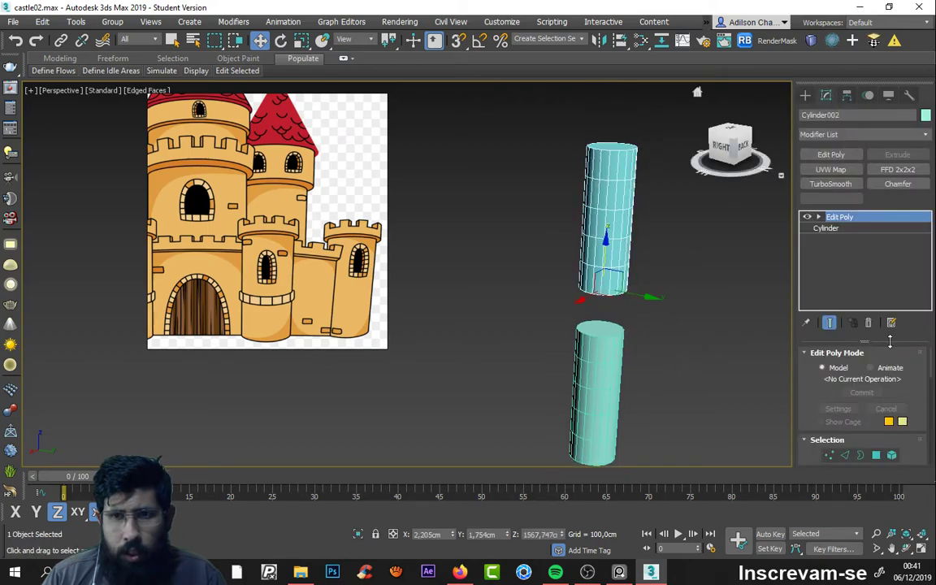
click(823, 228)
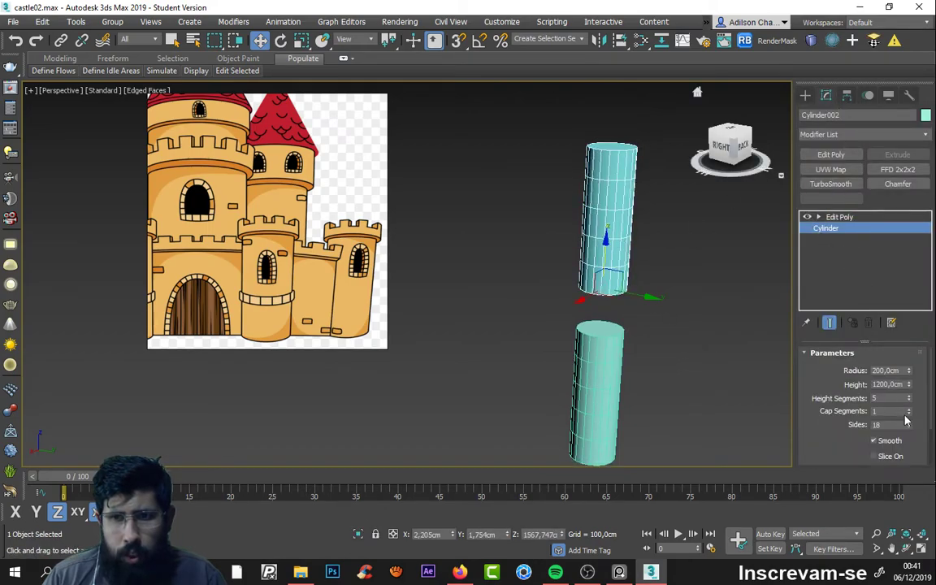
Step: Set the copy's Sides to 18 after trying 3, 15 and 12
mouse_move(909, 427)
mouse_down()
mouse_move(914, 448)
mouse_move(891, 425)
mouse_up()
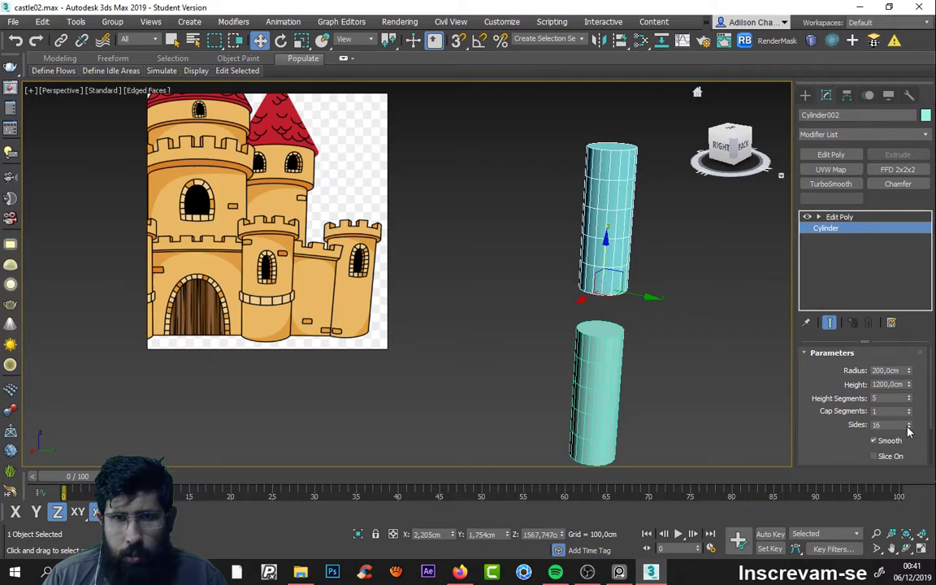
drag(909, 432, 909, 439)
mouse_move(721, 362)
alt+middle_down()
mouse_move(695, 404)
mouse_move(707, 401)
alt+middle_up()
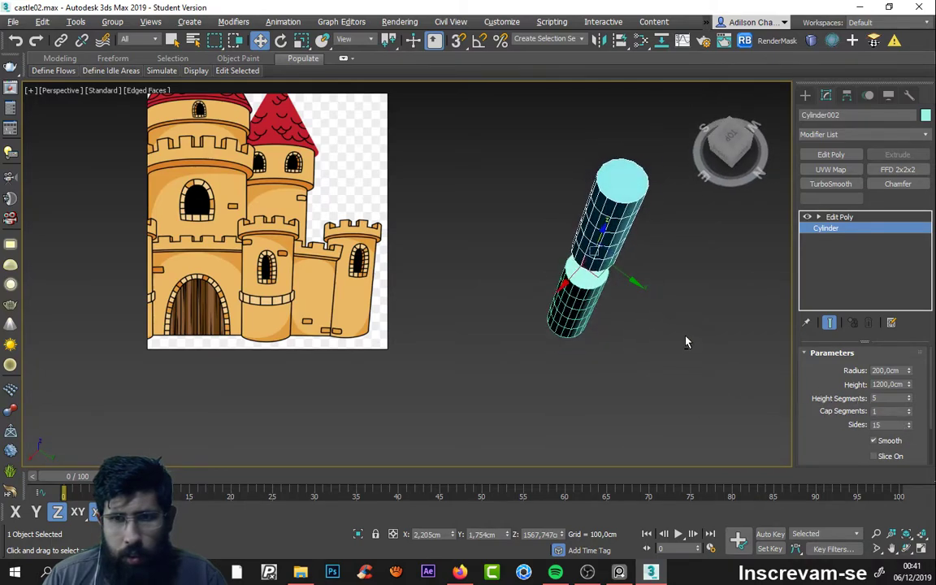
mouse_move(685, 342)
alt+middle_down()
mouse_move(646, 356)
mouse_move(686, 378)
mouse_move(659, 398)
mouse_move(660, 308)
mouse_move(638, 266)
mouse_move(660, 247)
alt+middle_up()
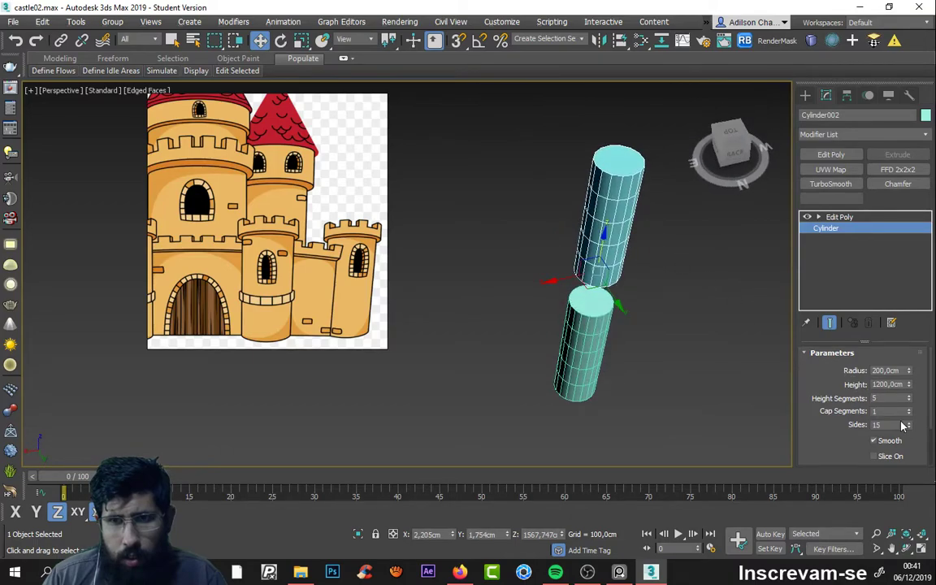
drag(908, 425, 916, 432)
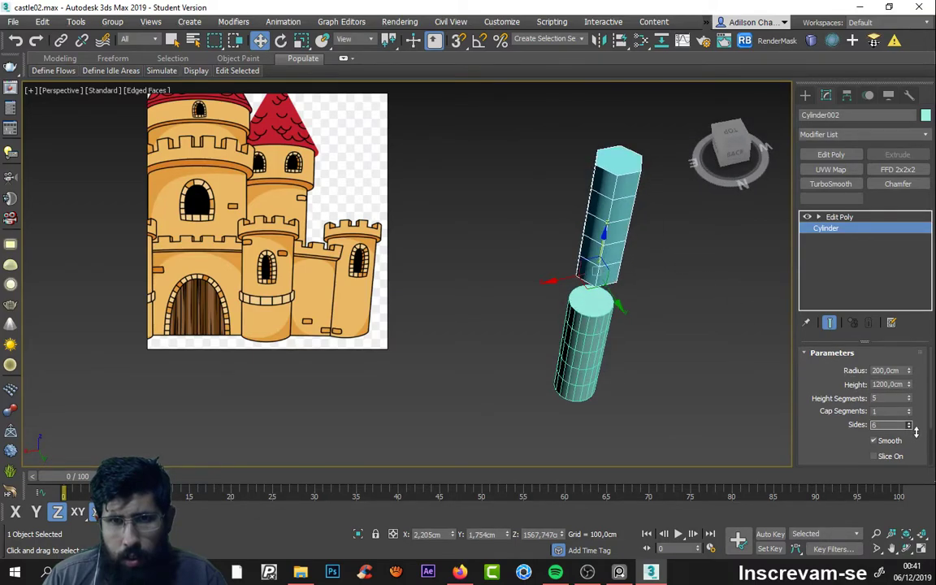
mouse_move(725, 361)
alt+middle_down()
mouse_move(721, 328)
mouse_move(728, 333)
alt+middle_up()
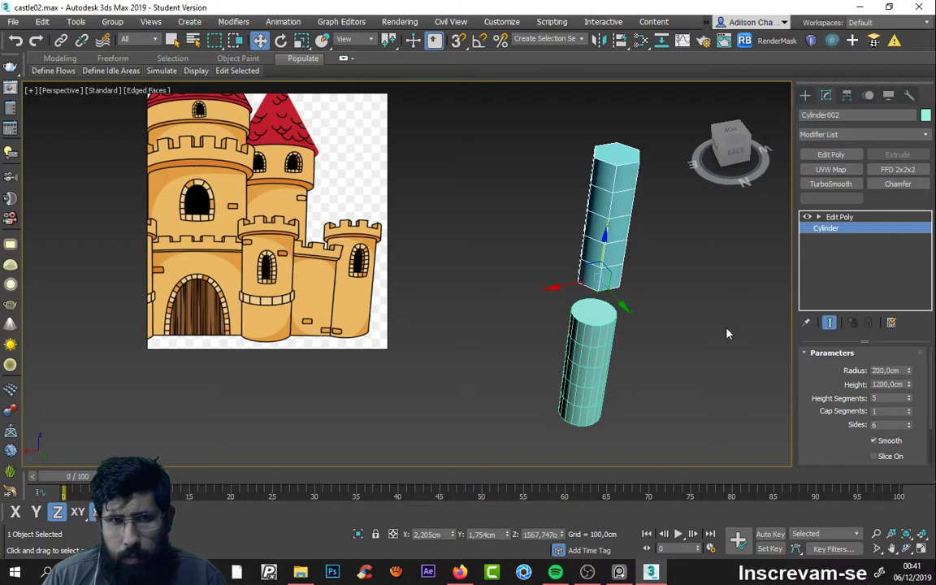
text(12)
key(Return)
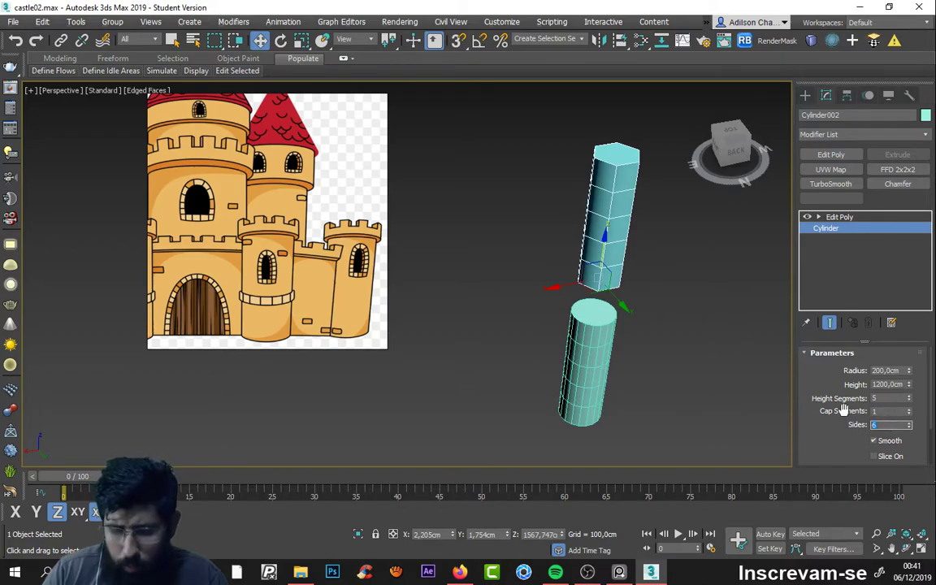
mouse_move(734, 367)
alt+middle_down()
mouse_move(638, 323)
mouse_move(645, 288)
mouse_move(673, 324)
alt+middle_up()
double_click(890, 424)
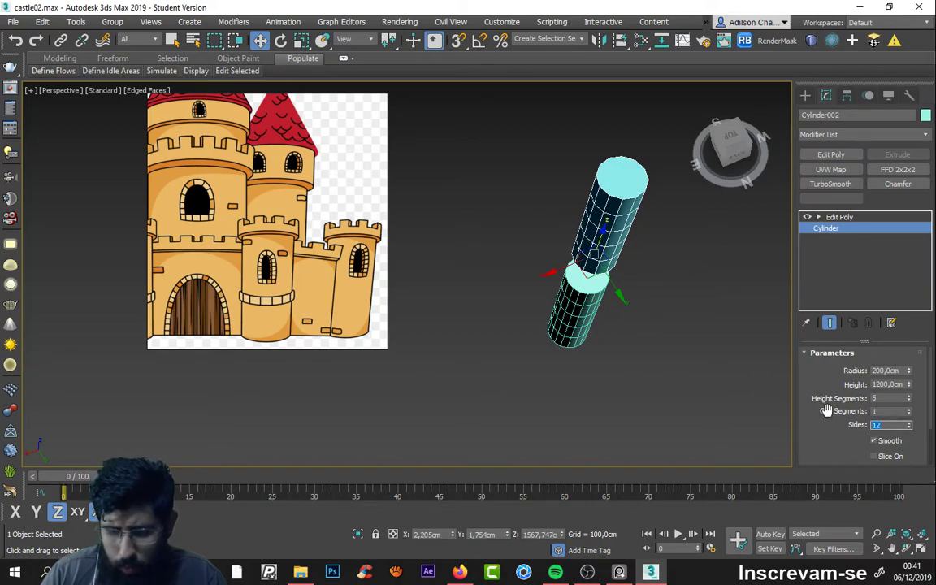
text(18)
key(Return)
Step: Reduce the copy's Height Segments to 1
mouse_move(649, 400)
alt+middle_down()
mouse_move(646, 259)
mouse_move(654, 268)
alt+middle_up()
click(909, 396)
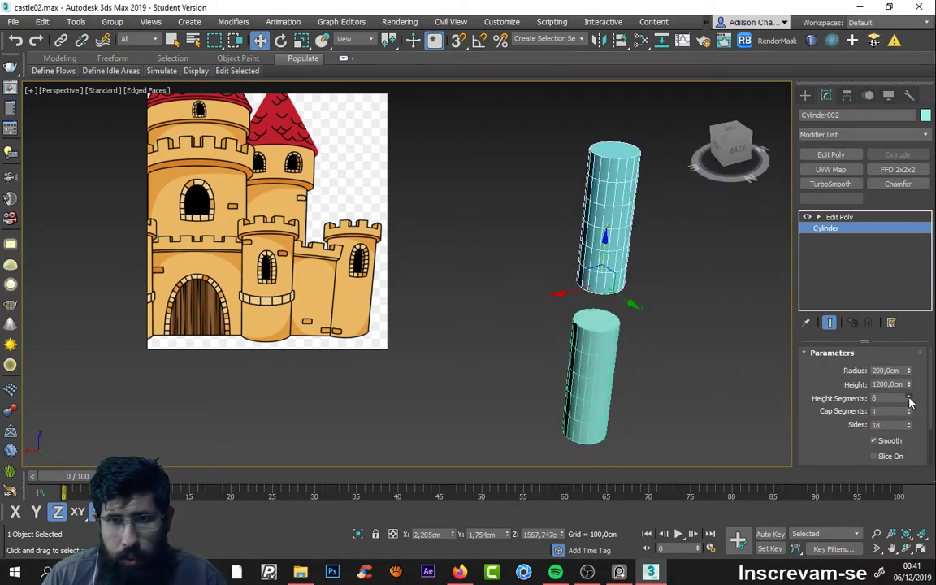
click(910, 397)
click(910, 396)
click(910, 396)
click(909, 396)
click(910, 396)
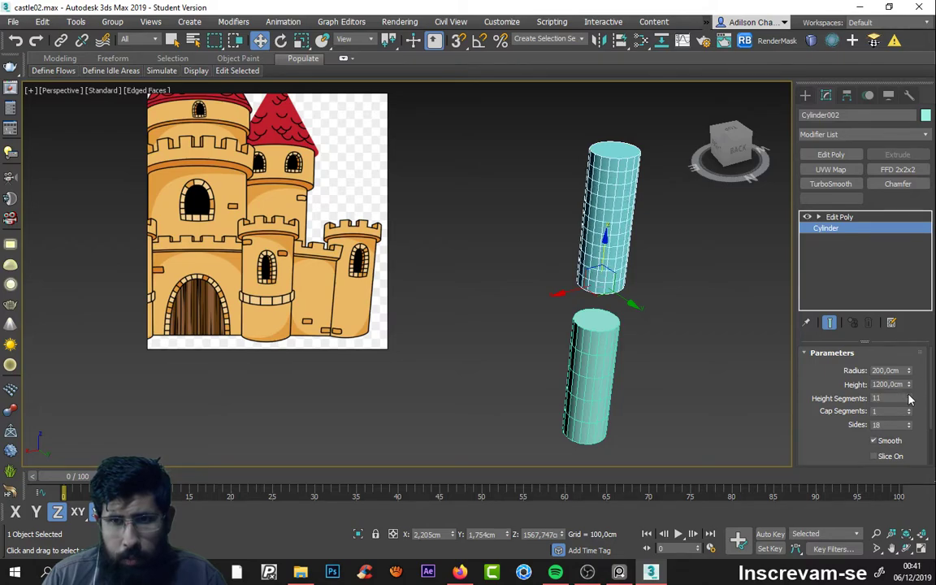
click(910, 402)
click(910, 401)
click(911, 401)
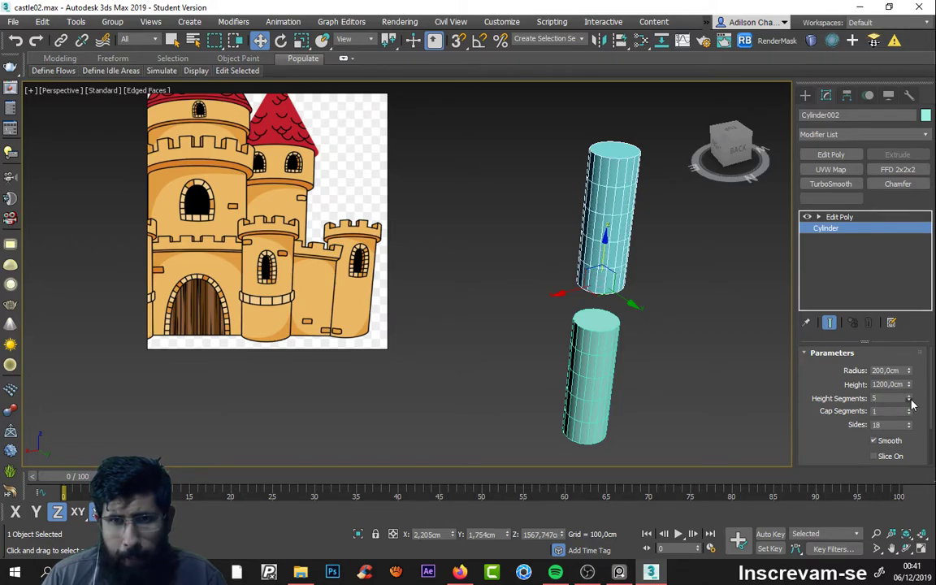
click(911, 401)
mouse_move(772, 354)
alt+middle_down()
mouse_move(728, 359)
mouse_move(727, 224)
mouse_move(709, 318)
alt+middle_up()
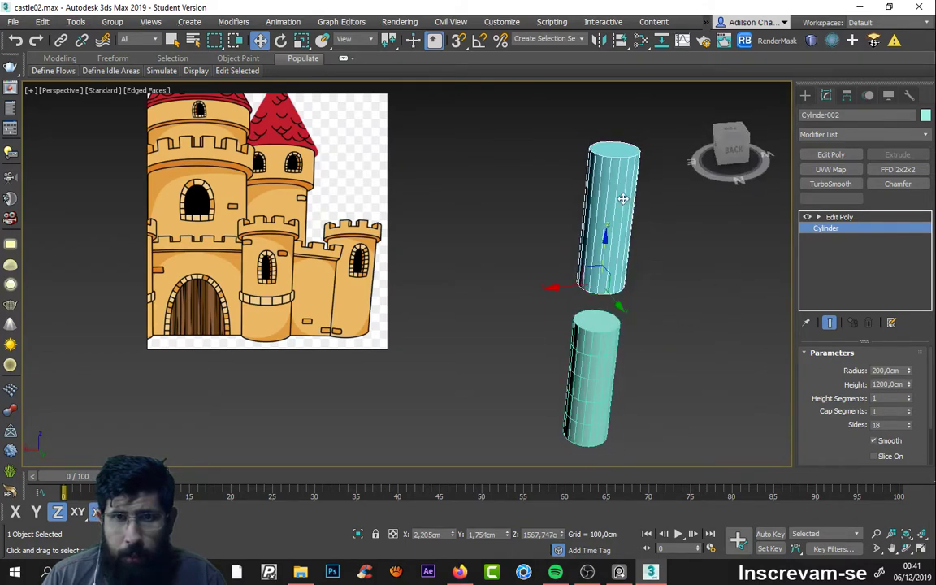
right_click(741, 185)
Step: Convert Cylinder002 to Editable Poly and lower its top vertices to make a short disc
click(760, 337)
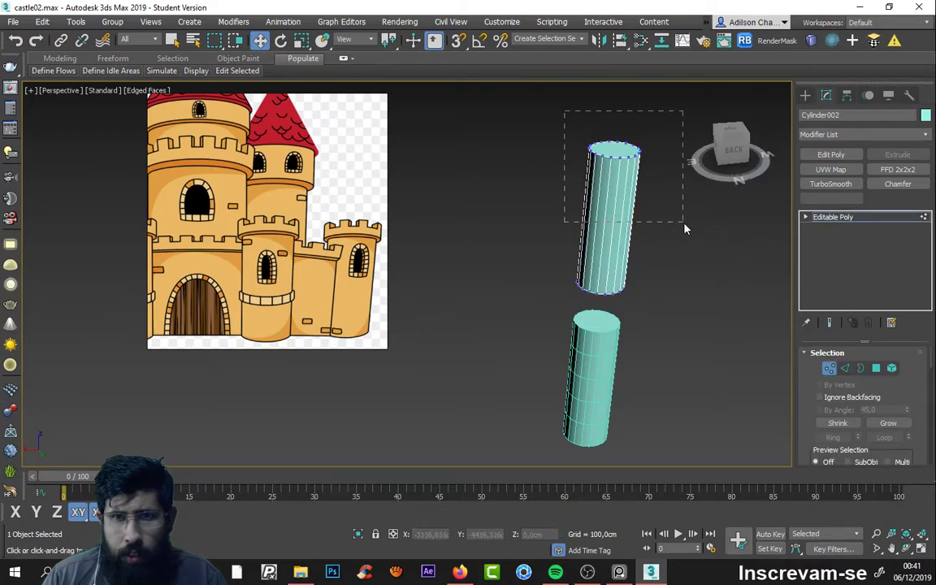
drag(684, 228, 683, 229)
drag(616, 119, 616, 235)
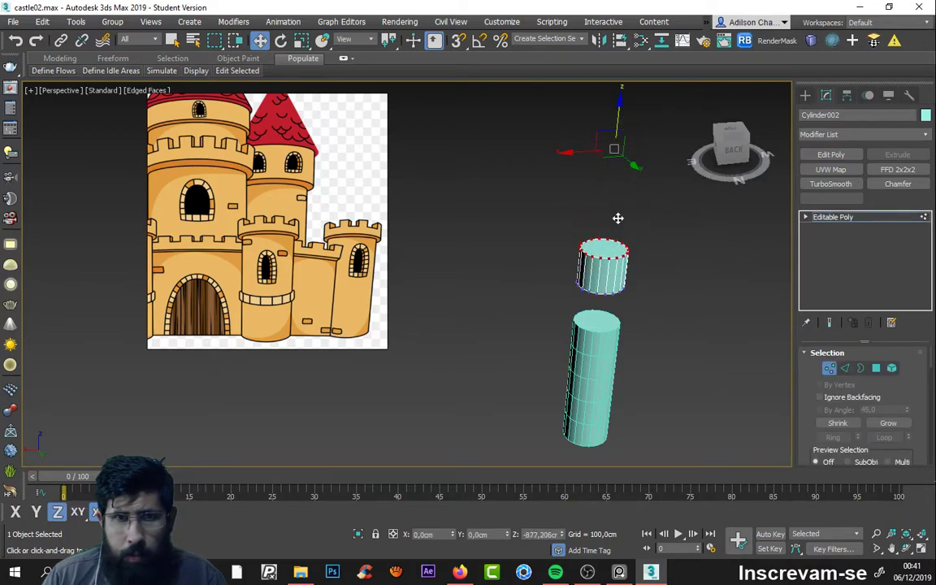
scroll(616, 235, up, 2)
scroll(615, 261, up, 4)
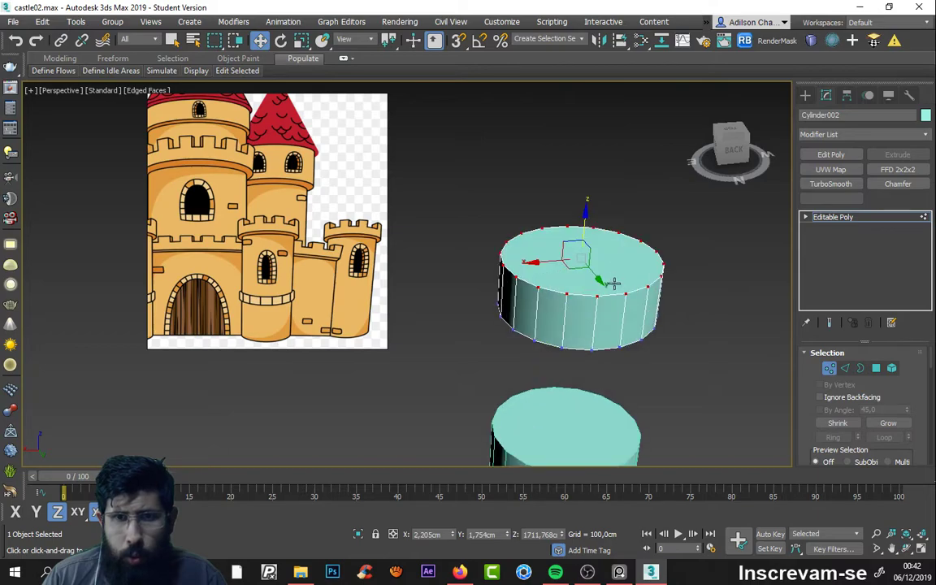
alt+middle_drag(620, 261, 603, 242)
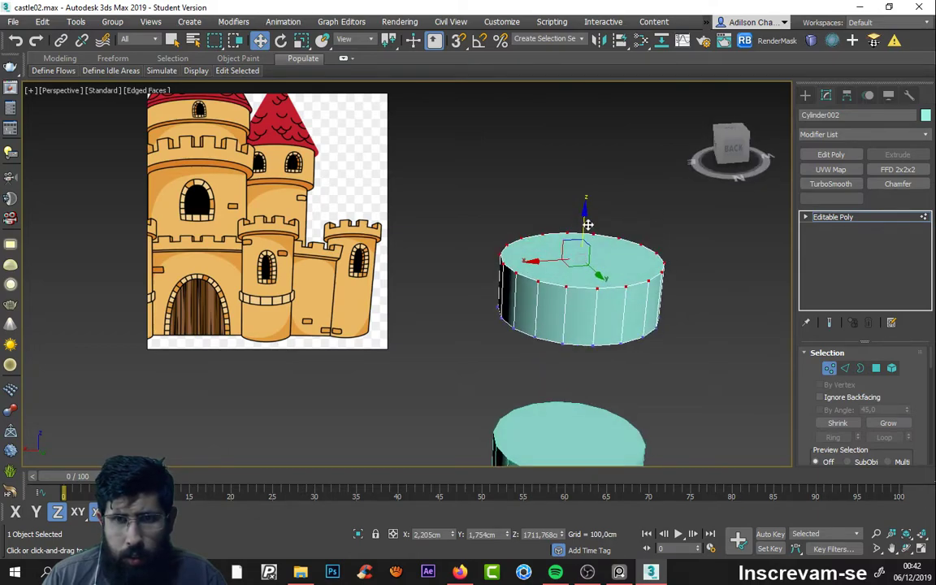
drag(586, 221, 585, 231)
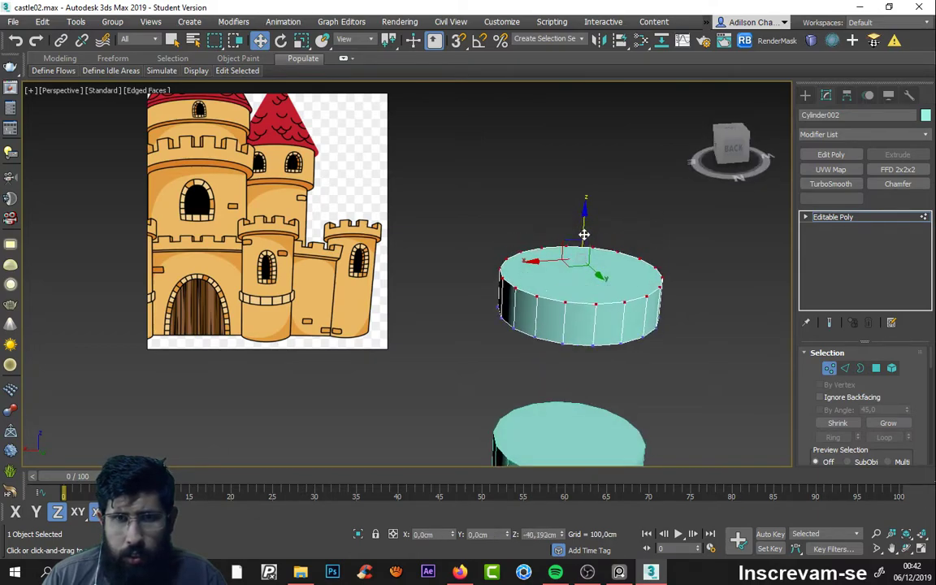
Step: Turn on snaps and snap the short cap onto the tall cylinder's top at Z 1200cm
click(803, 97)
scroll(558, 282, down, 3)
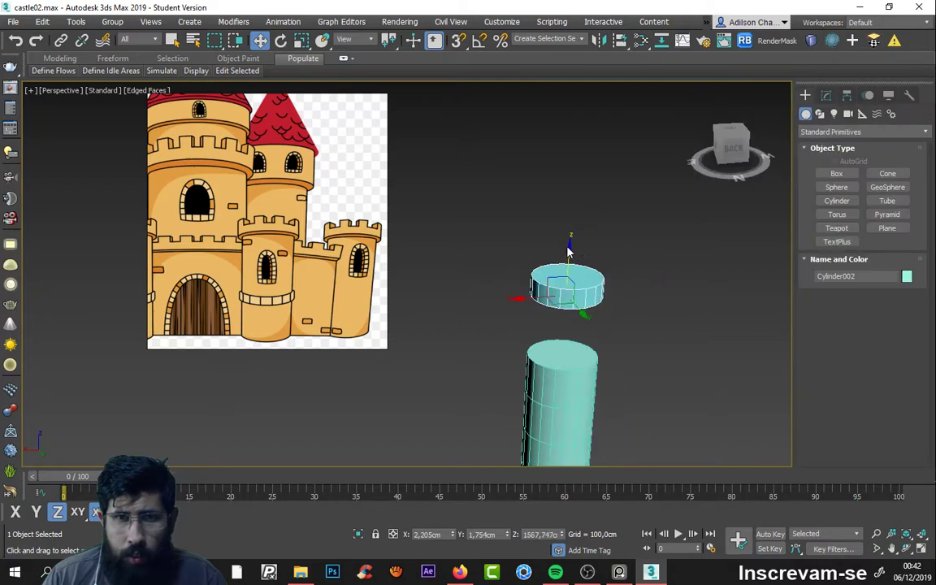
scroll(572, 254, up, 2)
mouse_move(570, 303)
alt+middle_down()
mouse_move(616, 299)
mouse_move(593, 340)
mouse_move(602, 248)
alt+middle_up()
scroll(583, 334, down, 3)
scroll(618, 223, up, 2)
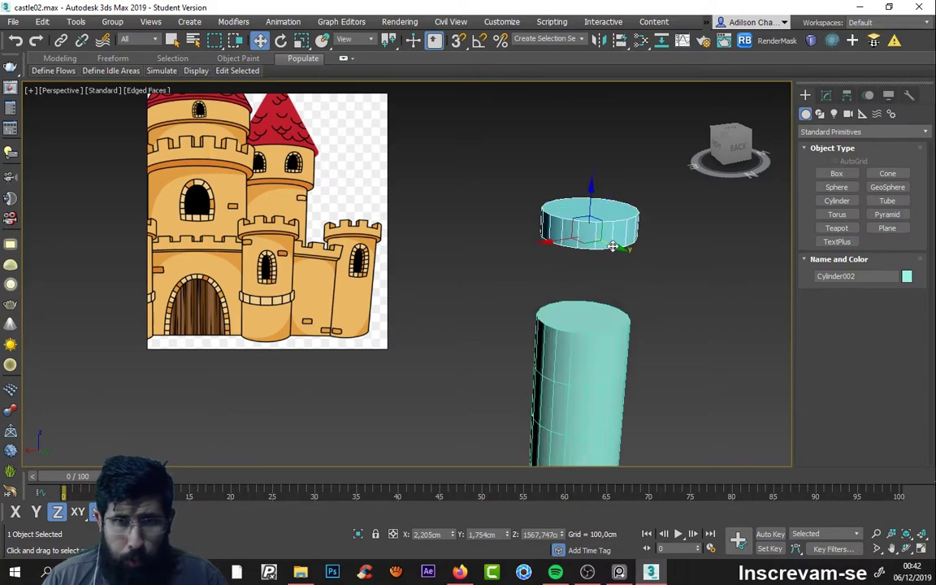
scroll(621, 218, up, 2)
key(s)
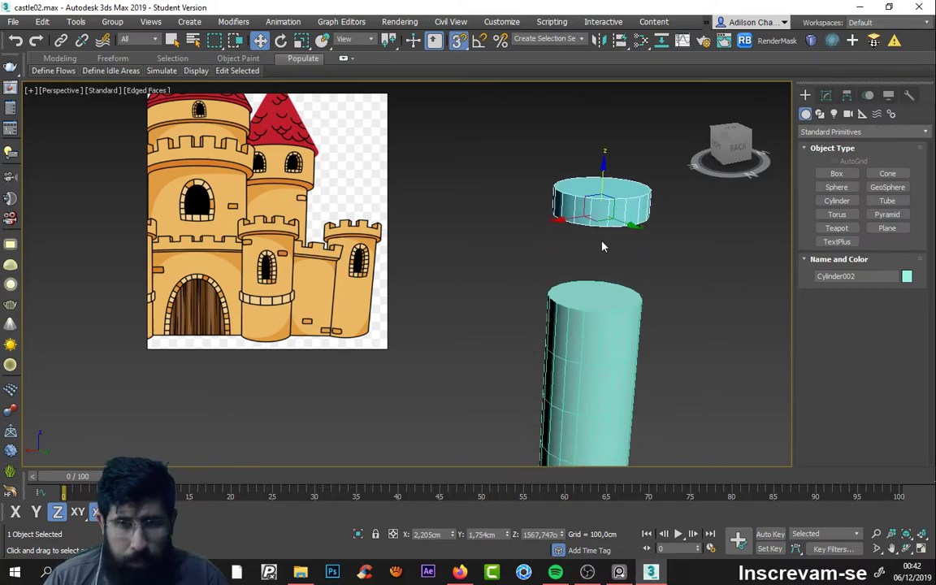
drag(599, 226, 549, 291)
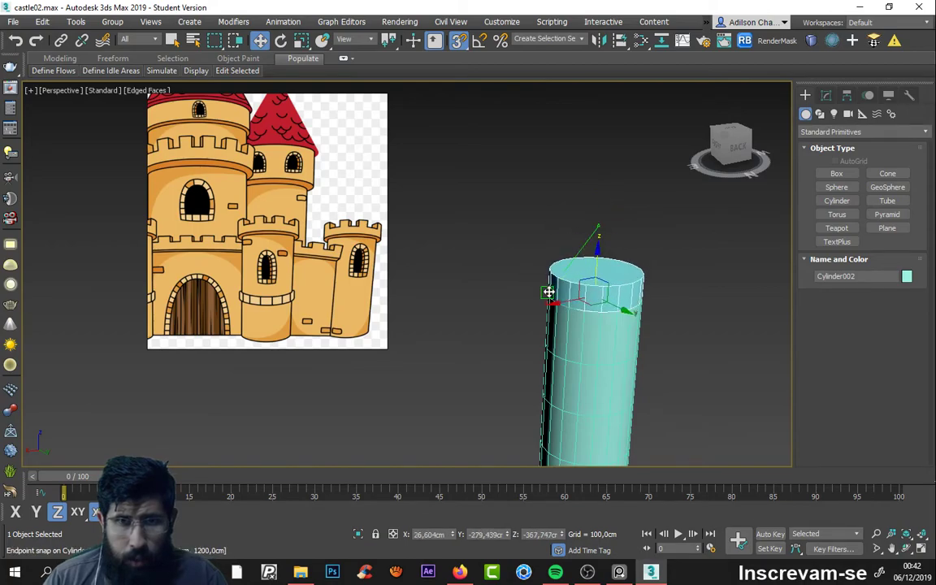
mouse_move(549, 291)
alt+middle_down()
mouse_move(650, 350)
mouse_move(627, 321)
alt+middle_up()
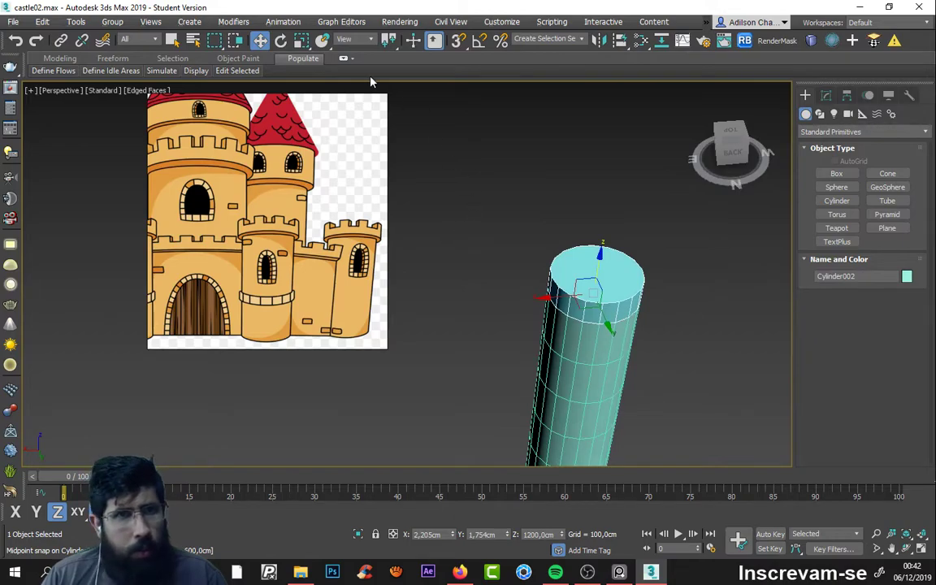
middle_drag(484, 284, 491, 278)
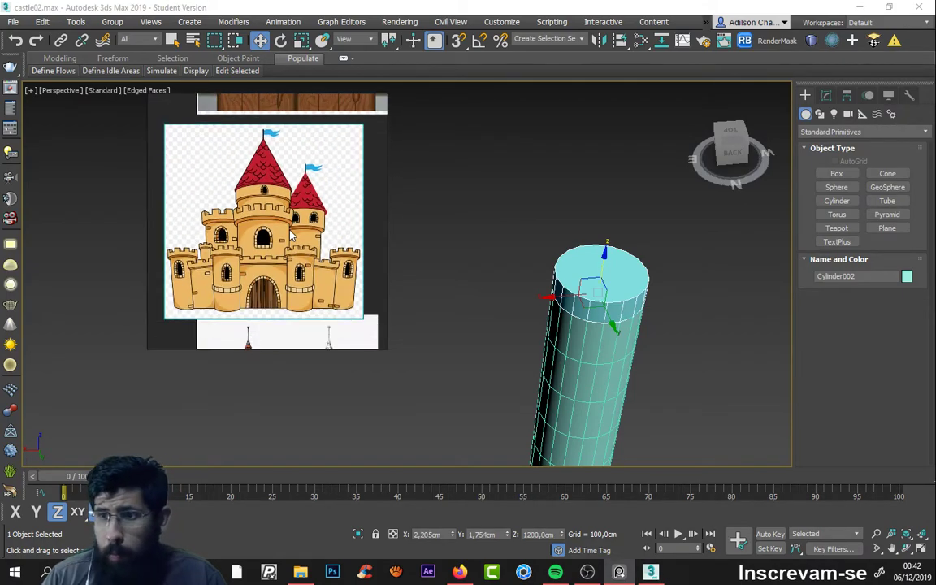
scroll(293, 236, up, 2)
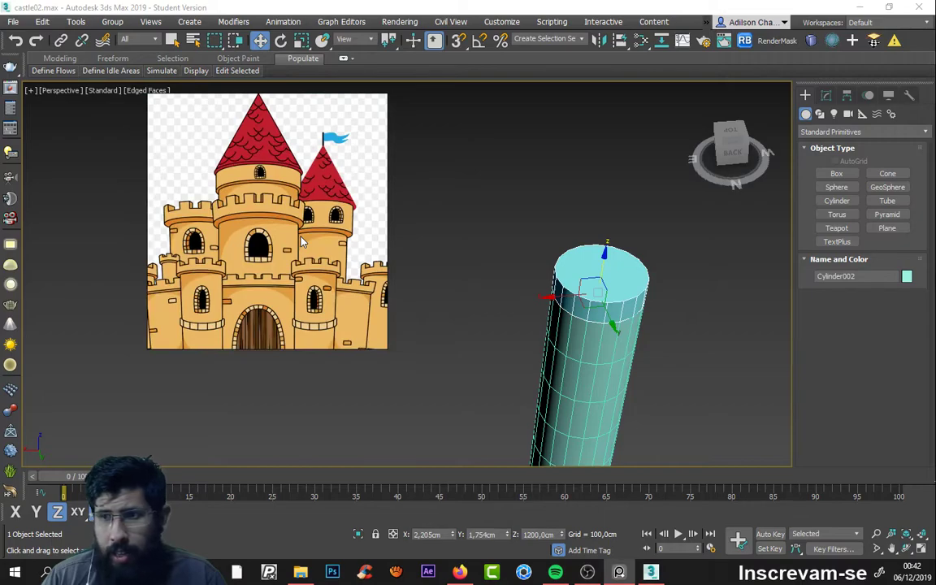
drag(302, 240, 302, 256)
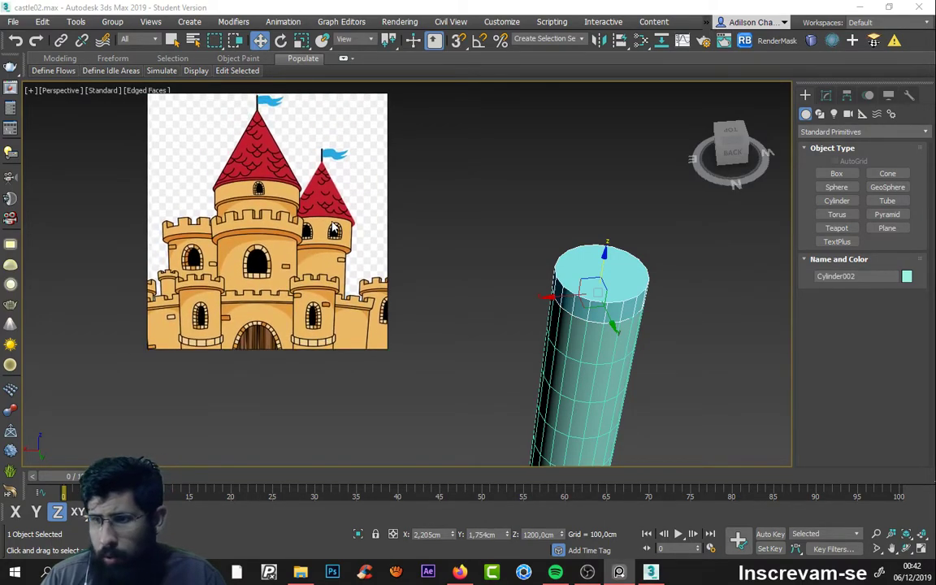
mouse_move(333, 230)
mouse_down()
mouse_move(319, 231)
mouse_move(299, 195)
mouse_move(306, 220)
mouse_up()
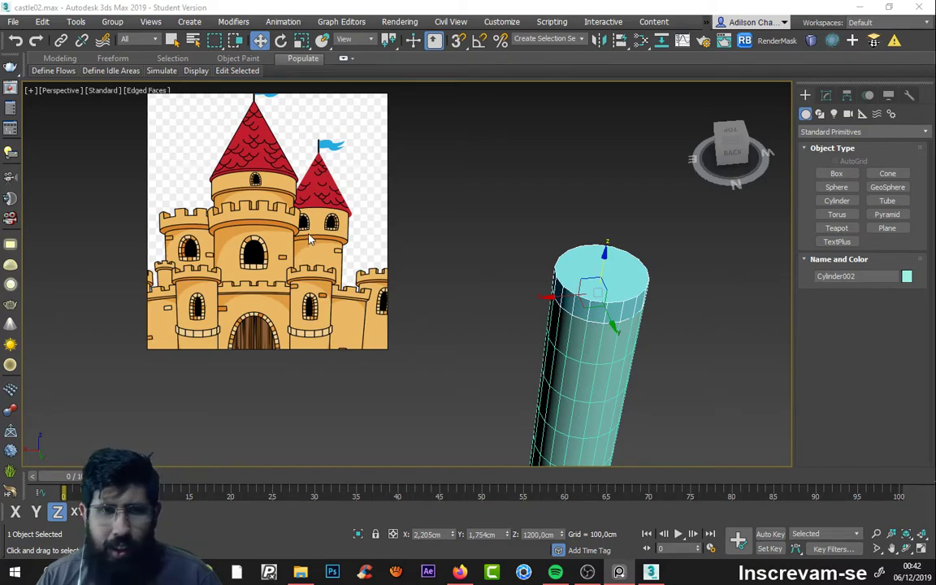
scroll(304, 239, down, 1)
scroll(294, 238, up, 1)
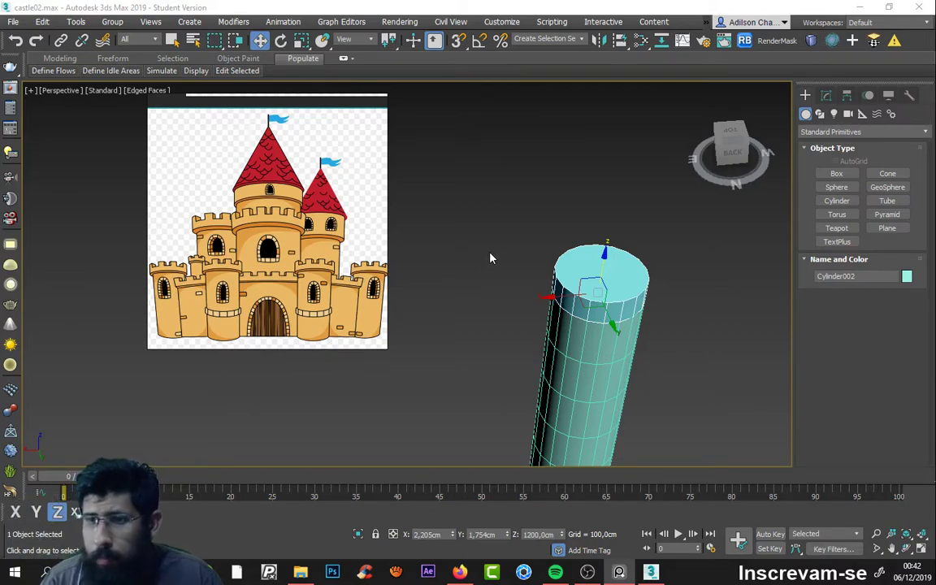
scroll(241, 231, down, 1)
scroll(264, 268, up, 1)
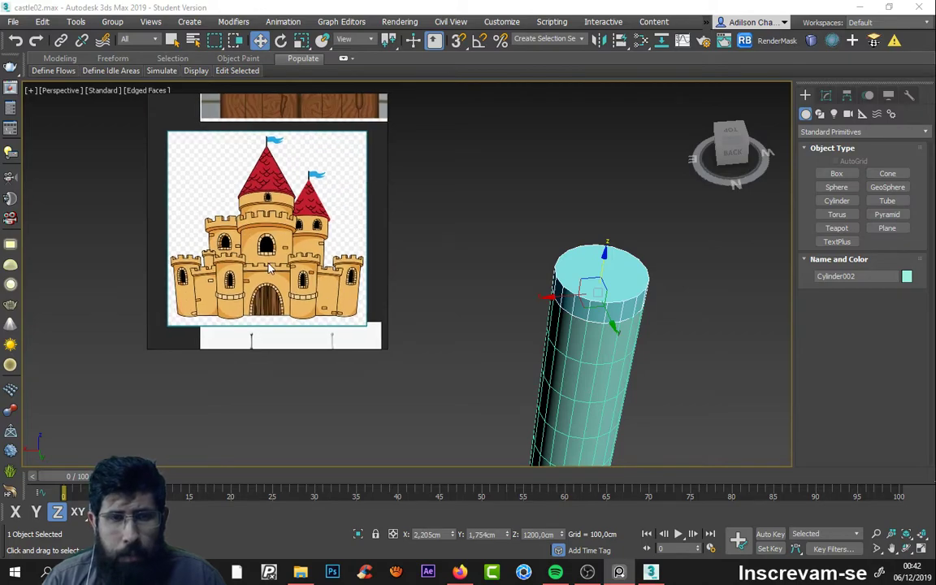
scroll(268, 248, up, 1)
scroll(274, 222, up, 1)
scroll(260, 213, down, 1)
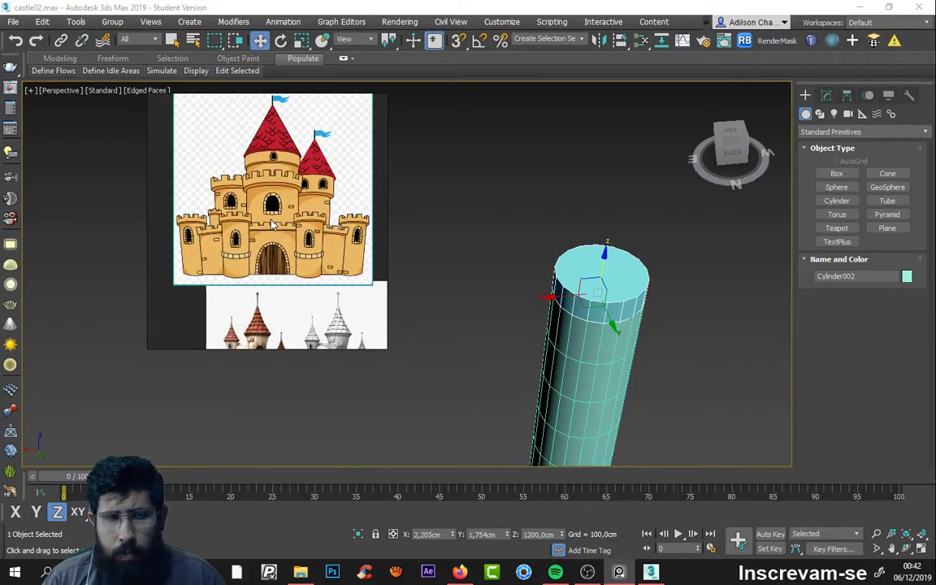
middle_drag(248, 203, 245, 236)
scroll(273, 254, up, 1)
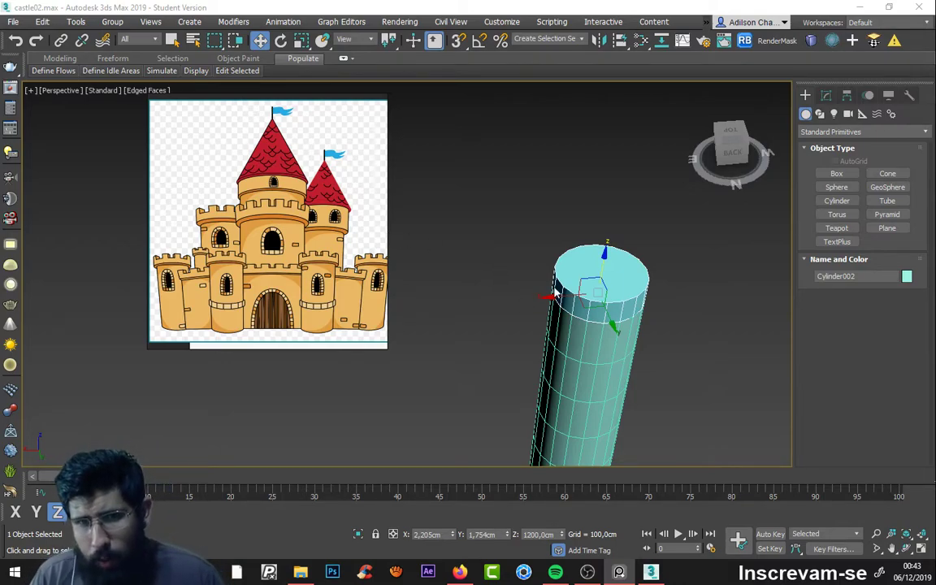
drag(556, 291, 609, 287)
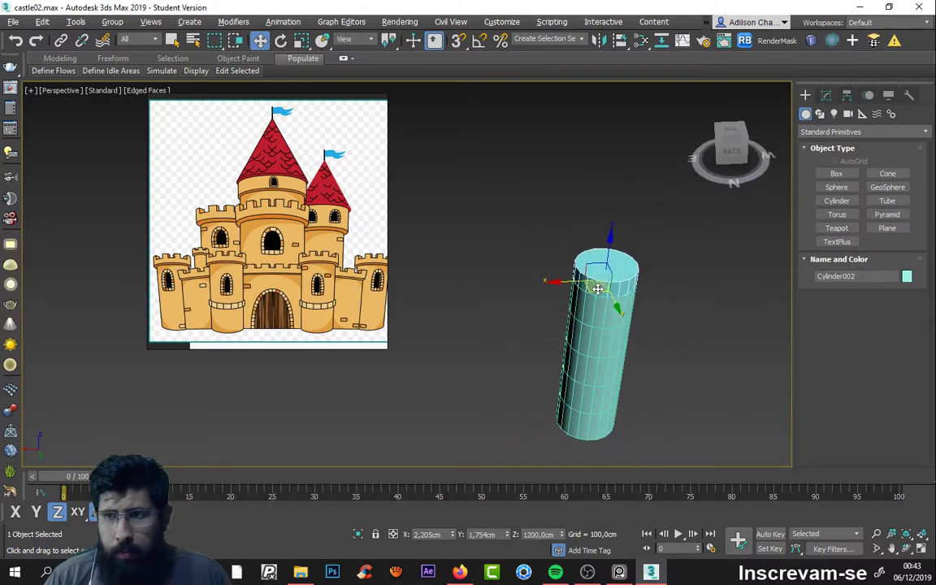
Step: Switch the perspective viewport to Performance shading and clear the selection
click(113, 92)
click(122, 132)
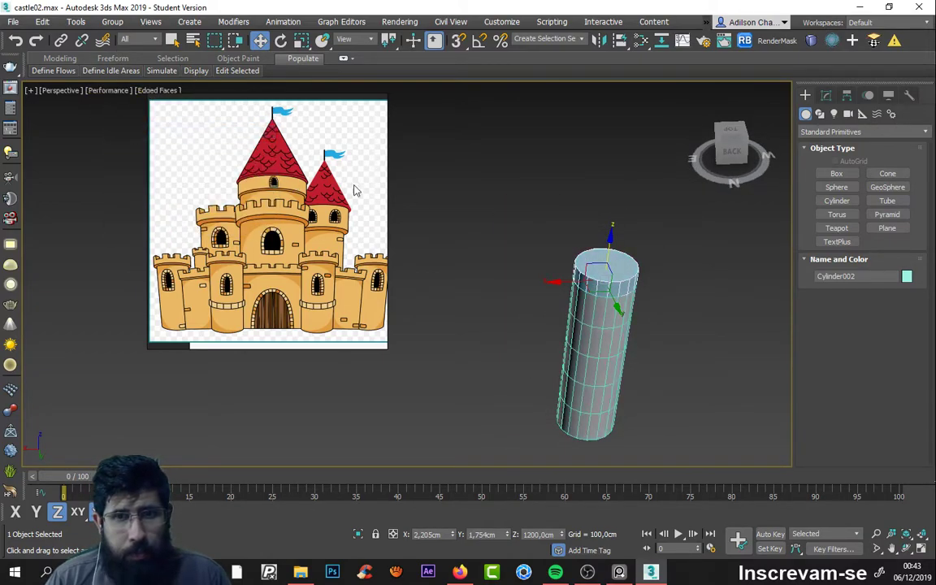
click(533, 281)
scroll(600, 293, up, 5)
scroll(600, 293, down, 5)
scroll(599, 292, up, 6)
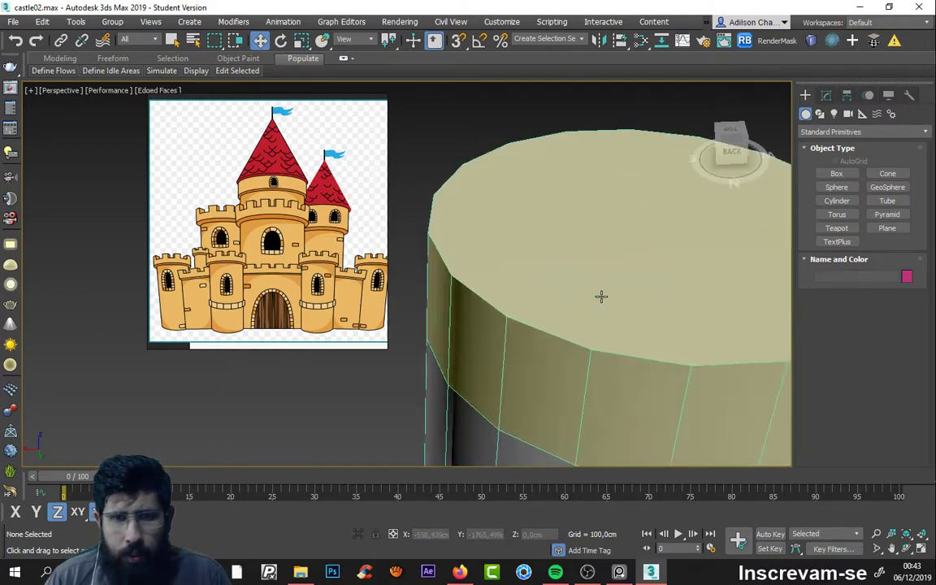
scroll(601, 298, up, 3)
scroll(601, 298, down, 8)
Step: Select the tall tower cylinder and orbit to a side-on view of it
click(617, 341)
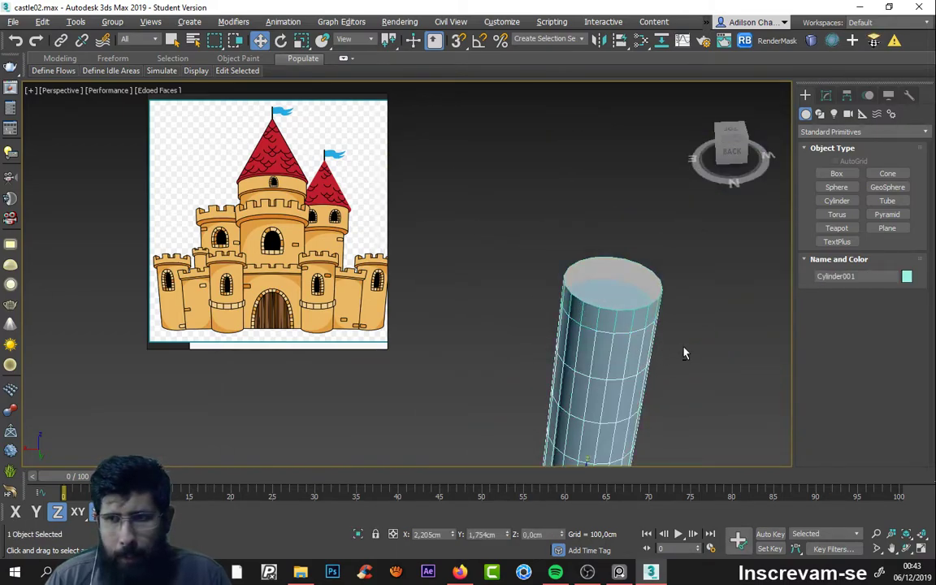
mouse_move(684, 351)
alt+middle_down()
mouse_move(674, 290)
mouse_move(664, 319)
mouse_move(559, 169)
alt+middle_up()
scroll(560, 169, up, 5)
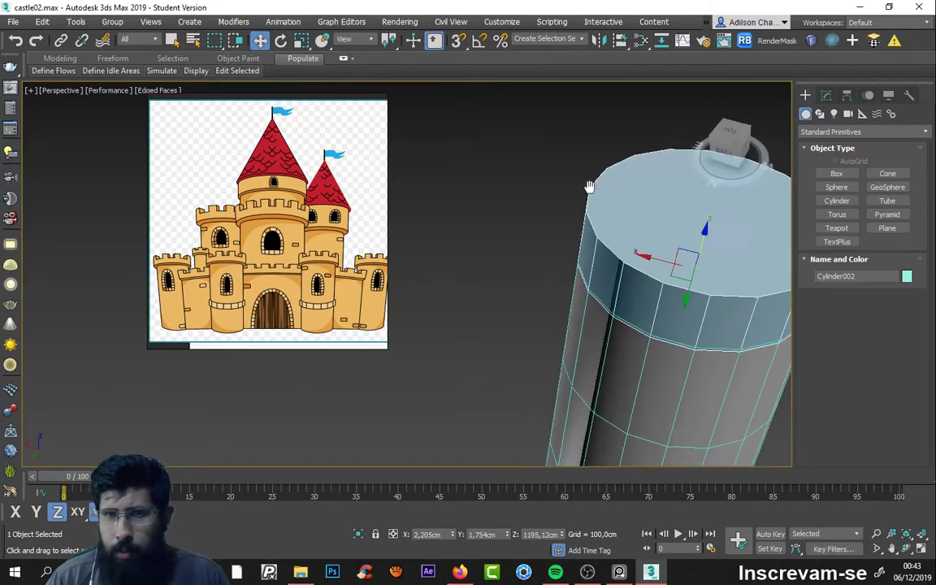
scroll(560, 265, down, 2)
scroll(569, 252, down, 2)
scroll(610, 211, down, 2)
alt+middle_drag(610, 212, 615, 243)
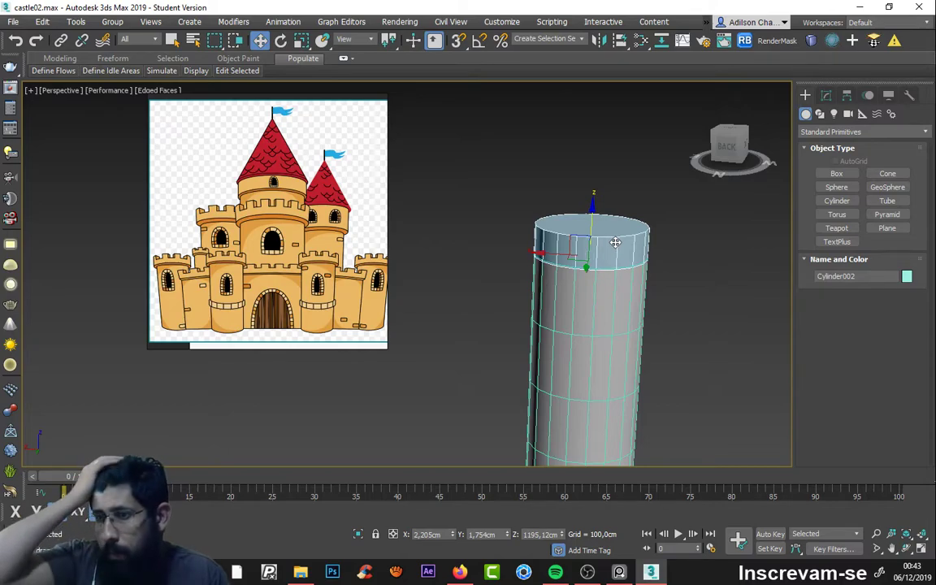
scroll(582, 244, up, 1)
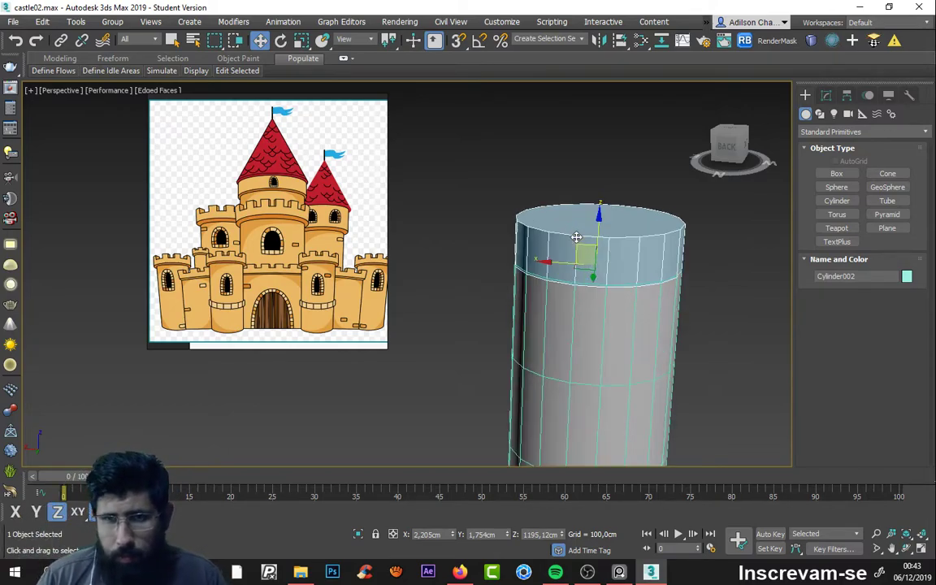
scroll(580, 243, down, 2)
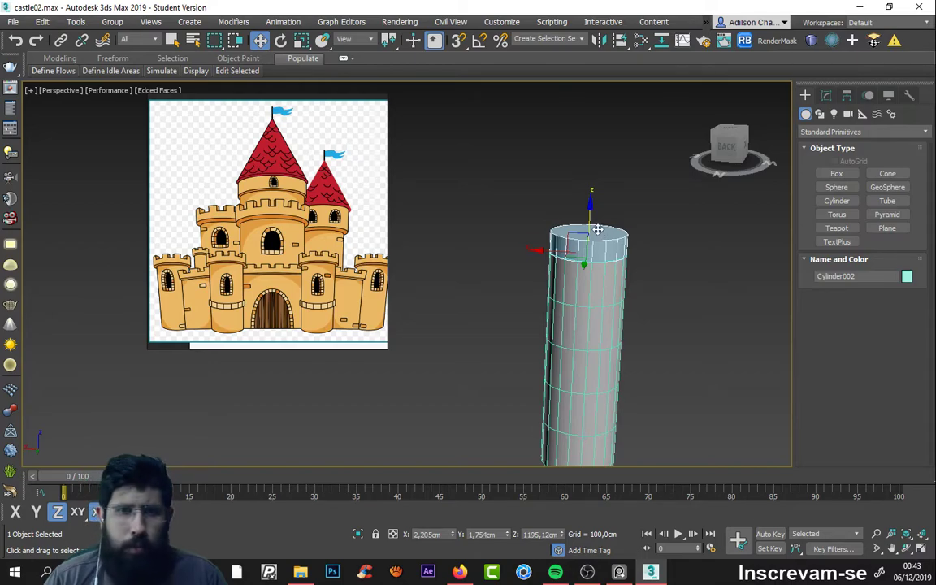
Step: Orbit and zoom to inspect the cap's top, ending on a low side view of the tower
alt+middle_drag(598, 230, 569, 243)
scroll(566, 247, up, 3)
scroll(553, 253, down, 4)
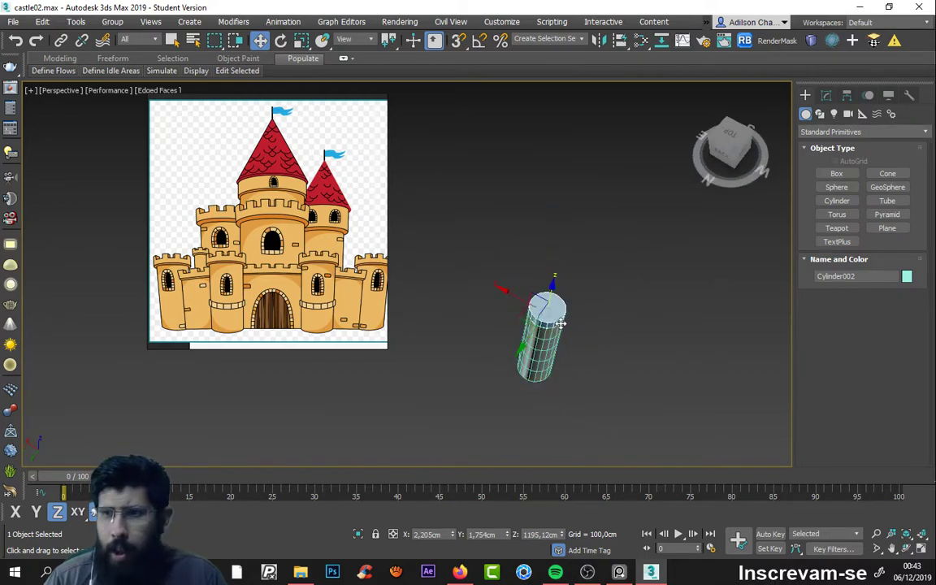
scroll(557, 276, up, 2)
scroll(557, 278, up, 2)
scroll(559, 280, up, 1)
mouse_move(558, 279)
alt+middle_down()
mouse_move(562, 252)
mouse_move(546, 288)
alt+middle_up()
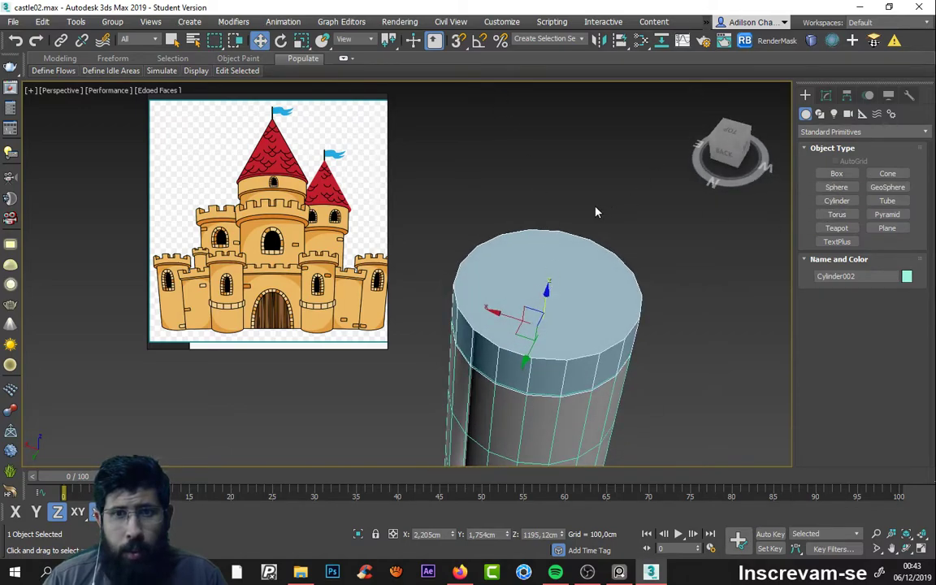
Step: Scale the top cap to about 120% in X/Y so it overhangs the shaft
click(300, 40)
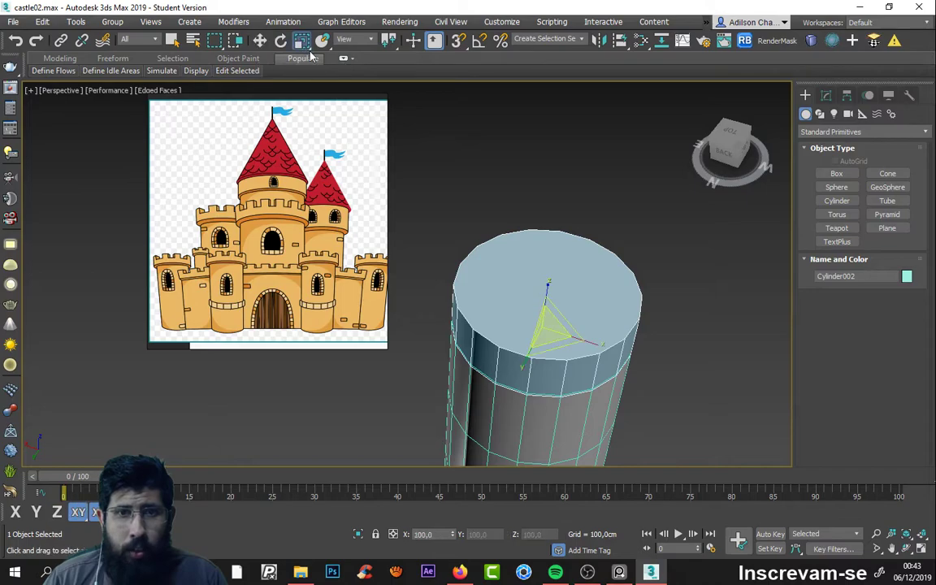
drag(550, 334, 588, 297)
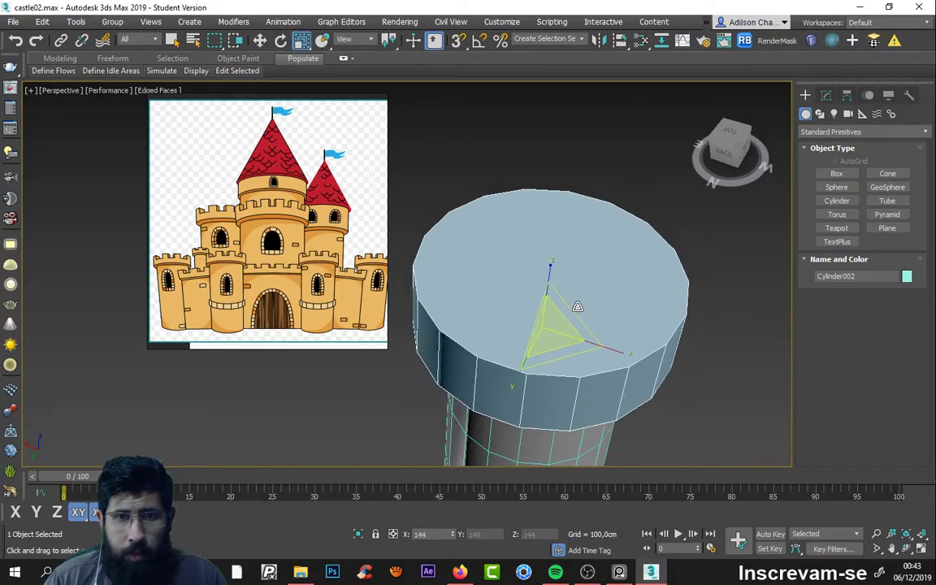
mouse_move(589, 298)
alt+middle_down()
mouse_move(625, 194)
mouse_move(597, 238)
alt+middle_up()
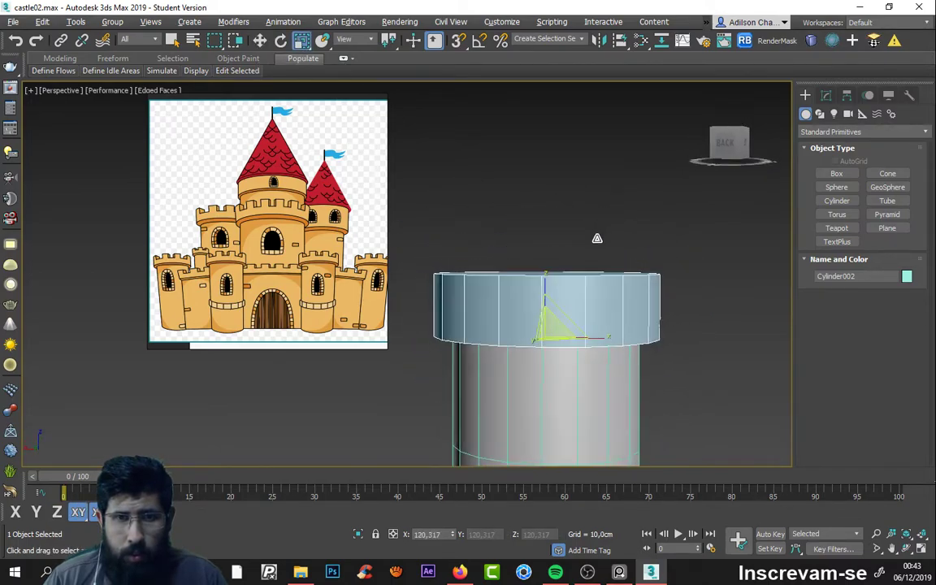
scroll(582, 264, up, 3)
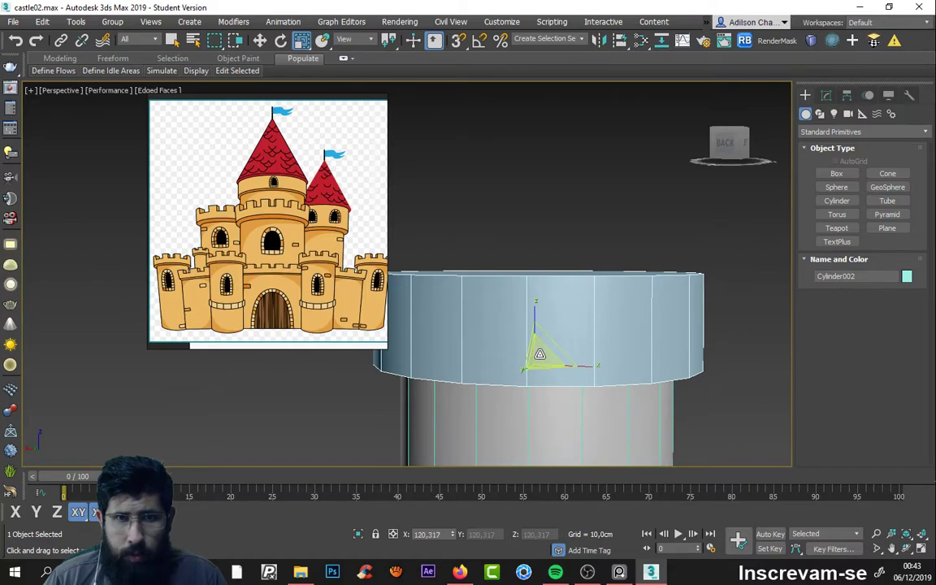
drag(539, 354, 545, 352)
scroll(565, 318, down, 3)
alt+middle_drag(565, 318, 566, 339)
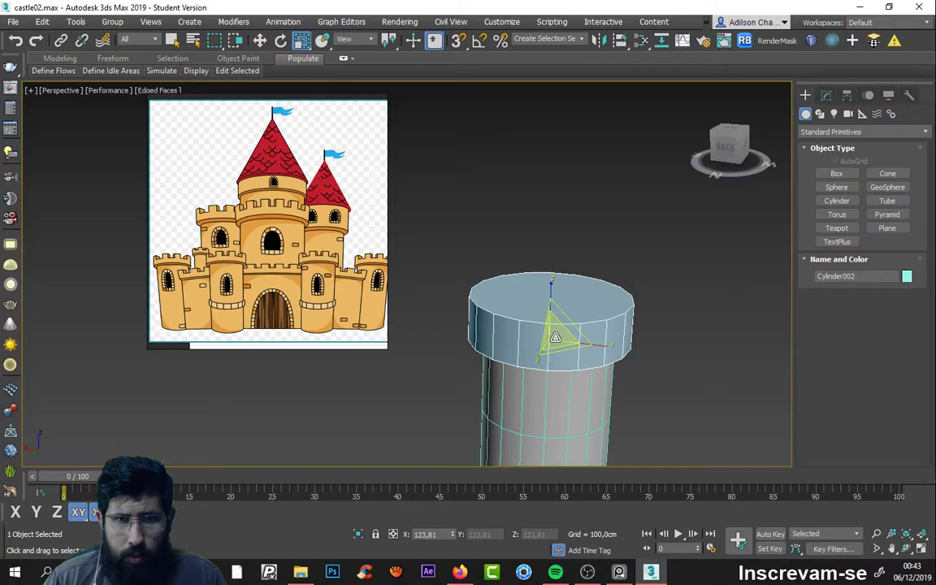
drag(556, 334, 555, 337)
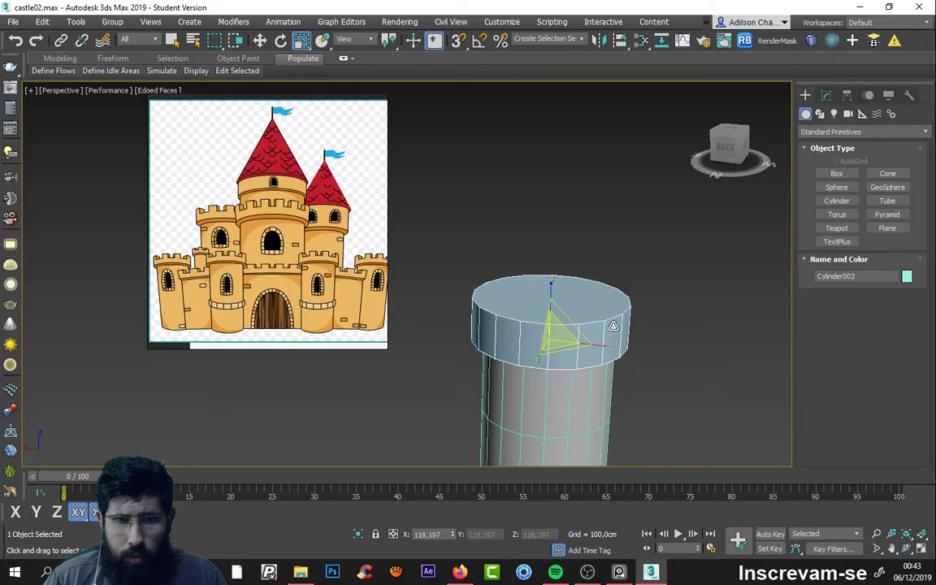
Step: Flatten the cap to 79% height, then return to Select and Move
mouse_move(614, 326)
alt+middle_down()
mouse_move(629, 255)
mouse_move(619, 268)
mouse_move(637, 314)
mouse_move(612, 261)
mouse_move(600, 307)
mouse_move(586, 302)
alt+middle_up()
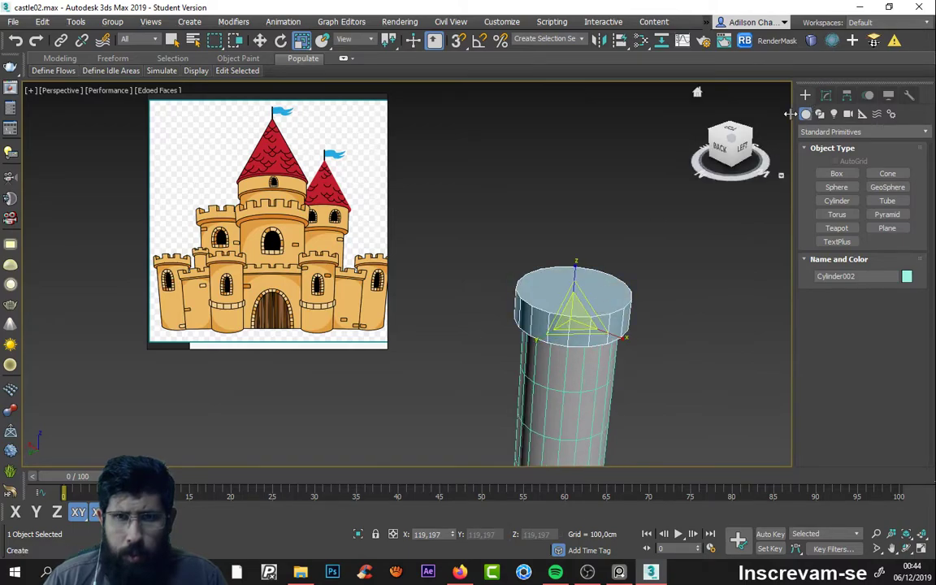
drag(576, 268, 576, 280)
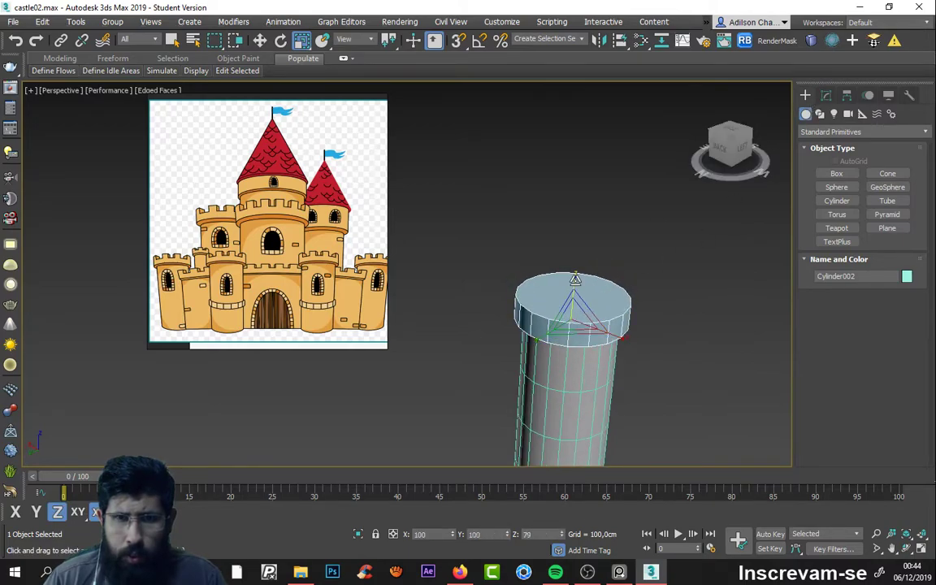
mouse_move(654, 213)
alt+middle_down()
mouse_move(654, 167)
mouse_move(608, 153)
mouse_move(578, 124)
mouse_move(596, 259)
alt+middle_up()
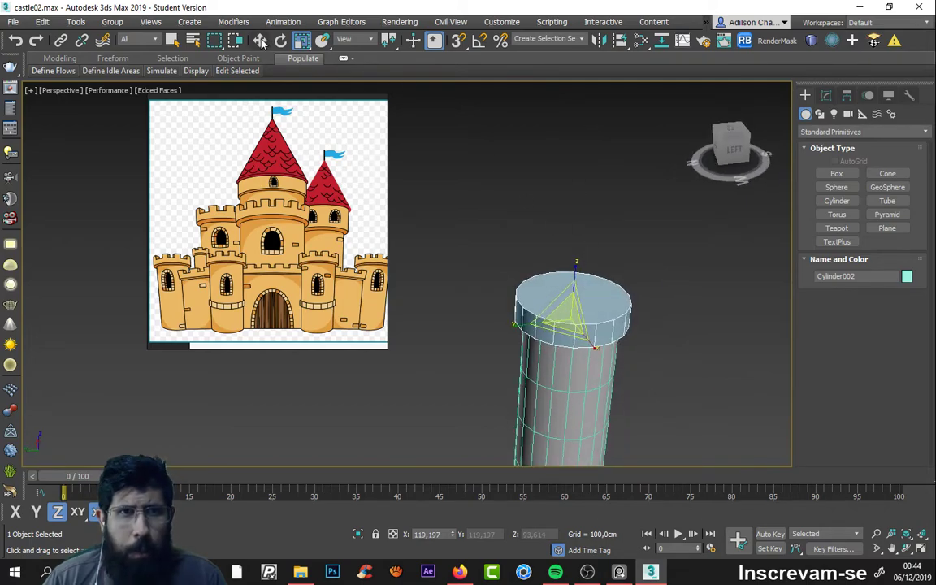
click(260, 40)
scroll(573, 301, up, 3)
mouse_move(573, 300)
alt+middle_down()
mouse_move(594, 381)
mouse_move(586, 340)
alt+middle_up()
Step: Select Cylinder002 and pick its top face at Polygon sub-object level
mouse_move(589, 290)
alt+middle_down()
mouse_move(560, 267)
mouse_move(589, 223)
mouse_move(587, 260)
alt+middle_up()
alt+middle_drag(579, 184, 591, 307)
click(591, 308)
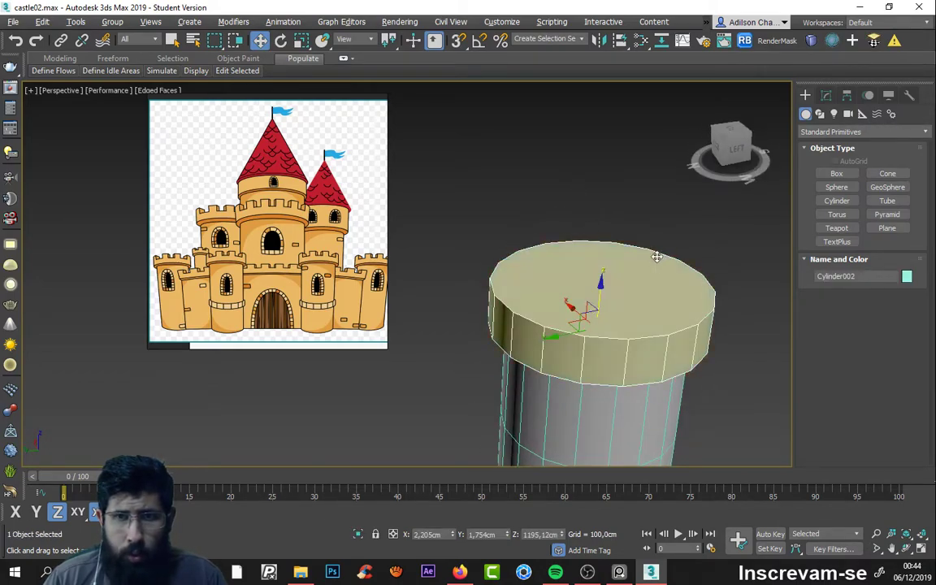
click(825, 95)
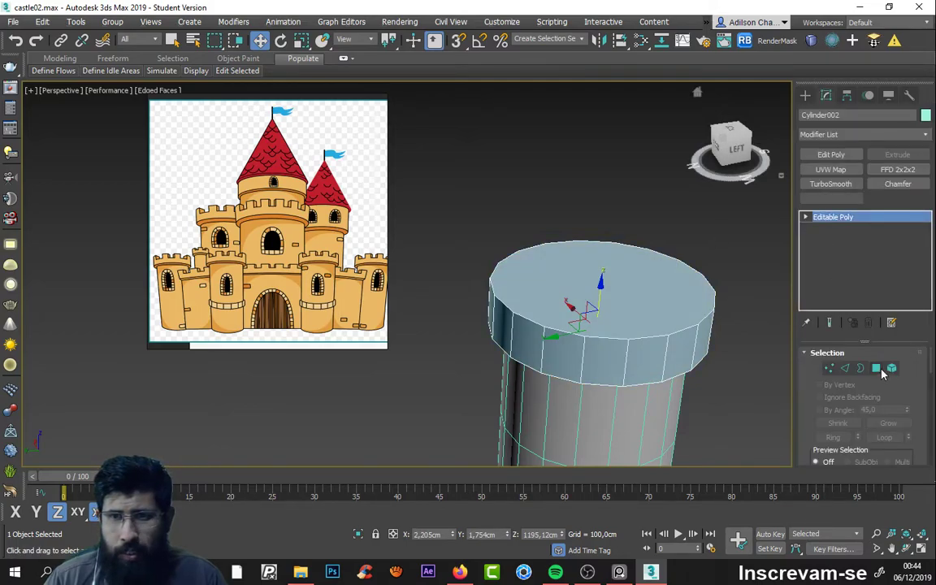
click(877, 369)
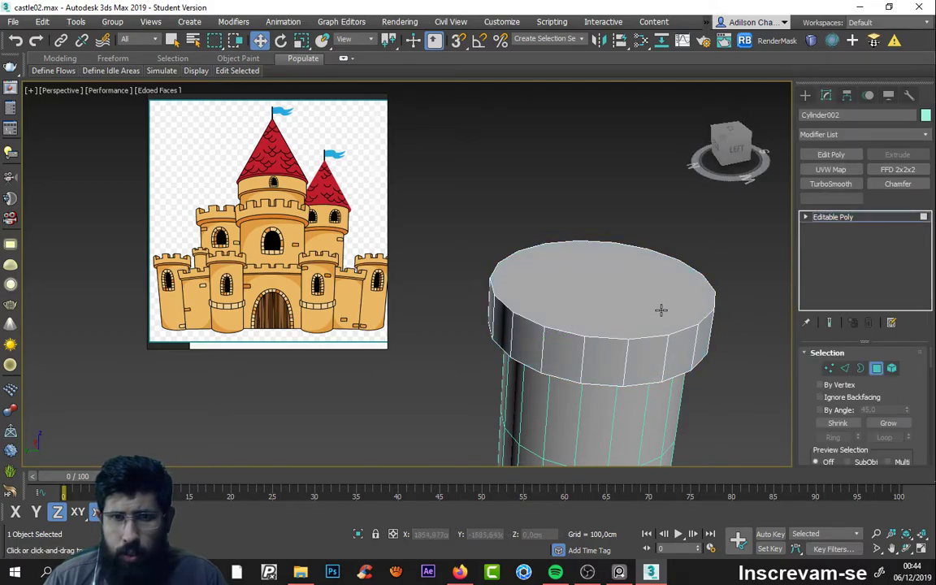
click(605, 293)
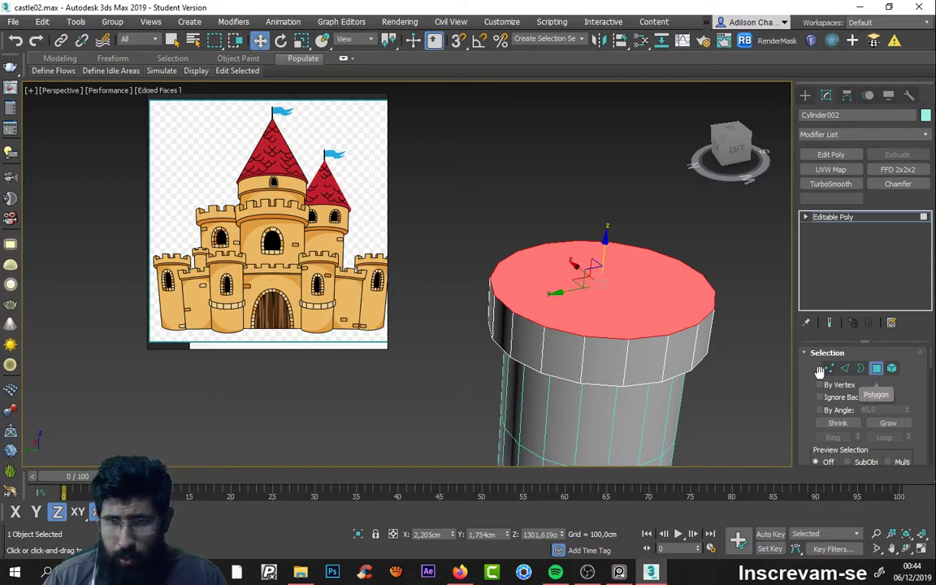
alt+middle_drag(664, 269, 679, 313)
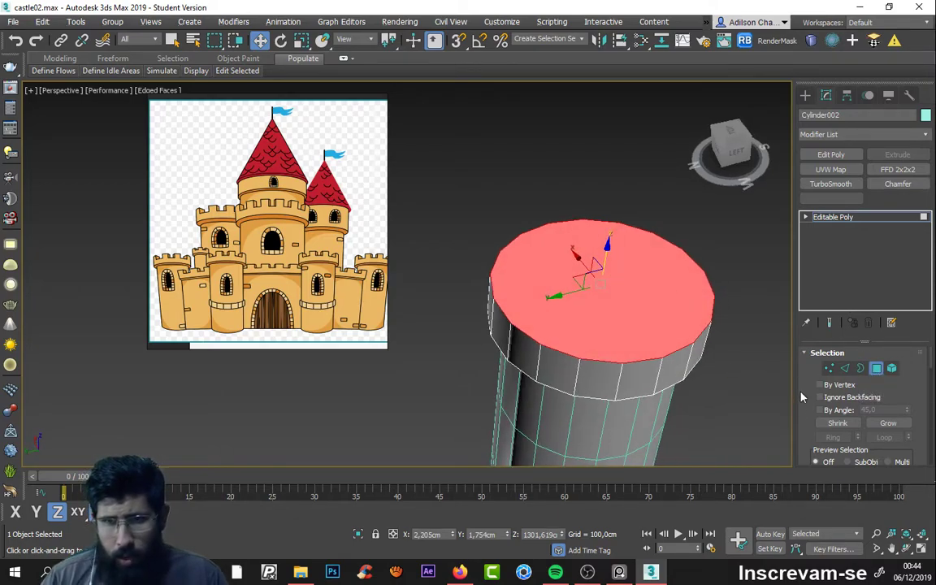
scroll(810, 309, down, 3)
scroll(809, 285, up, 1)
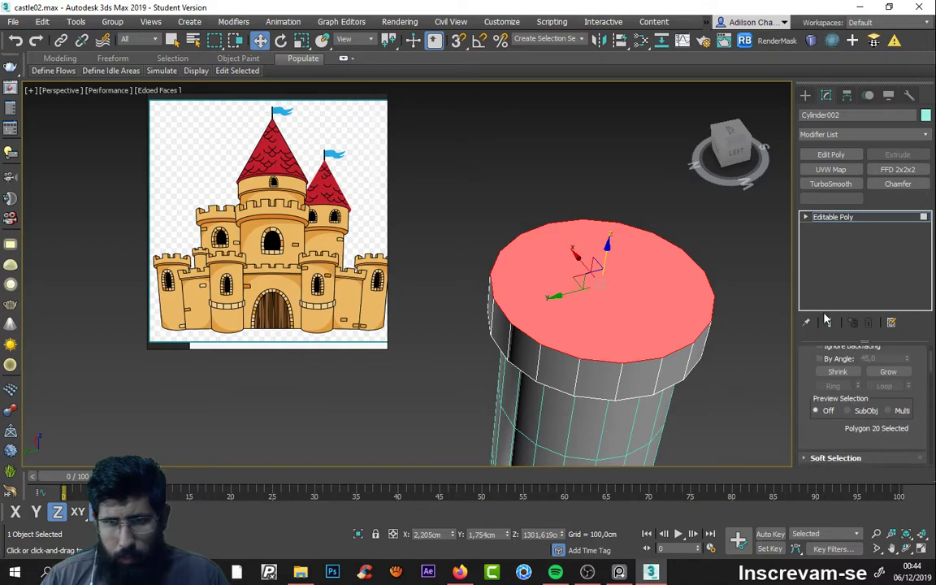
drag(830, 340, 834, 246)
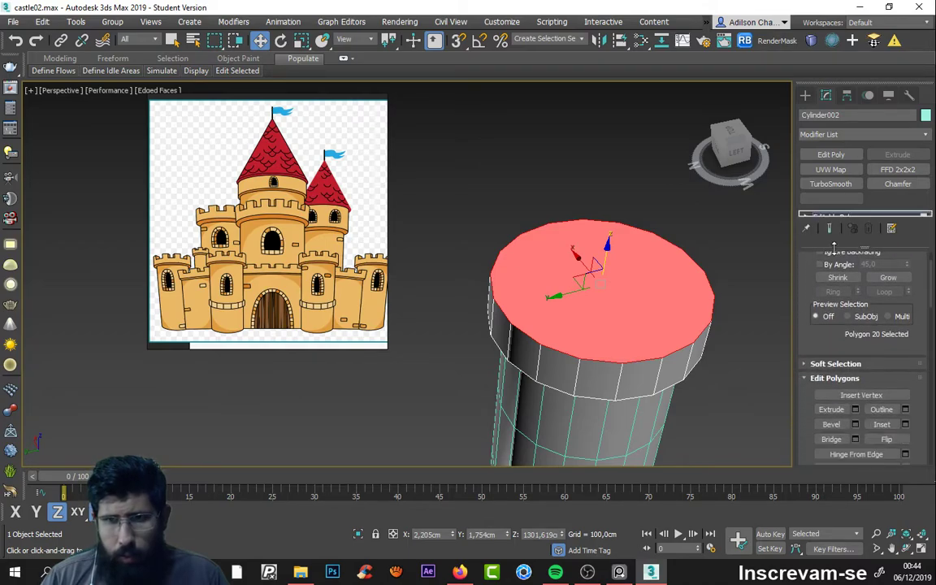
Step: Inset the top face by 40 cm, leaving a narrow ring of rim faces
click(905, 425)
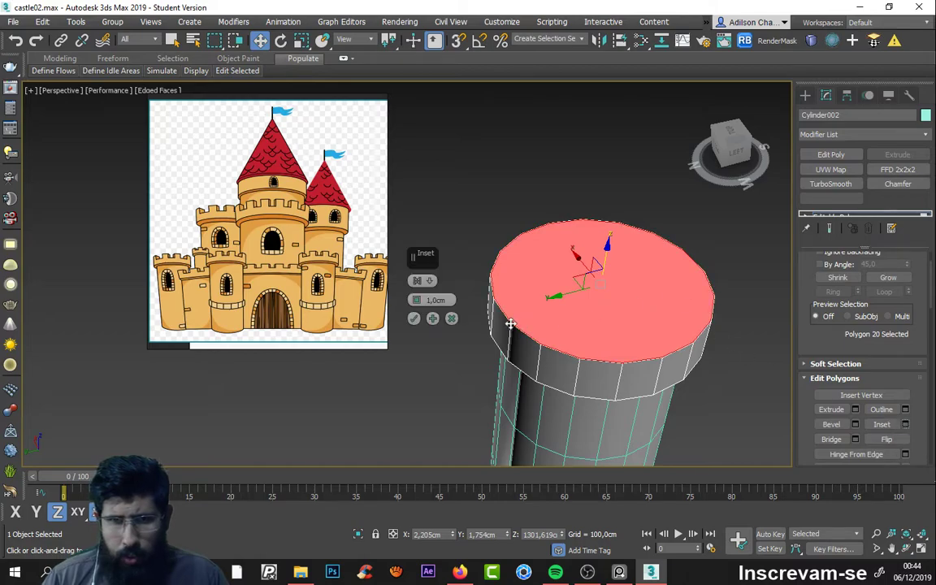
drag(435, 300, 467, 146)
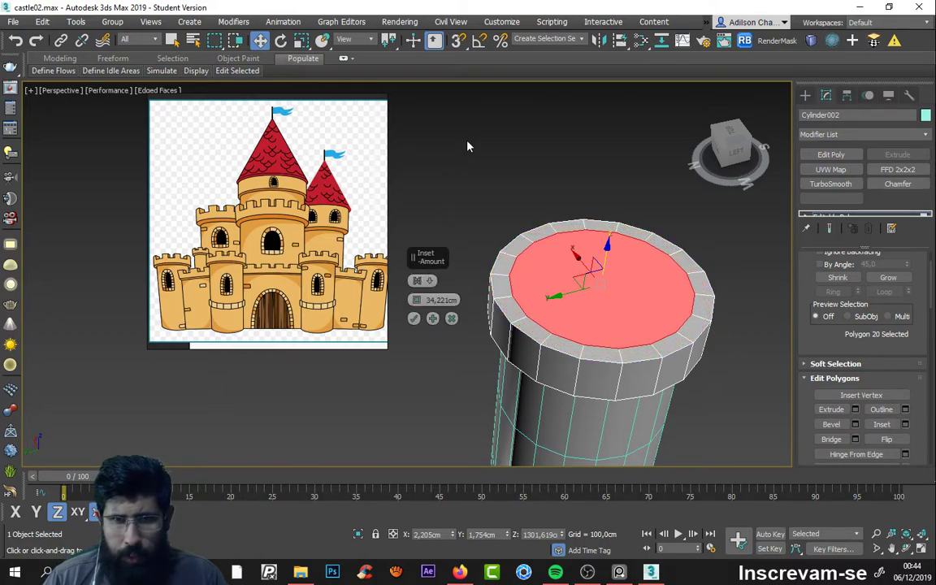
mouse_move(422, 301)
mouse_down()
mouse_move(421, 230)
mouse_move(418, 257)
mouse_up()
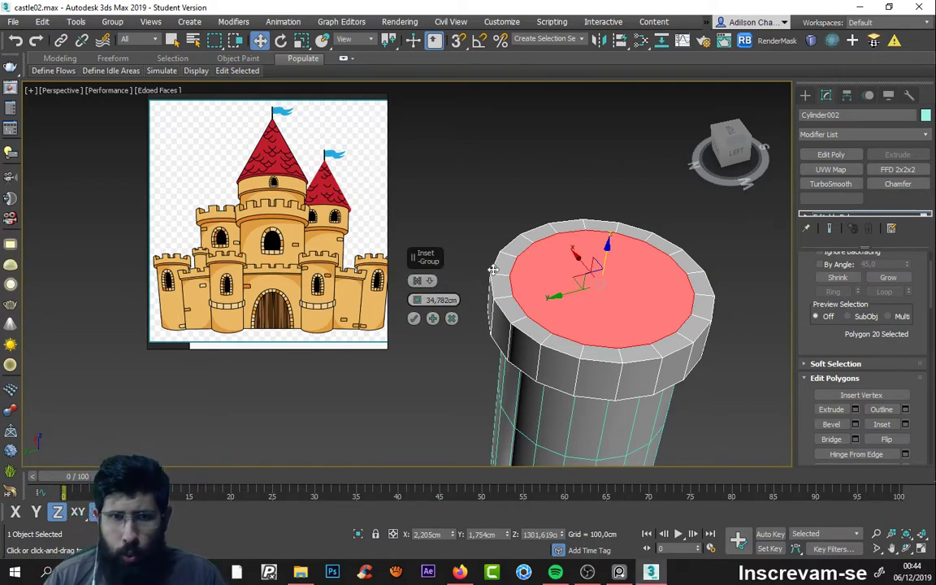
scroll(455, 268, down, 5)
alt+middle_drag(484, 260, 509, 262)
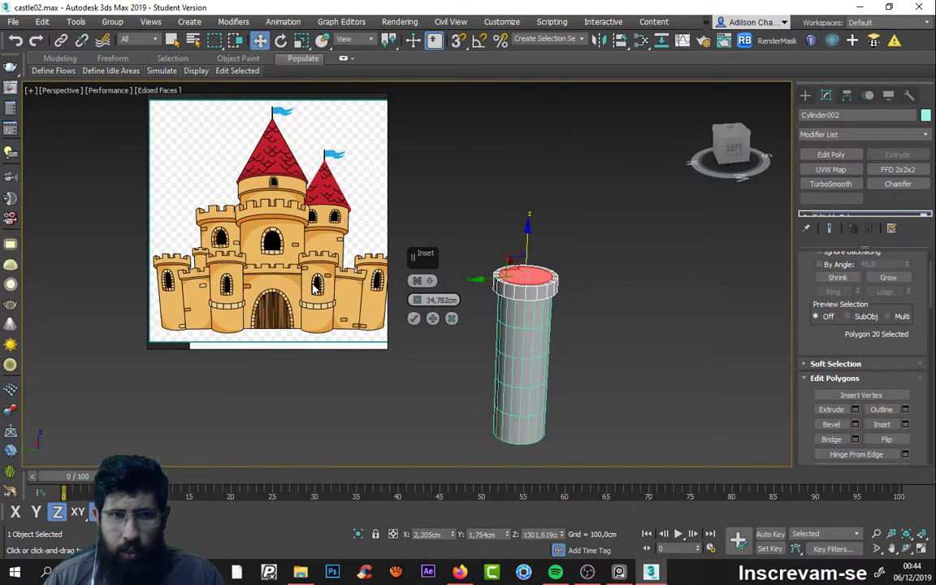
alt+middle_drag(332, 378, 503, 386)
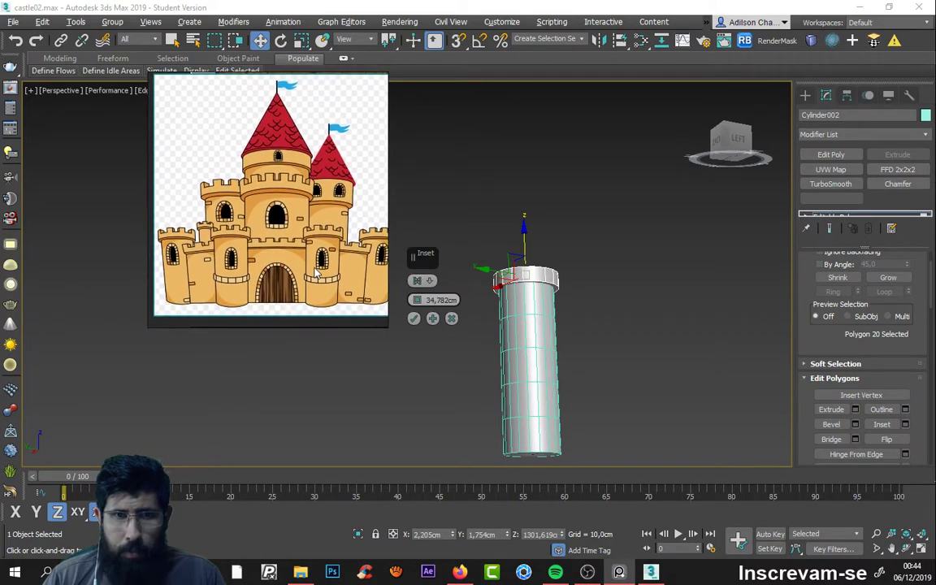
mouse_move(391, 233)
alt+middle_down()
mouse_move(559, 340)
mouse_move(549, 372)
alt+middle_up()
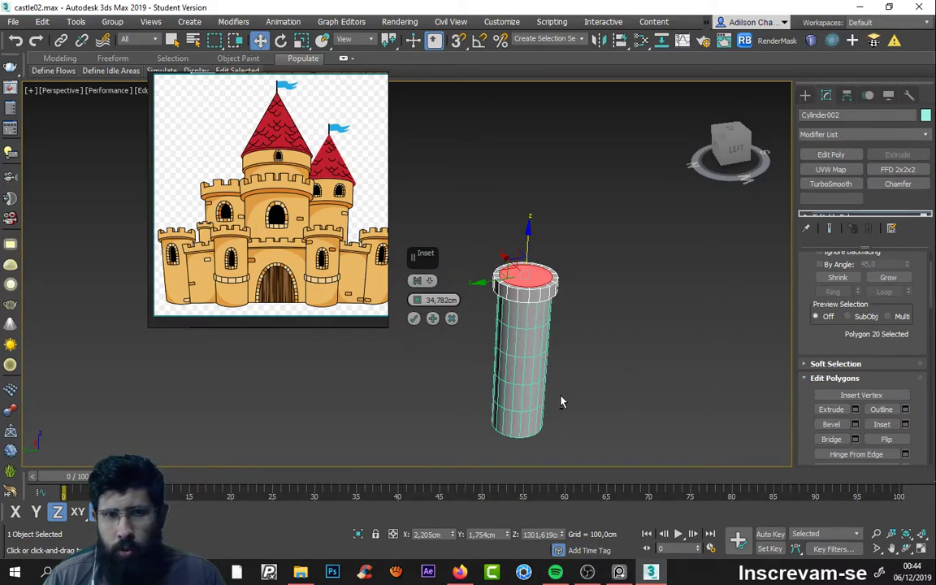
middle_drag(558, 389, 622, 356)
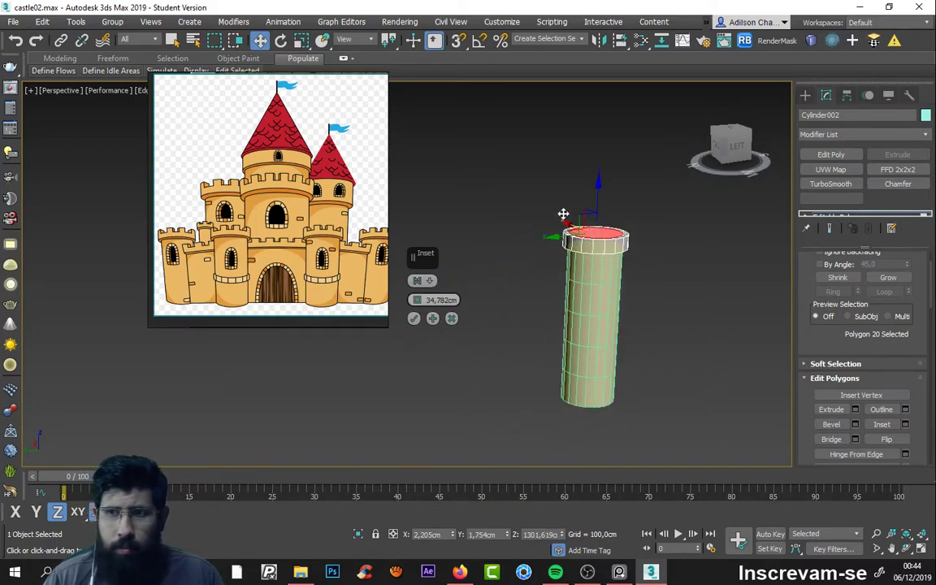
alt+middle_drag(416, 241, 483, 259)
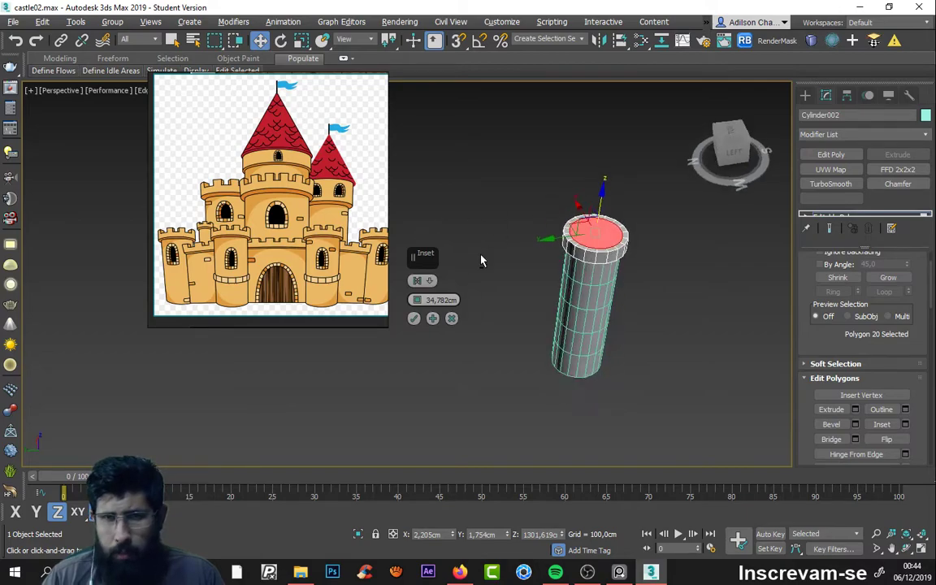
scroll(483, 264, up, 3)
scroll(483, 273, up, 3)
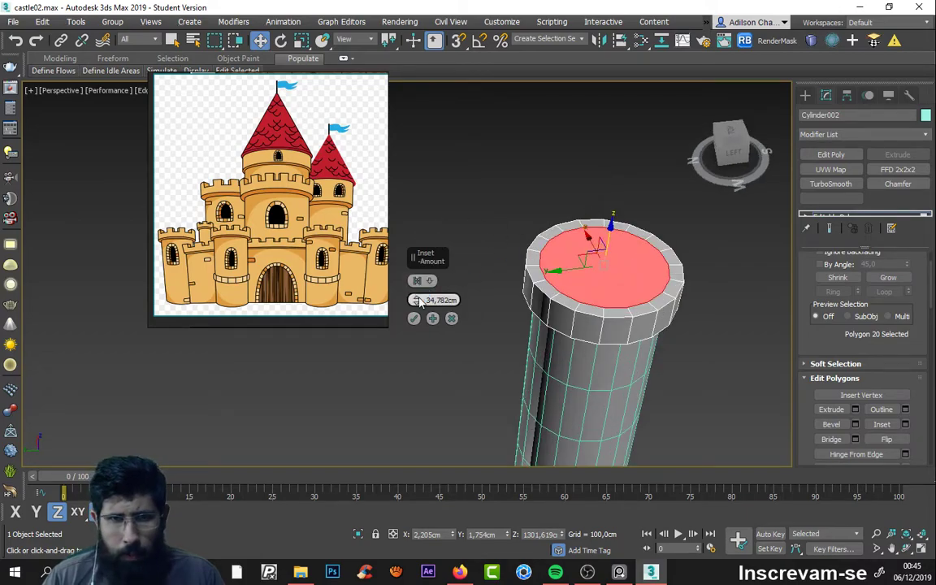
drag(420, 302, 421, 289)
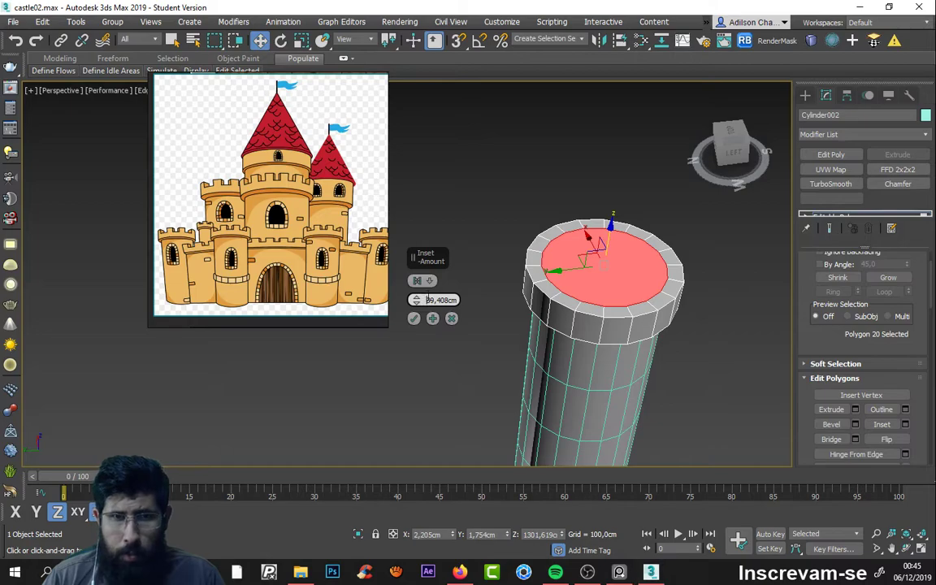
text(40)
key(Return)
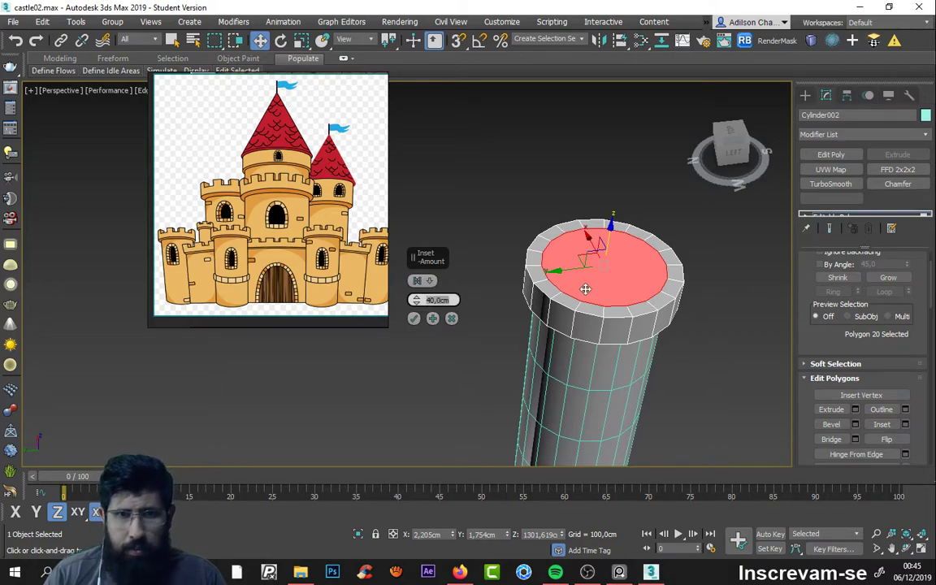
click(415, 318)
text(10)
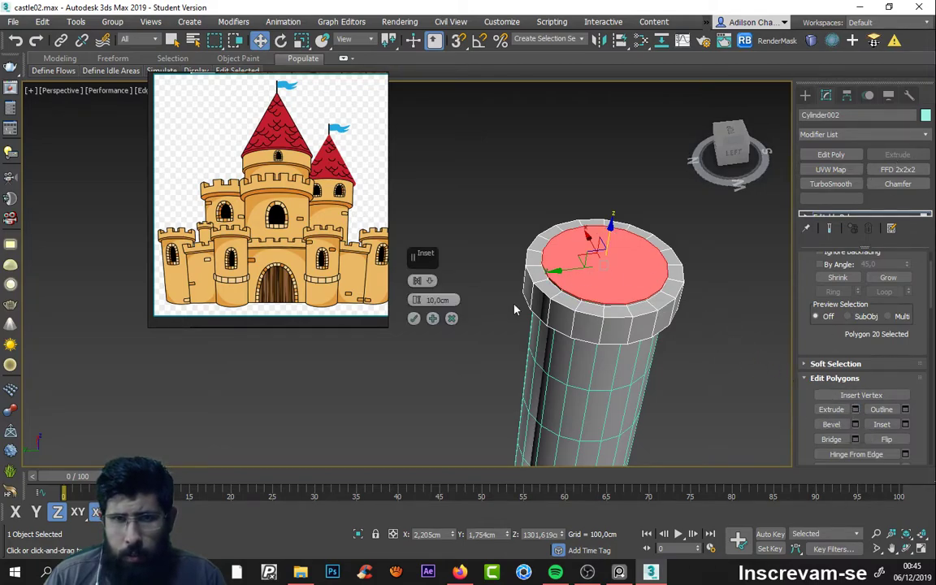
Step: Extrude the inset top face downward with a negative height to hollow the tower top, then deselect it
key(shift+e)
drag(416, 300, 421, 375)
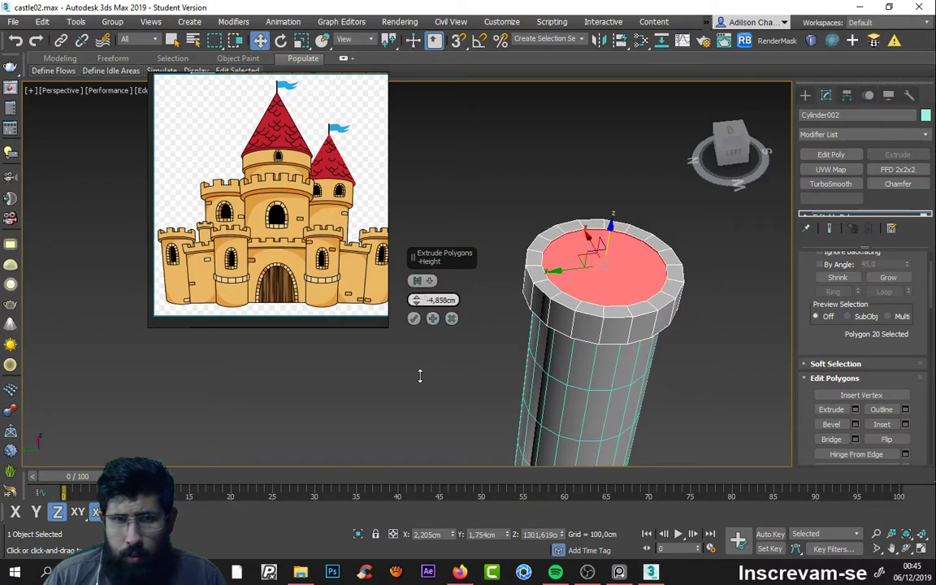
drag(416, 302, 420, 431)
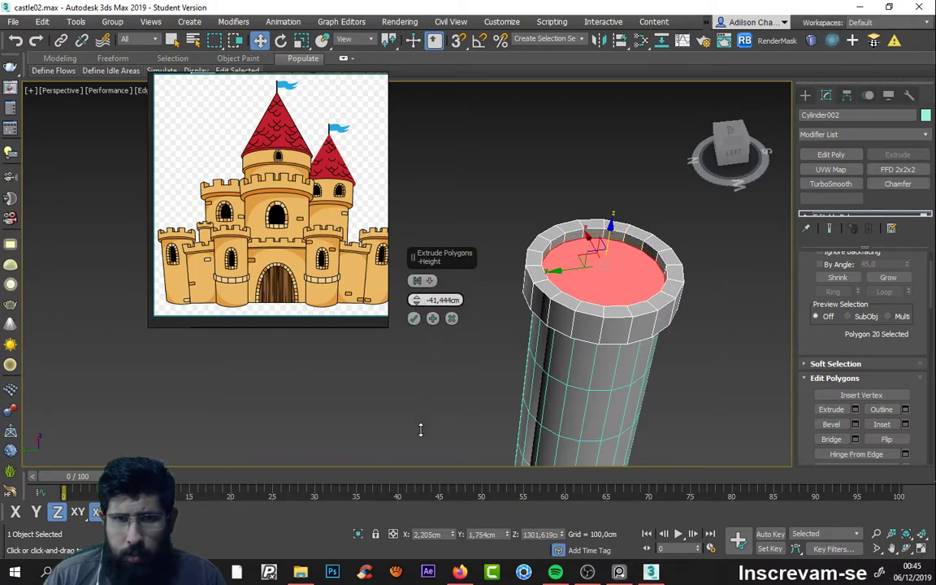
drag(415, 301, 417, 344)
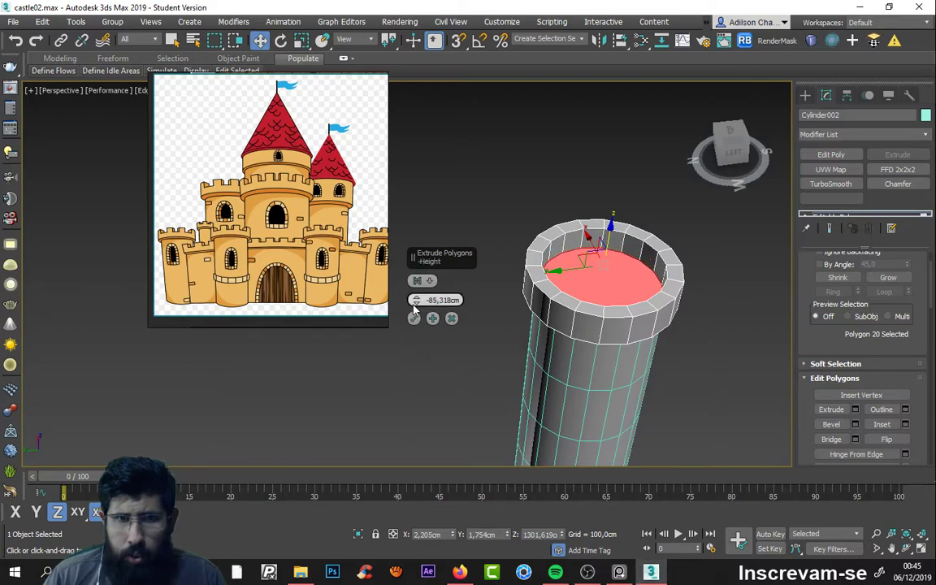
mouse_move(416, 300)
mouse_down()
mouse_move(431, 347)
mouse_move(439, 445)
mouse_move(481, 264)
mouse_up()
drag(523, 194, 537, 138)
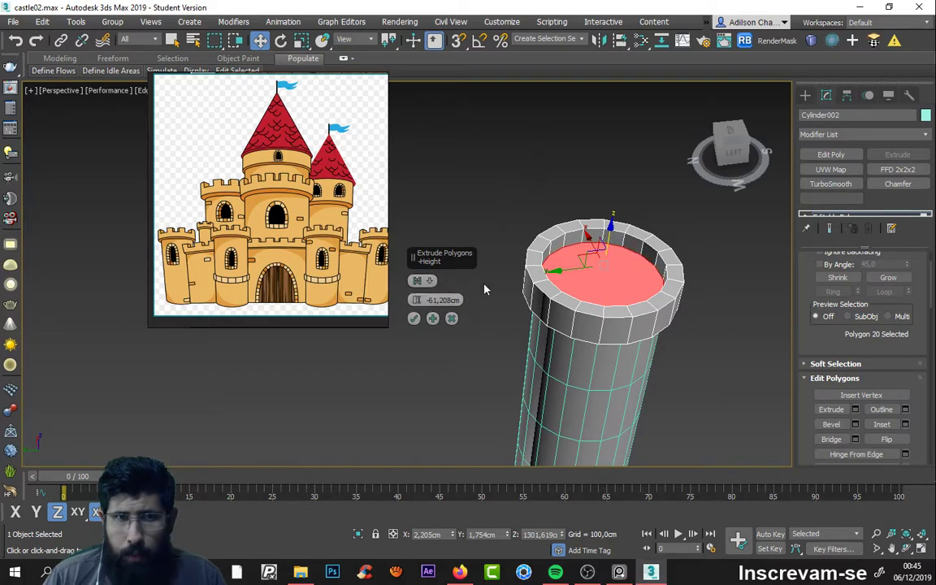
click(413, 319)
click(491, 316)
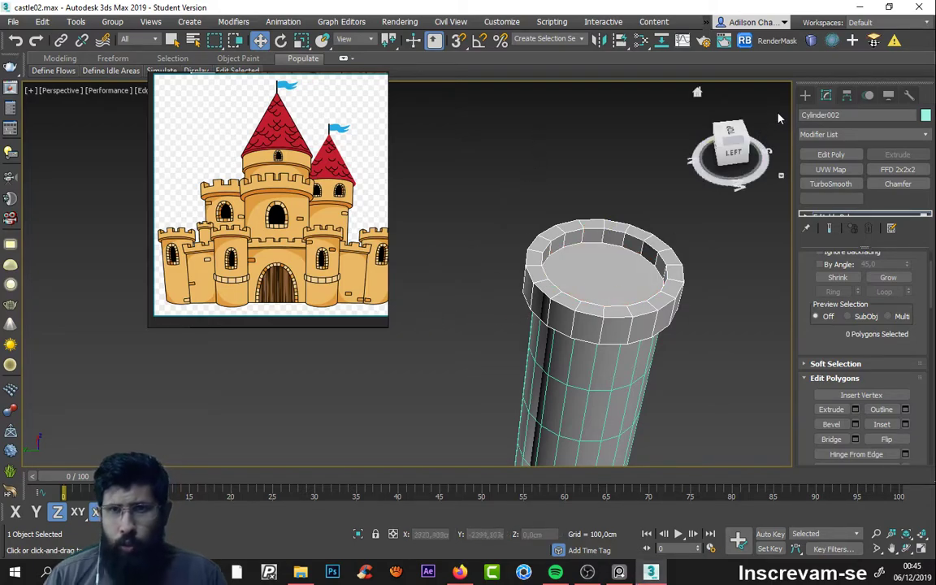
click(806, 95)
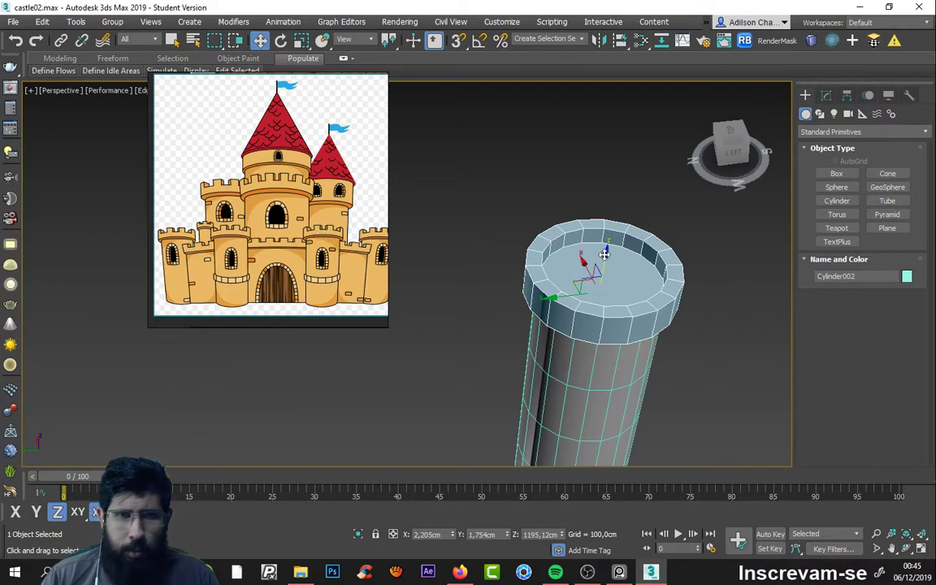
Step: Copy both tower pieces once to the right, creating Cylinder003 and Cylinder004
scroll(605, 254, up, 2)
scroll(581, 242, up, 3)
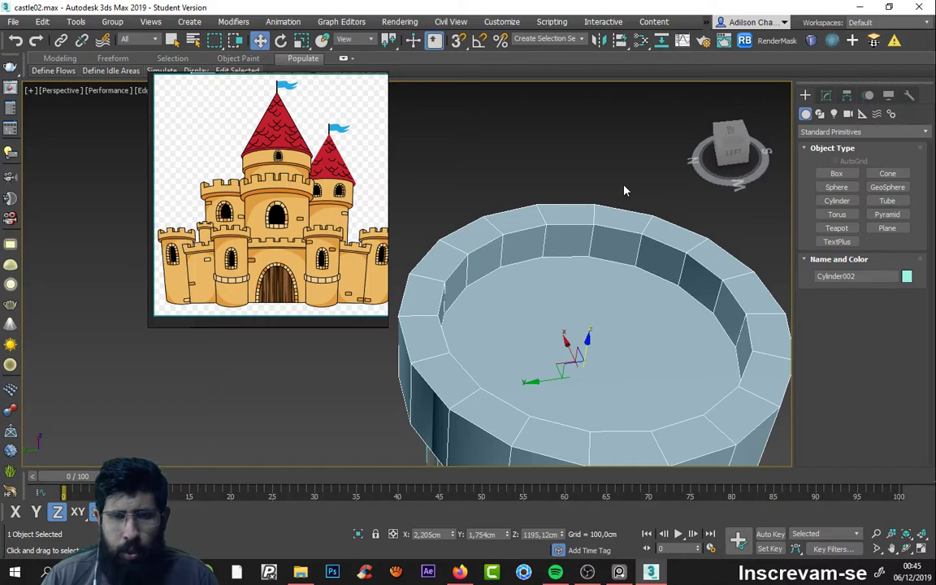
scroll(475, 260, down, 5)
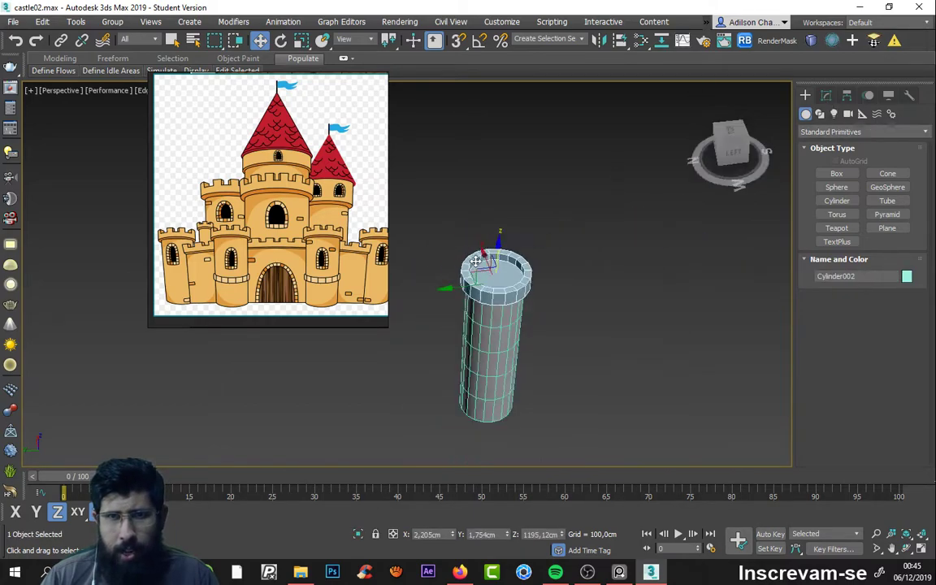
scroll(475, 261, down, 2)
click(402, 206)
drag(390, 174, 567, 446)
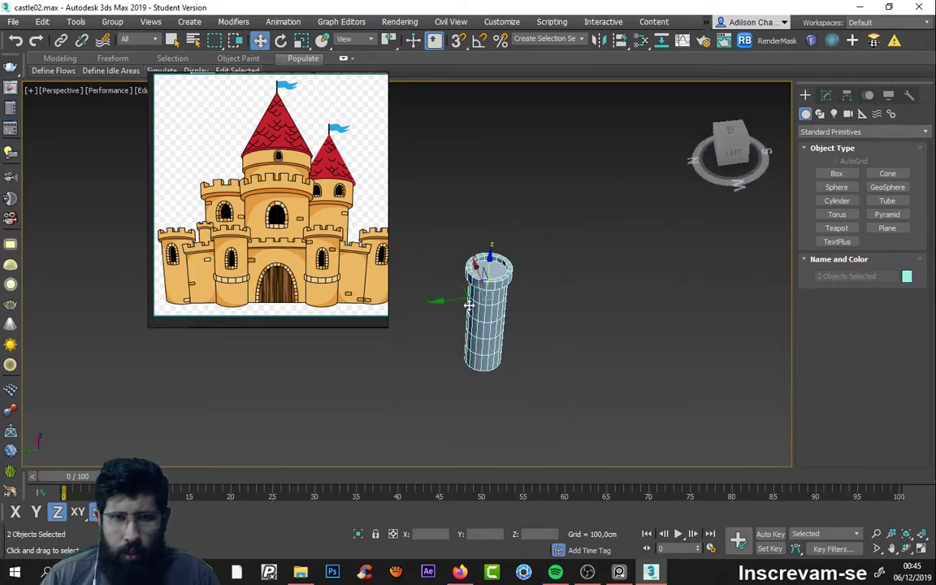
shift+drag(455, 299, 578, 284)
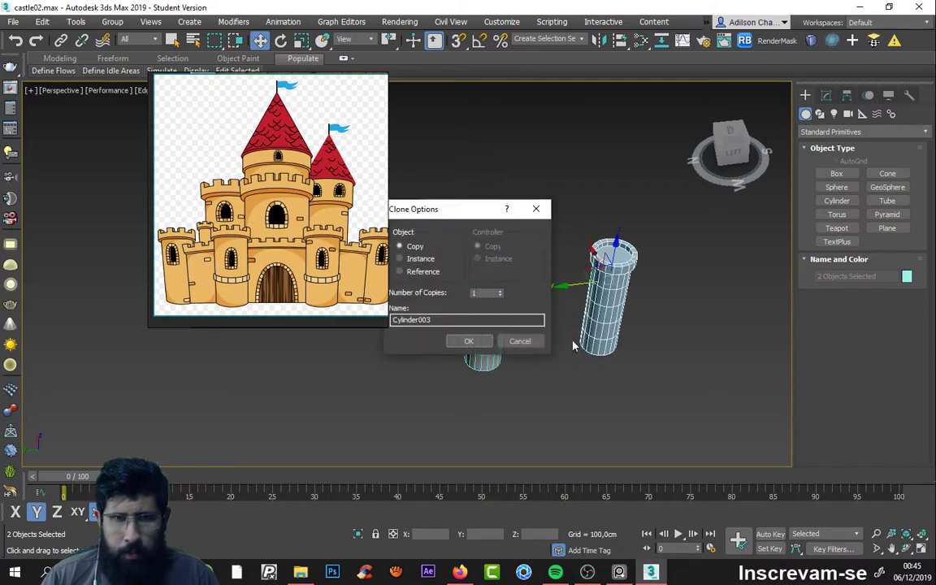
click(485, 339)
click(632, 391)
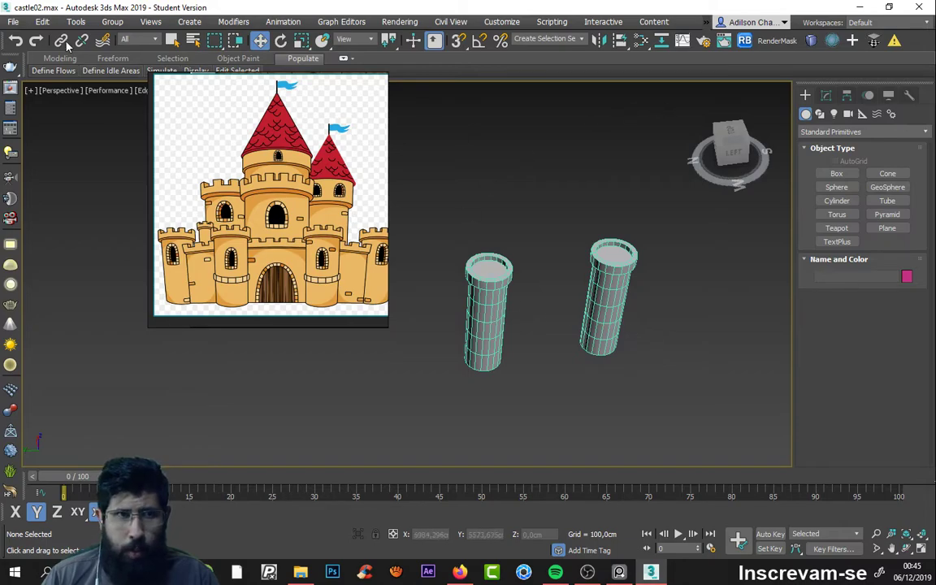
Step: Select the right-hand tower's hollow cap, Cylinder004
scroll(645, 280, up, 5)
click(562, 216)
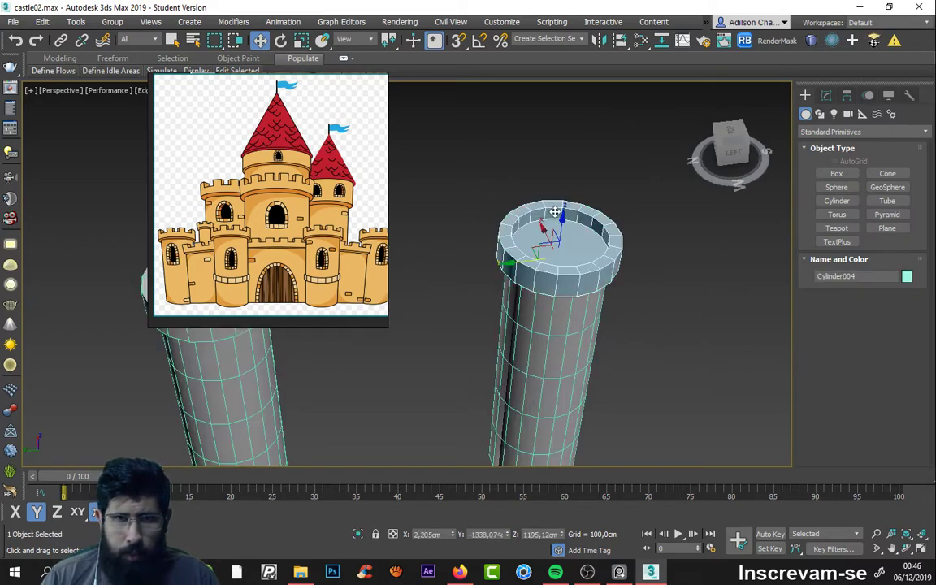
scroll(554, 212, up, 4)
scroll(555, 212, down, 3)
Step: Enter the Polygon sub-object level of the cylinder's Editable Poly
click(825, 96)
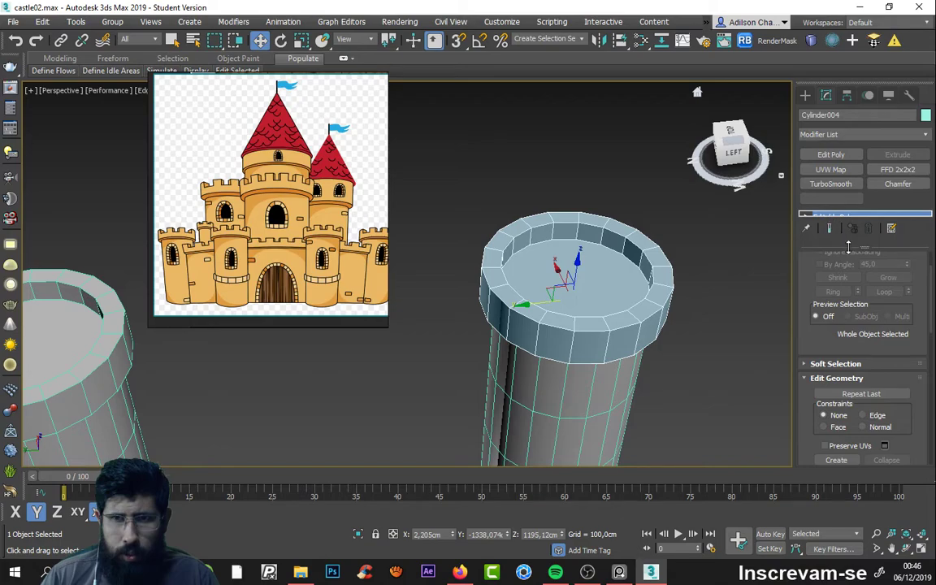
drag(849, 247, 851, 326)
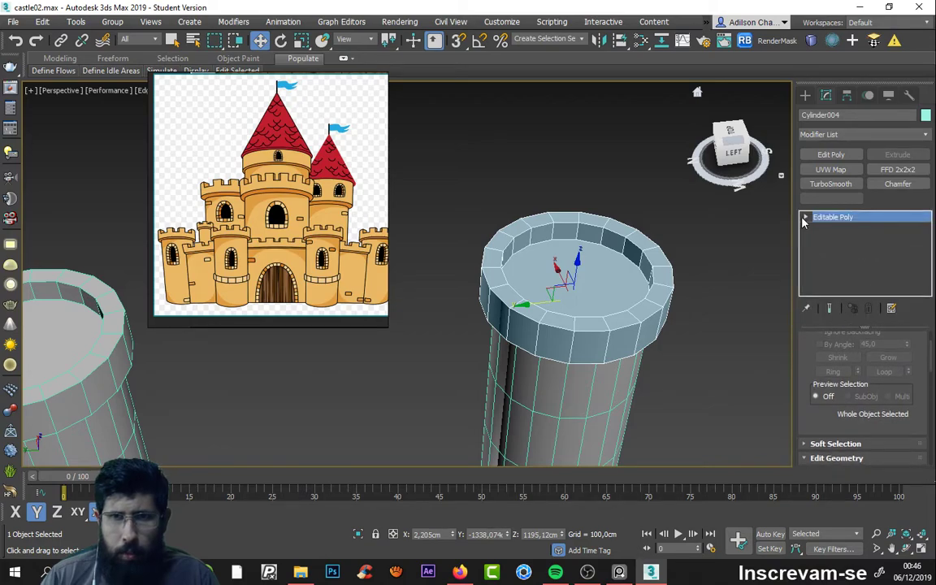
click(806, 217)
click(831, 261)
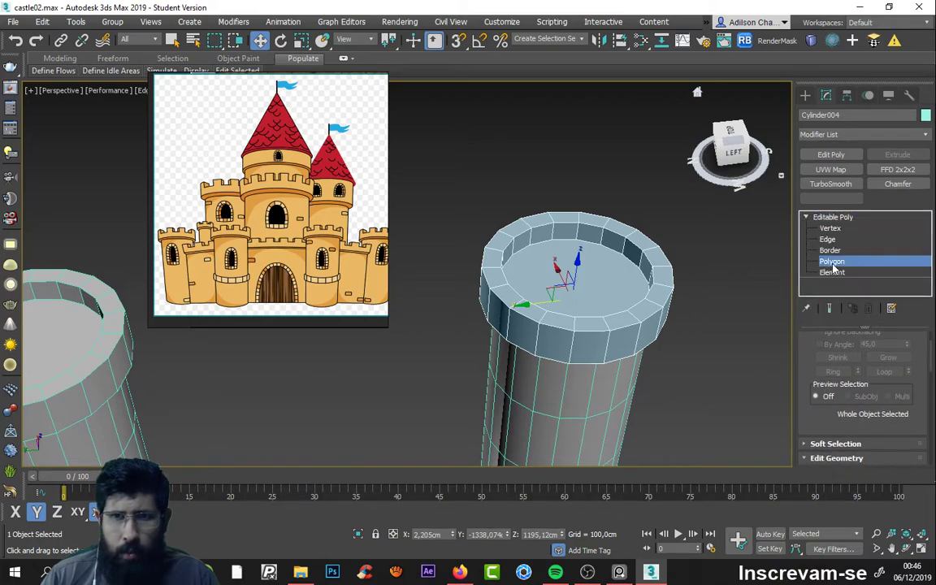
Step: Select six rim faces and delete them to cut a notch in the rim
click(569, 229)
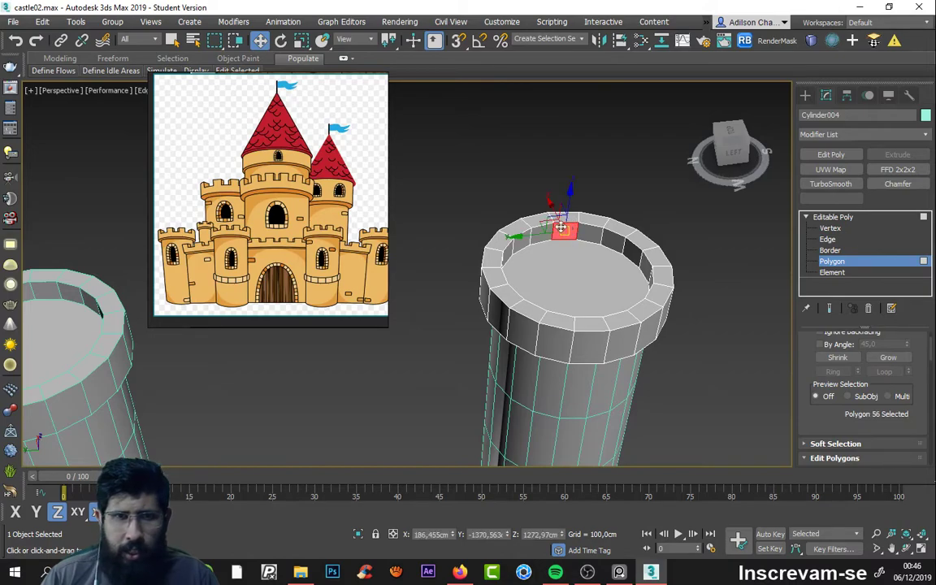
scroll(567, 222, up, 4)
ctrl+click(562, 213)
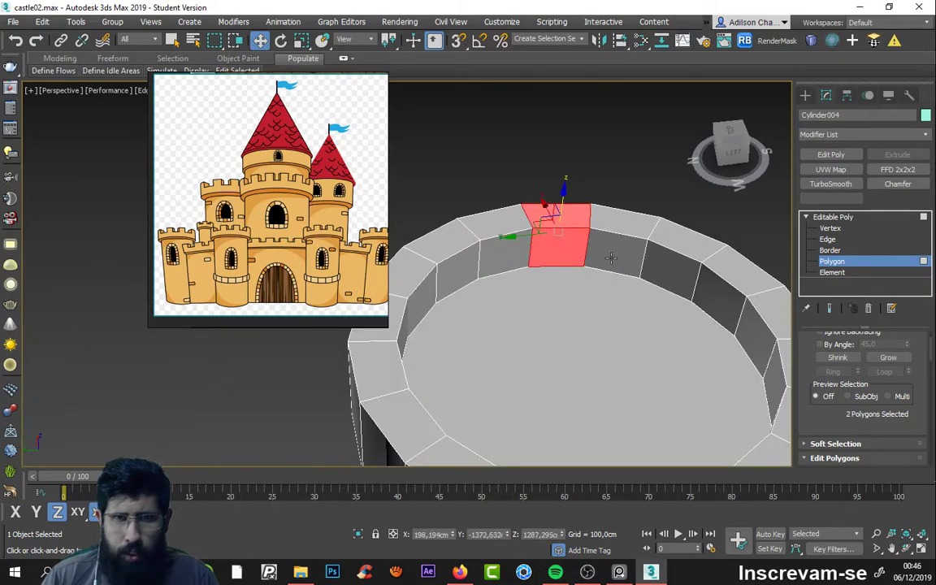
mouse_move(611, 257)
alt+middle_down()
mouse_move(655, 268)
mouse_move(610, 248)
alt+middle_up()
ctrl+click(537, 272)
ctrl+click(561, 232)
ctrl+click(591, 235)
ctrl+click(560, 219)
mouse_move(559, 220)
alt+middle_down()
mouse_move(466, 271)
mouse_move(479, 220)
mouse_move(388, 229)
mouse_move(598, 258)
alt+middle_up()
key(Delete)
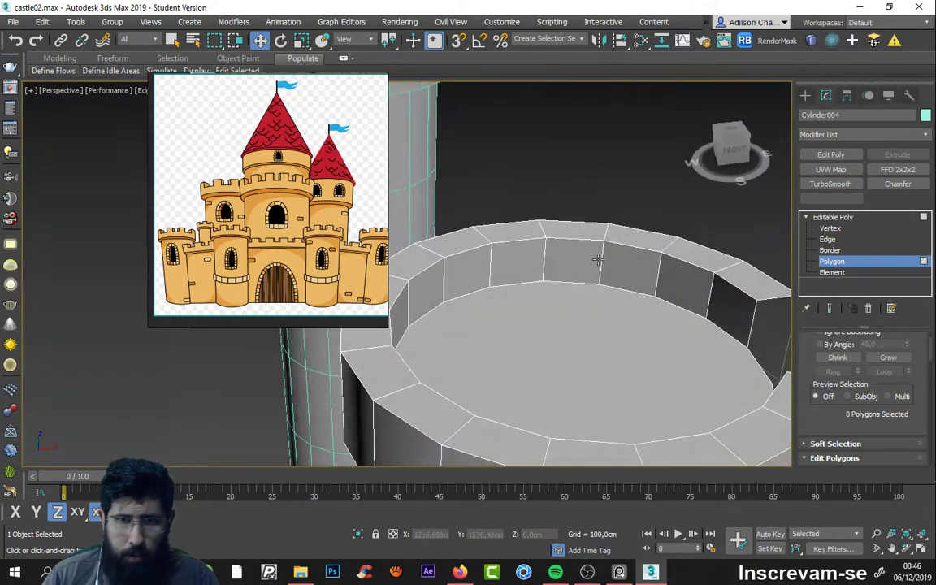
scroll(704, 330, down, 5)
mouse_move(704, 330)
alt+middle_down()
mouse_move(565, 335)
mouse_move(575, 307)
mouse_move(548, 338)
mouse_move(569, 329)
alt+middle_up()
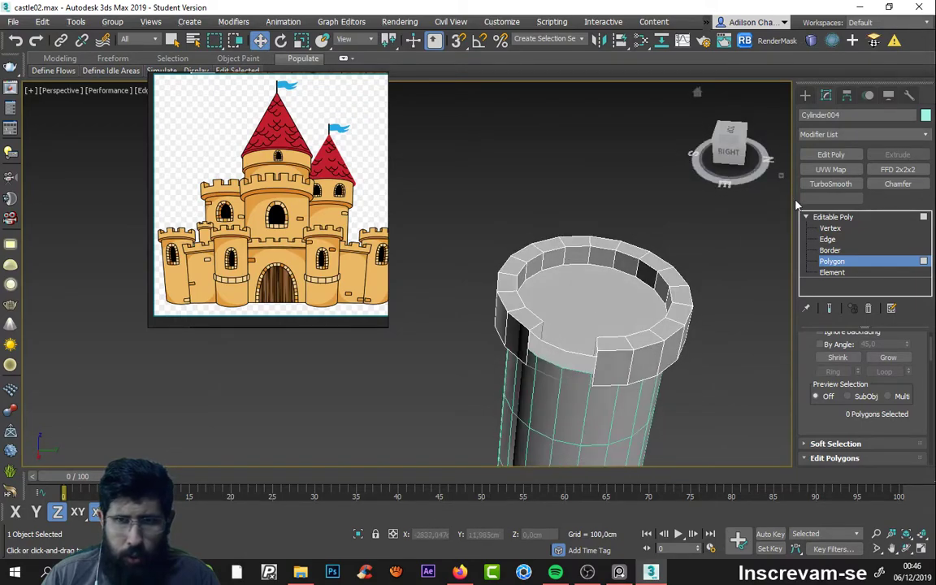
Step: Select the notch's open border at Border level and cap it to seal the hole
click(830, 250)
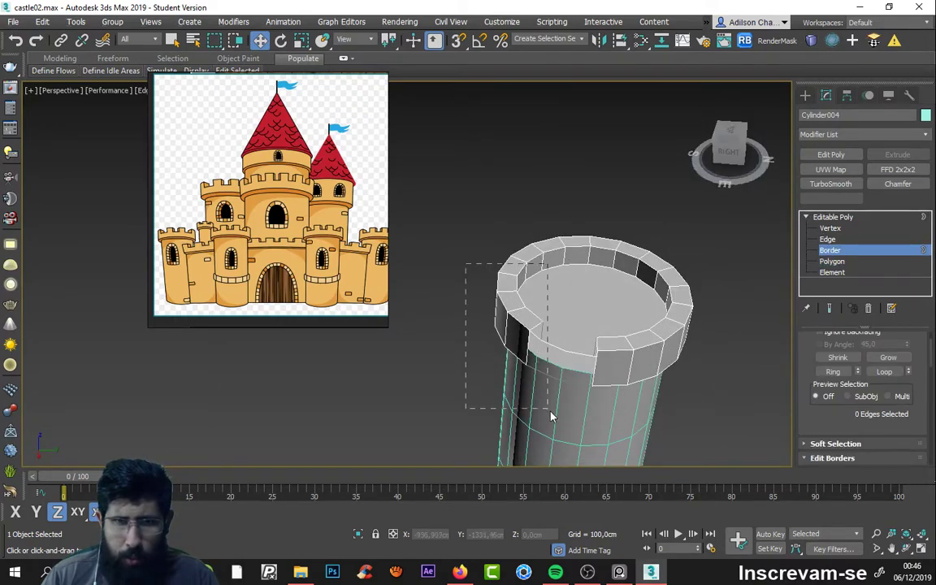
drag(551, 416, 615, 433)
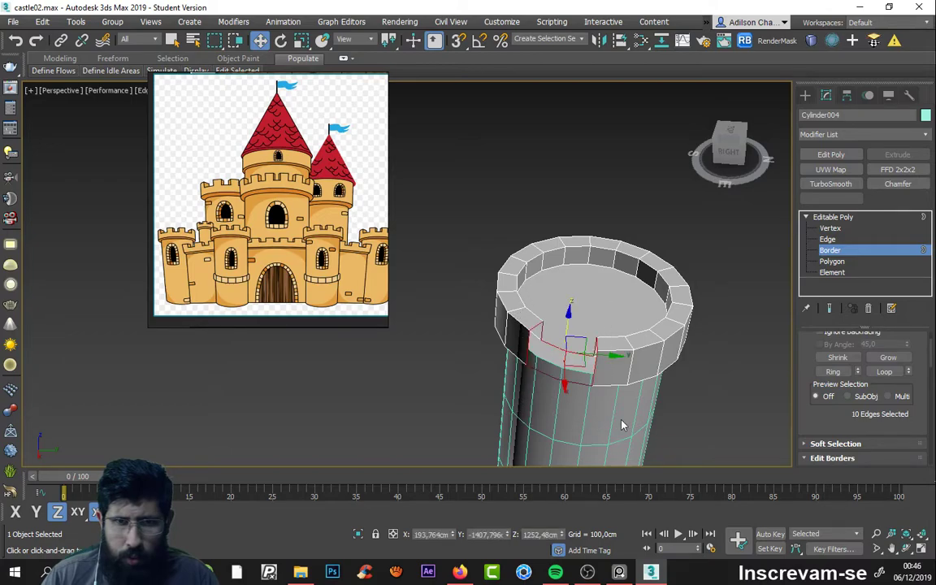
drag(817, 410, 827, 459)
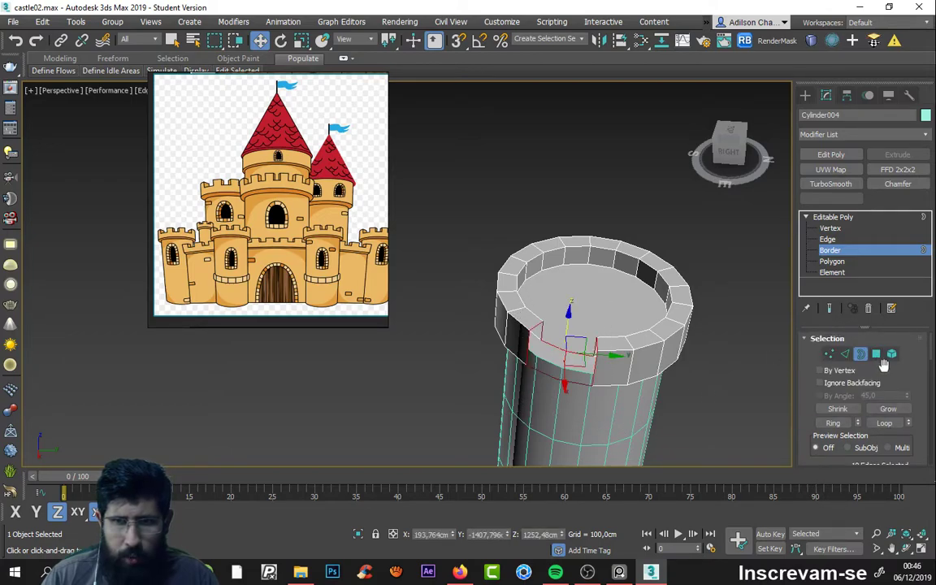
drag(815, 391, 808, 256)
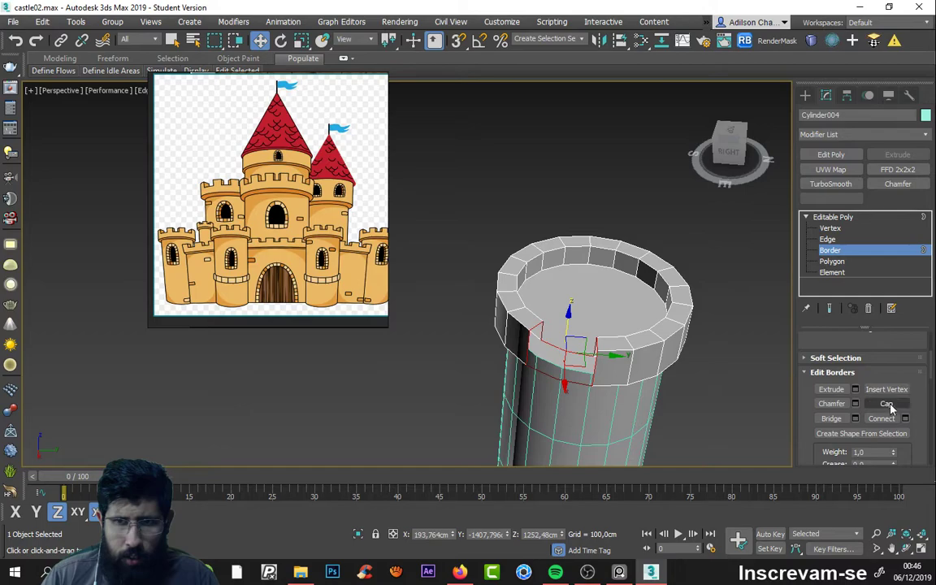
alt+middle_drag(644, 382, 553, 419)
scroll(569, 398, up, 5)
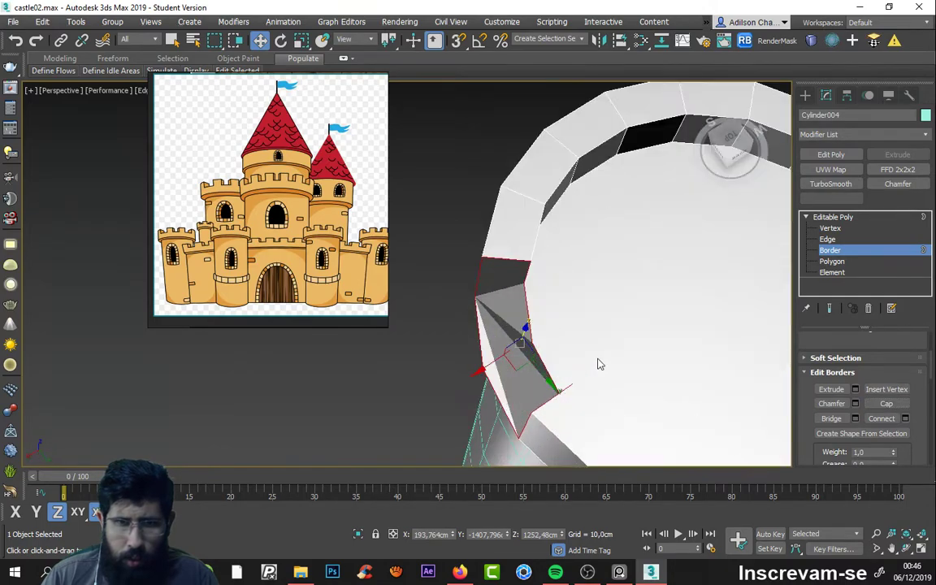
mouse_move(600, 364)
alt+middle_down()
mouse_move(656, 341)
mouse_move(694, 249)
mouse_move(592, 315)
mouse_move(665, 314)
alt+middle_up()
scroll(657, 342, down, 3)
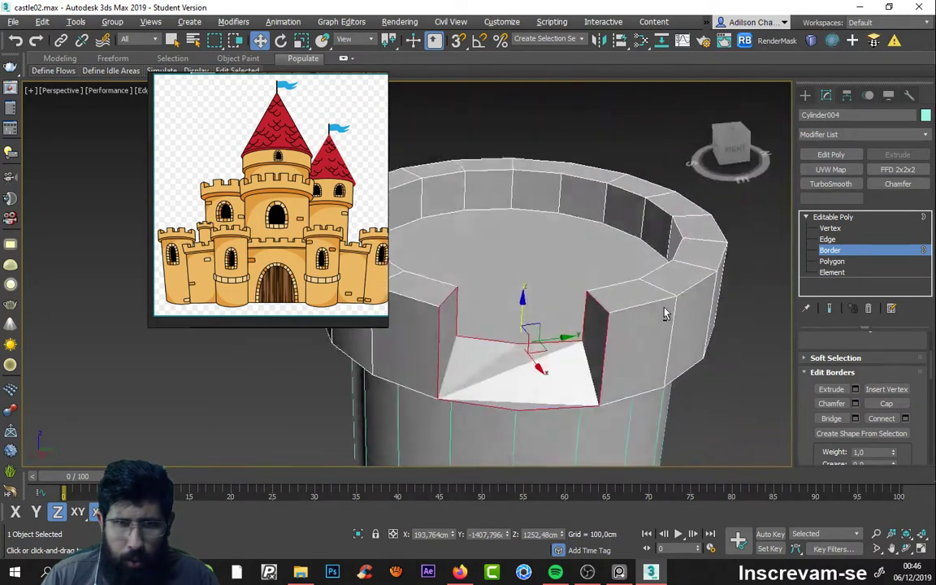
key(alt+p)
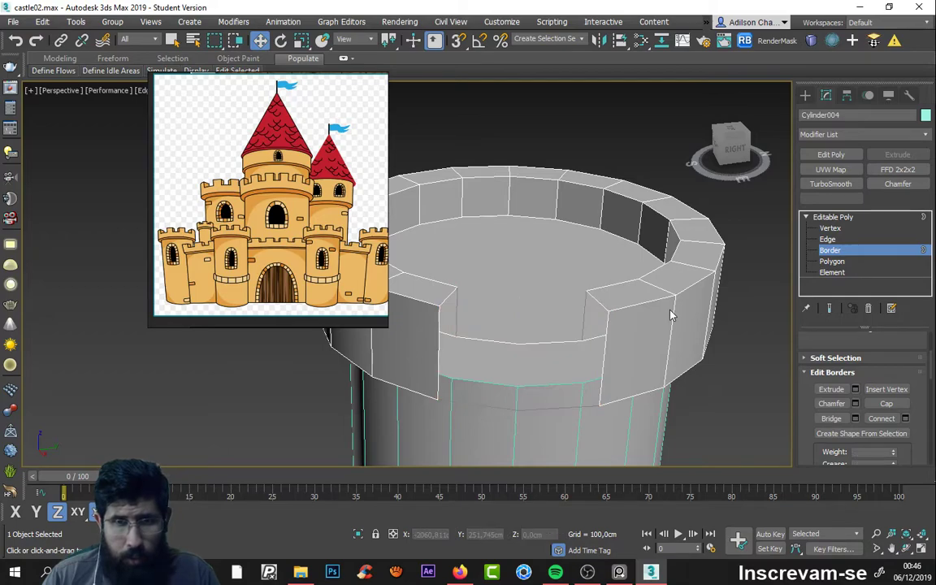
scroll(671, 315, down, 4)
Step: Return to Polygon level and select a rim face on the other side of the tower
mouse_move(613, 321)
alt+middle_down()
mouse_move(671, 295)
mouse_move(505, 314)
alt+middle_up()
scroll(508, 272, up, 2)
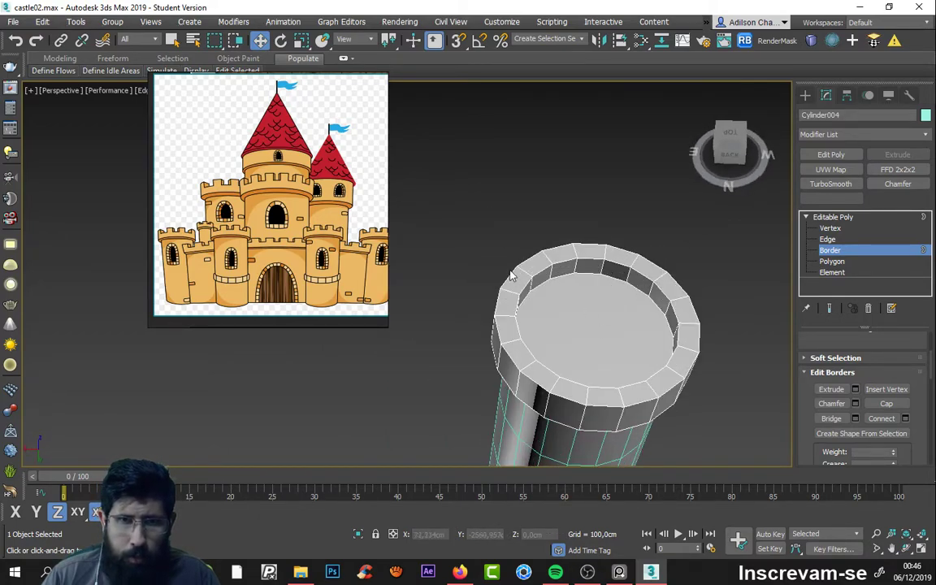
scroll(508, 278, up, 3)
mouse_move(508, 278)
alt+middle_down()
mouse_move(644, 272)
mouse_move(636, 281)
mouse_move(672, 285)
alt+middle_up()
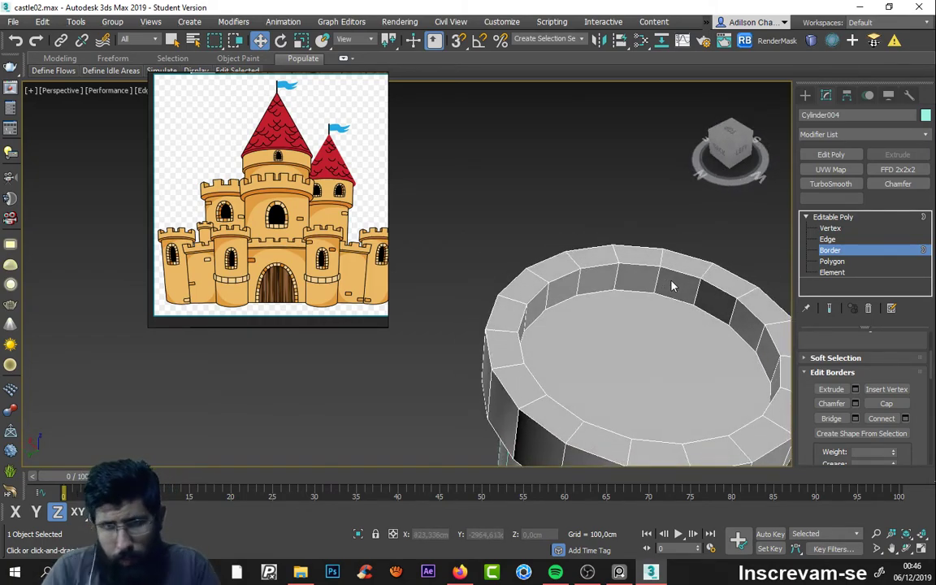
click(832, 262)
click(613, 282)
Step: Delete the selected rim faces to cut a second notch in the rim
alt+middle_drag(615, 285, 565, 280)
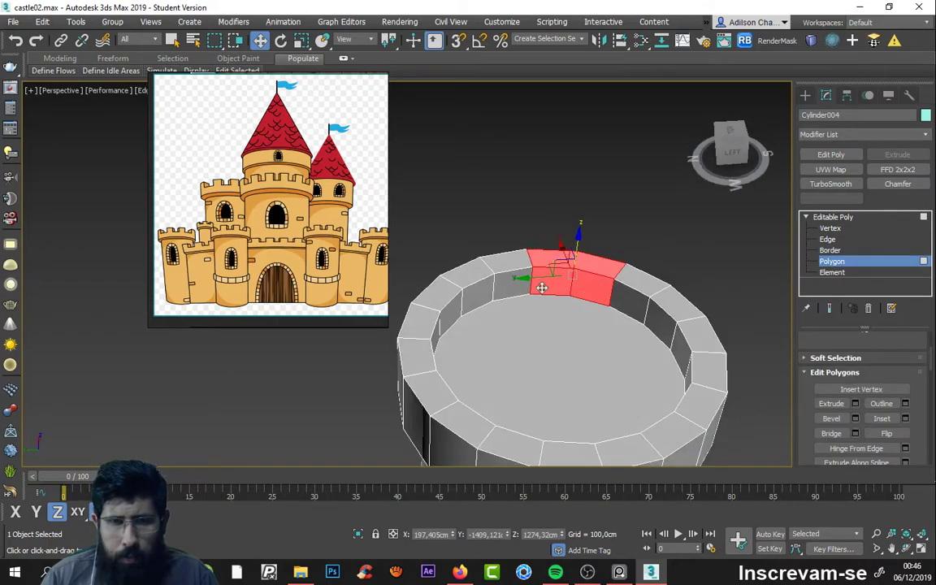
scroll(544, 282, up, 3)
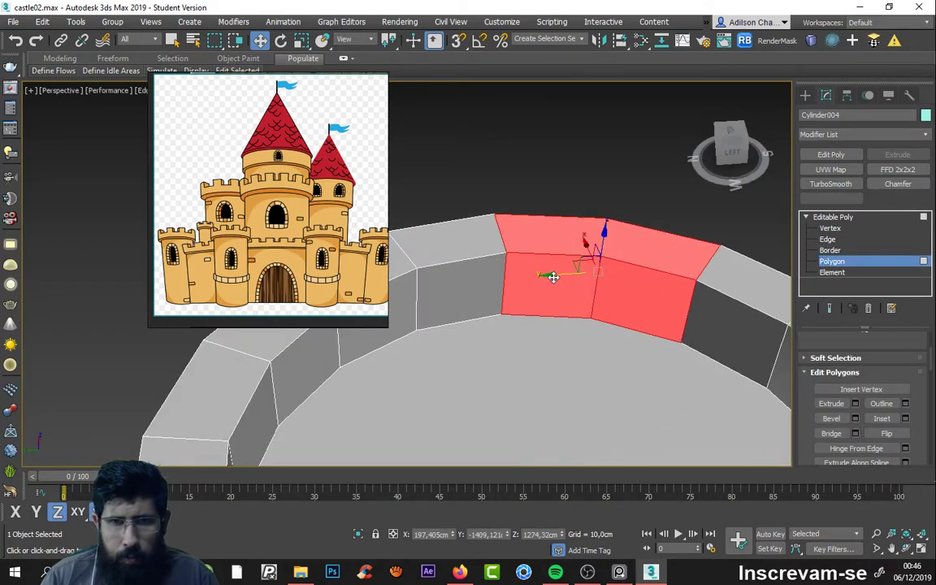
scroll(553, 277, down, 3)
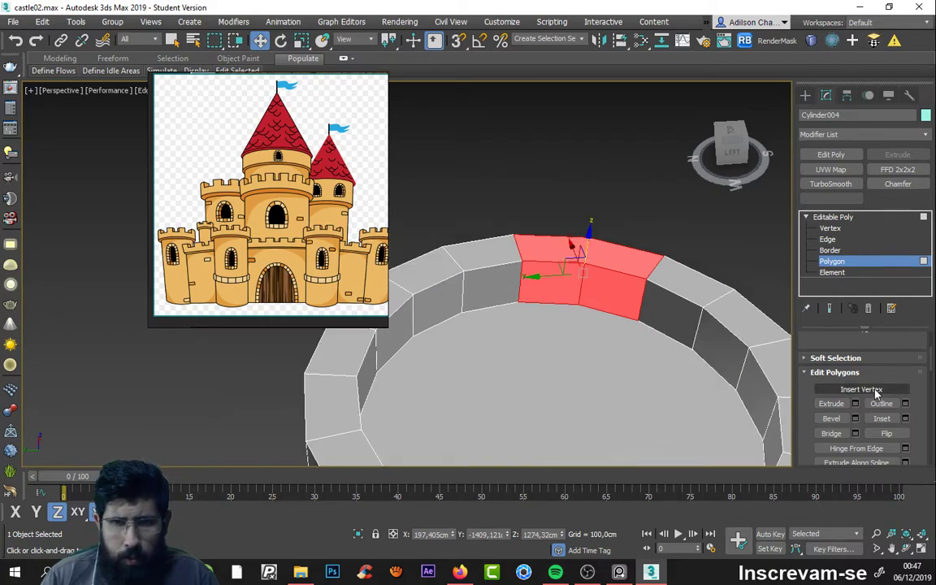
key(Delete)
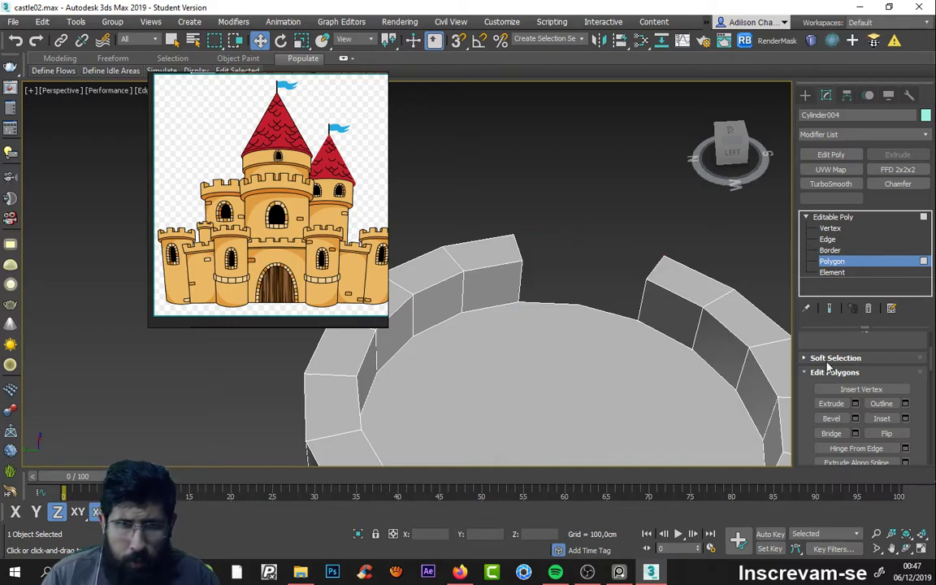
mouse_move(577, 326)
alt+middle_down()
mouse_move(592, 314)
mouse_move(512, 372)
mouse_move(635, 290)
mouse_move(589, 330)
mouse_move(597, 286)
mouse_move(606, 322)
mouse_move(554, 318)
mouse_move(587, 318)
mouse_move(595, 293)
mouse_move(583, 309)
mouse_move(583, 289)
mouse_move(576, 322)
mouse_move(626, 310)
mouse_move(560, 318)
mouse_move(568, 326)
mouse_move(665, 317)
alt+middle_up()
Step: Select the front-side rim polygon of Cylinder004 for the next notch
scroll(656, 328, down, 3)
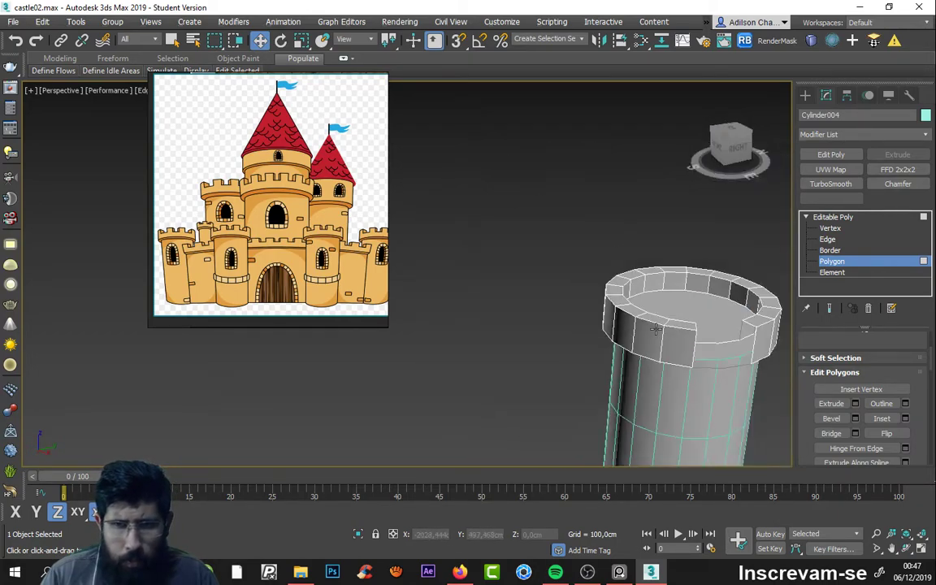
scroll(656, 329, up, 3)
scroll(543, 274, down, 2)
scroll(538, 296, down, 1)
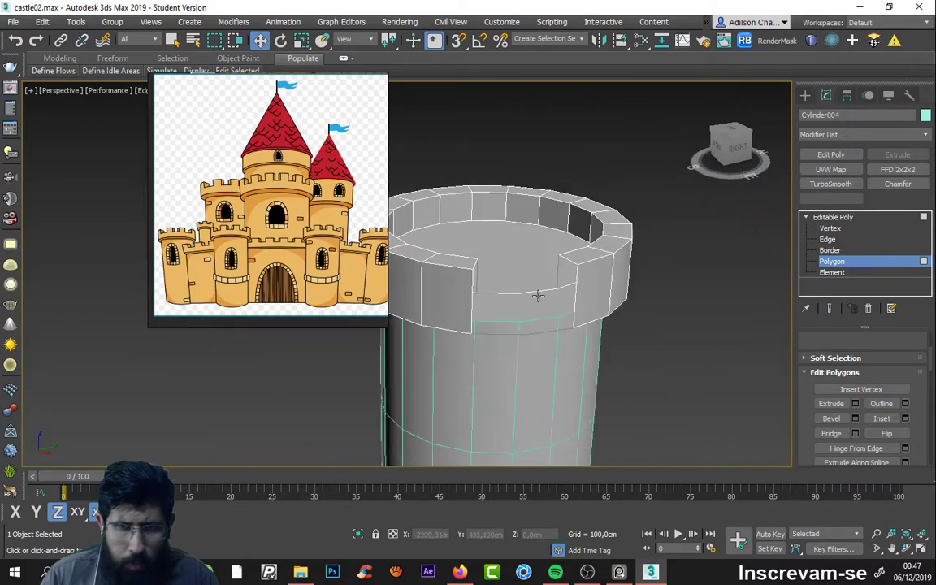
scroll(538, 296, up, 2)
alt+middle_drag(578, 301, 637, 289)
scroll(637, 288, down, 2)
scroll(611, 287, up, 2)
scroll(612, 287, down, 2)
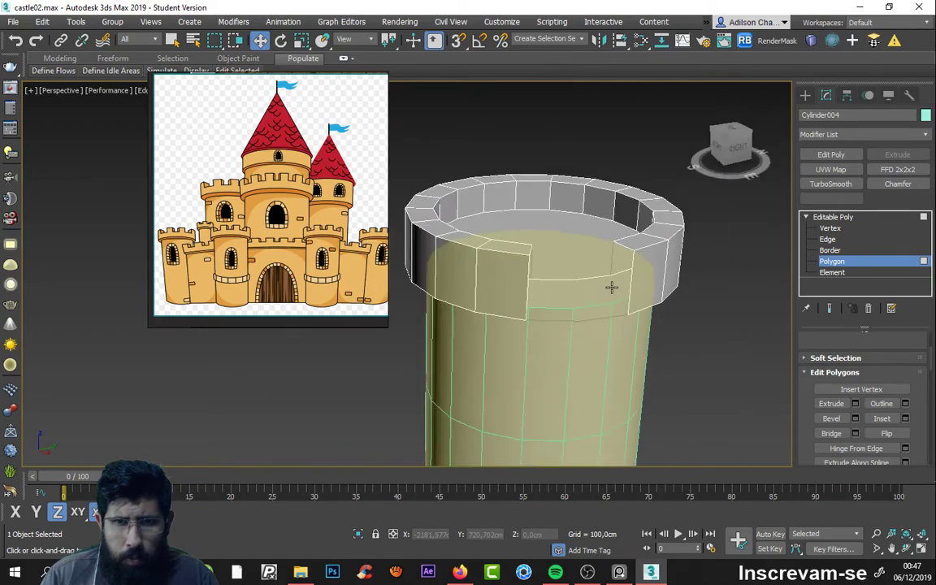
scroll(572, 328, up, 1)
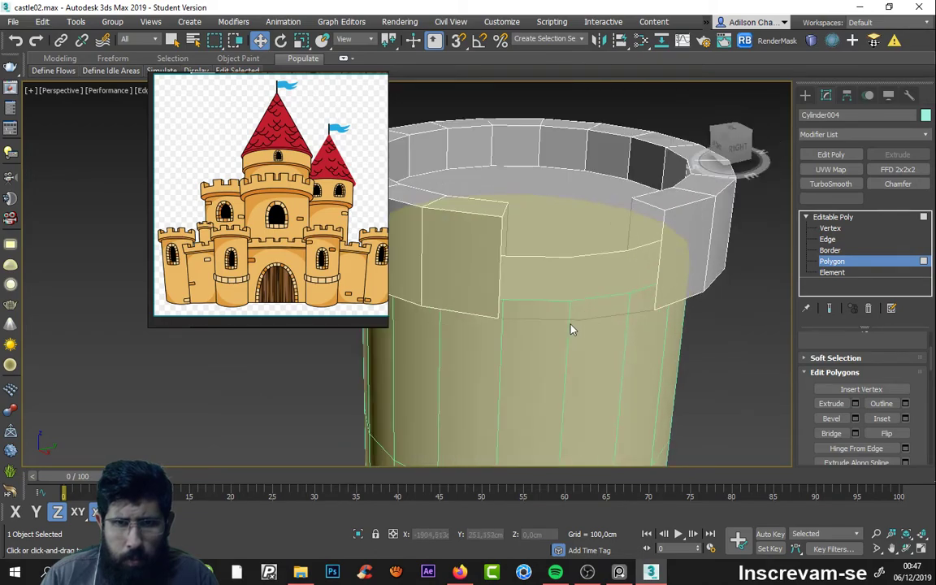
mouse_move(552, 290)
alt+middle_down()
mouse_move(505, 293)
mouse_move(498, 305)
mouse_move(578, 269)
mouse_move(535, 299)
mouse_move(579, 281)
mouse_move(552, 282)
alt+middle_up()
click(553, 282)
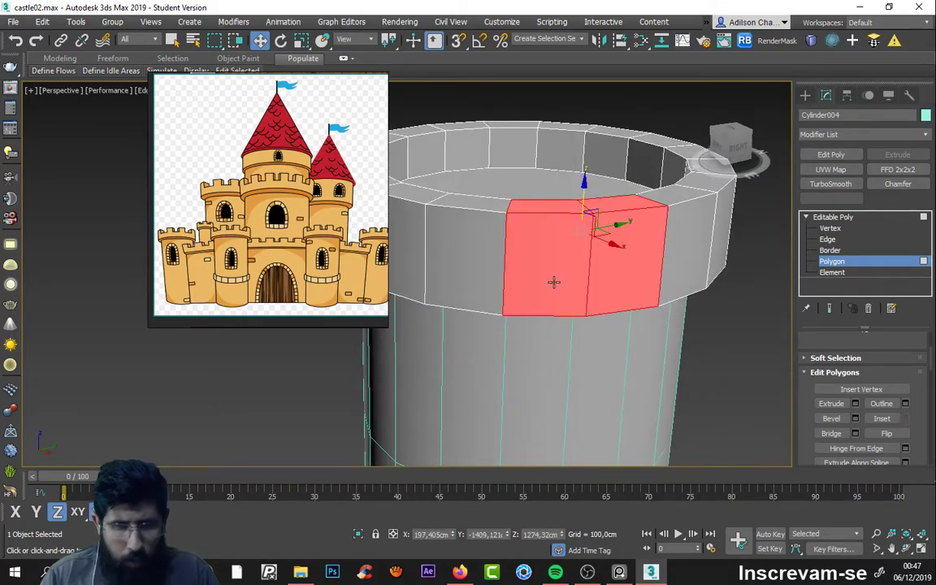
scroll(568, 285, down, 4)
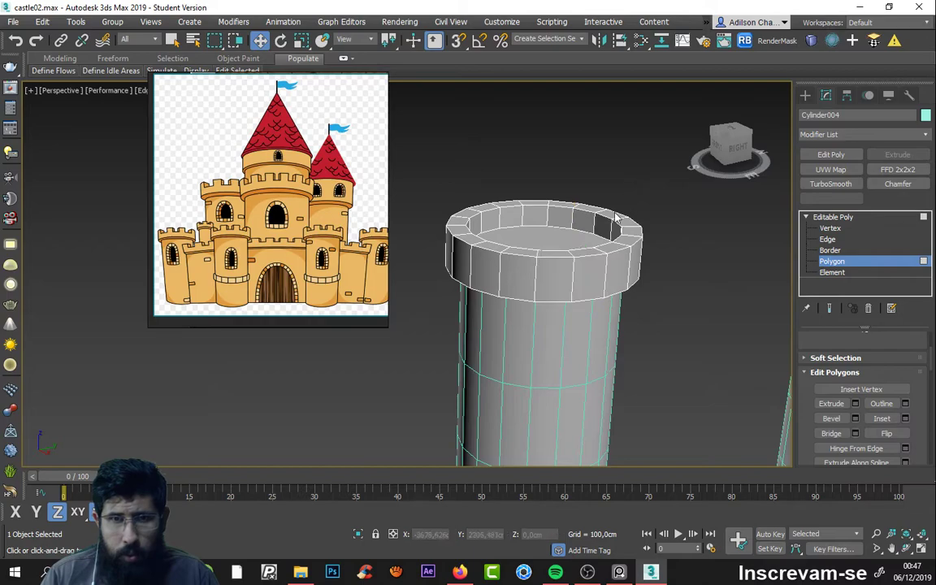
click(565, 274)
mouse_move(565, 274)
alt+middle_down()
mouse_move(700, 241)
mouse_move(554, 267)
mouse_move(501, 299)
alt+middle_up()
scroll(540, 270, up, 4)
scroll(575, 271, down, 3)
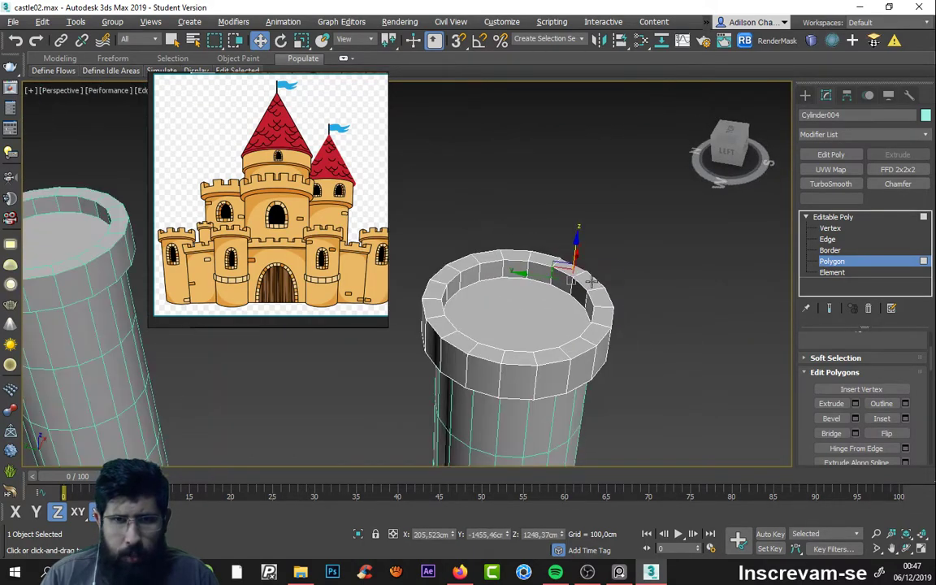
alt+middle_drag(574, 270, 534, 264)
scroll(532, 269, up, 1)
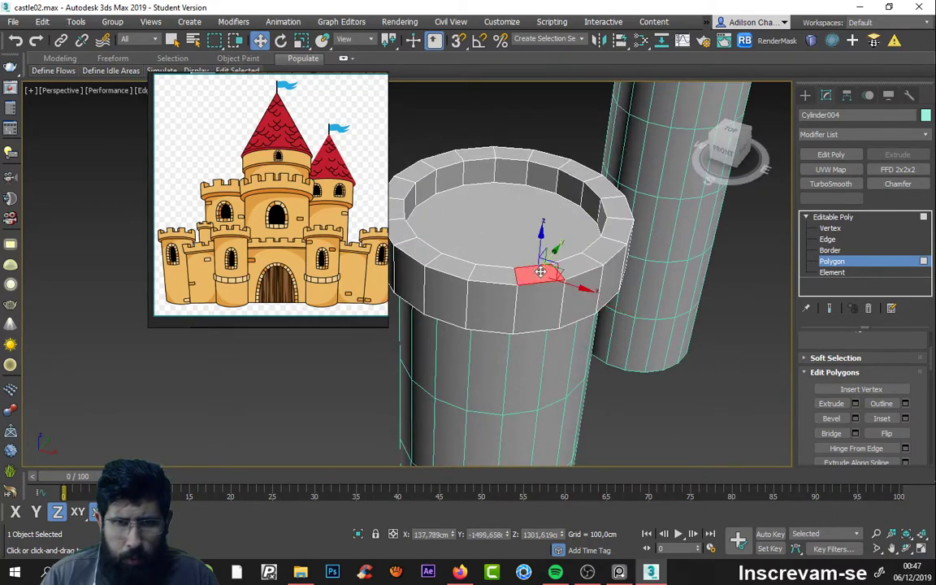
scroll(534, 262, up, 3)
Step: Add the neighbouring rim face and try an extrusion, then cancel it
ctrl+click(611, 252)
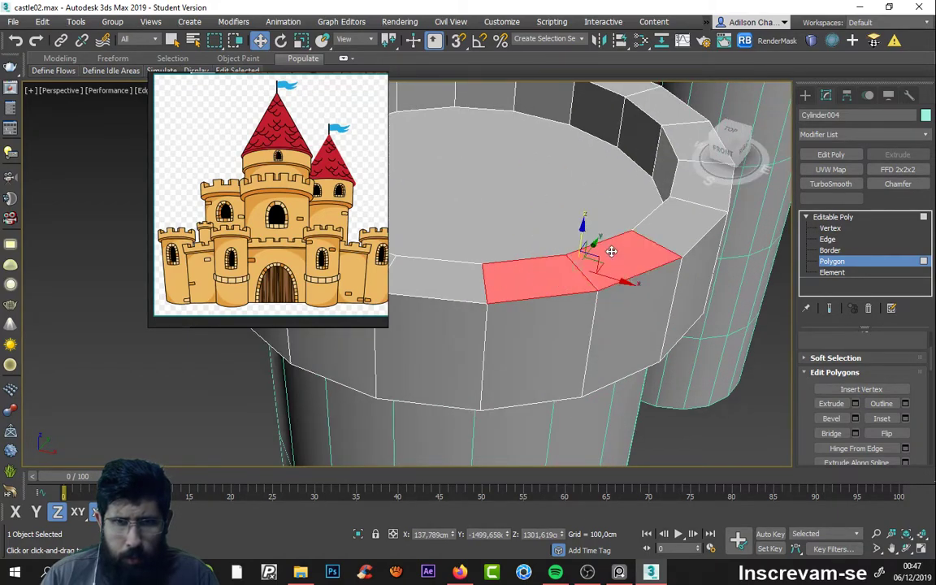
click(854, 404)
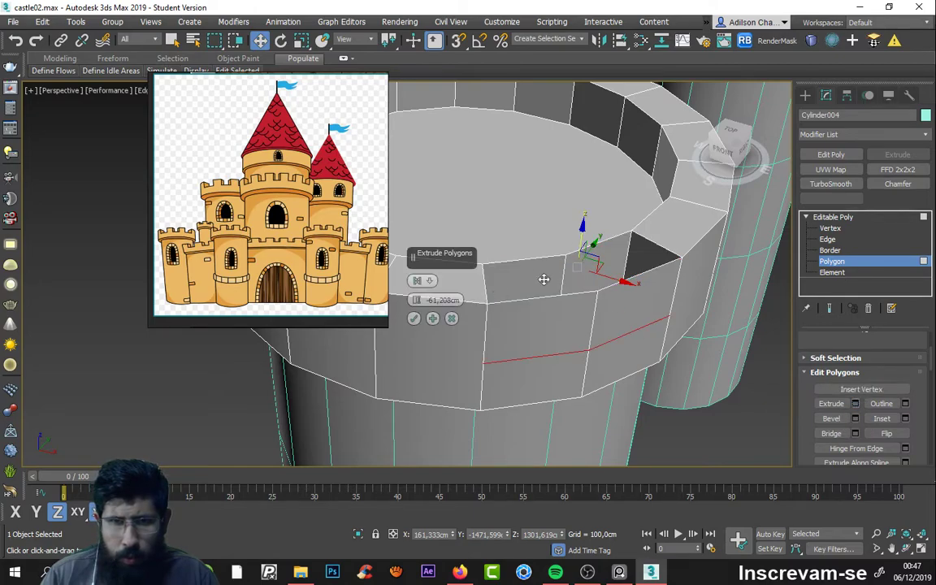
mouse_move(417, 300)
mouse_down()
mouse_move(465, 58)
mouse_move(576, 103)
mouse_move(494, 312)
mouse_up()
click(452, 318)
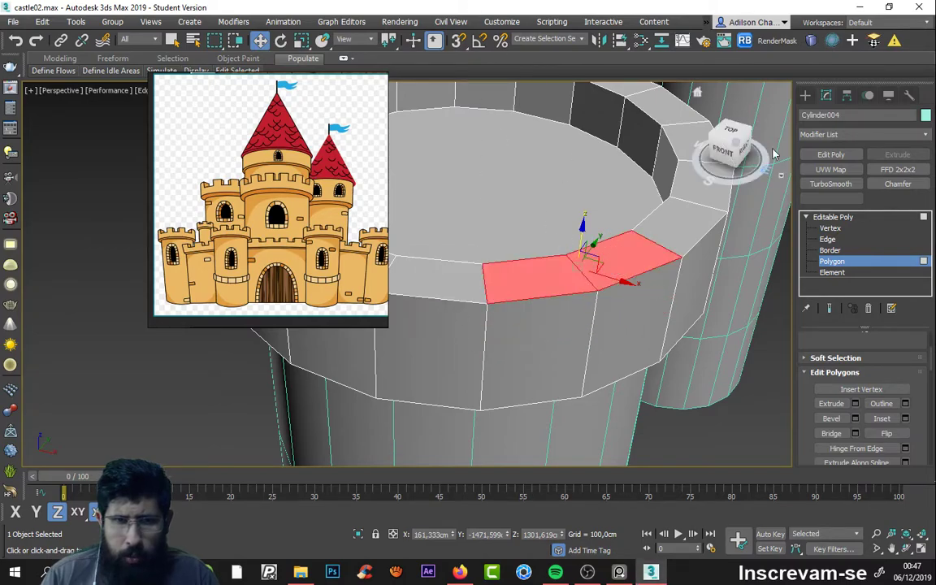
click(805, 95)
alt+middle_drag(607, 241, 569, 260)
scroll(559, 265, up, 3)
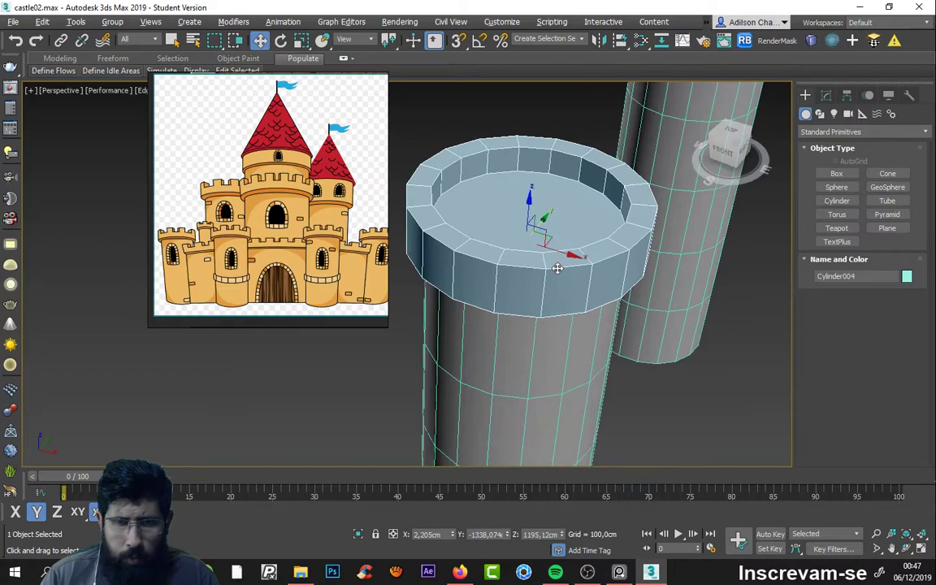
scroll(718, 279, up, 2)
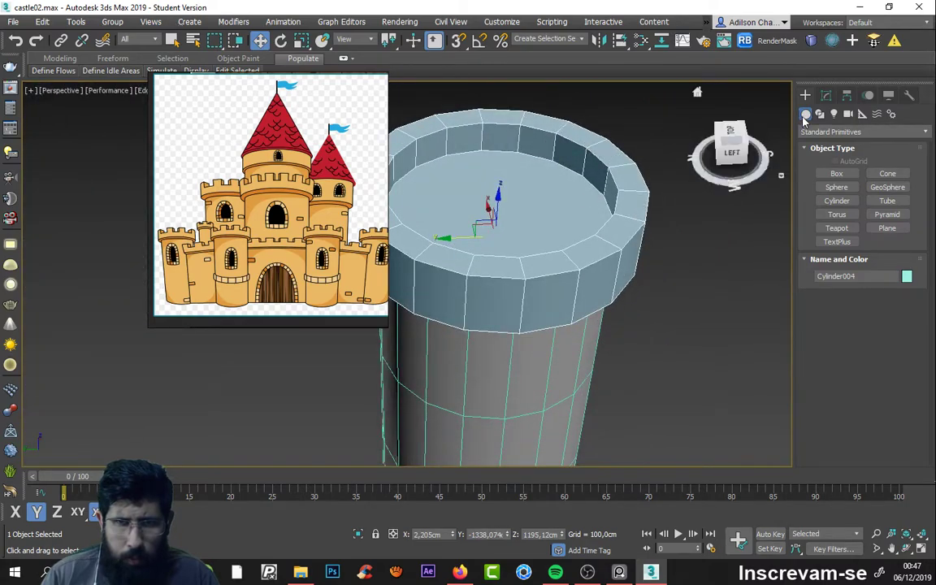
Step: Reselect the rim-top polygons and snap-move them down about 57 cm with 3D Snap on
click(827, 95)
click(832, 262)
click(553, 122)
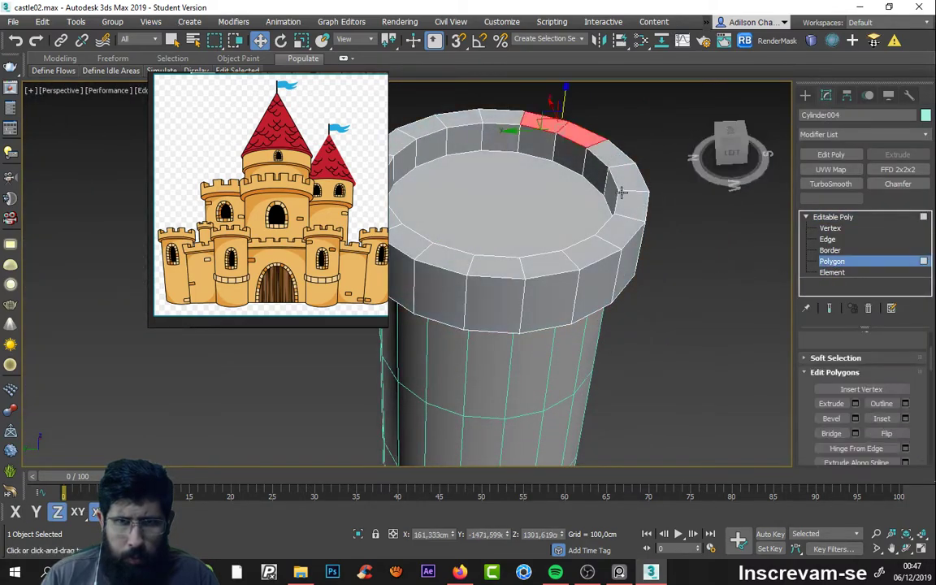
mouse_move(552, 122)
alt+middle_down()
mouse_move(553, 230)
mouse_move(536, 226)
alt+middle_up()
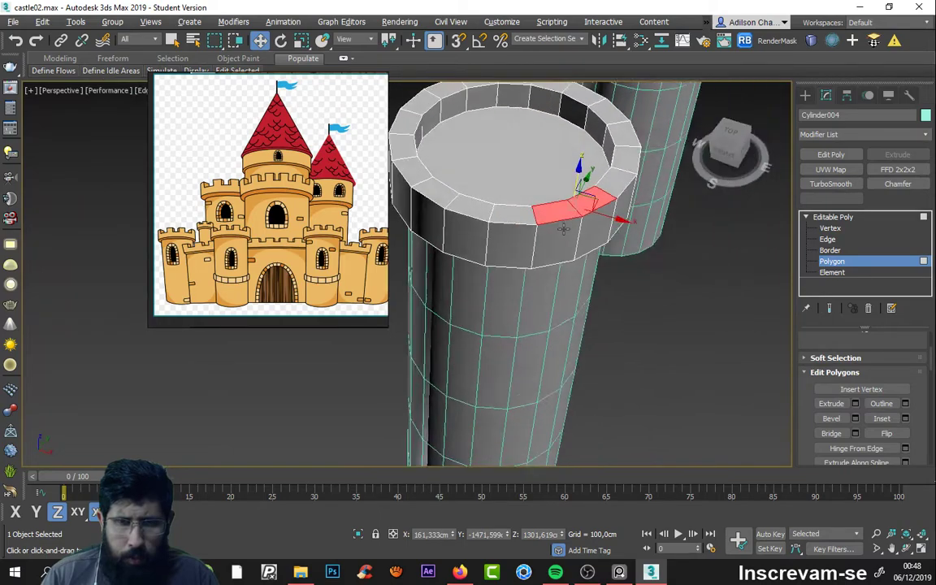
scroll(535, 226, up, 2)
scroll(535, 226, up, 1)
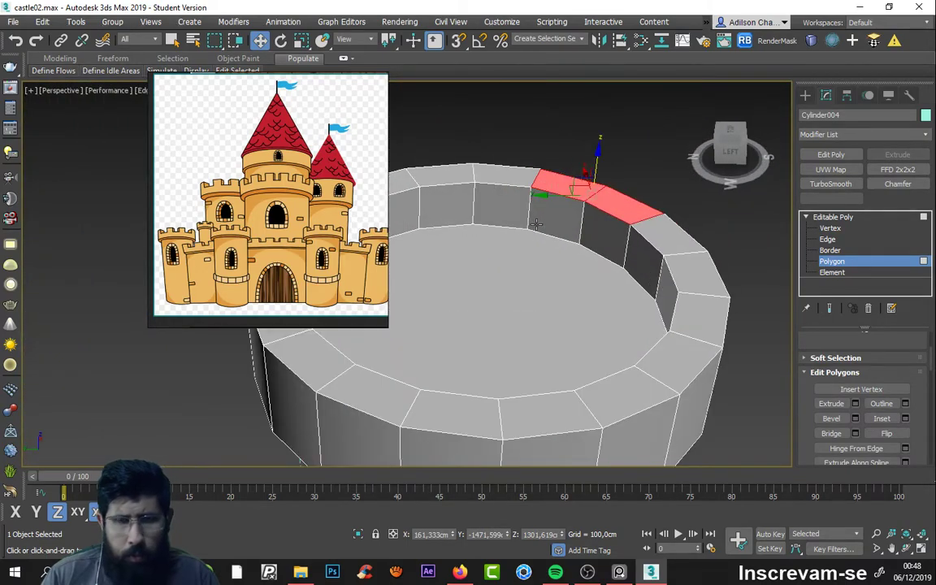
alt+middle_drag(553, 220, 611, 208)
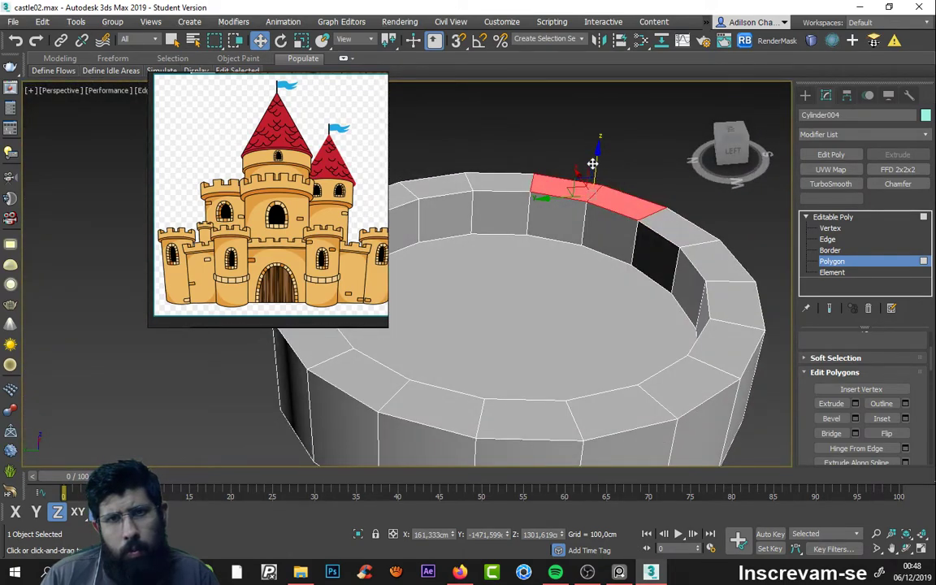
drag(592, 163, 583, 208)
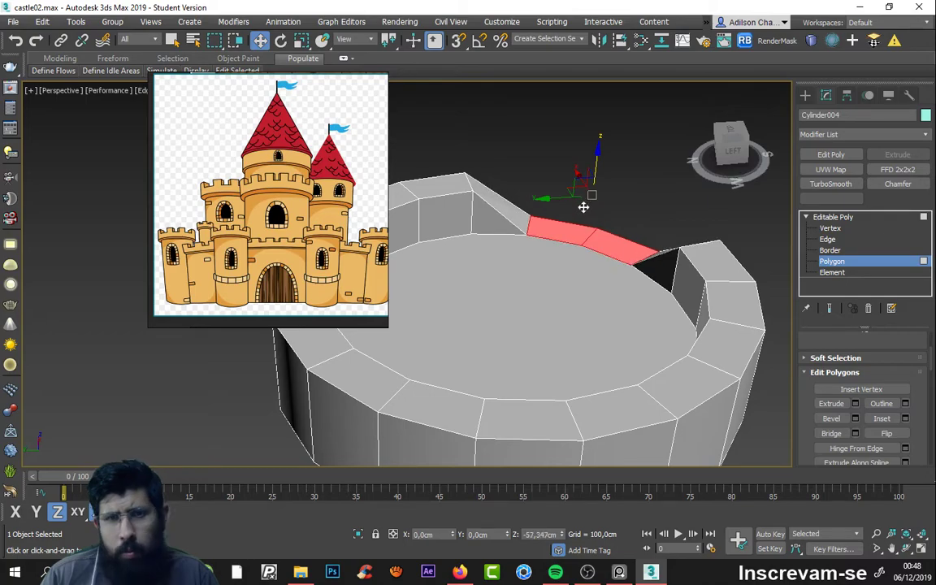
alt+middle_drag(583, 207, 401, 232)
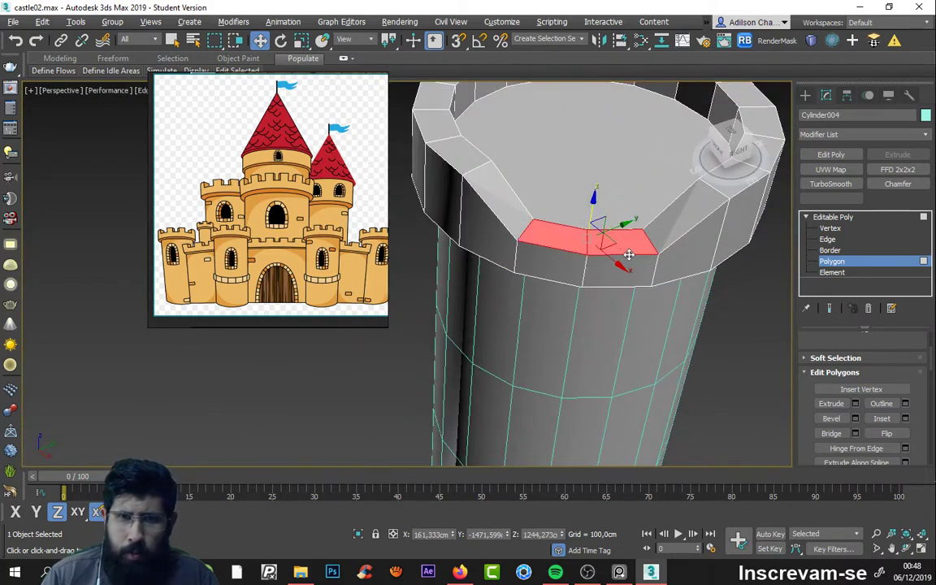
alt+middle_drag(629, 254, 608, 248)
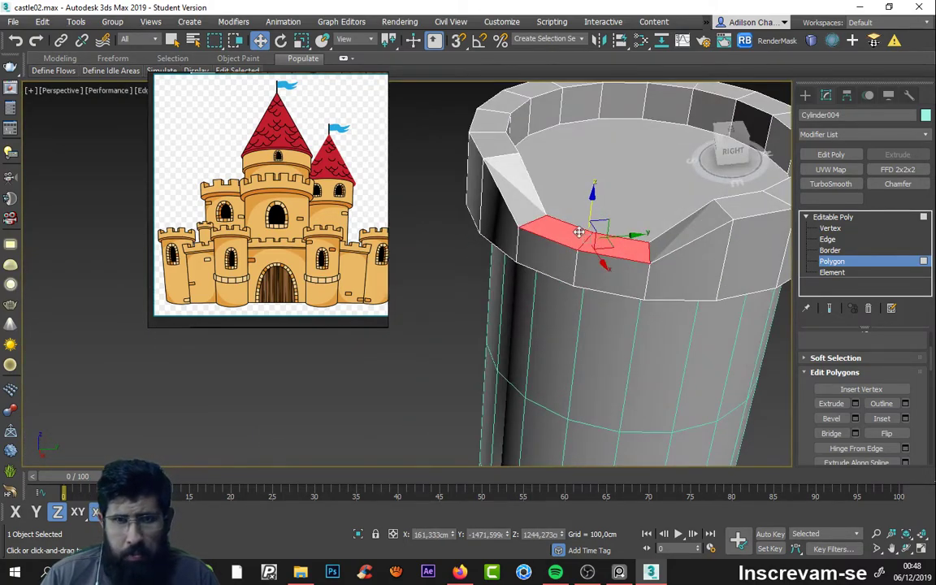
key(ctrl+z)
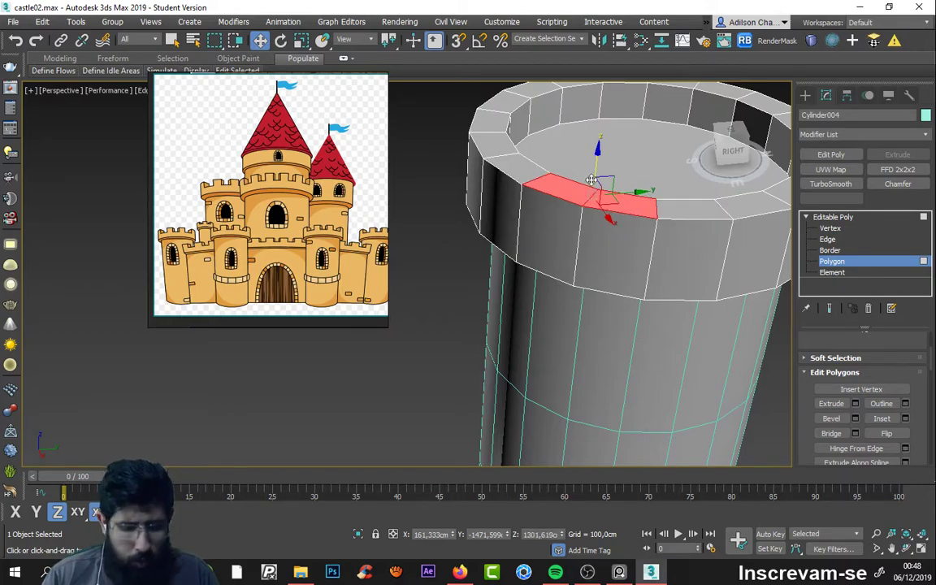
key(s)
mouse_move(589, 192)
mouse_down()
mouse_move(594, 179)
mouse_move(587, 232)
mouse_up()
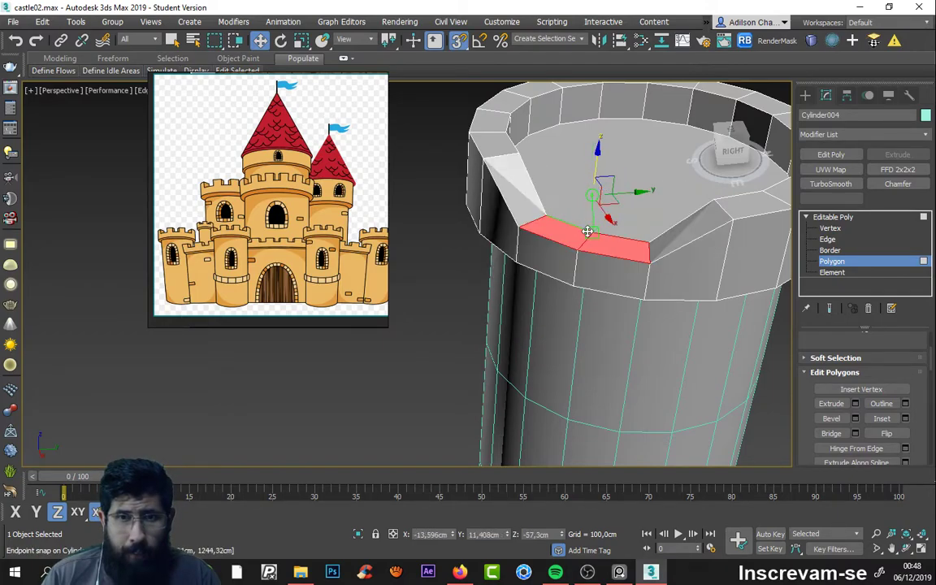
alt+middle_drag(589, 234, 665, 243)
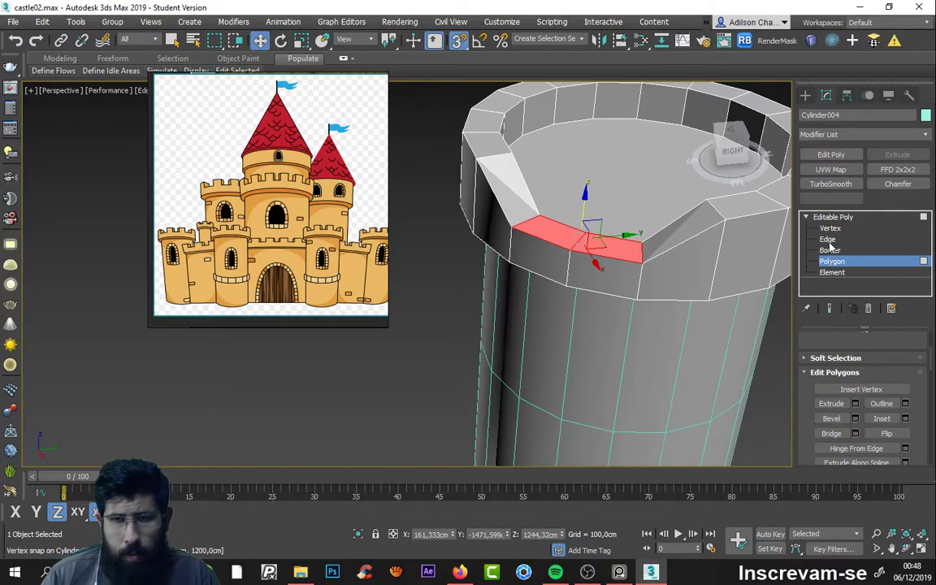
Step: At Vertex level, snap the front rim vertices onto neighbouring vertices to square the notch corners
click(830, 228)
mouse_move(634, 236)
mouse_down()
mouse_move(659, 272)
mouse_move(726, 268)
mouse_move(662, 249)
mouse_move(635, 261)
mouse_move(653, 260)
mouse_up()
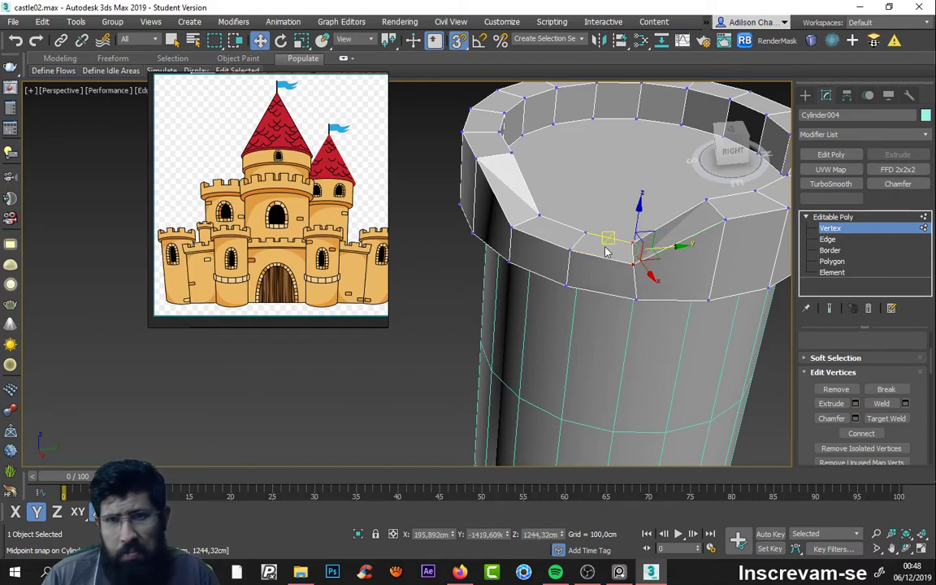
alt+middle_drag(606, 236, 596, 247)
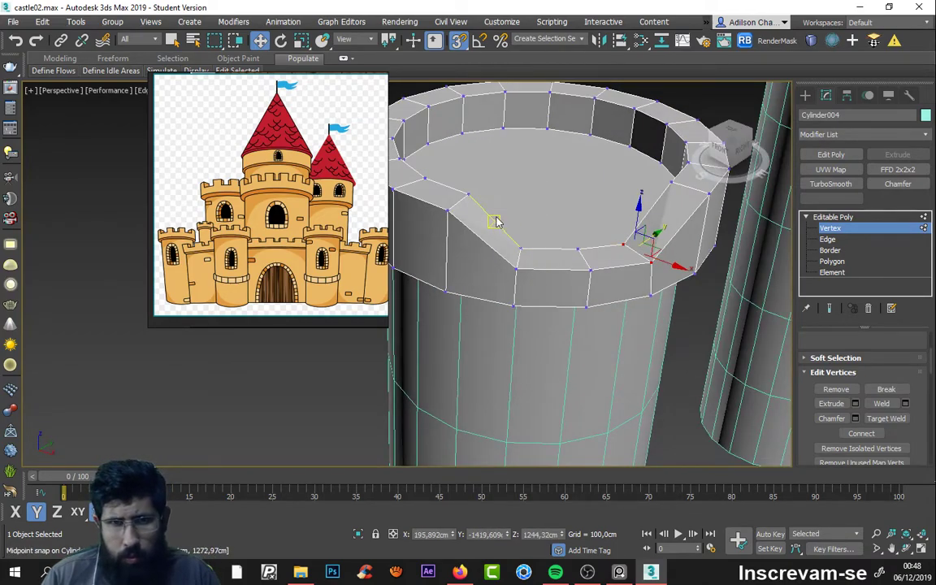
drag(623, 244, 614, 239)
mouse_move(631, 252)
alt+middle_down()
mouse_move(518, 257)
mouse_move(613, 247)
mouse_move(522, 245)
alt+middle_up()
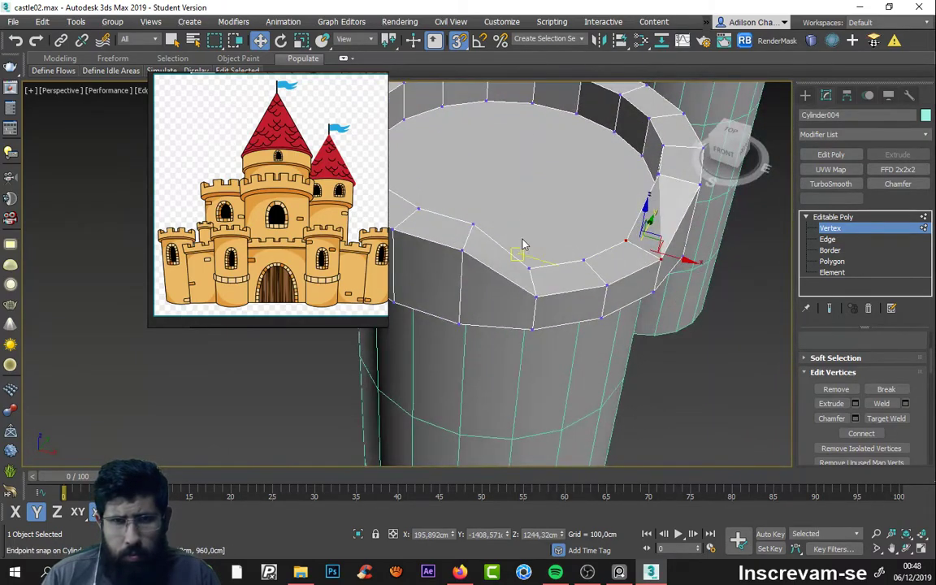
drag(536, 297, 523, 240)
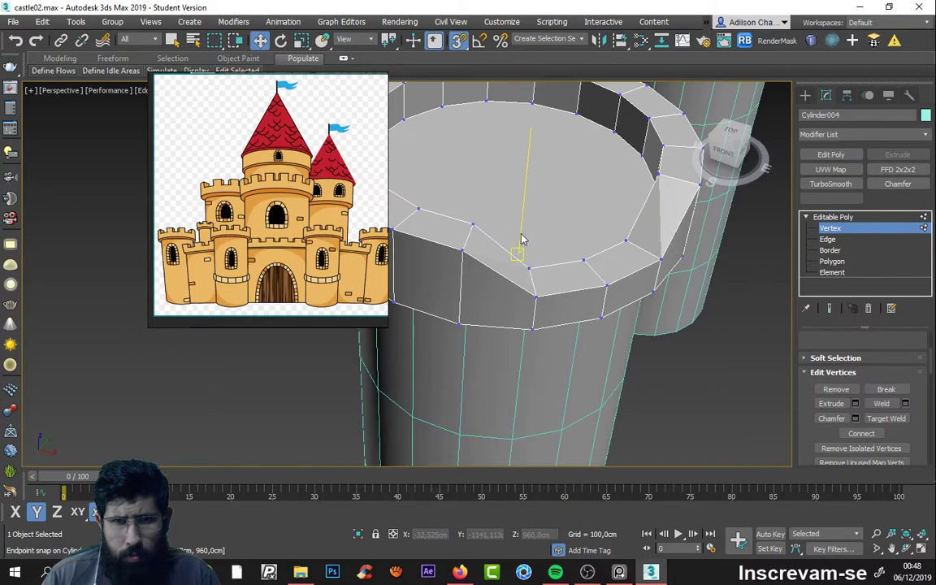
drag(547, 308, 547, 304)
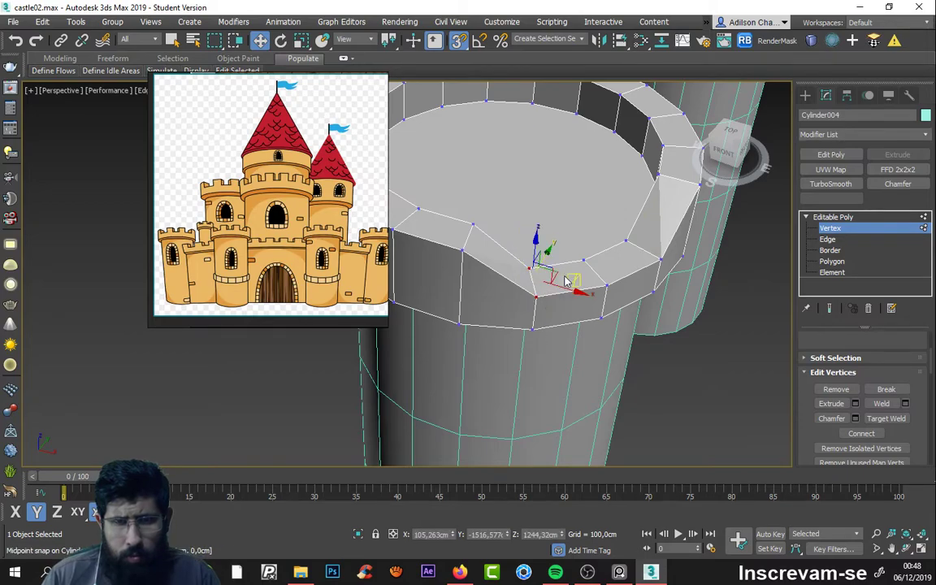
scroll(543, 313, down, 3)
scroll(527, 268, down, 3)
scroll(537, 269, down, 3)
alt+middle_drag(569, 261, 790, 132)
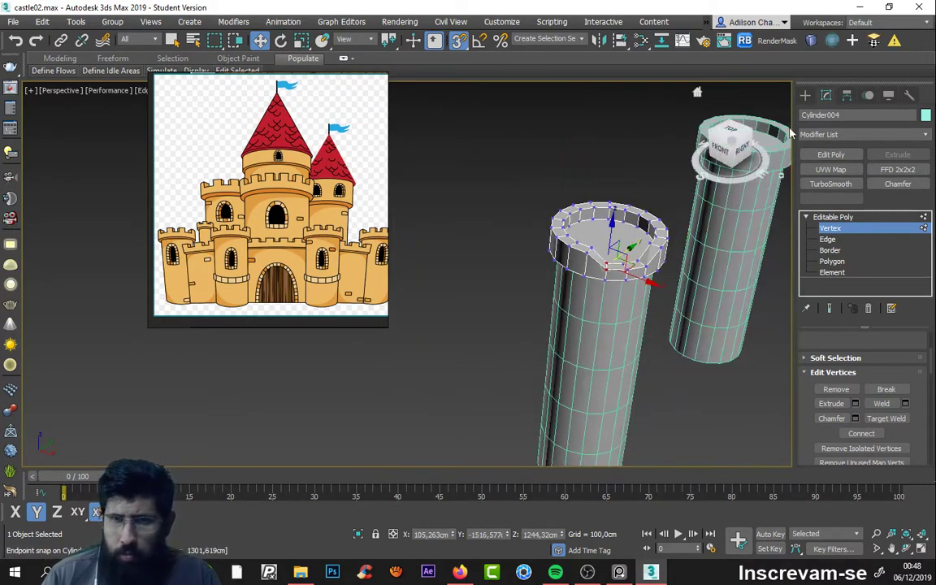
Step: Leave mesh editing, then window-select the notched right-hand tower copy and delete it
click(805, 95)
mouse_move(569, 268)
alt+middle_down()
mouse_move(670, 261)
mouse_move(710, 275)
alt+middle_up()
scroll(623, 274, up, 5)
scroll(623, 274, up, 3)
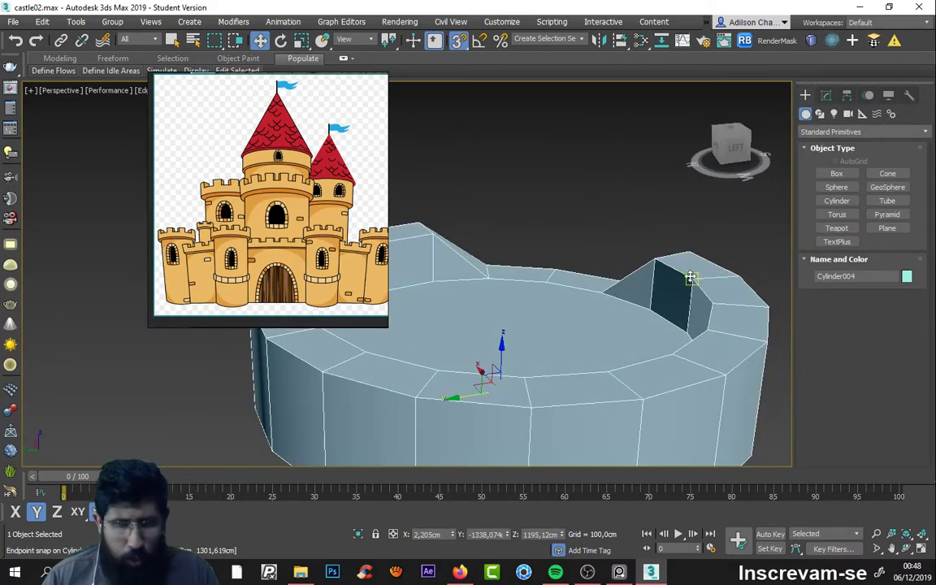
scroll(642, 253, down, 5)
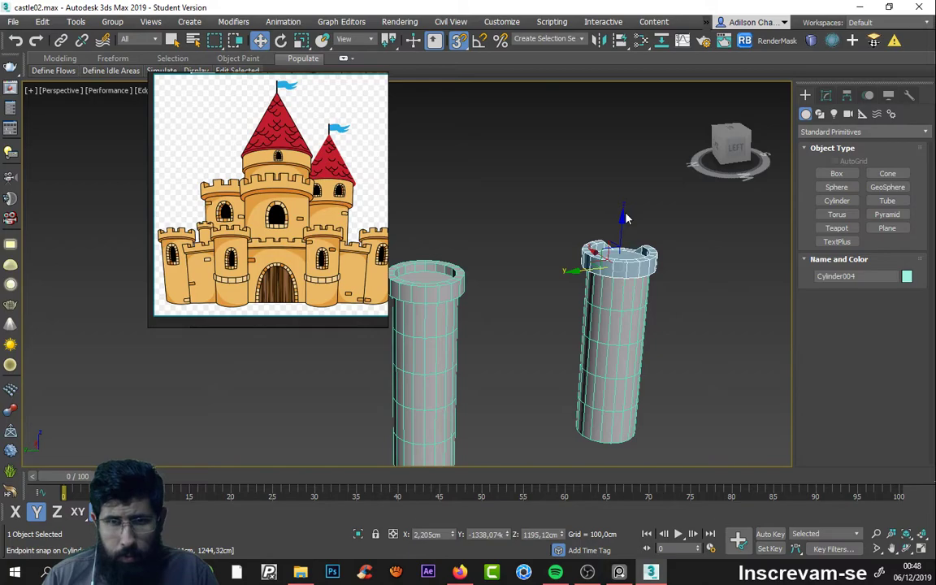
scroll(624, 218, down, 2)
scroll(626, 235, up, 5)
scroll(633, 243, down, 7)
click(574, 183)
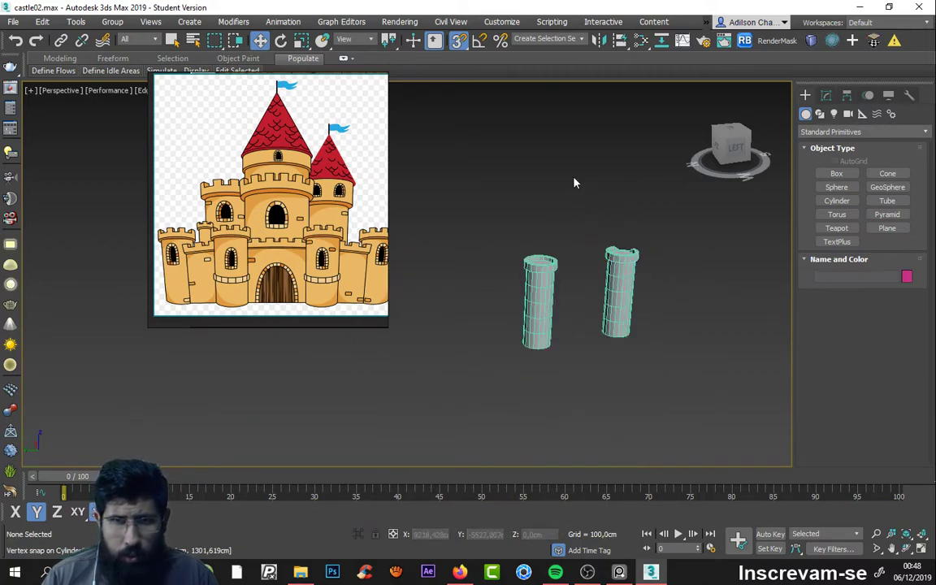
drag(676, 392, 688, 394)
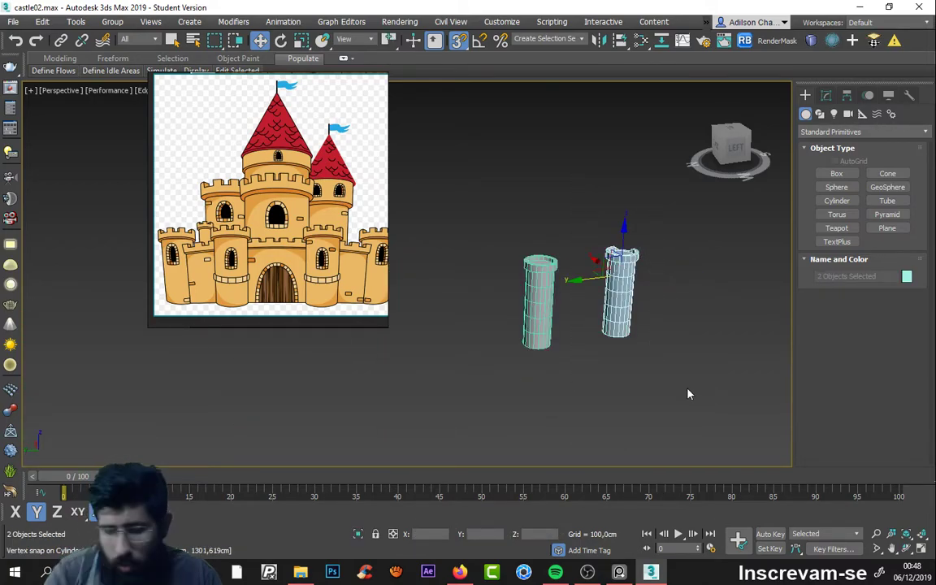
key(Delete)
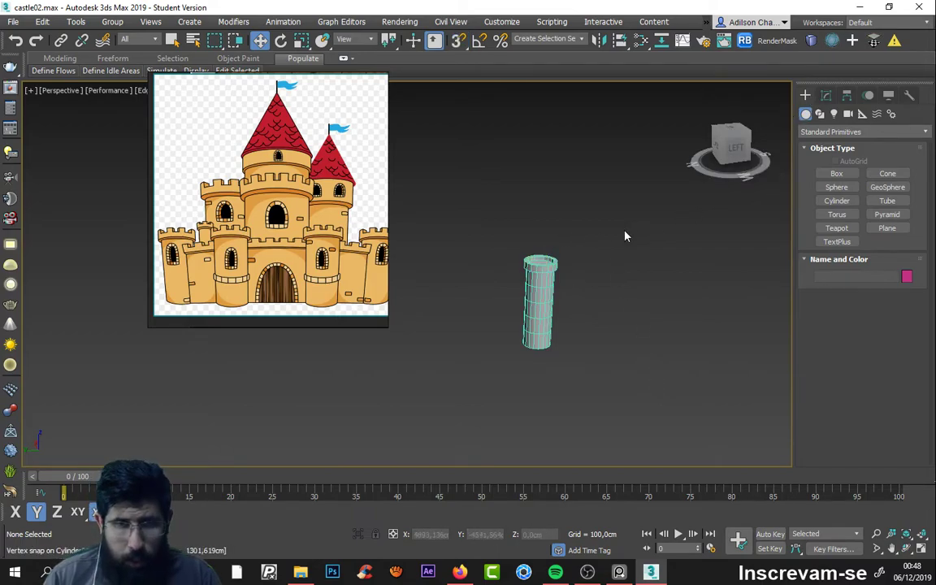
Step: Select the remaining tower Cylinder002 and orbit to look down onto its hollow top
scroll(625, 236, up, 2)
click(550, 250)
scroll(554, 254, up, 4)
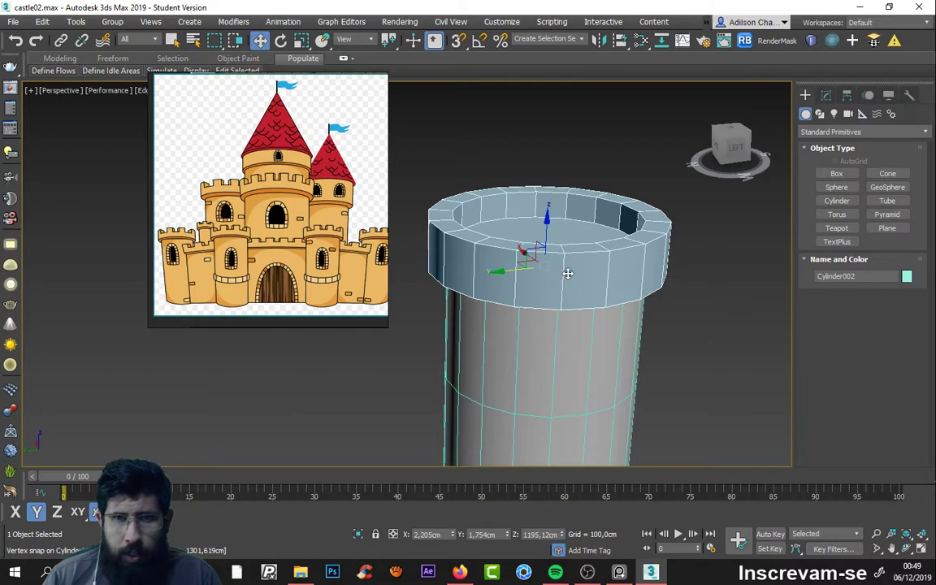
mouse_move(567, 274)
alt+middle_down()
mouse_move(621, 274)
mouse_move(630, 259)
alt+middle_up()
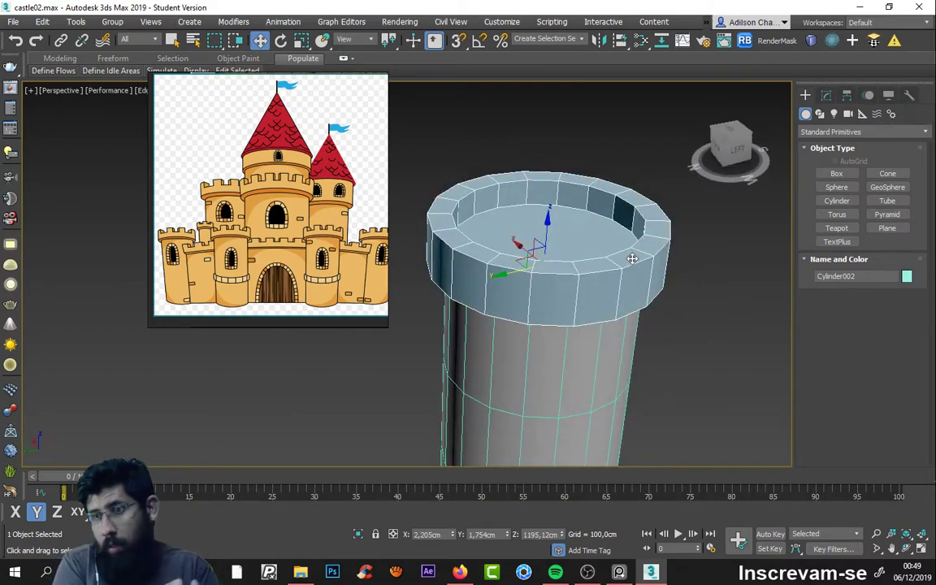
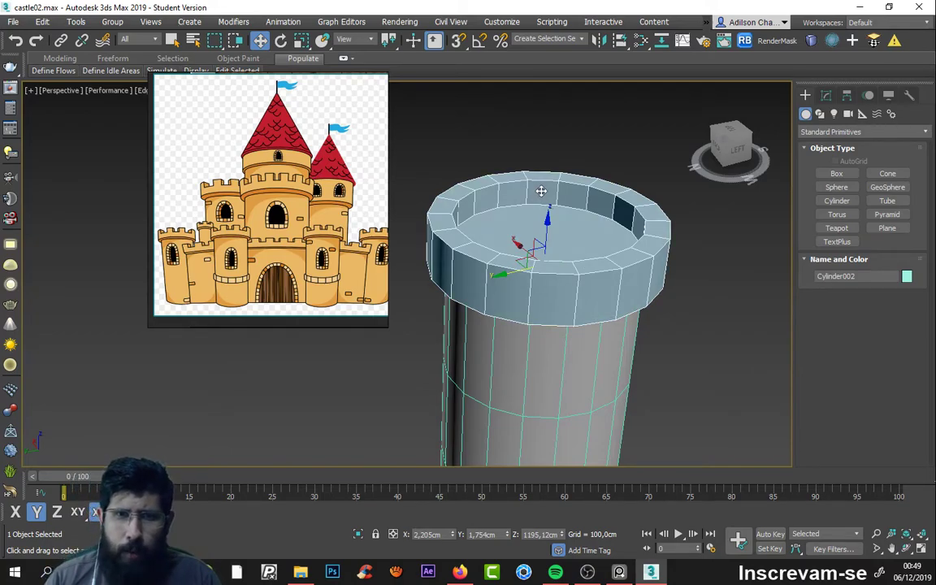
Step: Orbit and zoom around the tower to inspect its hollow ring-shaped rim from several sides
mouse_move(542, 190)
alt+middle_down()
mouse_move(591, 256)
mouse_move(573, 270)
mouse_move(554, 203)
mouse_move(606, 179)
alt+middle_up()
scroll(562, 269, down, 3)
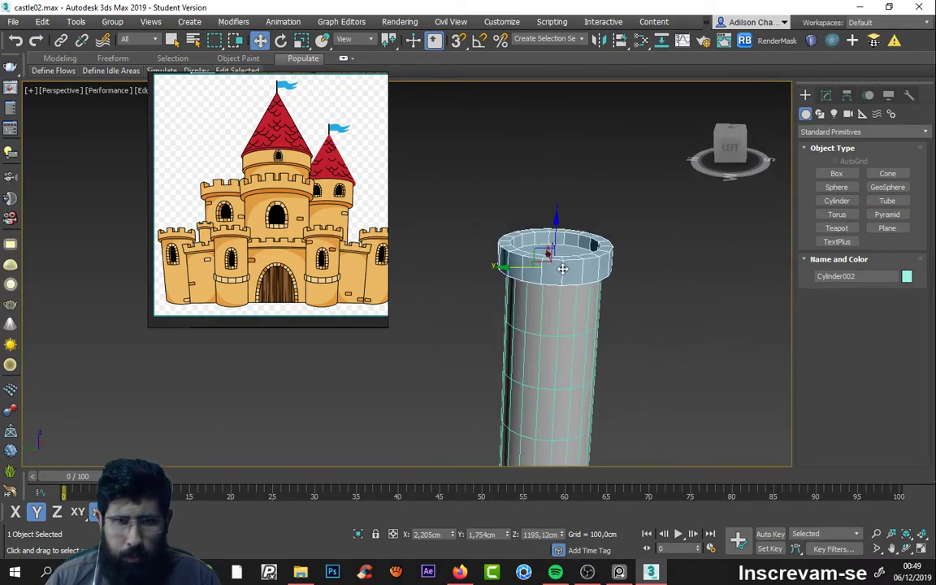
mouse_move(562, 269)
alt+middle_down()
mouse_move(633, 228)
mouse_move(621, 261)
mouse_move(560, 274)
mouse_move(539, 244)
alt+middle_up()
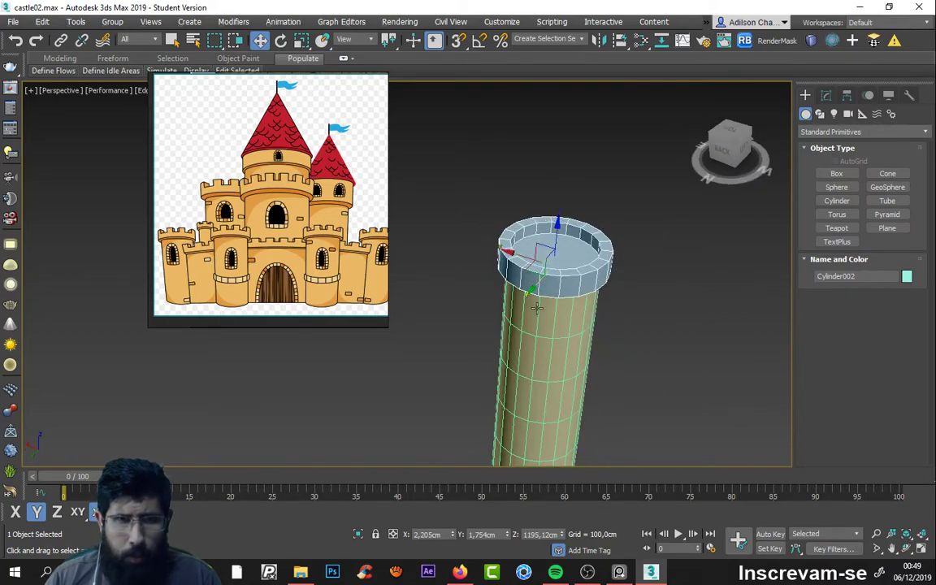
scroll(540, 233, up, 2)
scroll(433, 239, up, 2)
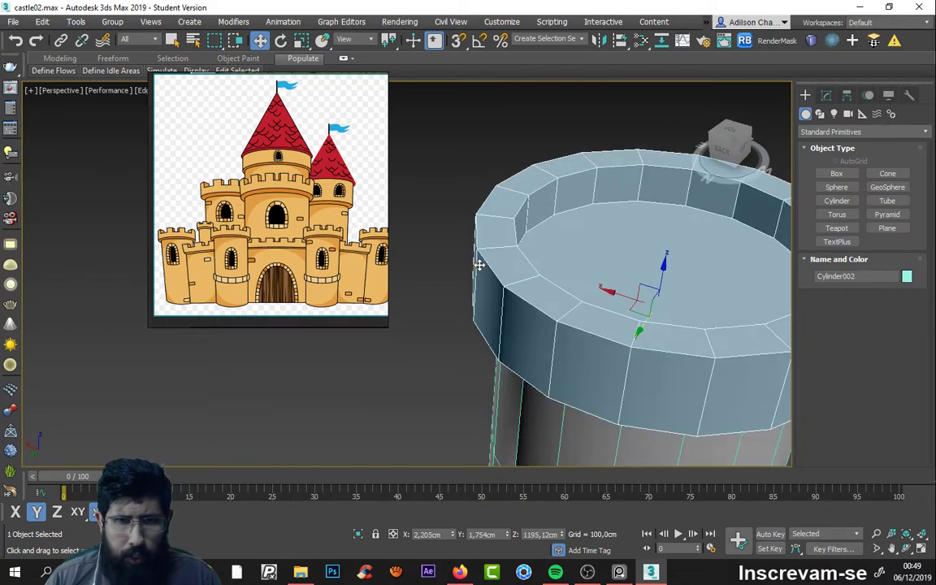
scroll(439, 239, down, 4)
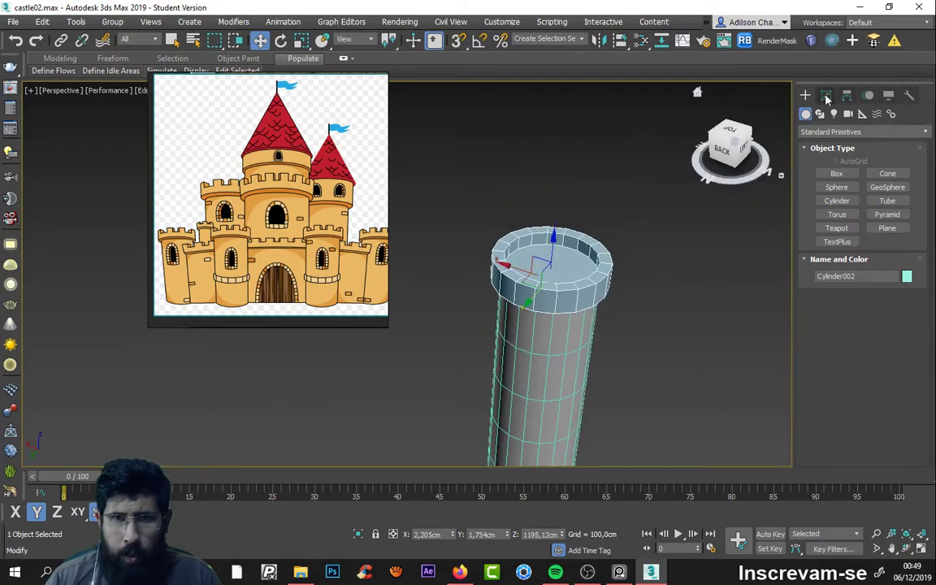
scroll(320, 242, up, 3)
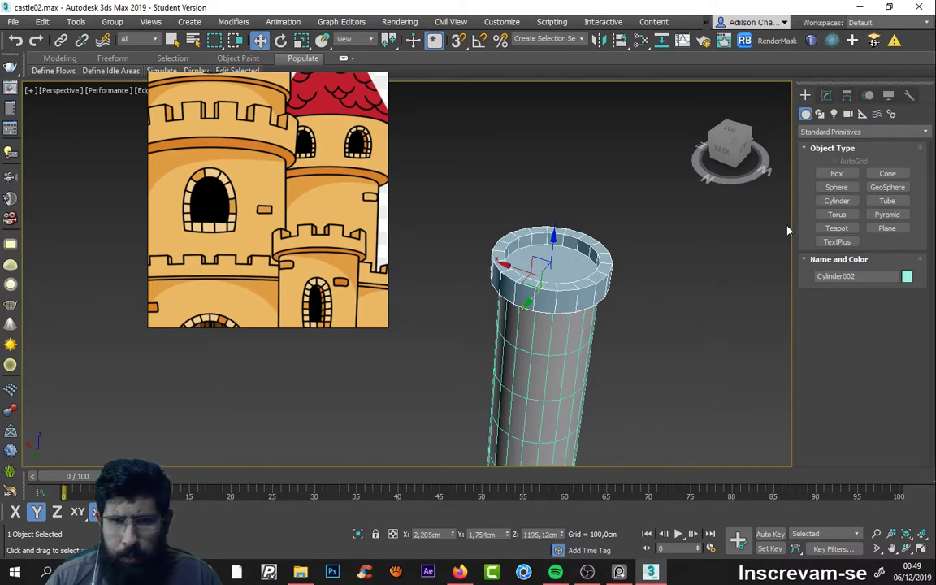
scroll(569, 256, up, 3)
scroll(584, 252, down, 3)
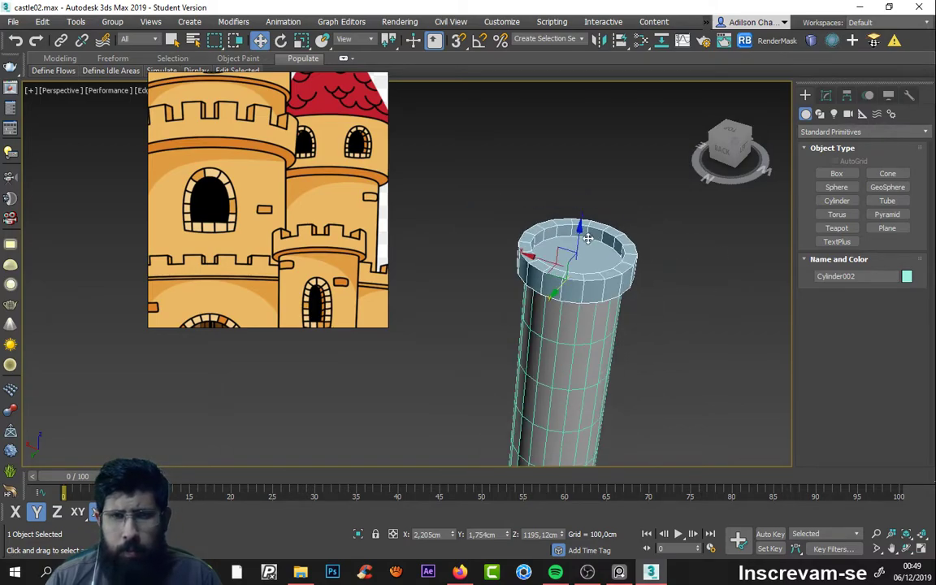
mouse_move(521, 236)
alt+middle_down()
mouse_move(465, 198)
mouse_move(489, 217)
mouse_move(447, 207)
mouse_move(436, 218)
alt+middle_up()
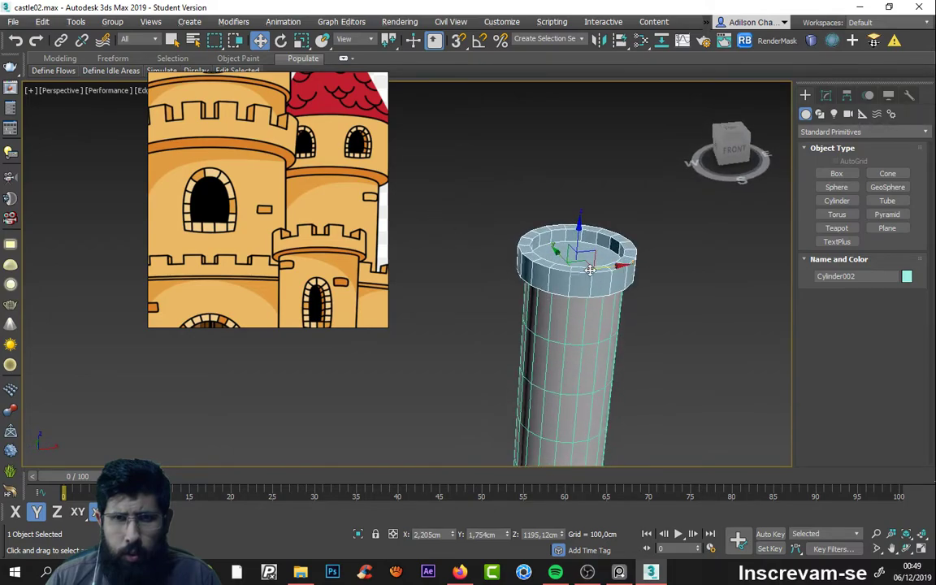
scroll(590, 270, up, 3)
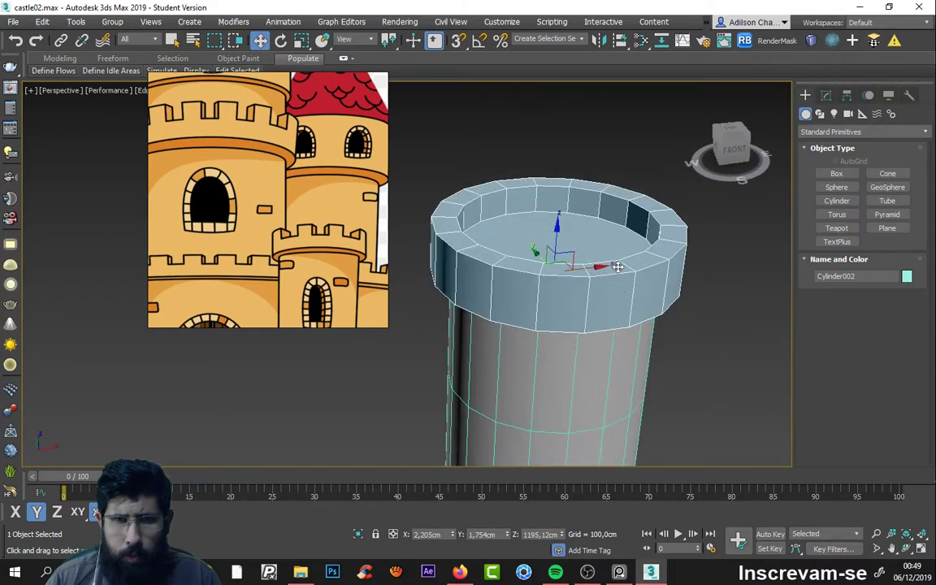
Step: At Editable Poly Polygon level, select the faces of one battlement block on the tower rim
click(826, 95)
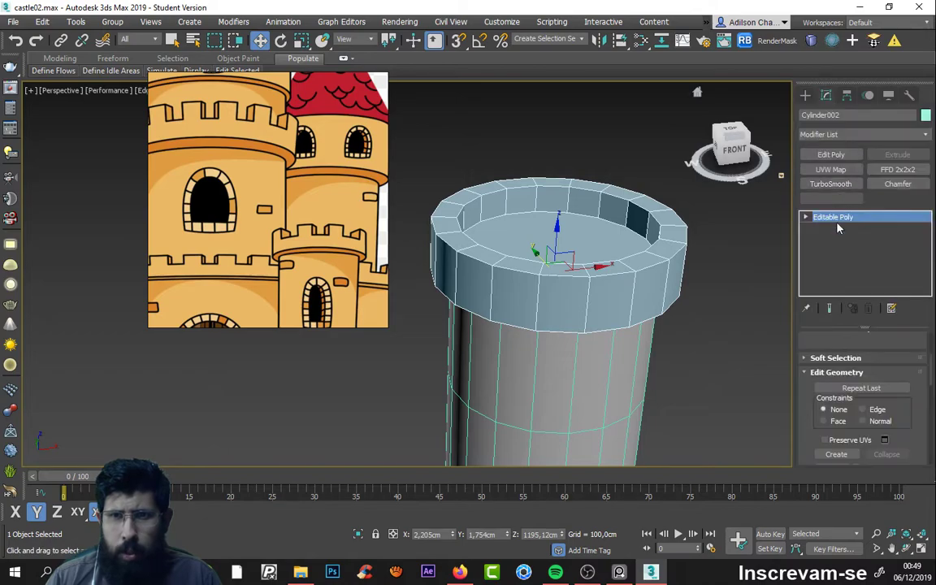
click(807, 217)
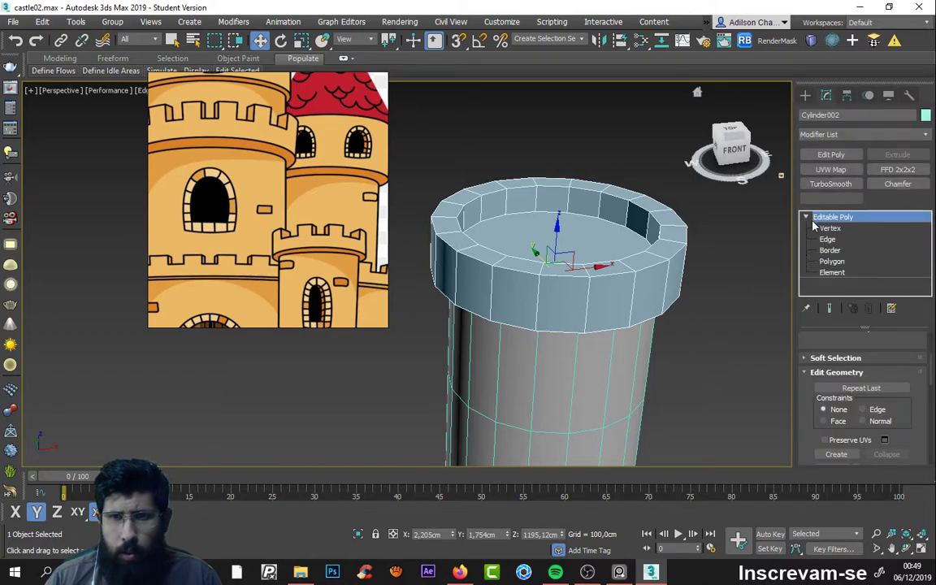
click(837, 266)
click(617, 293)
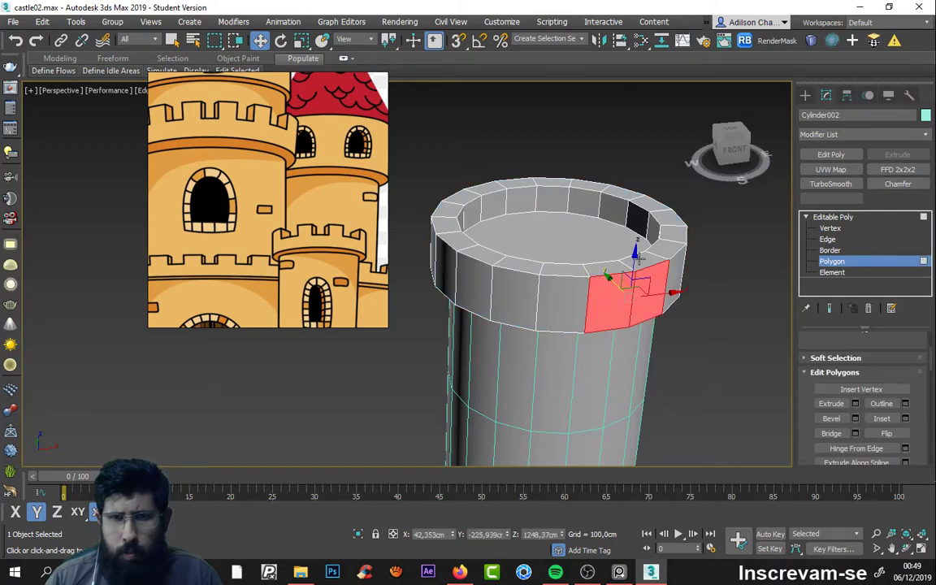
mouse_move(656, 289)
alt+middle_down()
mouse_move(659, 275)
mouse_move(681, 297)
alt+middle_up()
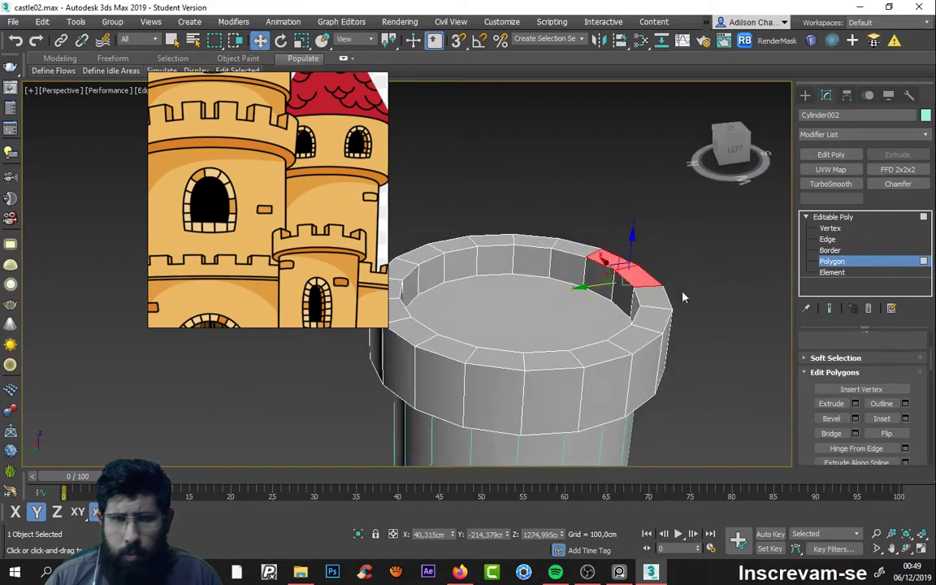
drag(618, 284, 624, 290)
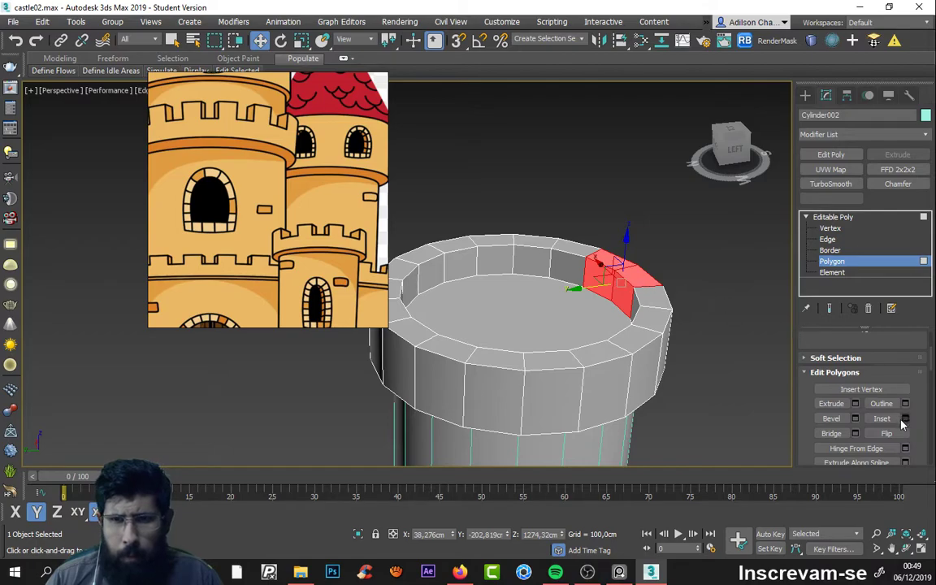
scroll(899, 409, down, 2)
scroll(902, 431, down, 3)
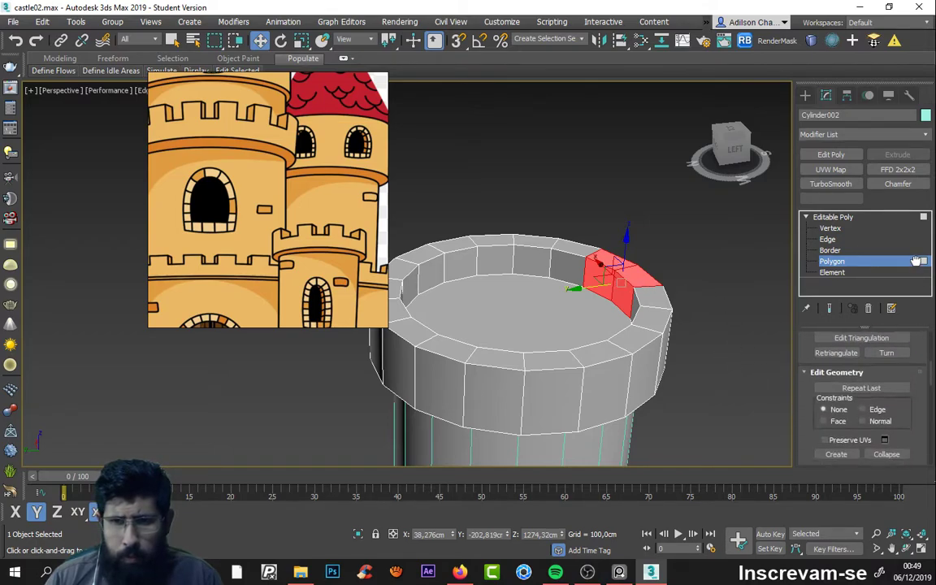
scroll(907, 451, down, 2)
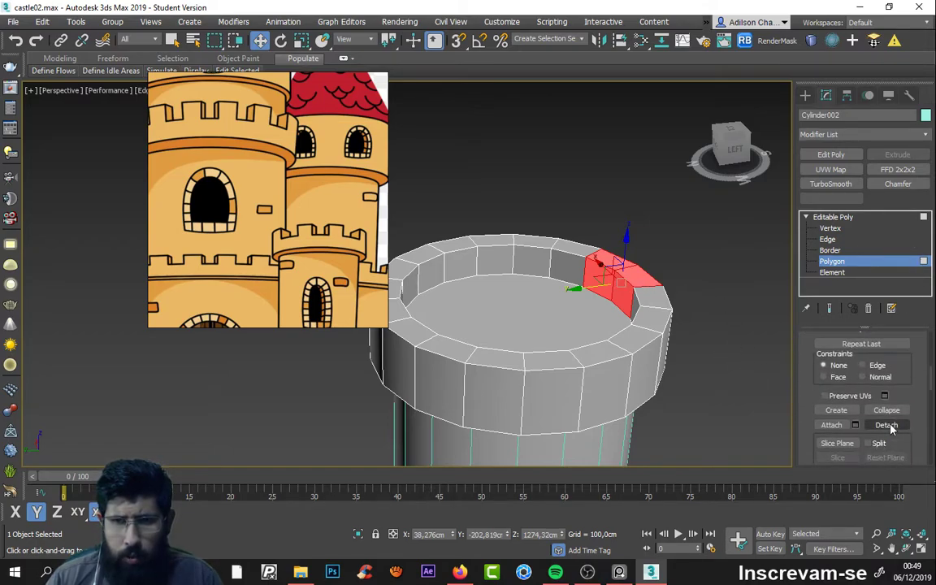
Step: Detach the selected rim faces as a clone, creating the separate object Object001
click(881, 425)
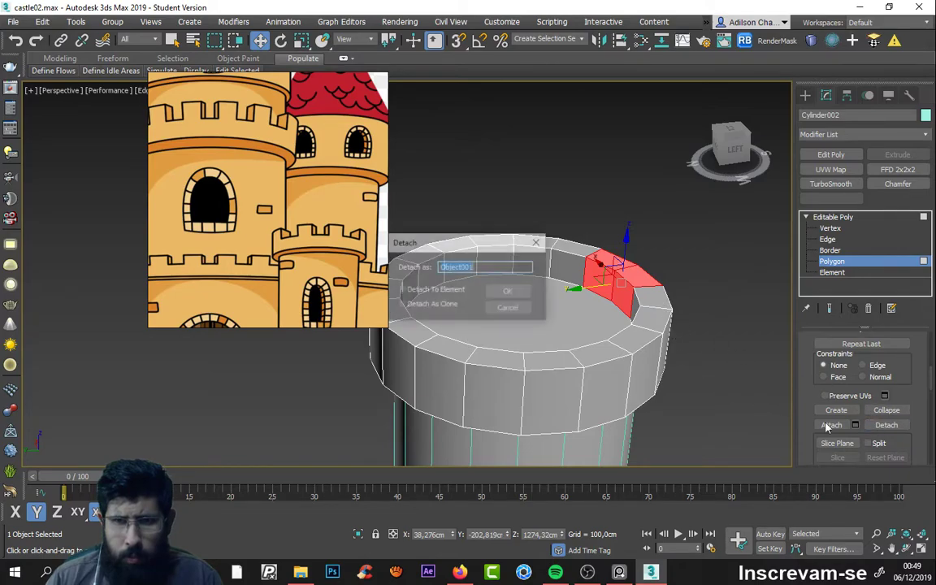
click(509, 309)
click(808, 97)
scroll(677, 207, down, 5)
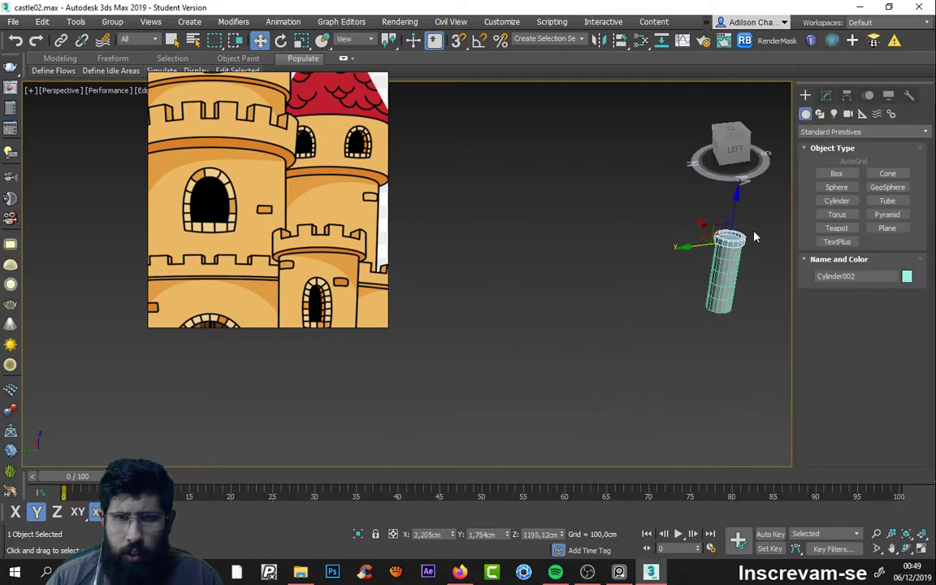
alt+middle_drag(652, 253, 572, 261)
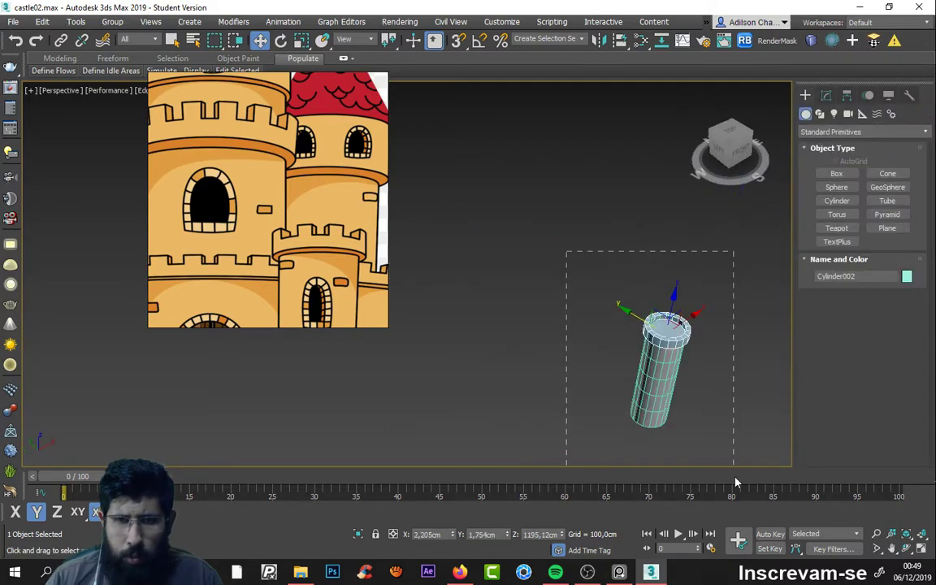
Step: Shift-drag the tower to make a copy beside the original
drag(736, 483, 735, 483)
mouse_move(689, 339)
mouse_down()
mouse_move(598, 328)
mouse_move(674, 268)
mouse_move(727, 249)
mouse_up()
click(475, 339)
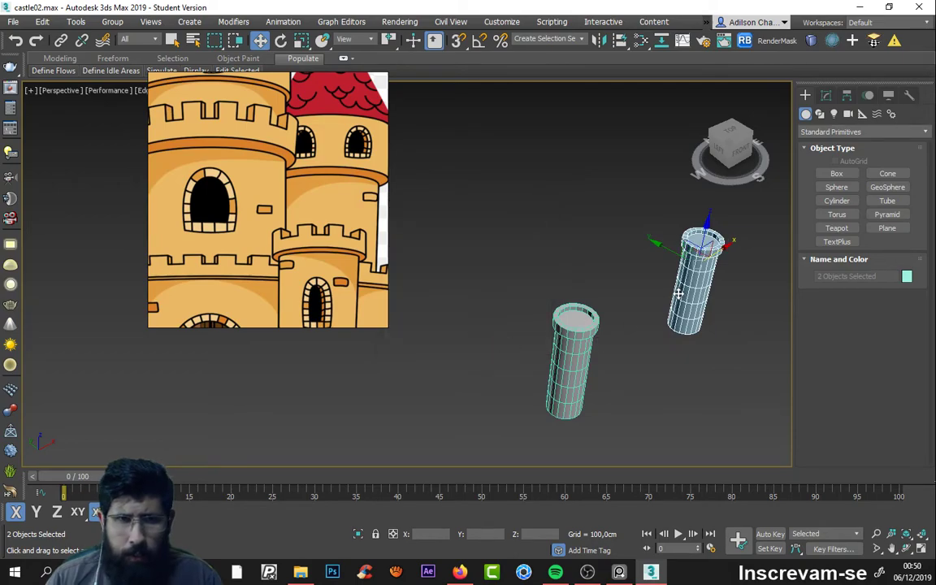
scroll(729, 254, up, 3)
scroll(724, 248, up, 1)
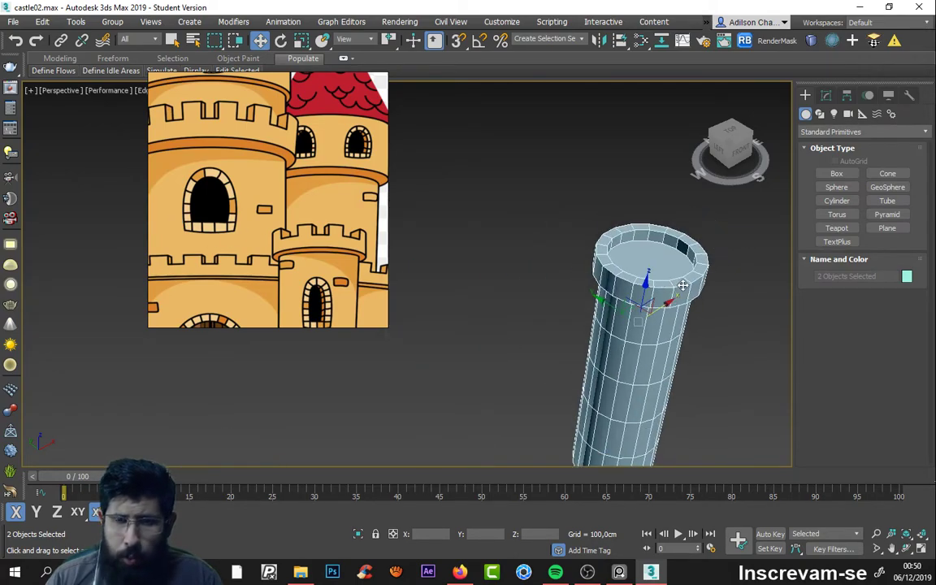
scroll(722, 246, up, 2)
scroll(719, 243, up, 2)
Step: On the copy Cylinder004, detach two rim faces as a clone named Object001
click(719, 243)
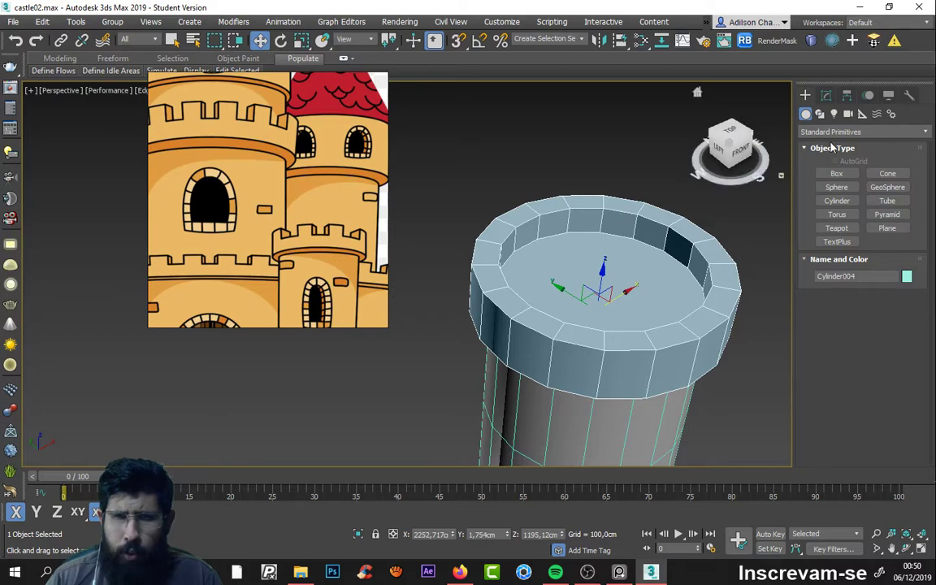
click(827, 96)
click(805, 216)
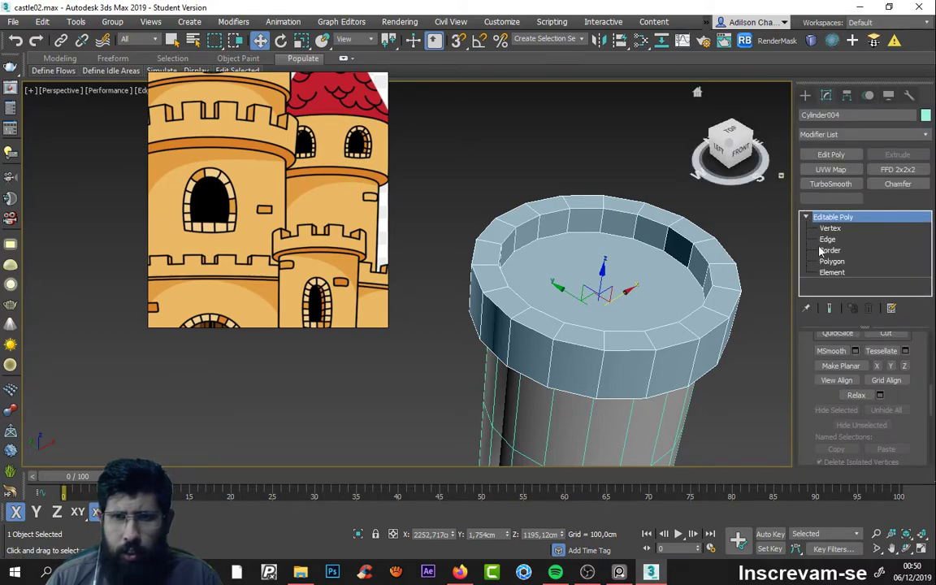
click(831, 261)
mouse_move(649, 308)
alt+middle_down()
mouse_move(660, 375)
mouse_move(609, 351)
alt+middle_up()
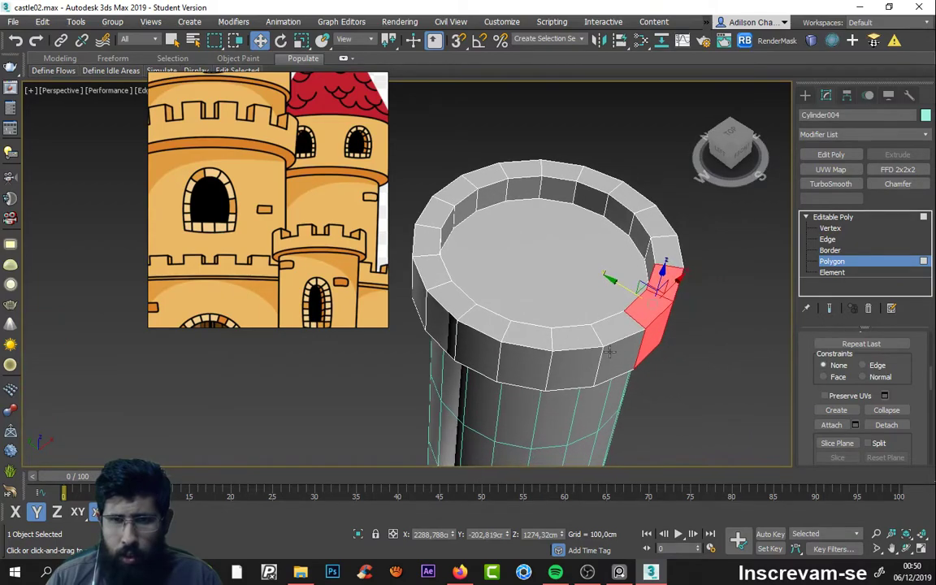
mouse_move(663, 302)
alt+middle_down()
mouse_move(765, 299)
mouse_move(608, 274)
mouse_move(649, 295)
alt+middle_up()
click(896, 429)
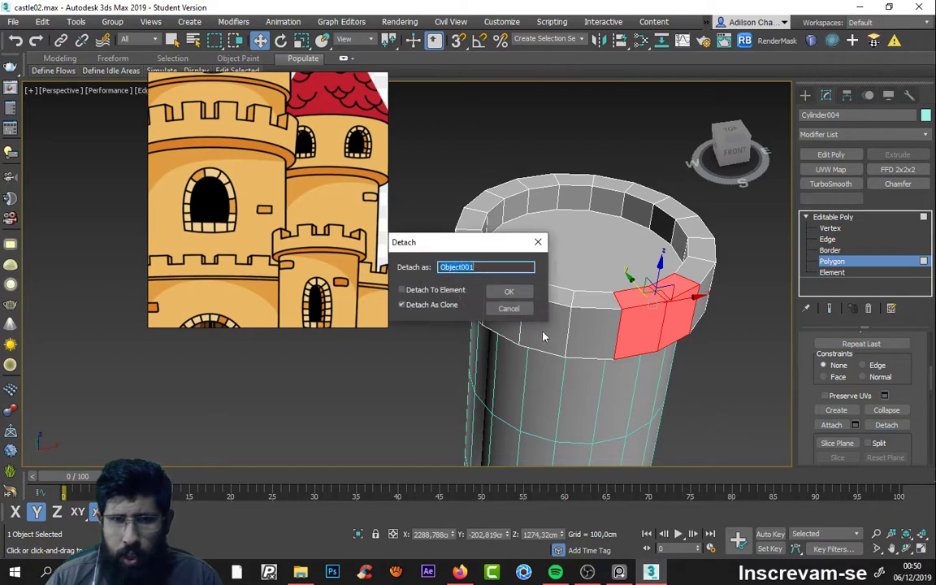
click(509, 291)
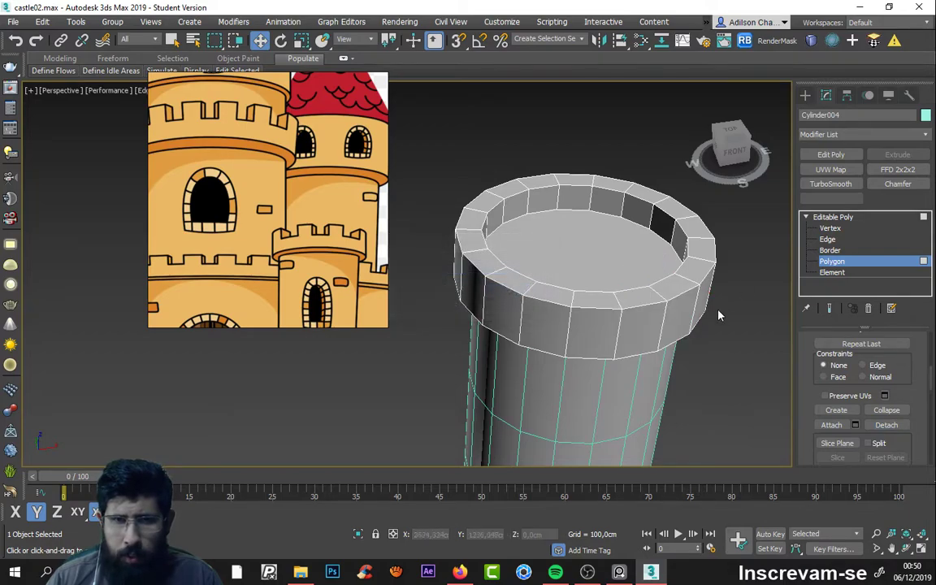
Step: Select the detached block Object001 and move it up, clear of the tower rim
click(805, 95)
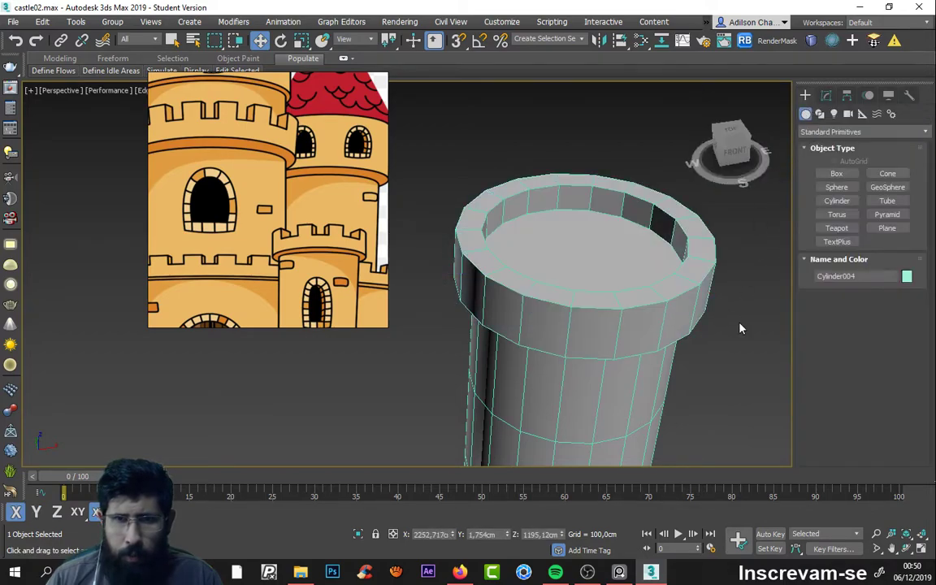
drag(584, 249, 665, 223)
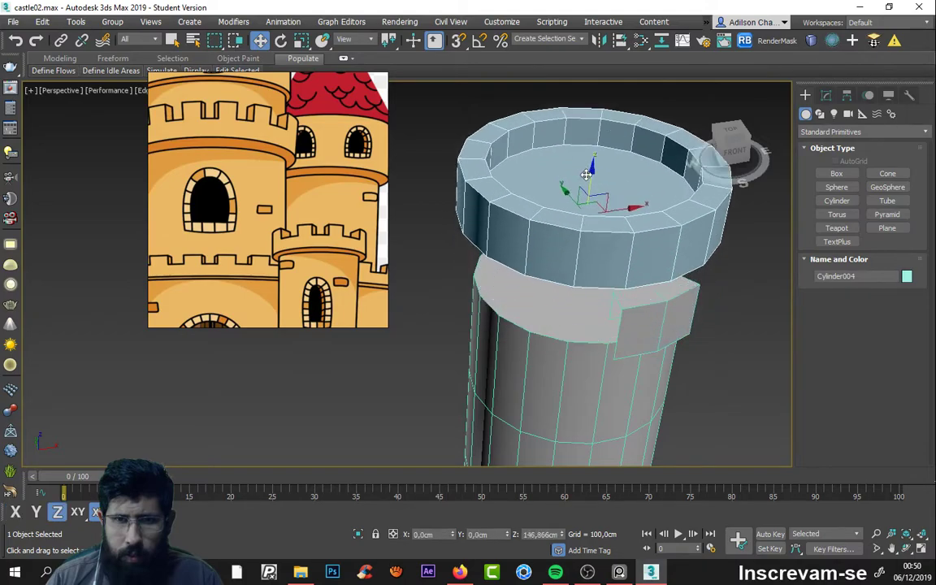
right_click(669, 317)
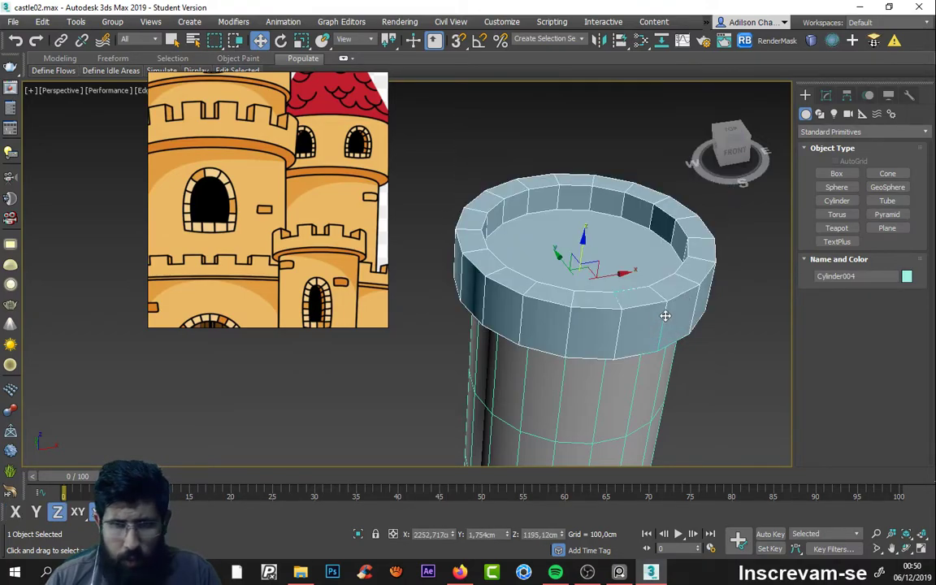
drag(596, 255, 604, 245)
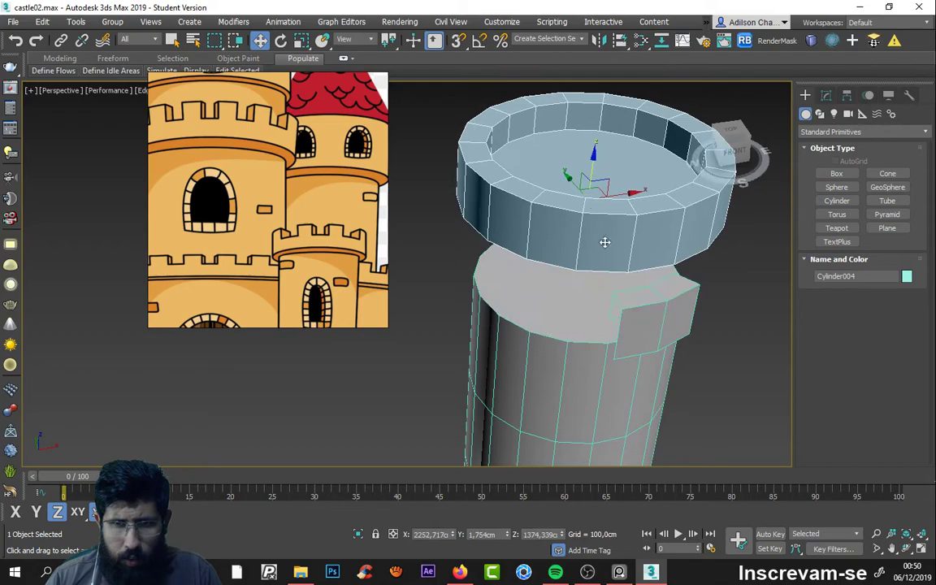
right_click(635, 328)
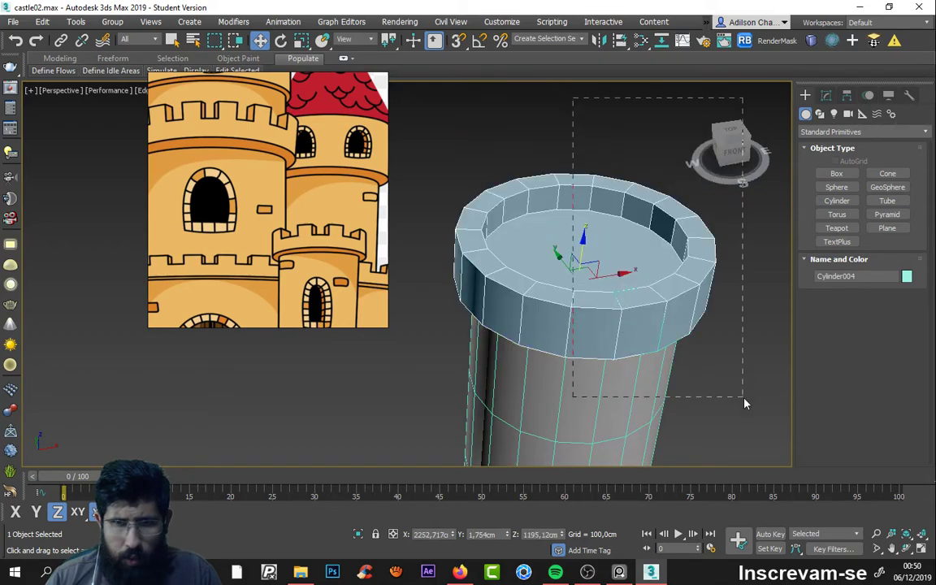
drag(746, 403, 745, 400)
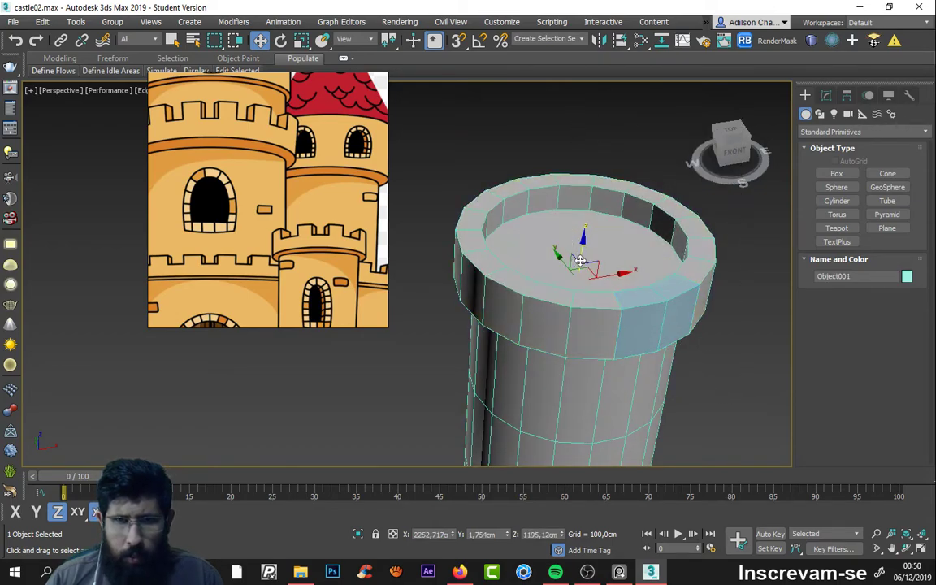
drag(579, 256, 732, 217)
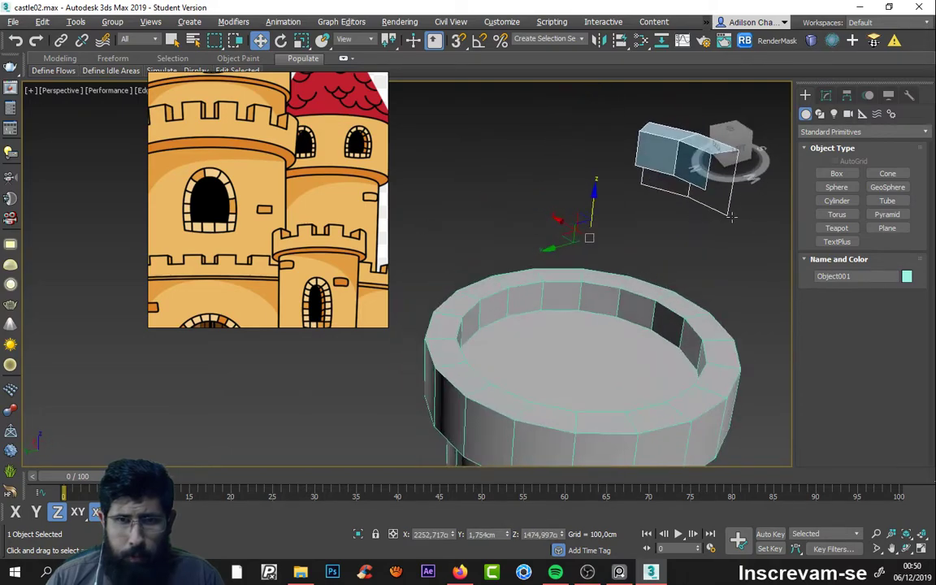
mouse_move(715, 232)
alt+middle_down()
mouse_move(663, 234)
mouse_move(680, 188)
mouse_move(679, 209)
mouse_move(784, 112)
alt+middle_up()
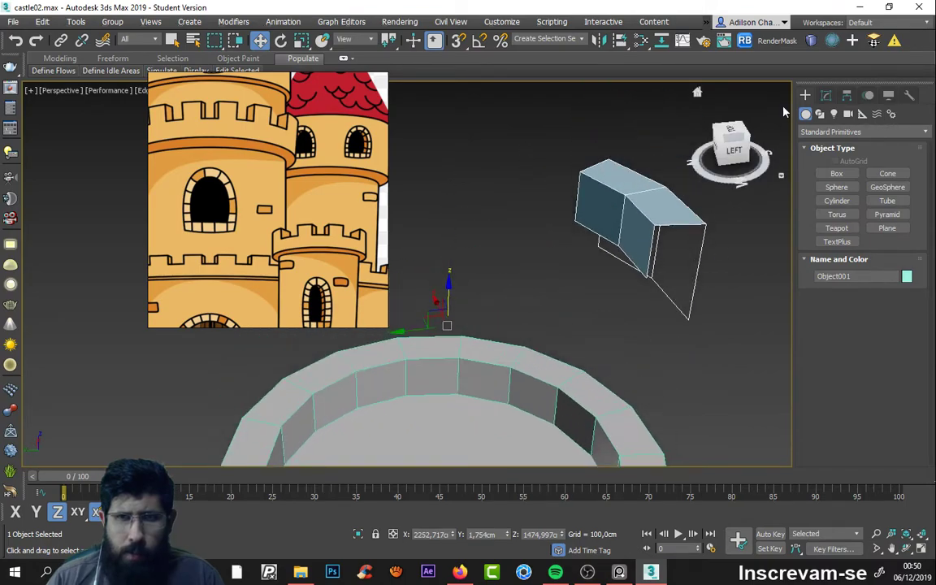
Step: Select the block's open border at Border level, orbiting to see both sides
click(826, 97)
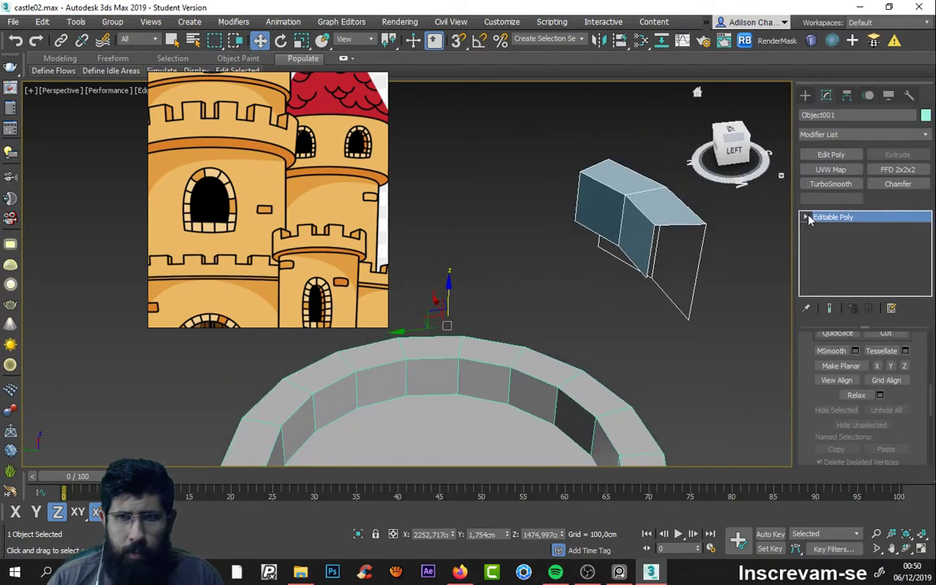
scroll(809, 358, up, 3)
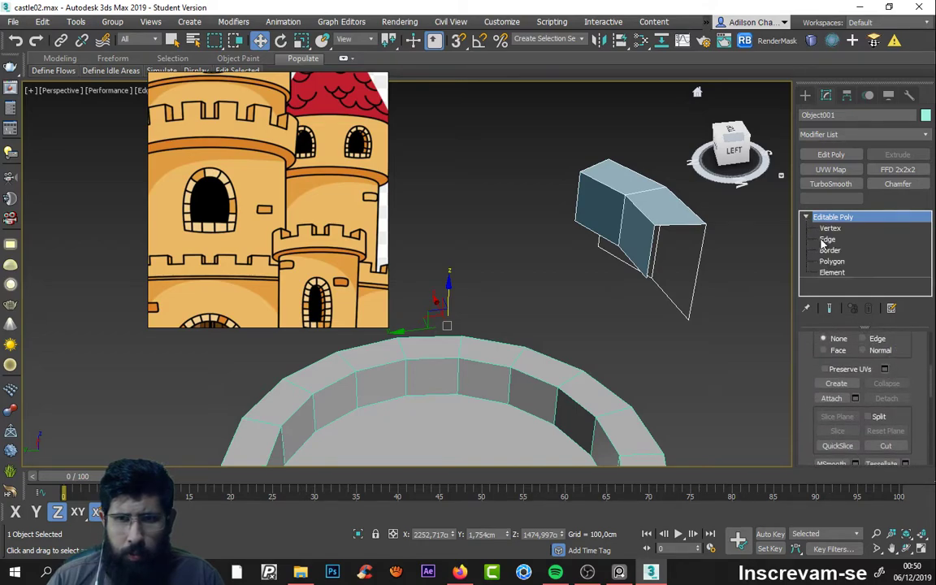
click(831, 251)
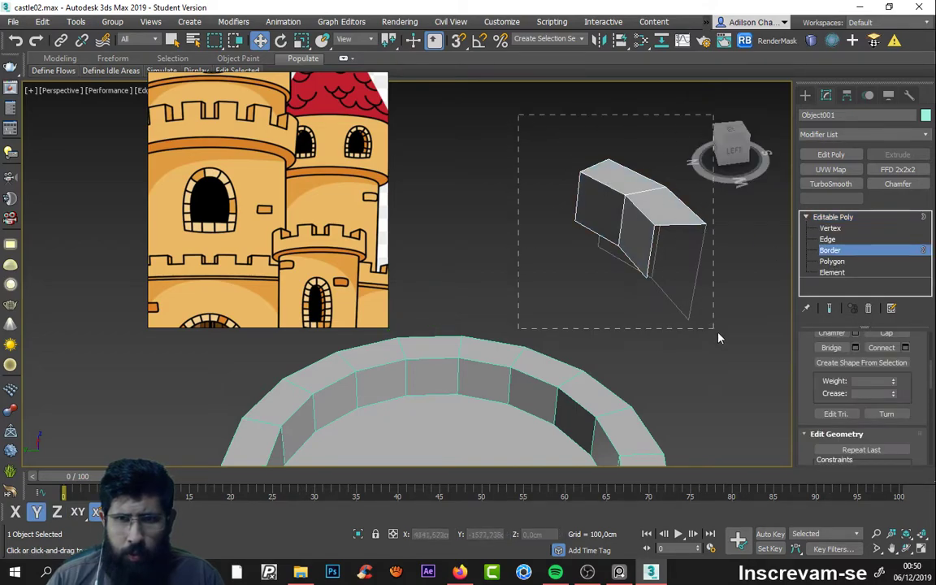
click(691, 320)
drag(925, 351, 925, 415)
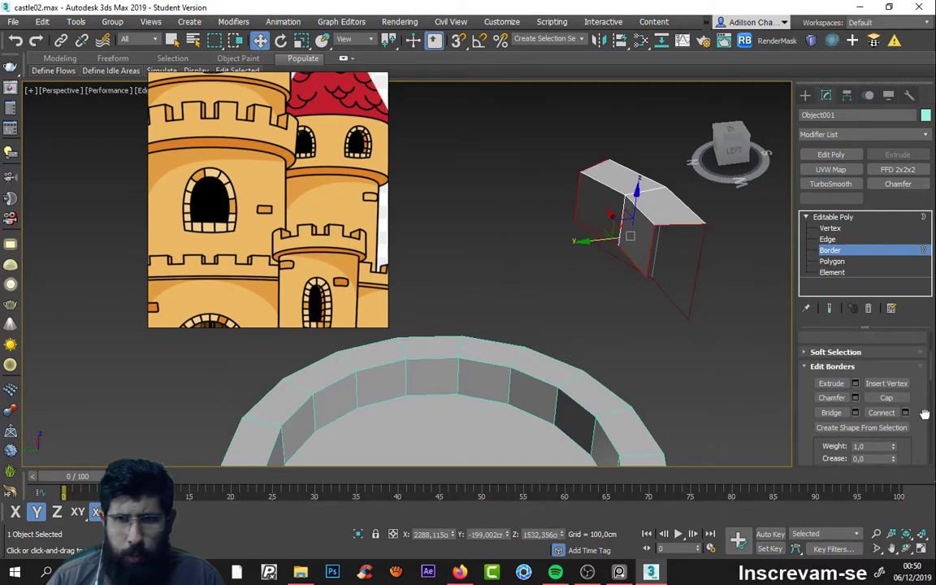
mouse_move(723, 305)
alt+middle_down()
mouse_move(775, 255)
mouse_move(670, 291)
alt+middle_up()
scroll(774, 255, up, 3)
mouse_move(710, 339)
alt+middle_down()
mouse_move(596, 330)
mouse_move(795, 289)
mouse_move(738, 322)
mouse_move(672, 256)
alt+middle_up()
Step: Select the block's bottom vertices and raise them along Z
click(831, 234)
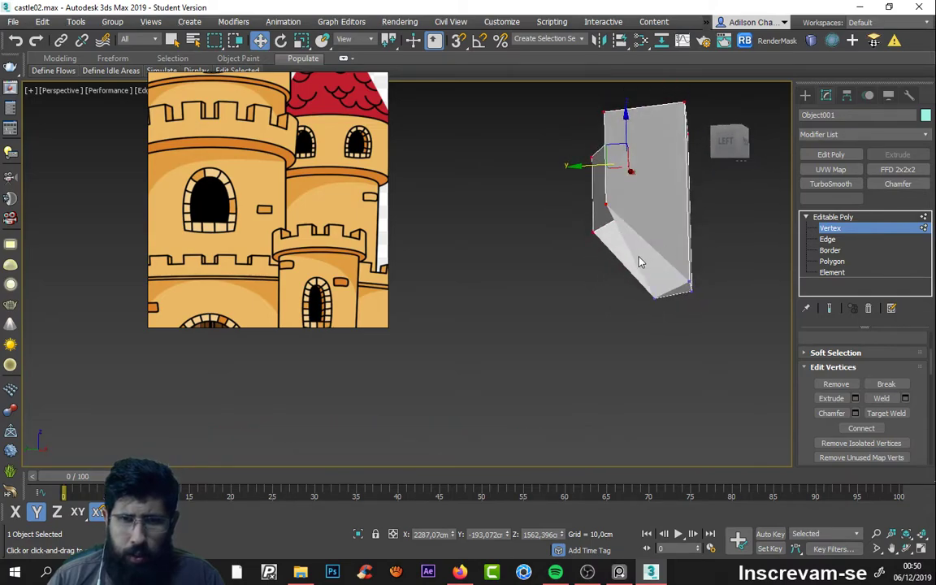
drag(711, 358, 709, 354)
mouse_move(709, 355)
alt+middle_down()
mouse_move(698, 251)
mouse_move(697, 281)
mouse_move(714, 289)
mouse_move(692, 289)
mouse_move(673, 248)
alt+middle_up()
mouse_move(673, 248)
mouse_down()
mouse_move(677, 183)
mouse_move(594, 194)
mouse_up()
Step: Turn on 3D Snap and look over the block's snapped vertices around the tower top
key(s)
scroll(593, 195, down, 5)
mouse_move(633, 237)
alt+middle_down()
mouse_move(705, 194)
mouse_move(660, 255)
mouse_move(688, 273)
alt+middle_up()
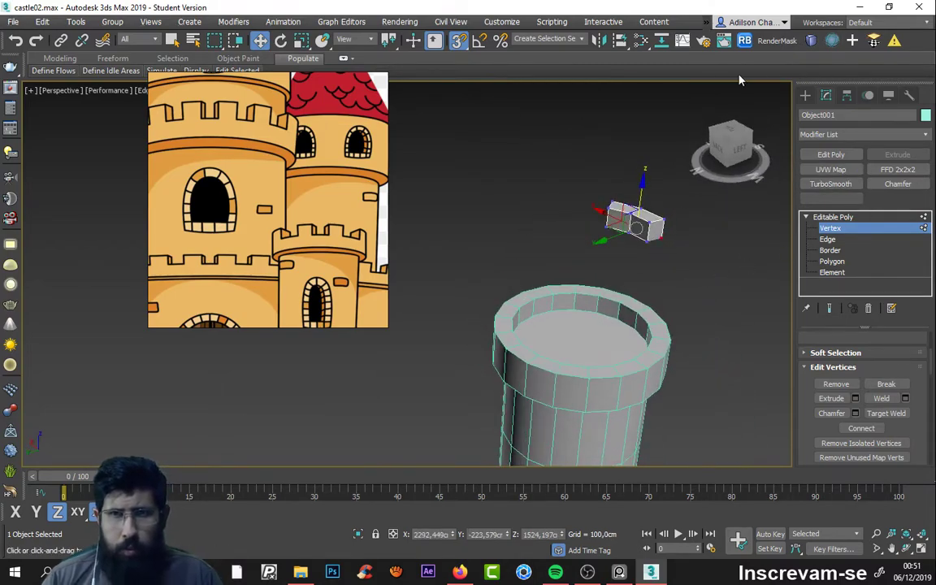
scroll(675, 236, up, 4)
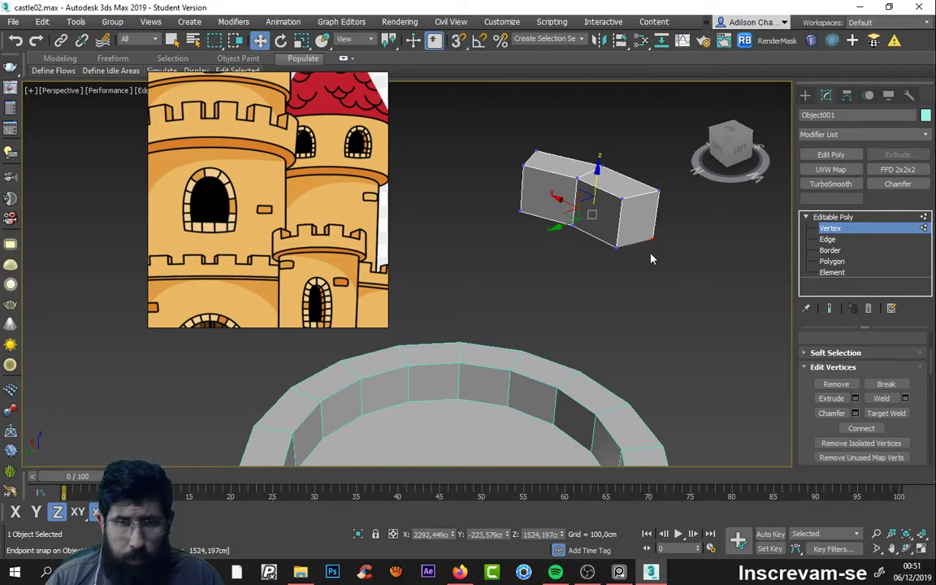
mouse_move(650, 255)
alt+middle_down()
mouse_move(626, 216)
mouse_move(627, 278)
alt+middle_up()
scroll(624, 224, down, 3)
key(shift+z)
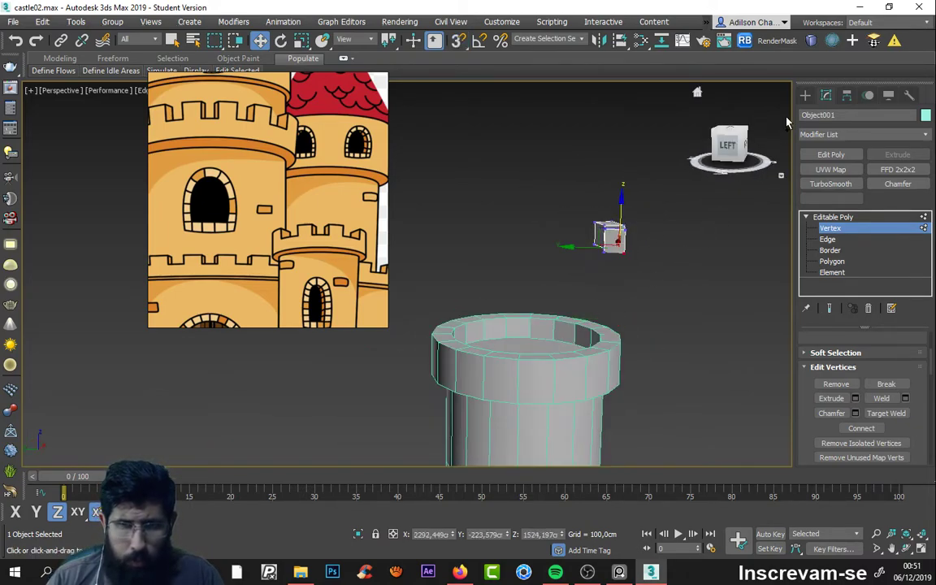
Step: Center Object001's pivot on the block with Affect Pivot Only and Center to Object
click(805, 96)
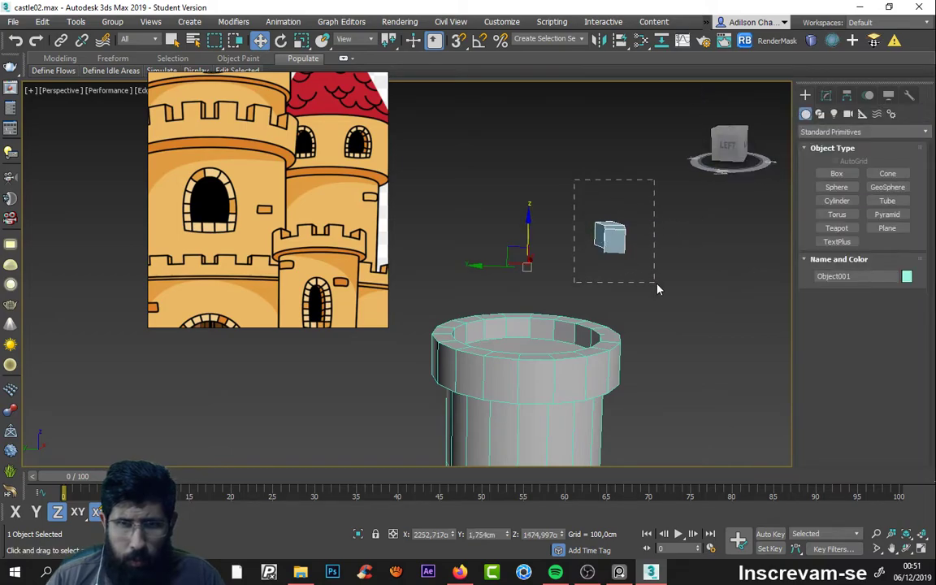
drag(659, 289, 658, 290)
click(847, 96)
click(861, 186)
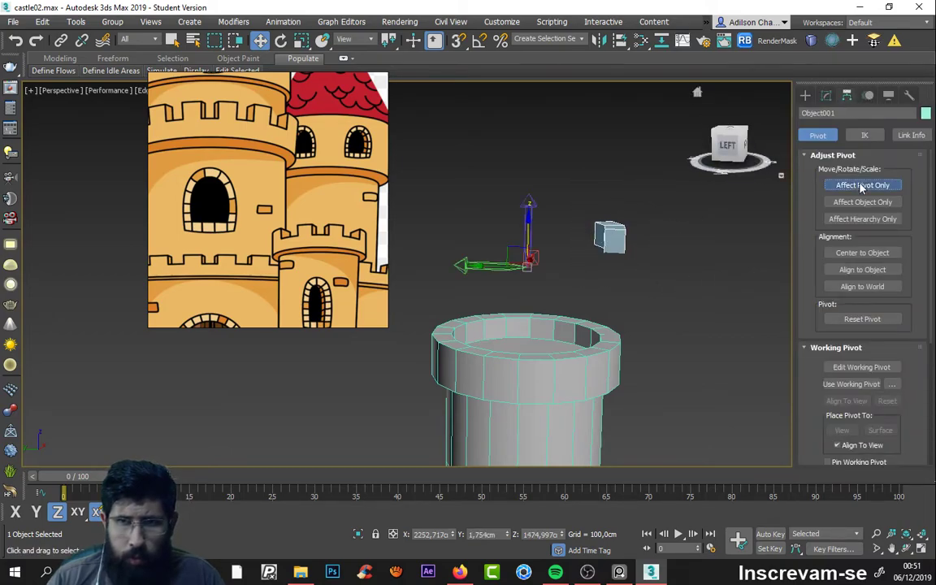
click(862, 253)
Step: With 3D Snap on, lower Object001 along Z into the tower's rim wall
click(805, 96)
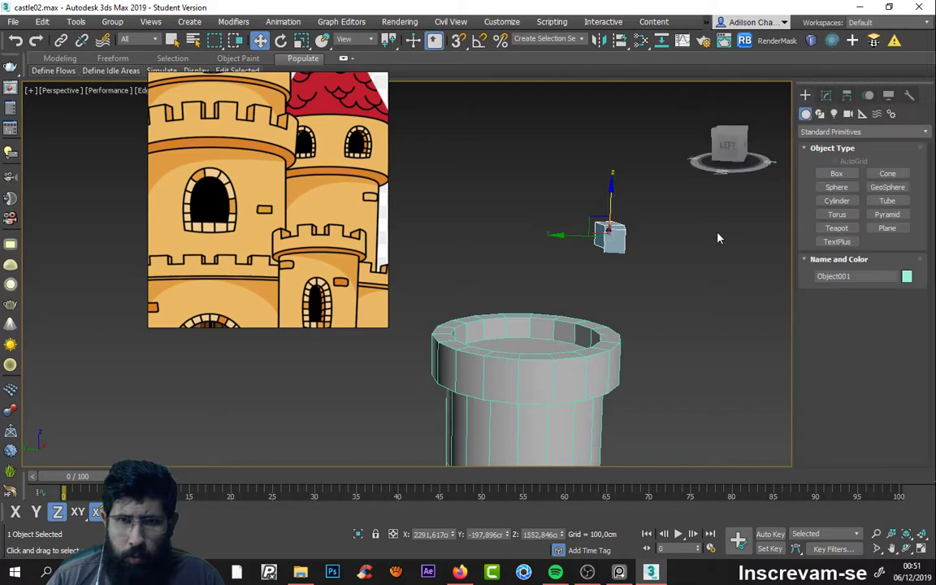
alt+middle_drag(719, 238, 618, 241)
drag(606, 195, 600, 334)
scroll(600, 334, up, 3)
key(s)
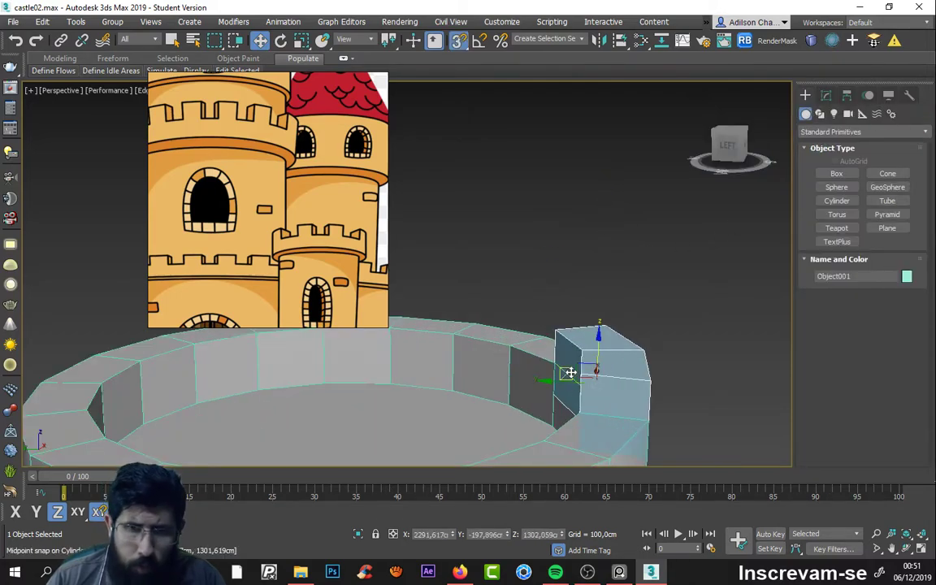
mouse_move(548, 378)
mouse_down()
mouse_move(585, 364)
mouse_move(576, 388)
mouse_up()
mouse_move(576, 388)
alt+middle_down()
mouse_move(650, 378)
mouse_move(551, 389)
alt+middle_up()
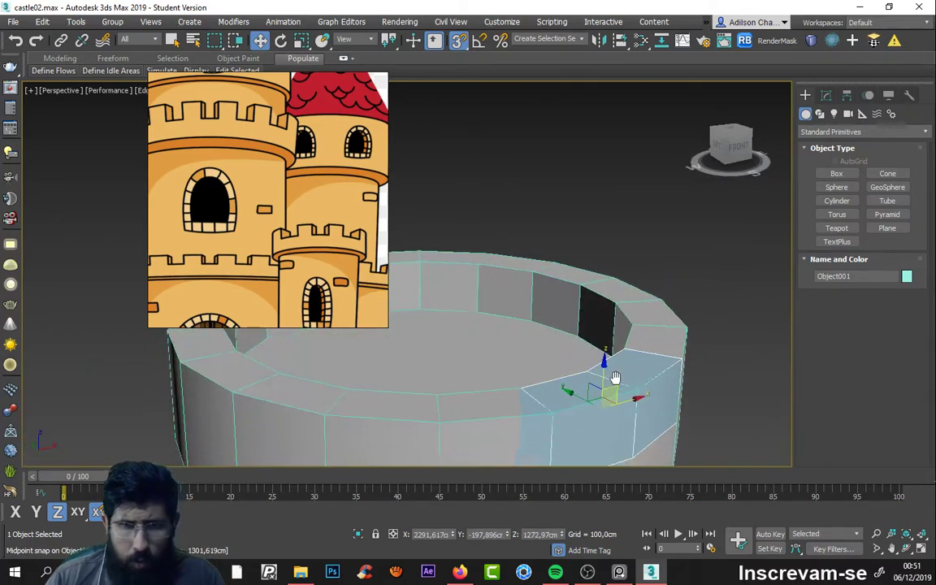
scroll(551, 389, down, 4)
scroll(614, 306, up, 3)
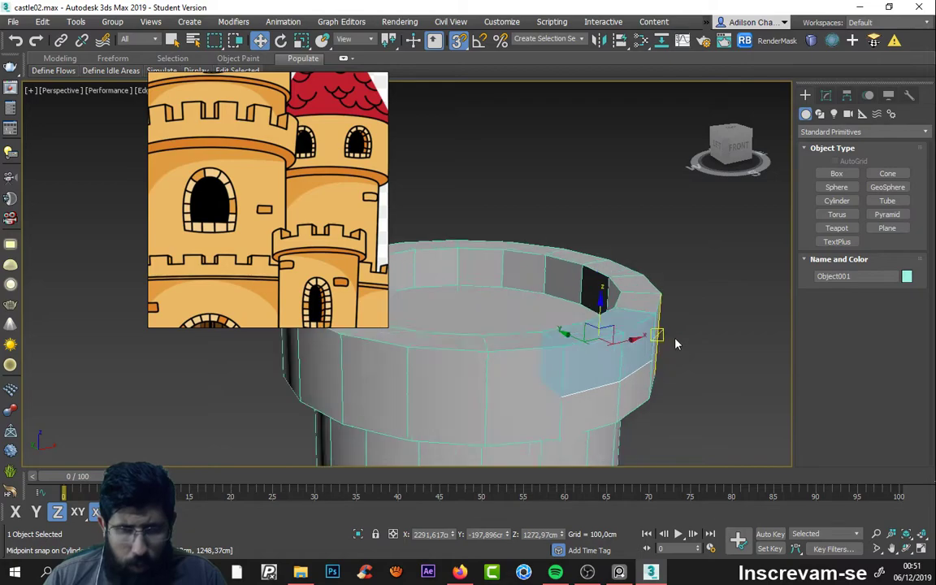
scroll(618, 317, down, 5)
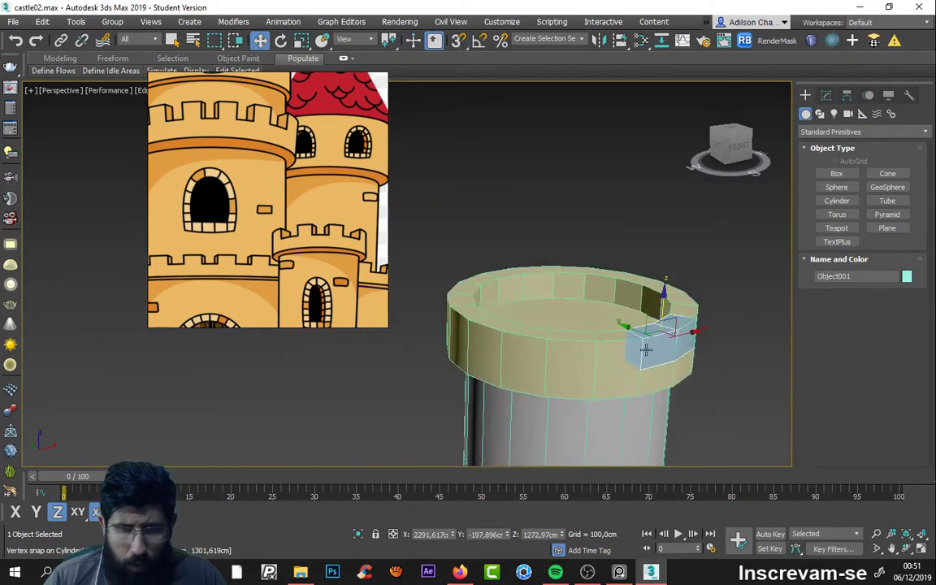
Step: Select the top ring Cylinder004 from among the overlapping rim objects
click(612, 358)
scroll(678, 354, up, 2)
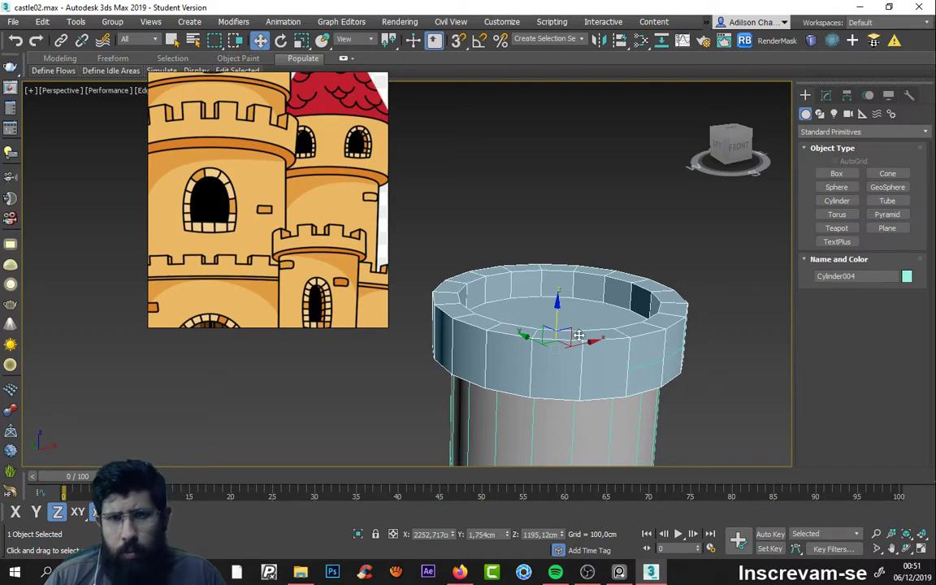
click(642, 332)
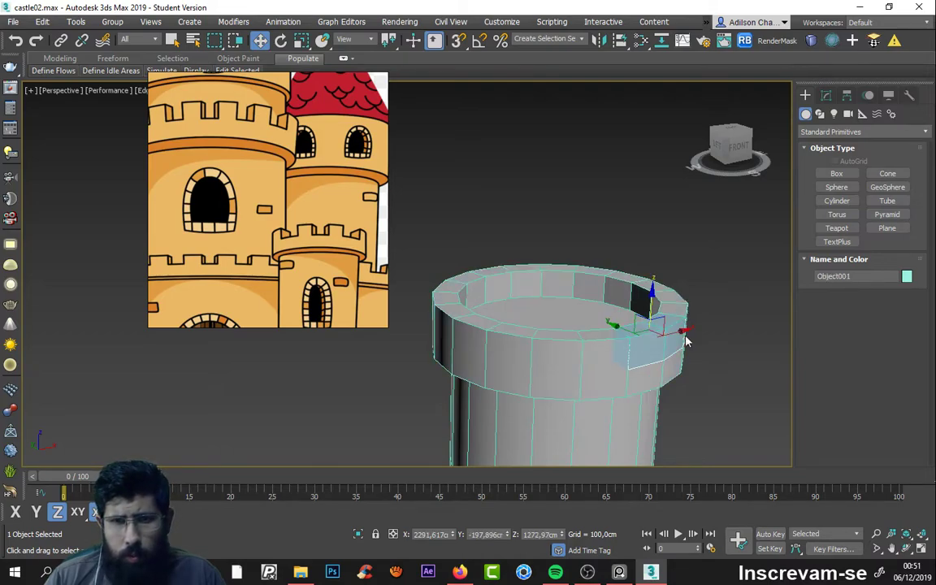
scroll(685, 340, up, 1)
click(667, 356)
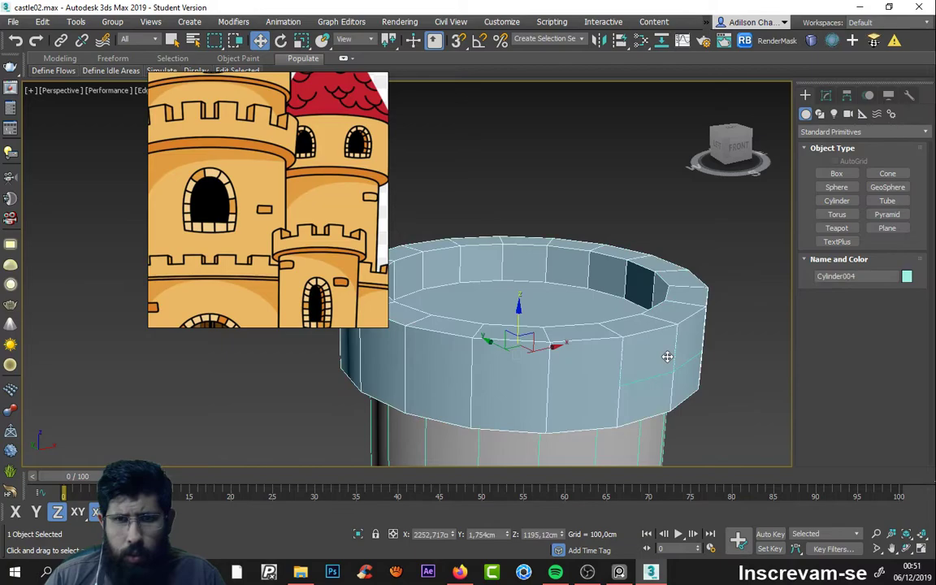
click(695, 355)
click(649, 325)
click(755, 364)
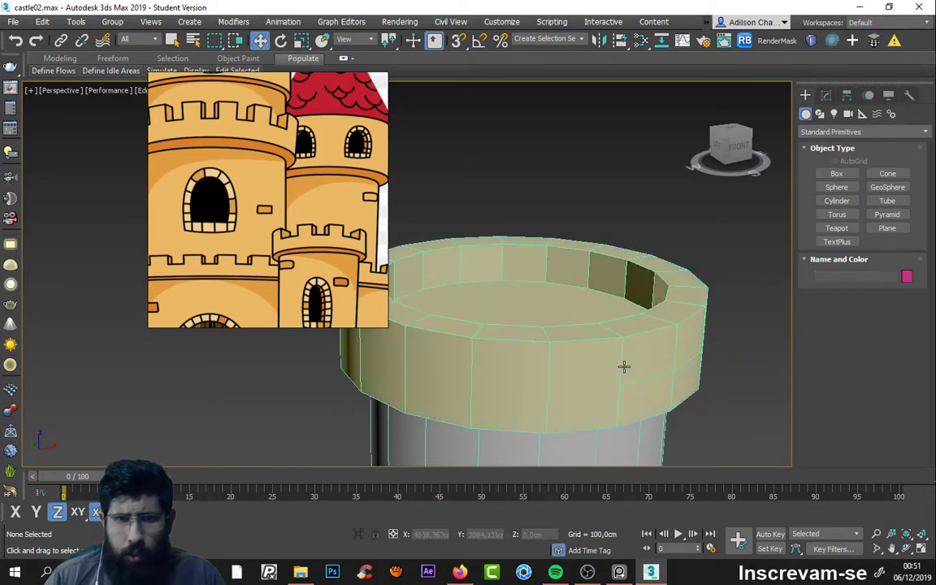
click(615, 366)
click(757, 310)
click(569, 358)
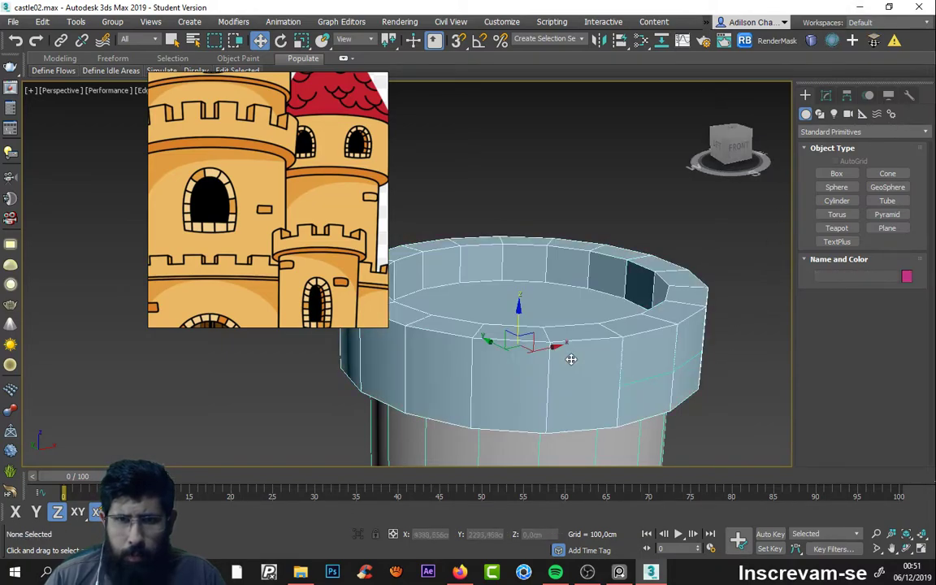
click(813, 132)
Step: Make Cylinder004 a Compound Boolean and subtract the small block to notch the ring
click(837, 165)
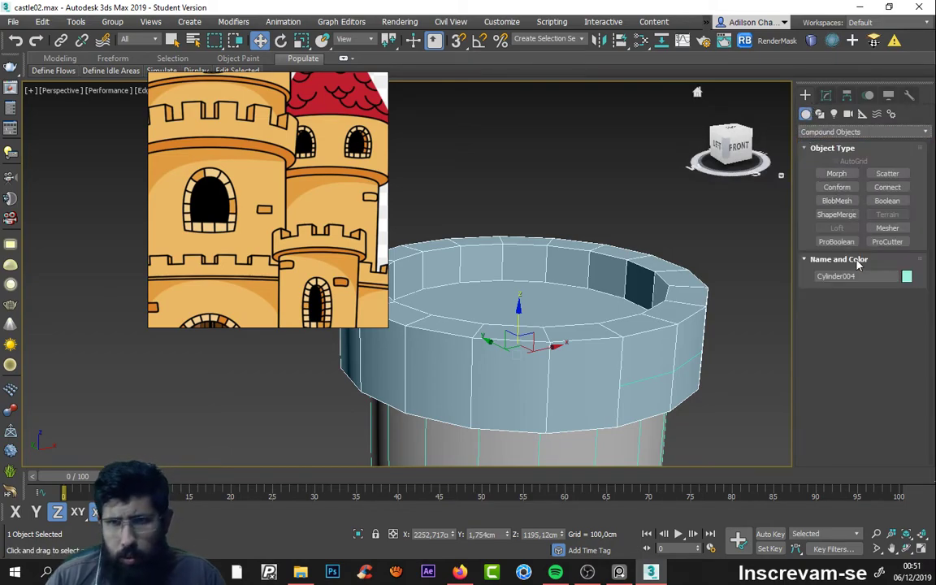
click(887, 201)
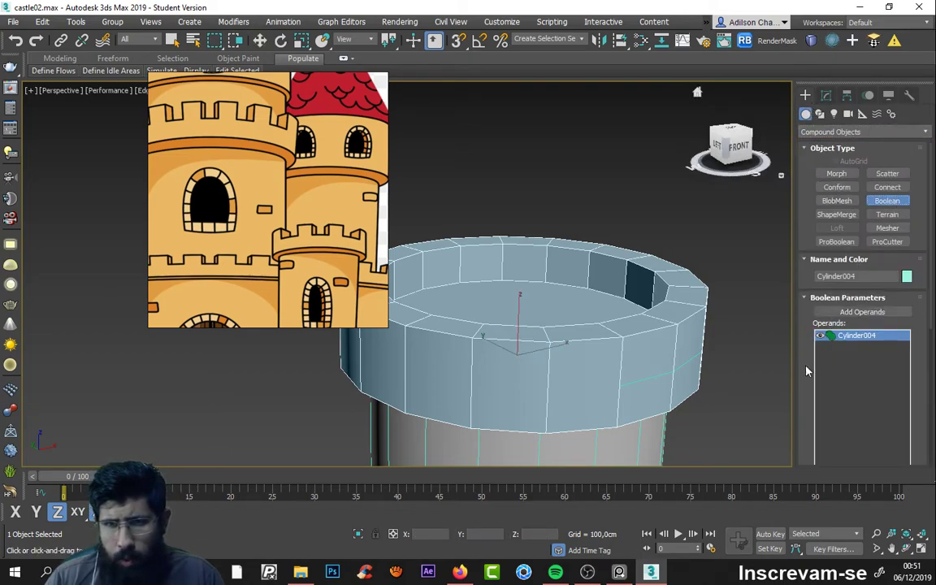
scroll(809, 373, down, 2)
scroll(817, 376, down, 1)
scroll(830, 380, down, 2)
scroll(841, 385, down, 1)
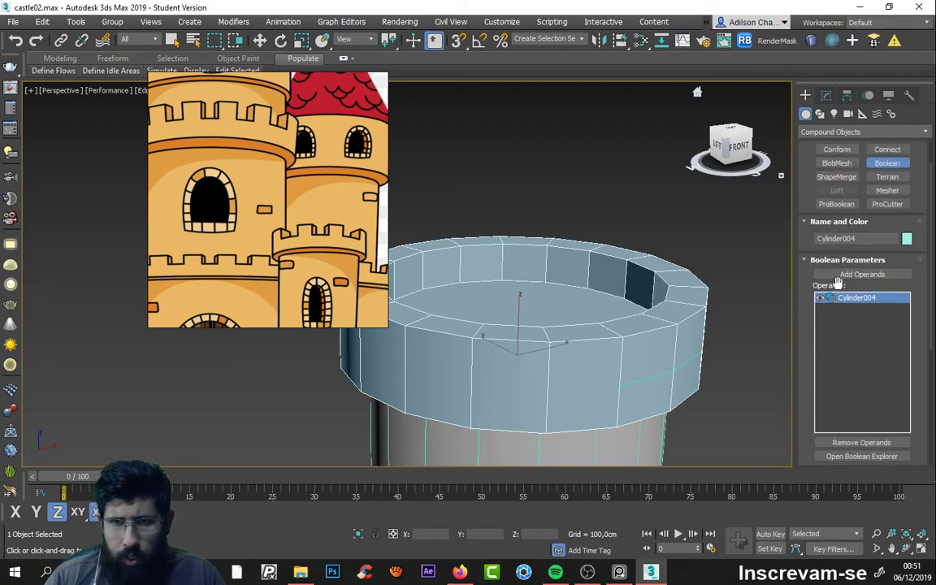
click(846, 276)
click(681, 340)
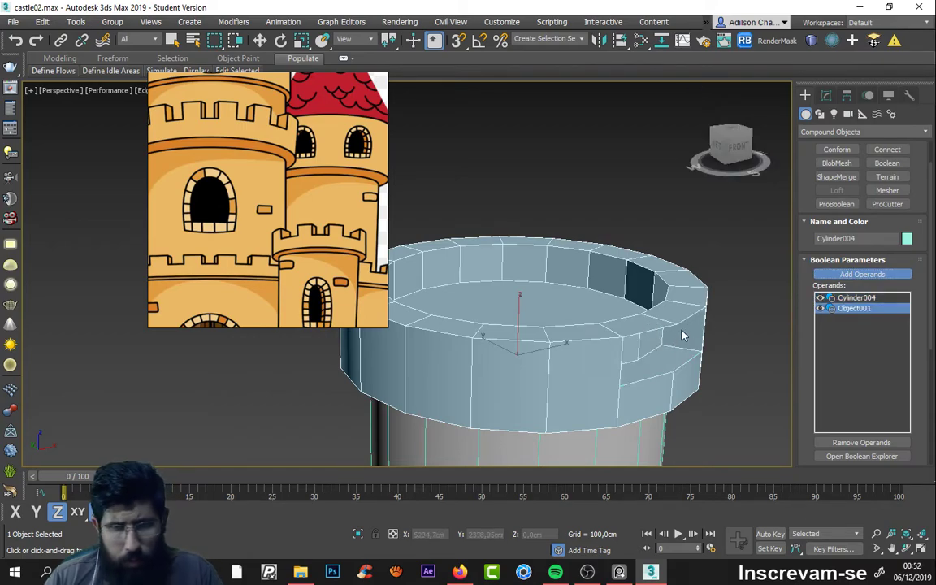
Step: Inspect the notch from several angles, undo a stray change, and zoom out to the tower
alt+middle_drag(680, 335, 657, 327)
scroll(666, 328, up, 3)
key(ctrl+z)
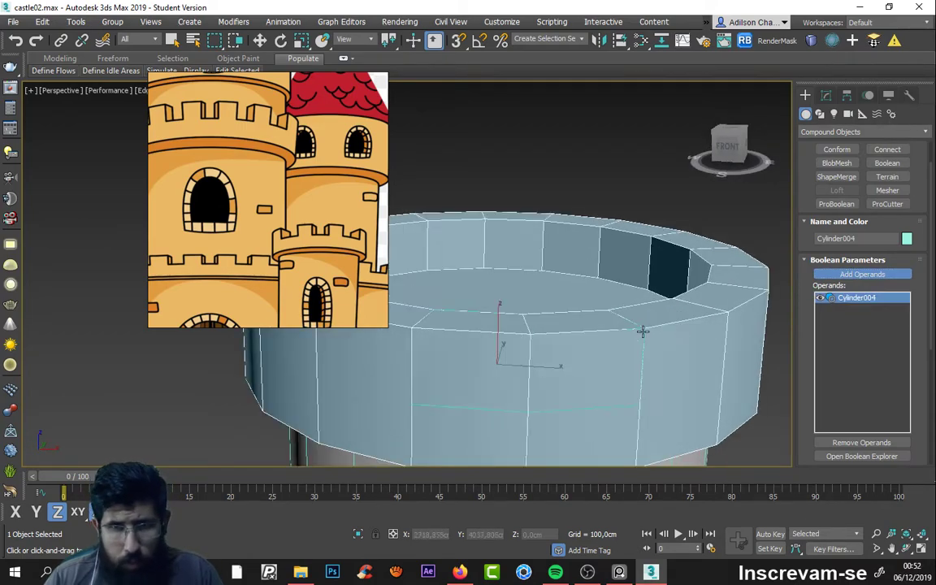
key(ctrl+y)
key(ctrl+z)
mouse_move(602, 324)
alt+middle_down()
mouse_move(616, 400)
mouse_move(599, 345)
alt+middle_up()
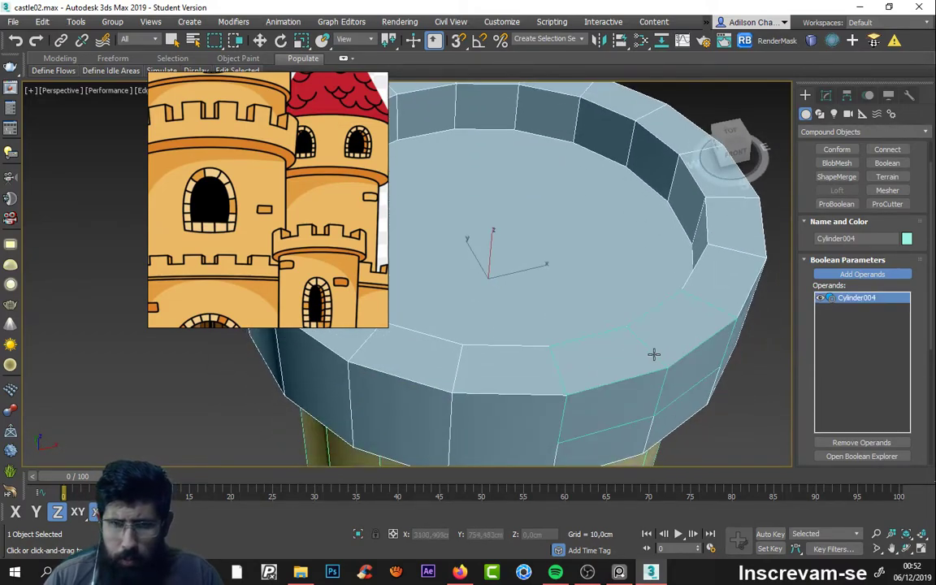
alt+middle_drag(654, 355, 653, 324)
click(626, 255)
key(ctrl+z)
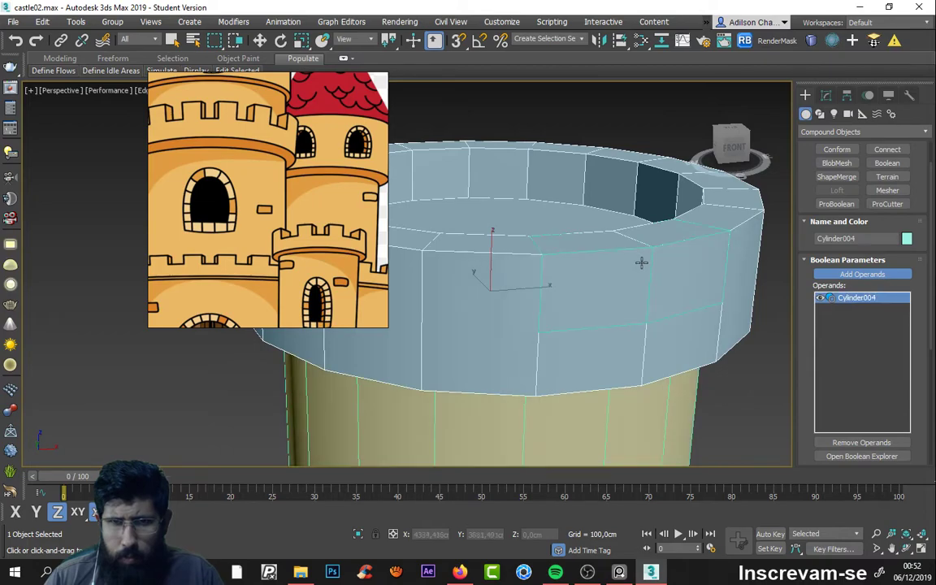
scroll(773, 184, down, 5)
scroll(638, 185, down, 2)
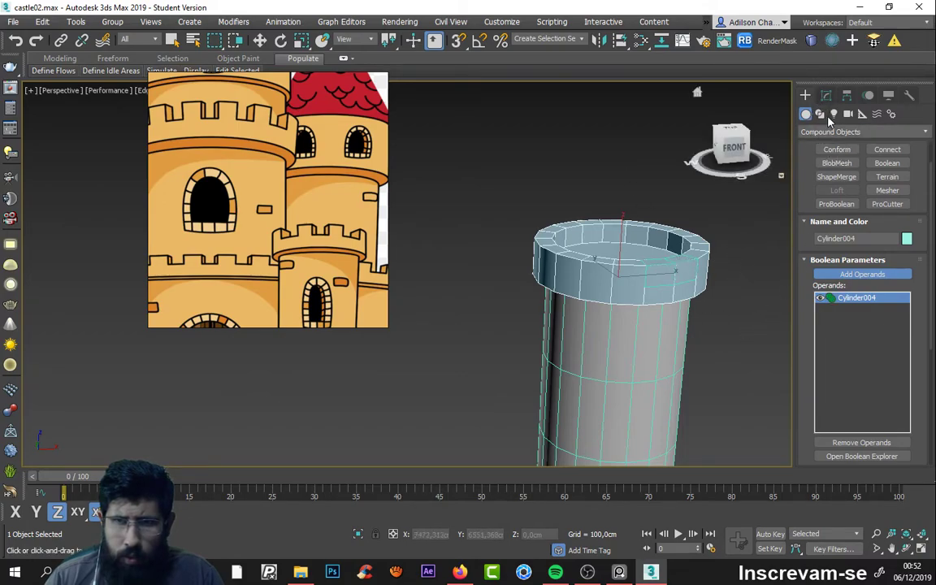
Step: Convert the tower object to Editable Poly from the right-click menu
key(w)
right_click(687, 280)
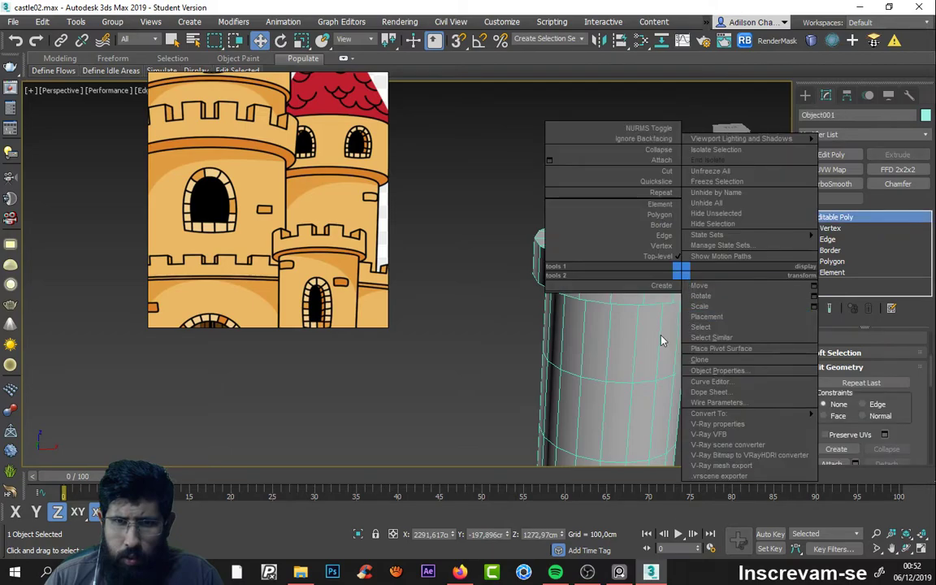
click(663, 330)
right_click(642, 286)
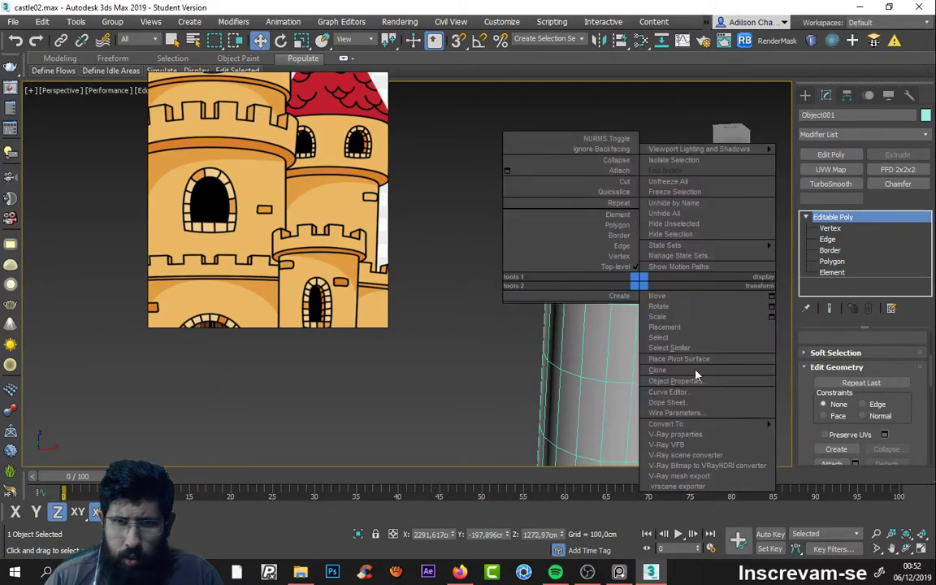
click(799, 438)
Step: Select the notched ring Cylinder004 and convert it to Editable Poly, collapsing the Boolean
click(753, 246)
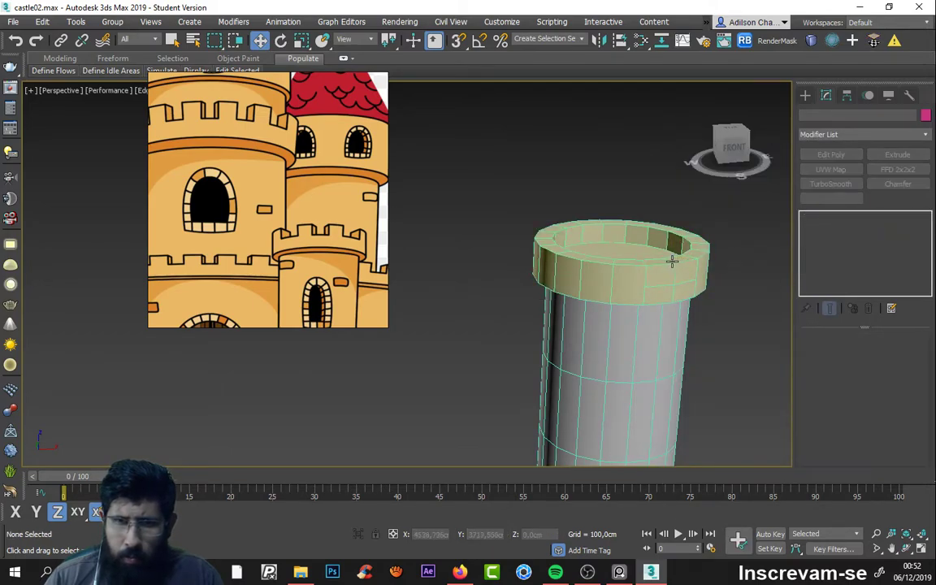
click(673, 259)
click(642, 186)
click(674, 276)
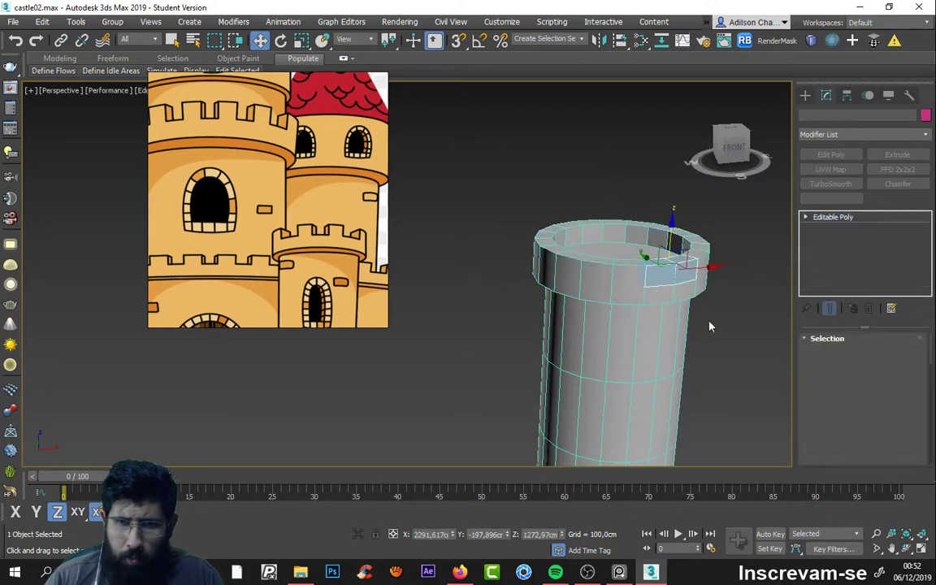
click(633, 201)
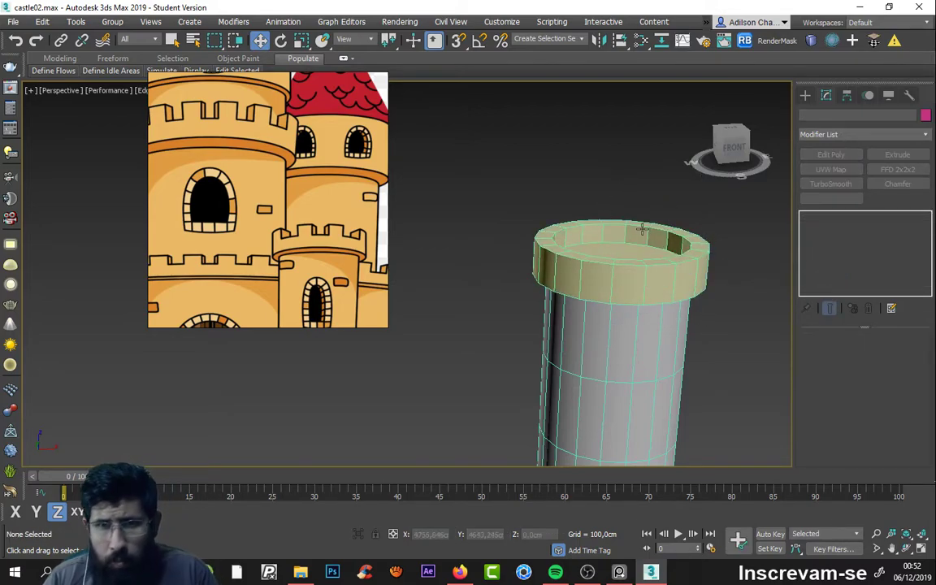
click(668, 278)
mouse_move(668, 278)
alt+middle_down()
mouse_move(733, 294)
mouse_move(696, 239)
mouse_move(713, 211)
mouse_move(626, 198)
alt+middle_up()
scroll(697, 239, up, 5)
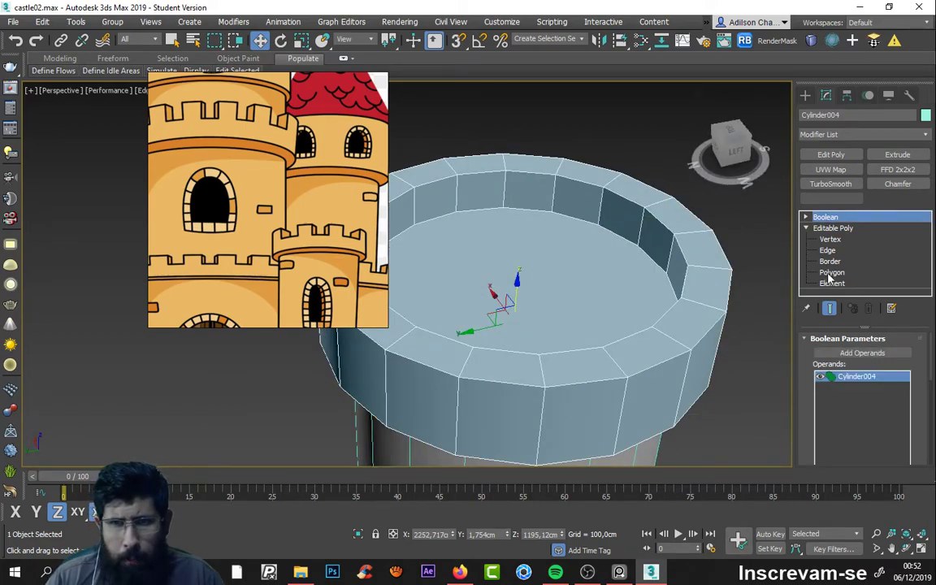
right_click(636, 235)
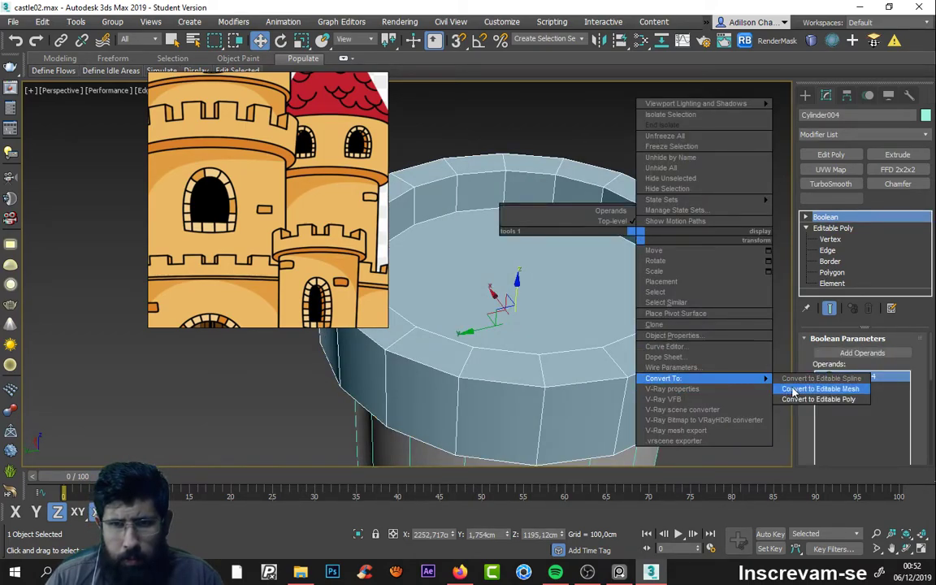
click(804, 400)
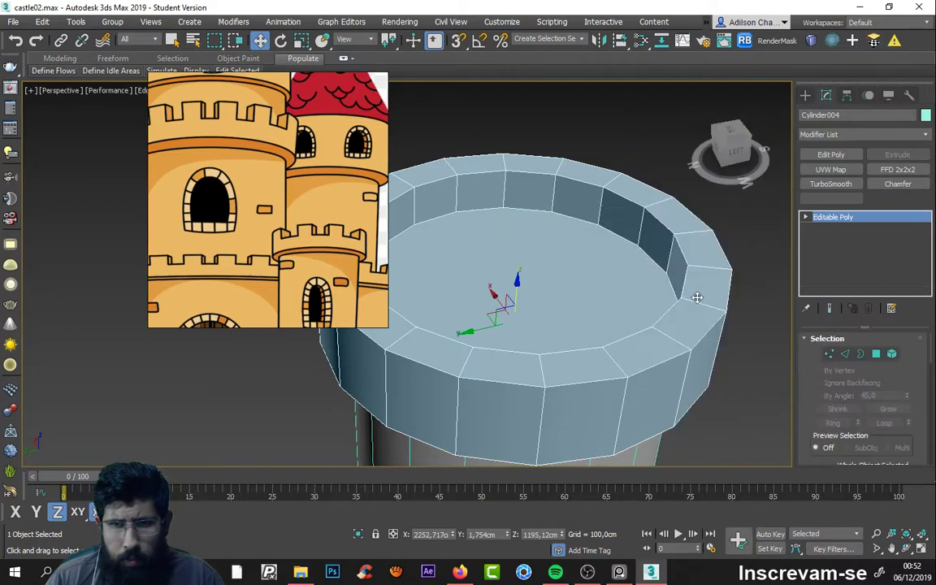
alt+middle_drag(710, 260, 665, 274)
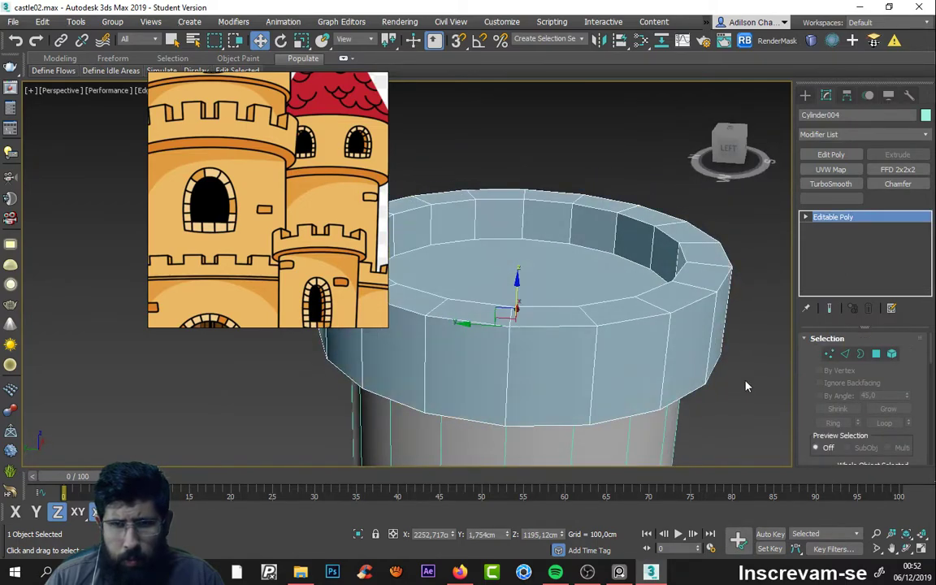
click(744, 382)
click(691, 341)
alt+middle_drag(691, 342, 672, 251)
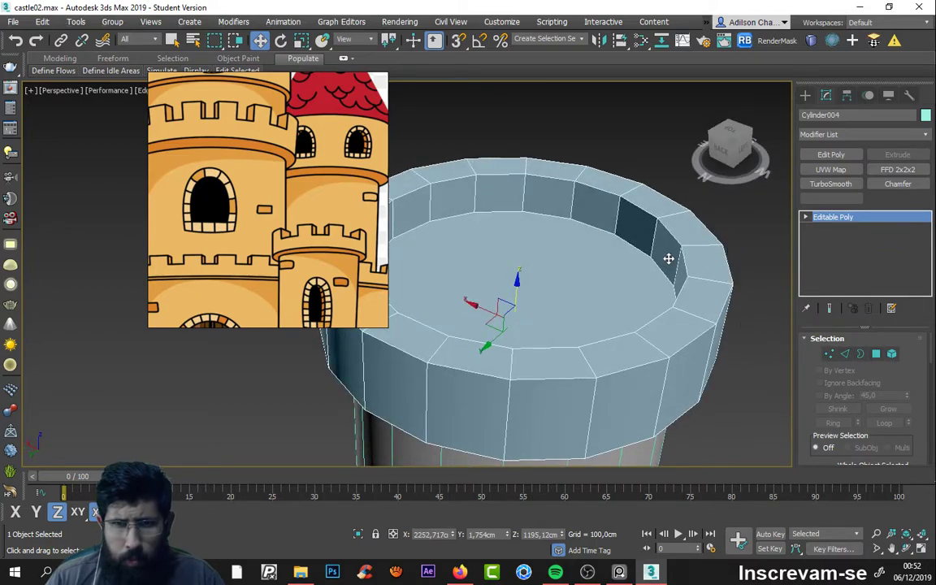
mouse_move(665, 252)
alt+middle_down()
mouse_move(700, 249)
mouse_move(623, 217)
mouse_move(626, 244)
mouse_move(590, 238)
mouse_move(741, 257)
mouse_move(727, 263)
alt+middle_up()
click(879, 355)
click(659, 241)
key(F3)
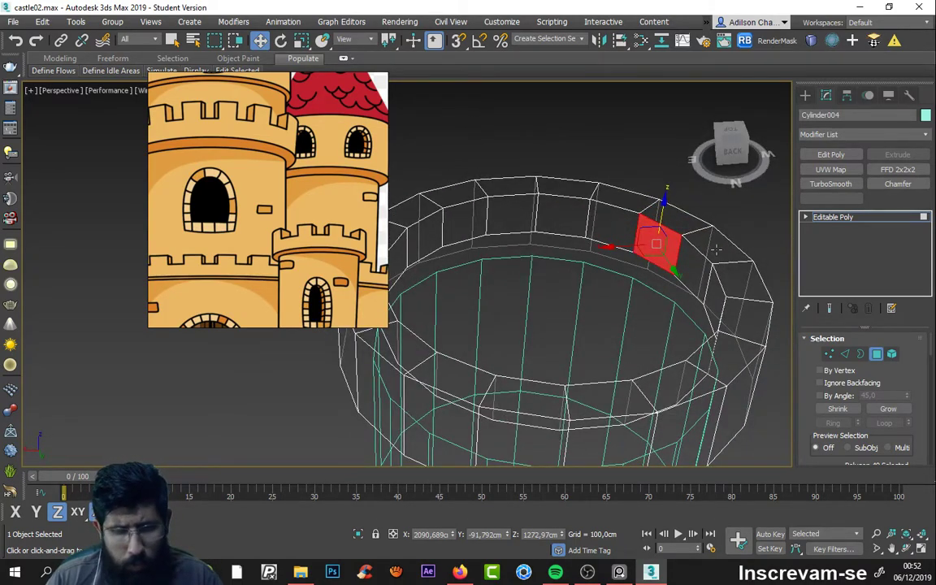
key(F3)
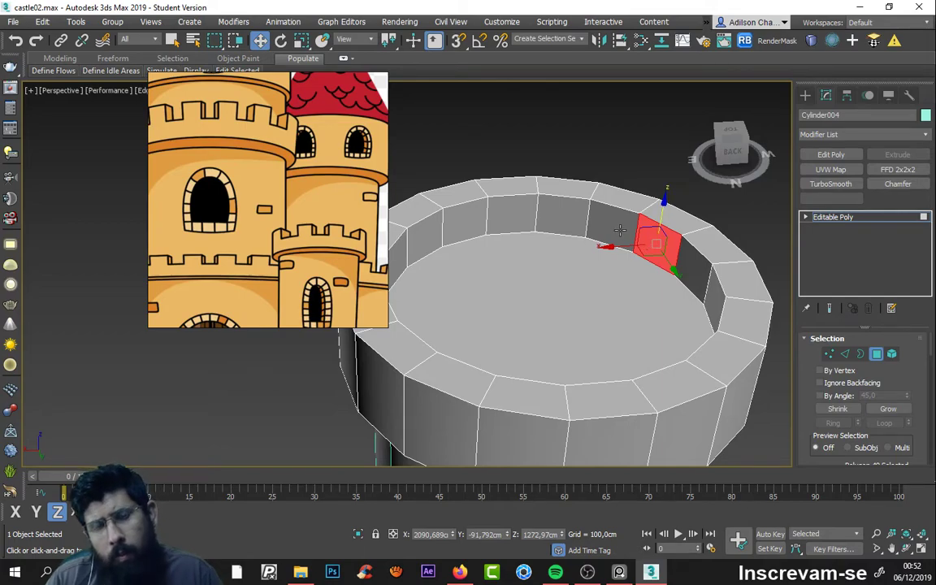
mouse_move(687, 262)
alt+middle_down()
mouse_move(667, 248)
mouse_move(638, 251)
mouse_move(653, 255)
mouse_move(656, 243)
mouse_move(651, 252)
mouse_move(709, 219)
mouse_move(665, 205)
mouse_move(675, 230)
mouse_move(732, 234)
alt+middle_up()
scroll(651, 253, up, 5)
scroll(652, 251, down, 3)
scroll(593, 259, down, 2)
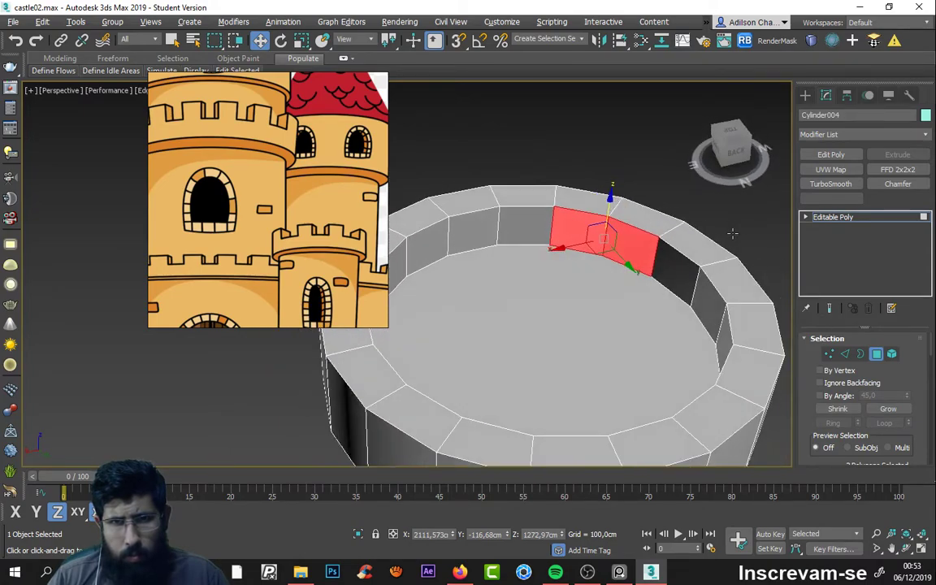
click(658, 173)
click(606, 199)
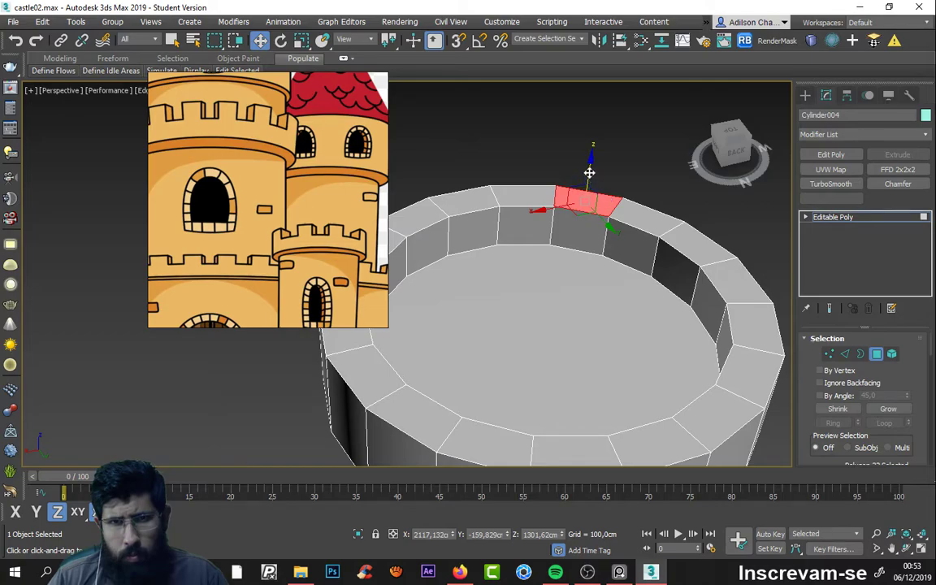
drag(589, 173, 588, 210)
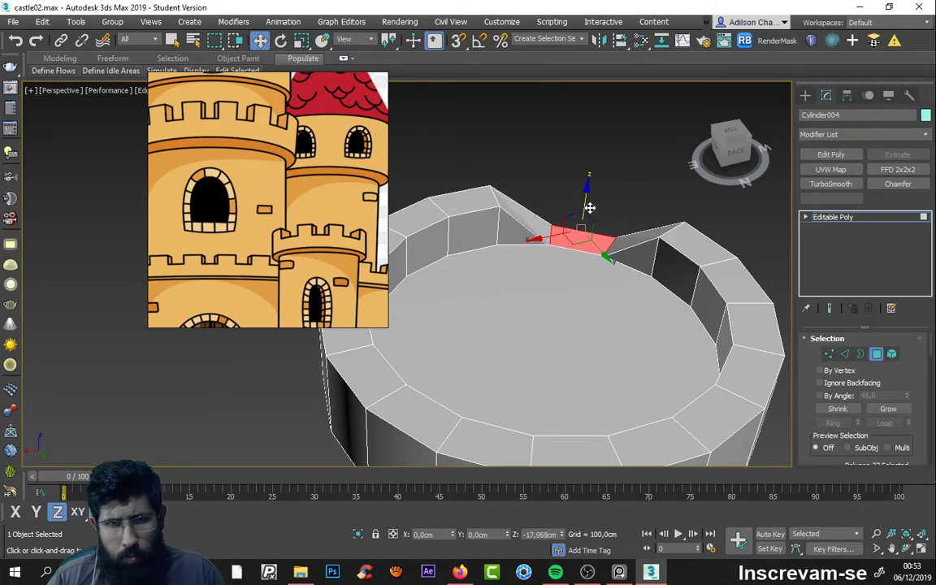
key(ctrl+z)
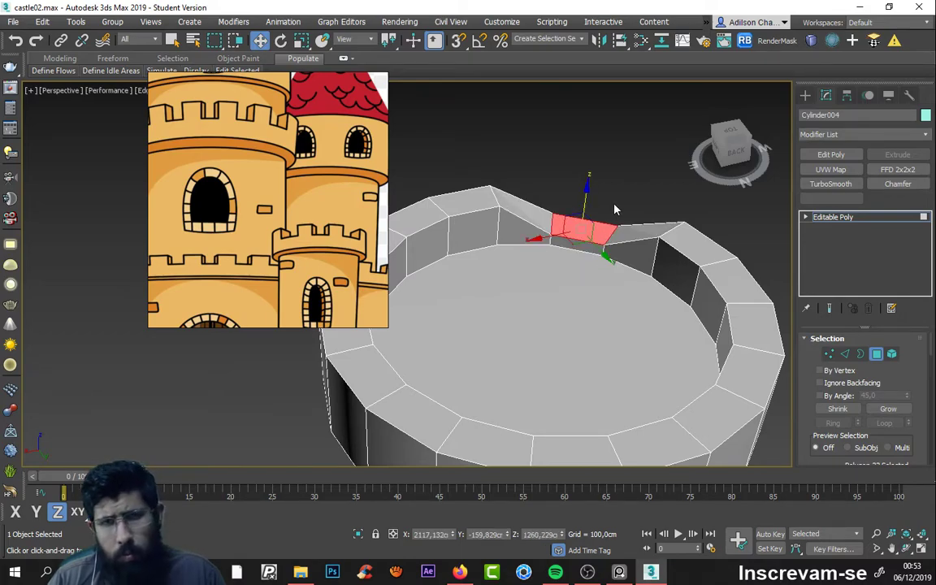
key(ctrl+z)
click(747, 233)
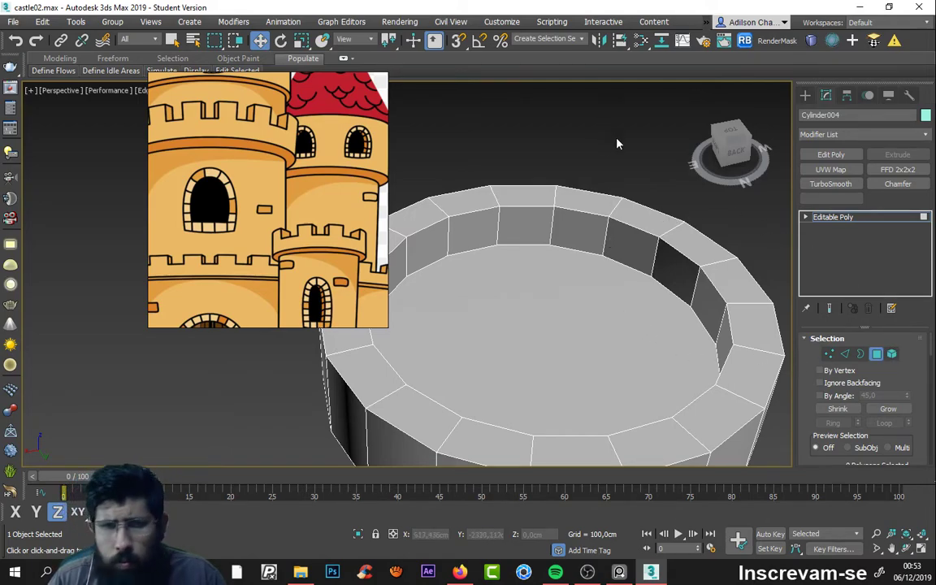
click(608, 199)
alt+middle_drag(608, 199, 571, 169)
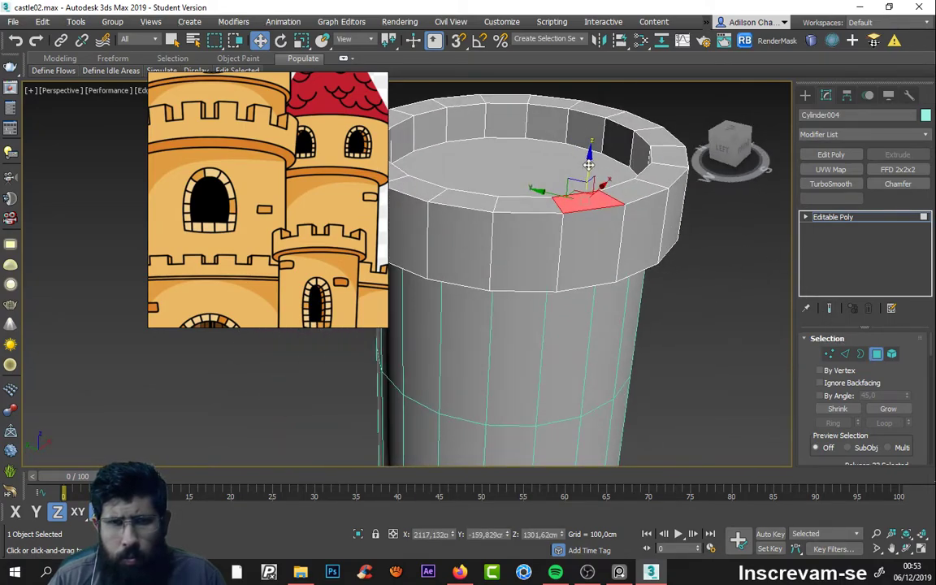
drag(588, 165, 618, 190)
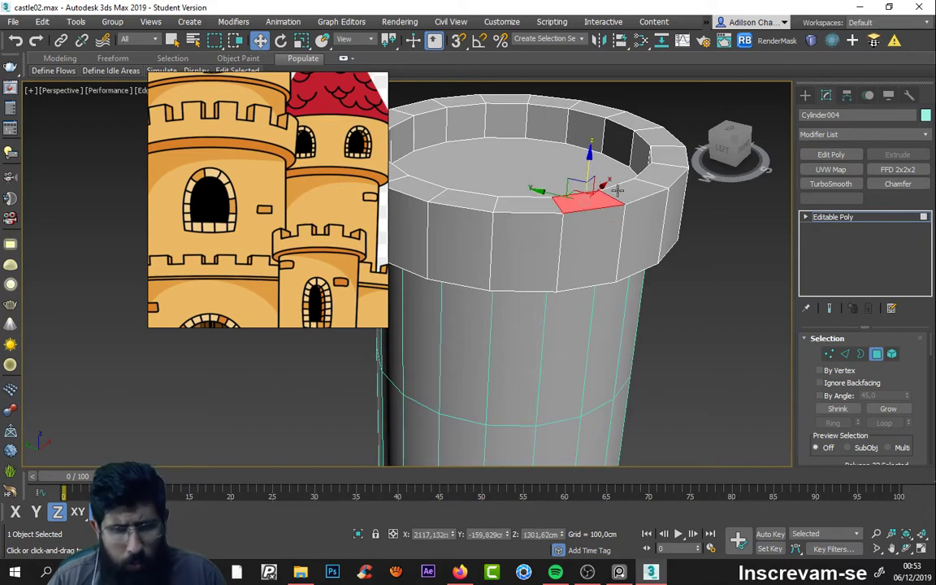
alt+middle_drag(618, 189, 755, 218)
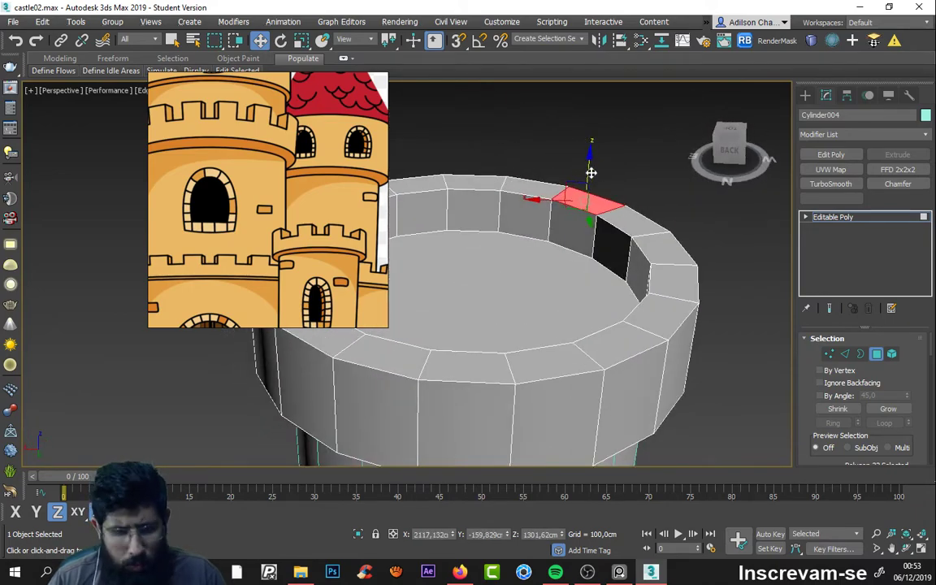
key(s)
drag(586, 199, 560, 248)
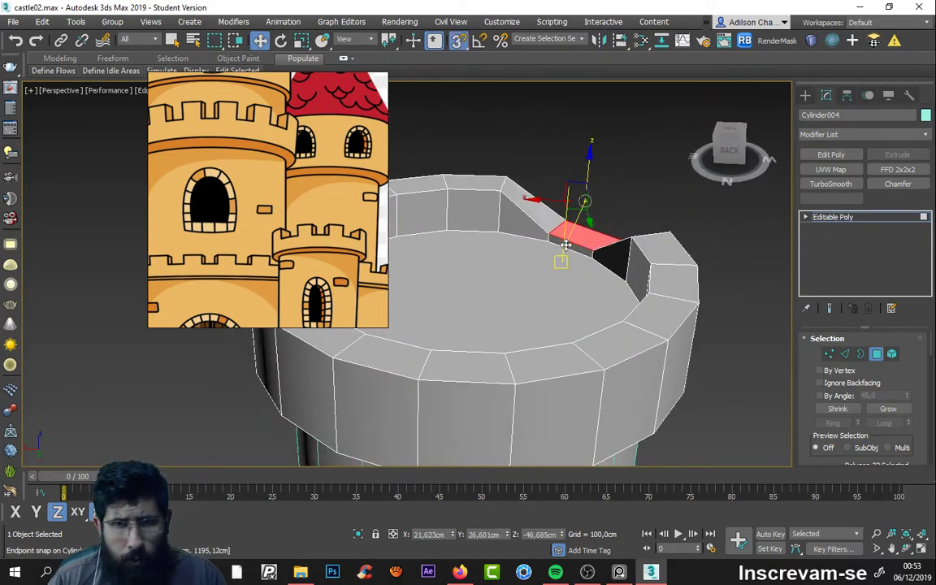
mouse_move(559, 248)
alt+middle_down()
mouse_move(644, 236)
mouse_move(560, 215)
alt+middle_up()
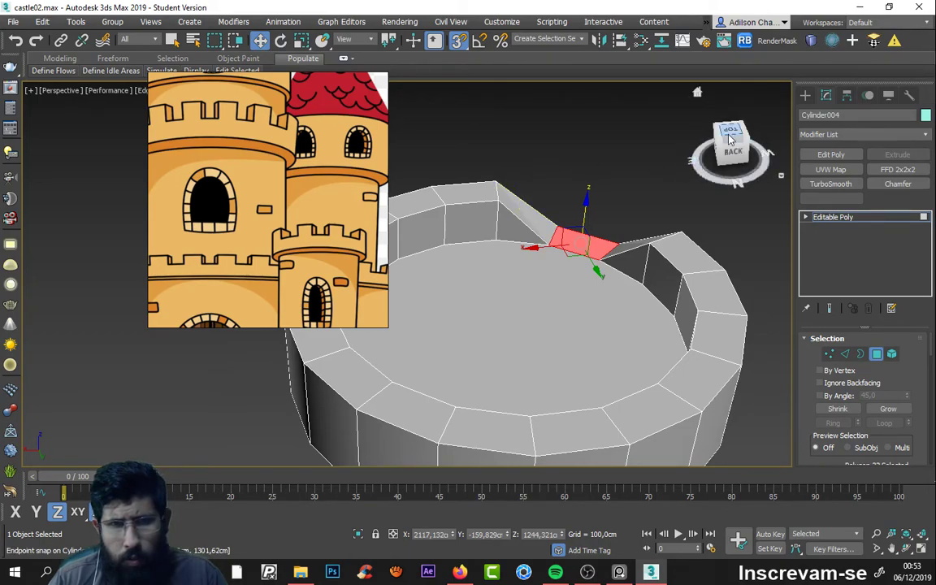
click(803, 95)
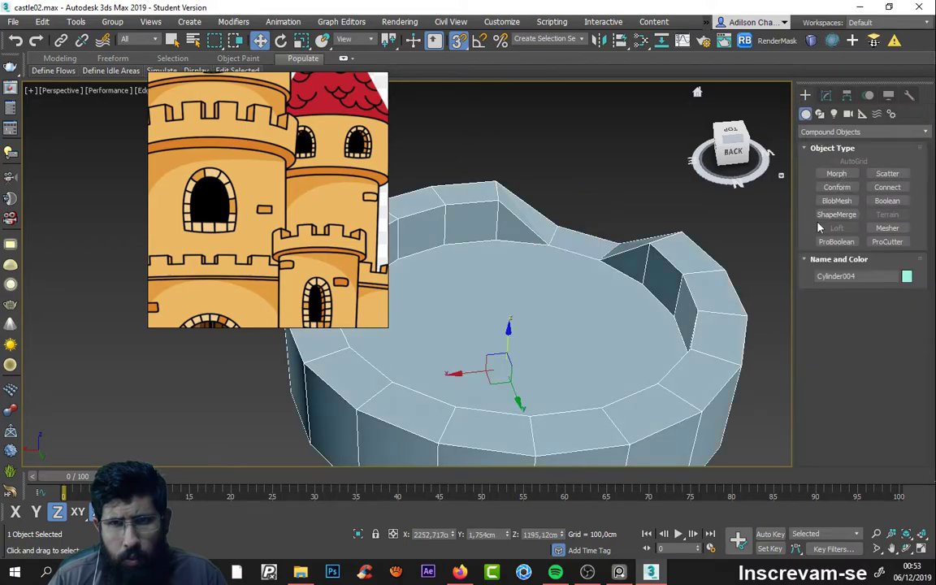
click(822, 95)
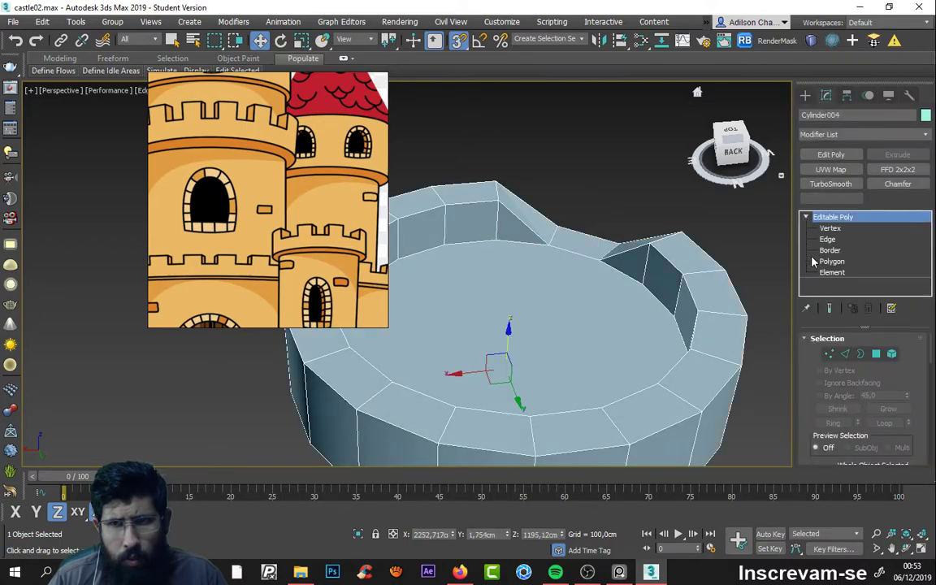
click(830, 261)
click(569, 242)
click(533, 216)
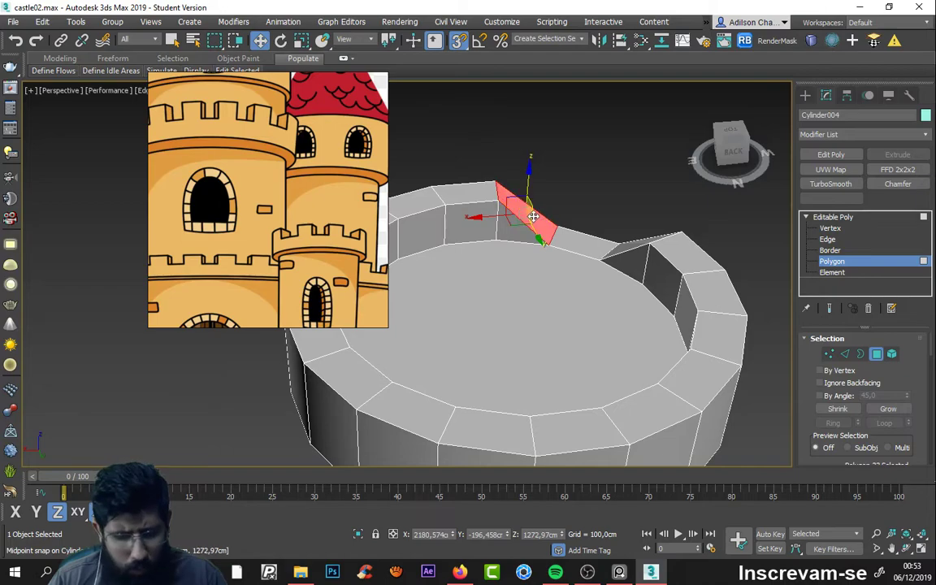
click(518, 228)
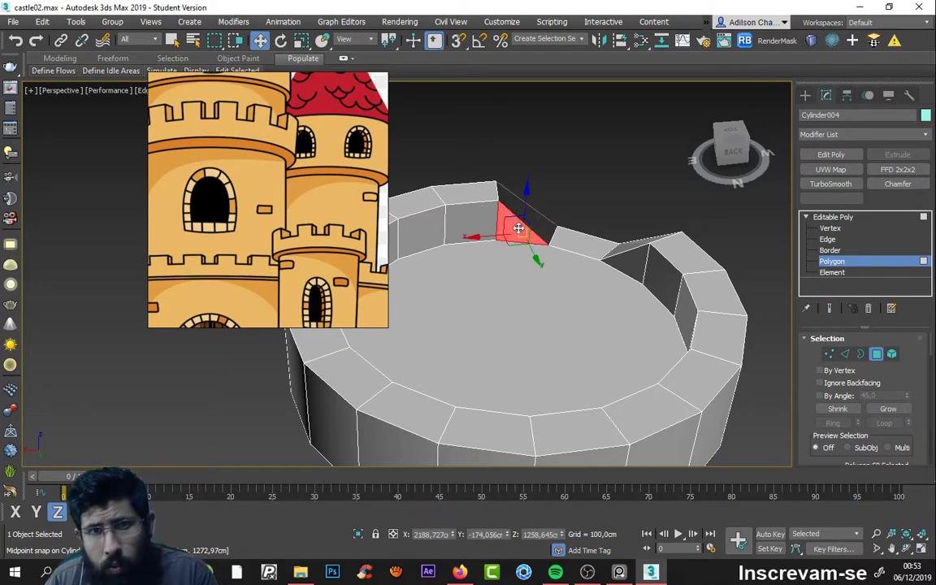
key(Delete)
key(ctrl+z)
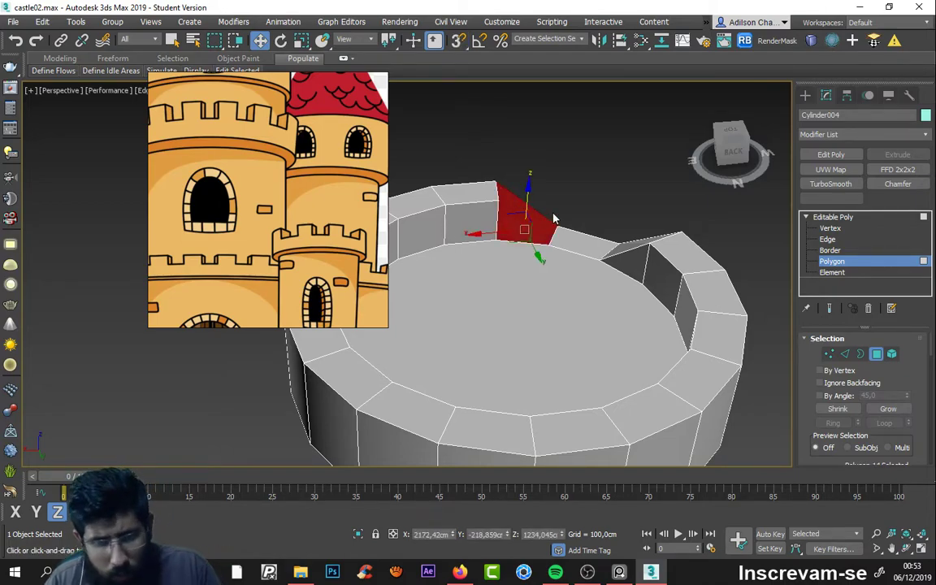
mouse_move(582, 203)
alt+middle_down()
mouse_move(491, 230)
mouse_move(637, 227)
mouse_move(655, 245)
alt+middle_up()
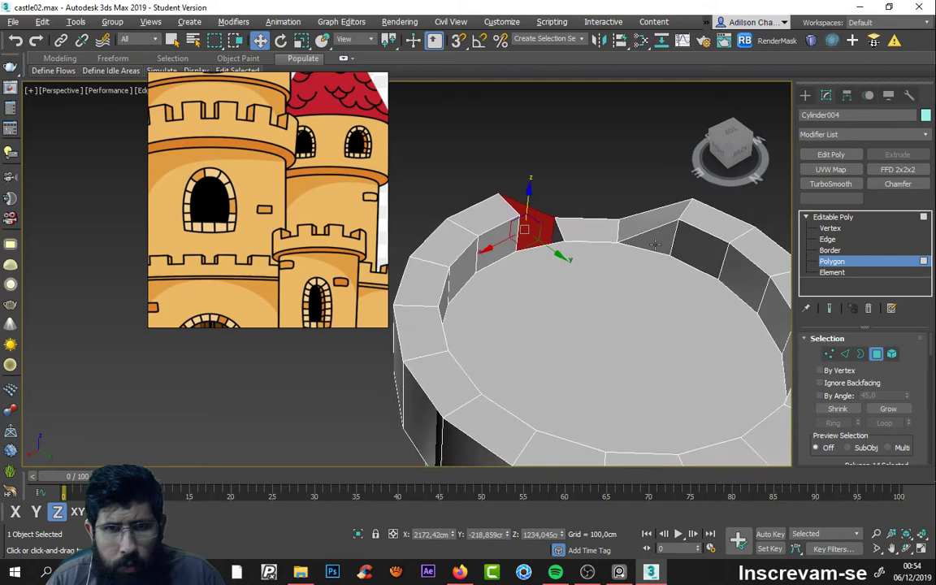
click(657, 236)
alt+click(655, 234)
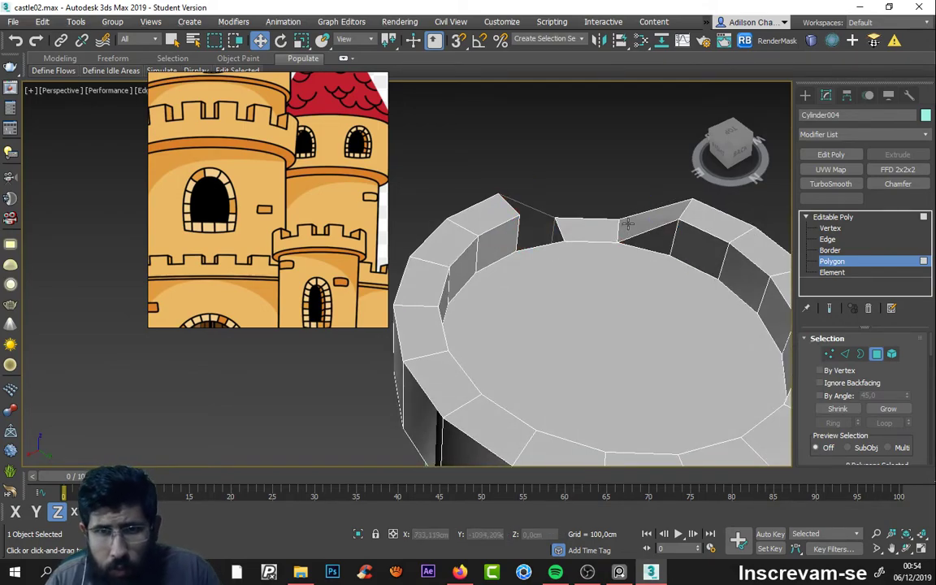
click(638, 225)
scroll(638, 225, up, 5)
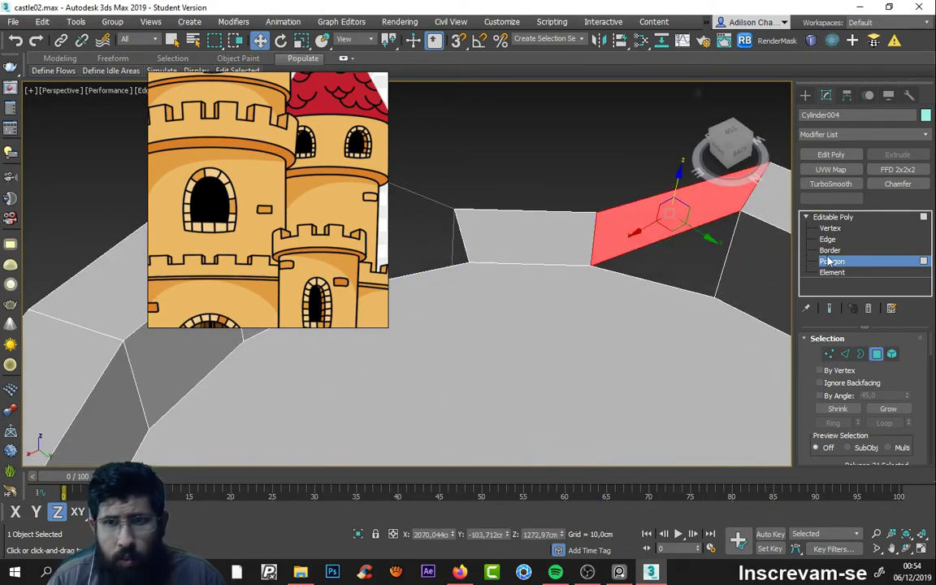
Step: At Vertex level, snap the stray vertex beside the notch onto its neighbouring vertex
click(829, 355)
drag(631, 304, 631, 304)
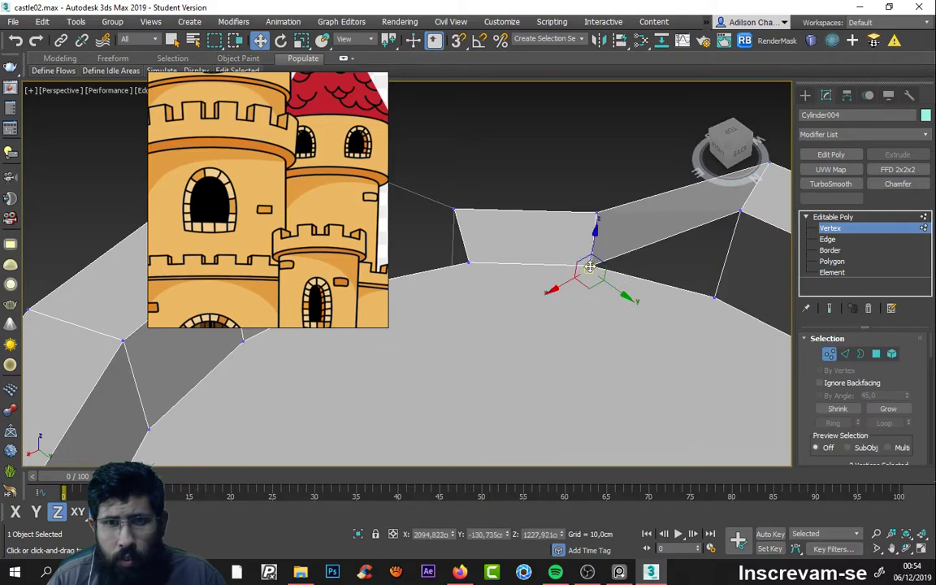
mouse_move(588, 269)
mouse_down()
mouse_move(713, 296)
mouse_move(623, 256)
mouse_move(676, 288)
mouse_up()
key(s)
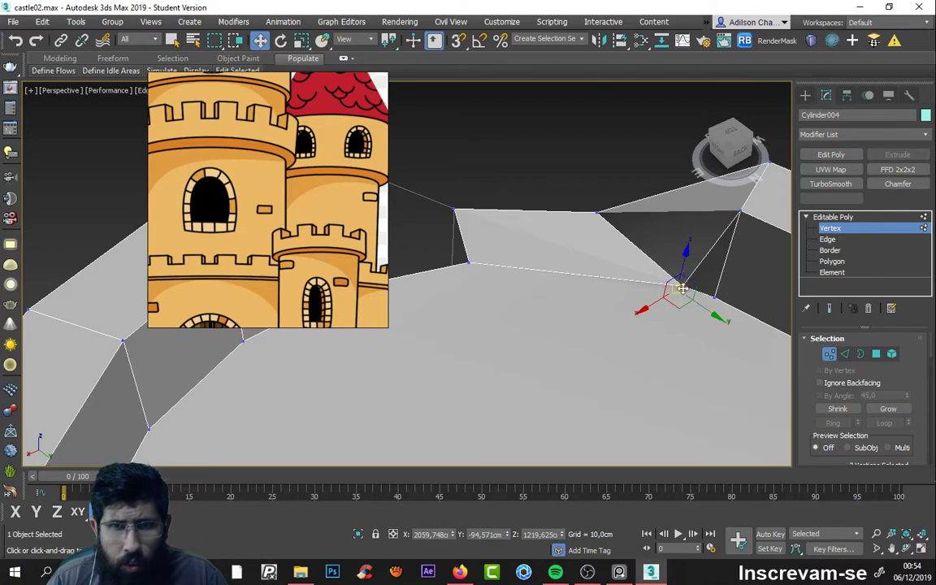
key(s)
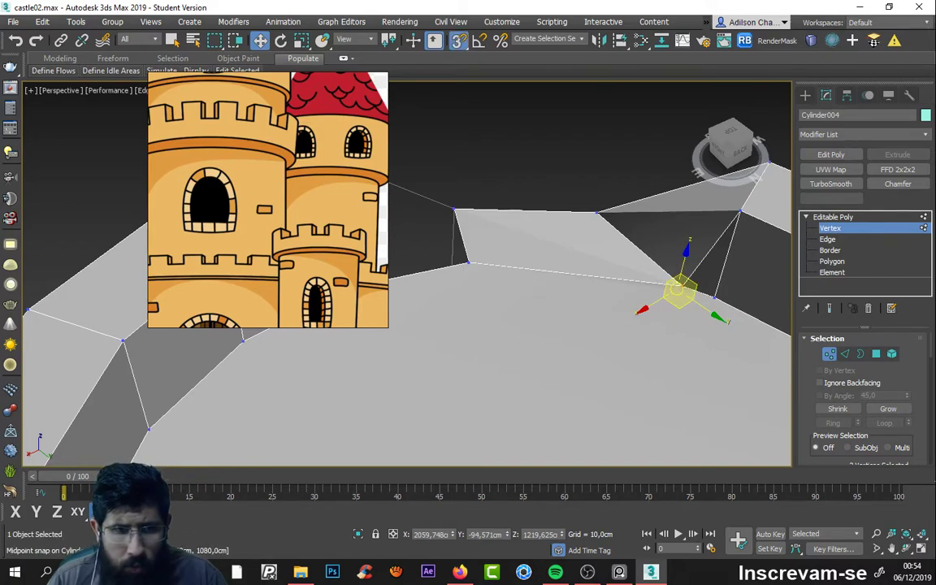
mouse_move(682, 287)
mouse_down()
mouse_move(715, 297)
mouse_move(649, 278)
mouse_move(715, 292)
mouse_move(553, 184)
mouse_up()
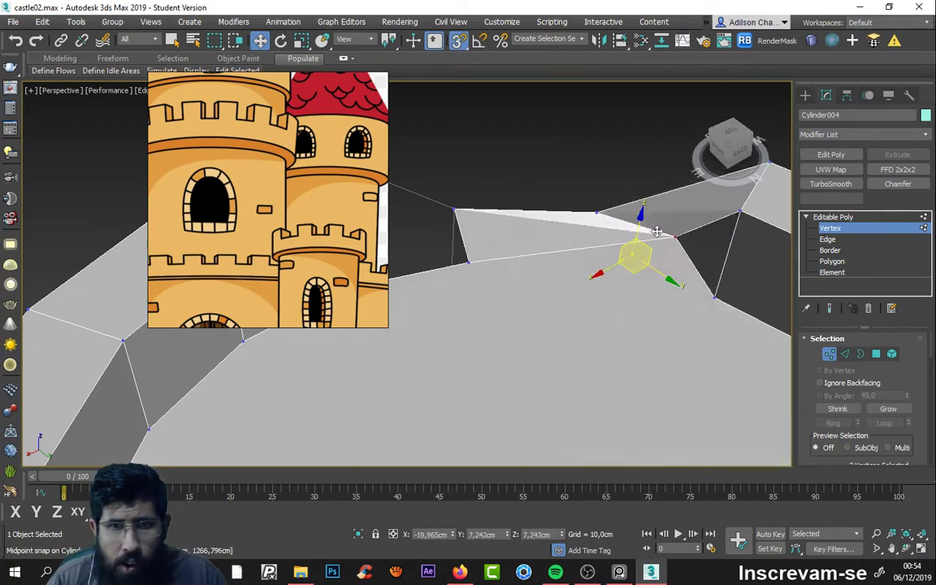
mouse_move(554, 184)
mouse_down()
mouse_move(602, 175)
mouse_move(713, 296)
mouse_up()
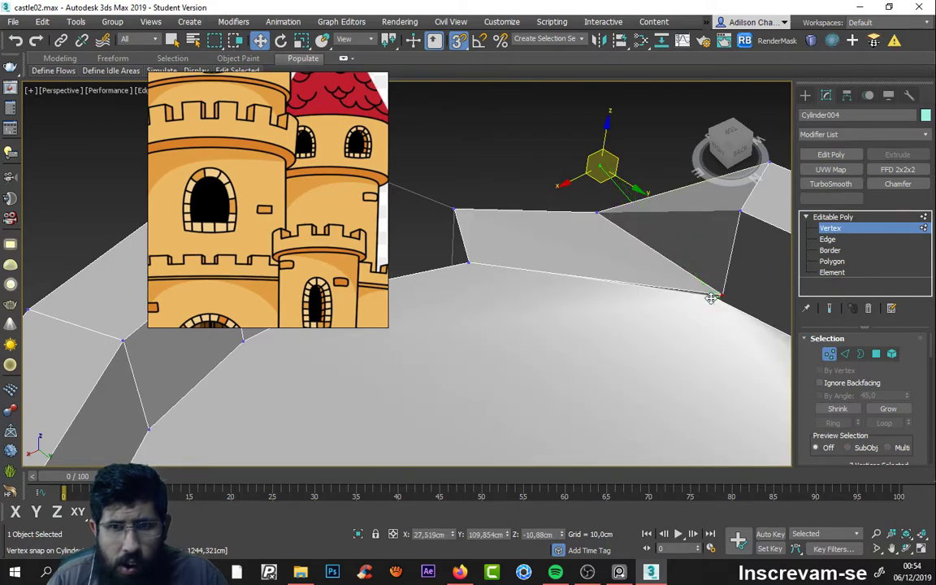
alt+middle_drag(711, 298, 641, 282)
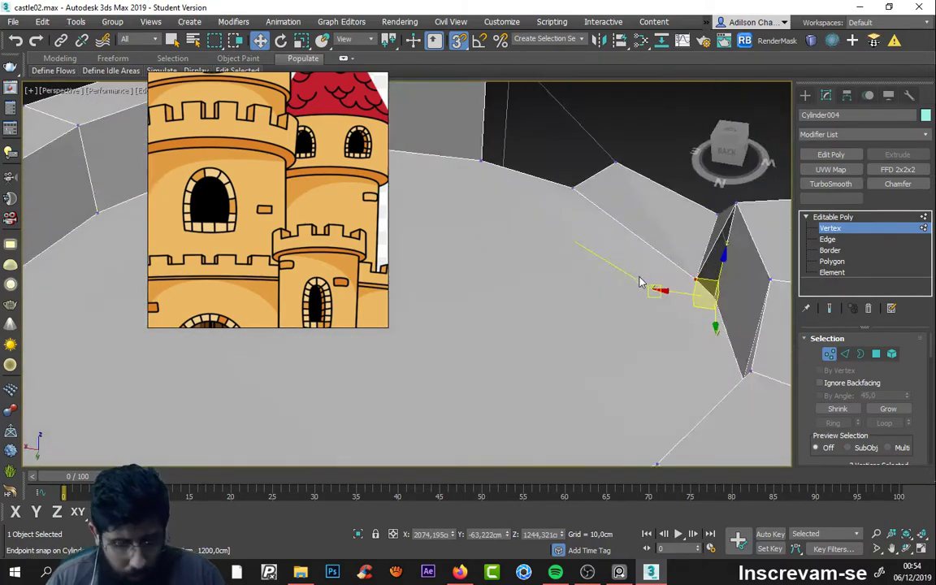
Step: Select the cylinders and delete the extra white cylinder
scroll(640, 282, down, 5)
scroll(618, 309, down, 2)
scroll(614, 323, down, 2)
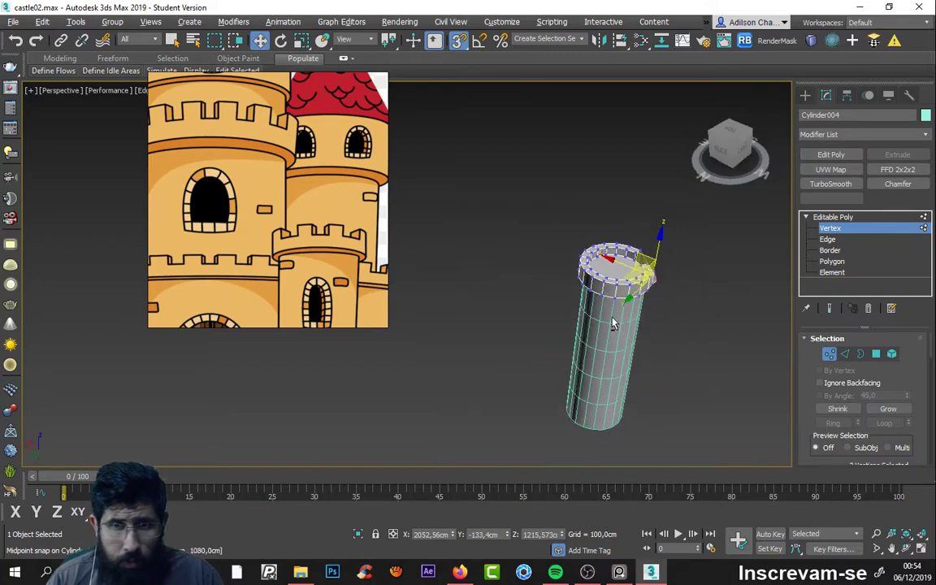
scroll(614, 324, down, 3)
alt+middle_drag(614, 323, 617, 310)
scroll(617, 310, up, 2)
click(807, 100)
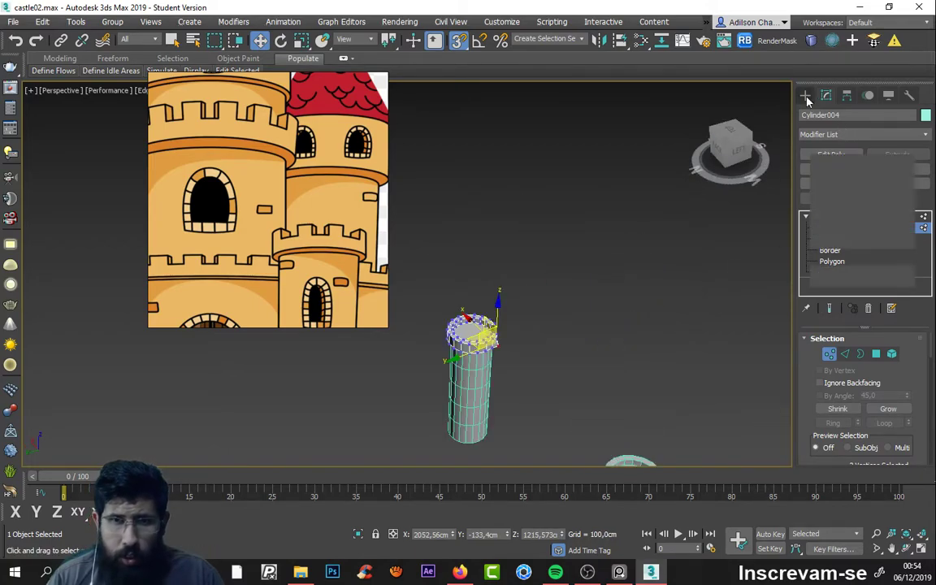
scroll(613, 250, down, 3)
click(537, 208)
drag(603, 374, 603, 374)
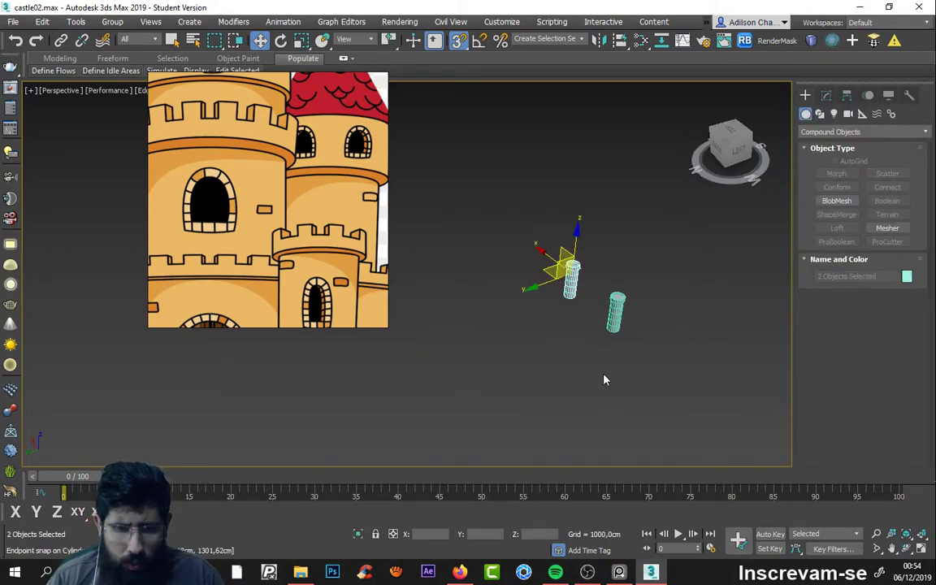
key(Delete)
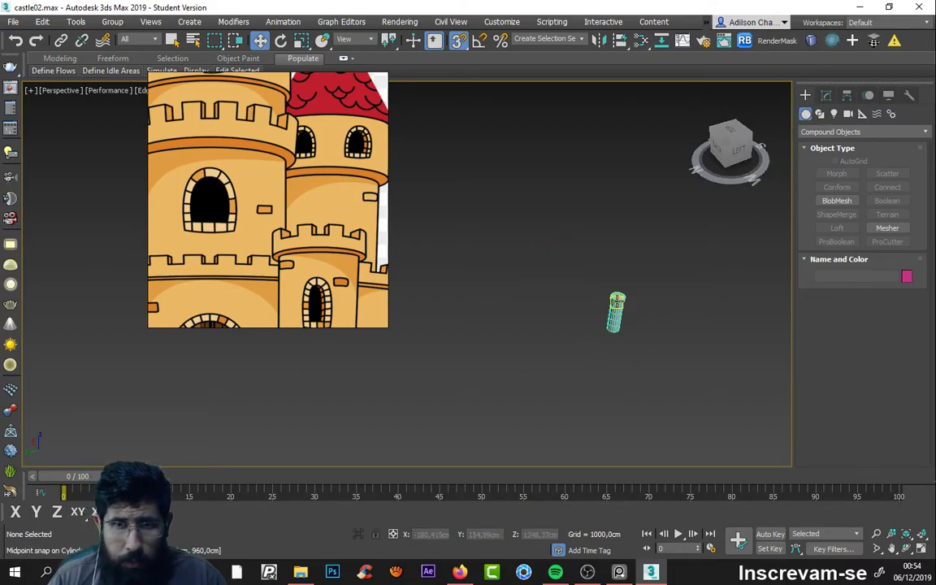
Step: Select the remaining tower, Cylinder002
scroll(659, 303, up, 5)
click(506, 313)
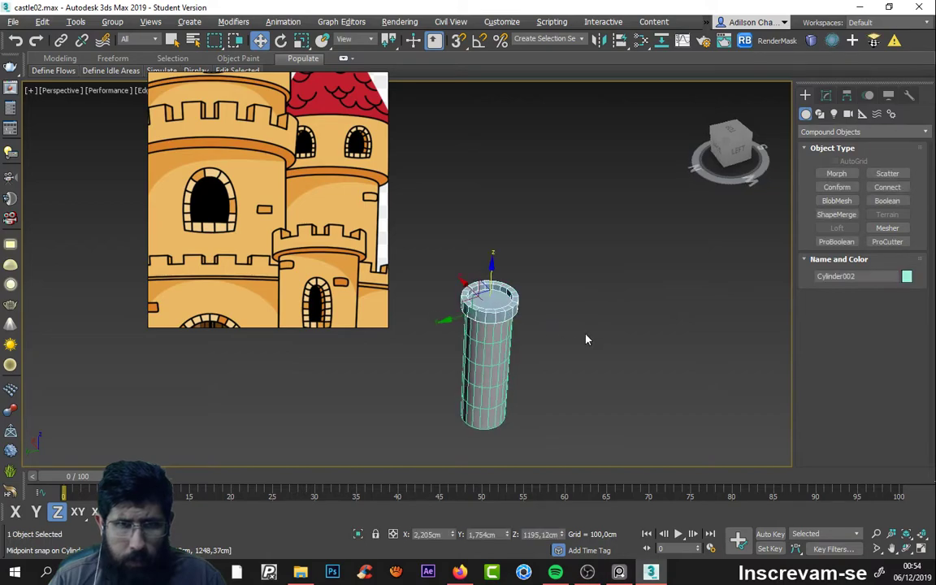
scroll(502, 328, up, 2)
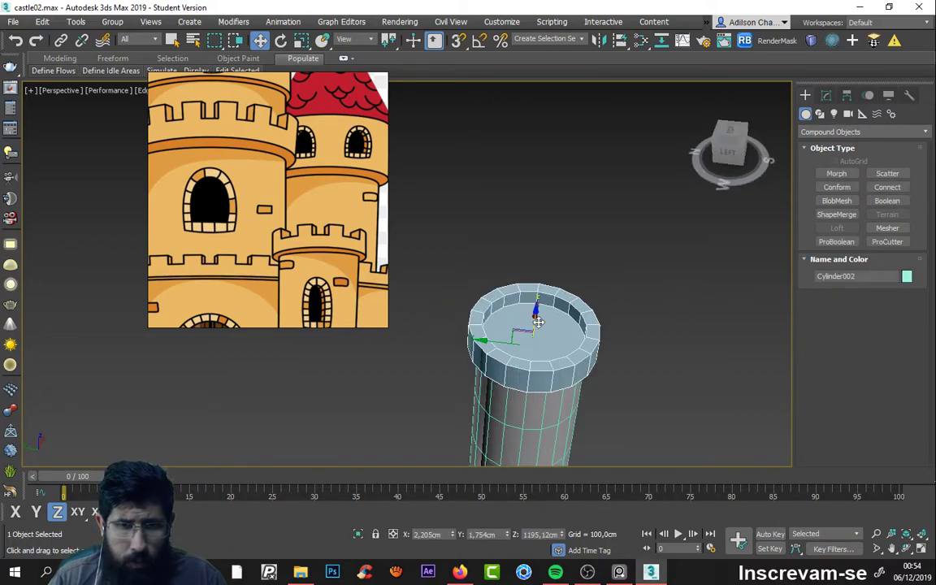
scroll(526, 307, up, 2)
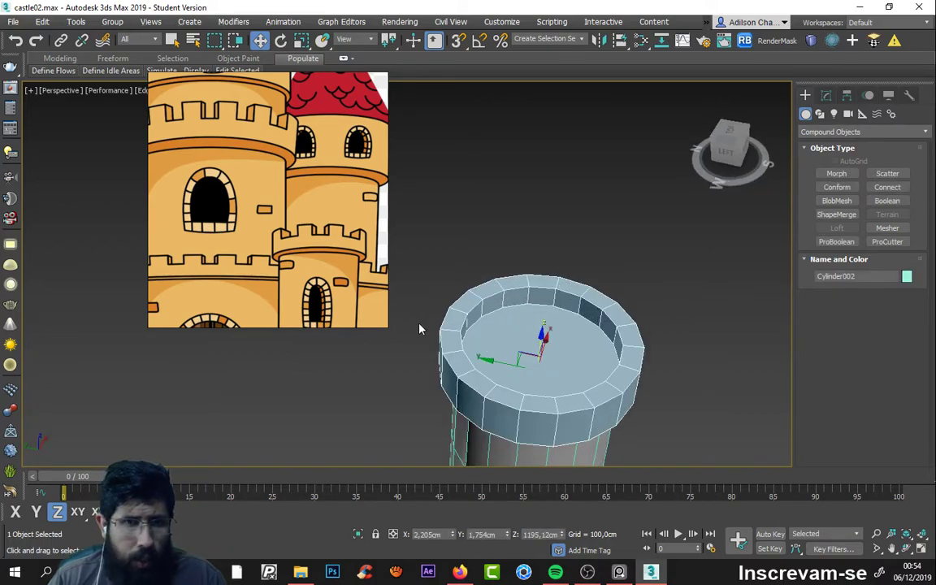
Step: In Polygon mode, select several faces on the tower's top rim
click(826, 95)
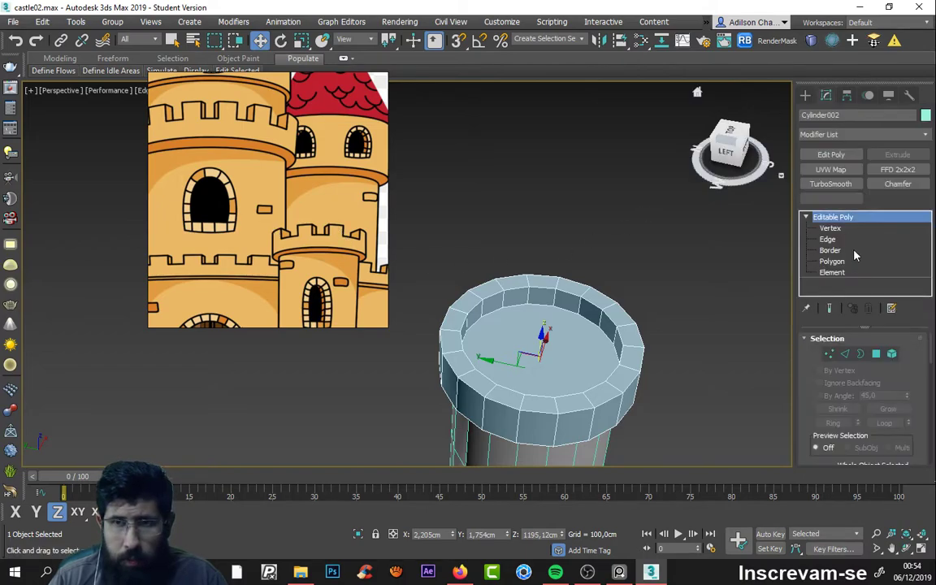
click(844, 262)
click(630, 345)
click(570, 403)
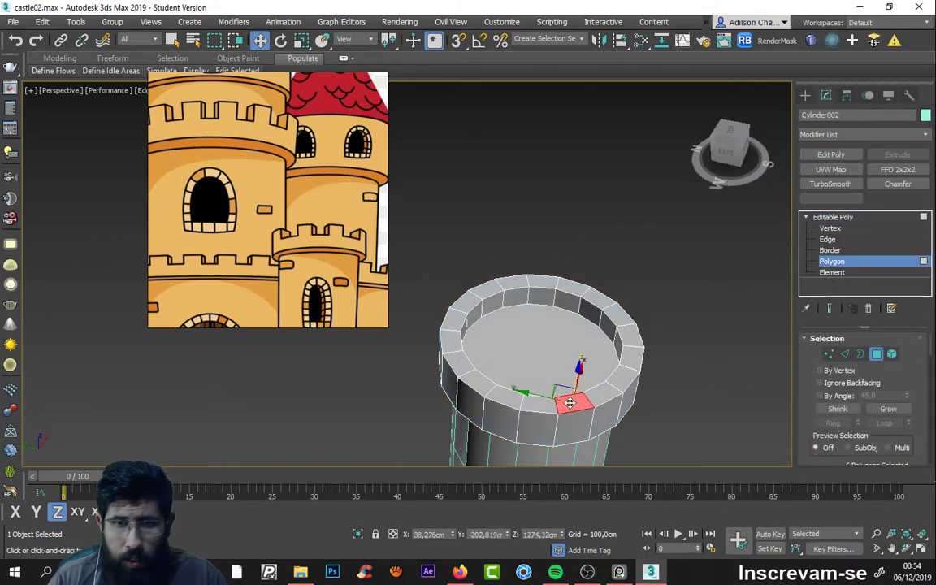
alt+middle_drag(644, 401, 606, 395)
ctrl+click(644, 403)
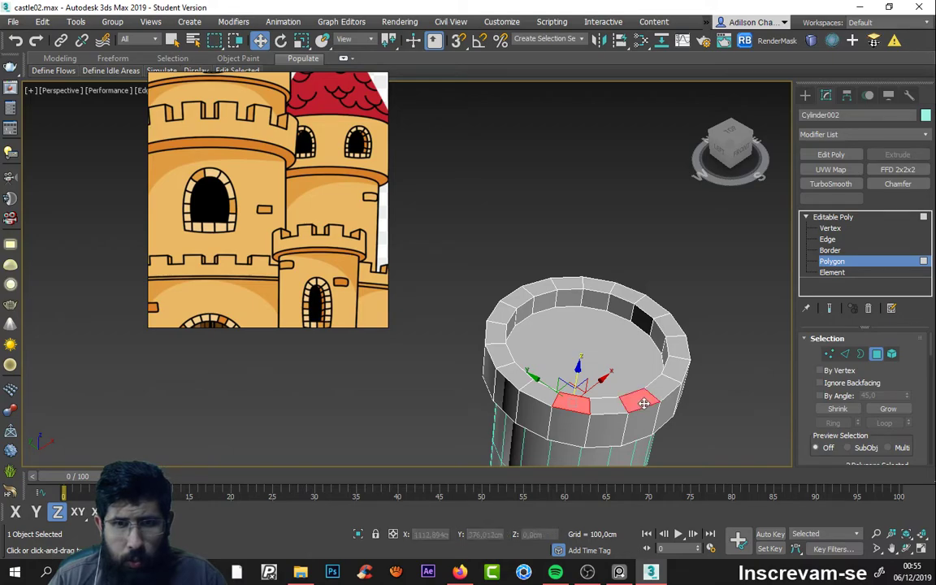
click(669, 392)
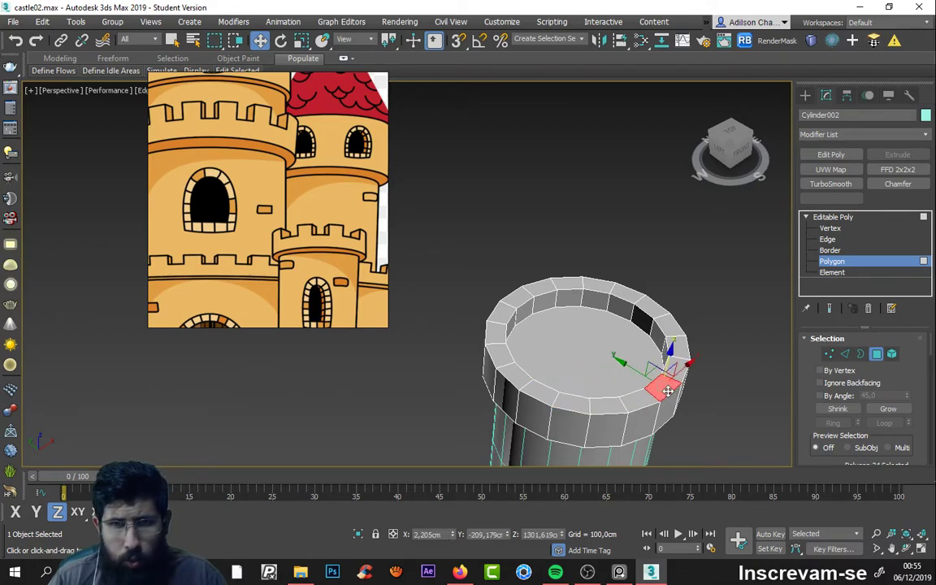
ctrl+click(570, 403)
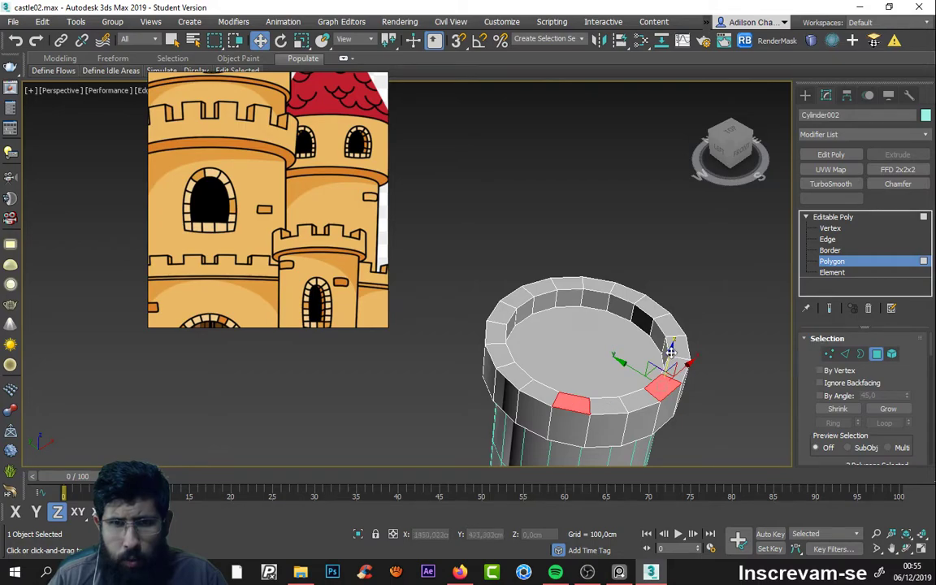
ctrl+click(599, 282)
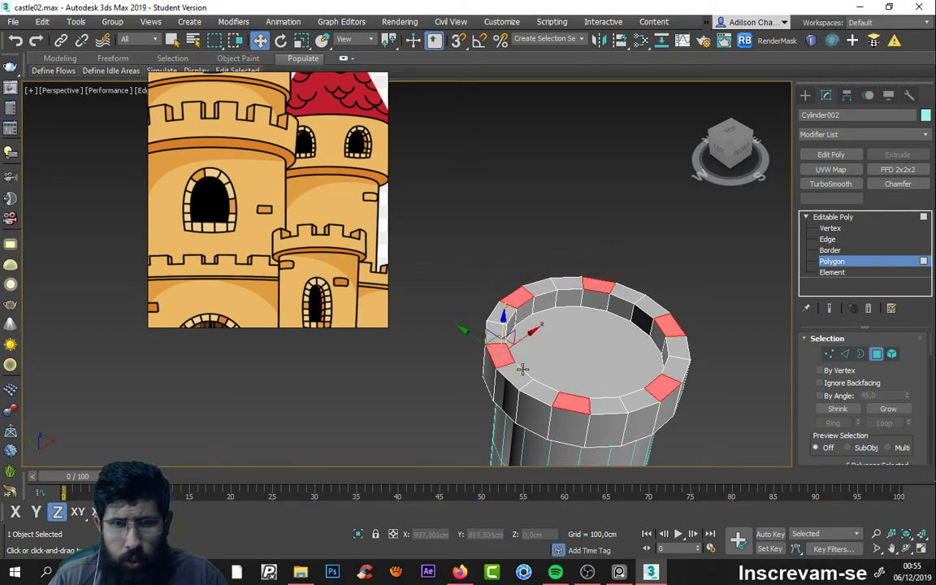
alt+middle_drag(620, 381, 683, 341)
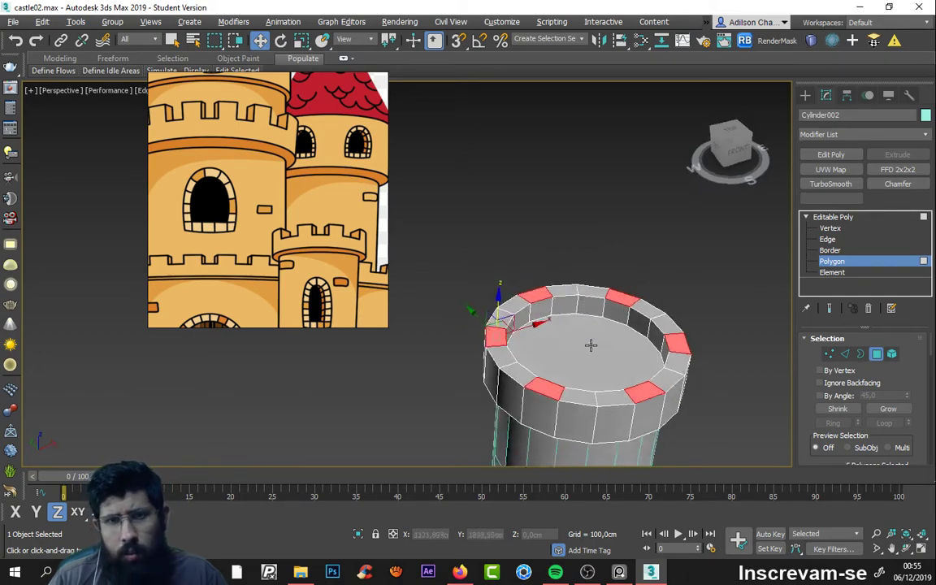
alt+middle_drag(694, 322, 699, 382)
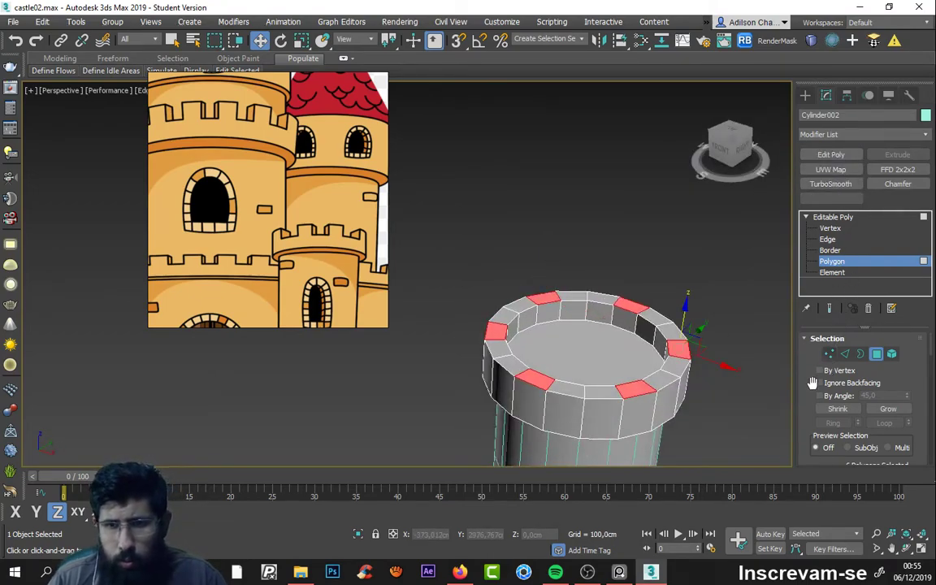
scroll(813, 374, down, 3)
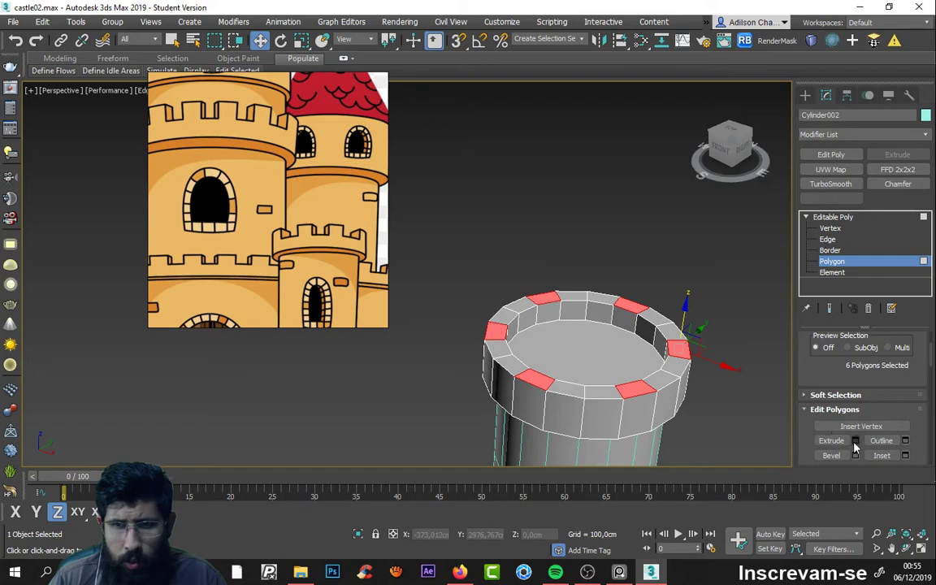
Step: Trial-extrude the selected rim faces upward, adjusting the height
click(855, 441)
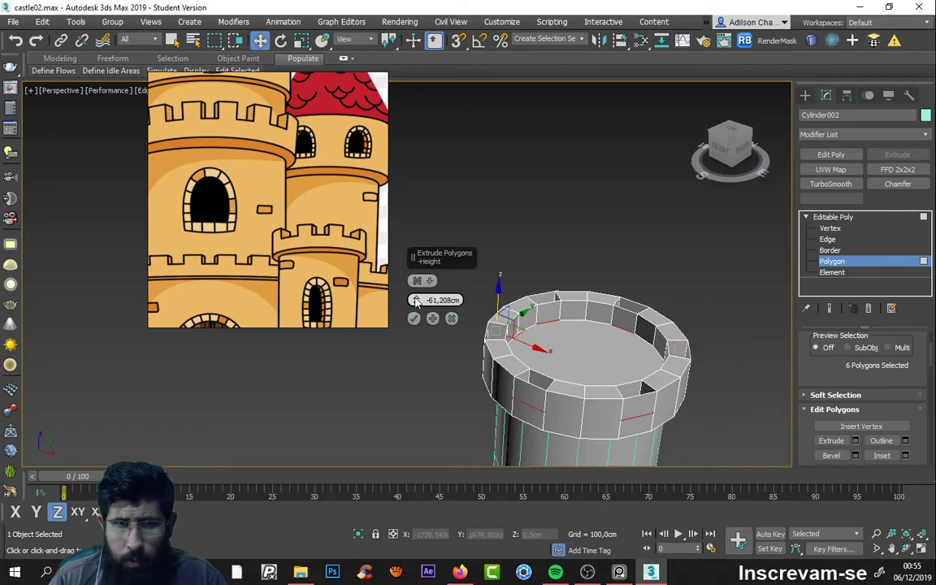
drag(416, 302, 417, 294)
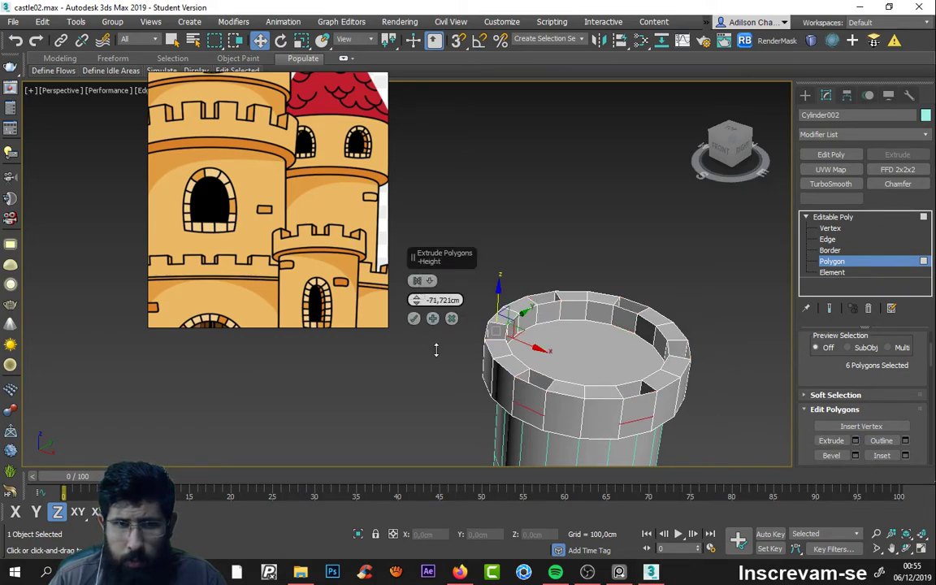
drag(440, 231, 423, 303)
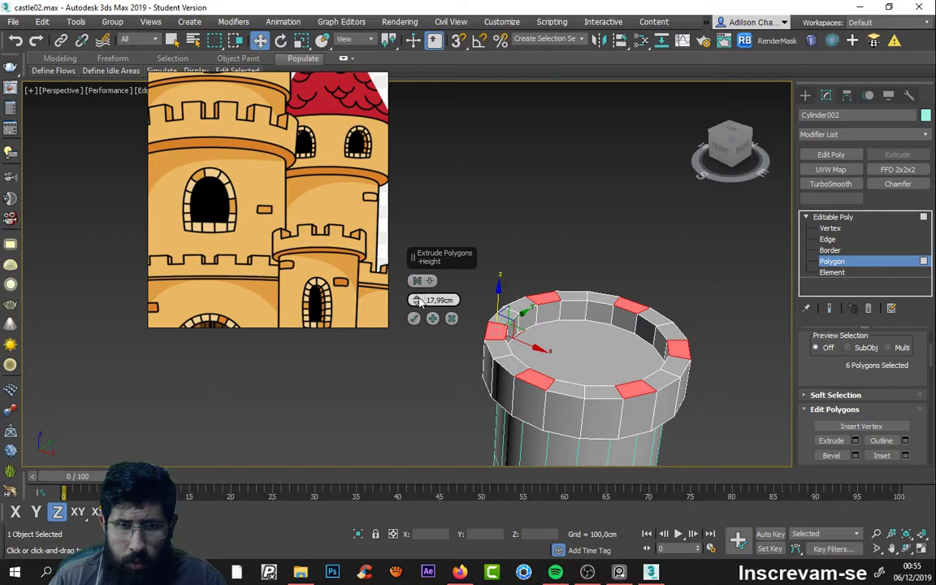
mouse_move(418, 305)
mouse_down()
mouse_move(420, 257)
mouse_move(452, 299)
mouse_up()
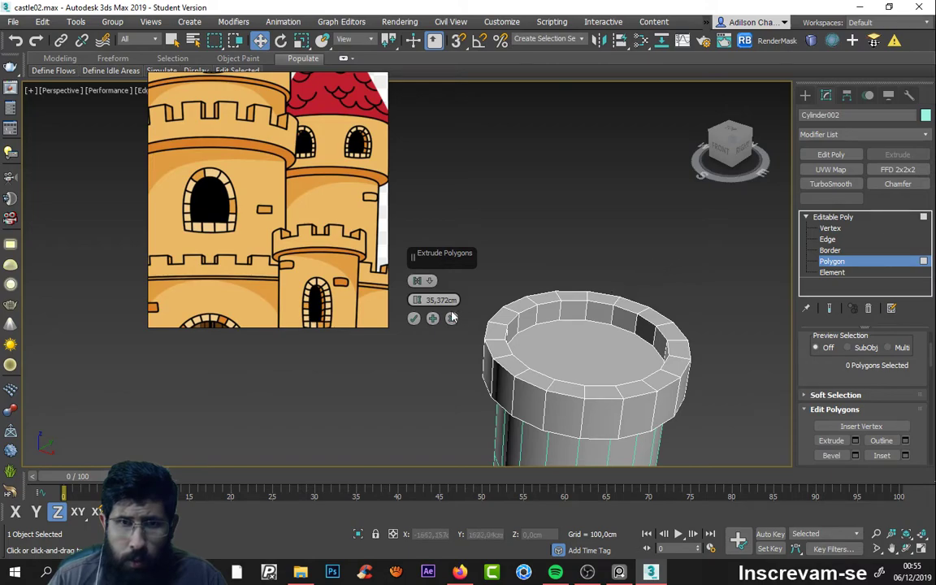
drag(420, 304, 416, 281)
Step: Cancel the trial extrusion and select six alternating faces on the top rim
click(451, 320)
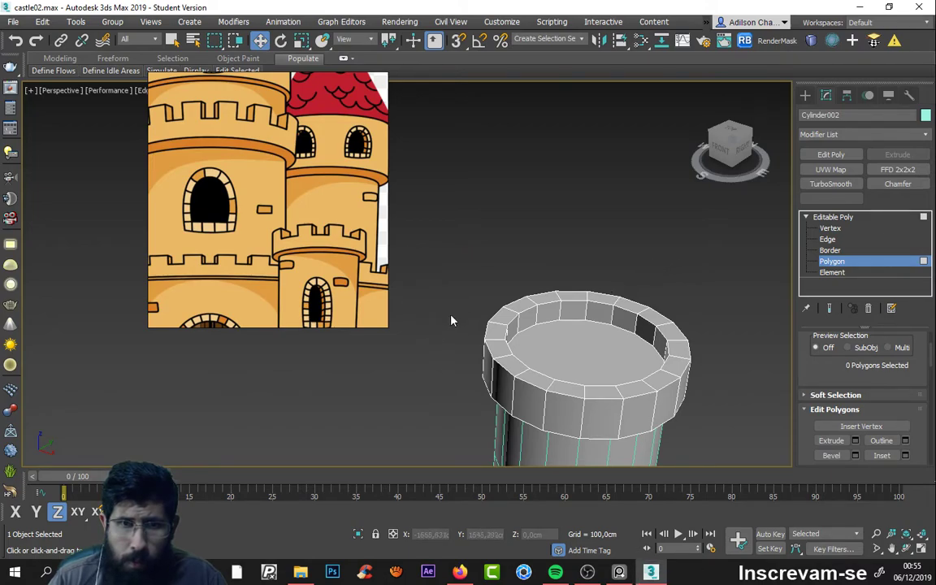
click(656, 318)
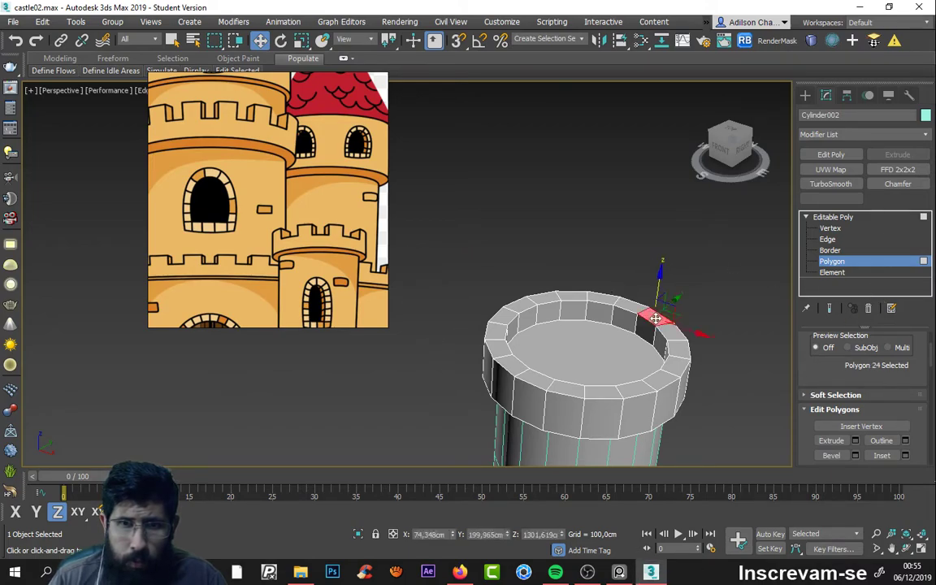
ctrl+click(676, 362)
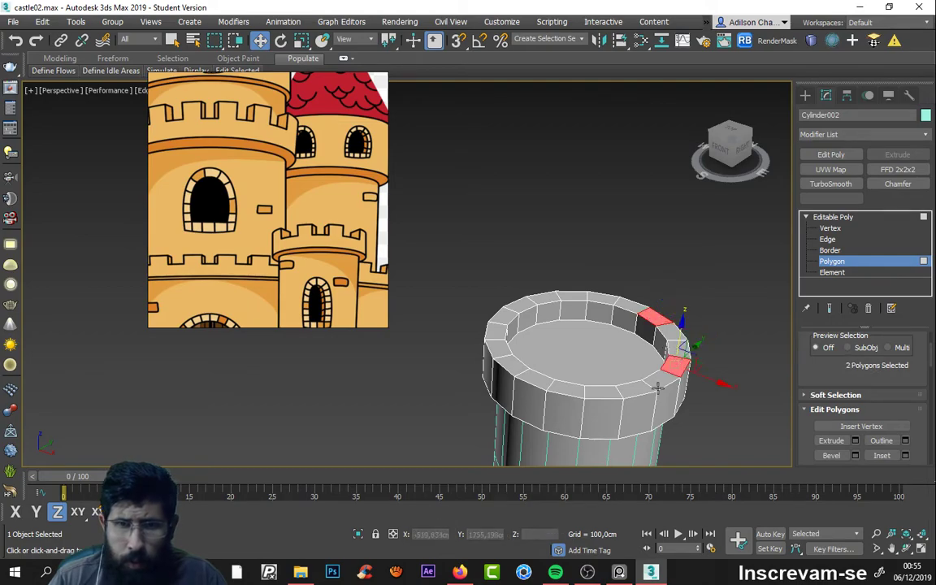
ctrl+click(592, 401)
ctrl+click(599, 393)
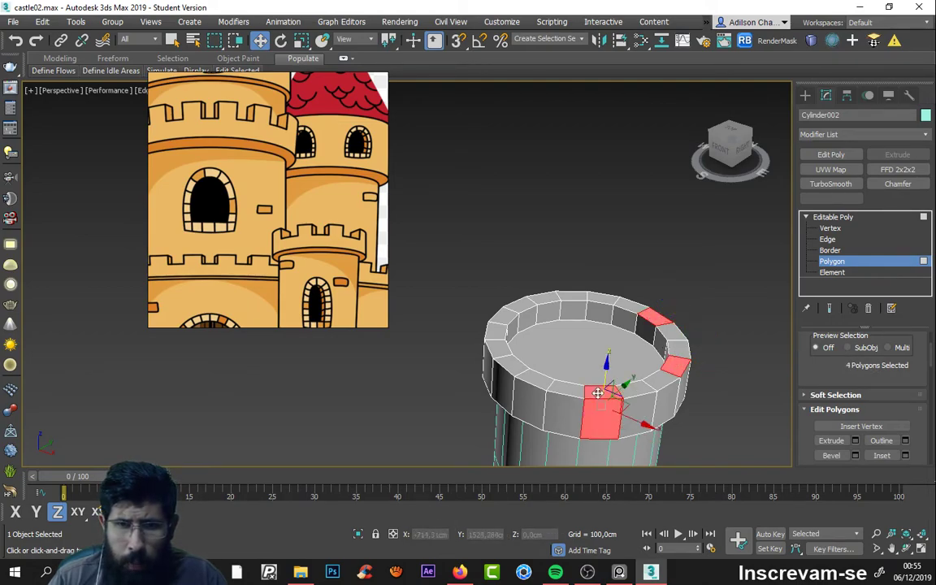
alt+click(602, 411)
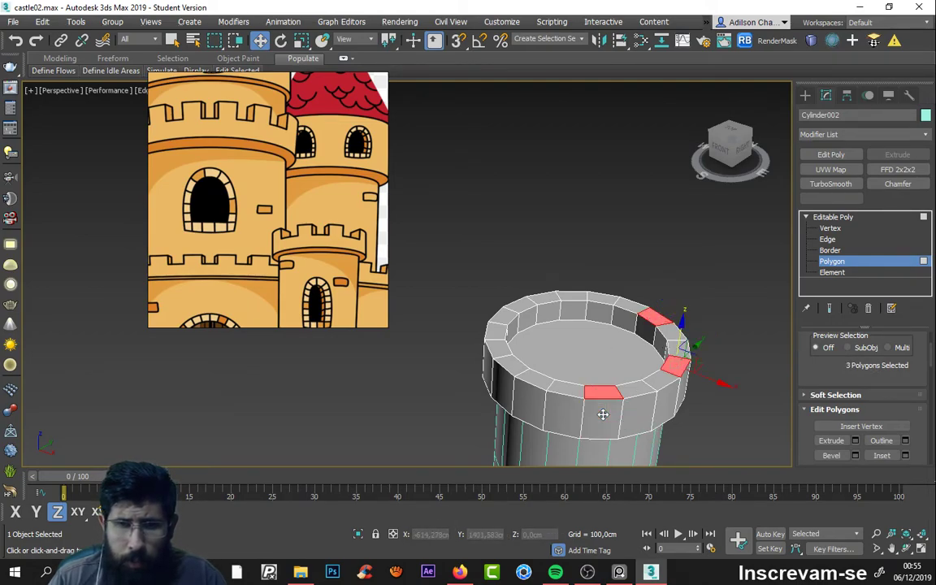
ctrl+click(516, 369)
ctrl+click(505, 315)
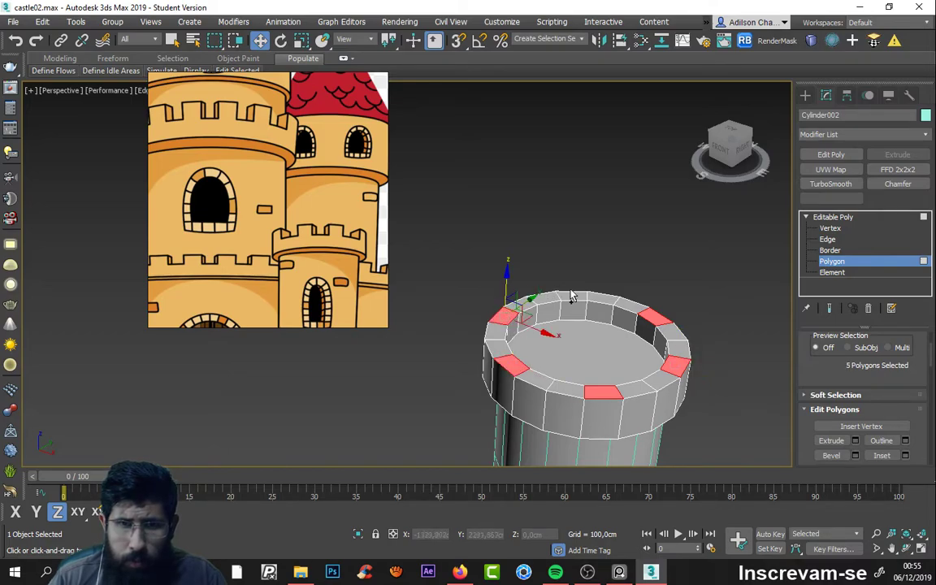
ctrl+click(574, 292)
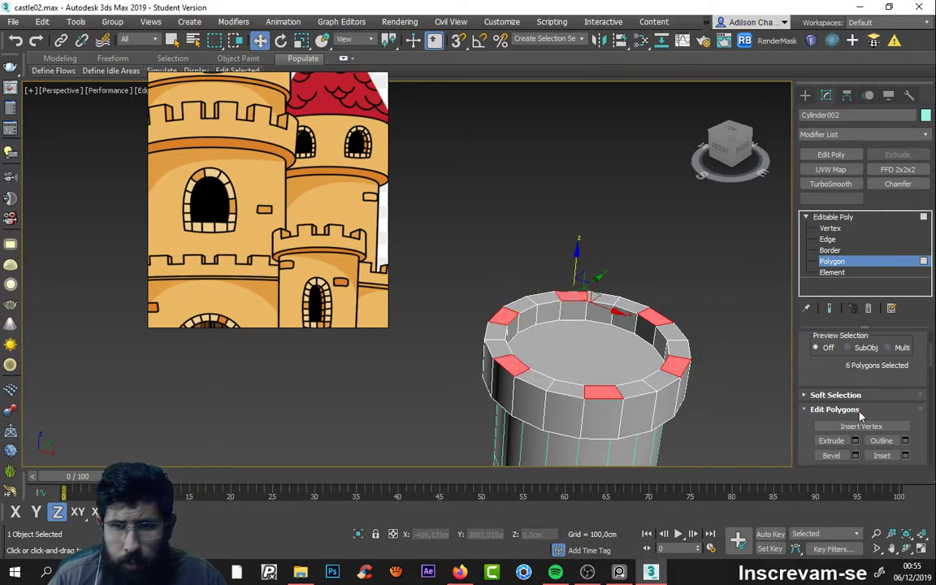
Step: Extrude the six rim faces, trying heights of 50 cm, then 100 cm
click(856, 442)
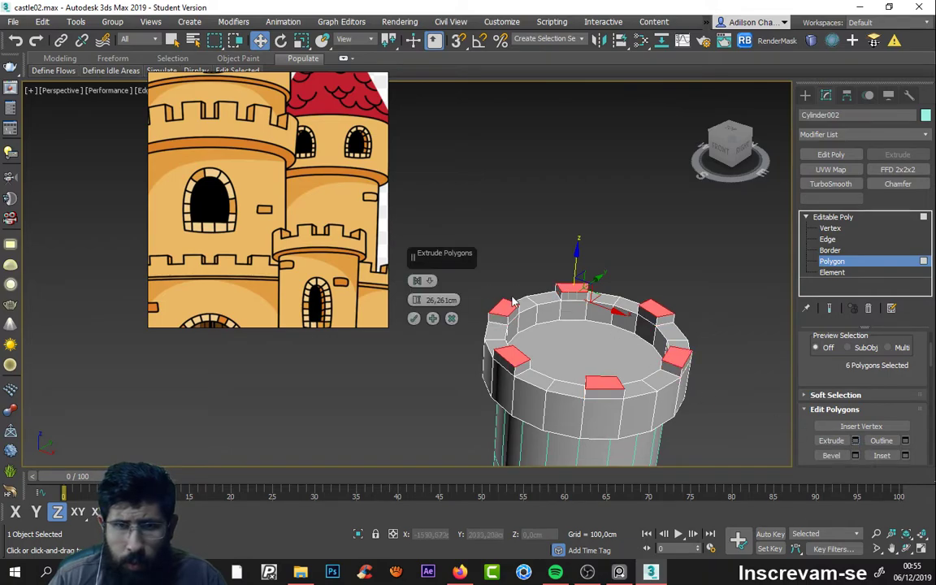
drag(448, 321, 451, 301)
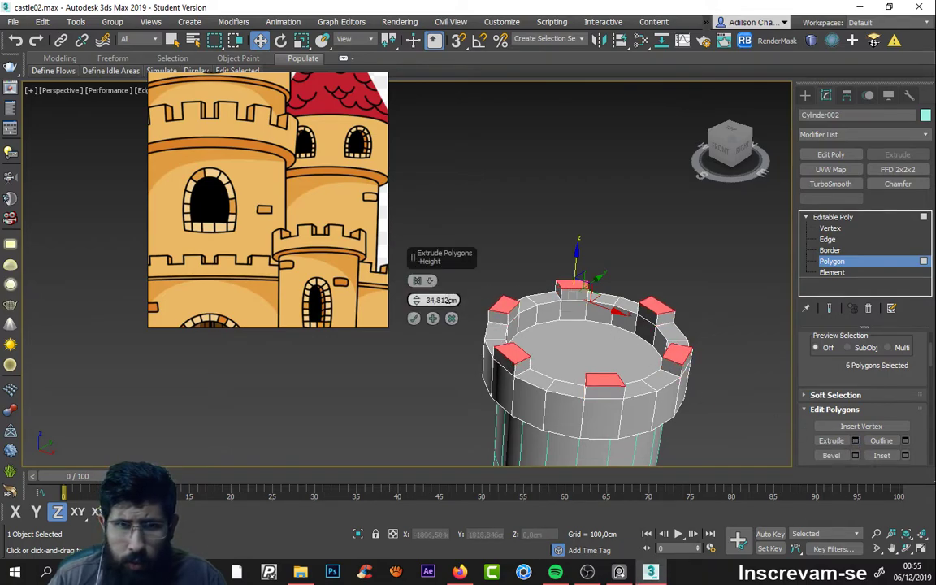
double_click(439, 300)
text(50)
key(Return)
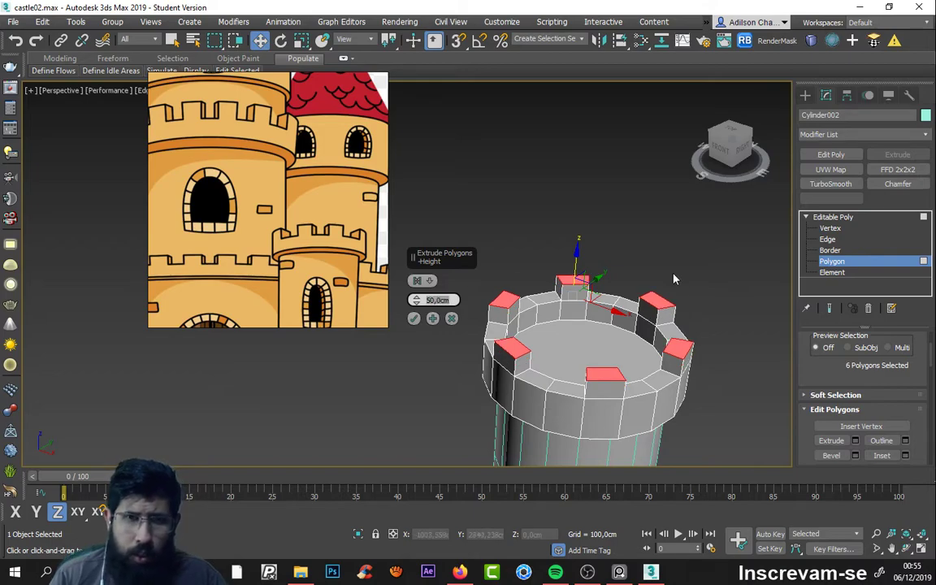
mouse_move(674, 278)
alt+middle_down()
mouse_move(528, 271)
mouse_move(517, 243)
mouse_move(514, 310)
alt+middle_up()
double_click(451, 300)
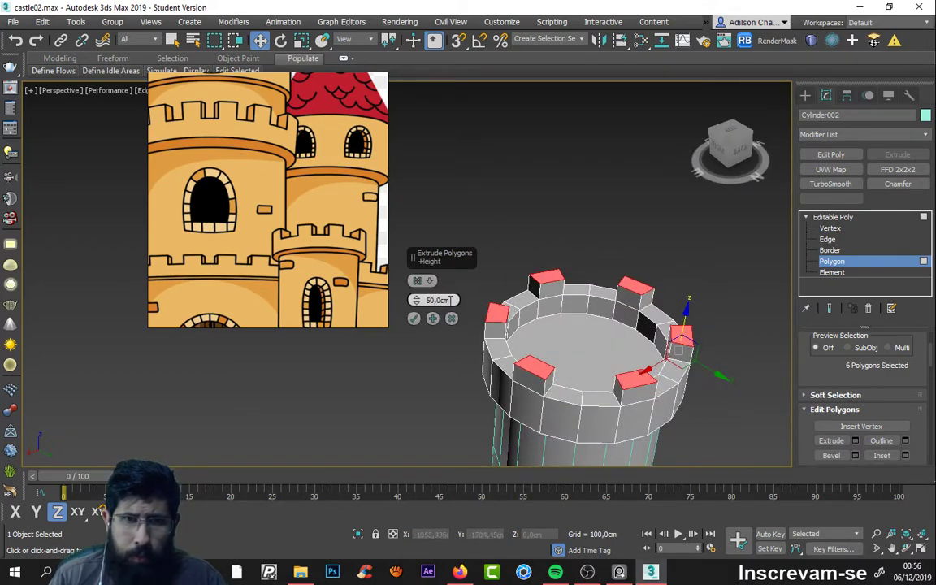
text(100)
key(Return)
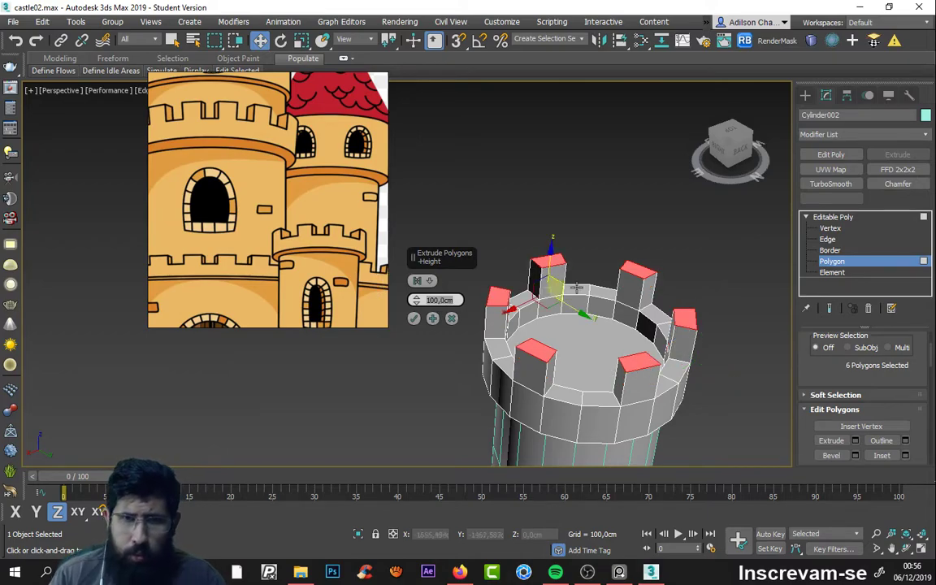
Step: Set the extrusion height to 60 cm and confirm it
mouse_move(569, 309)
alt+middle_down()
mouse_move(602, 268)
mouse_move(617, 328)
mouse_move(480, 306)
alt+middle_up()
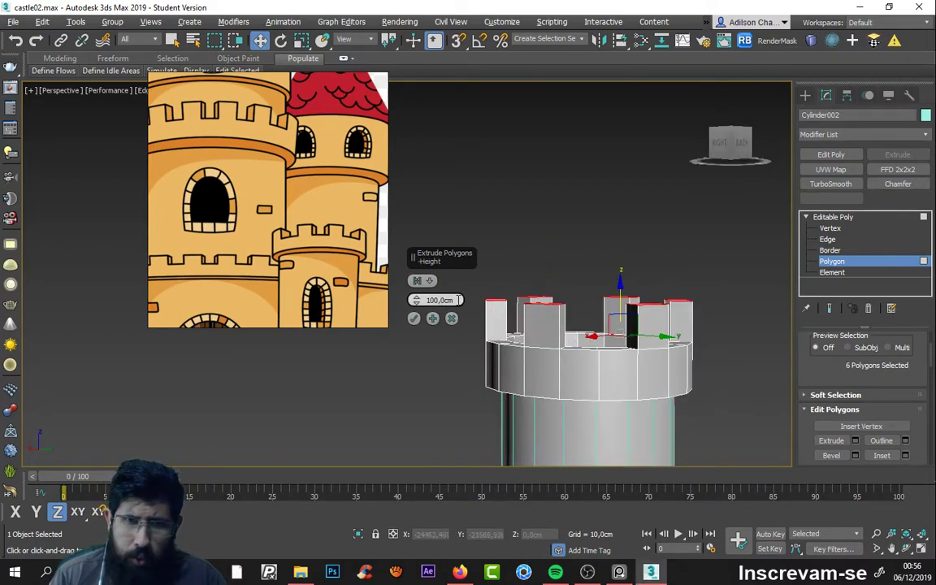
text(60)
key(Return)
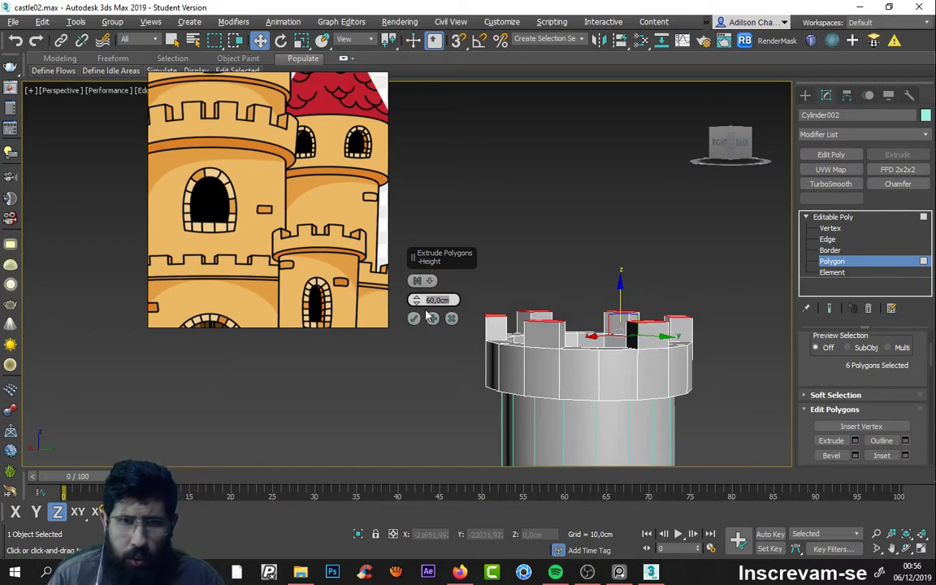
click(415, 318)
scroll(623, 359, down, 5)
Step: Inspect the battlements and select the crenellated tower Cylinder002
click(805, 95)
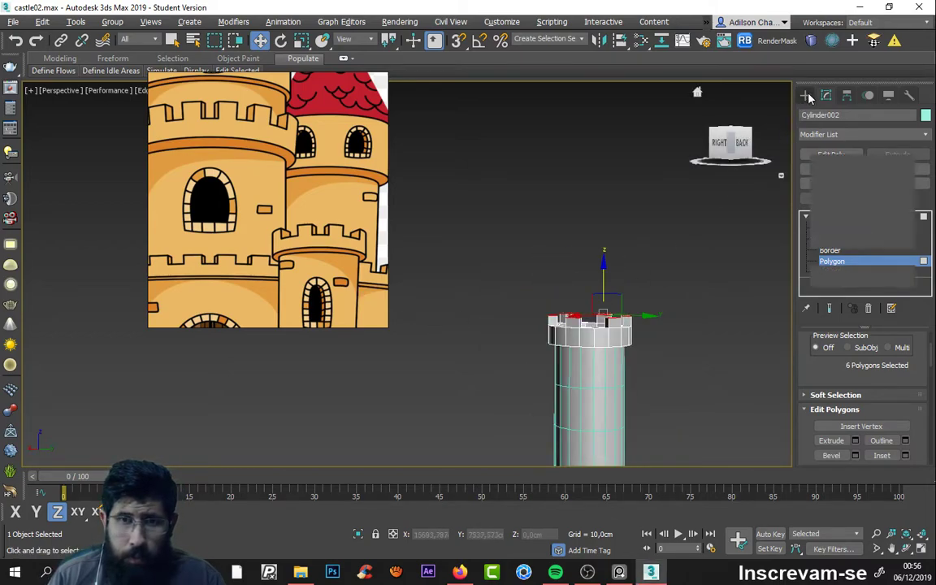
alt+middle_drag(624, 358, 601, 397)
scroll(700, 337, up, 4)
click(692, 360)
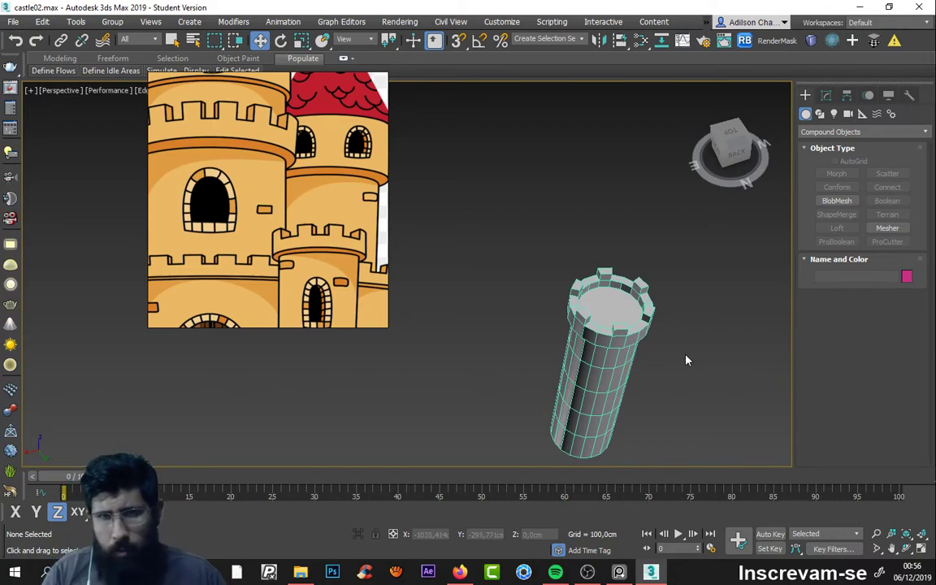
scroll(650, 305, up, 5)
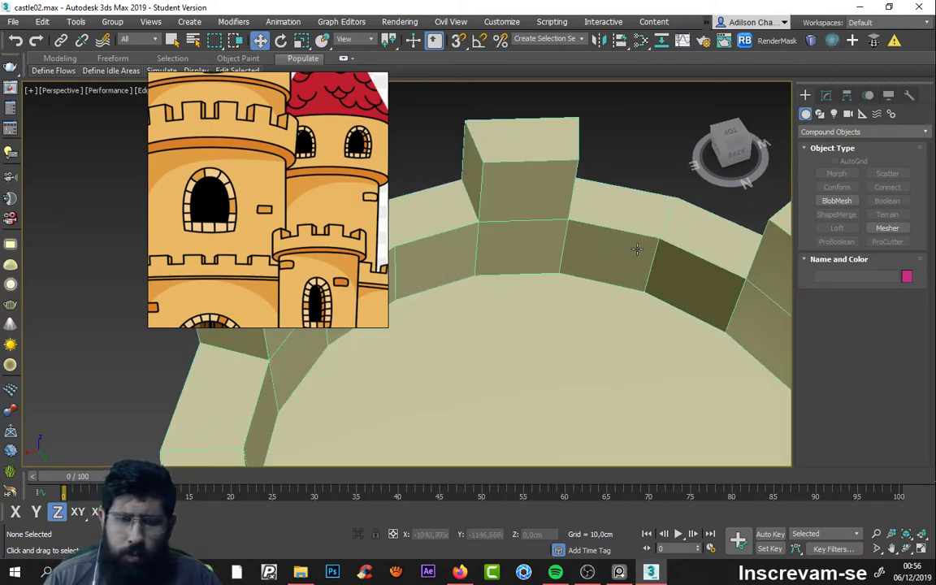
scroll(657, 300, down, 4)
mouse_move(619, 286)
alt+middle_down()
mouse_move(665, 280)
mouse_move(642, 295)
alt+middle_up()
click(620, 286)
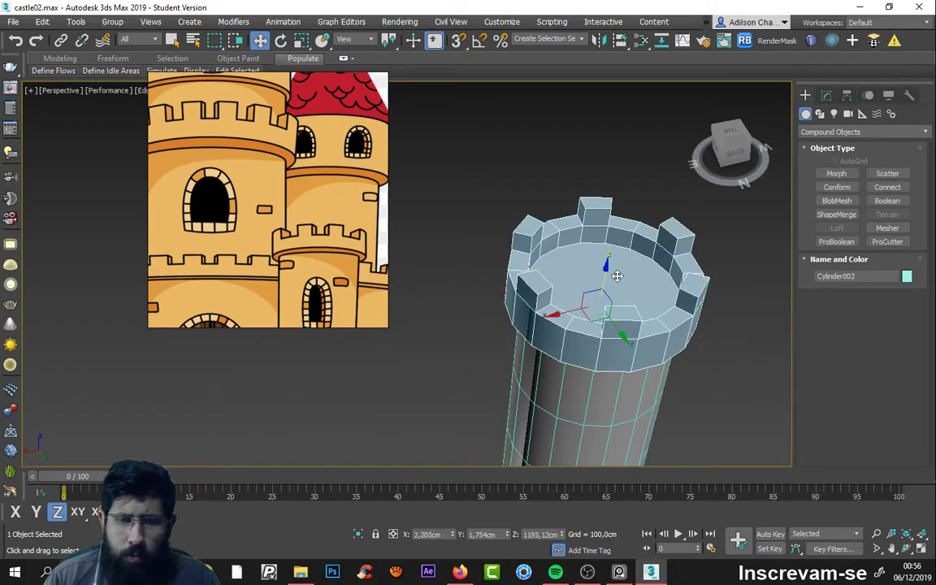
click(761, 253)
click(595, 274)
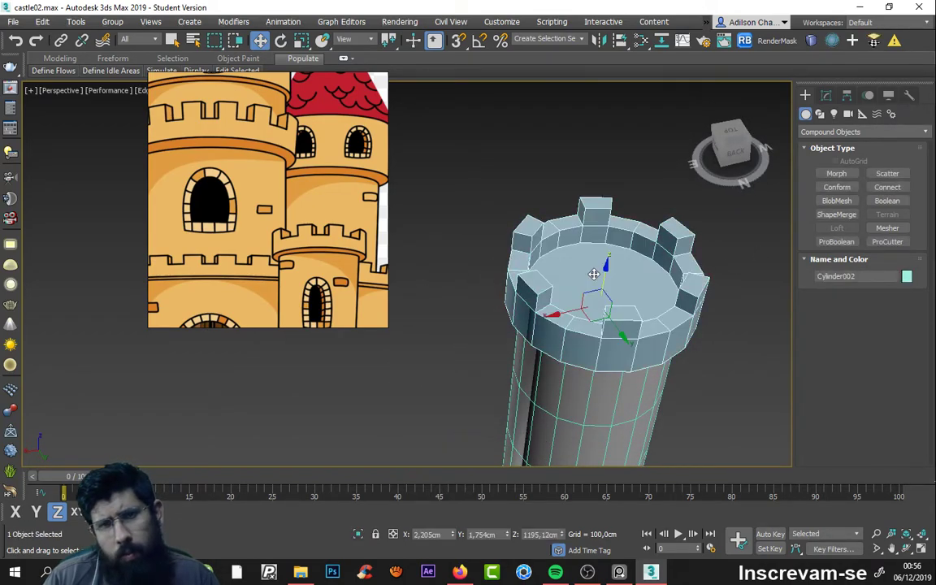
scroll(595, 274, down, 2)
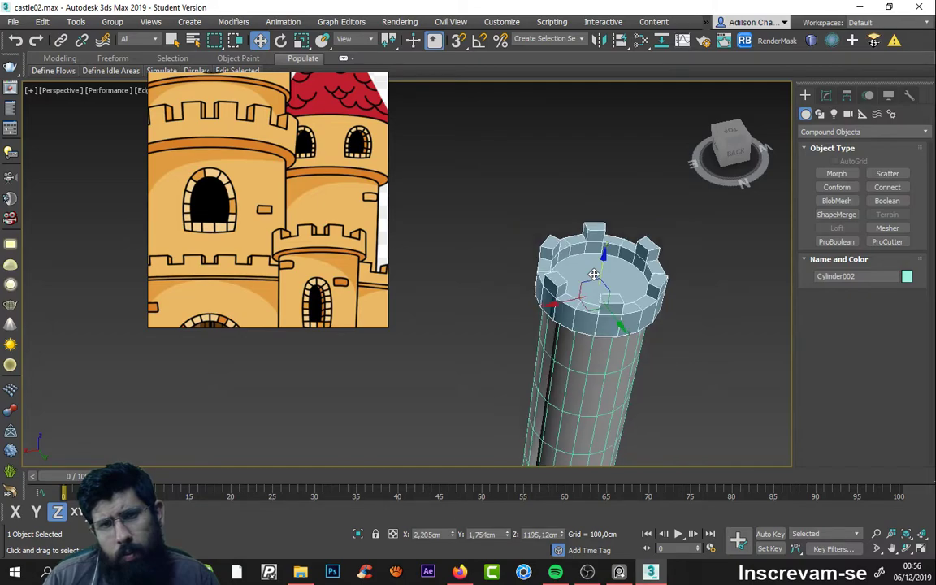
scroll(597, 277, up, 3)
mouse_move(651, 248)
alt+middle_down()
mouse_move(584, 242)
mouse_move(612, 216)
mouse_move(651, 242)
mouse_move(630, 222)
mouse_move(564, 230)
alt+middle_up()
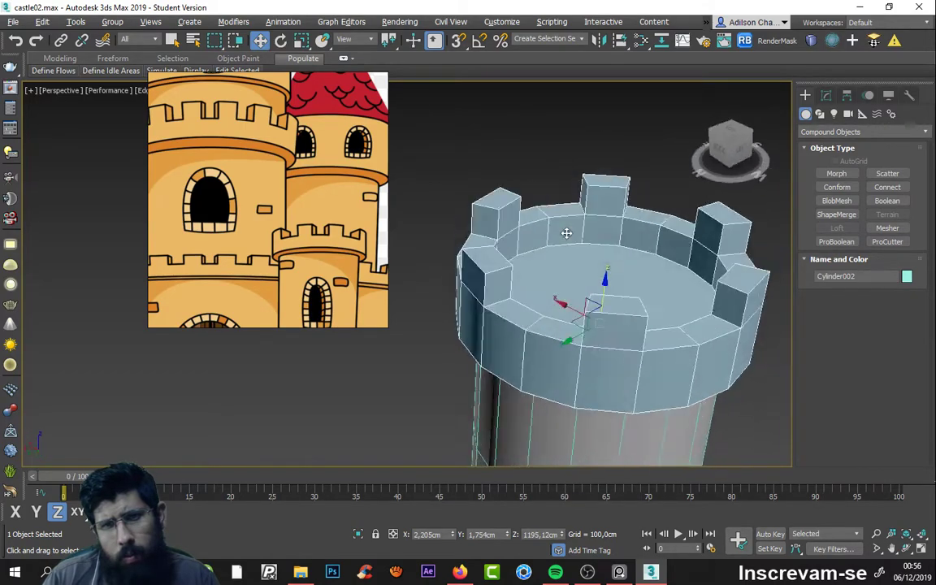
scroll(593, 313, down, 3)
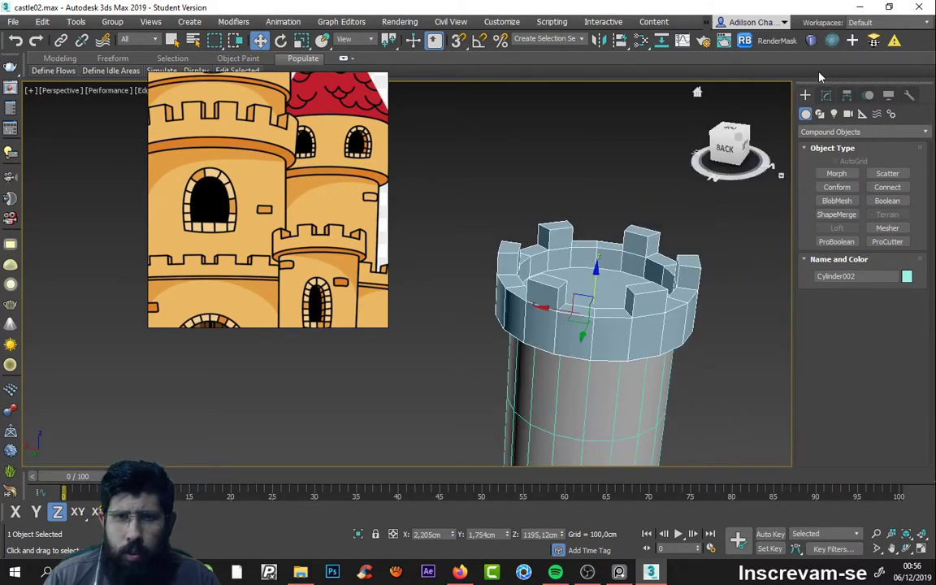
Step: Clone the tower by dragging a copy toward the upper right
click(826, 95)
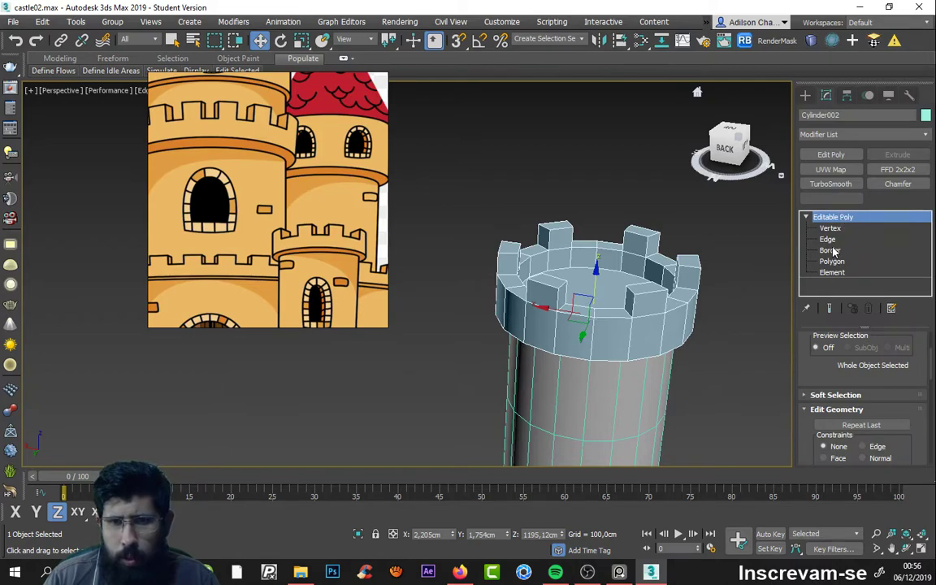
scroll(602, 293, down, 3)
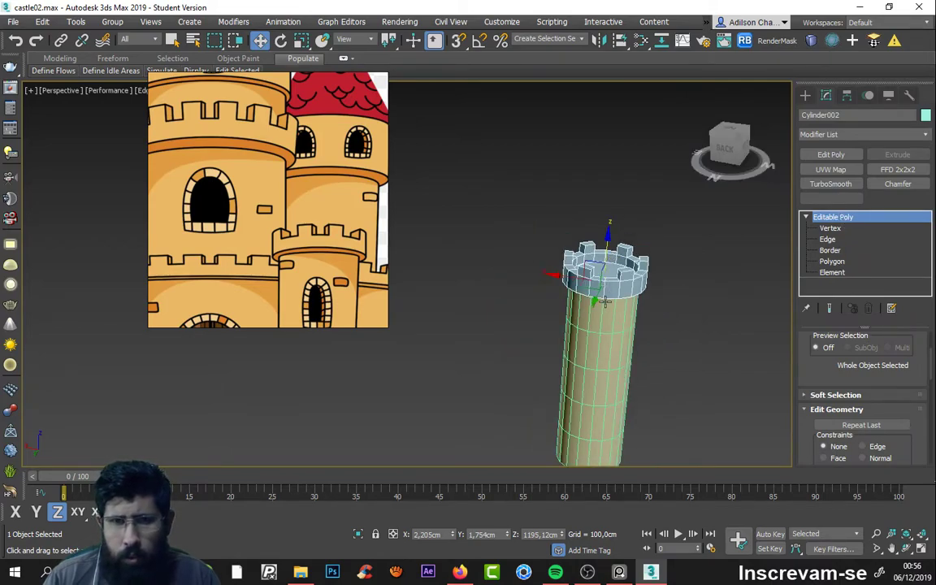
alt+middle_drag(593, 300, 602, 296)
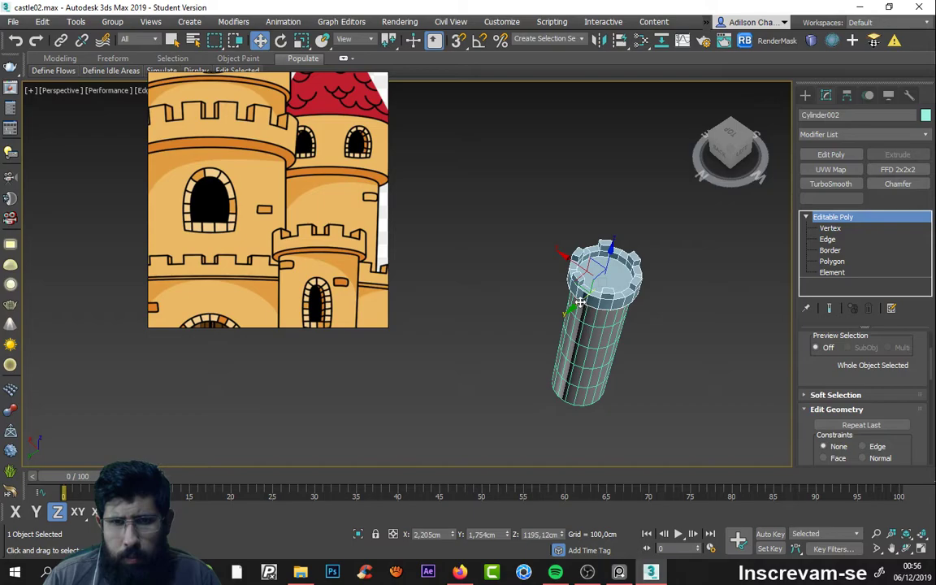
shift+drag(580, 301, 705, 192)
Step: Confirm copy Cylinder003, frame it, and pick one vertical wall edge in Edge mode
key(Return)
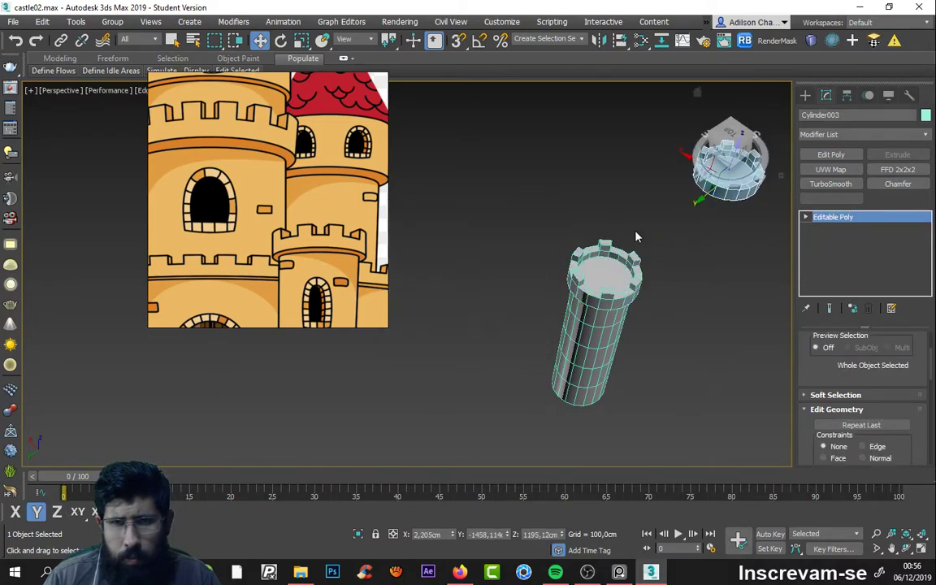
key(z)
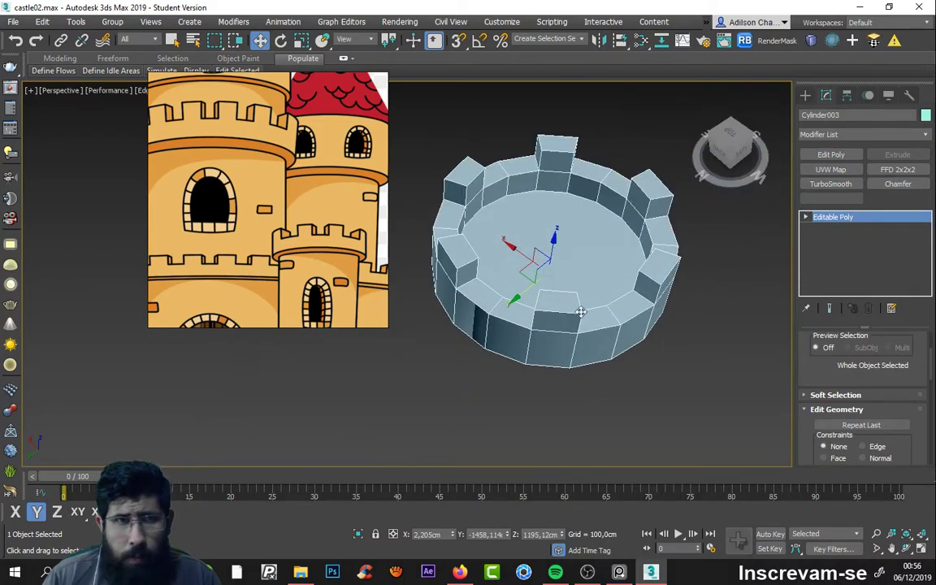
alt+middle_drag(581, 311, 582, 281)
click(807, 217)
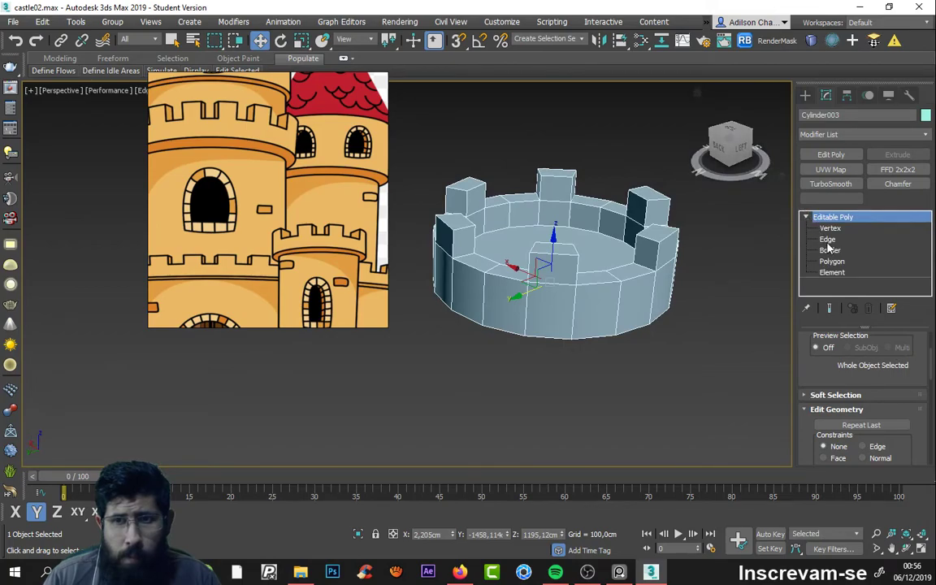
click(828, 240)
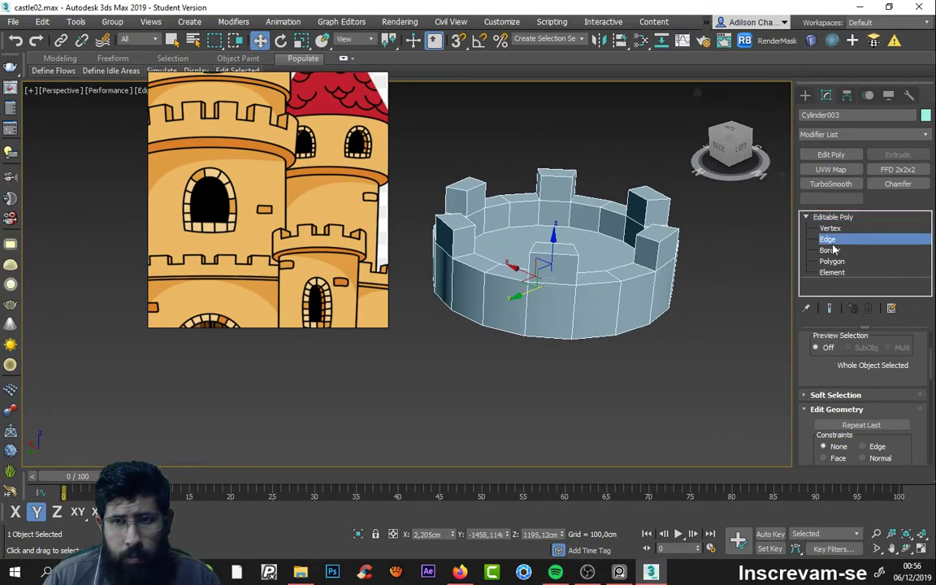
click(619, 302)
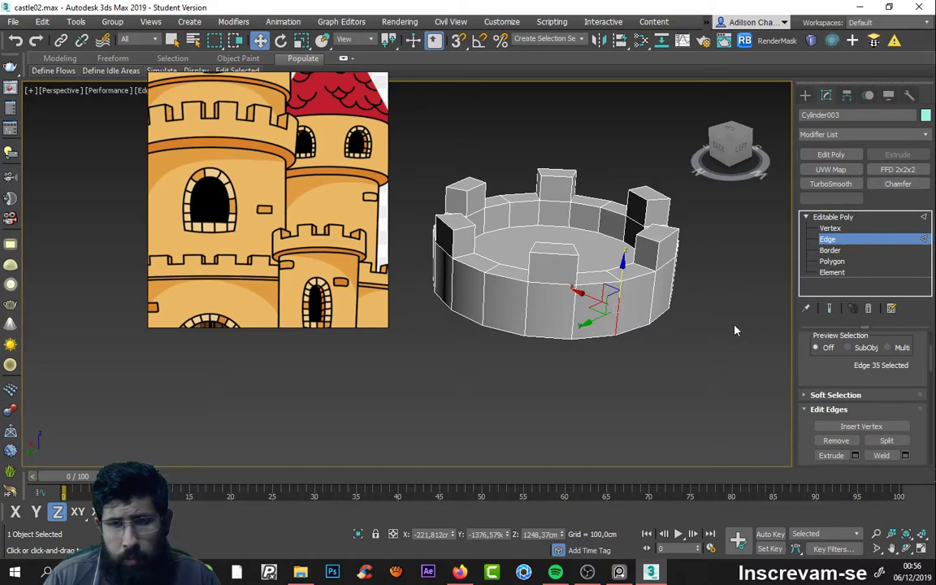
Step: Ring-select all 18 vertical edges around the wall
drag(826, 362, 818, 443)
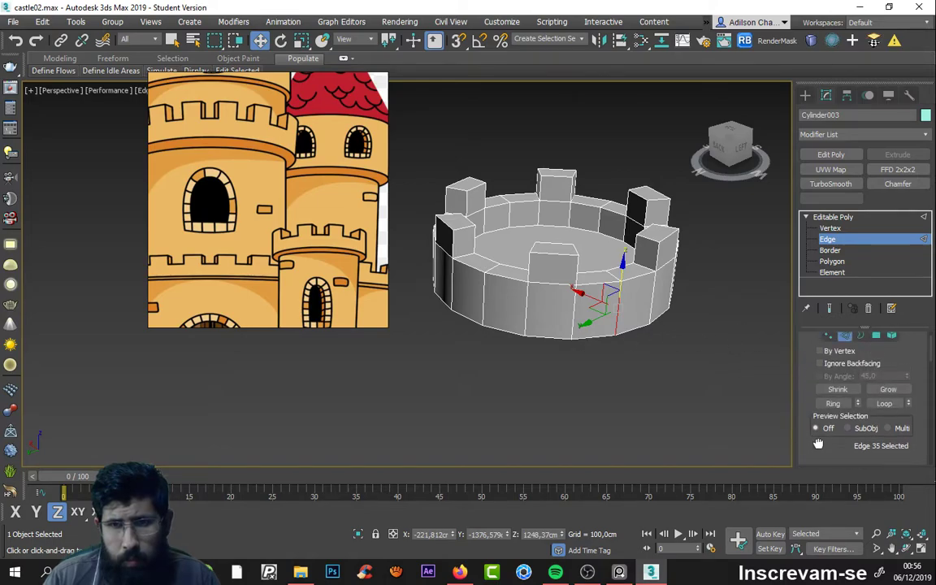
click(888, 390)
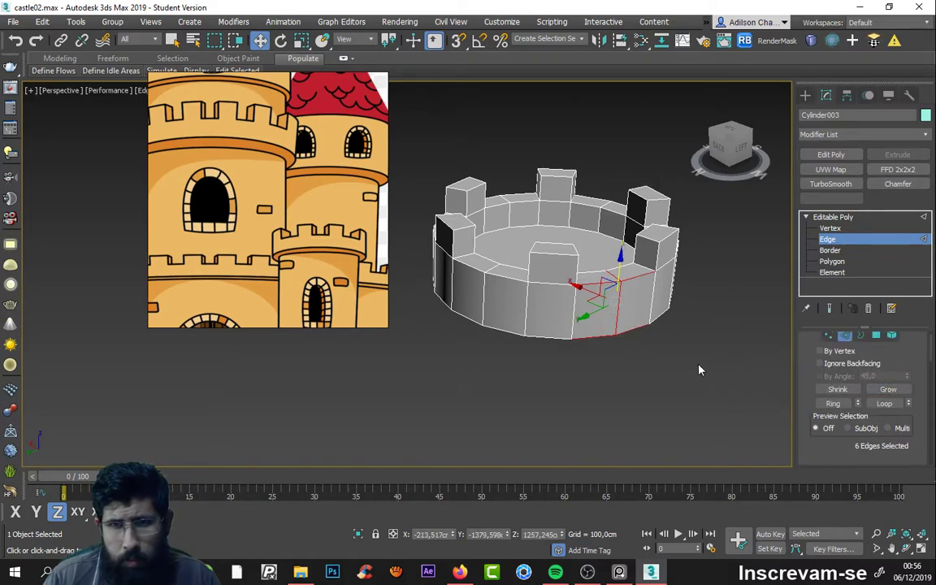
click(619, 313)
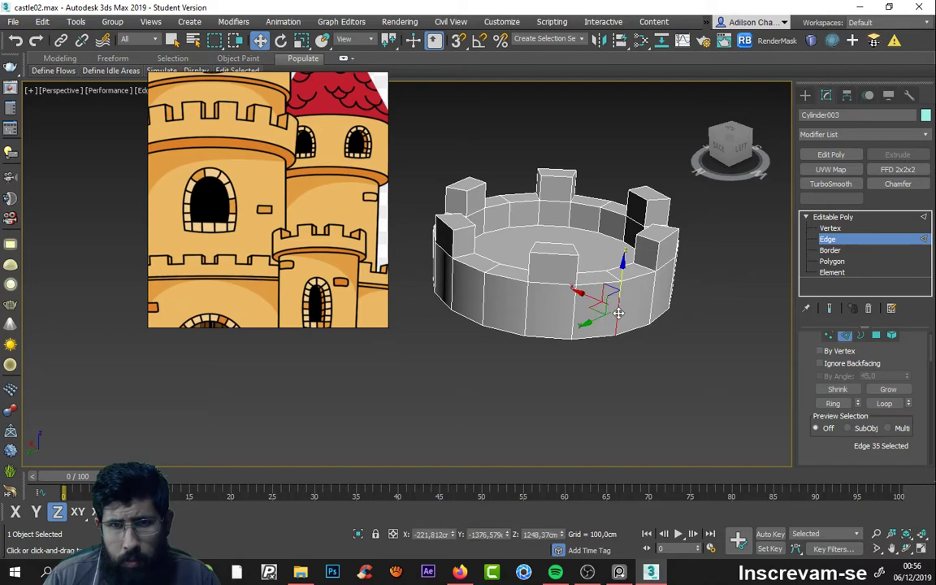
click(888, 404)
click(758, 391)
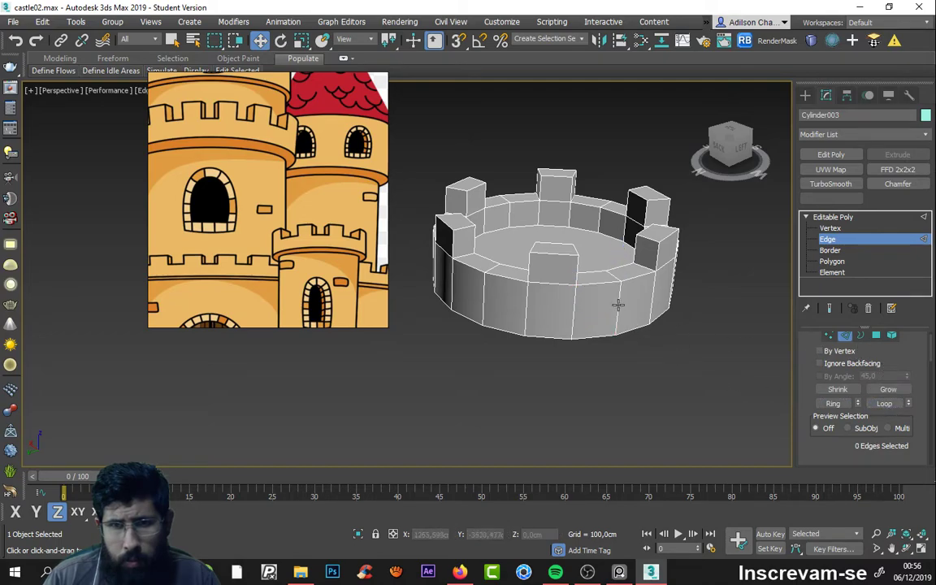
click(618, 305)
click(835, 404)
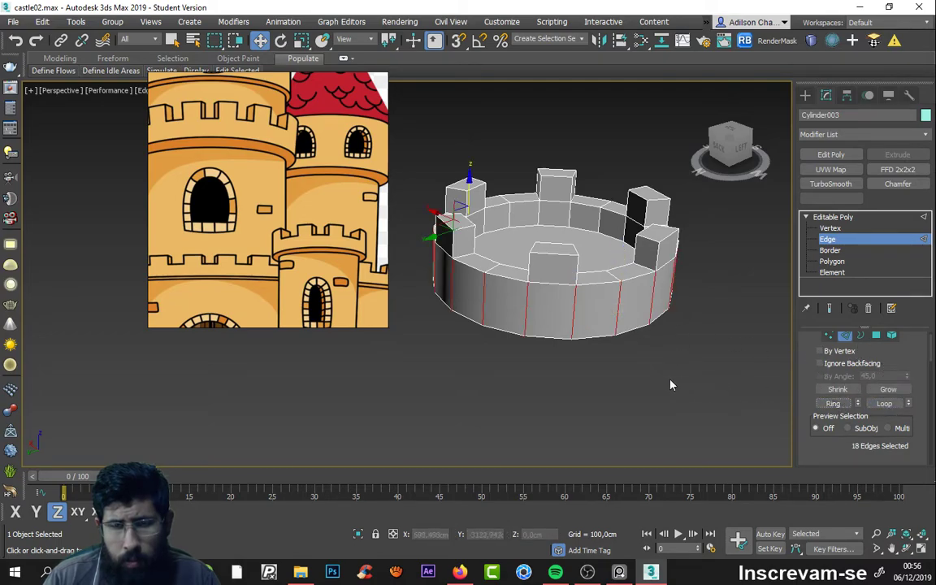
Step: Open Connect Edges settings to add 1 segment across the 18 edges
scroll(666, 375, down, 2)
scroll(664, 370, up, 5)
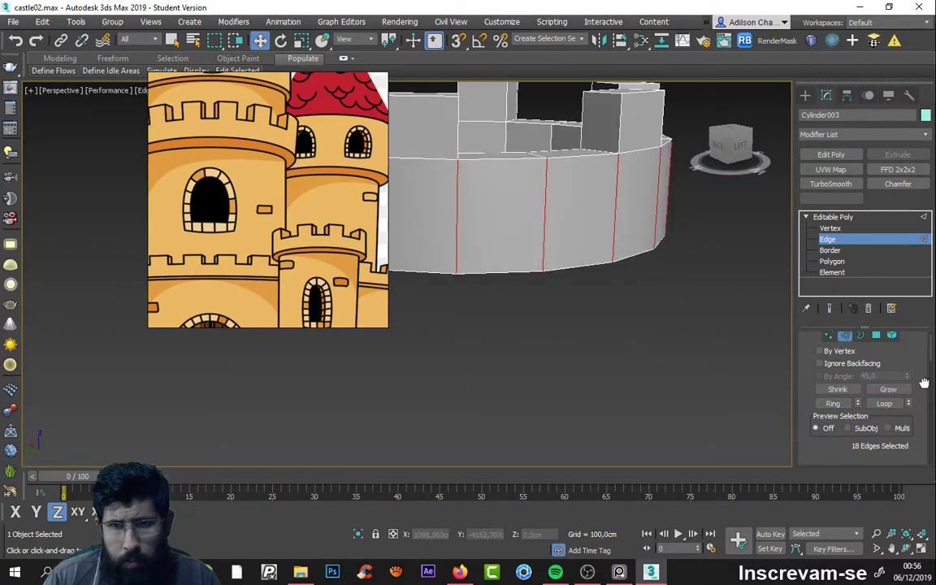
scroll(924, 383, down, 5)
scroll(919, 407, down, 2)
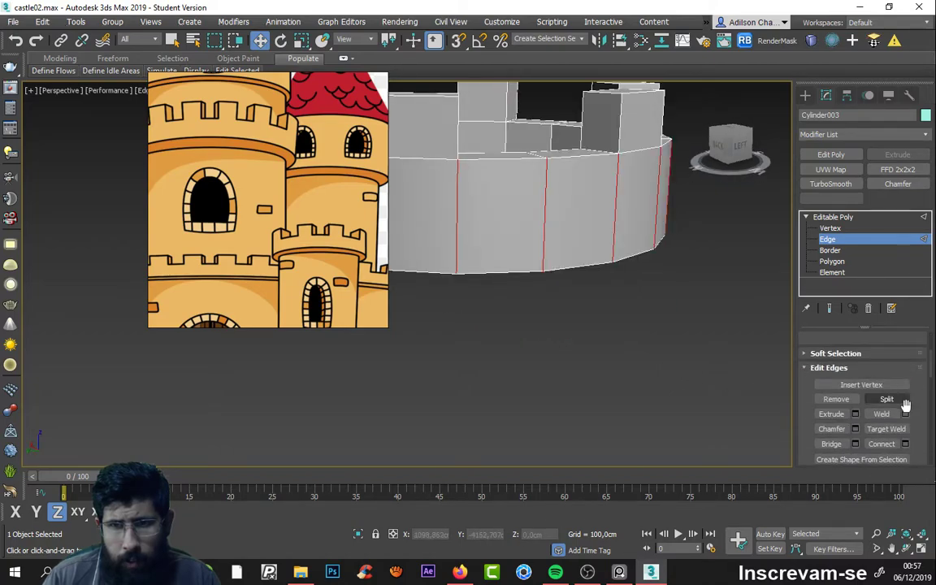
click(908, 446)
scroll(653, 325, down, 5)
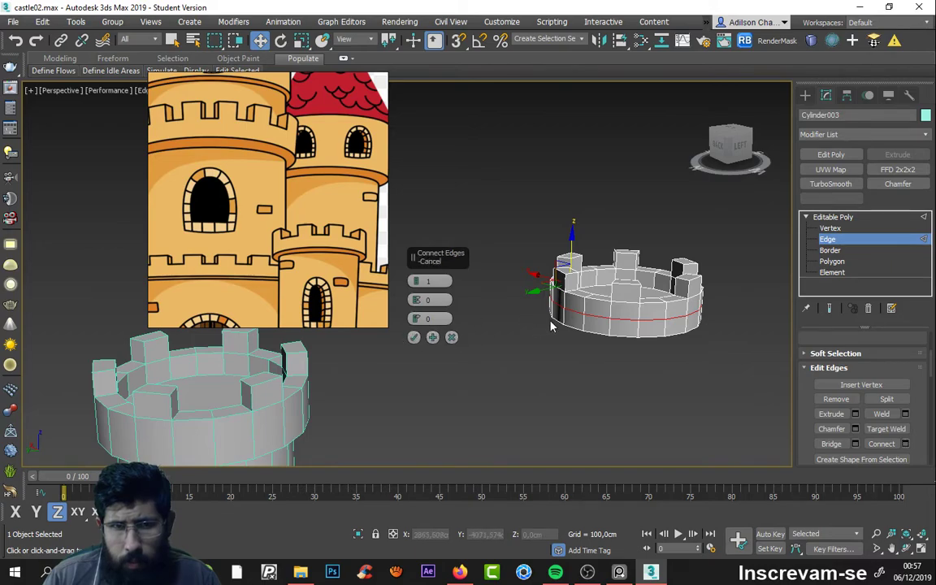
scroll(551, 327, up, 3)
Step: Confirm the new edge loop and, with snaps on, move it slightly lower on the wall
click(414, 337)
mouse_move(553, 277)
alt+middle_down()
mouse_move(648, 345)
mouse_move(708, 309)
mouse_move(615, 306)
mouse_move(571, 340)
mouse_move(570, 308)
alt+middle_up()
scroll(569, 341, up, 2)
scroll(614, 358, up, 1)
key(s)
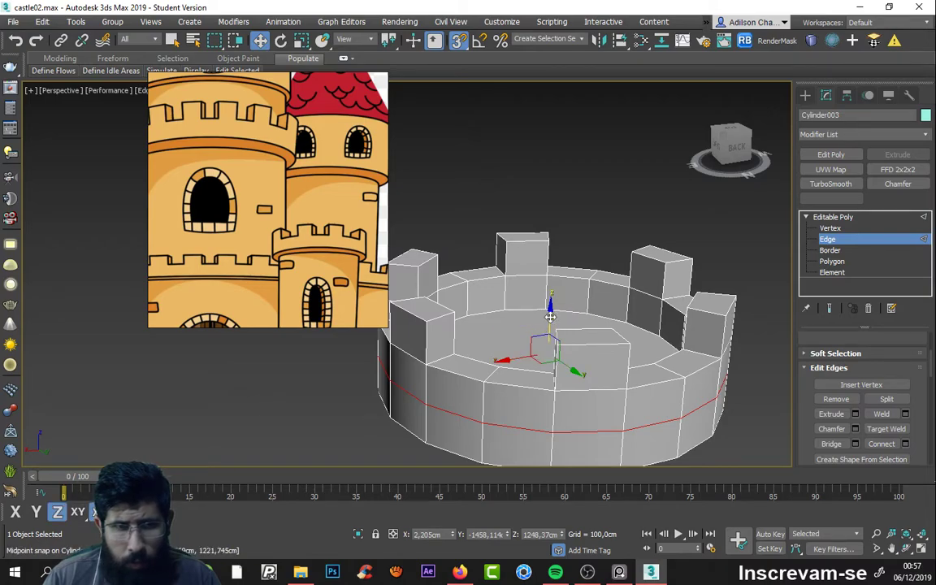
mouse_move(551, 313)
mouse_down()
mouse_move(662, 337)
mouse_move(669, 358)
mouse_up()
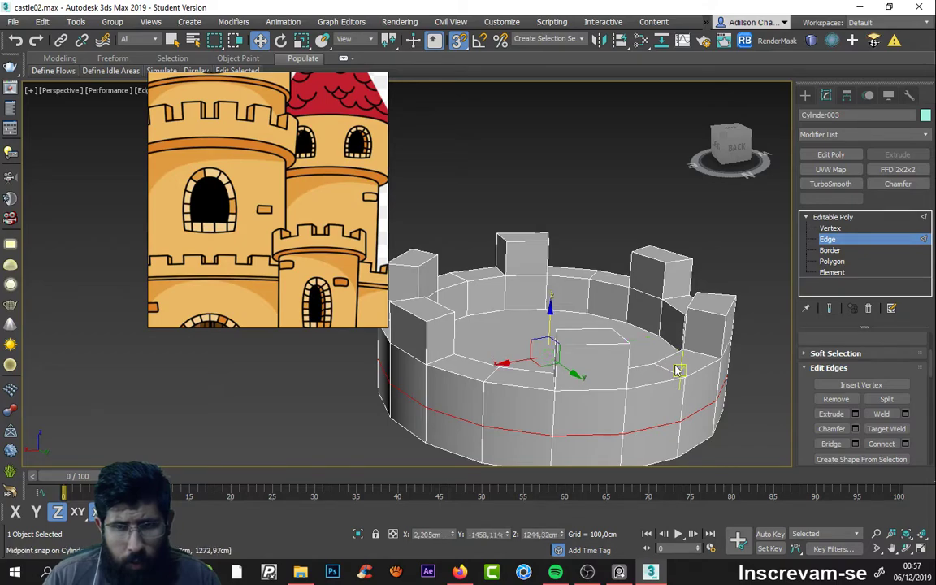
mouse_move(677, 370)
alt+middle_down()
mouse_move(686, 356)
mouse_move(679, 366)
alt+middle_up()
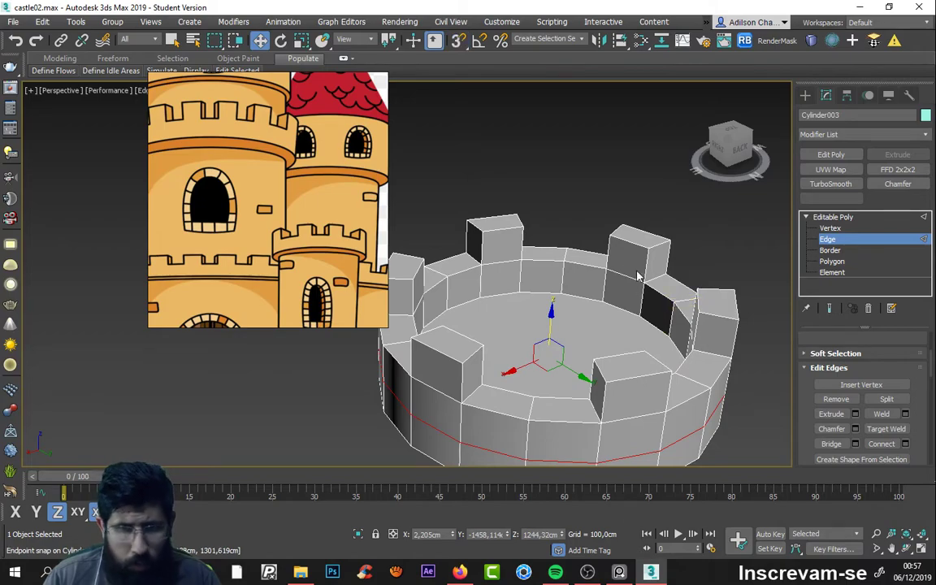
alt+middle_drag(638, 276, 678, 300)
Step: Select a walkway face between merlons and lower it, snapping to a wall point
click(831, 261)
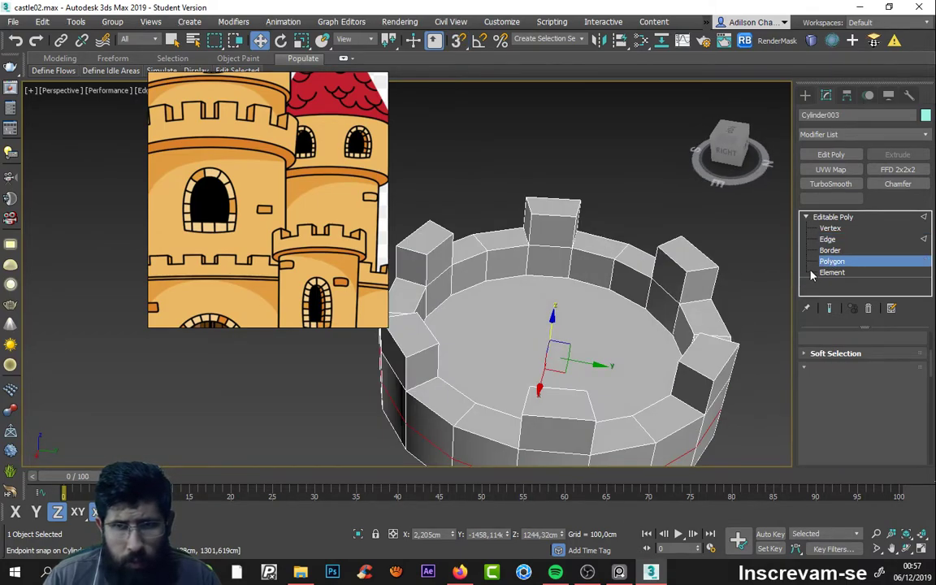
click(600, 256)
alt+middle_drag(599, 256, 441, 260)
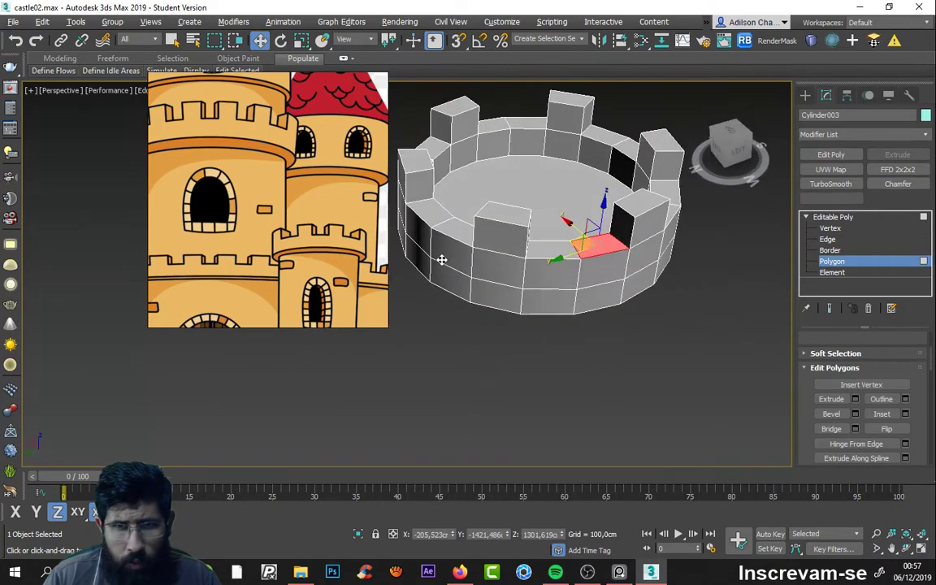
drag(601, 224, 602, 252)
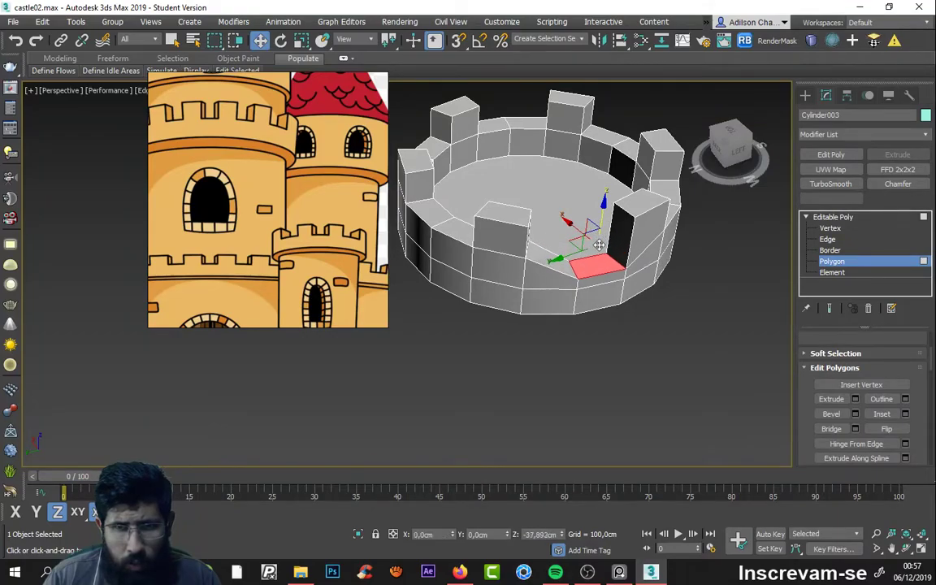
key(s)
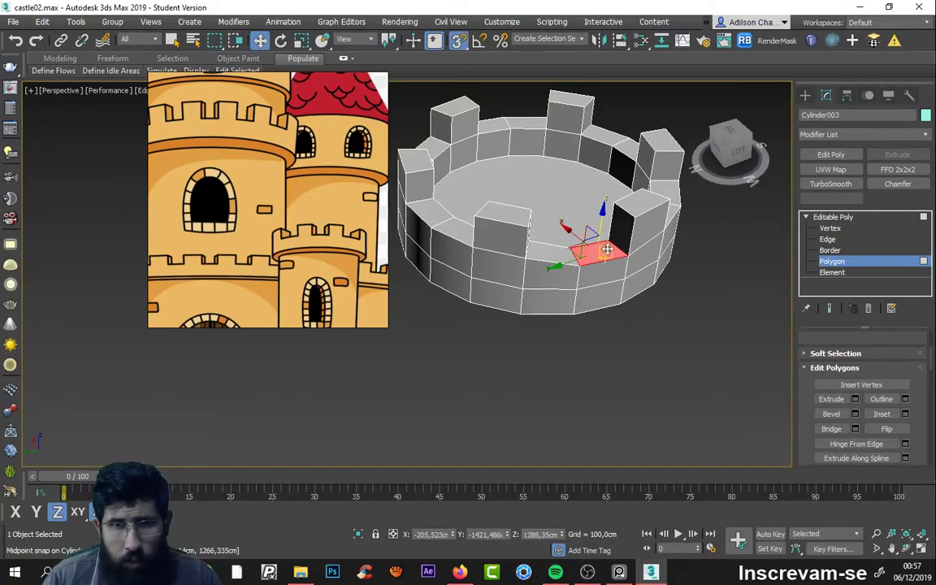
mouse_move(602, 251)
mouse_down()
mouse_move(611, 263)
mouse_move(569, 277)
mouse_move(549, 254)
mouse_move(612, 266)
mouse_move(583, 284)
mouse_move(552, 248)
mouse_up()
scroll(544, 262, up, 2)
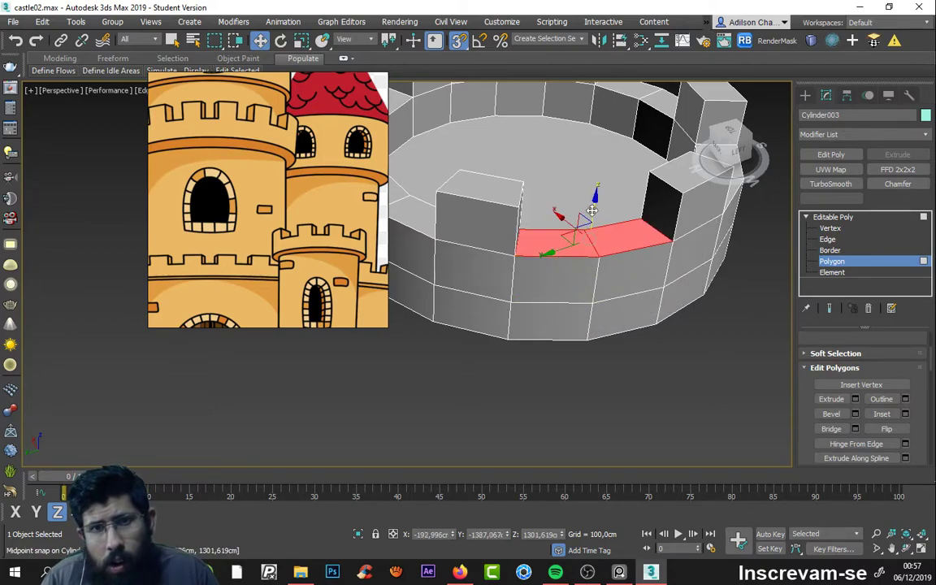
drag(592, 211, 587, 276)
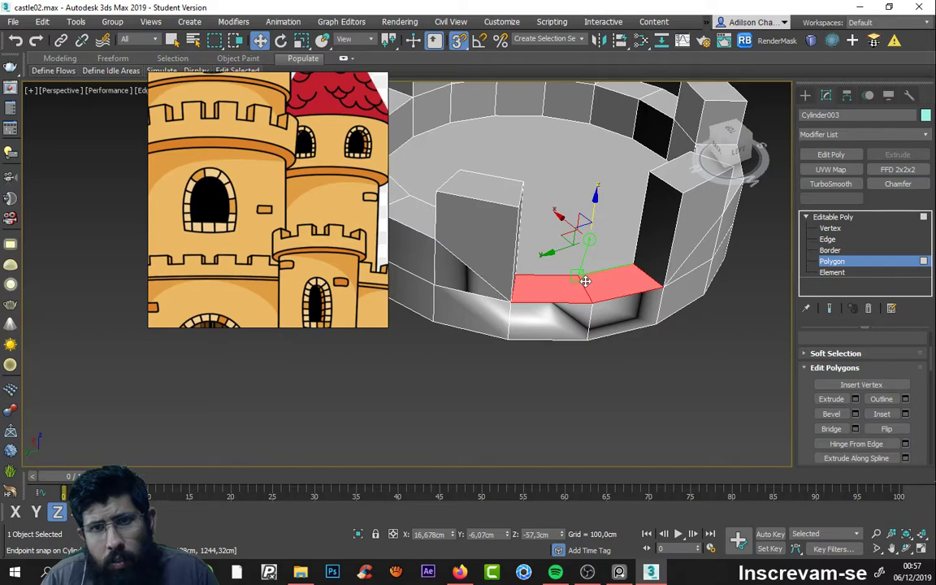
mouse_move(586, 281)
alt+middle_down()
mouse_move(446, 306)
mouse_move(644, 291)
alt+middle_up()
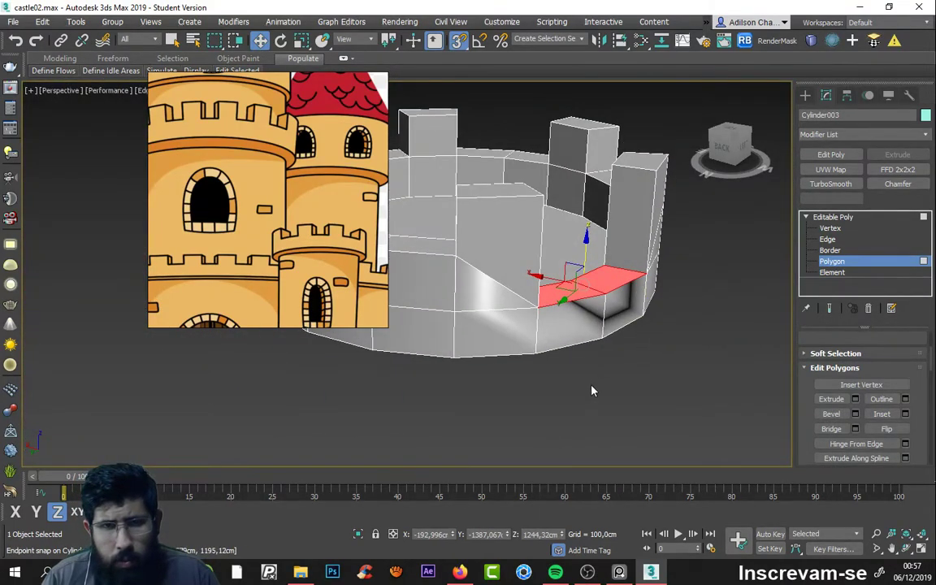
Step: Select a lower outer wall face and the front merlon's inner face, then switch to Edge mode
click(591, 389)
scroll(543, 366, down, 3)
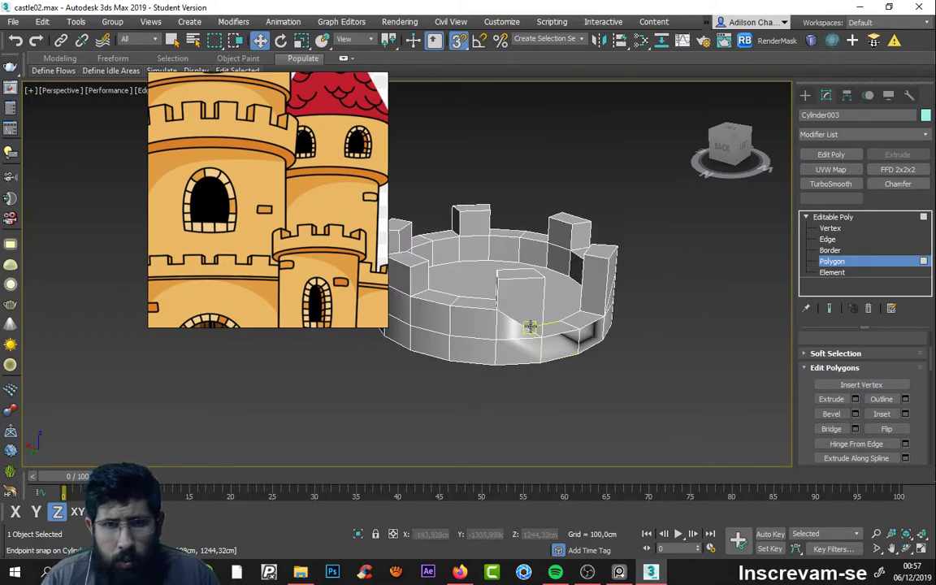
mouse_move(530, 326)
alt+middle_down()
mouse_move(469, 376)
mouse_move(619, 397)
mouse_move(690, 377)
mouse_move(520, 378)
mouse_move(515, 349)
alt+middle_up()
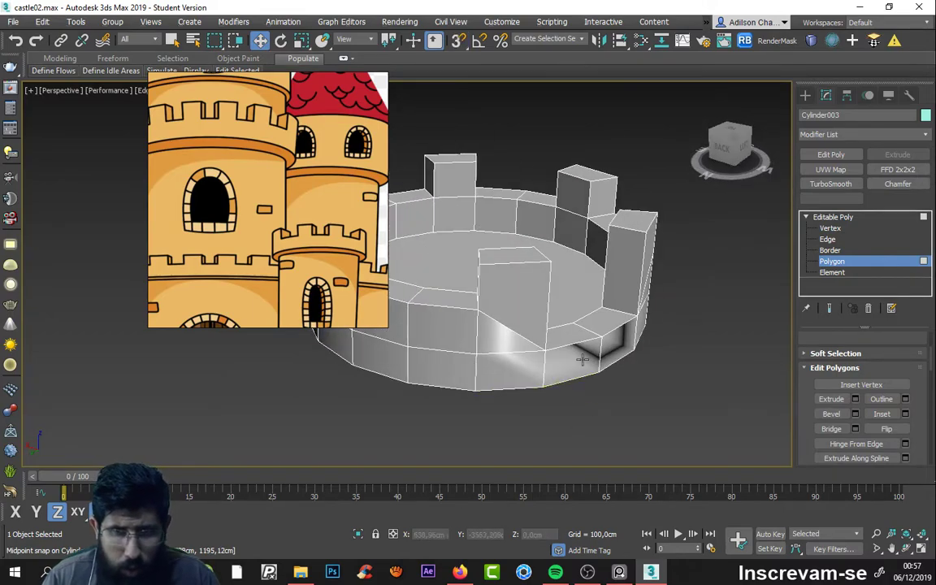
click(583, 360)
mouse_move(583, 360)
alt+middle_down()
mouse_move(612, 376)
mouse_move(546, 373)
alt+middle_up()
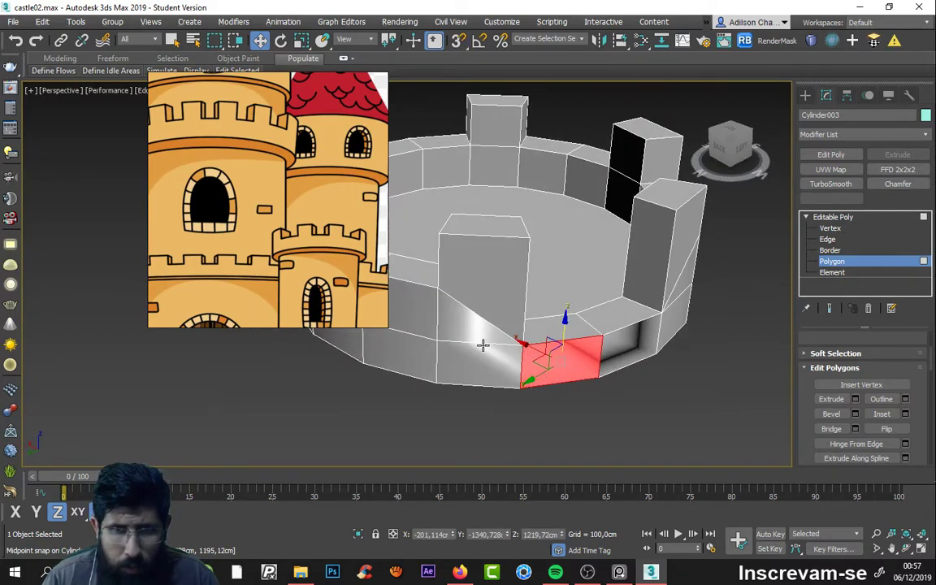
click(514, 345)
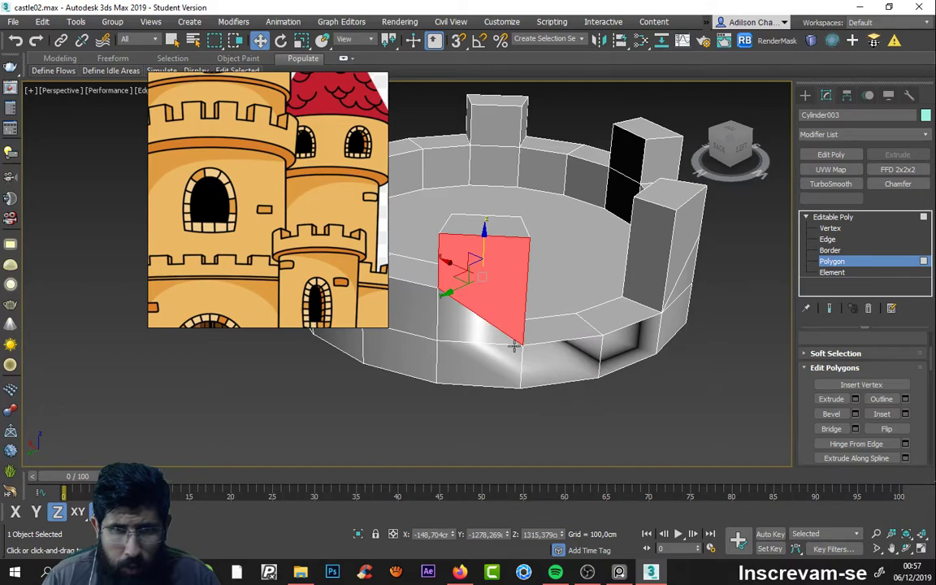
click(828, 239)
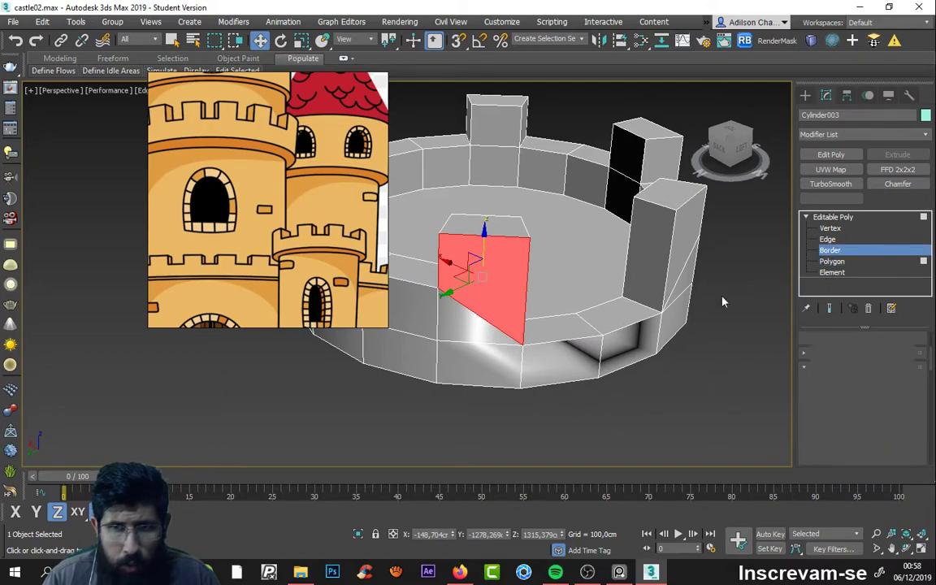
Step: Remove the stray diagonal edge from the castle wall
click(487, 322)
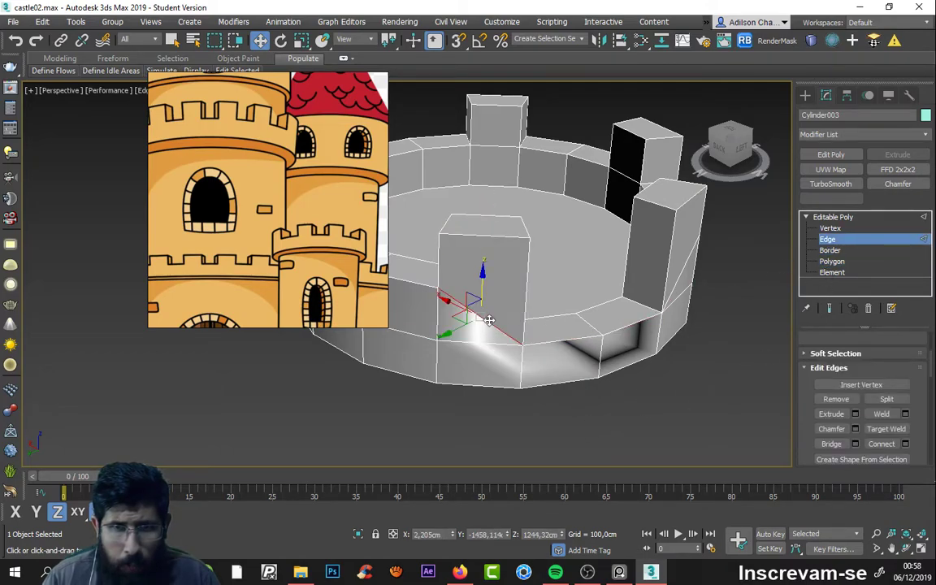
click(855, 400)
mouse_move(638, 420)
alt+middle_down()
mouse_move(585, 359)
mouse_move(610, 358)
mouse_move(576, 378)
alt+middle_up()
scroll(543, 329, down, 2)
scroll(610, 349, up, 5)
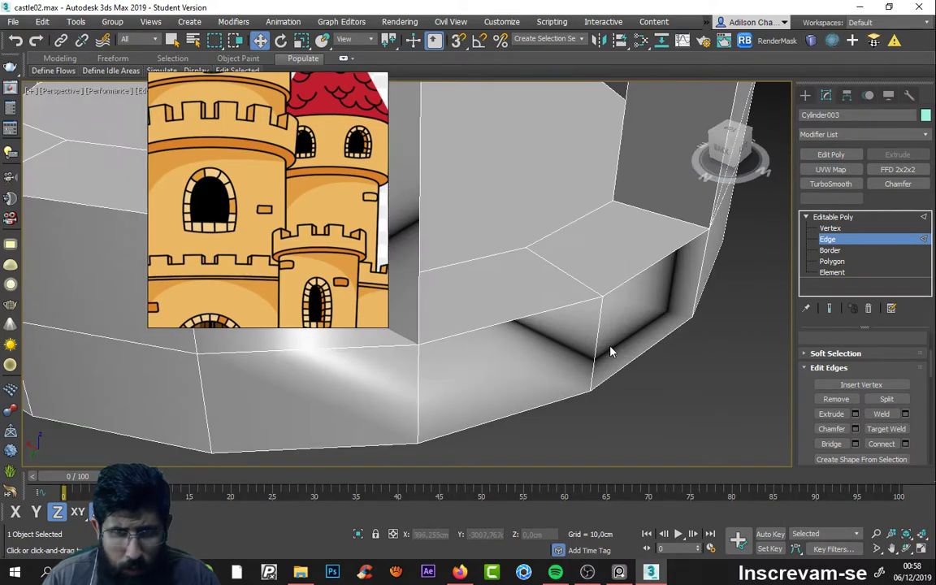
scroll(611, 349, down, 5)
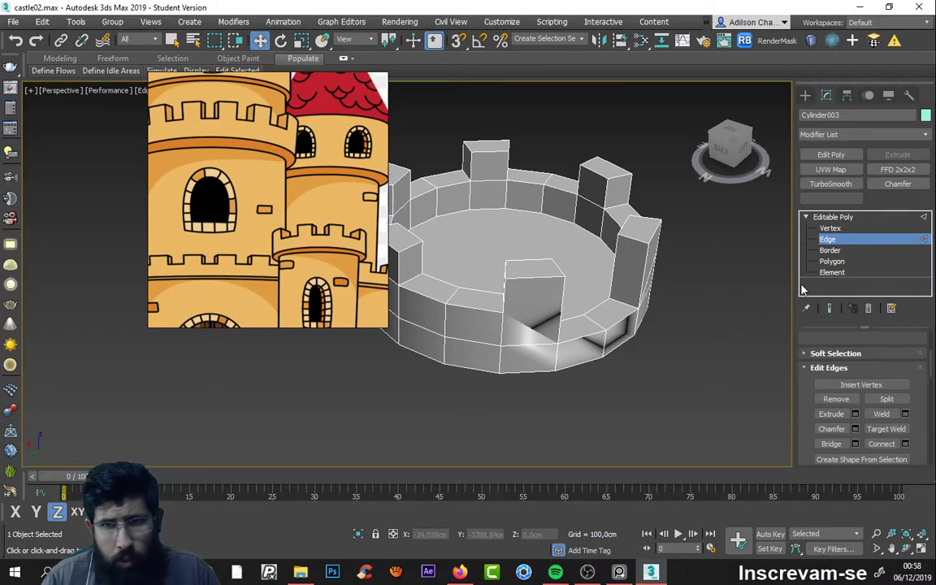
scroll(627, 246, down, 4)
Step: Select the crenellated ring's edges and orbit around it toward the other tower
drag(659, 354, 651, 341)
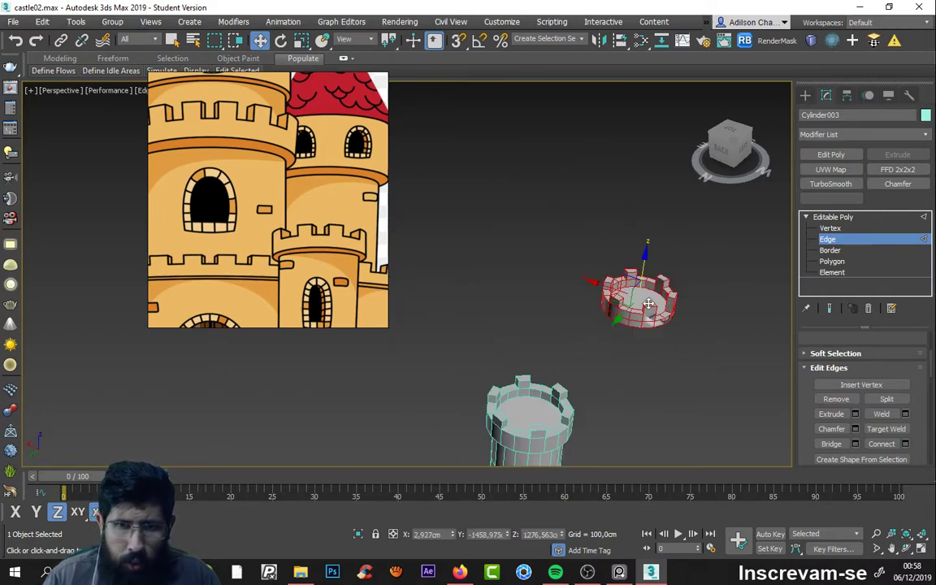
scroll(642, 325, up, 5)
mouse_move(579, 291)
alt+middle_down()
mouse_move(506, 364)
mouse_move(443, 349)
alt+middle_up()
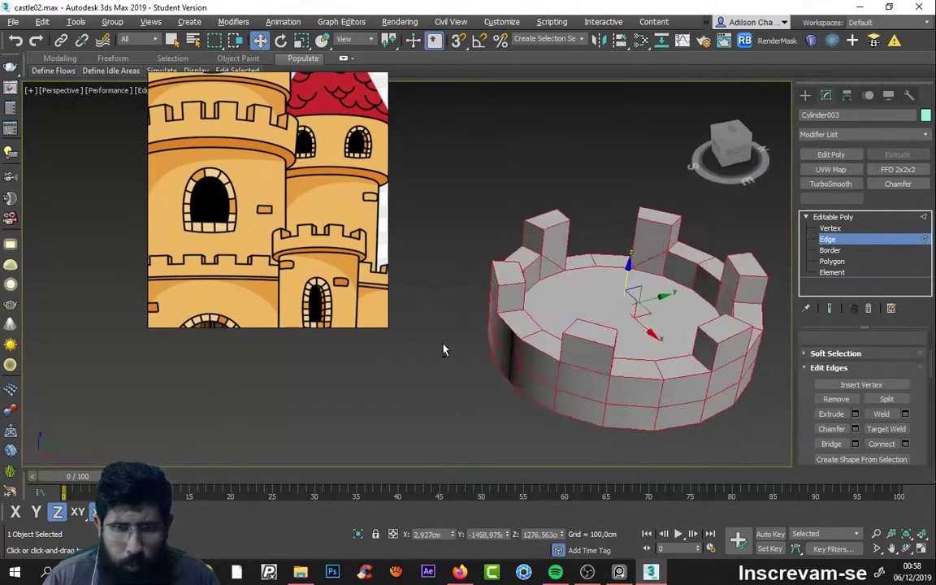
scroll(607, 355, up, 2)
scroll(606, 355, down, 3)
alt+middle_drag(607, 325, 401, 424)
scroll(401, 424, up, 5)
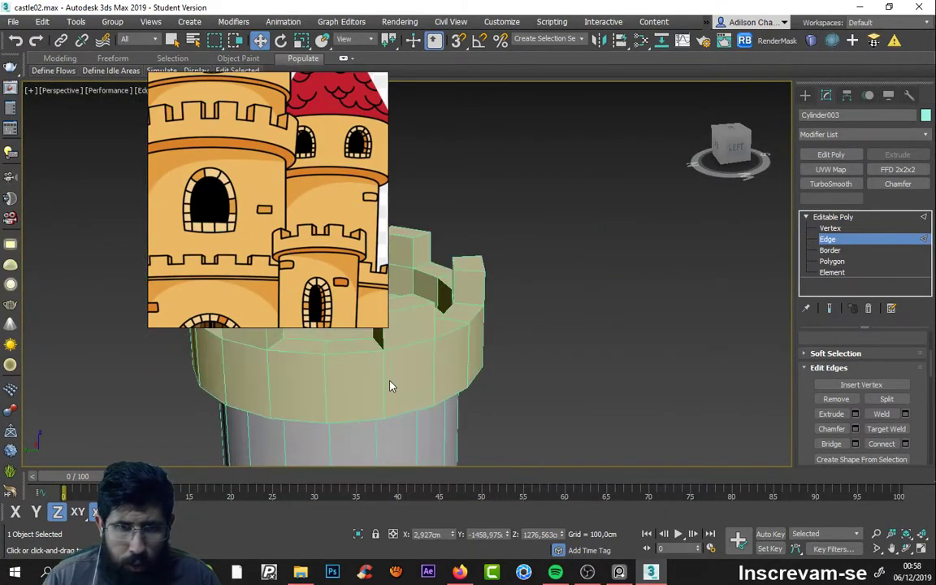
scroll(551, 376, down, 2)
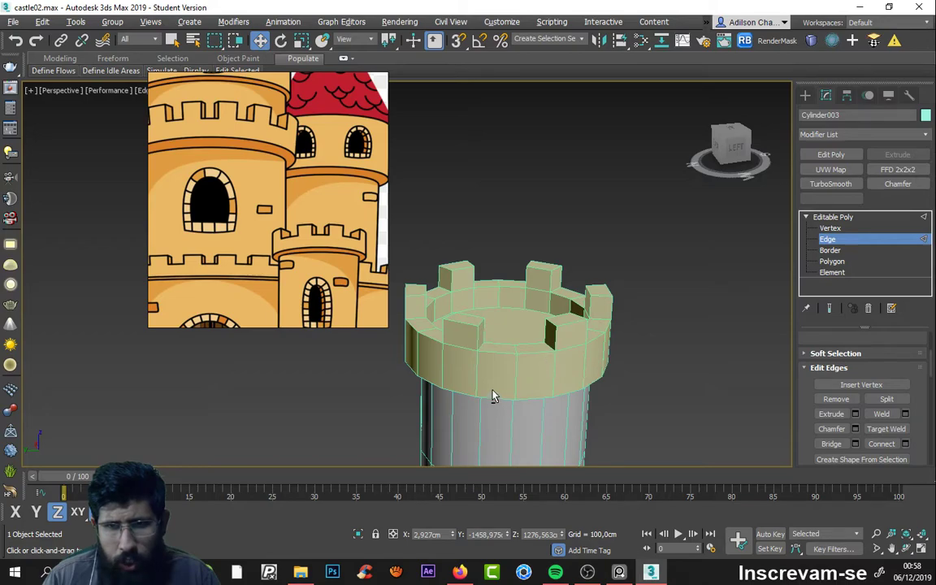
mouse_move(493, 393)
alt+middle_down()
mouse_move(560, 401)
mouse_move(560, 391)
alt+middle_up()
middle_drag(668, 400, 732, 391)
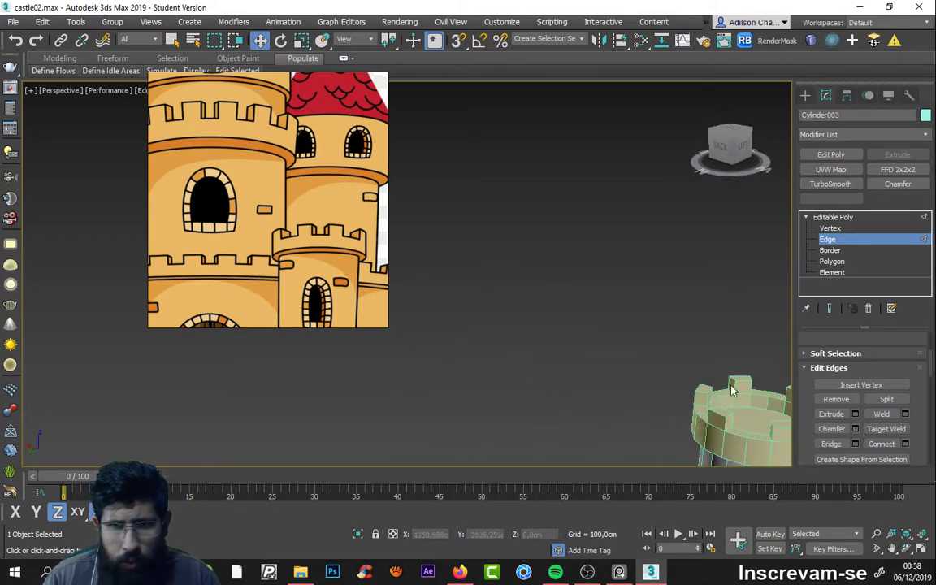
Step: Exit edge editing and select the lower tower's crenellated top, Cylinder002
click(805, 95)
click(673, 393)
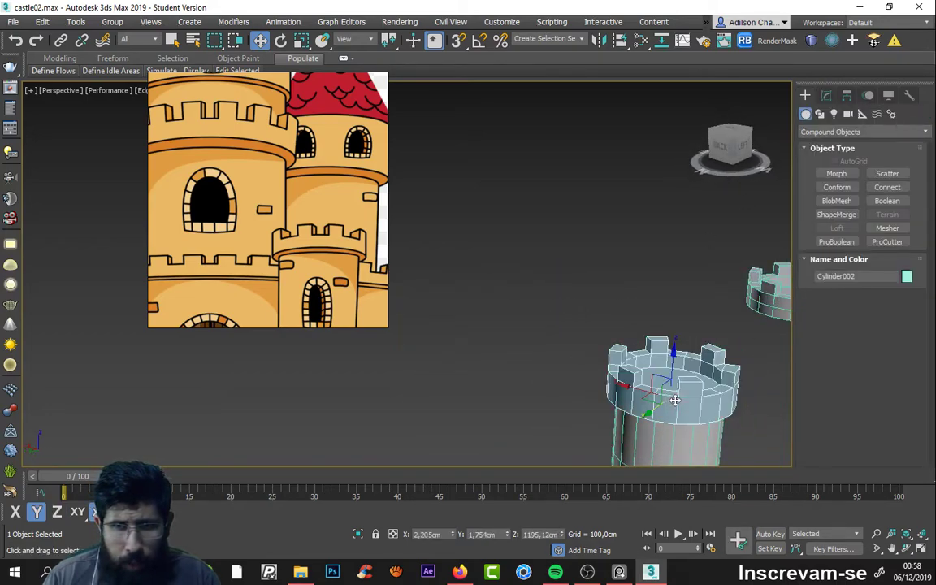
scroll(712, 358, up, 3)
scroll(704, 368, up, 5)
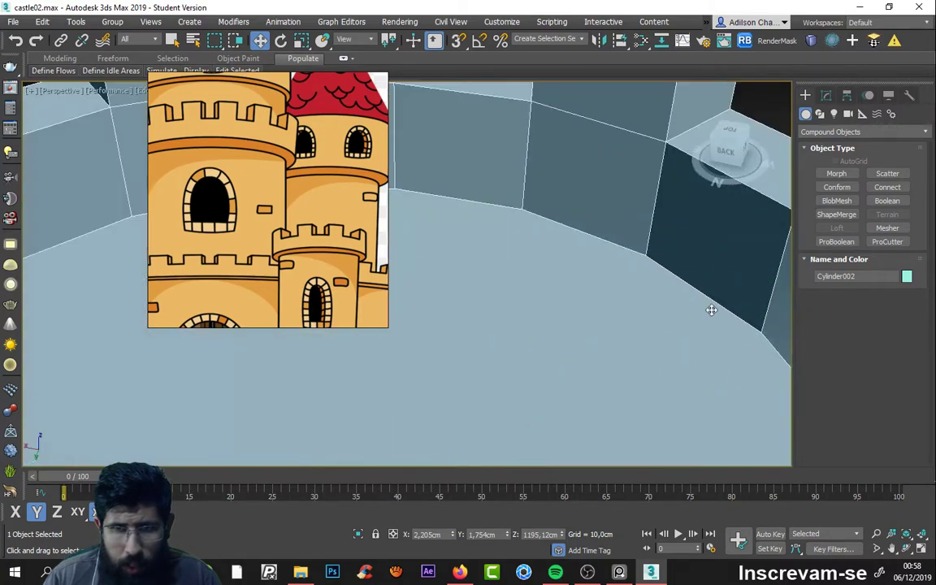
scroll(756, 314, down, 5)
alt+middle_drag(756, 315, 626, 347)
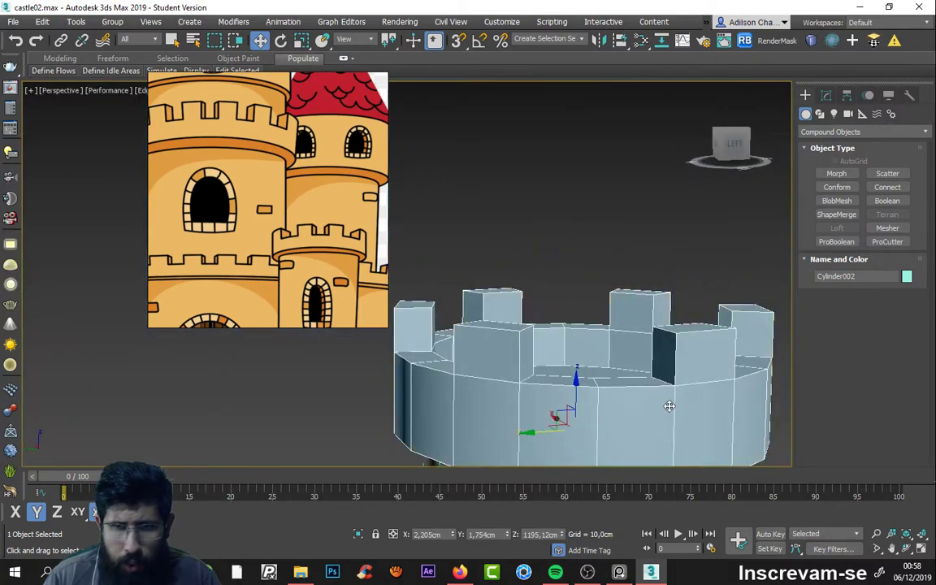
scroll(557, 417, down, 3)
scroll(558, 410, down, 2)
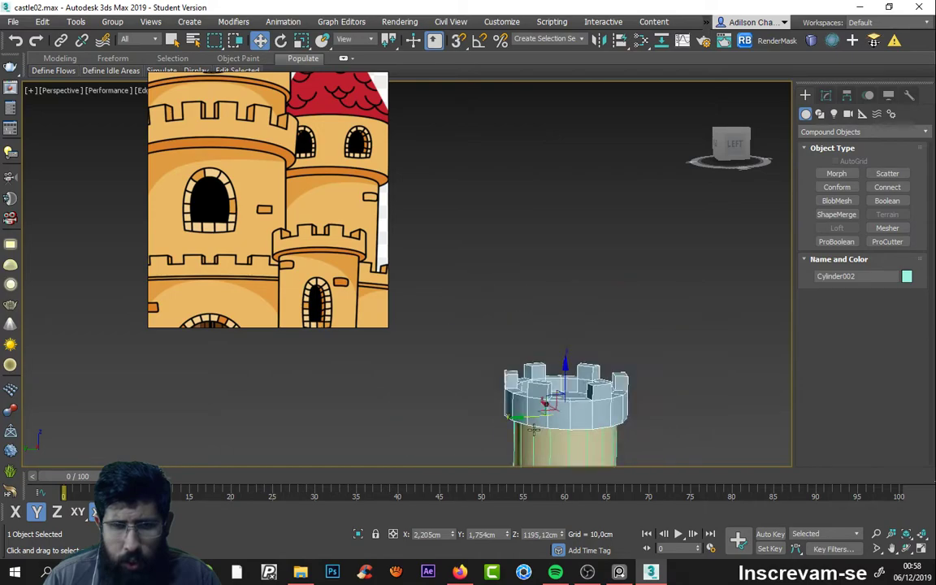
scroll(537, 413, down, 2)
Step: Shift-drag Cylinder002 aside to clone it as a Copy named Cylinder003
drag(687, 459, 696, 455)
key(ctrl+z)
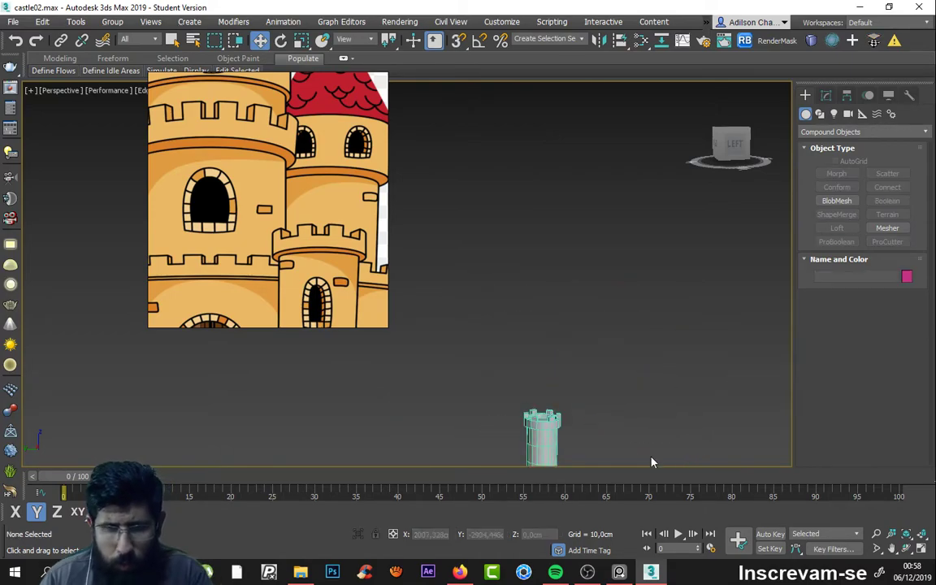
scroll(569, 435, up, 3)
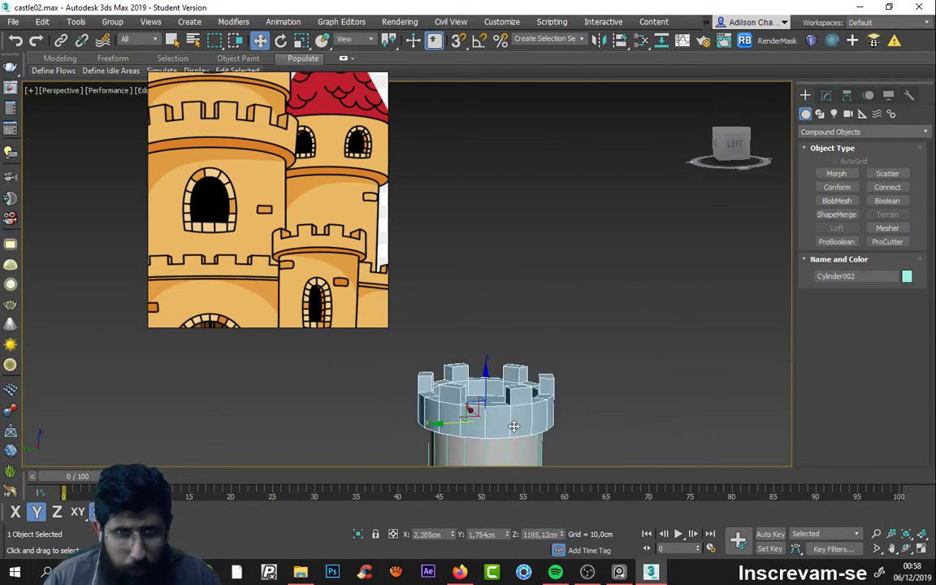
shift+drag(457, 424, 736, 399)
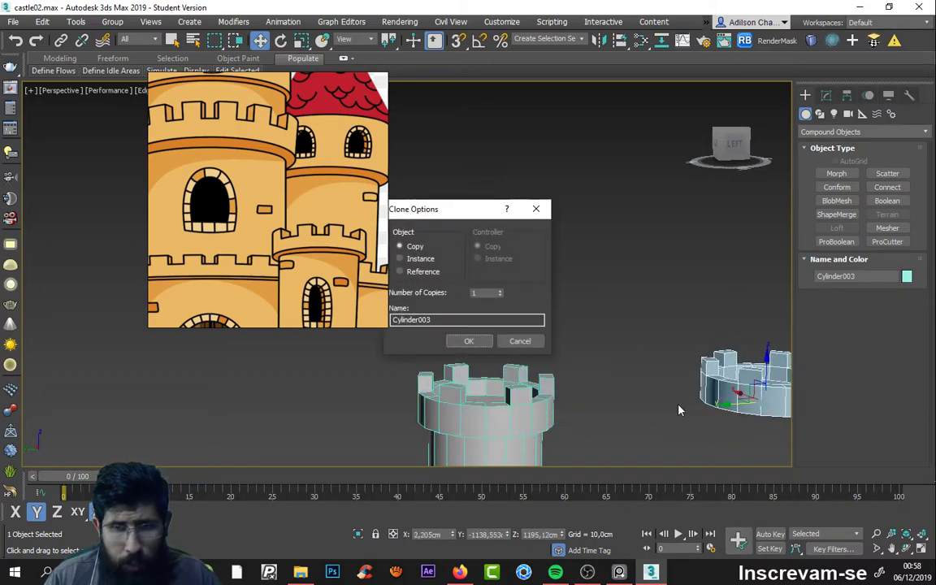
Step: Accept the copy and select the new ring, Cylinder003
key(Return)
click(700, 312)
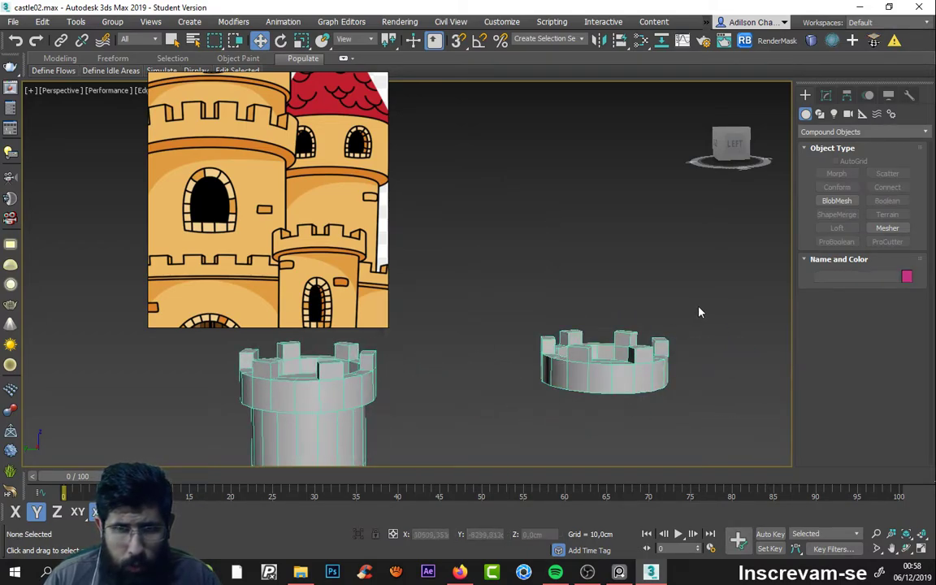
scroll(675, 376, up, 2)
click(626, 362)
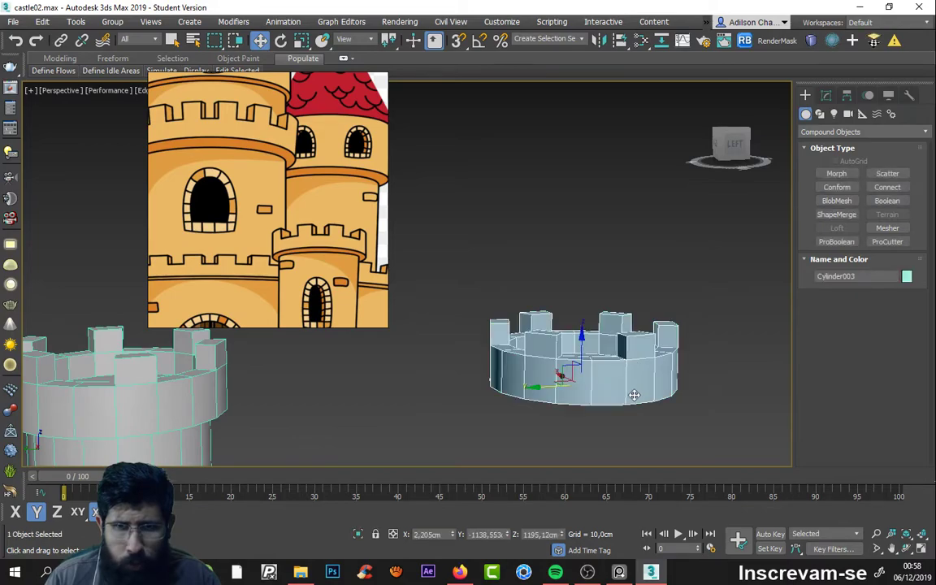
scroll(610, 358, up, 2)
Step: Ring-select Cylinder003's vertical wall edges and Connect them with a horizontal loop
click(827, 94)
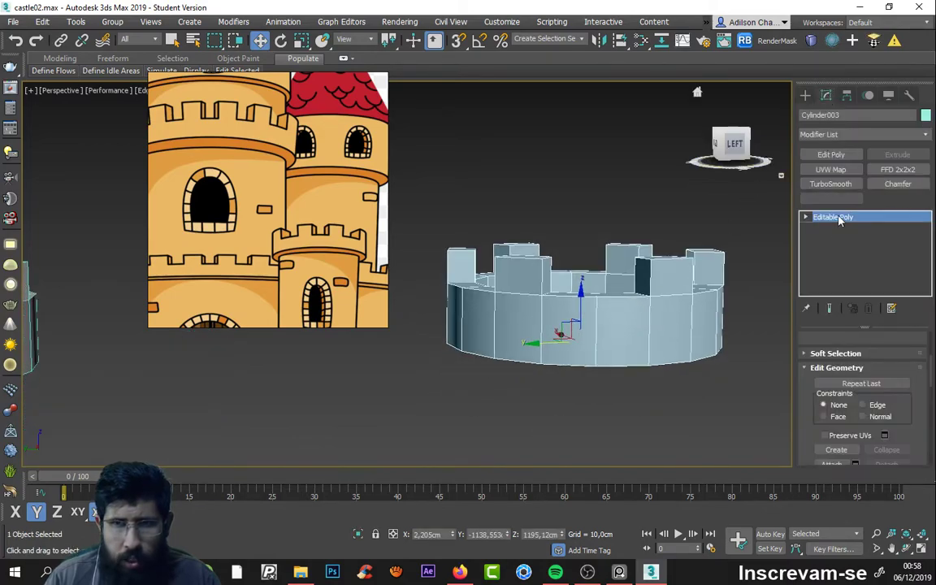
click(807, 217)
click(828, 240)
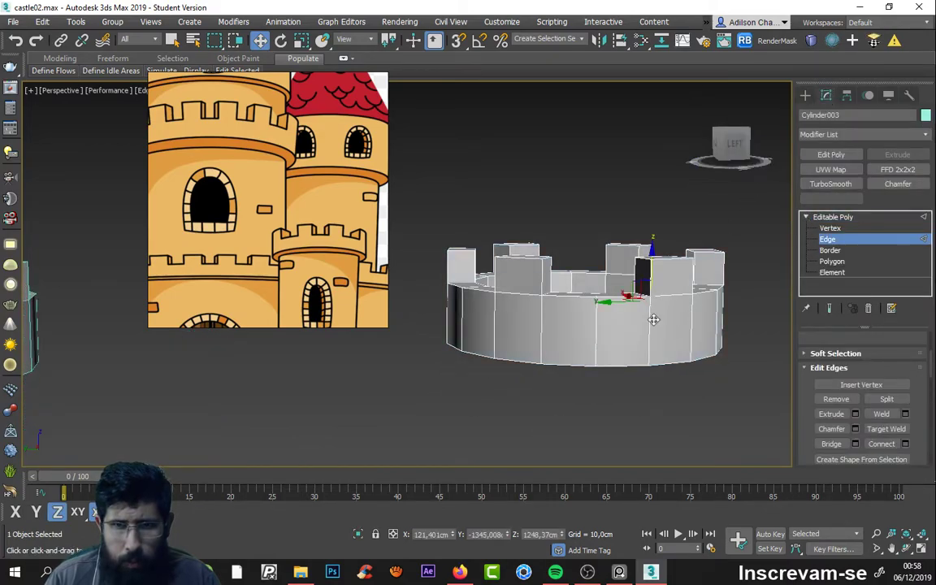
click(651, 323)
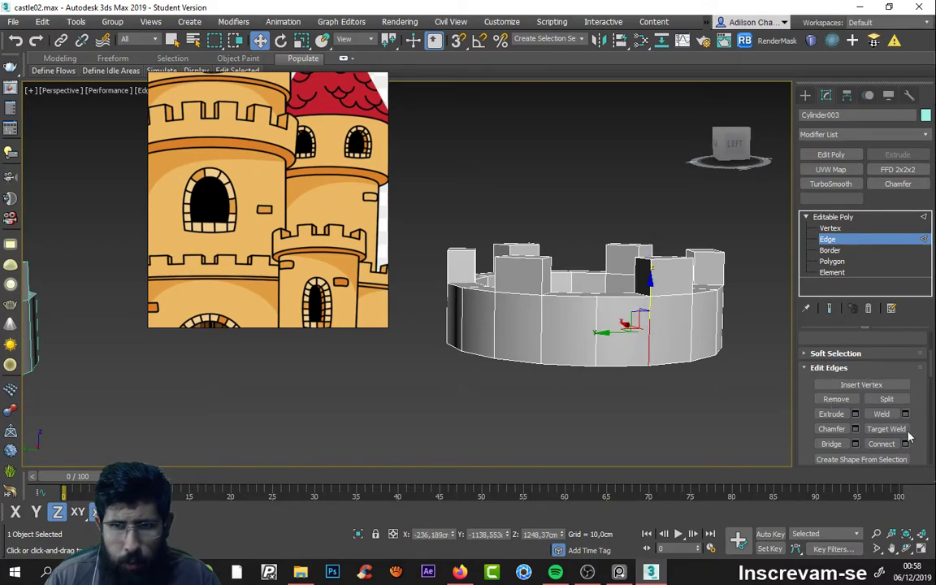
drag(933, 372, 933, 327)
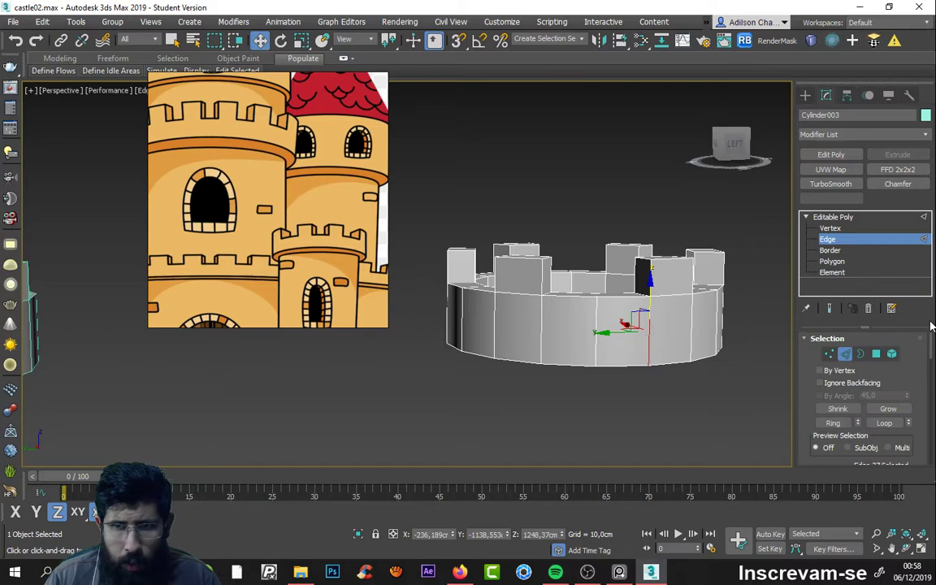
click(842, 423)
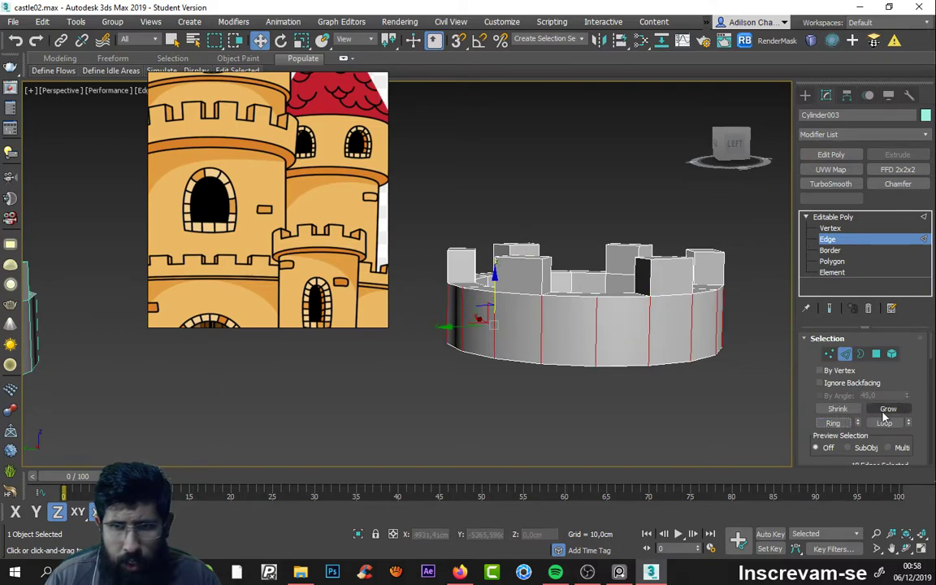
drag(912, 391, 909, 248)
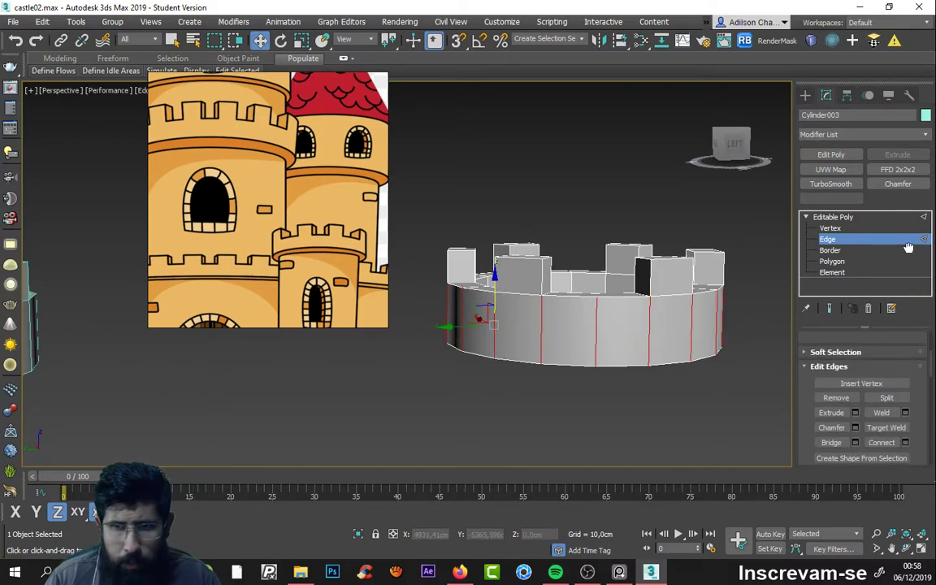
click(905, 444)
mouse_move(573, 381)
alt+middle_down()
mouse_move(455, 349)
mouse_move(575, 325)
mouse_move(573, 313)
alt+middle_up()
click(413, 338)
Step: With snapping on, move the new edge loop lower down the wall
scroll(569, 325, up, 3)
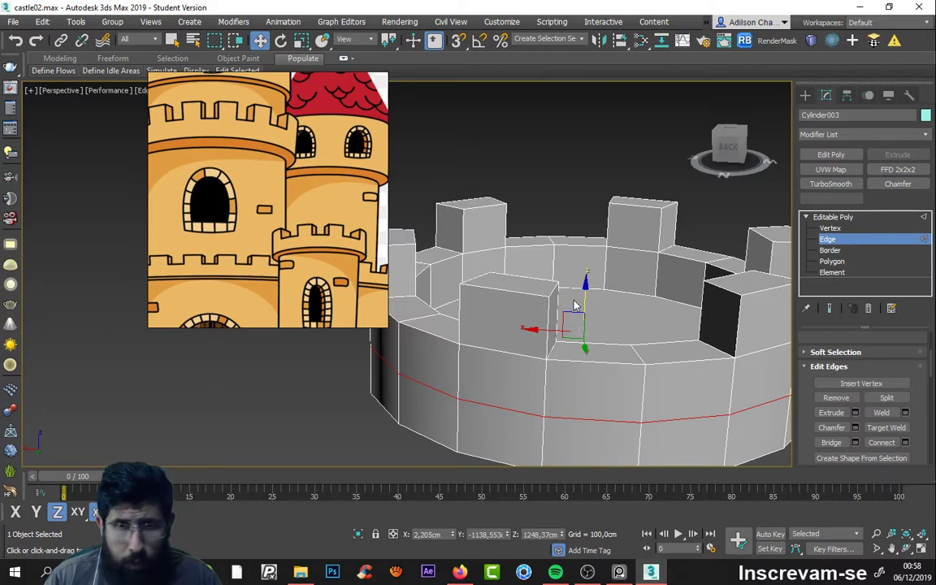
scroll(579, 305, down, 3)
scroll(584, 297, up, 3)
key(s)
mouse_move(584, 292)
mouse_down()
mouse_move(603, 311)
mouse_move(609, 283)
mouse_up()
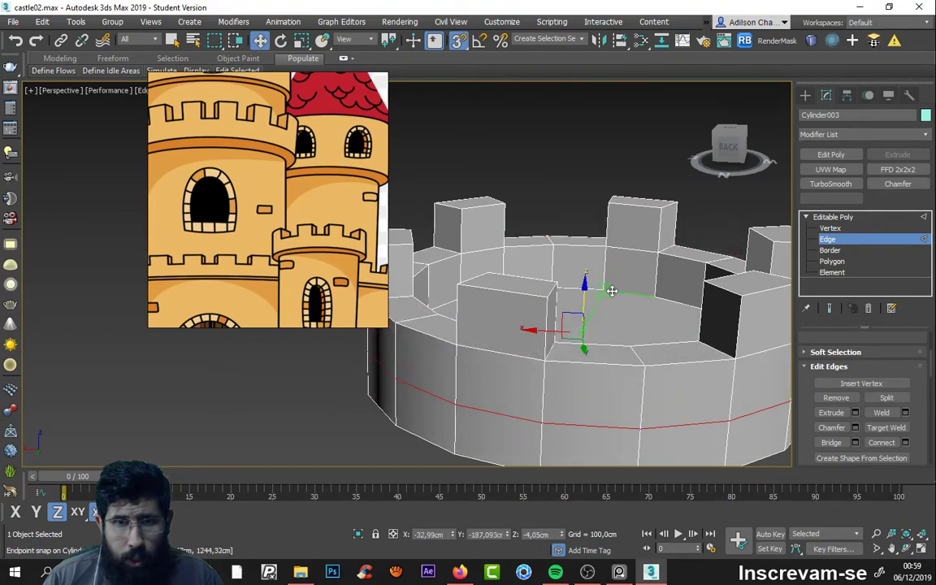
scroll(611, 290, down, 3)
scroll(682, 349, up, 3)
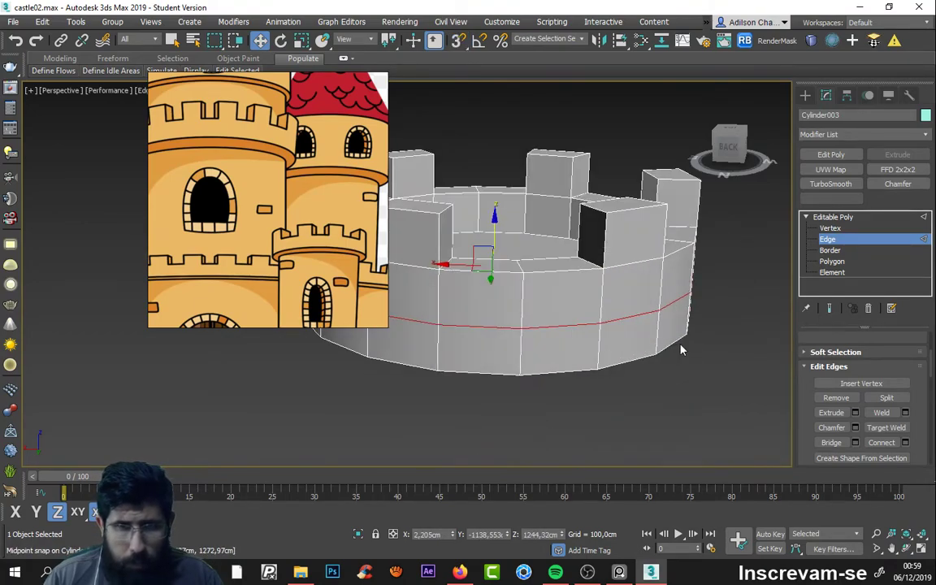
click(682, 349)
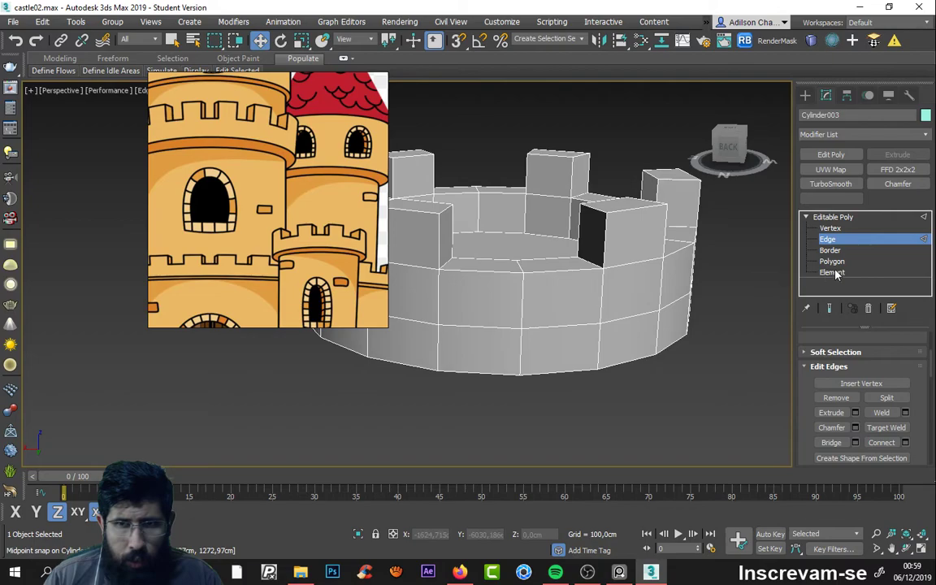
Step: Try extruding a selected wall-top polygon, then cancel and clear the selection
key(4)
ctrl+click(480, 264)
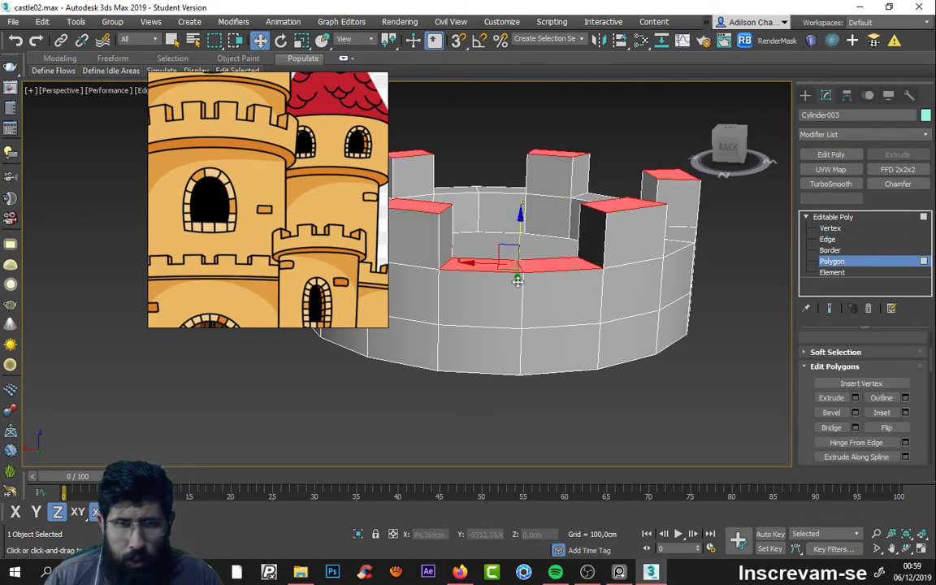
key(s)
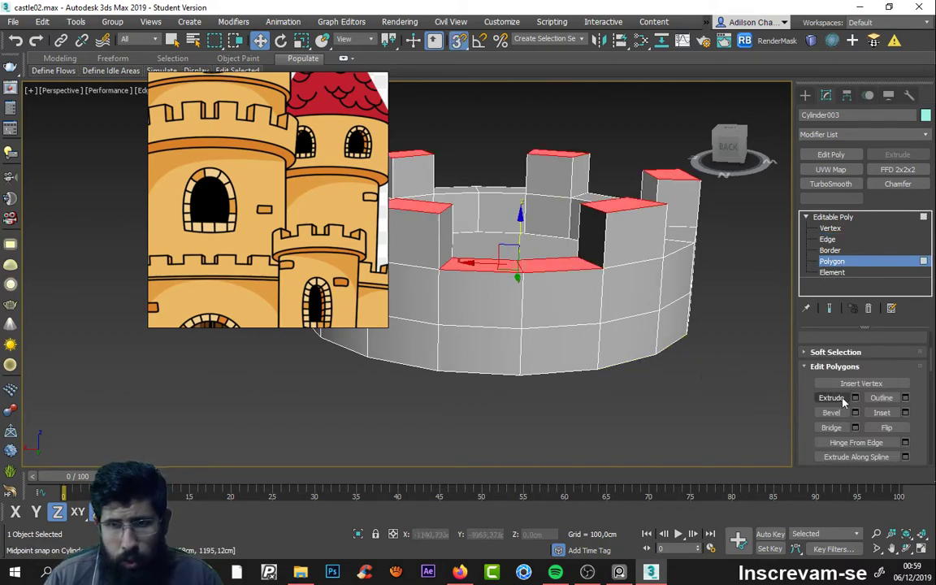
click(856, 398)
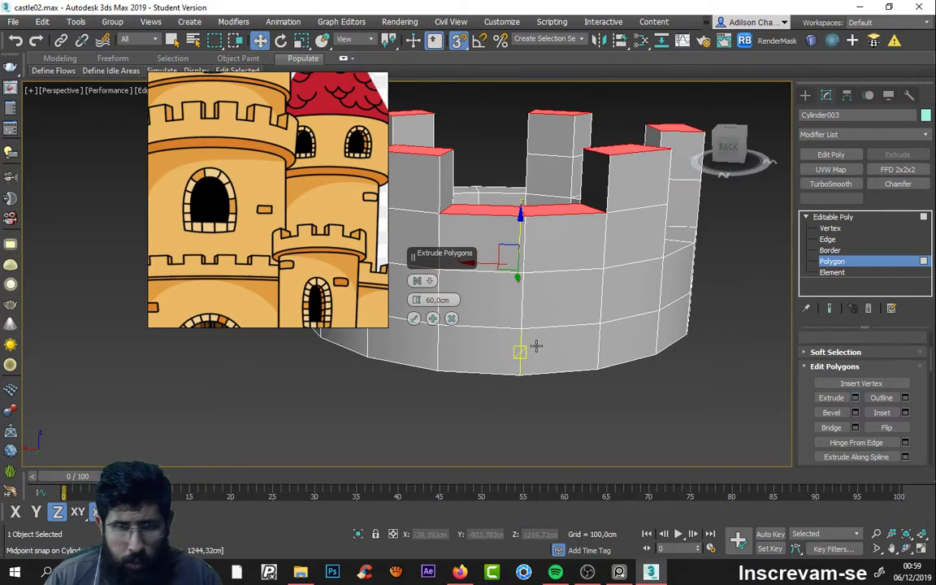
click(452, 318)
click(612, 396)
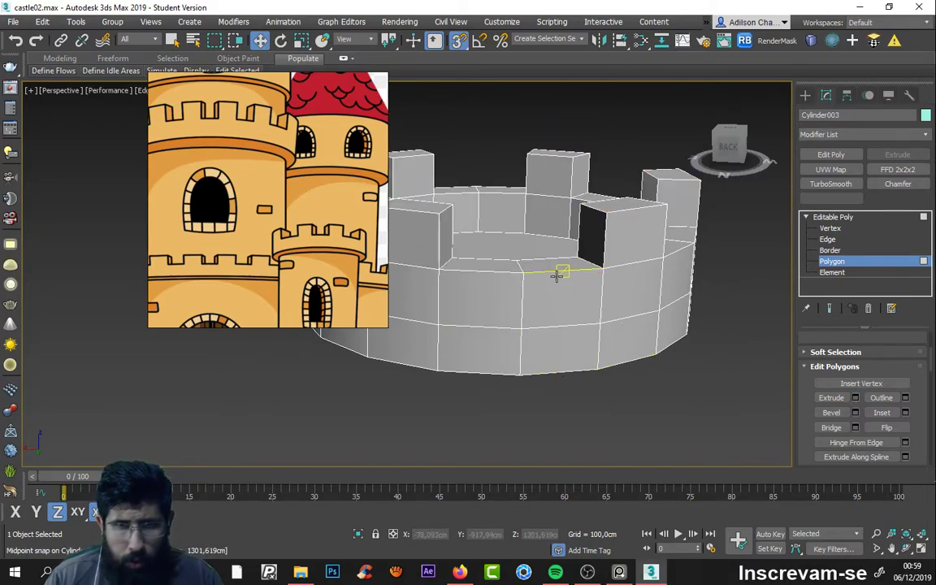
Step: Select two adjacent wall-top polygons and test a downward extrusion, then cancel it
click(554, 267)
ctrl+click(504, 264)
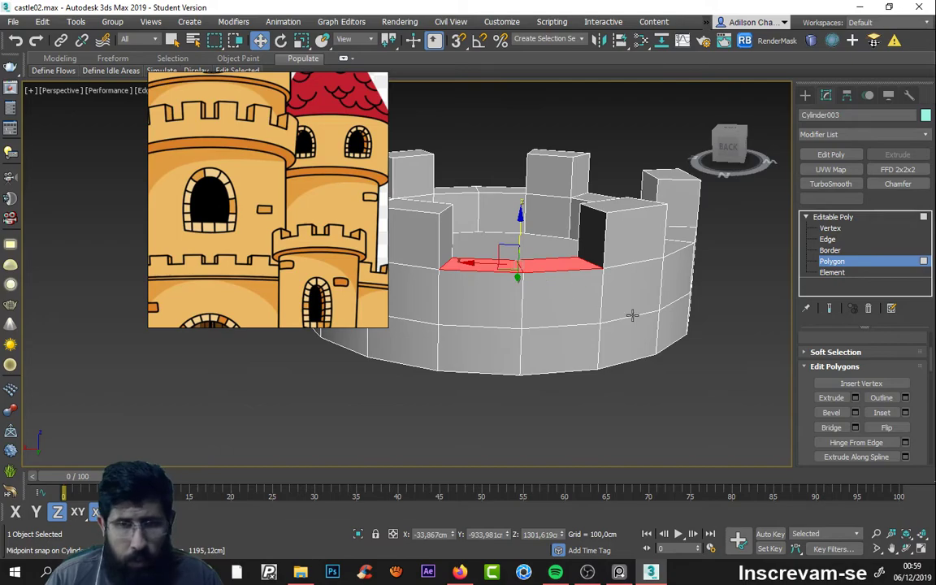
click(855, 398)
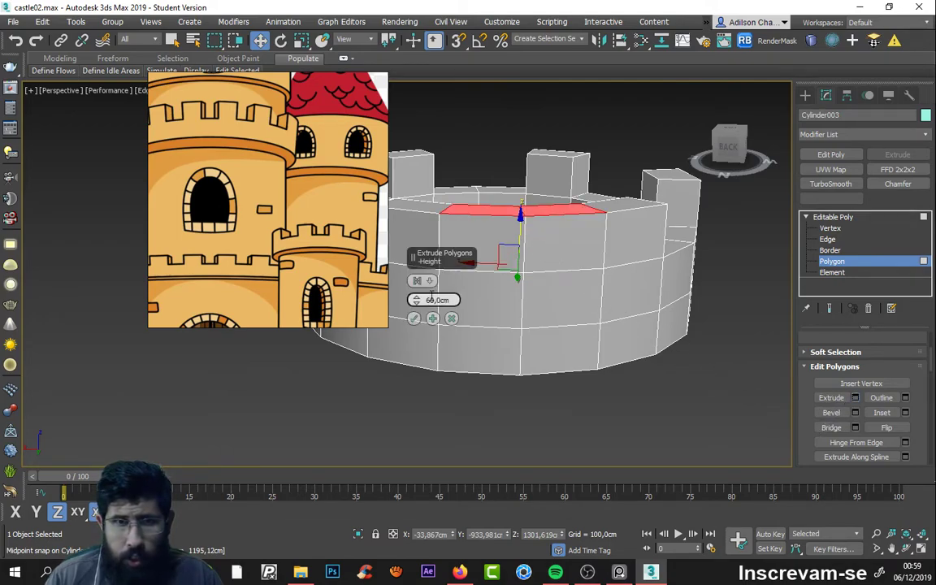
mouse_move(419, 305)
mouse_down()
mouse_move(516, 18)
mouse_move(606, 530)
mouse_up()
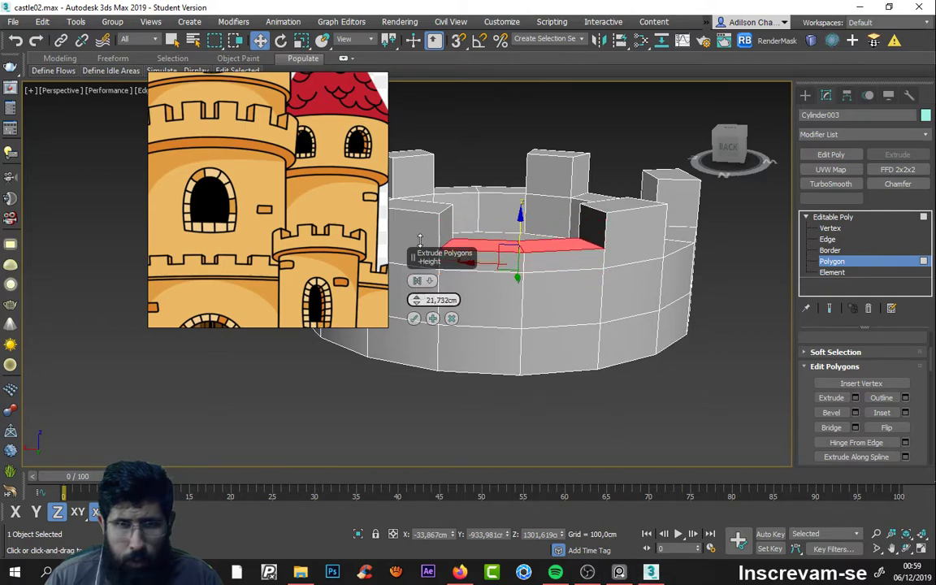
drag(607, 530, 454, 478)
click(452, 317)
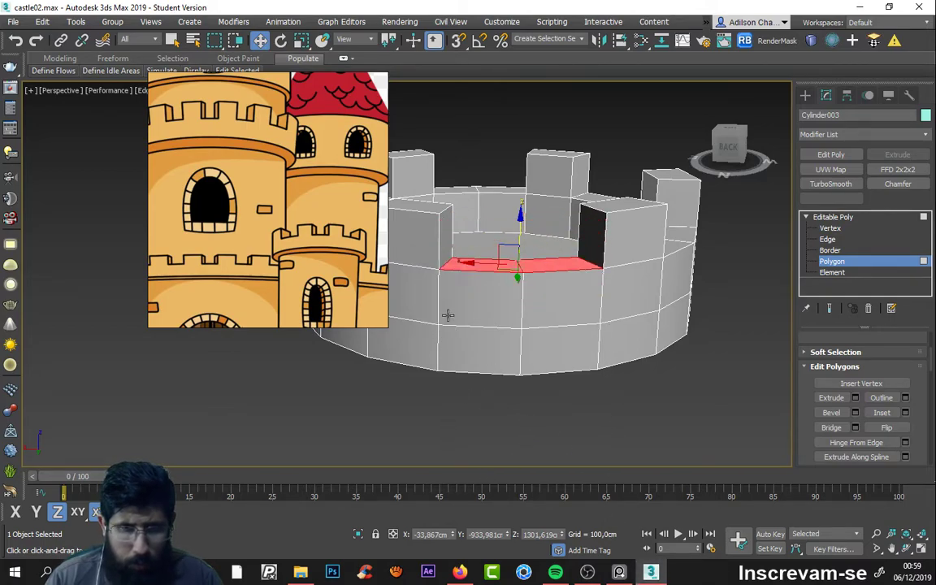
Step: Snap-move the two selected faces down to the lower edge loop's vertex level
drag(521, 234, 520, 277)
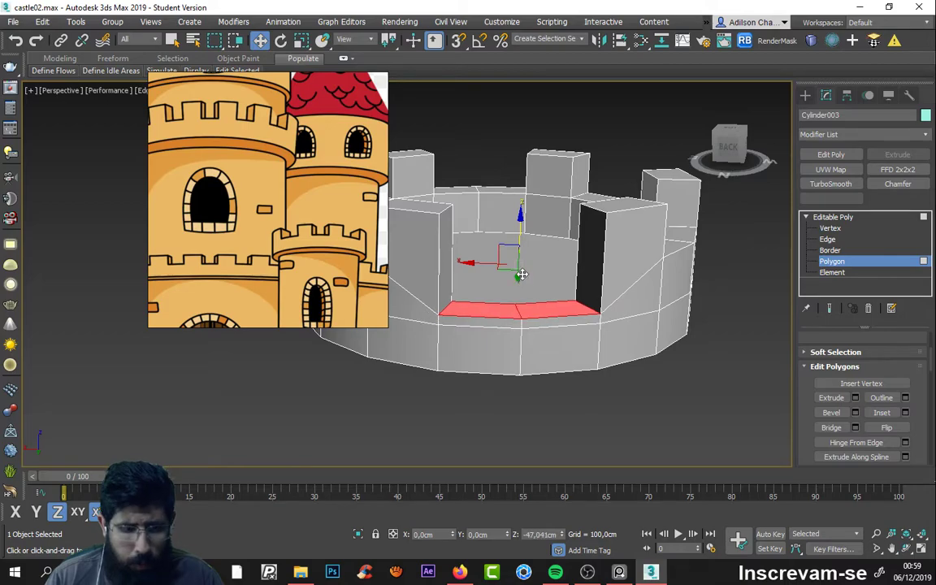
key(s)
mouse_move(519, 277)
mouse_down()
mouse_move(582, 325)
mouse_move(603, 319)
mouse_up()
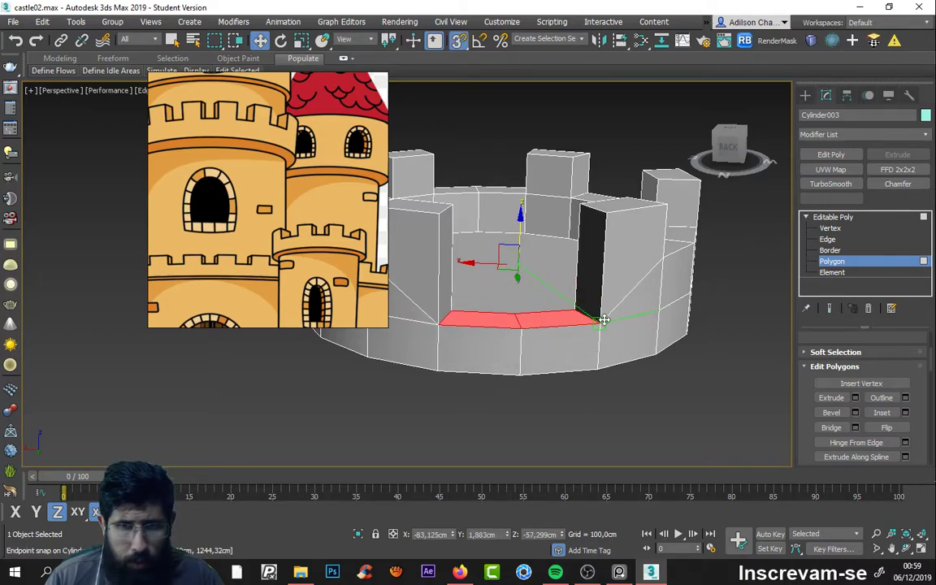
scroll(604, 320, down, 5)
alt+middle_drag(581, 366, 608, 412)
scroll(608, 412, up, 5)
mouse_move(587, 344)
alt+middle_down()
mouse_move(510, 313)
mouse_move(359, 378)
mouse_move(501, 286)
mouse_move(479, 331)
alt+middle_up()
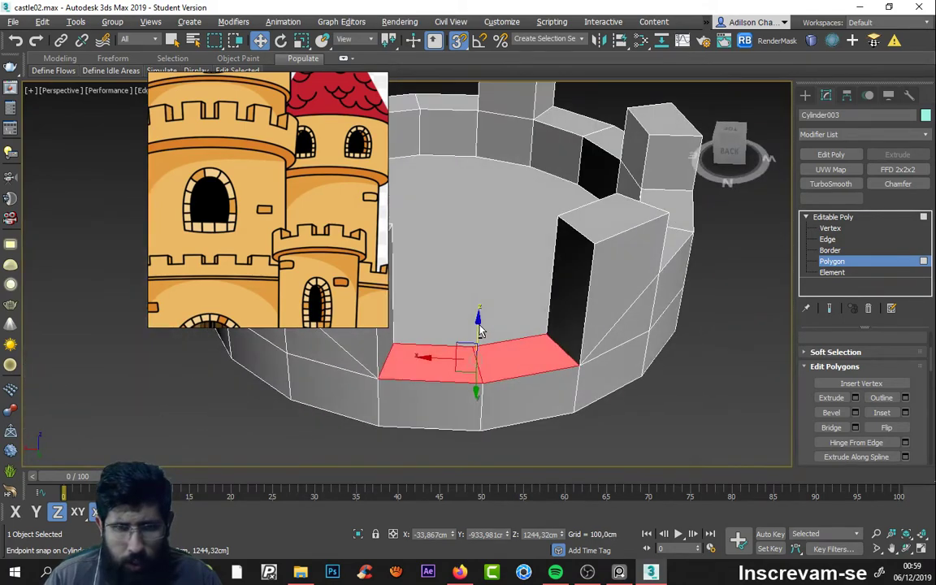
drag(480, 331, 479, 331)
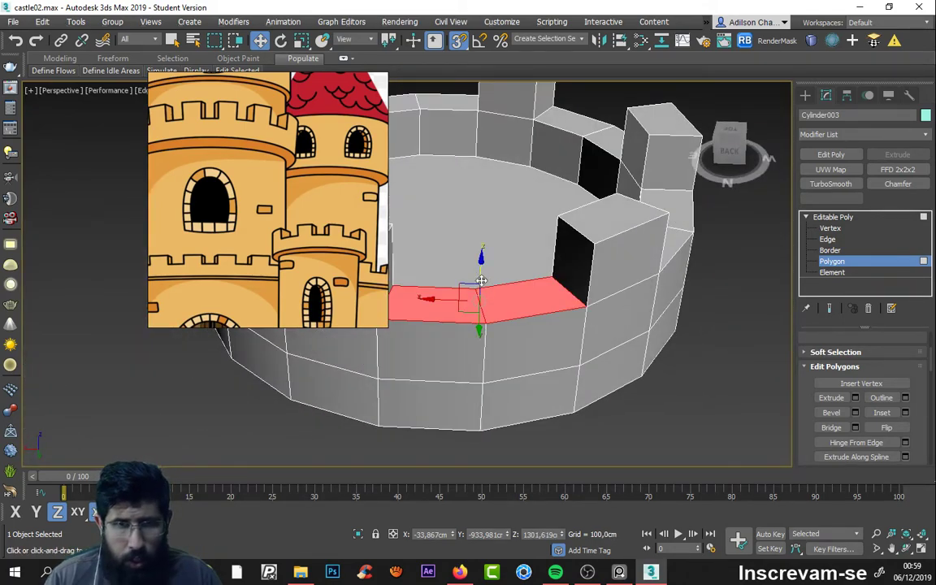
mouse_move(481, 281)
mouse_down()
mouse_move(534, 383)
mouse_move(573, 361)
mouse_up()
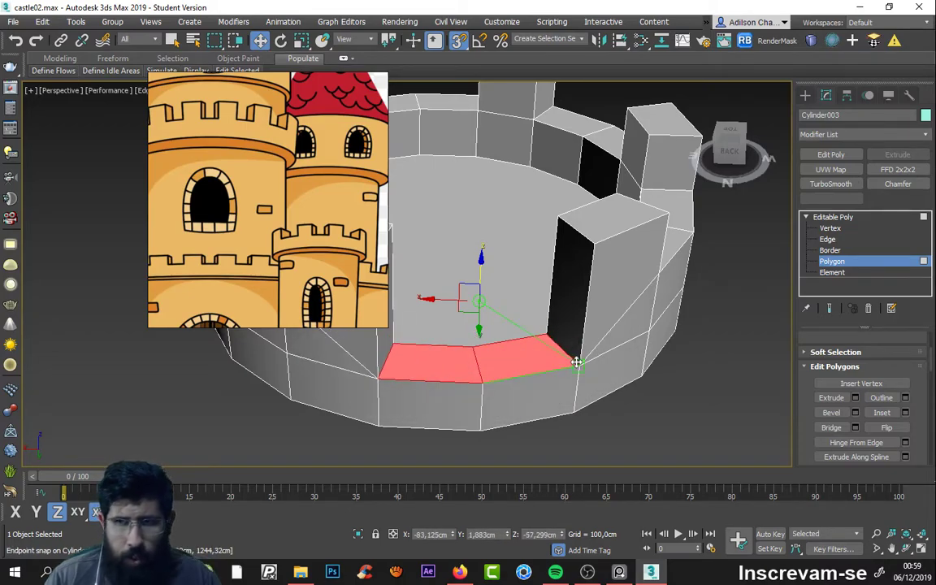
Step: Orbit and zoom the view onto the notched wall of Cylinder003
scroll(576, 363, down, 5)
scroll(671, 324, up, 3)
scroll(696, 356, up, 2)
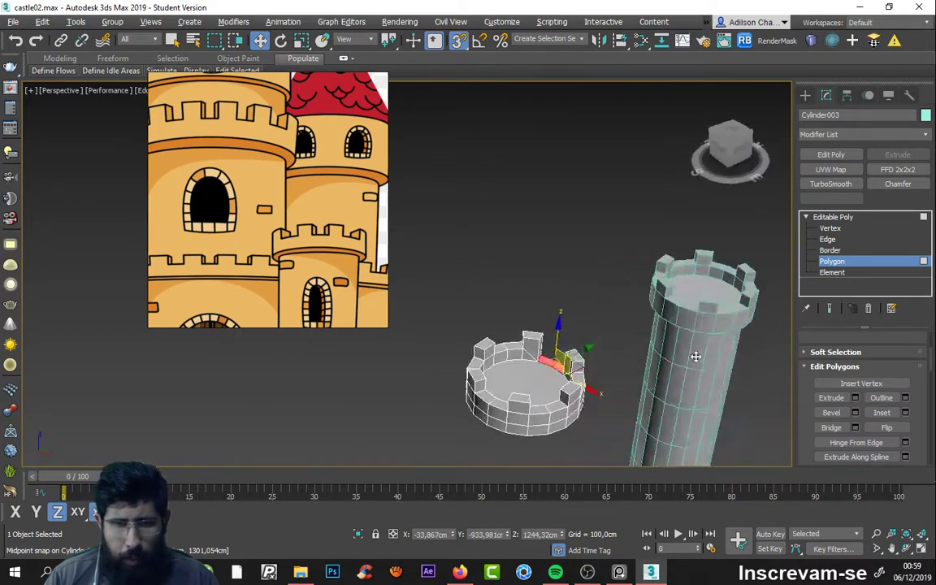
alt+middle_drag(696, 356, 559, 353)
scroll(520, 356, down, 4)
scroll(512, 349, up, 3)
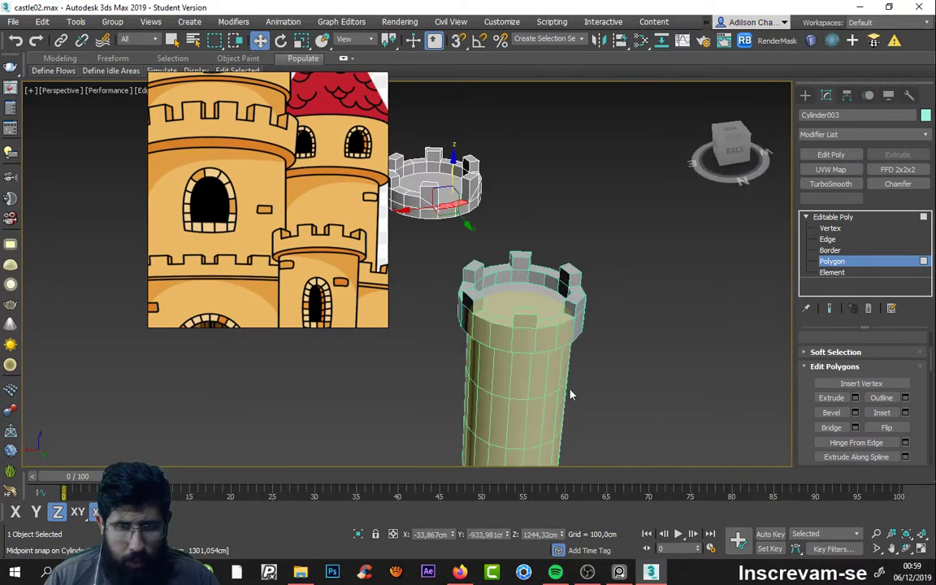
scroll(512, 348, down, 3)
scroll(550, 355, up, 3)
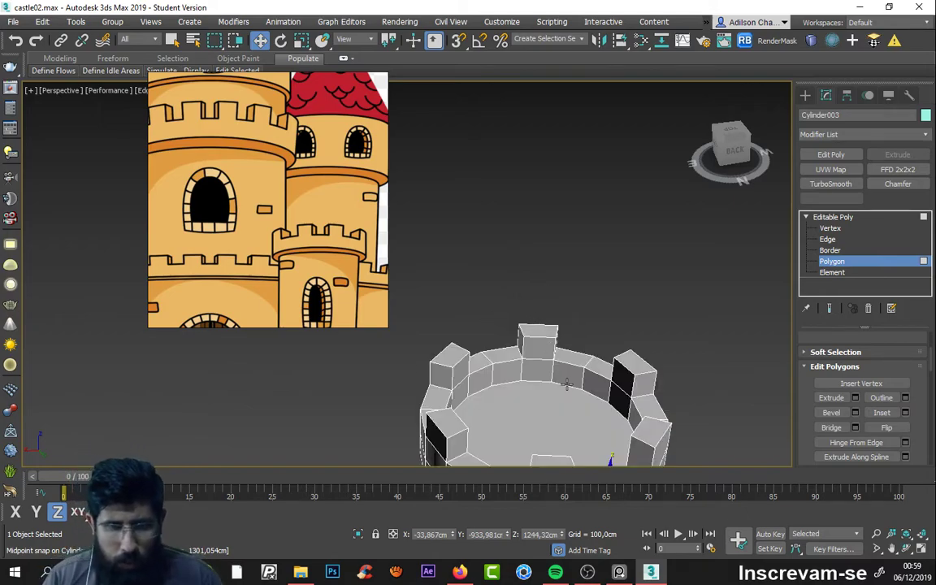
scroll(549, 355, up, 3)
middle_drag(587, 213, 523, 290)
scroll(522, 290, down, 3)
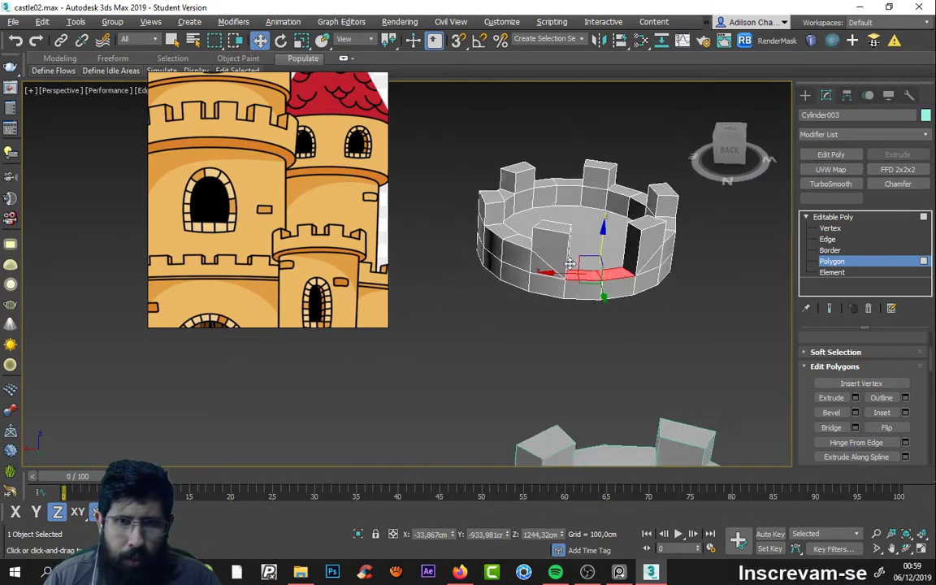
scroll(595, 271, down, 1)
scroll(553, 281, up, 2)
key(s)
scroll(543, 272, up, 2)
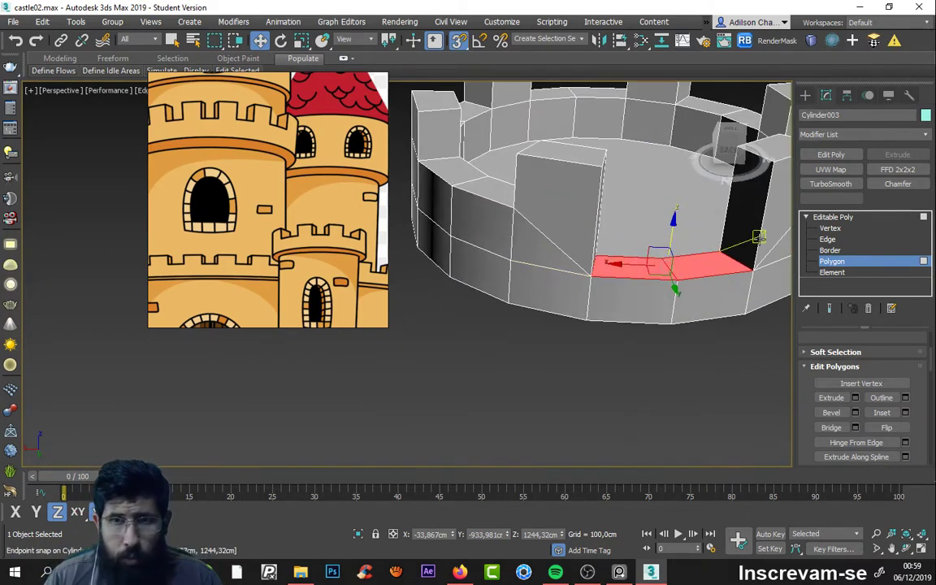
Step: Remove the diagonal edge on the wall face beside the notch
click(831, 239)
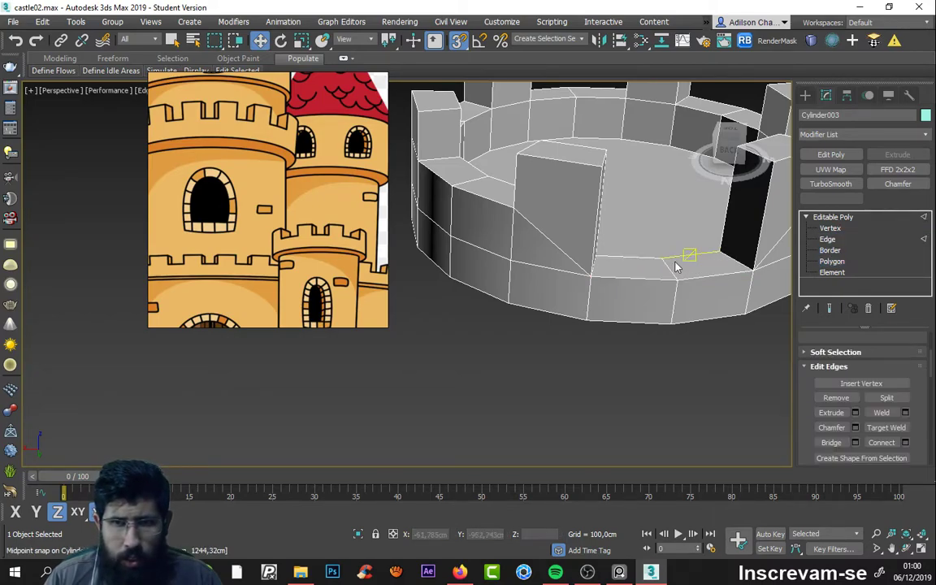
click(562, 252)
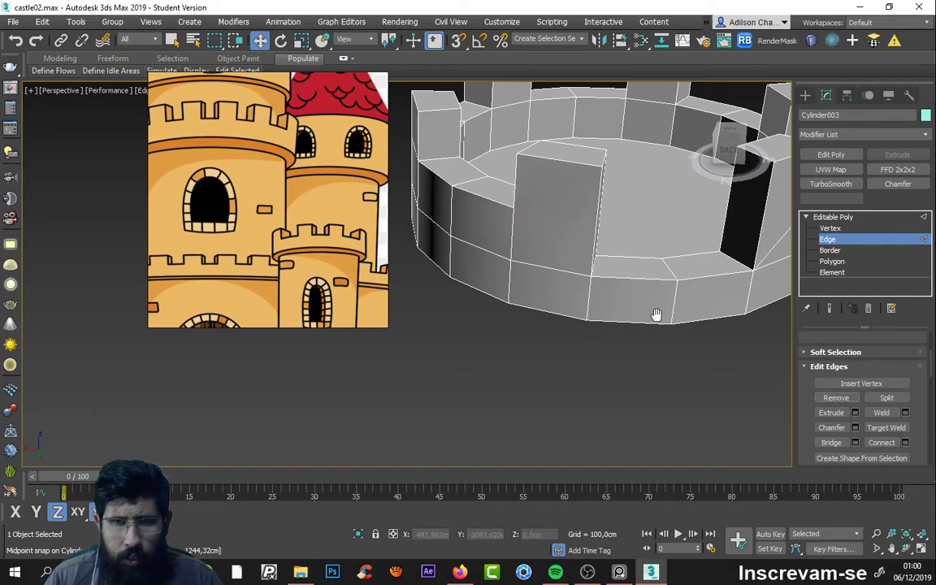
alt+middle_drag(651, 313, 612, 268)
click(641, 241)
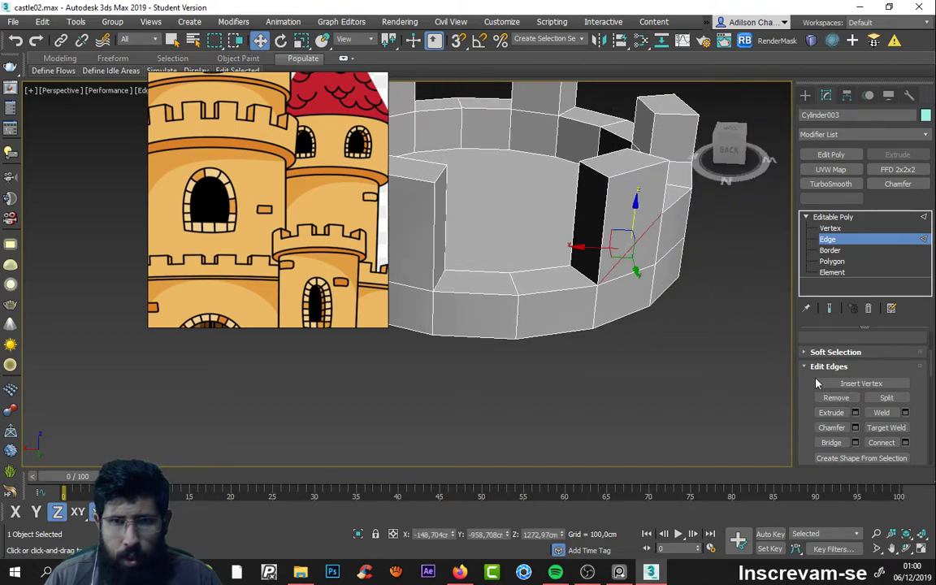
click(844, 399)
Step: Orbit around both towers to inspect the notched crenellated rim
scroll(594, 304, down, 5)
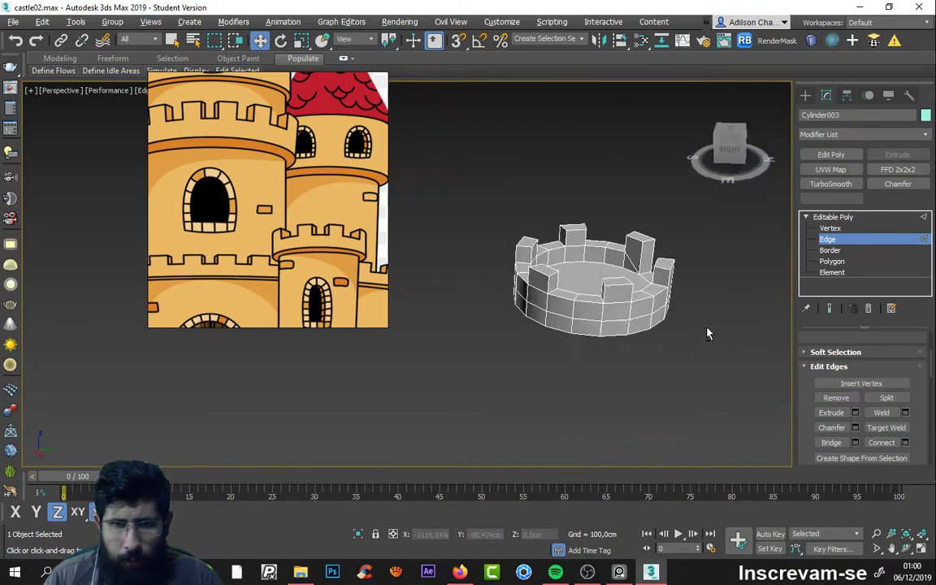
mouse_move(706, 330)
alt+middle_down()
mouse_move(632, 321)
mouse_move(459, 333)
mouse_move(528, 254)
alt+middle_up()
scroll(569, 309, down, 3)
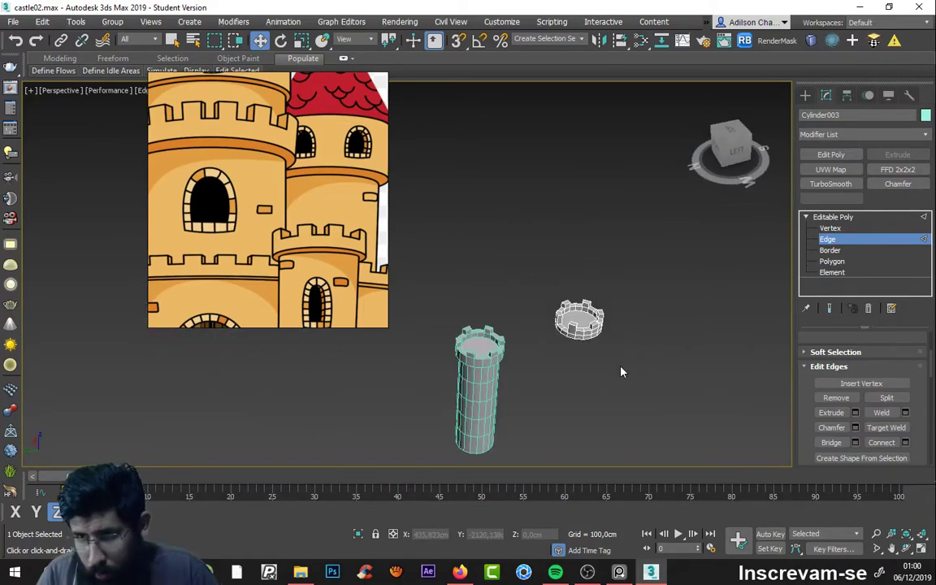
scroll(512, 364, up, 3)
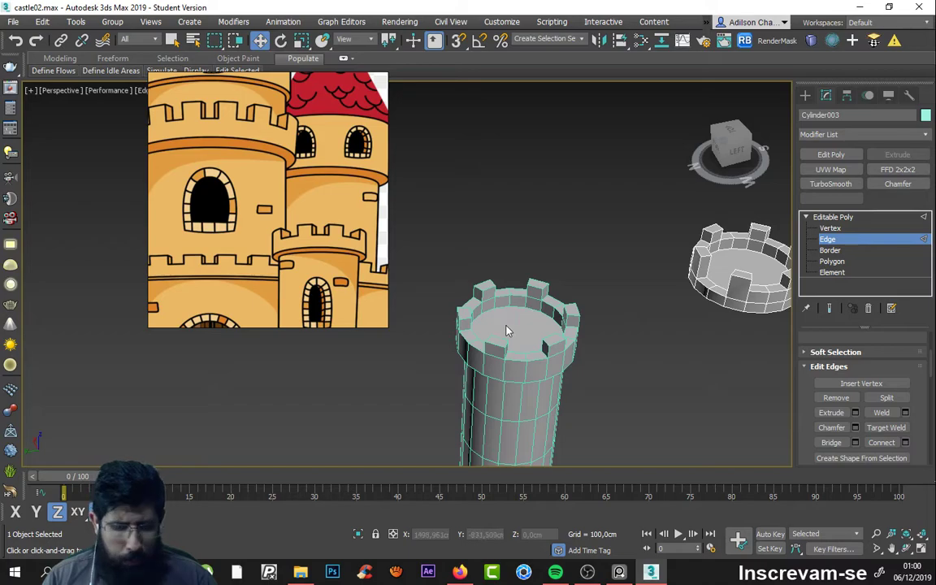
scroll(506, 331, down, 4)
scroll(270, 212, down, 2)
scroll(301, 232, down, 2)
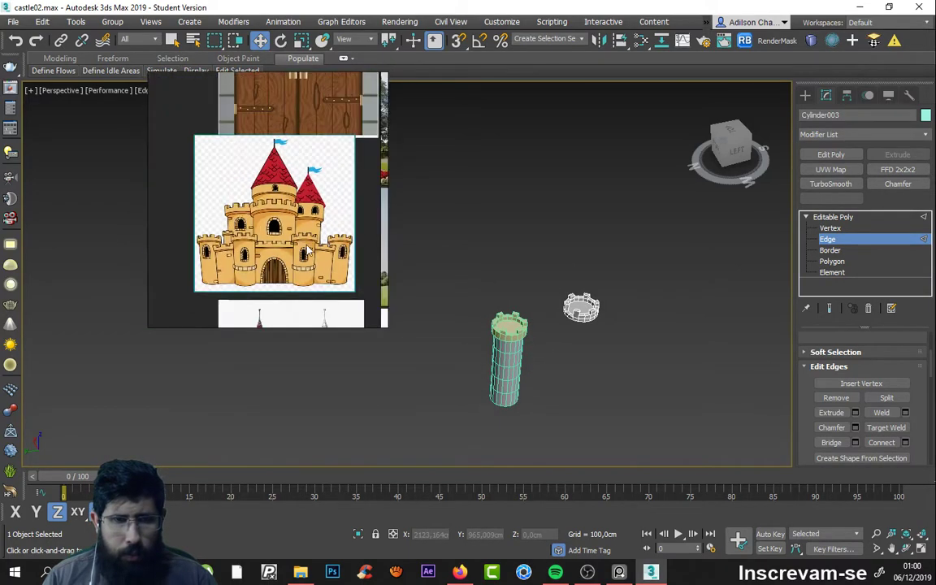
scroll(292, 244, up, 2)
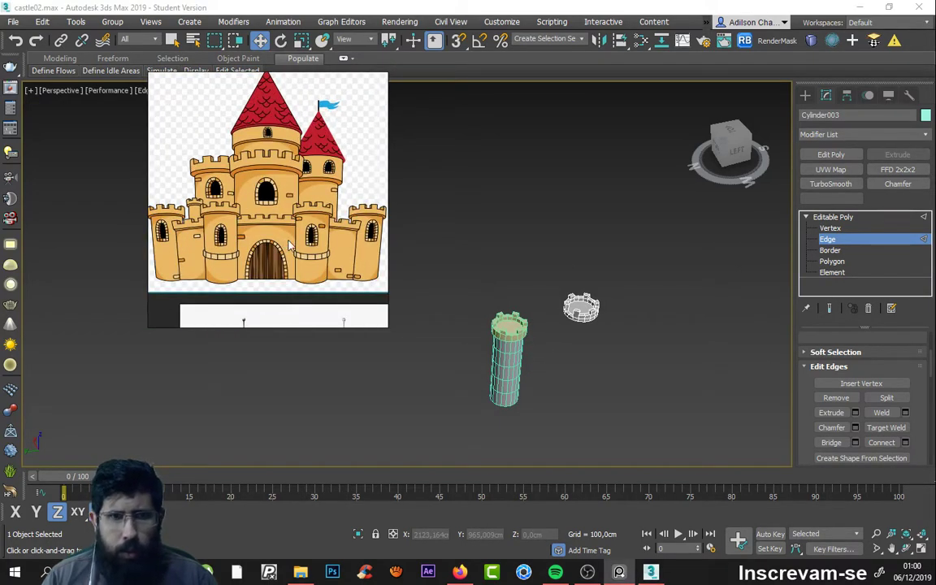
scroll(288, 247, up, 1)
alt+middle_drag(510, 333, 509, 317)
scroll(504, 329, up, 4)
scroll(491, 324, down, 4)
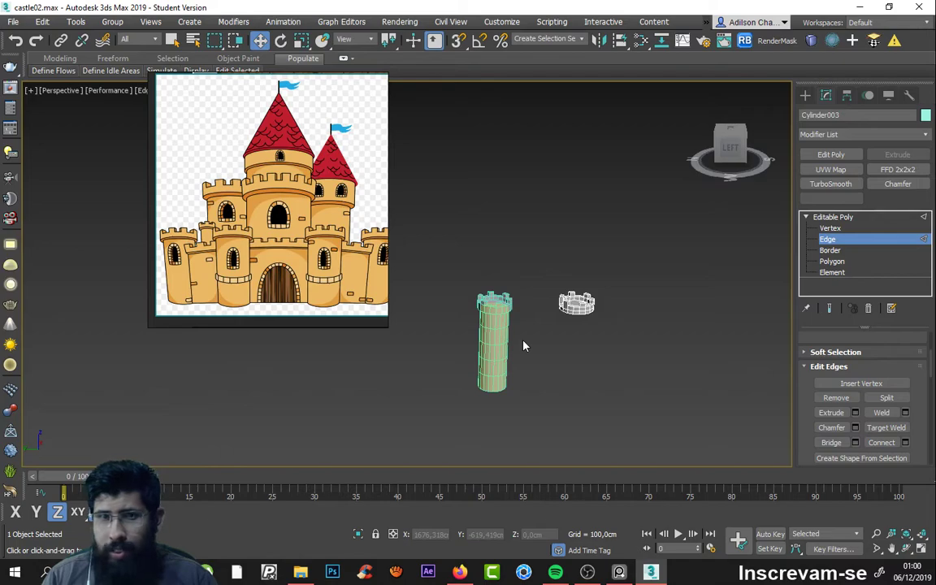
mouse_move(523, 347)
alt+middle_down()
mouse_move(495, 325)
mouse_move(495, 359)
mouse_move(508, 250)
alt+middle_up()
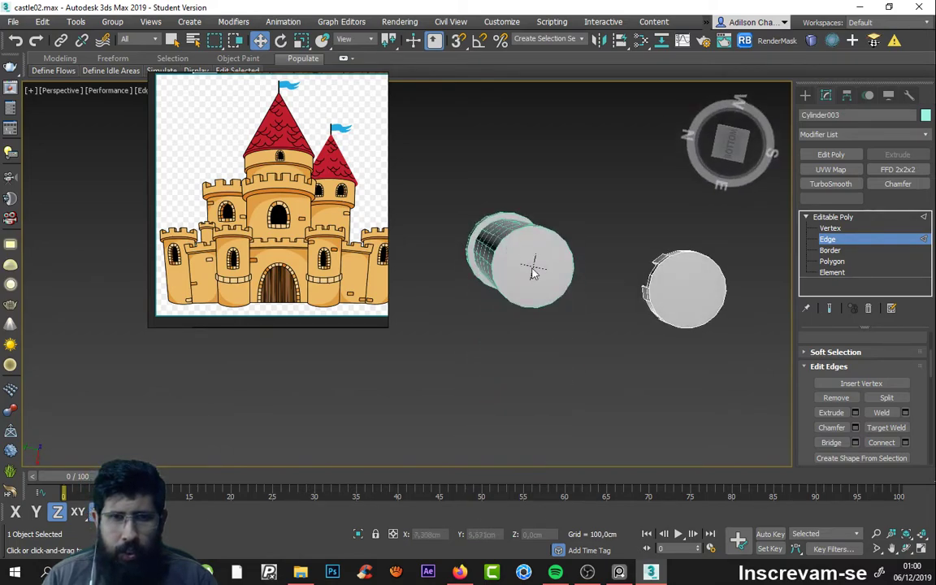
scroll(516, 370, down, 5)
alt+middle_drag(517, 370, 503, 456)
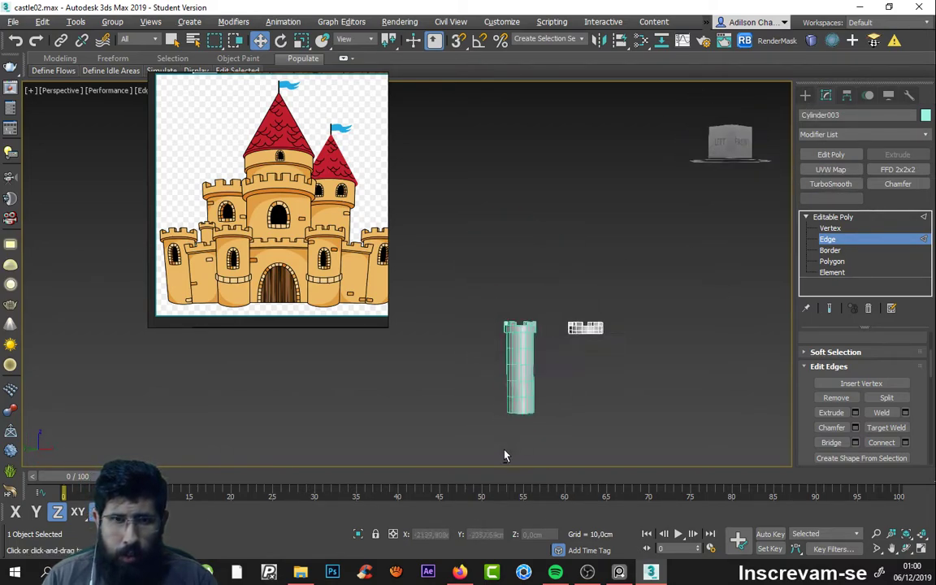
scroll(546, 391, down, 2)
alt+middle_drag(545, 390, 530, 407)
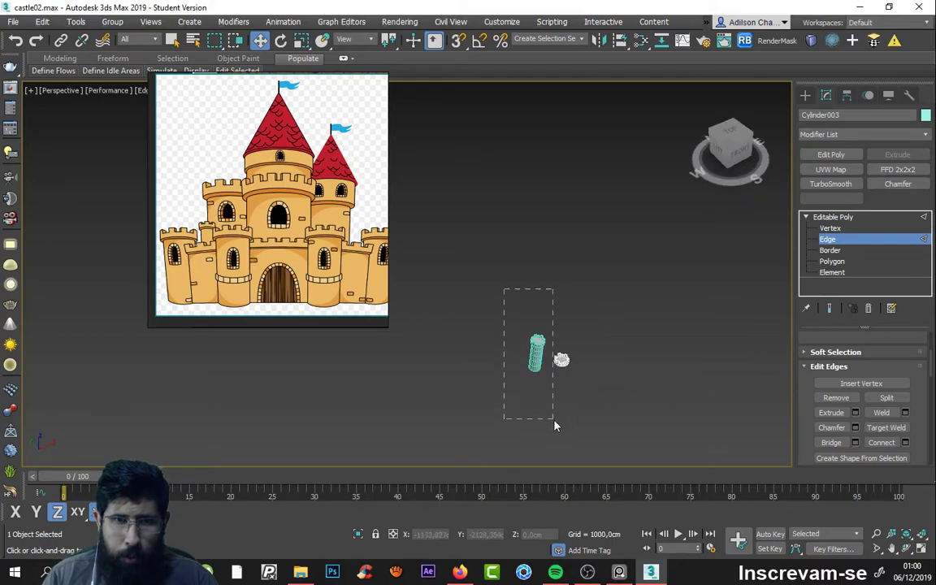
scroll(556, 426, up, 5)
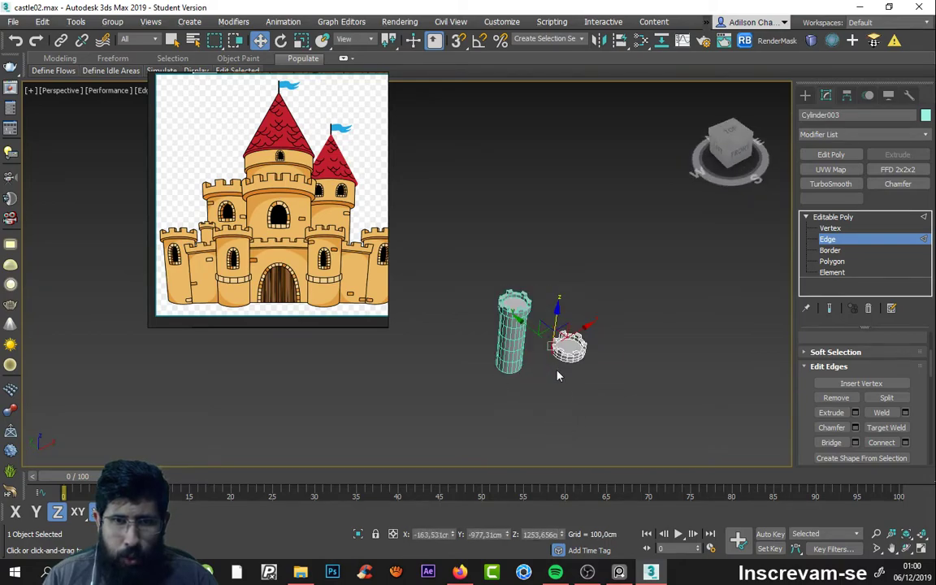
Step: Exit sub-object editing and move the small crenellated ring aside along X
click(806, 96)
click(592, 335)
click(514, 321)
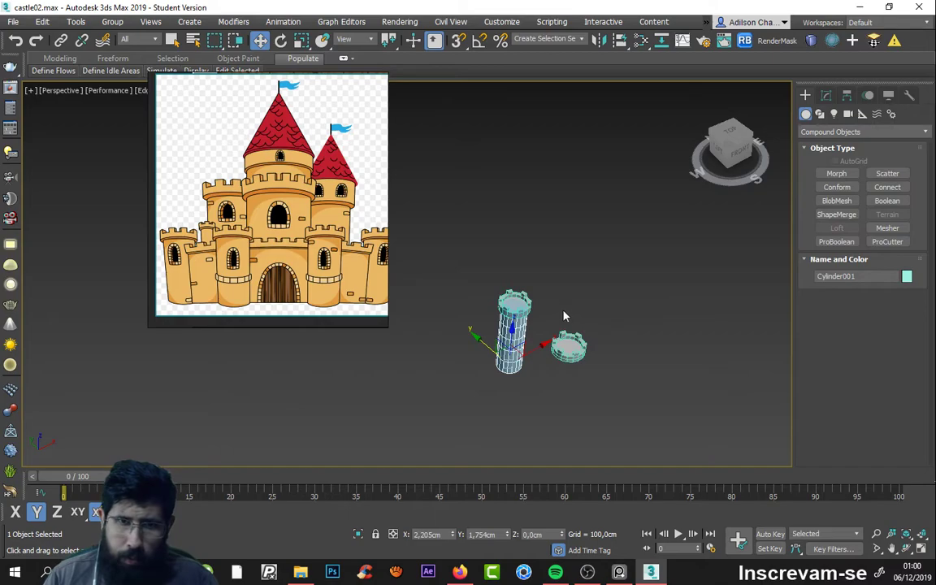
drag(539, 294, 600, 386)
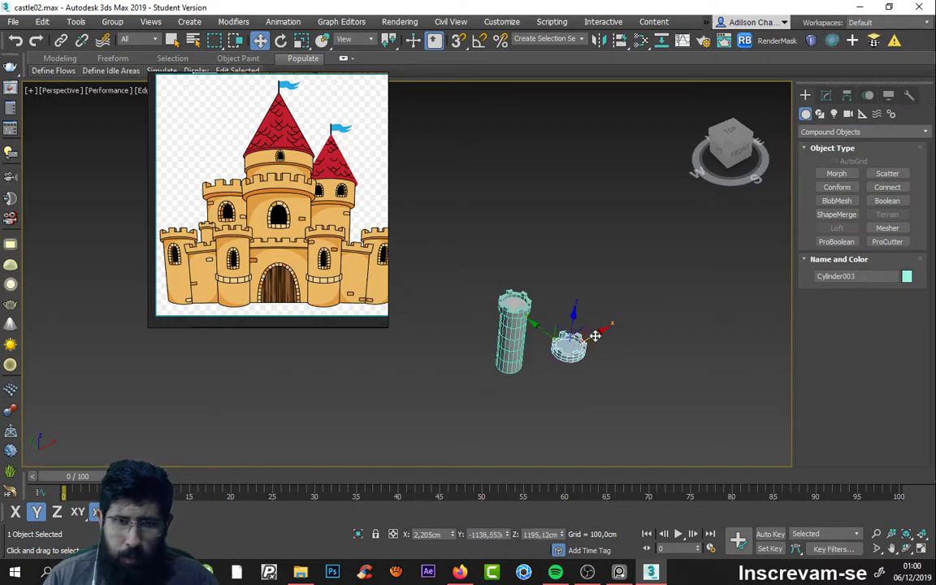
drag(595, 335, 731, 248)
scroll(531, 326, up, 2)
scroll(500, 339, up, 3)
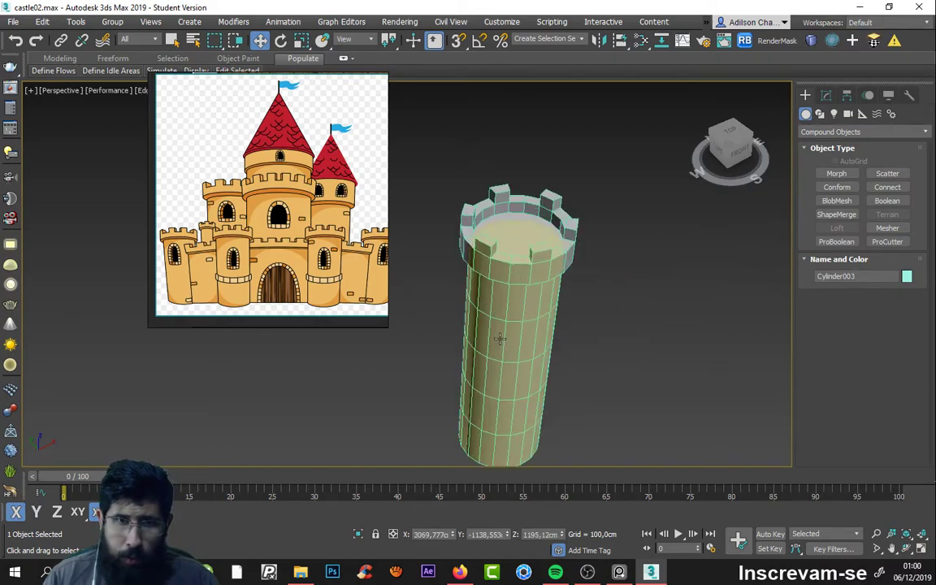
scroll(500, 340, down, 3)
scroll(499, 340, up, 2)
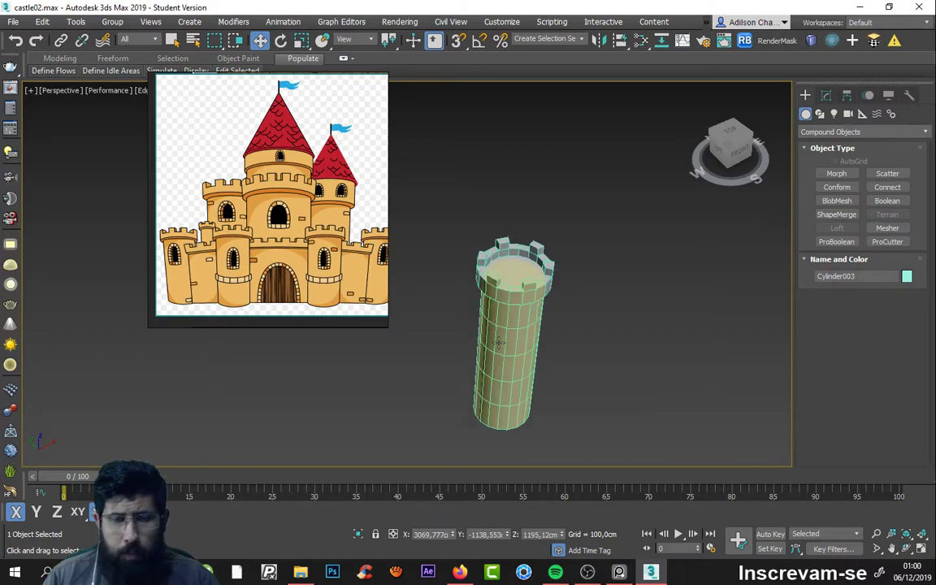
Step: Select only the Cylinder001 body and scale it to 77% along Z
drag(580, 464, 580, 464)
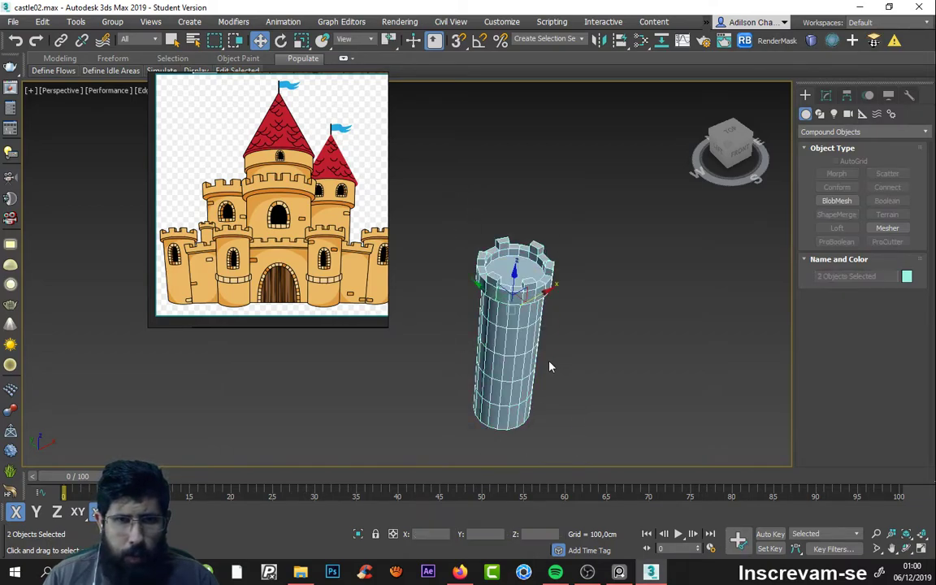
mouse_move(549, 368)
alt+middle_down()
mouse_move(502, 380)
mouse_move(542, 336)
alt+middle_up()
click(502, 379)
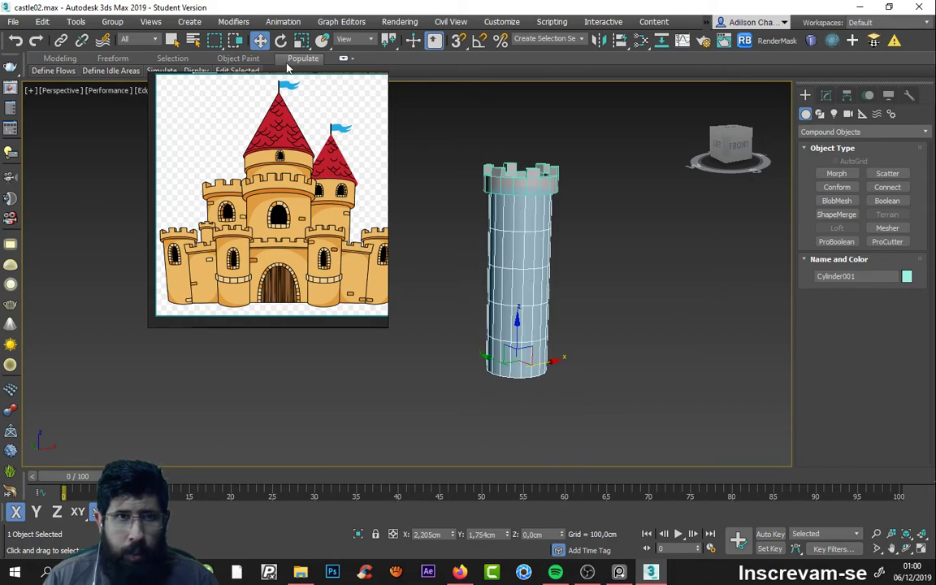
click(300, 40)
mouse_move(509, 315)
mouse_down()
mouse_move(520, 295)
mouse_move(526, 333)
mouse_move(581, 304)
mouse_up()
Step: Select the floating crenellated top and snap it down onto the cylinder's rim
click(581, 303)
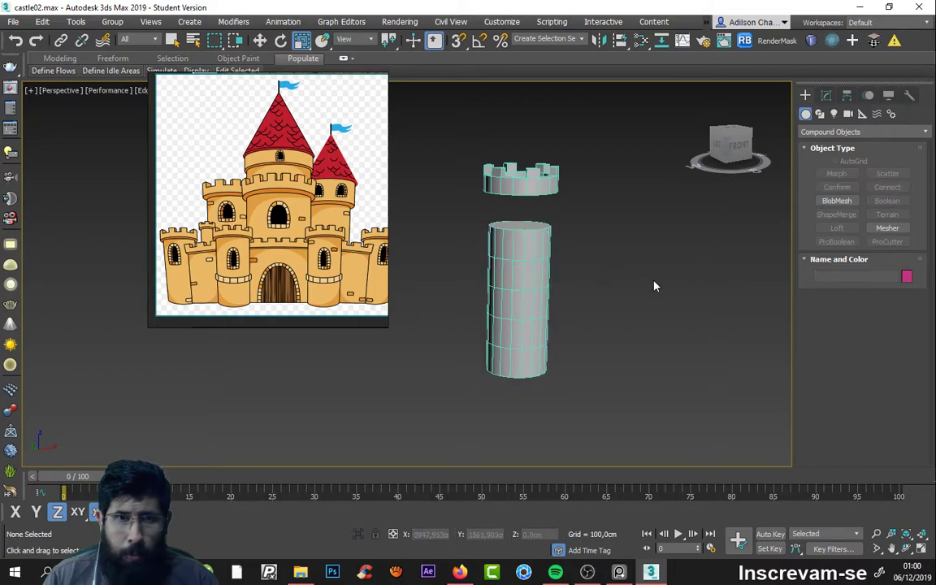
click(557, 189)
click(455, 124)
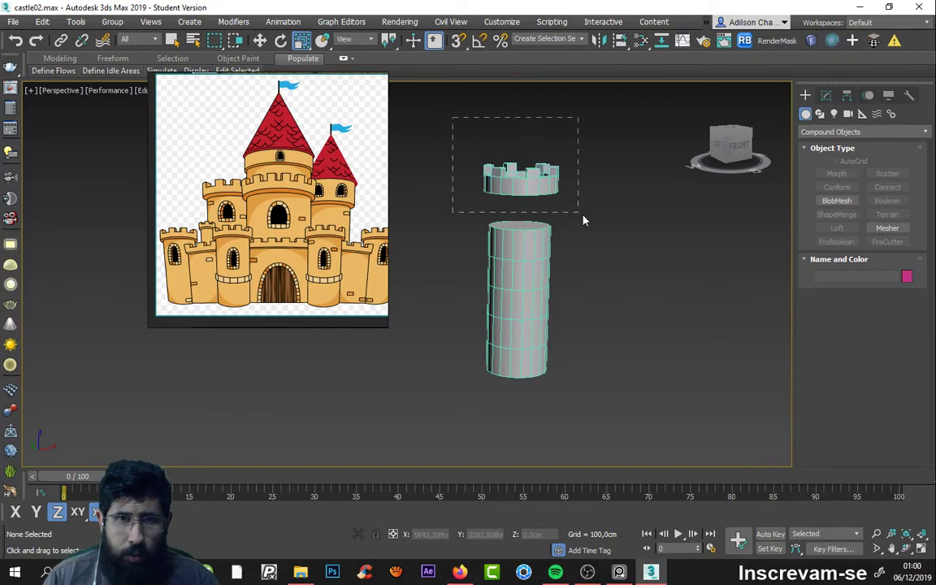
drag(583, 220, 590, 222)
key(w)
scroll(532, 204, up, 2)
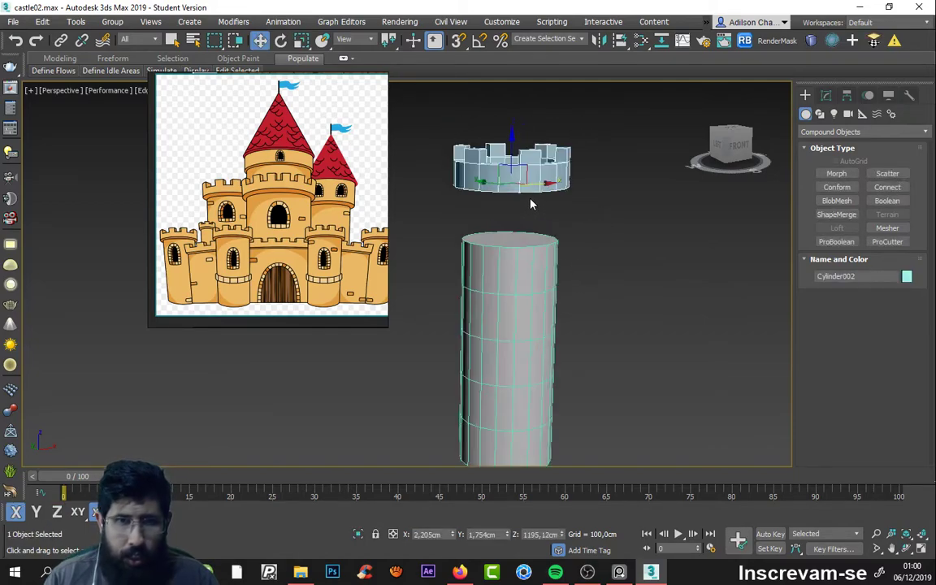
key(s)
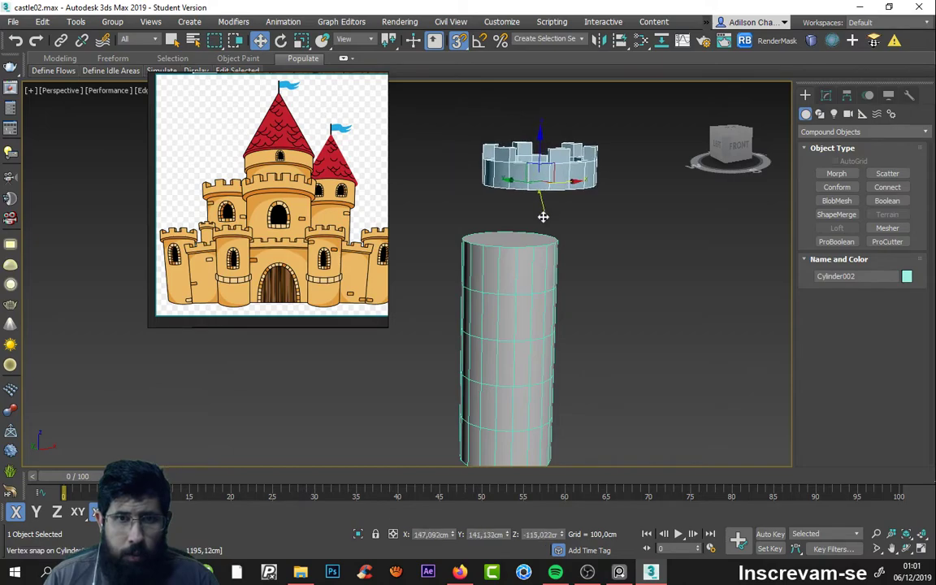
mouse_move(514, 143)
mouse_down()
mouse_move(510, 171)
mouse_move(556, 241)
mouse_up()
Step: Orbit around the tower to check the seated crenellated top
scroll(521, 309, down, 5)
alt+middle_drag(520, 276, 512, 331)
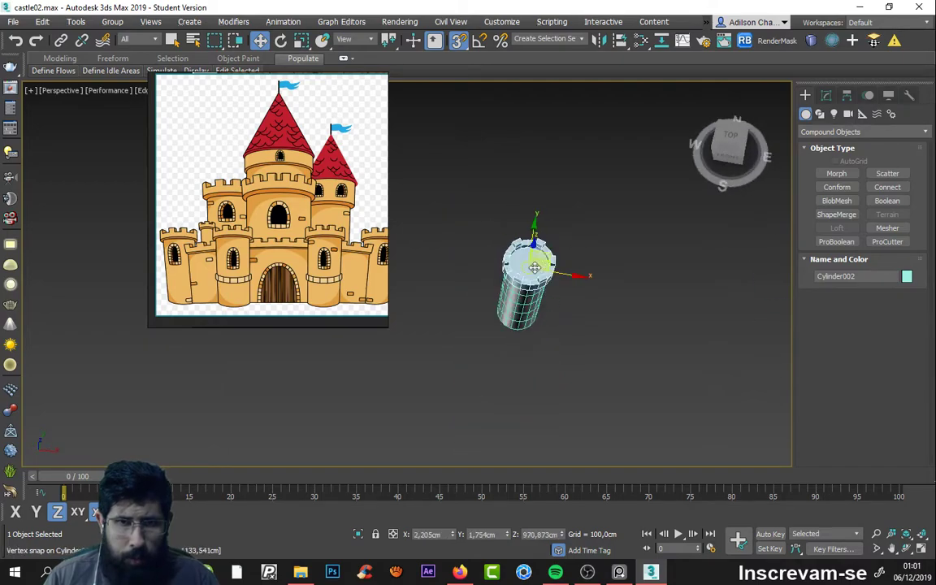
scroll(532, 269, up, 5)
alt+middle_drag(553, 272, 579, 266)
scroll(601, 272, down, 4)
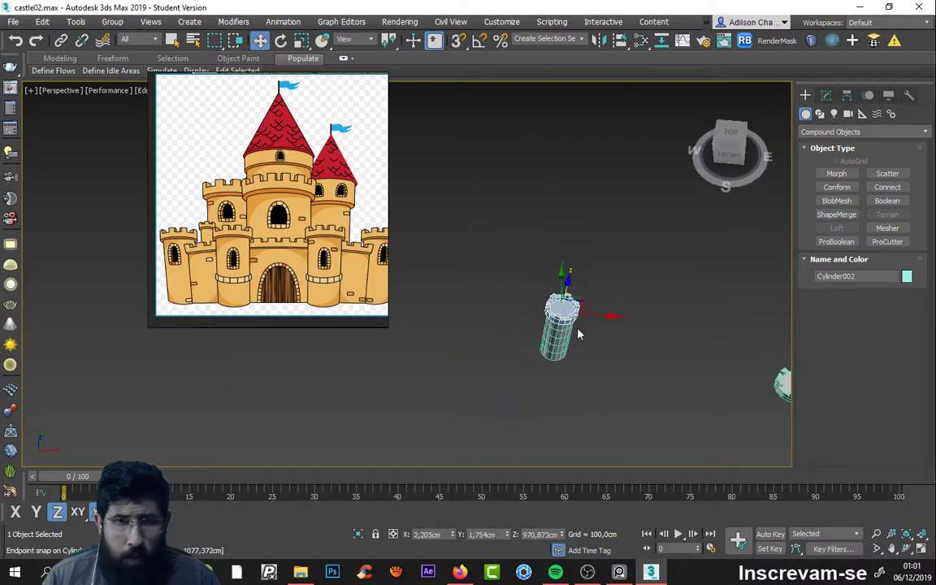
mouse_move(569, 317)
alt+middle_down()
mouse_move(504, 324)
mouse_move(537, 280)
alt+middle_up()
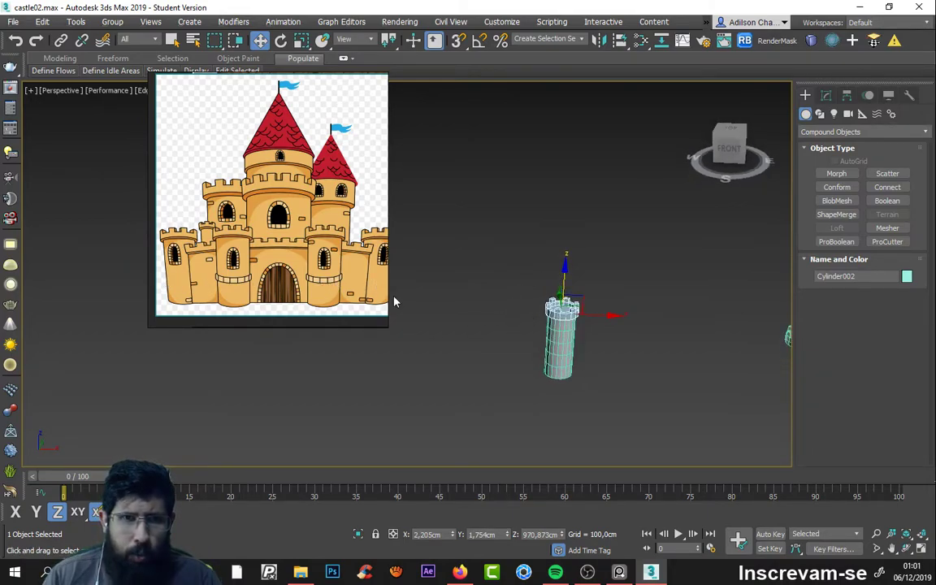
alt+middle_drag(486, 377, 520, 341)
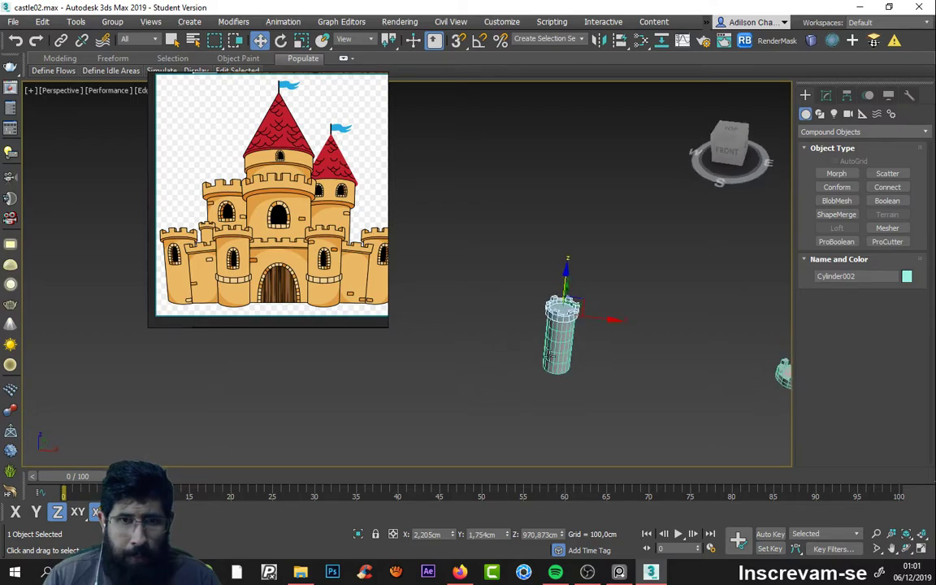
scroll(527, 360, up, 3)
scroll(527, 360, down, 5)
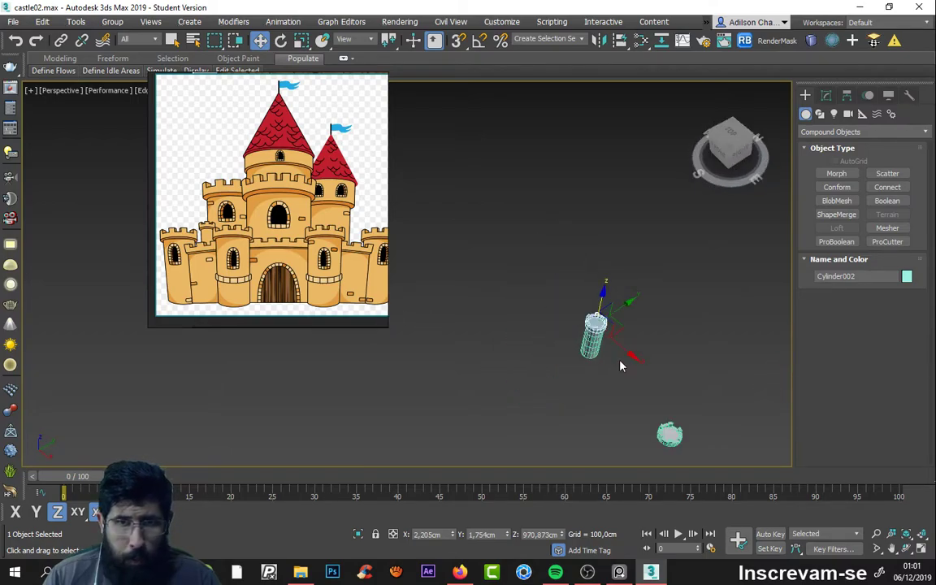
alt+middle_drag(568, 358, 580, 317)
scroll(578, 315, down, 2)
key(alt+w)
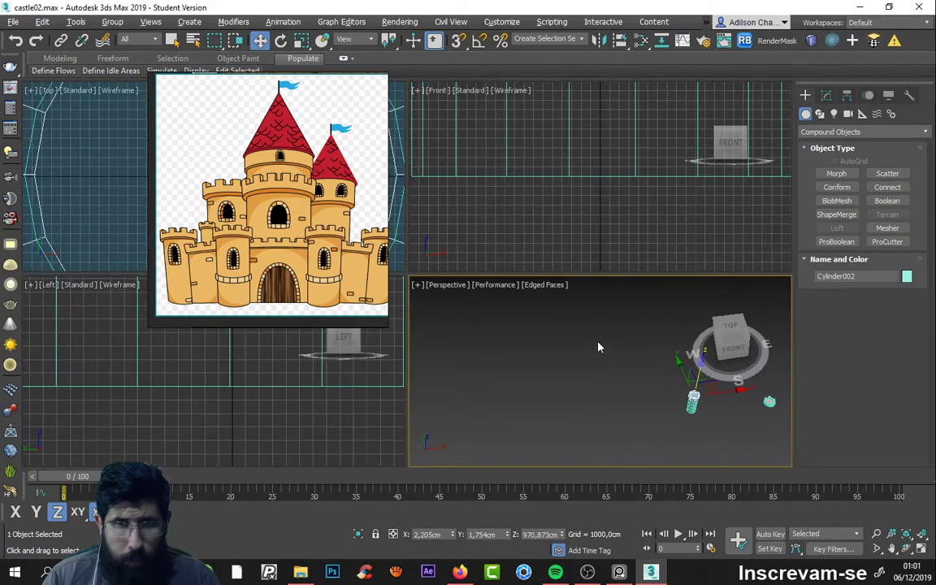
key(alt+w)
scroll(608, 343, down, 2)
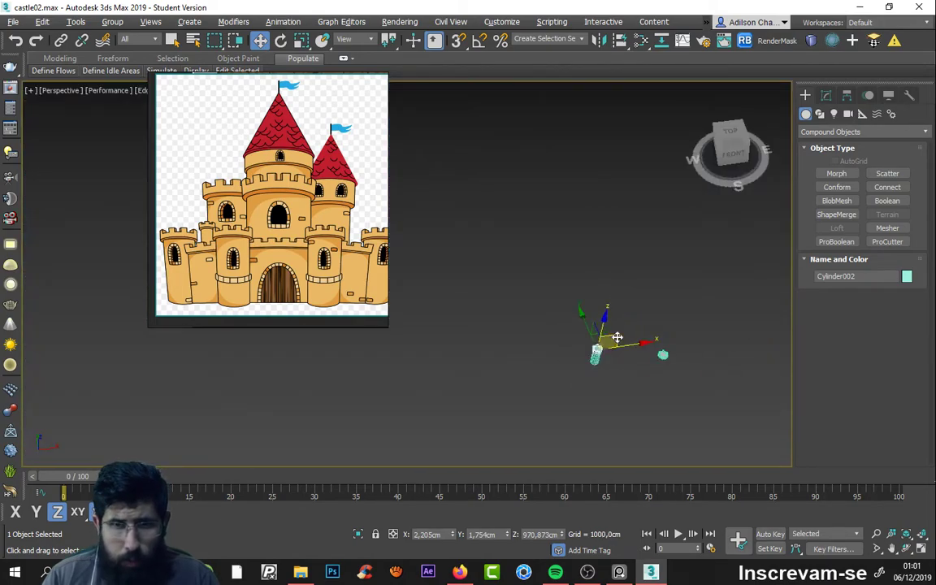
scroll(596, 318, up, 2)
scroll(539, 387, up, 3)
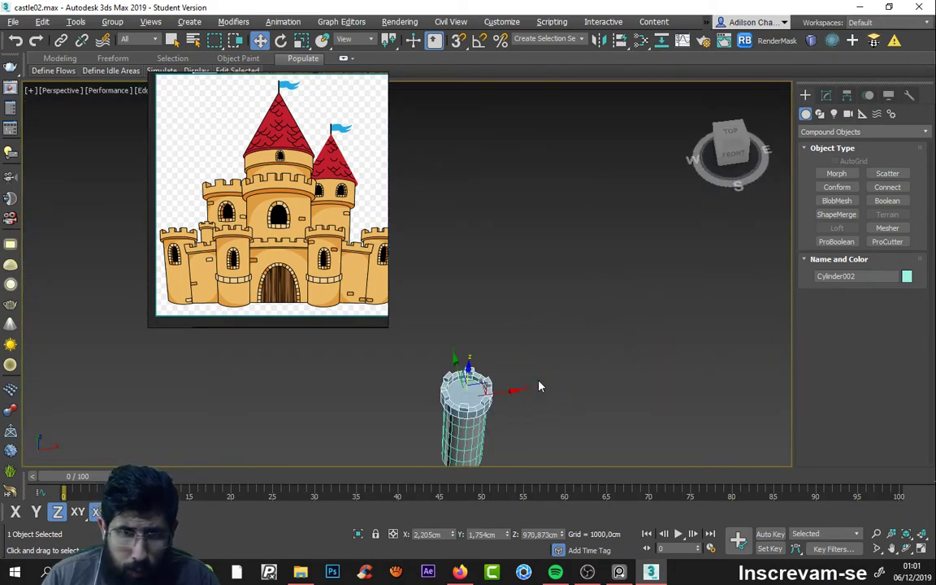
scroll(641, 276, up, 3)
scroll(639, 288, down, 3)
scroll(619, 318, down, 2)
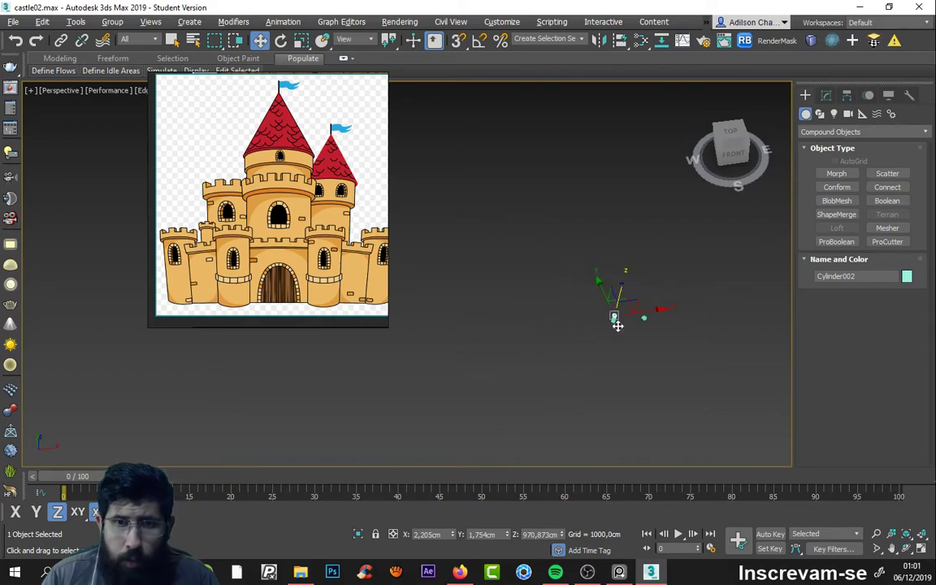
key(alt+w)
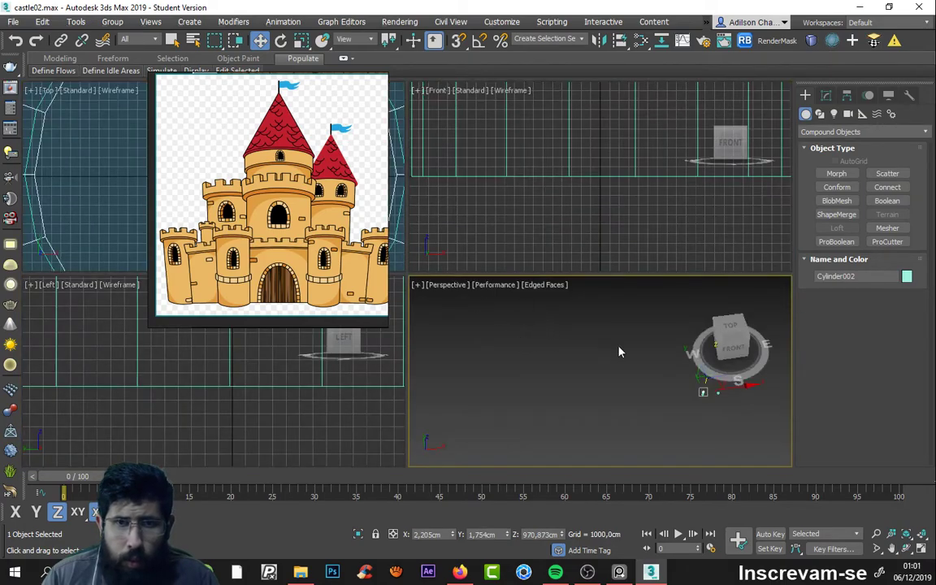
scroll(73, 175, down, 3)
scroll(88, 184, down, 3)
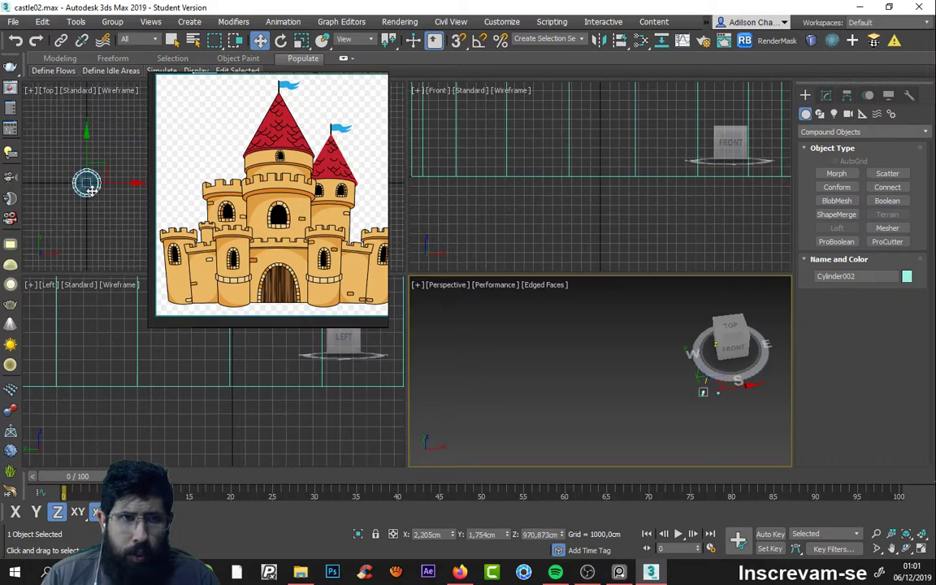
scroll(112, 191, down, 2)
scroll(735, 407, up, 2)
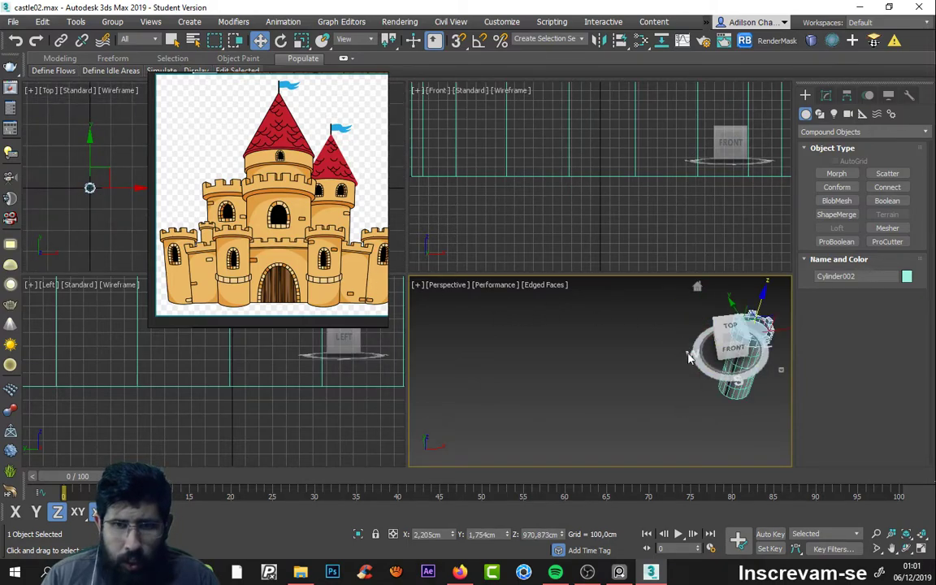
scroll(748, 400, up, 2)
middle_drag(736, 396, 621, 407)
scroll(650, 390, down, 2)
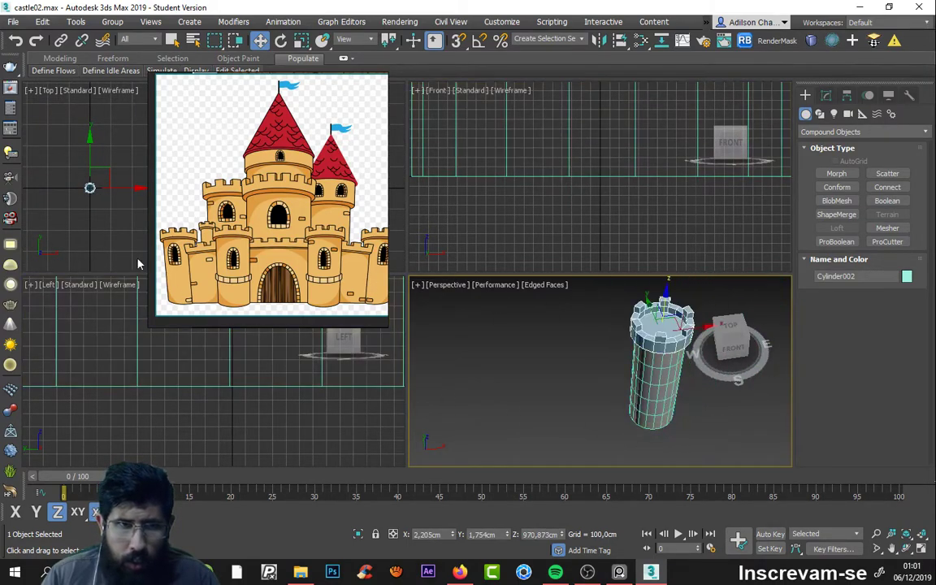
scroll(93, 199, up, 3)
scroll(94, 220, up, 2)
scroll(50, 183, down, 3)
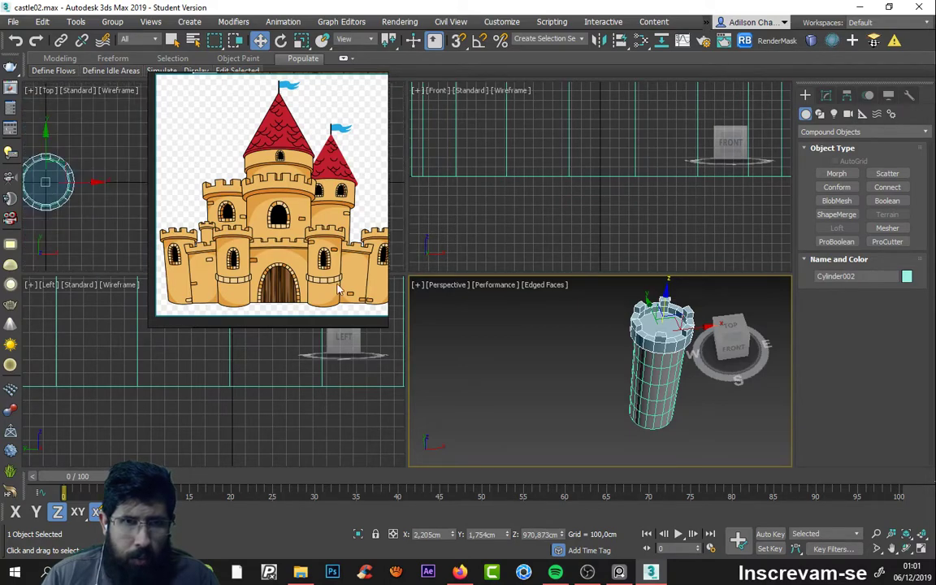
key(alt+w)
scroll(546, 328, down, 3)
Step: Window-select the tower body and crenellated top together, then maximize the perspective view
scroll(571, 341, down, 2)
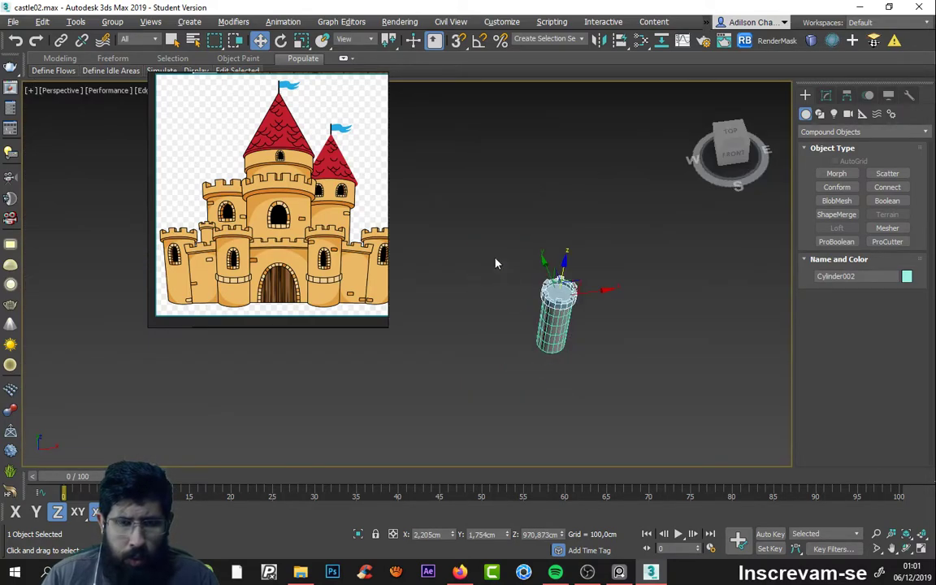
drag(504, 220, 594, 403)
key(alt+w)
key(alt+w)
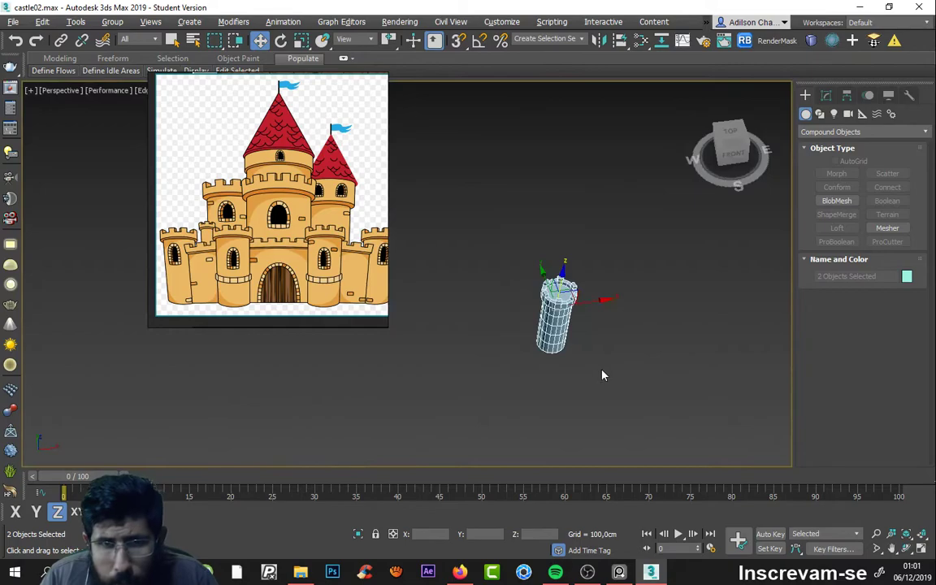
key(alt+w)
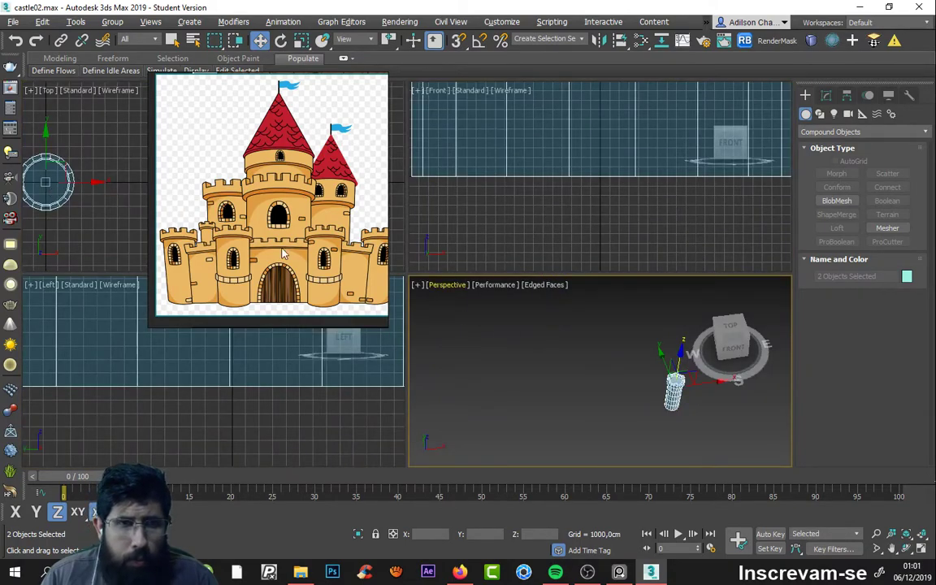
key(alt+w)
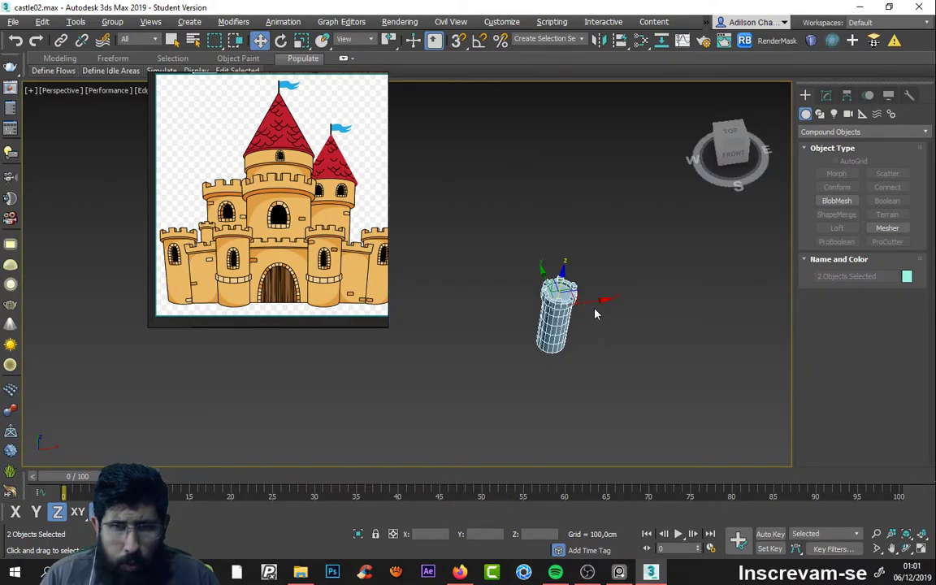
Step: Orbit around the tower and zoom the reference picture onto the castle's doorway area
mouse_move(645, 295)
alt+middle_down()
mouse_move(607, 344)
mouse_move(617, 334)
mouse_move(555, 268)
alt+middle_up()
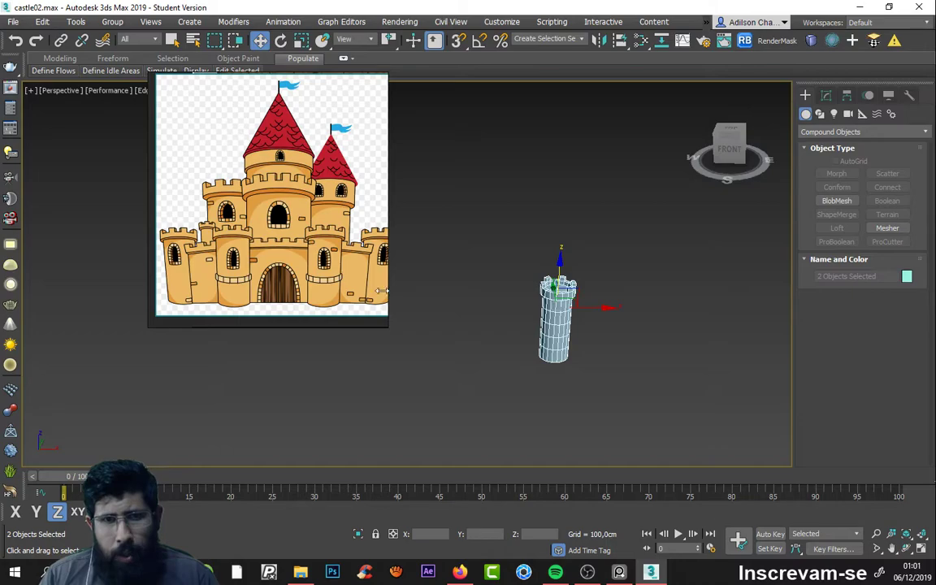
scroll(329, 286, up, 3)
scroll(329, 286, up, 2)
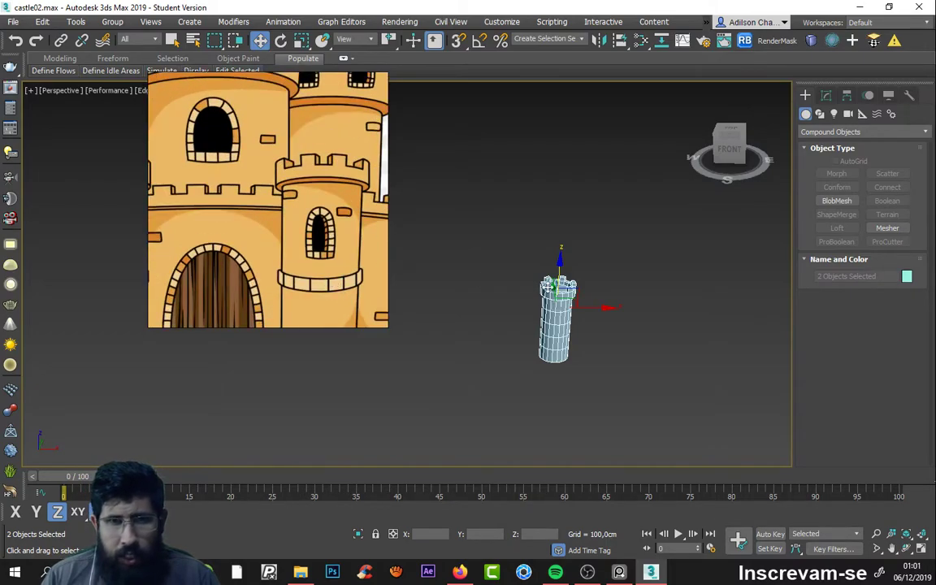
scroll(559, 317, down, 3)
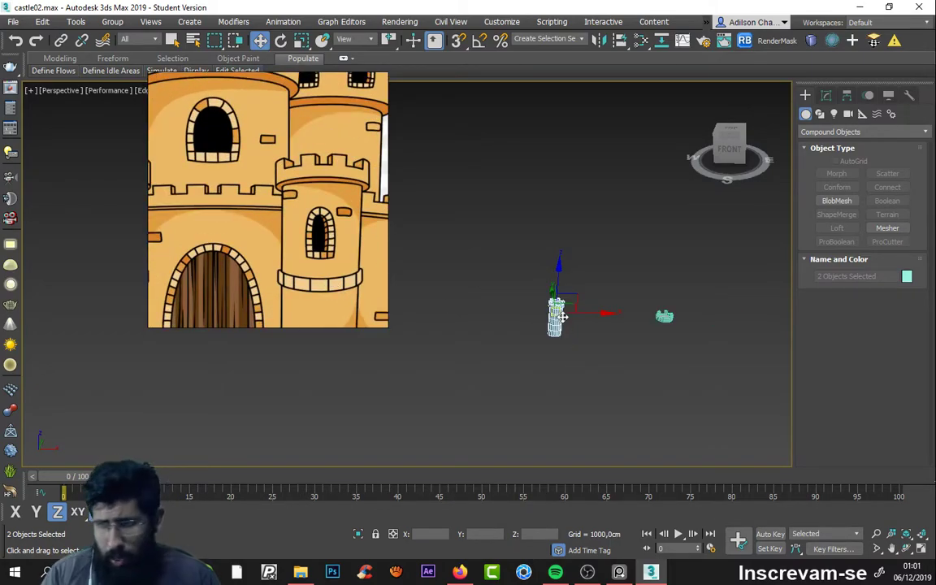
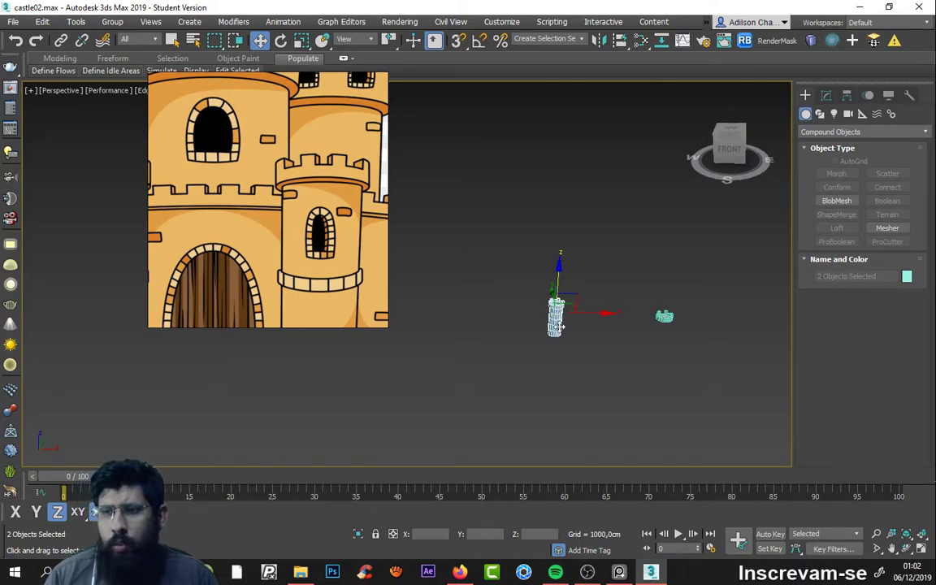
Step: Zoom and pan in on the tower, clear the selection, and select only its cylinder body
scroll(548, 328, up, 3)
middle_drag(520, 326, 561, 325)
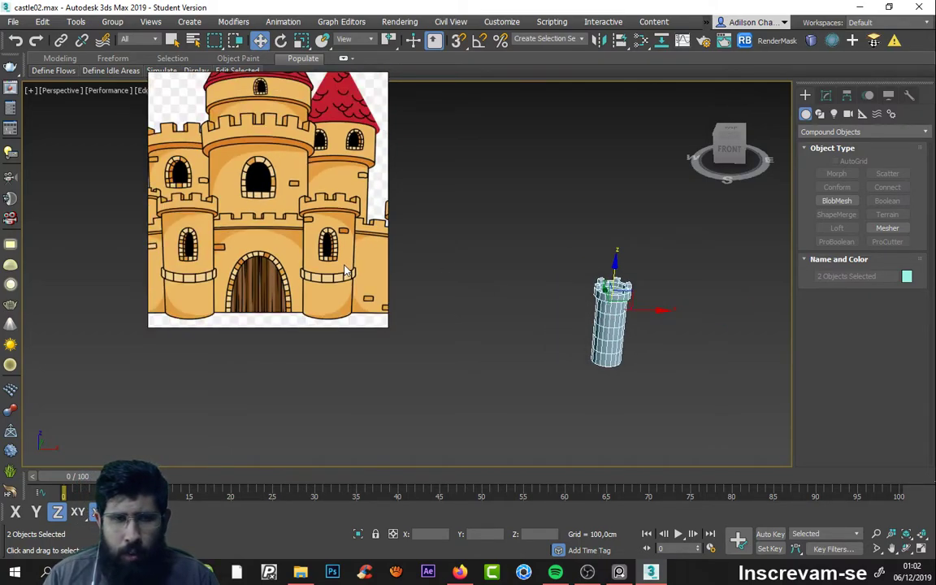
scroll(370, 285, down, 2)
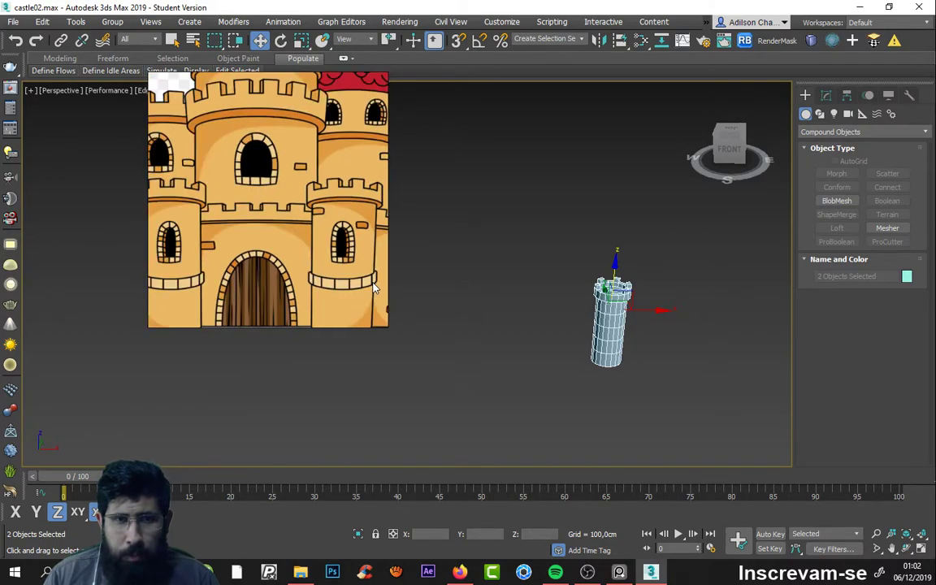
scroll(179, 294, down, 2)
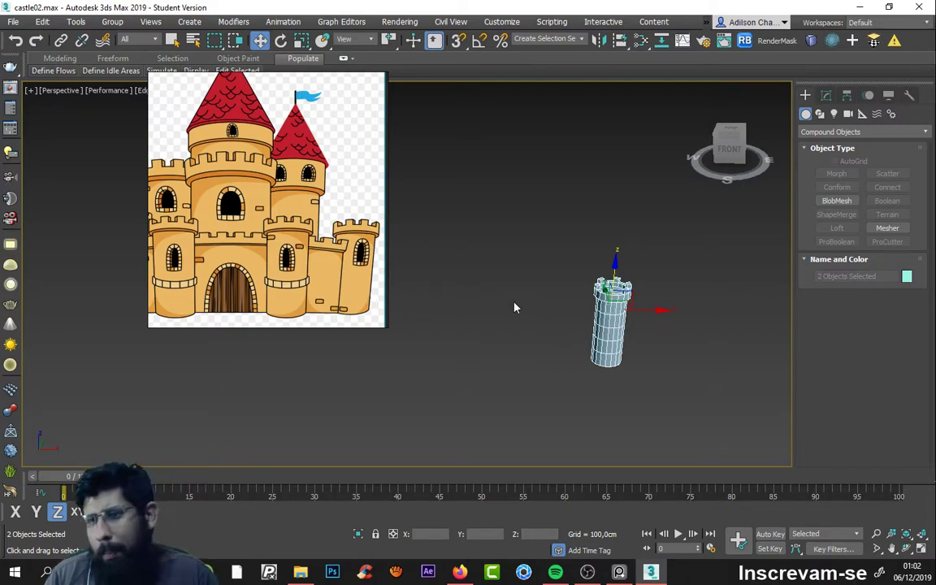
scroll(567, 289, up, 3)
scroll(588, 341, up, 3)
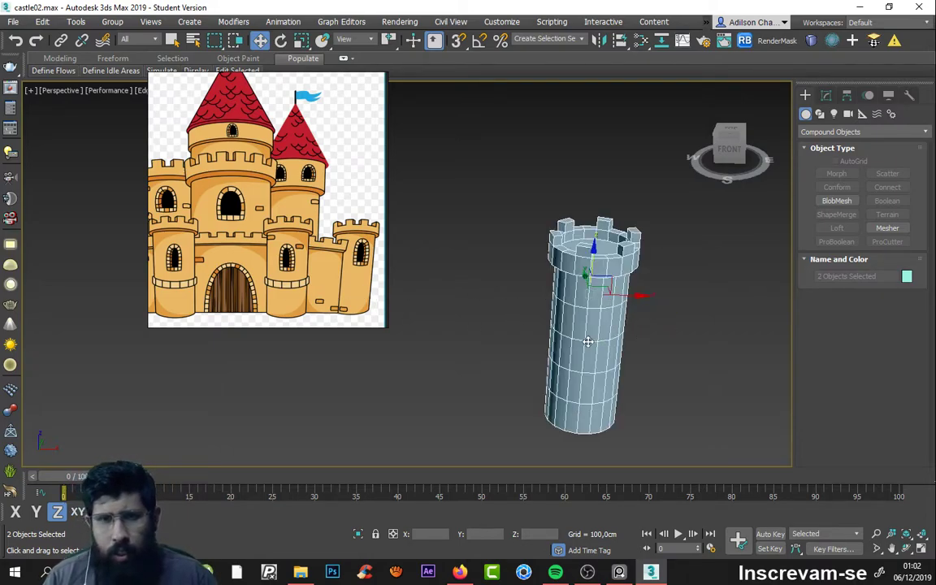
scroll(598, 345, up, 2)
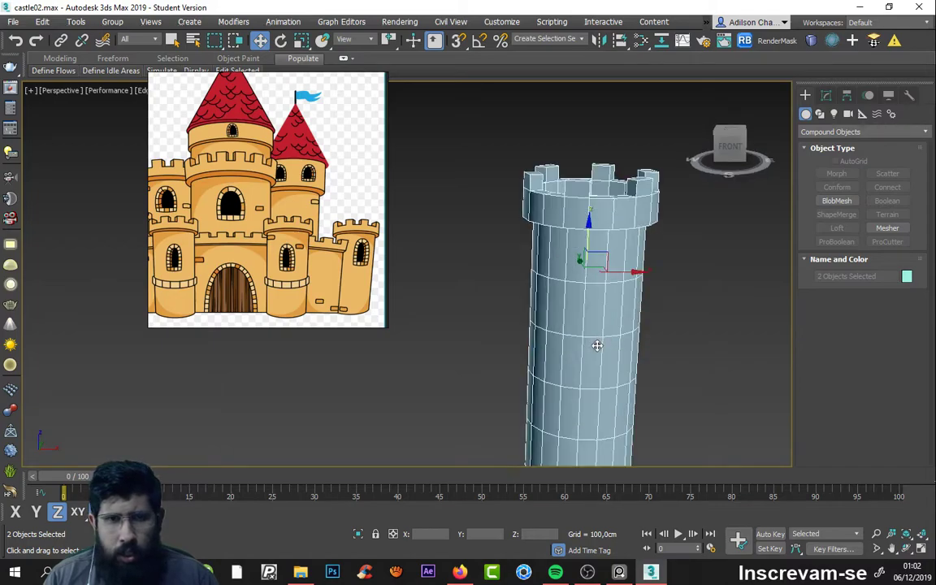
click(667, 359)
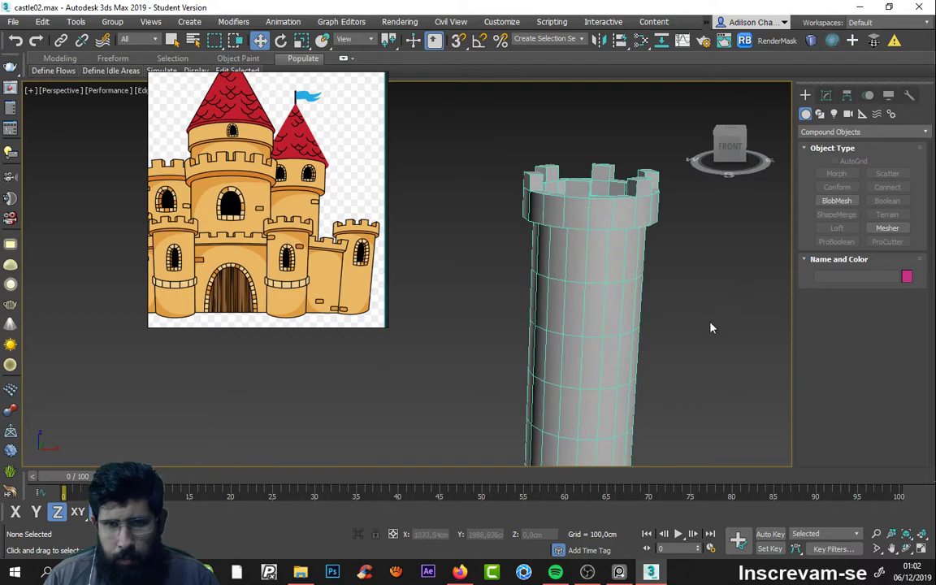
middle_drag(639, 289, 606, 238)
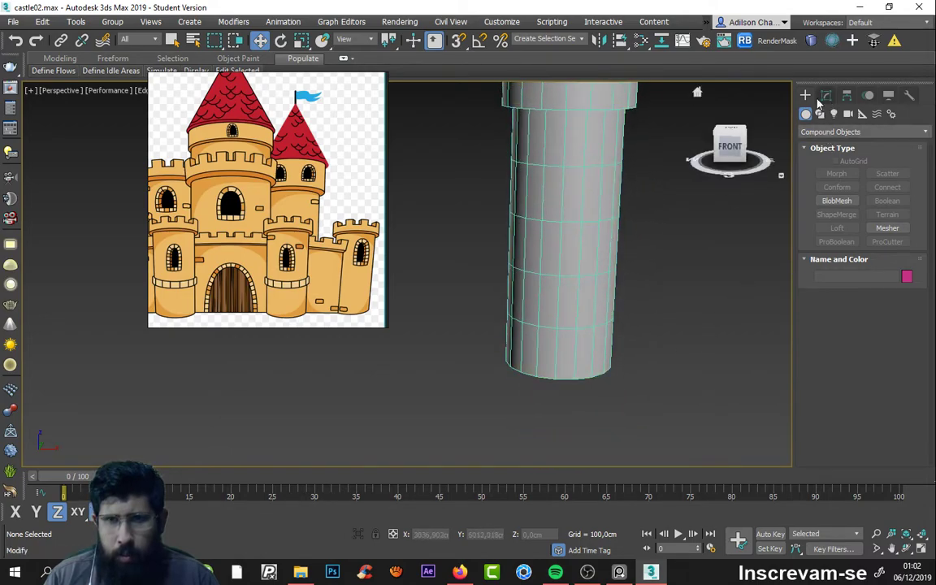
click(568, 246)
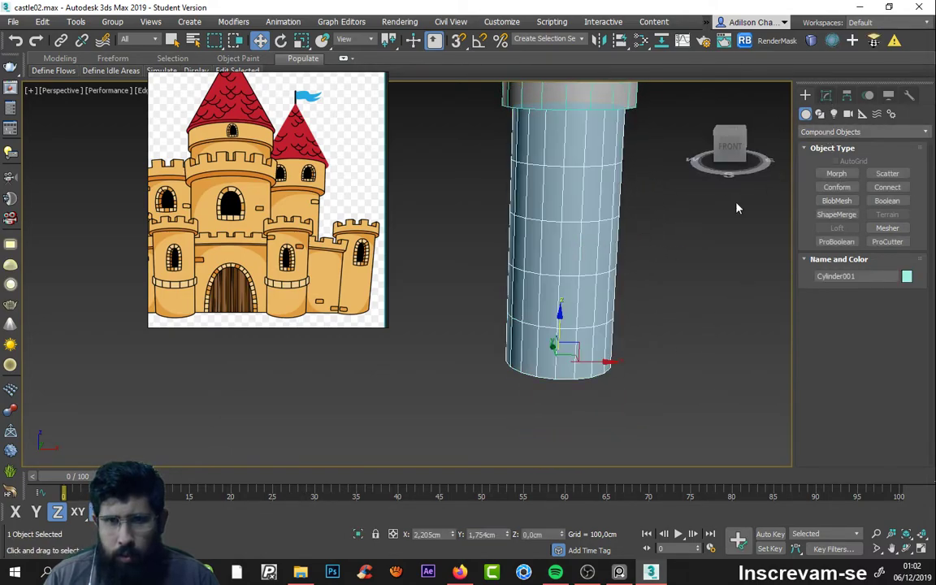
Step: In Edit Poly Edge mode, select one vertical cylinder edge and its full ring
click(826, 96)
click(819, 217)
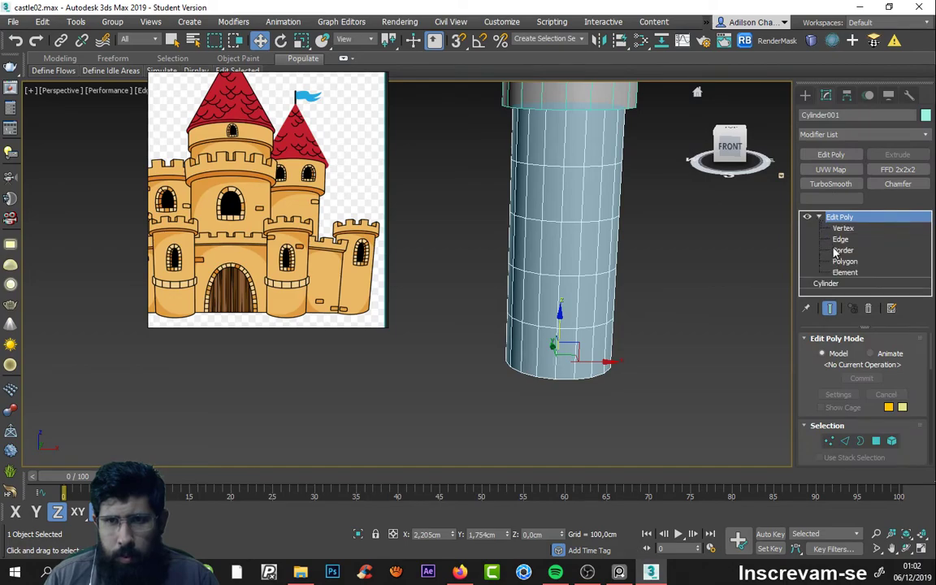
click(841, 240)
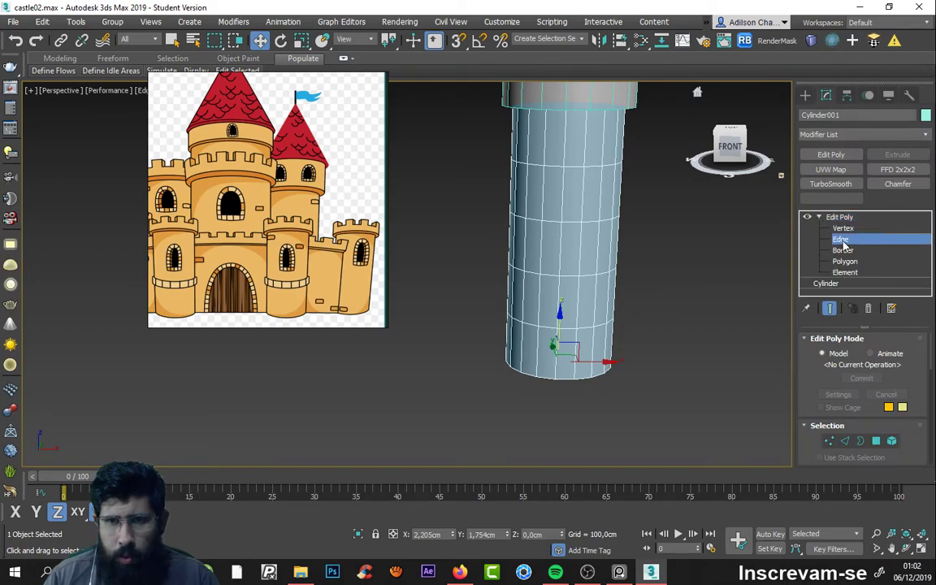
click(581, 245)
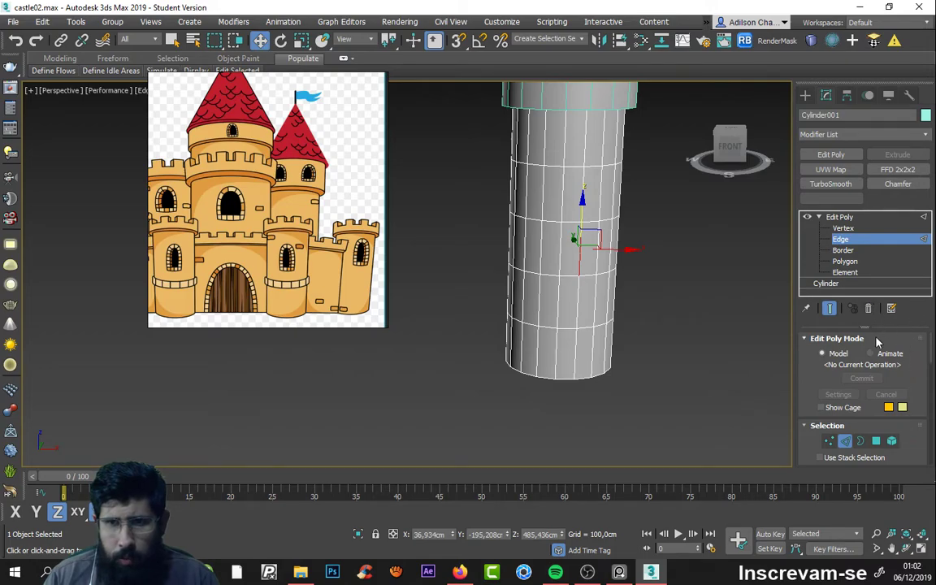
scroll(933, 361, down, 5)
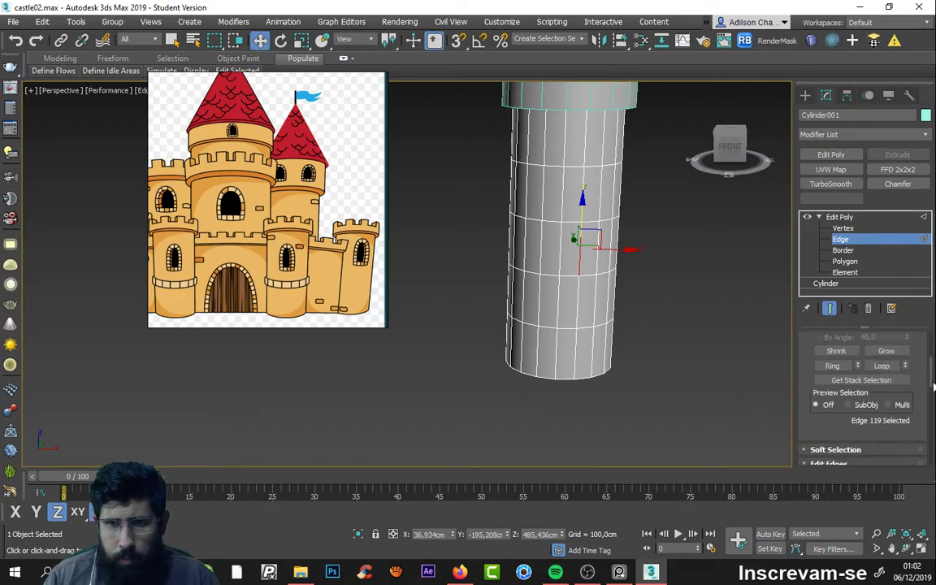
click(832, 423)
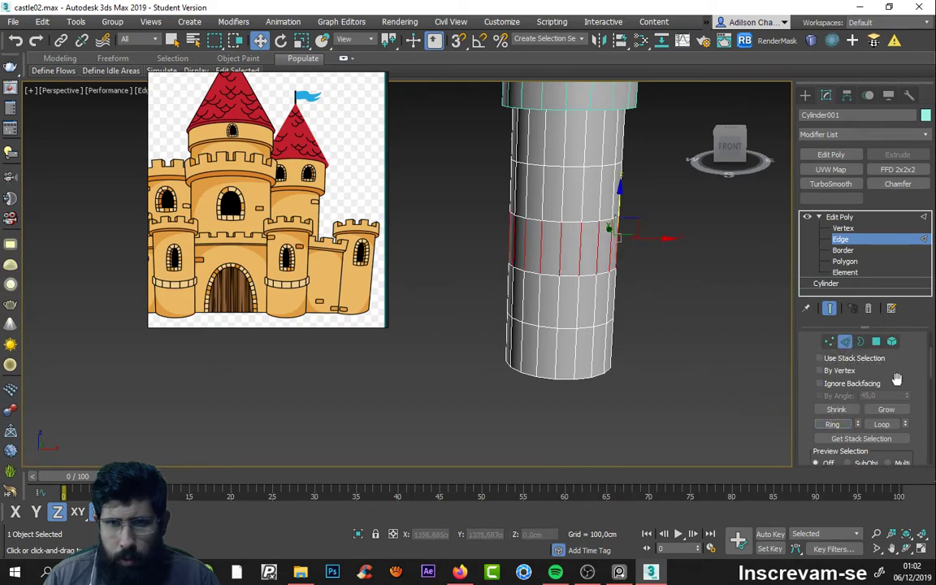
Step: Connect the edge ring into a new horizontal loop, raise it slightly, and deselect
scroll(897, 380, down, 2)
right_click(608, 260)
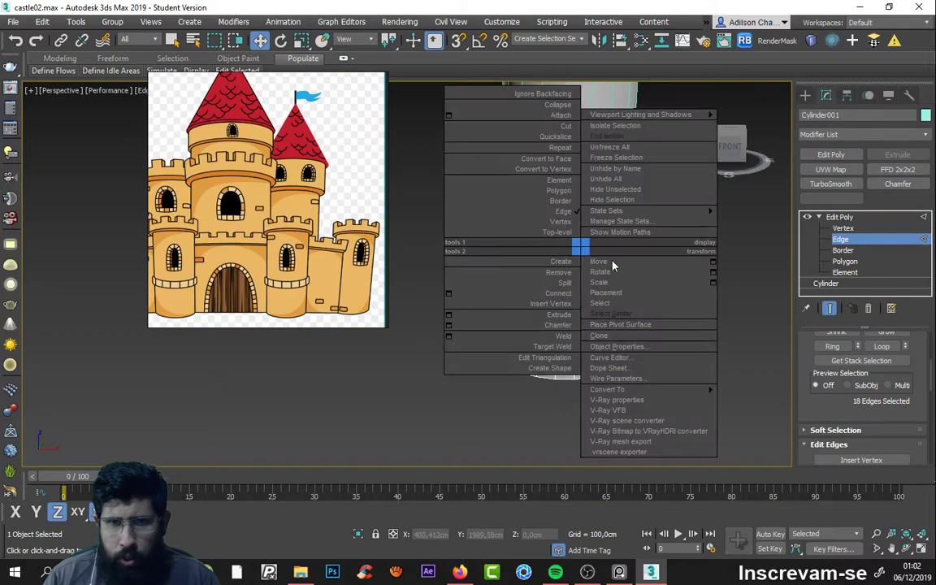
click(569, 294)
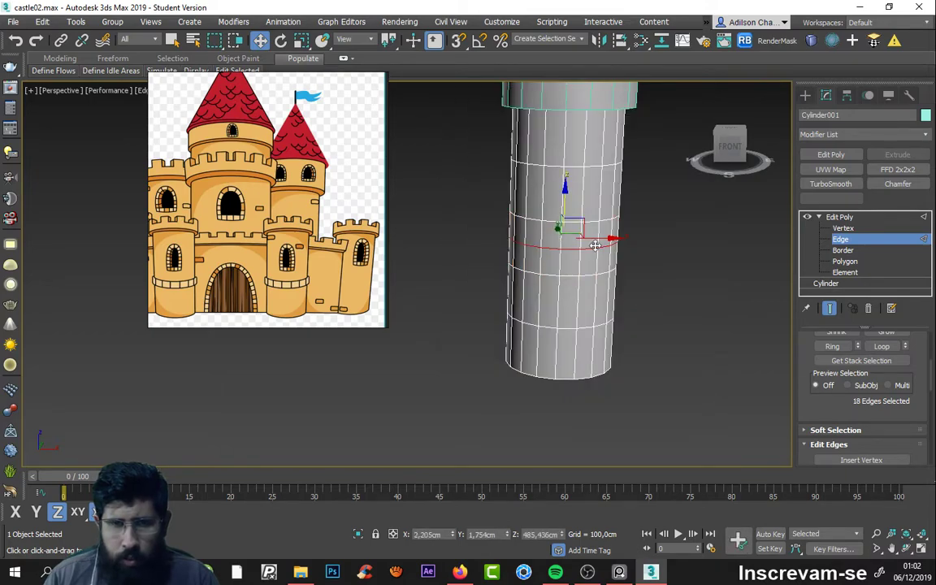
scroll(569, 235, up, 2)
scroll(573, 244, up, 2)
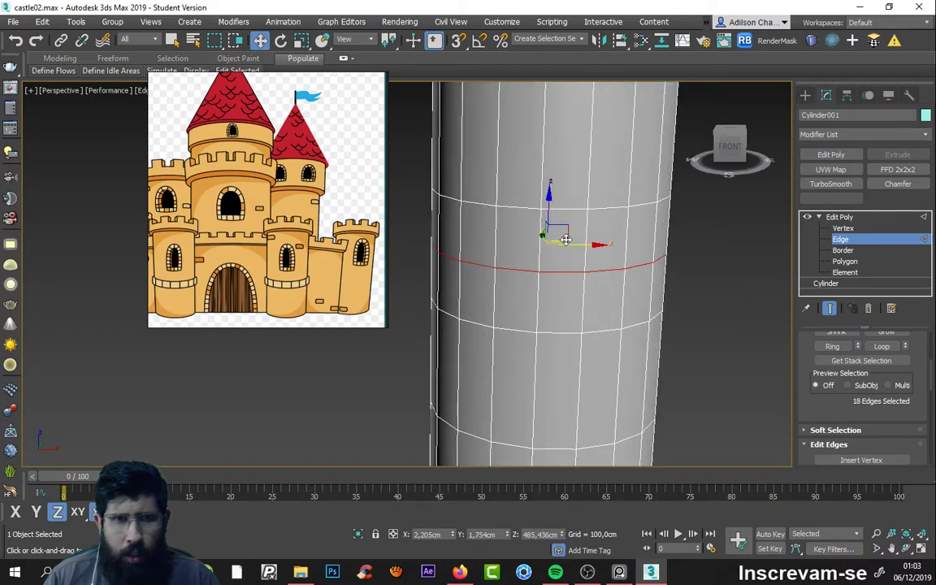
drag(549, 222, 553, 208)
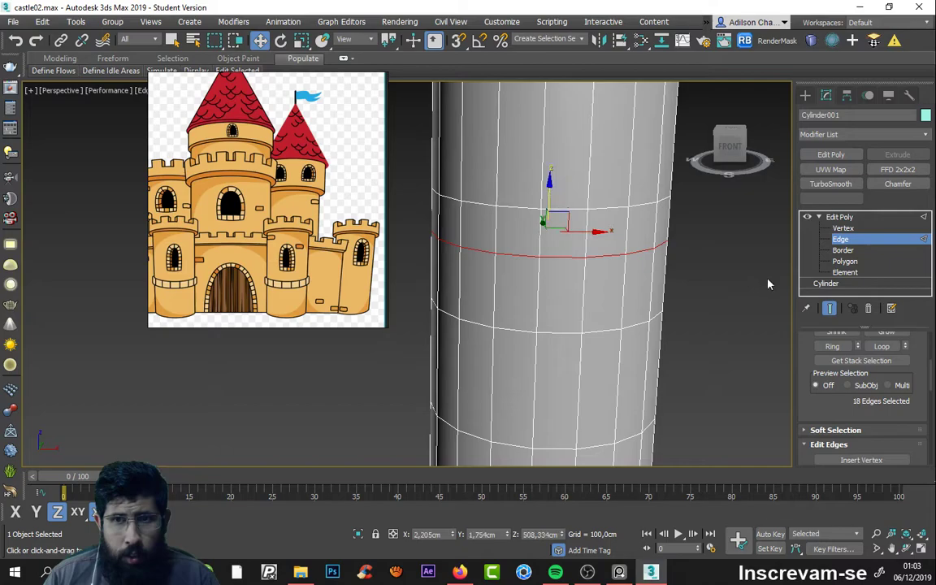
scroll(651, 274, down, 3)
key(ctrl+d)
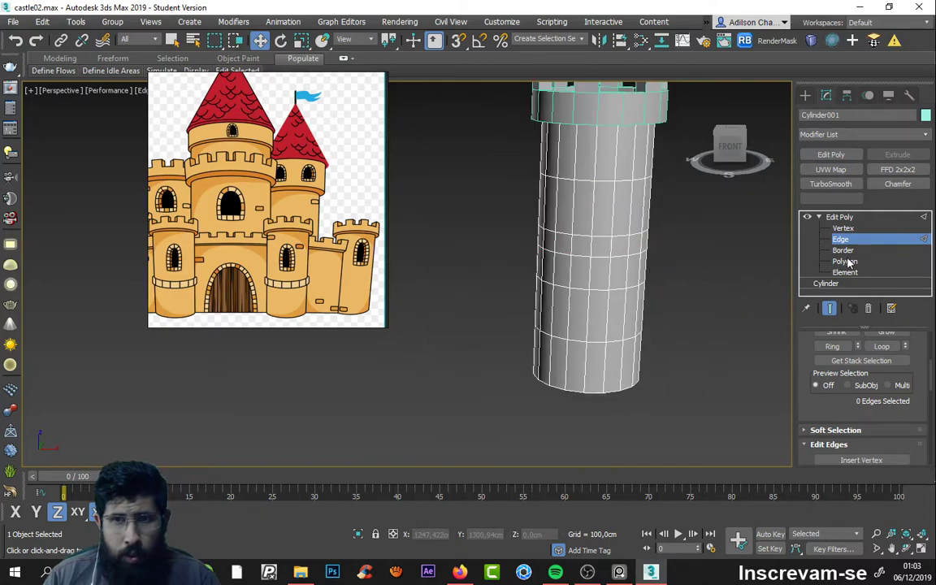
Step: In Polygon mode, pick a tower wall face and try Shrink, Grow and shifting the selection
click(847, 261)
click(603, 248)
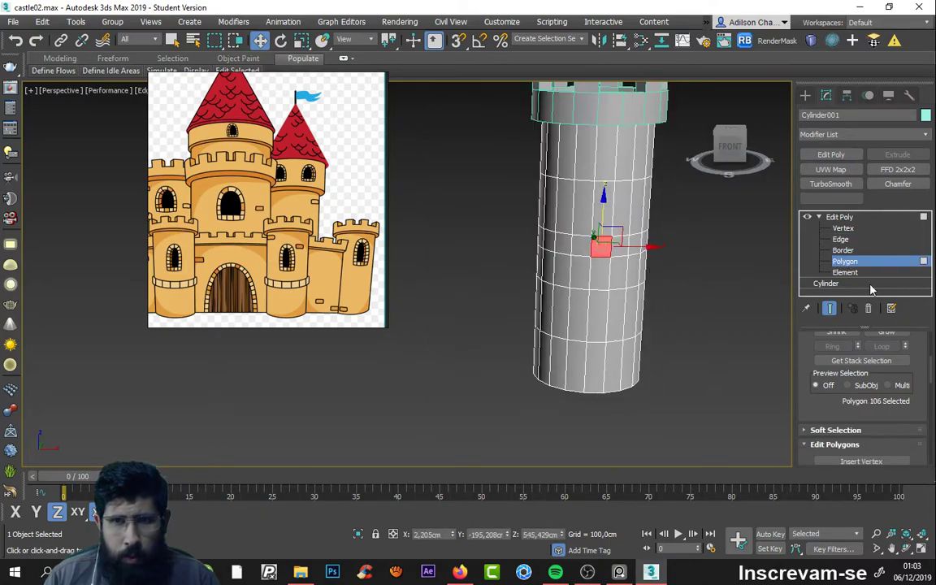
scroll(918, 362, up, 5)
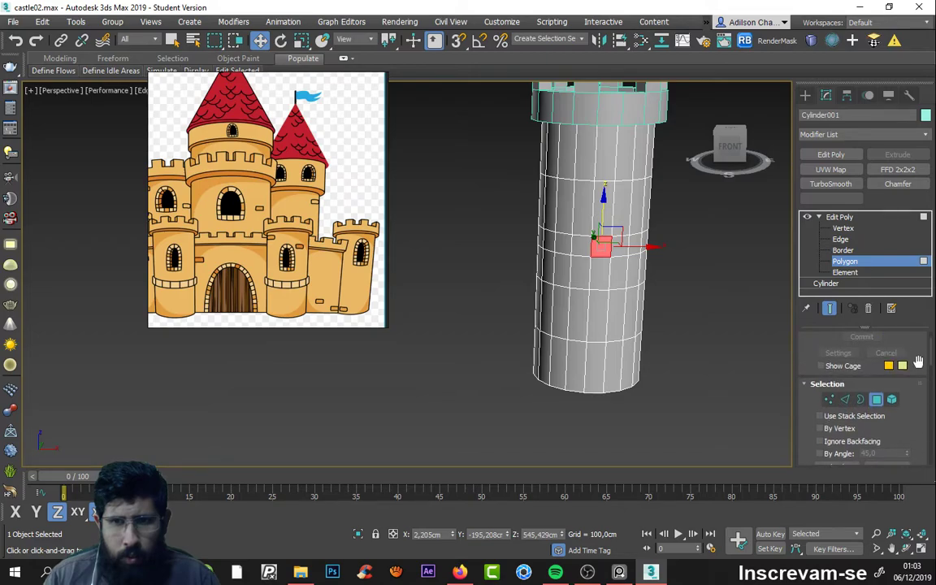
scroll(919, 362, up, 2)
scroll(910, 325, down, 5)
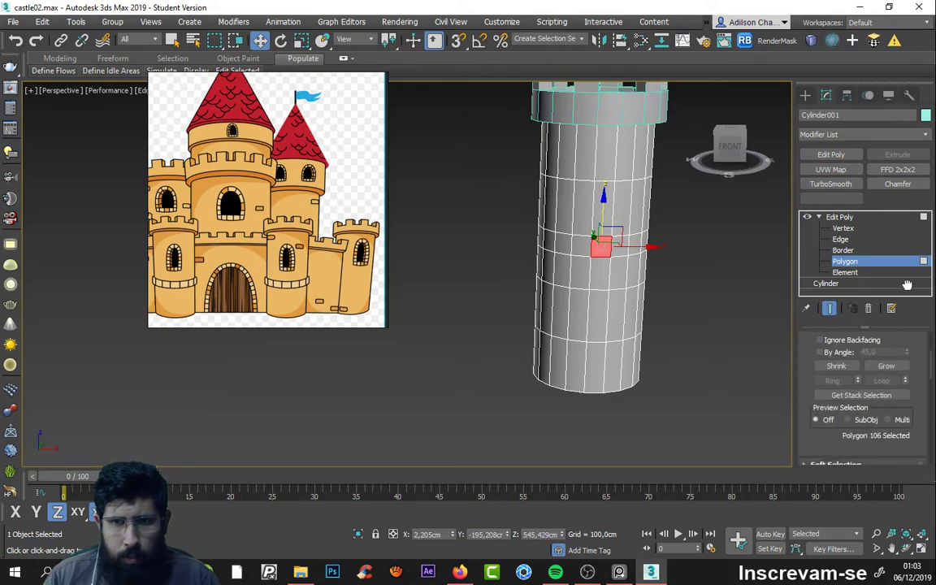
click(842, 368)
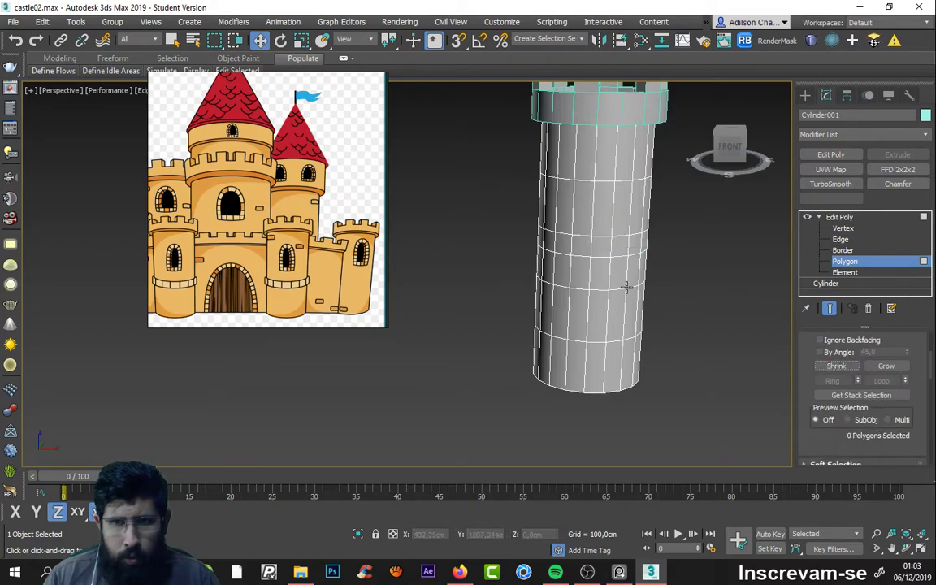
click(618, 248)
click(886, 366)
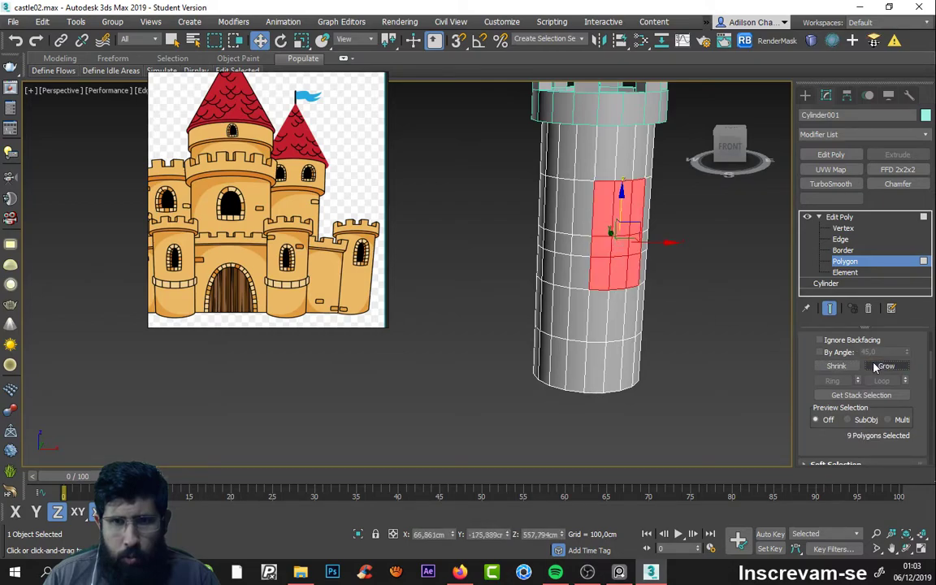
click(713, 344)
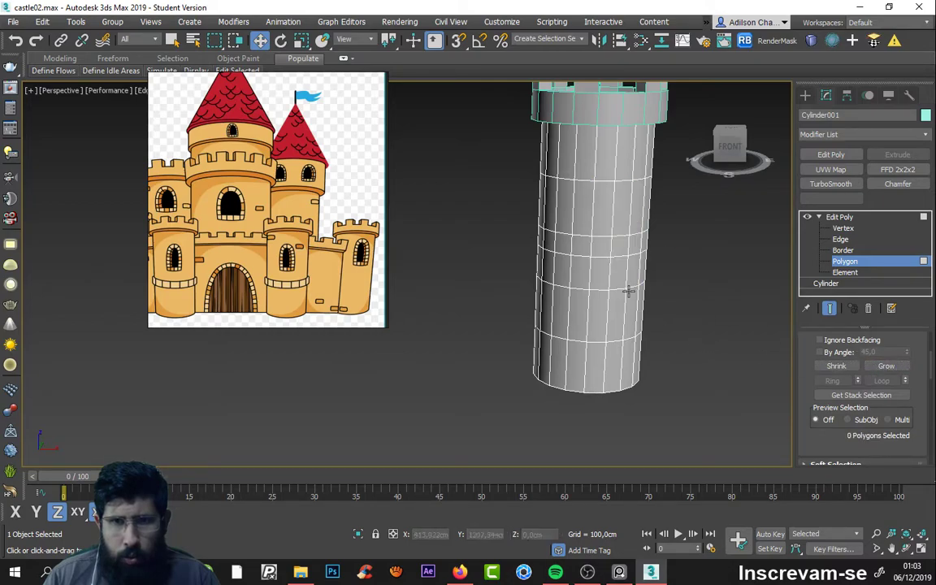
click(590, 256)
click(582, 246)
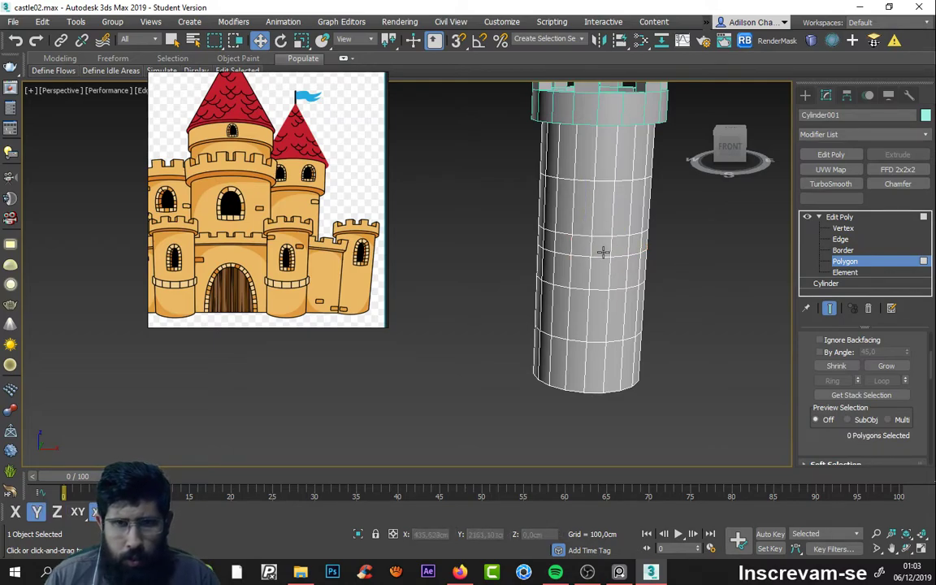
click(602, 248)
Step: Select the band of 18 faces around the tower's lower middle with a selection window
alt+middle_drag(524, 221, 535, 235)
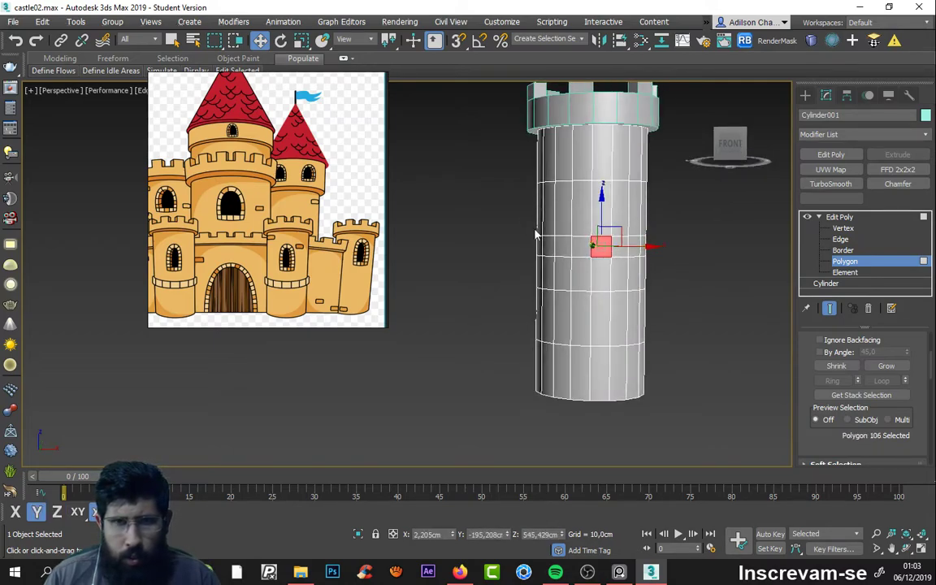
shift+click(630, 246)
alt+middle_drag(674, 272, 659, 289)
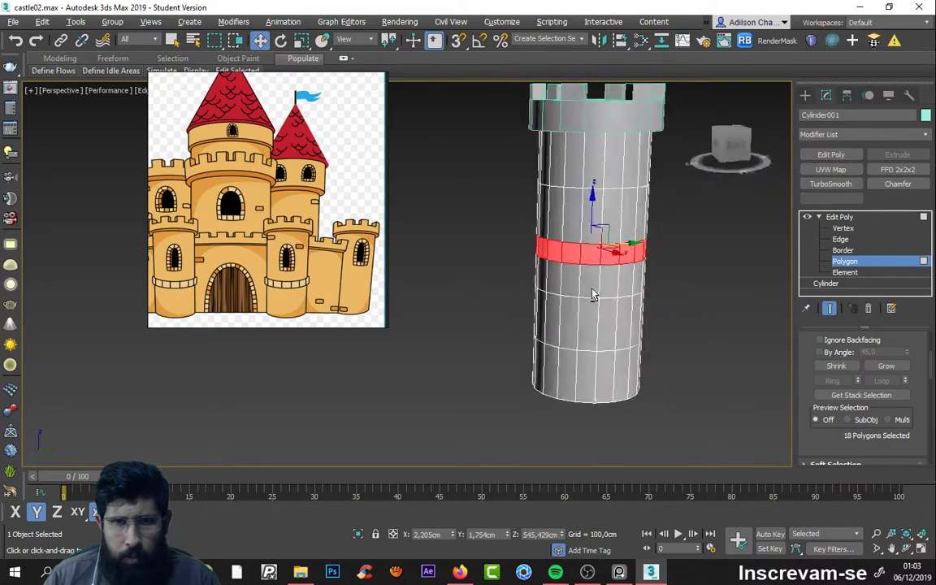
click(658, 288)
key(ctrl+z)
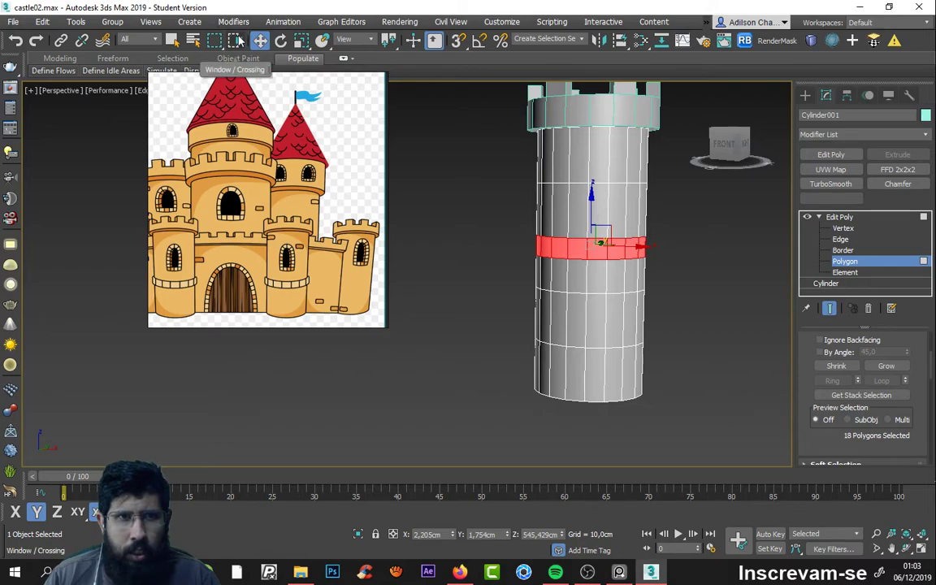
click(491, 226)
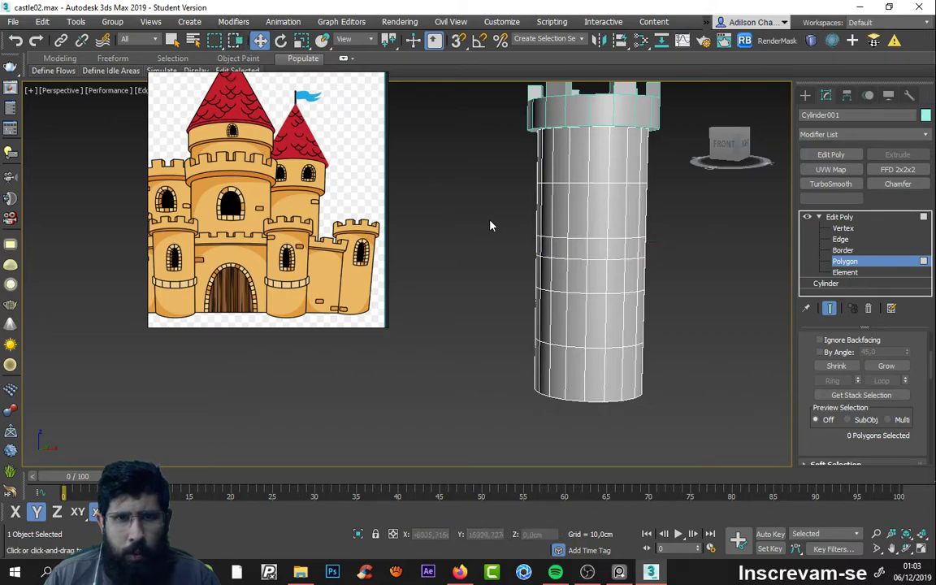
drag(702, 294, 702, 288)
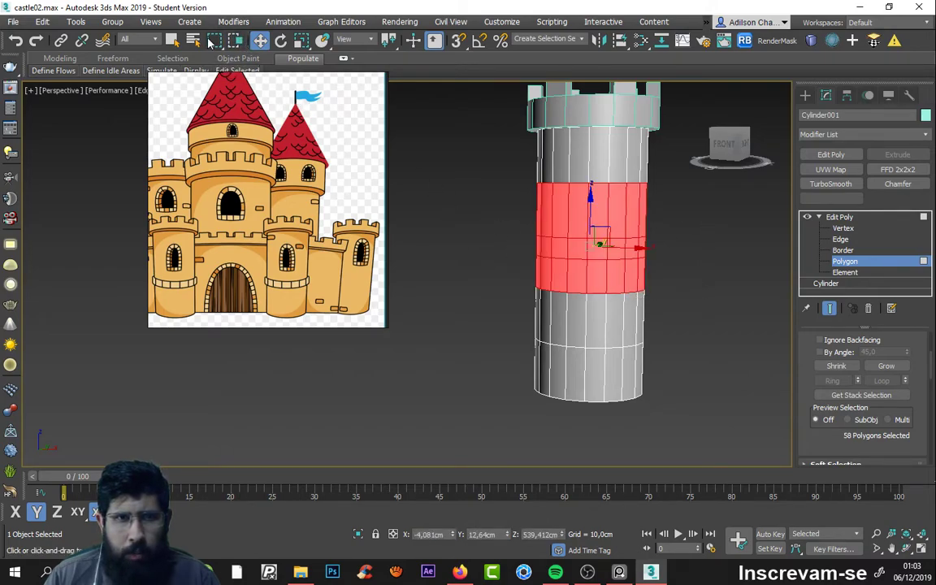
click(488, 252)
drag(580, 267, 607, 249)
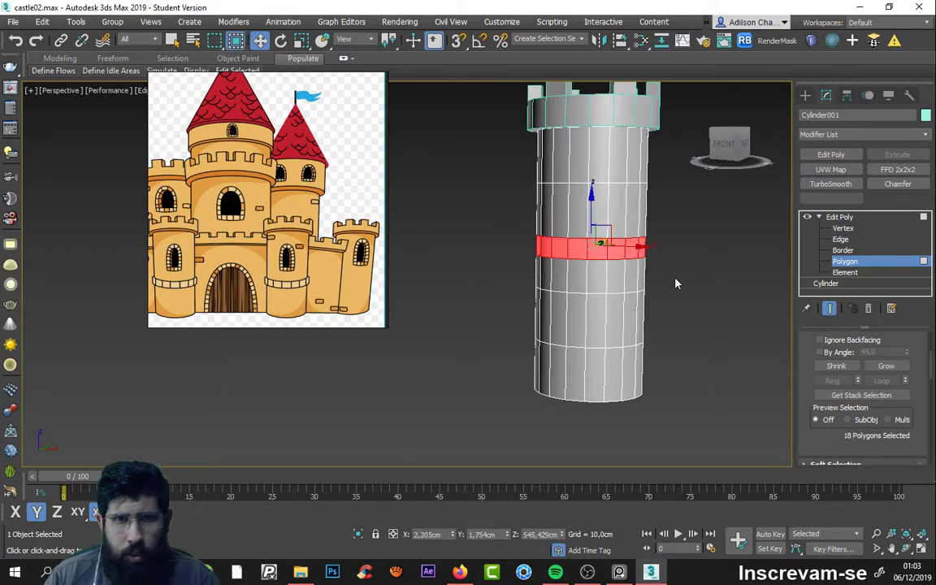
alt+middle_drag(608, 249, 612, 277)
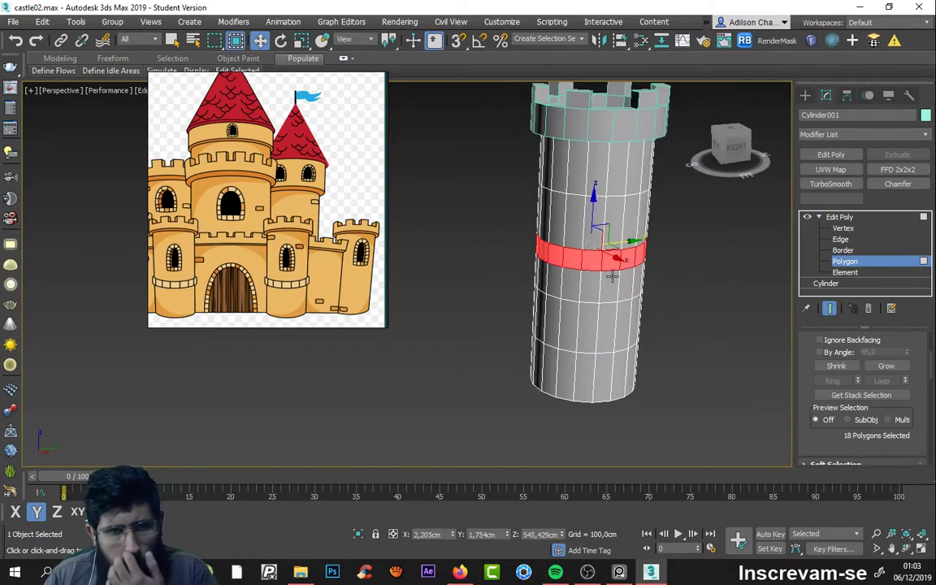
Step: Orbit, pan and zoom around the tower to check the selected 18-face band
scroll(807, 344, up, 2)
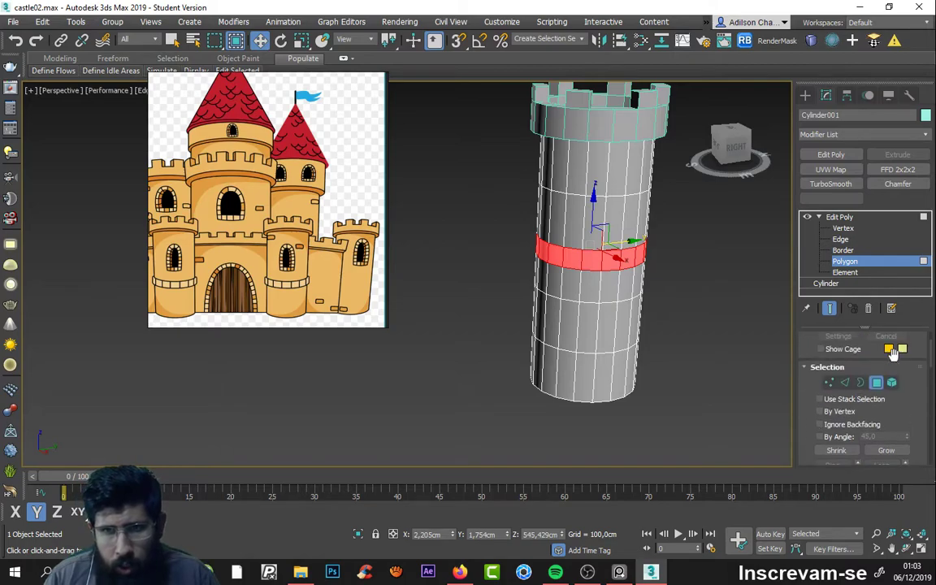
scroll(895, 374, down, 1)
scroll(924, 394, up, 1)
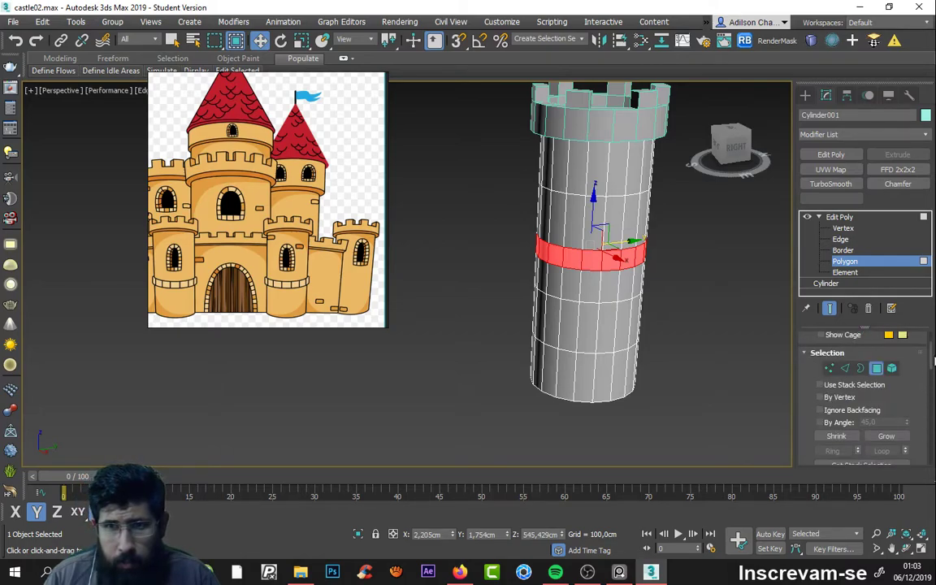
drag(930, 358, 929, 333)
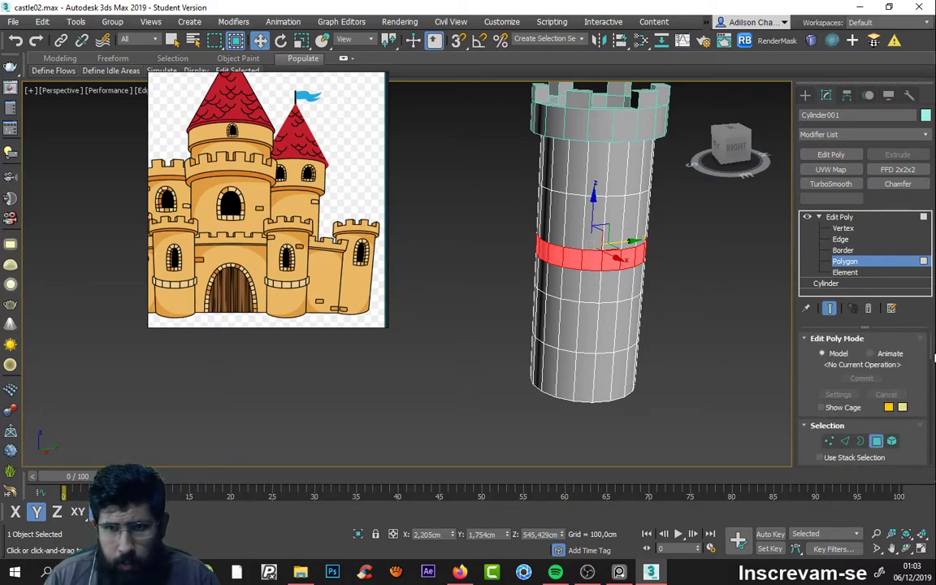
drag(924, 412, 914, 335)
mouse_move(604, 269)
alt+middle_down()
mouse_move(638, 313)
mouse_move(584, 311)
alt+middle_up()
scroll(640, 315, down, 5)
scroll(584, 312, up, 5)
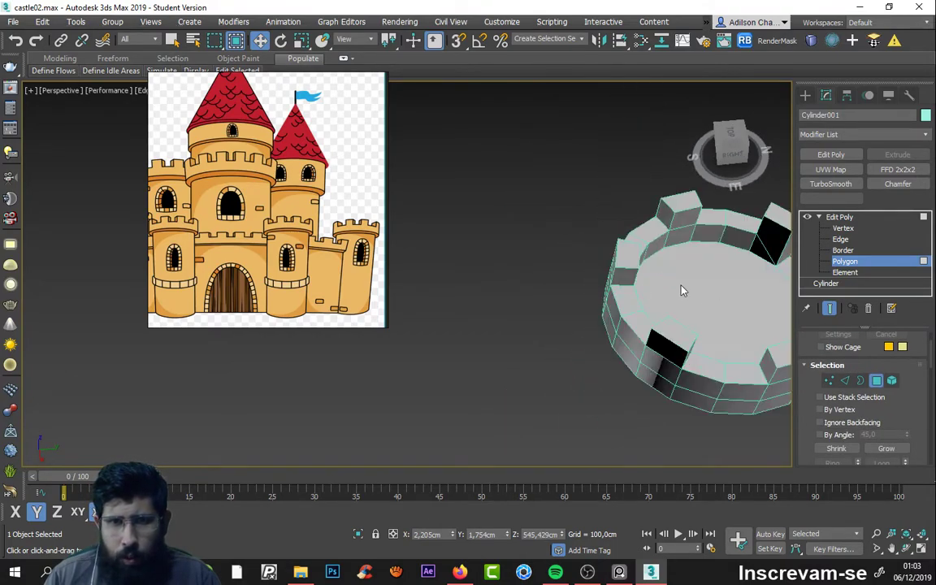
scroll(581, 252, down, 1)
scroll(569, 264, down, 4)
mouse_move(569, 264)
middle_down()
mouse_move(594, 294)
mouse_move(595, 247)
mouse_move(547, 317)
middle_up()
scroll(547, 317, up, 2)
scroll(566, 261, up, 2)
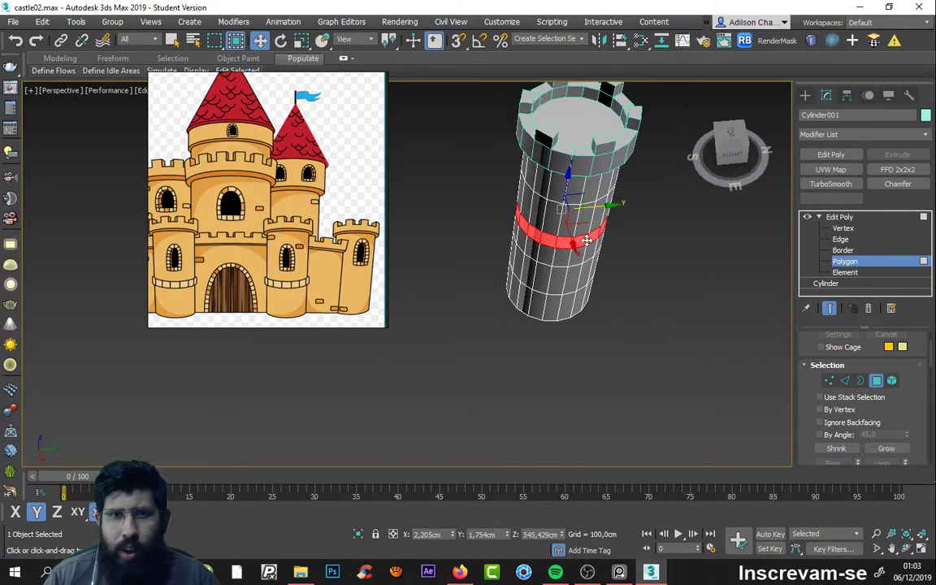
scroll(567, 244, up, 2)
scroll(563, 220, up, 2)
scroll(565, 195, up, 2)
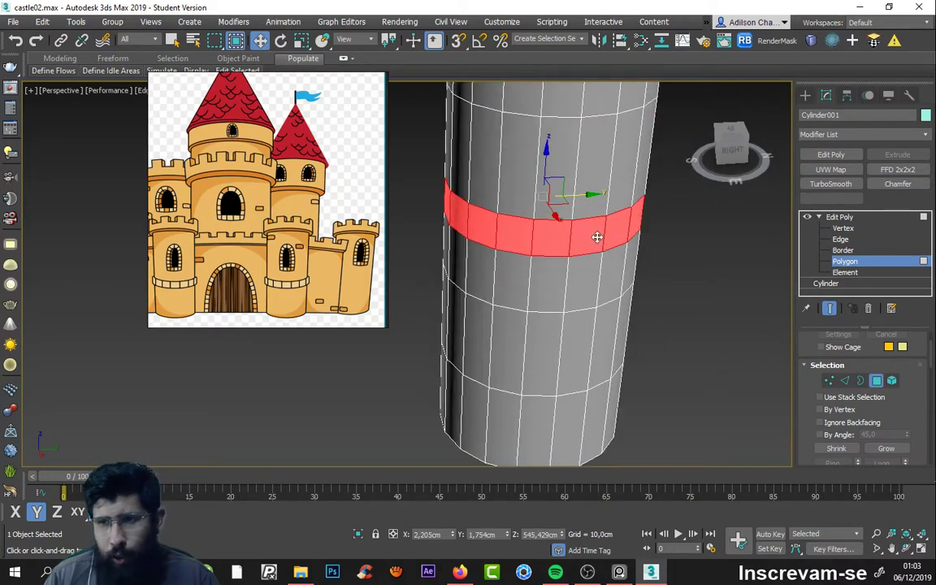
scroll(557, 235, down, 2)
scroll(553, 242, down, 3)
scroll(525, 226, up, 3)
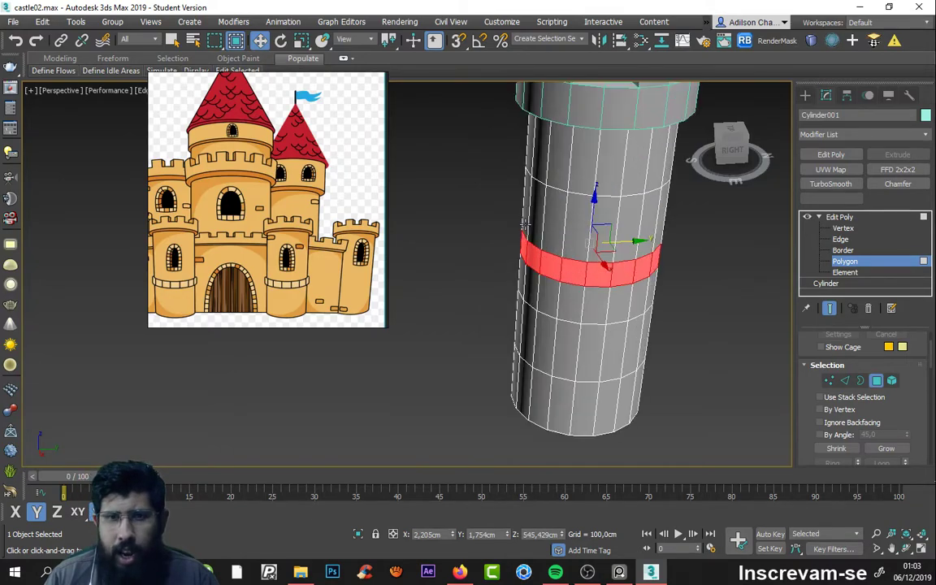
alt+middle_drag(618, 254, 601, 226)
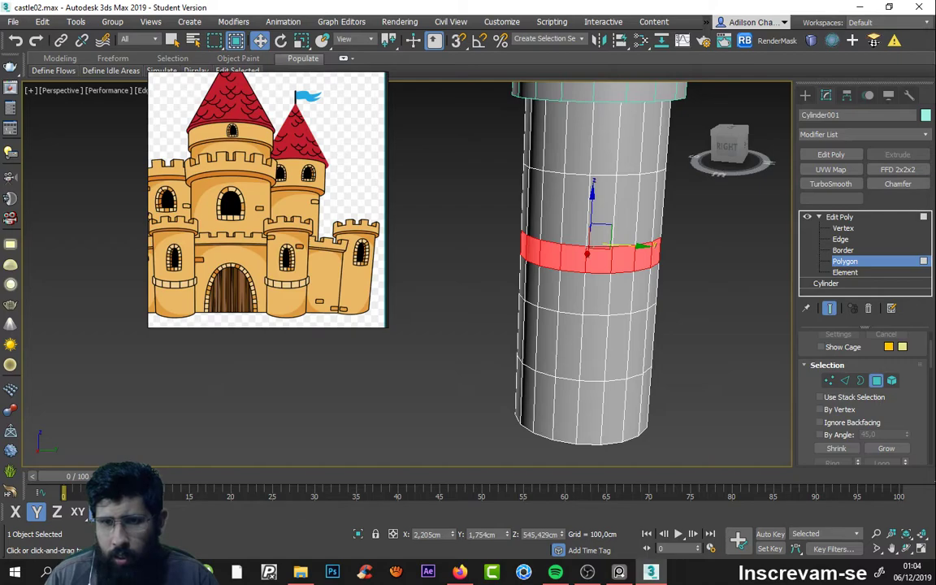
mouse_move(930, 350)
mouse_down()
mouse_move(923, 404)
mouse_move(922, 372)
mouse_up()
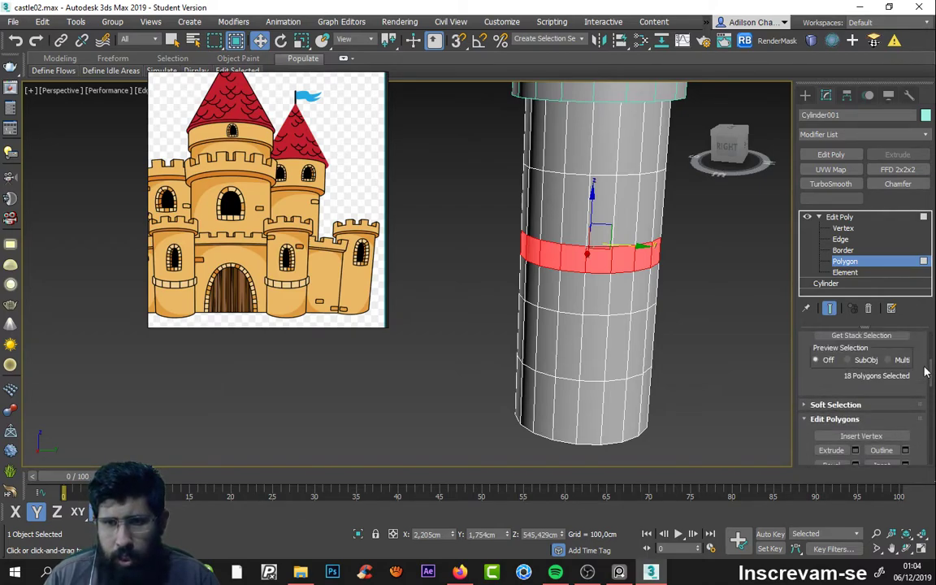
Step: Preview extruding the face ring inward, then reset the extrusion height to 0
click(855, 451)
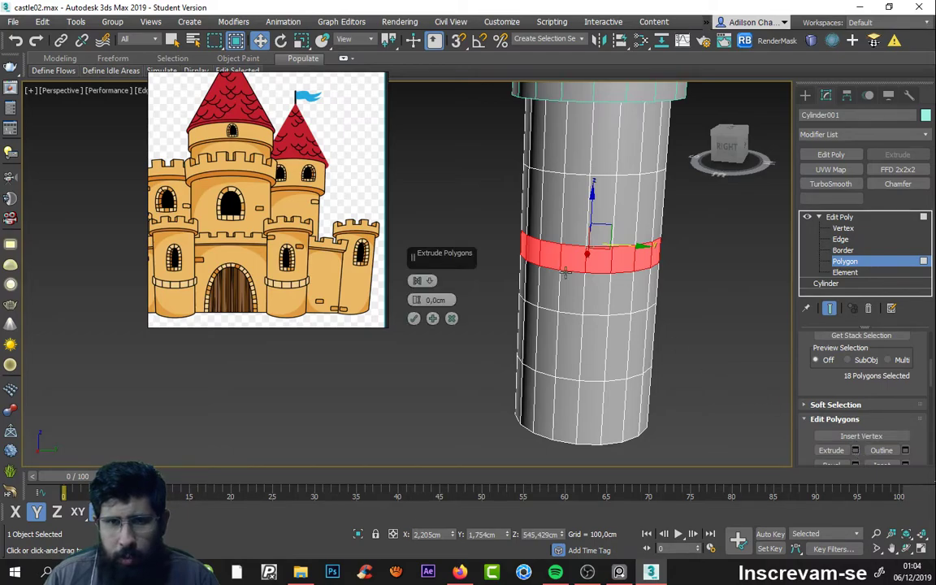
drag(414, 303, 418, 382)
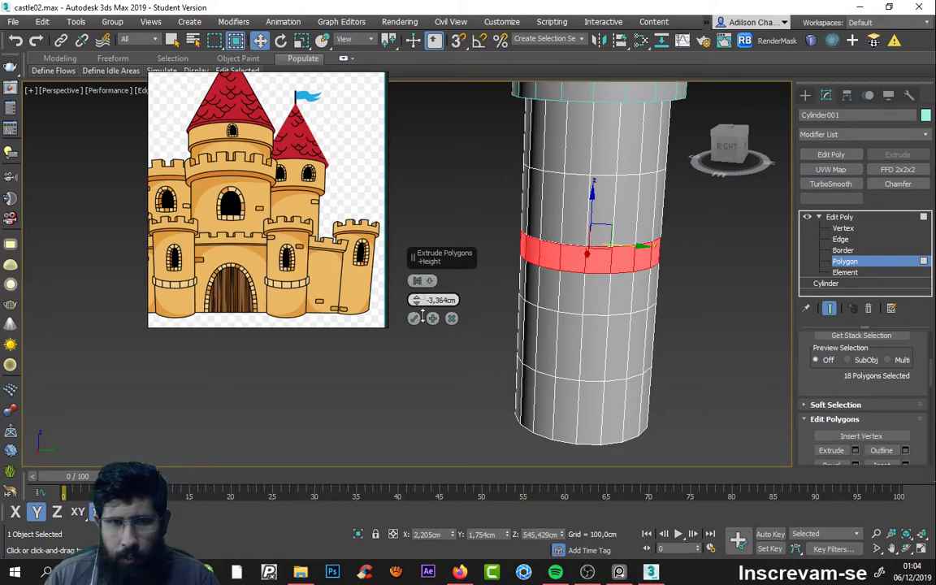
alt+middle_drag(451, 387, 431, 382)
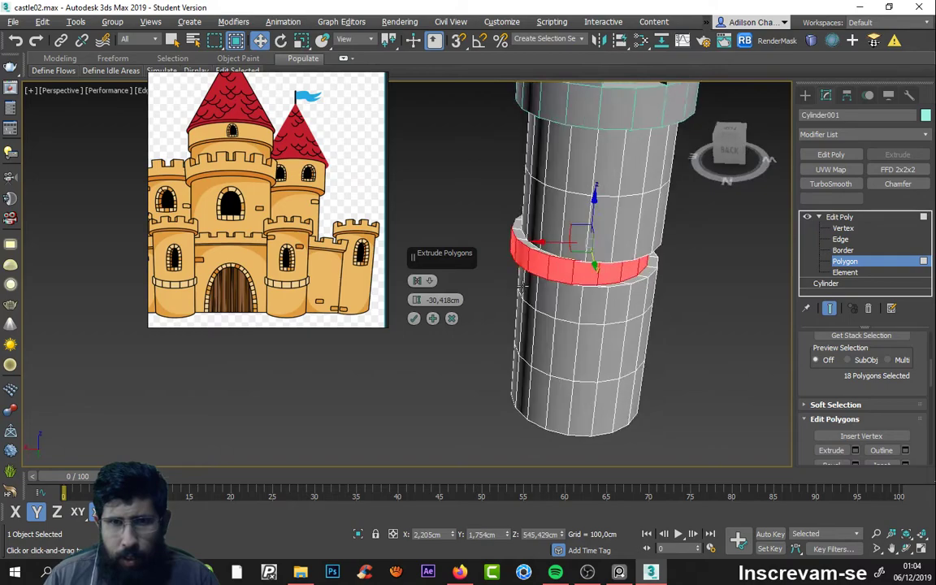
drag(417, 303, 419, 305)
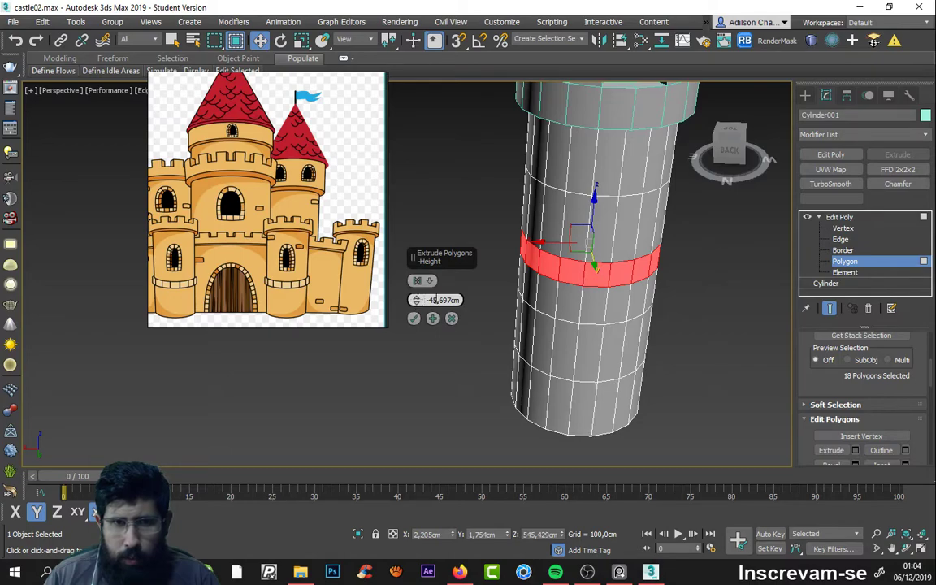
text(0)
key(Return)
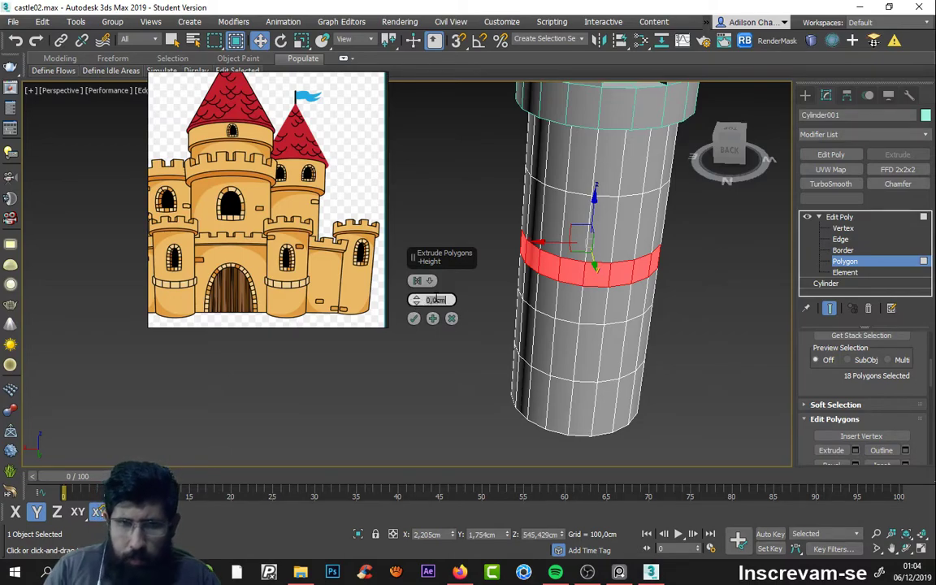
Step: Try Group Normals, then By Polygon extrusion, dragging the height outward to about 7.4 cm
click(417, 280)
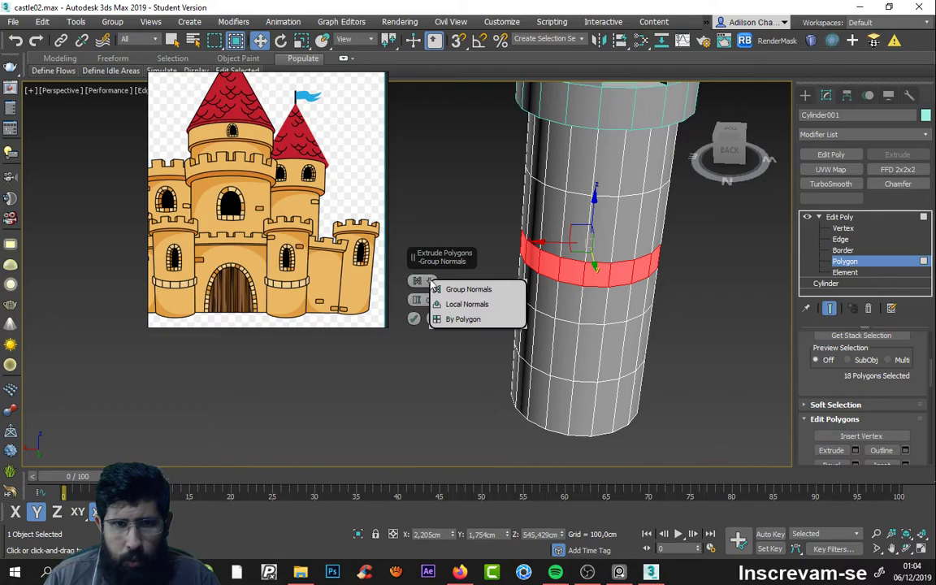
click(466, 291)
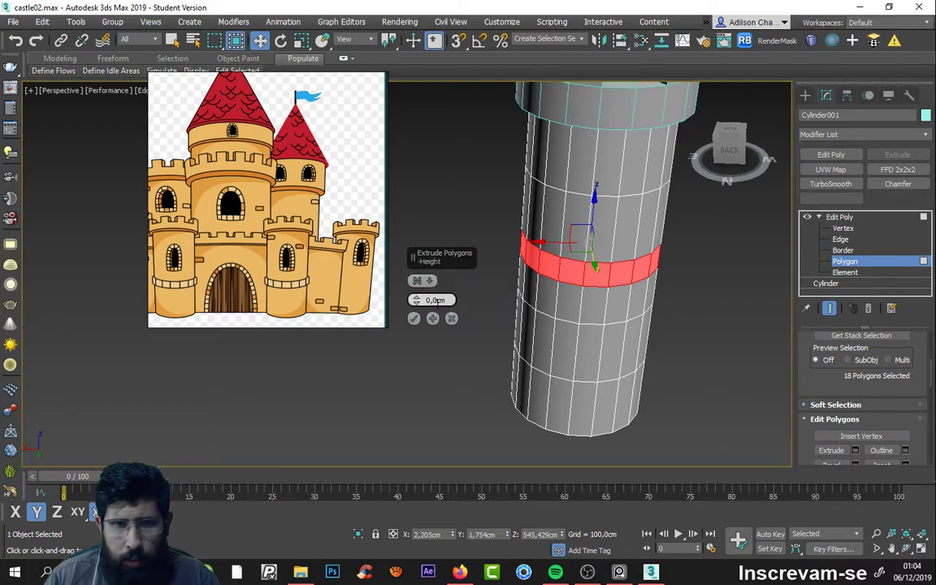
drag(417, 302, 420, 302)
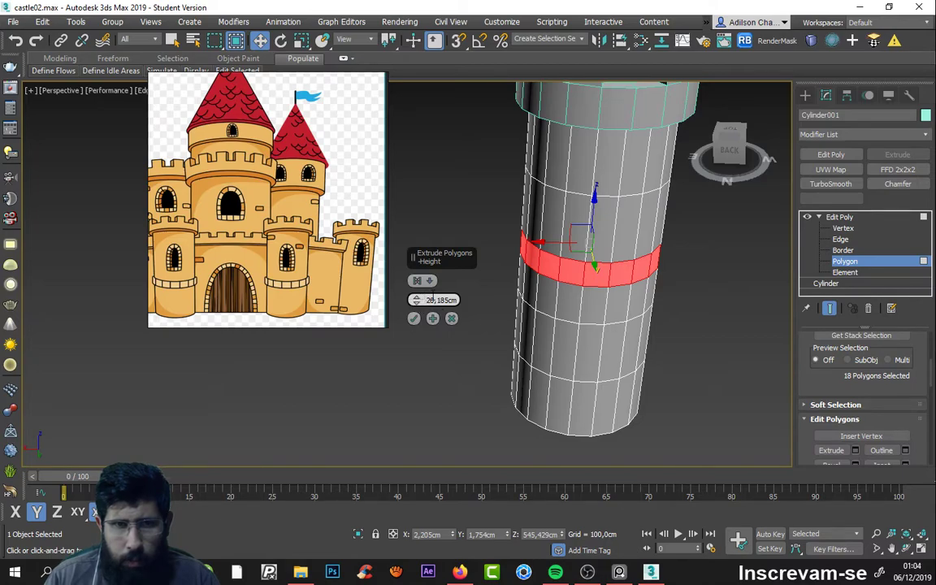
double_click(431, 300)
key(BackSpace)
text(0)
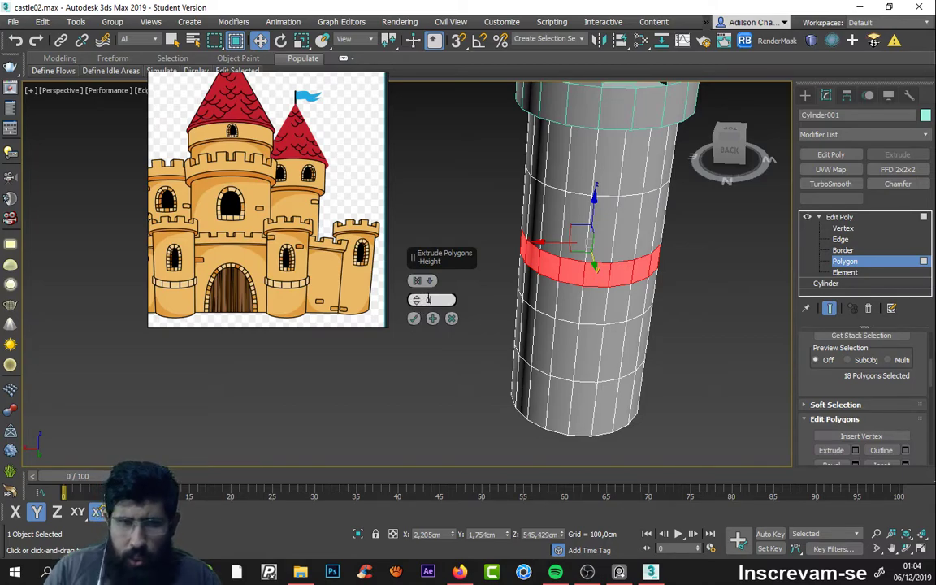
click(418, 280)
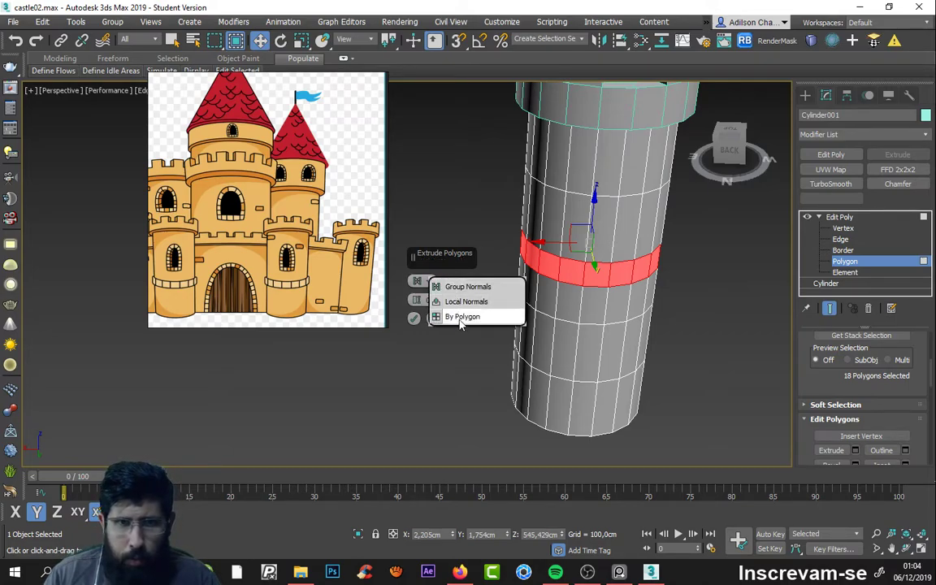
click(463, 316)
mouse_move(416, 300)
mouse_down()
mouse_move(424, 84)
mouse_move(429, 163)
mouse_move(435, 100)
mouse_move(432, 280)
mouse_move(432, 253)
mouse_up()
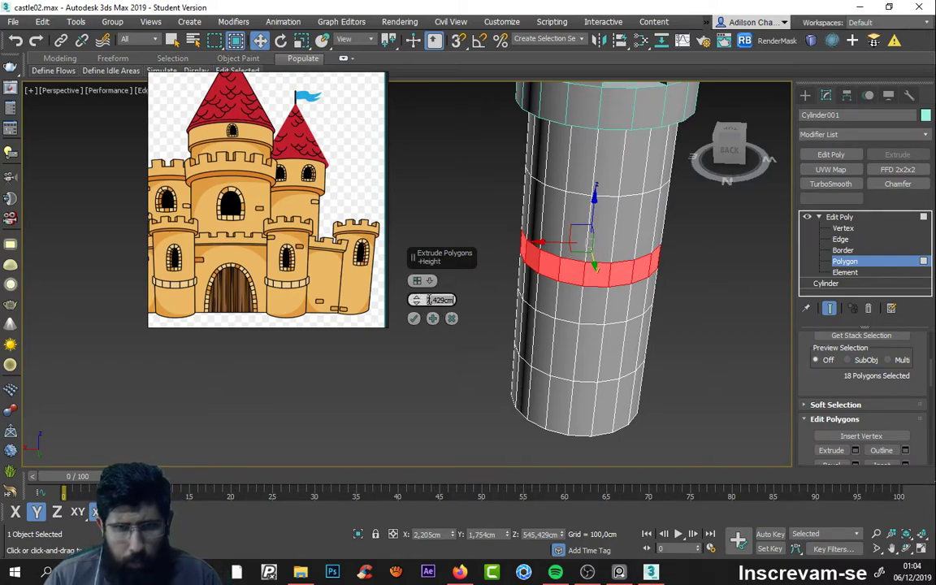
Step: Reset the extrusion height, change extrusion type, and try heights around 26 cm and lower
right_click(417, 300)
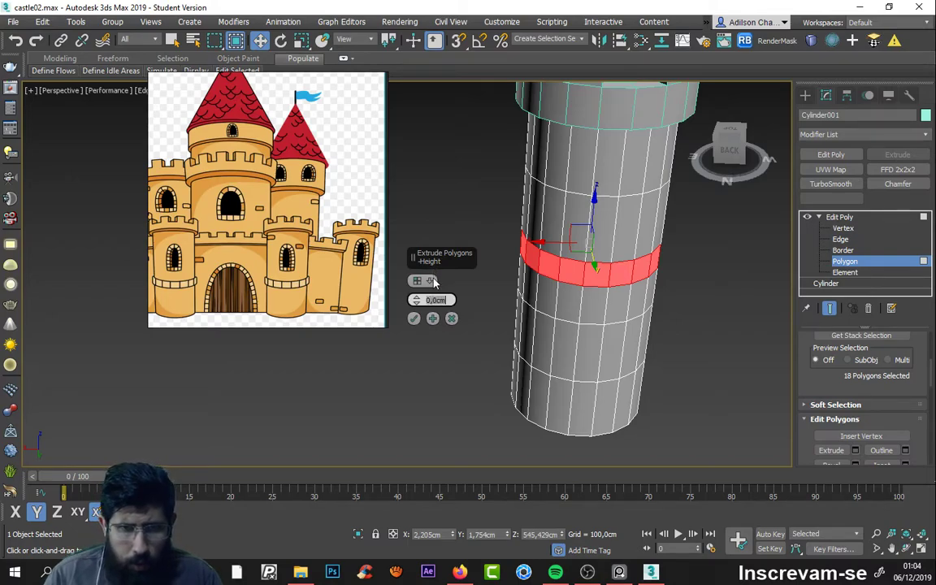
click(424, 280)
click(476, 321)
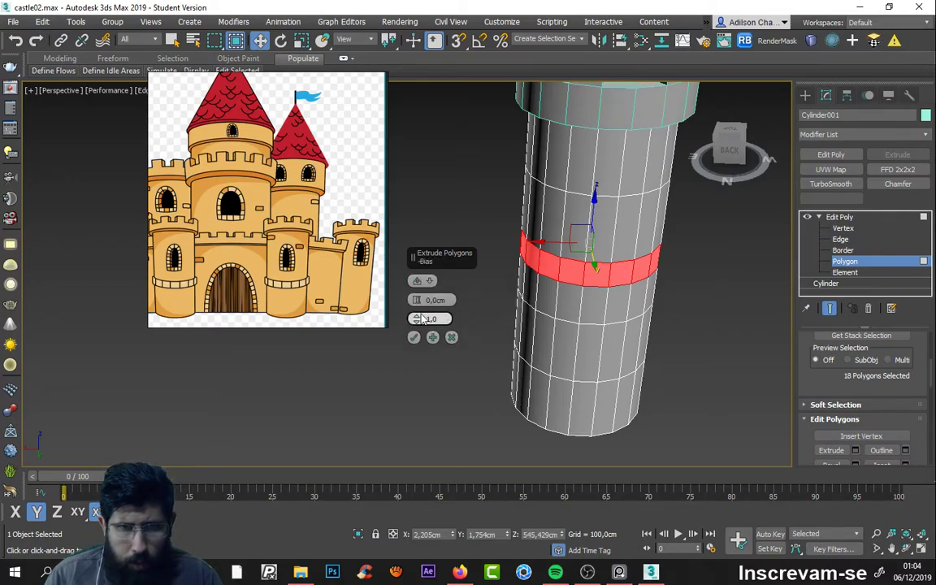
mouse_move(416, 300)
mouse_down()
mouse_move(406, 178)
mouse_move(423, 131)
mouse_up()
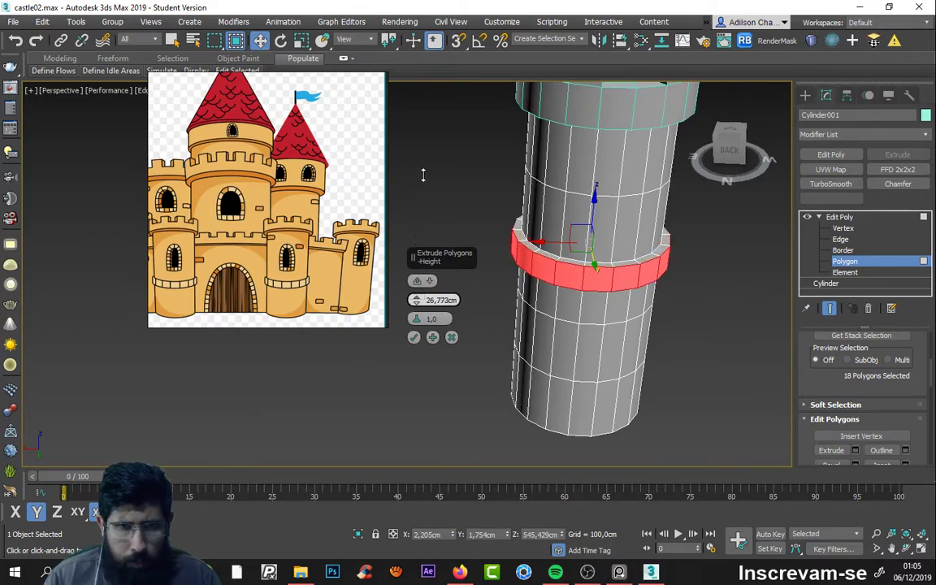
click(417, 281)
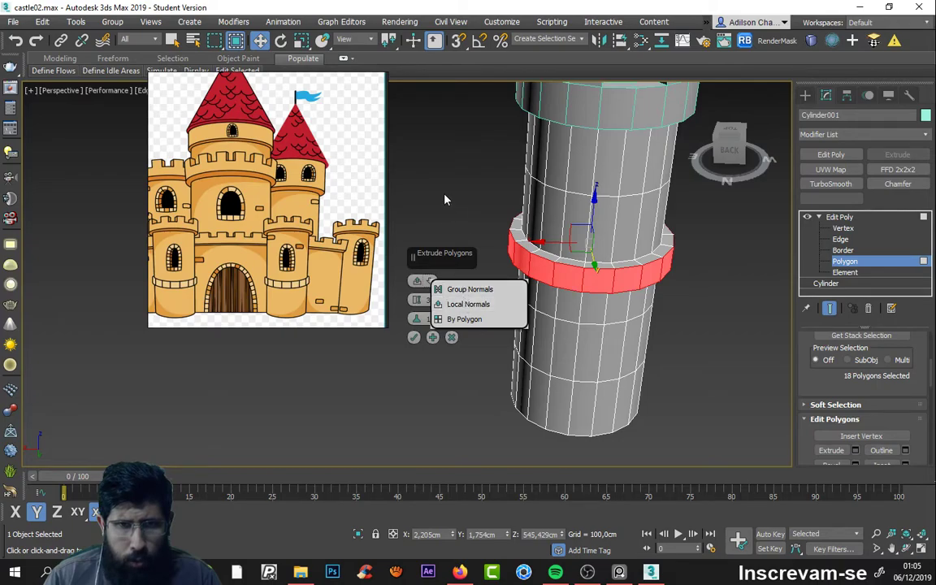
mouse_move(419, 313)
mouse_down()
mouse_move(409, 390)
mouse_move(413, 358)
mouse_up()
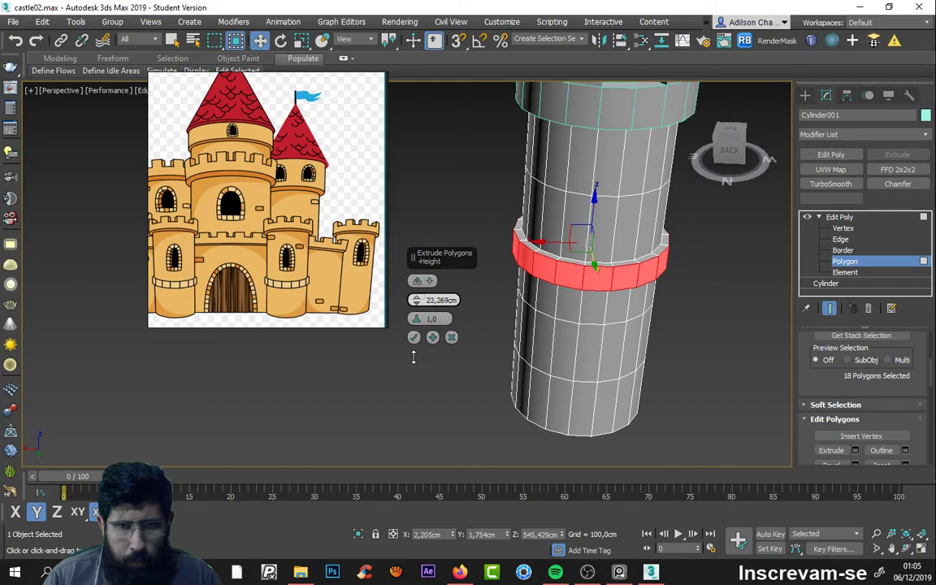
mouse_move(412, 358)
alt+middle_down()
mouse_move(482, 332)
mouse_move(440, 300)
alt+middle_up()
Step: Set the band's extrusion height to 8 cm and apply it with OK
drag(417, 300, 416, 367)
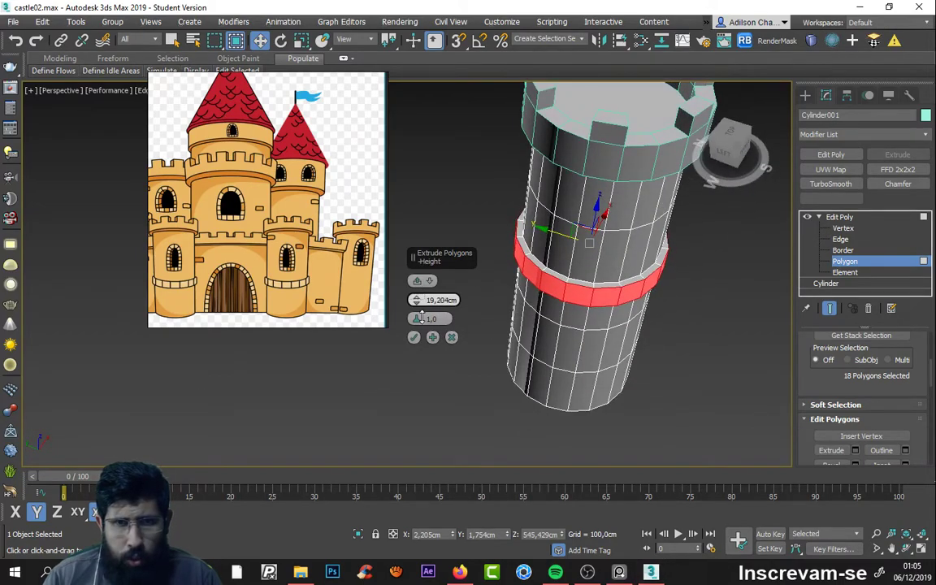
alt+middle_drag(660, 274, 619, 268)
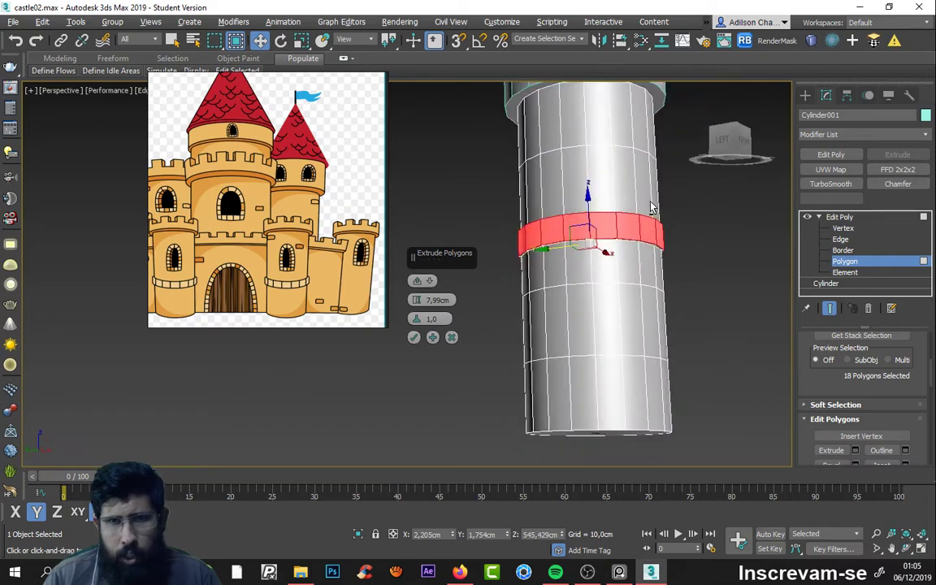
scroll(562, 278, up, 3)
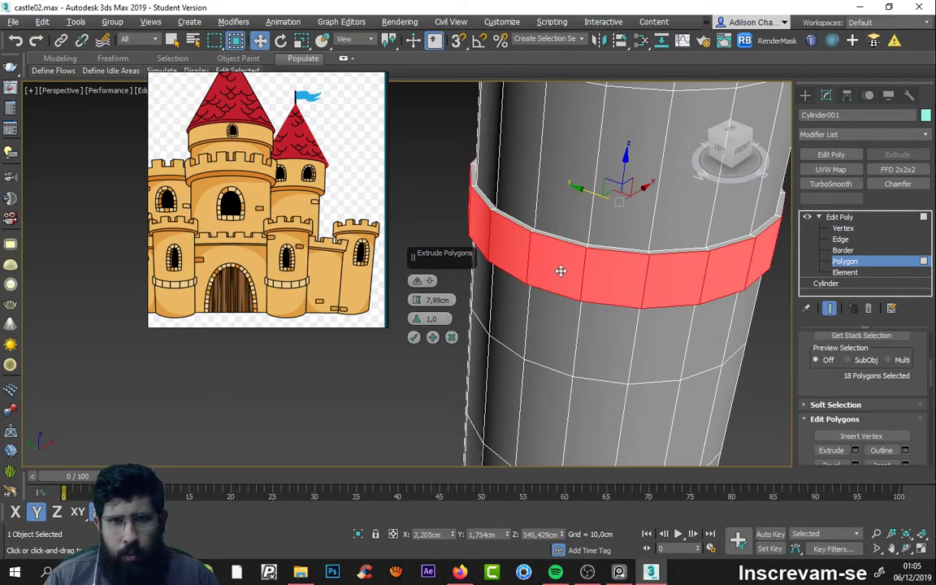
scroll(562, 278, up, 2)
scroll(569, 257, up, 2)
mouse_move(562, 281)
alt+middle_down()
mouse_move(522, 271)
mouse_move(539, 255)
mouse_move(535, 234)
alt+middle_up()
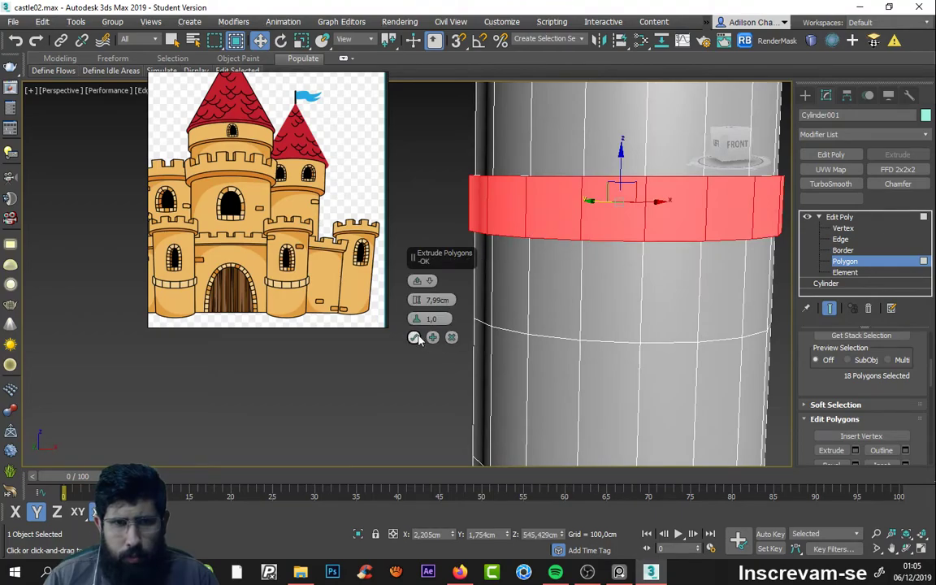
text(8)
key(Return)
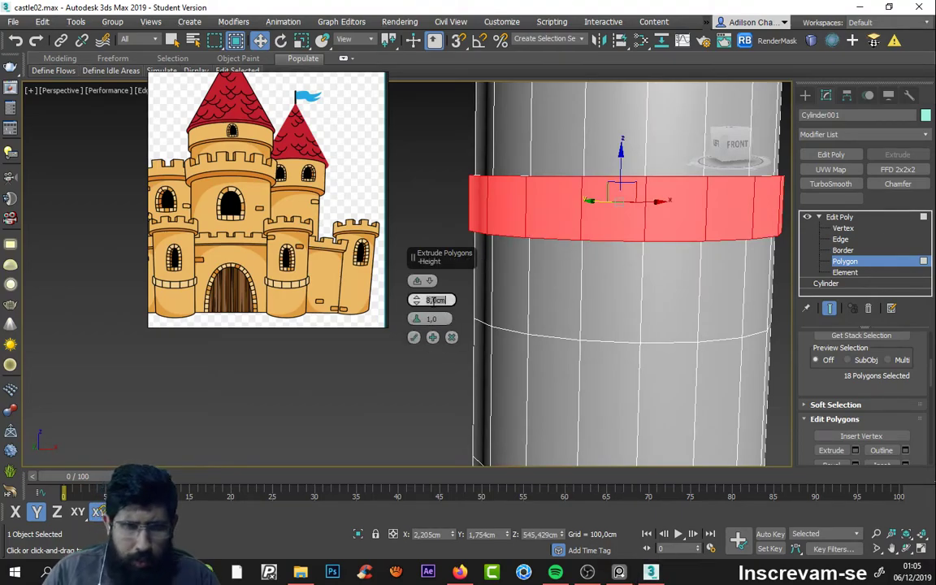
click(413, 338)
Step: Clear the polygon selection and orbit and zoom around the tower to inspect the extruded band
scroll(512, 273, down, 5)
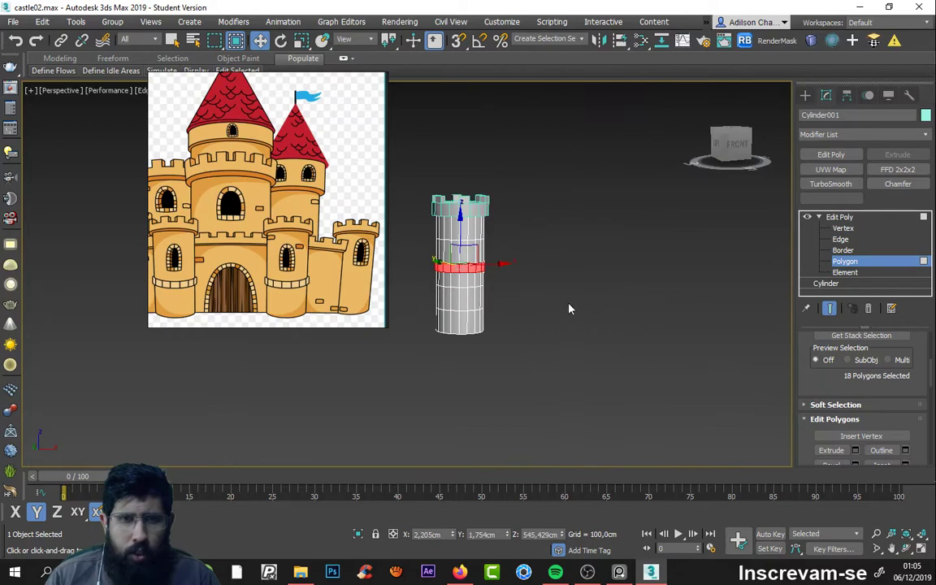
click(511, 272)
scroll(460, 275, up, 2)
mouse_move(462, 275)
alt+middle_down()
mouse_move(517, 241)
mouse_move(495, 278)
mouse_move(439, 308)
mouse_move(538, 349)
mouse_move(468, 324)
mouse_move(509, 280)
mouse_move(502, 324)
mouse_move(535, 266)
mouse_move(516, 299)
alt+middle_up()
scroll(439, 309, down, 5)
scroll(502, 324, up, 4)
scroll(517, 297, up, 2)
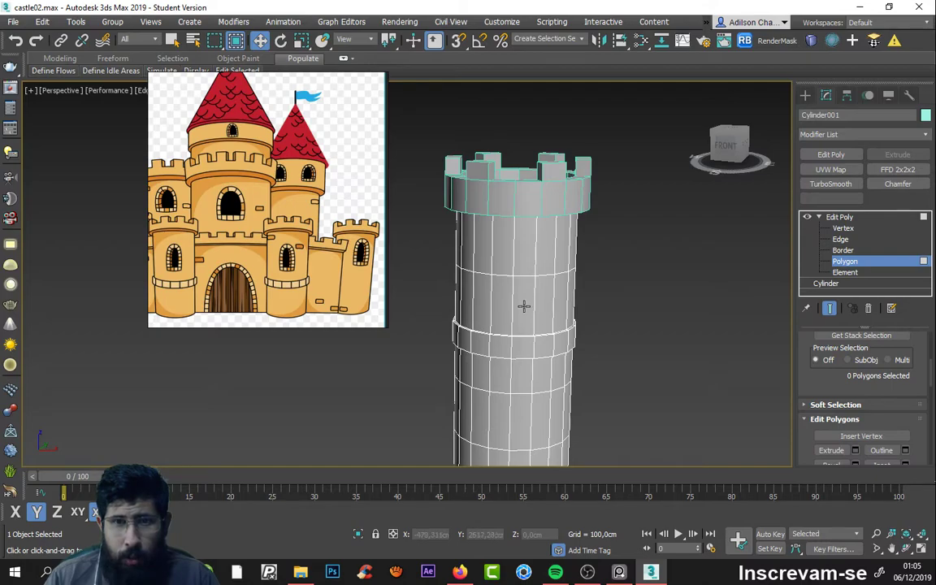
mouse_move(522, 307)
alt+middle_down()
mouse_move(528, 294)
mouse_move(493, 305)
mouse_move(526, 301)
alt+middle_up()
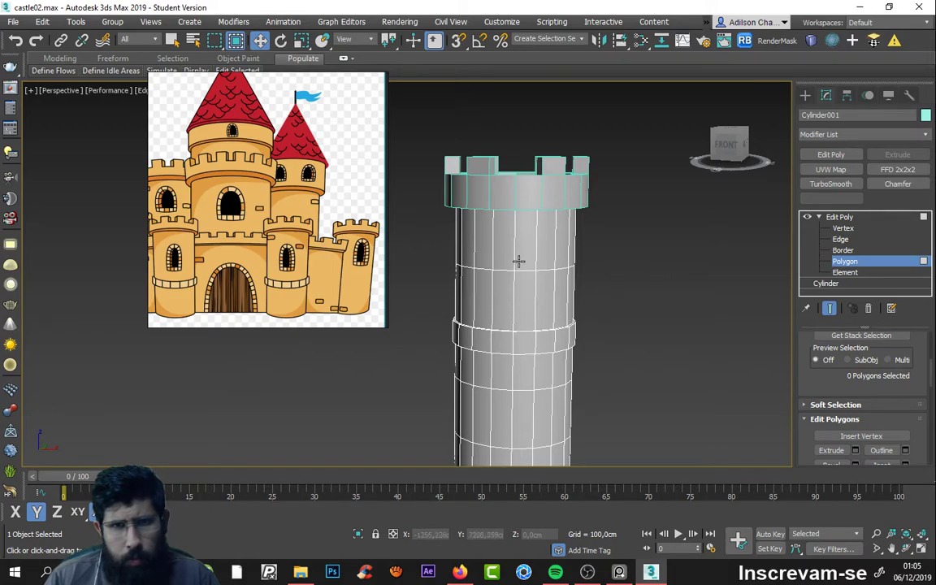
Step: Select an upper vertical edge ring, connect it into a new loop, and slide it down
click(841, 240)
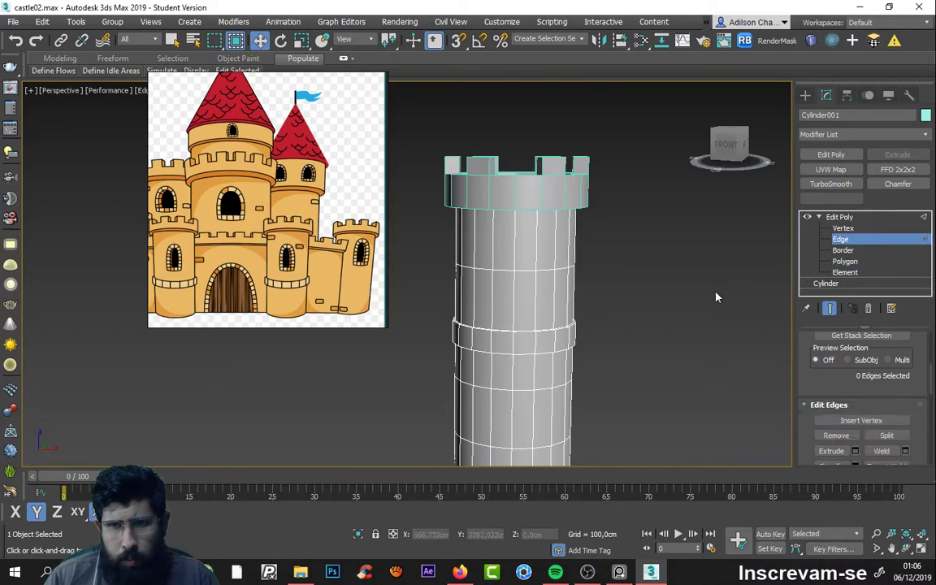
click(538, 253)
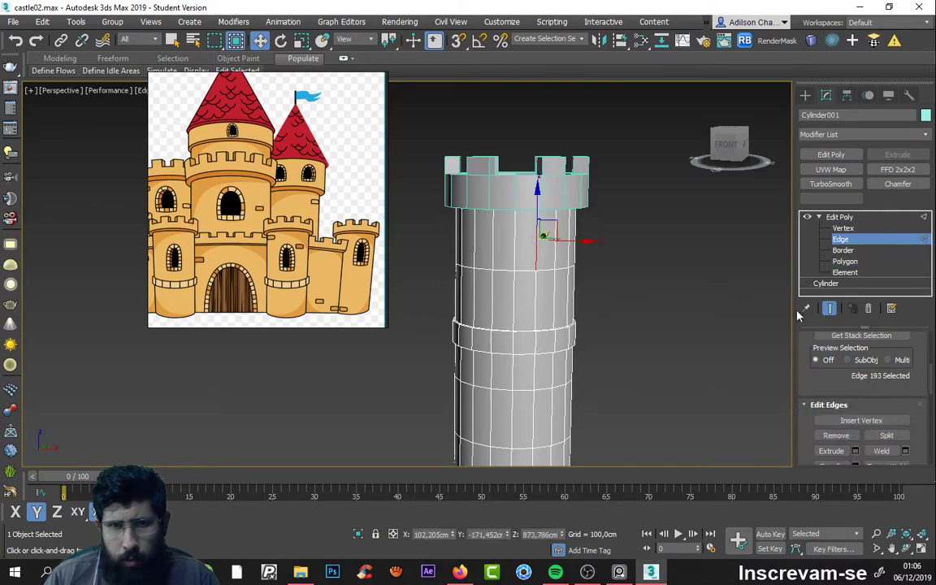
scroll(825, 438, up, 2)
scroll(915, 382, up, 1)
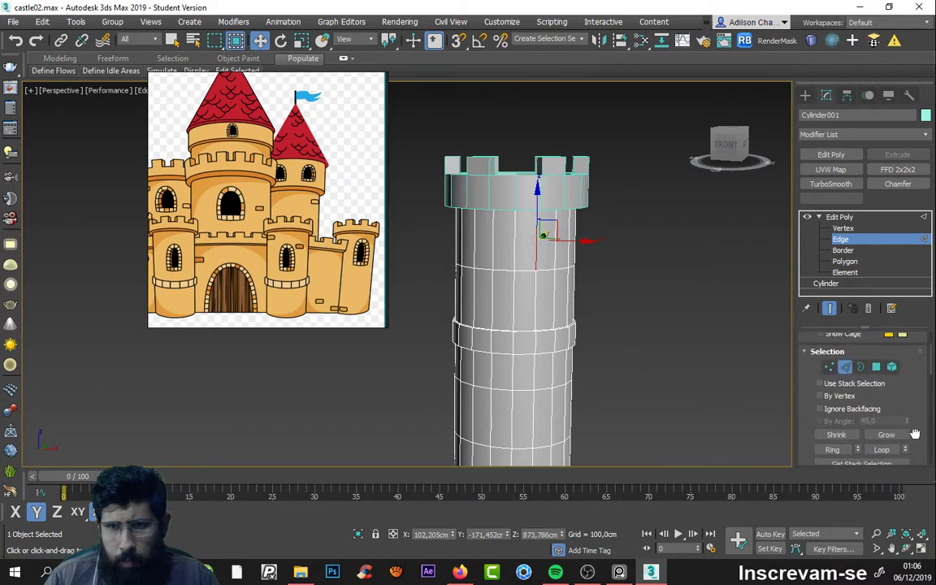
scroll(914, 415, up, 1)
scroll(911, 447, up, 2)
drag(914, 399, 906, 291)
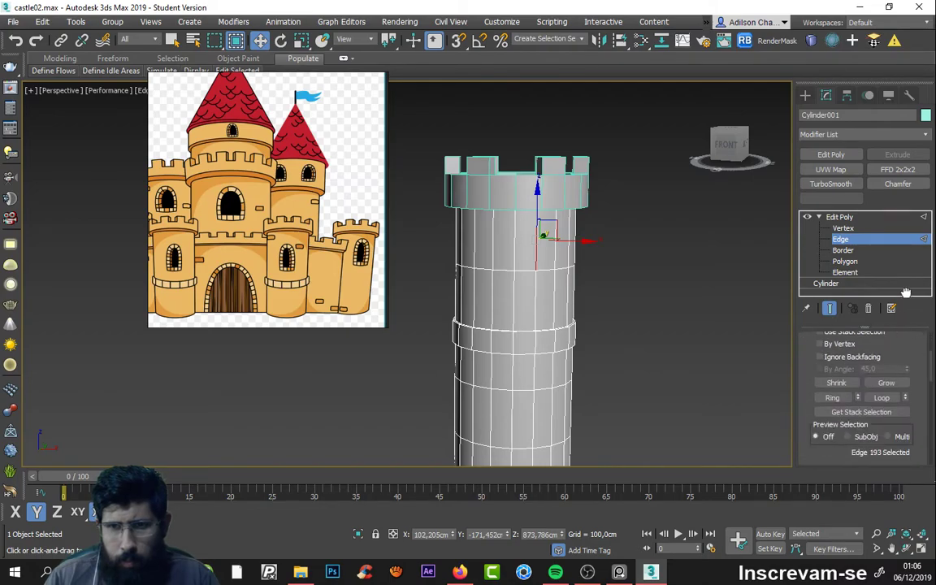
click(832, 398)
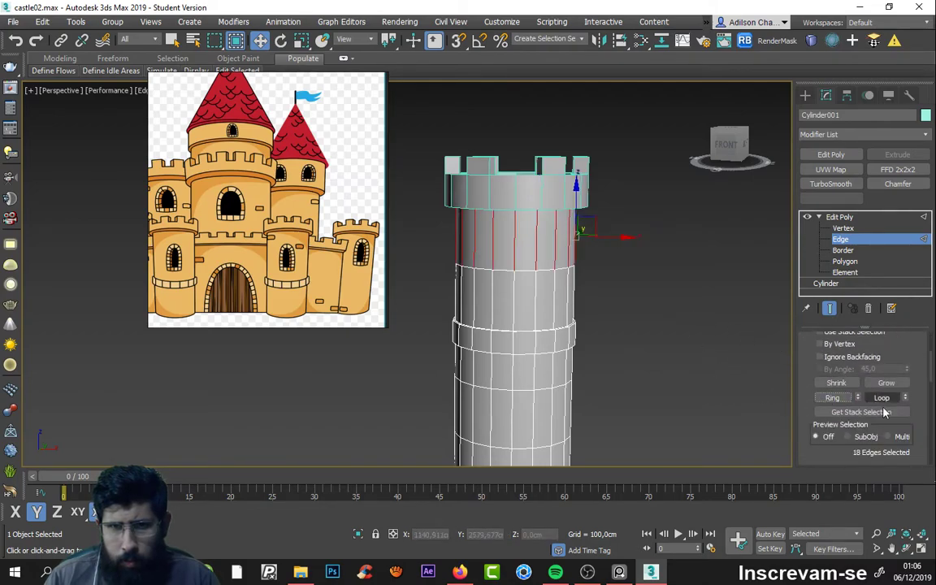
right_click(529, 244)
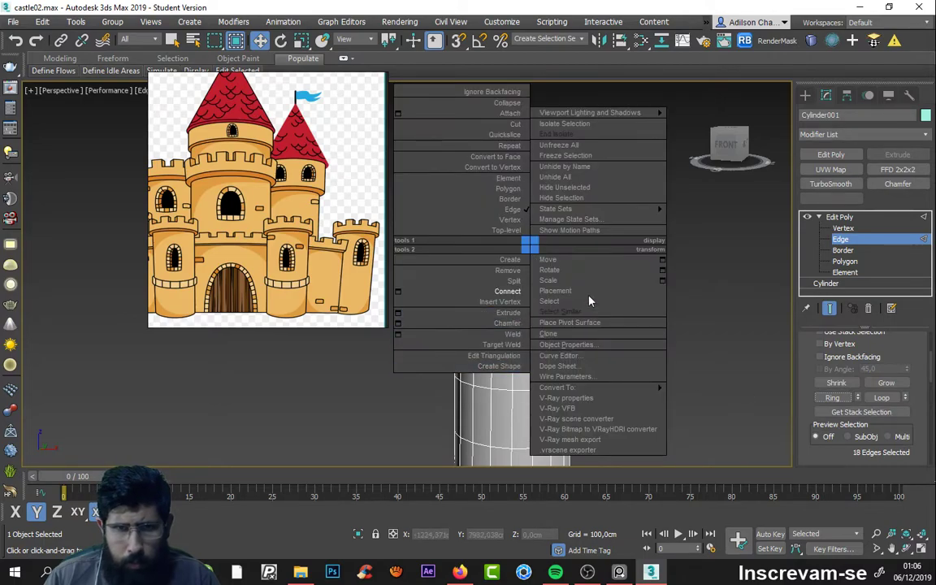
click(511, 293)
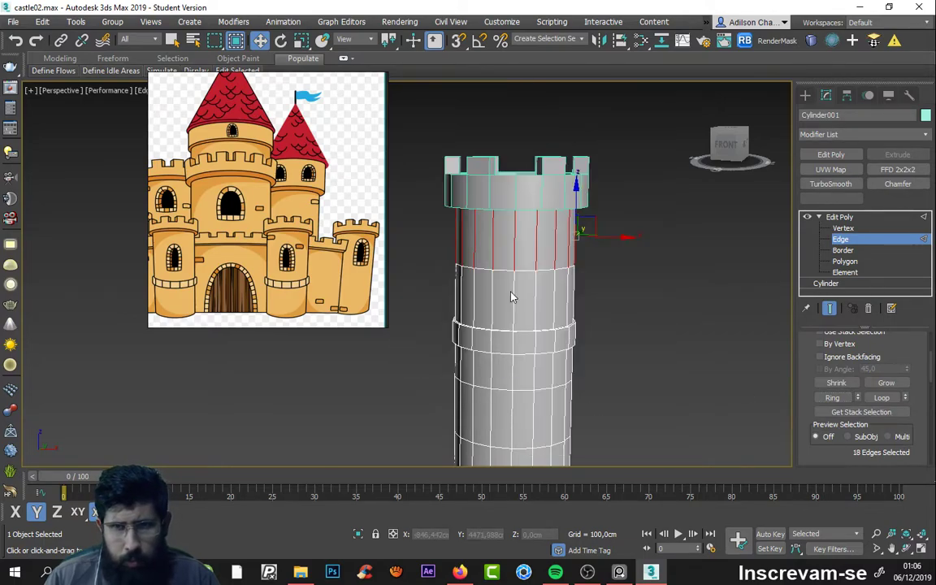
right_click(517, 247)
click(493, 303)
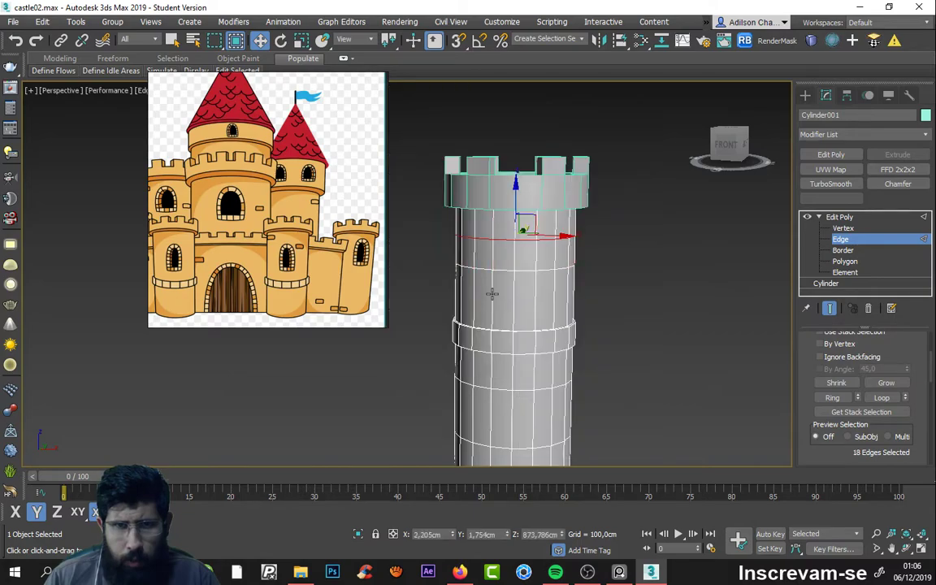
drag(516, 213, 513, 220)
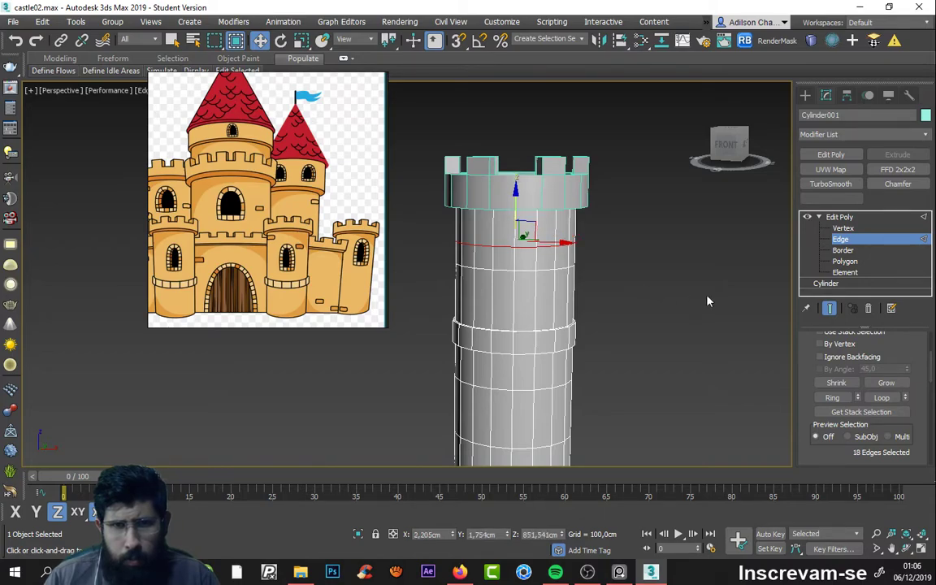
Step: Connect the edge ring below that loop into a second horizontal loop, then deselect
click(542, 305)
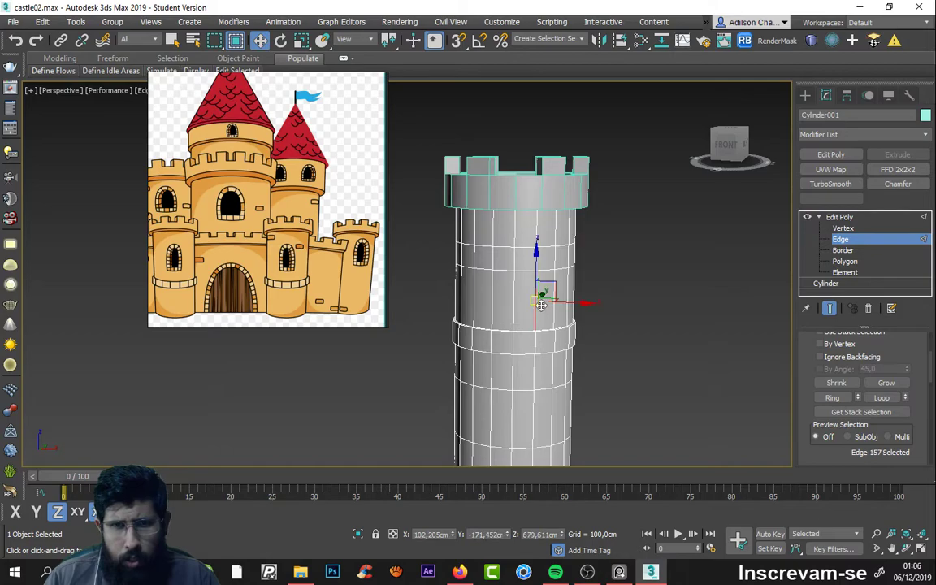
click(832, 398)
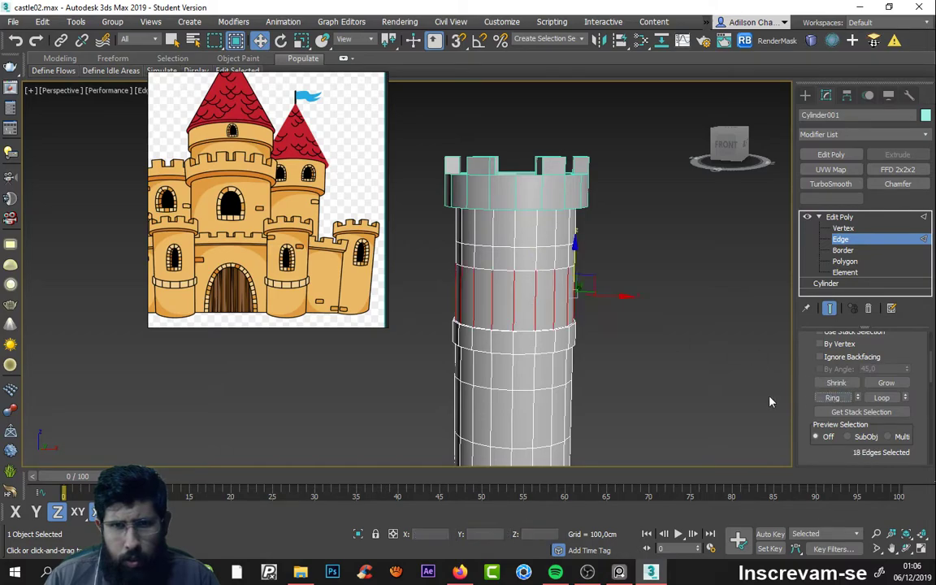
right_click(539, 298)
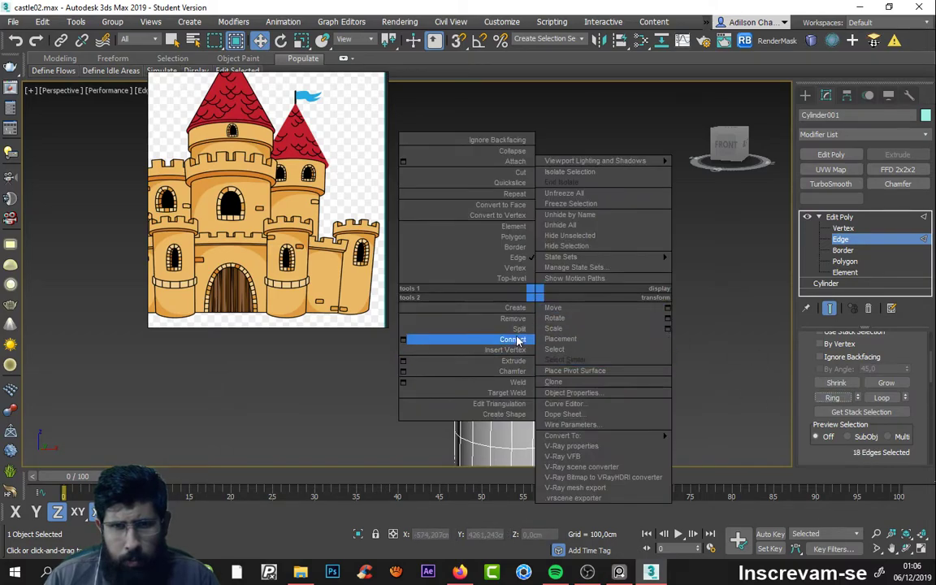
click(516, 336)
click(654, 307)
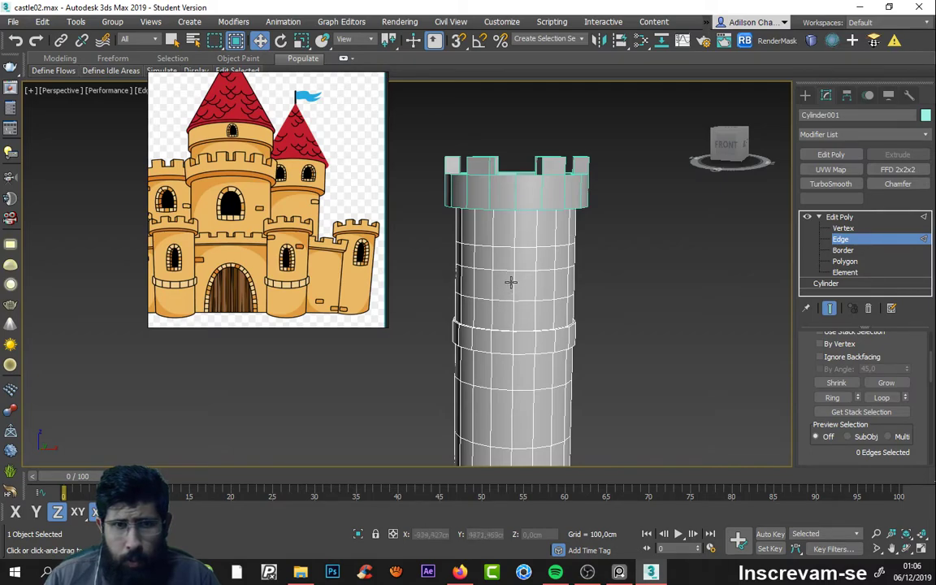
scroll(618, 298, up, 3)
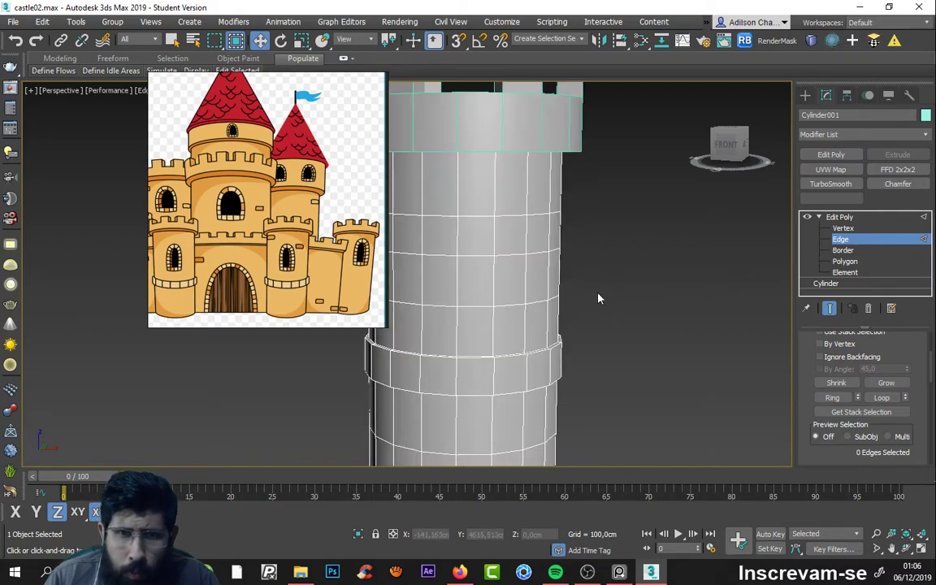
Step: At Polygon level, select a patch of faces on the tower wall
click(846, 261)
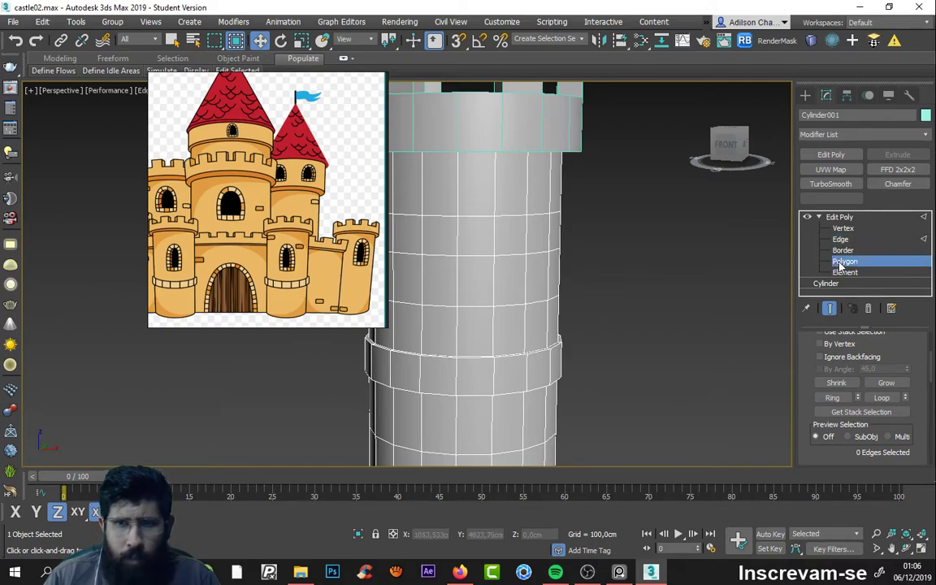
click(490, 290)
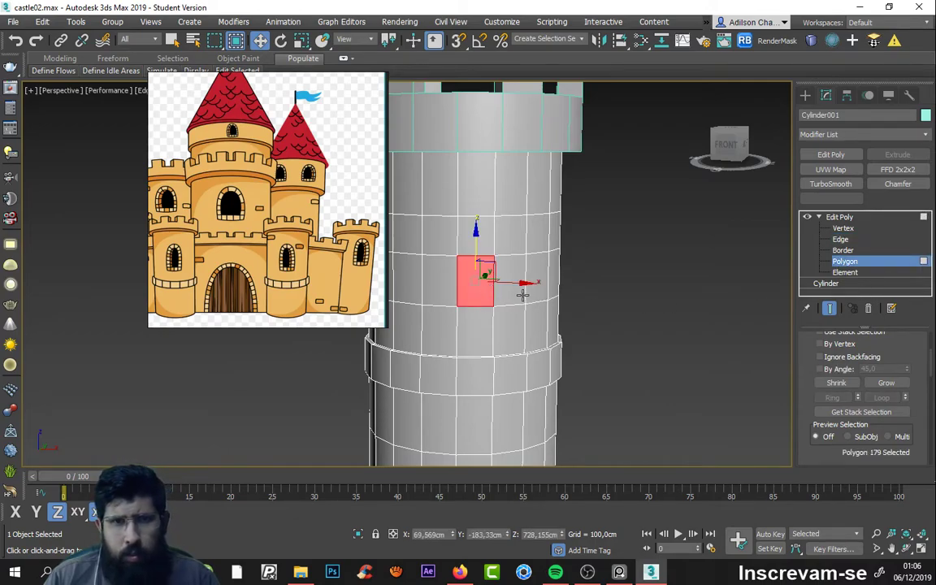
click(510, 280)
ctrl+click(490, 295)
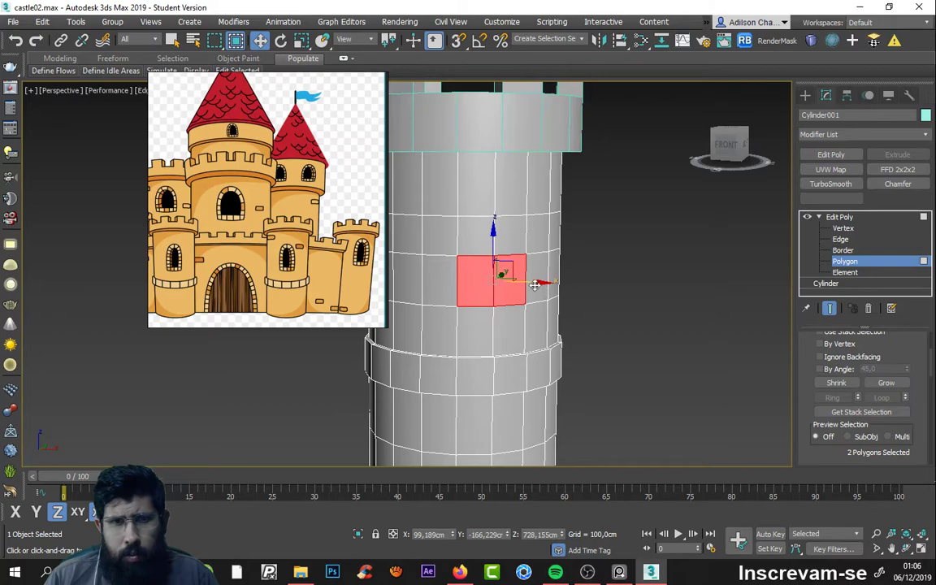
ctrl+click(486, 238)
ctrl+click(525, 240)
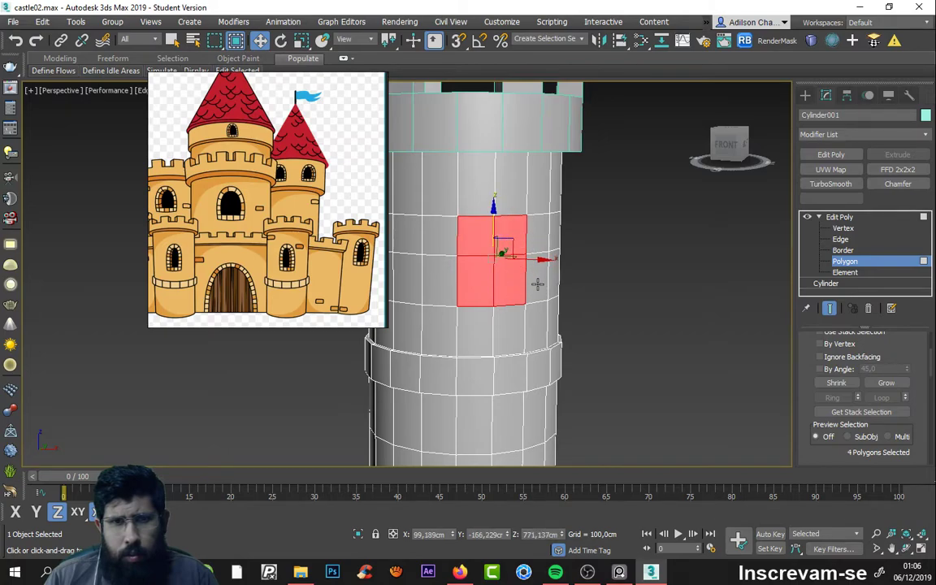
ctrl+click(538, 281)
ctrl+click(539, 238)
ctrl+click(511, 183)
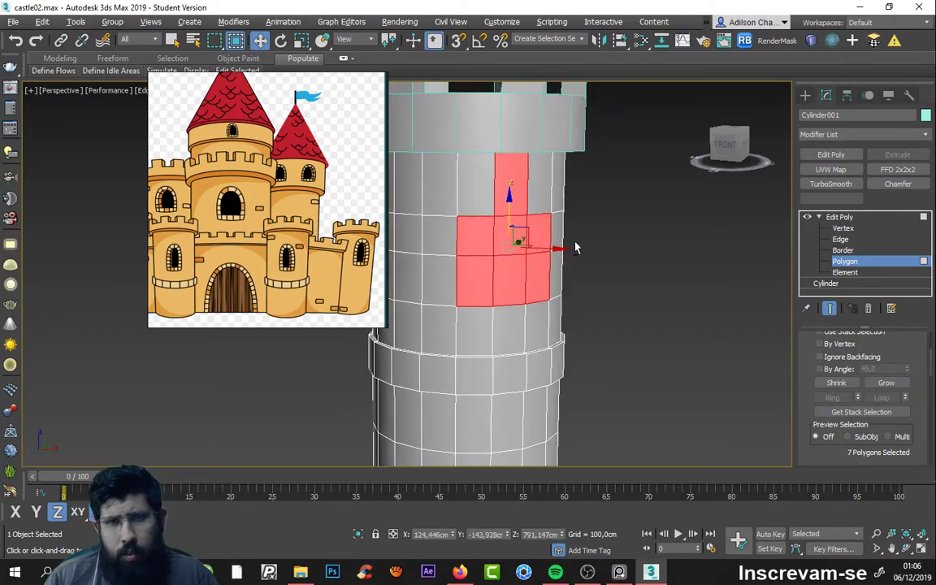
mouse_move(575, 248)
alt+middle_down()
mouse_move(539, 247)
mouse_move(548, 251)
alt+middle_up()
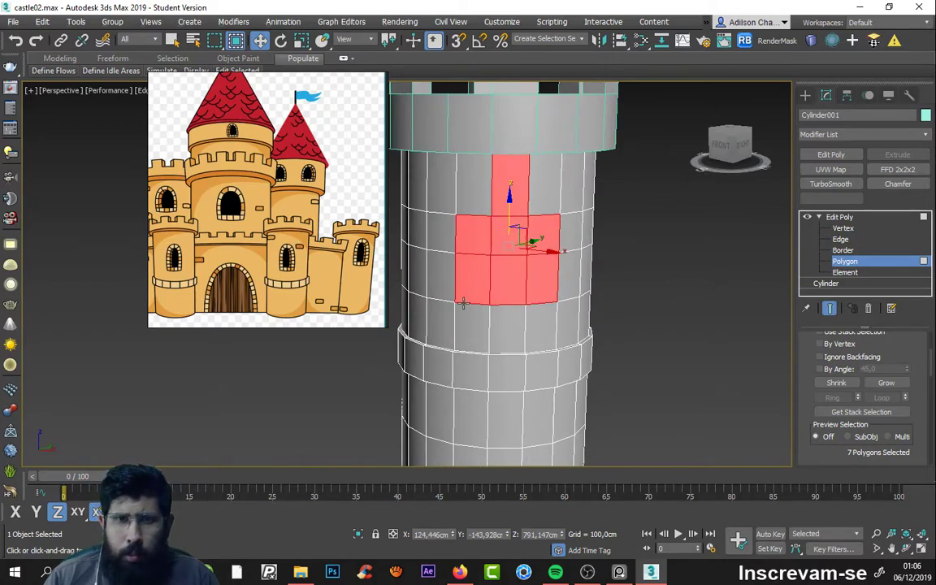
mouse_move(481, 174)
alt+middle_down()
mouse_move(521, 248)
mouse_move(612, 252)
mouse_move(567, 245)
mouse_move(520, 258)
mouse_move(621, 270)
alt+middle_up()
Step: Reselect six wall faces on the tower, two rows of three
click(621, 270)
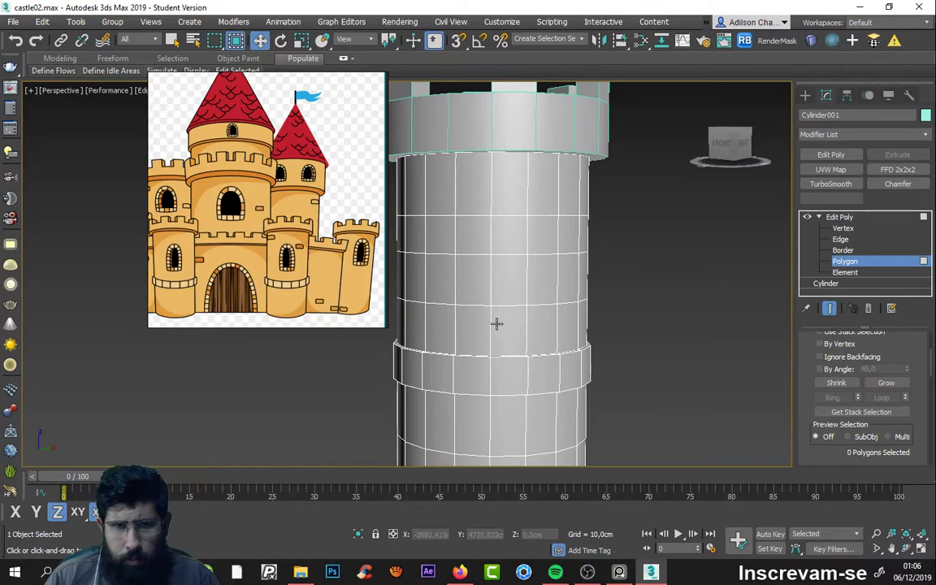
click(477, 282)
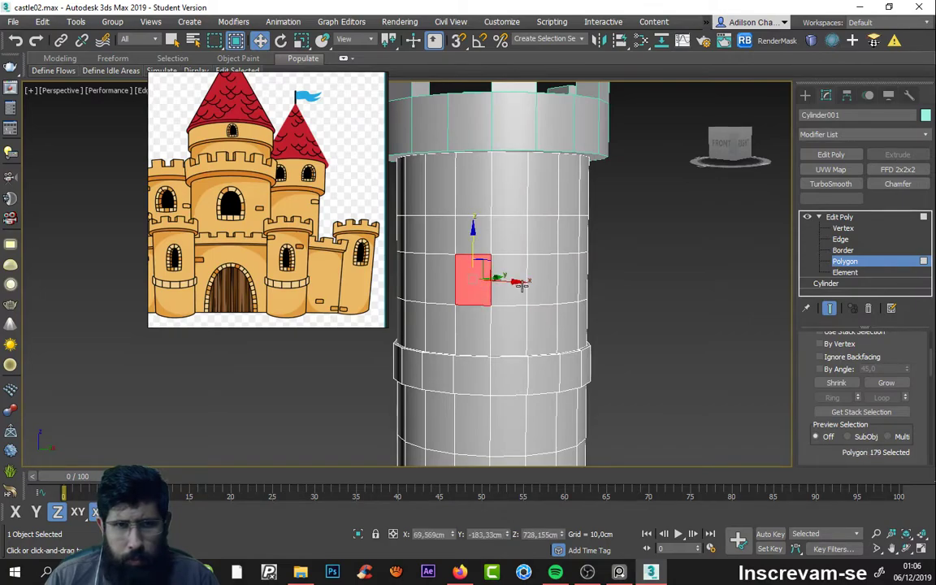
ctrl+click(515, 278)
ctrl+click(537, 262)
ctrl+click(476, 236)
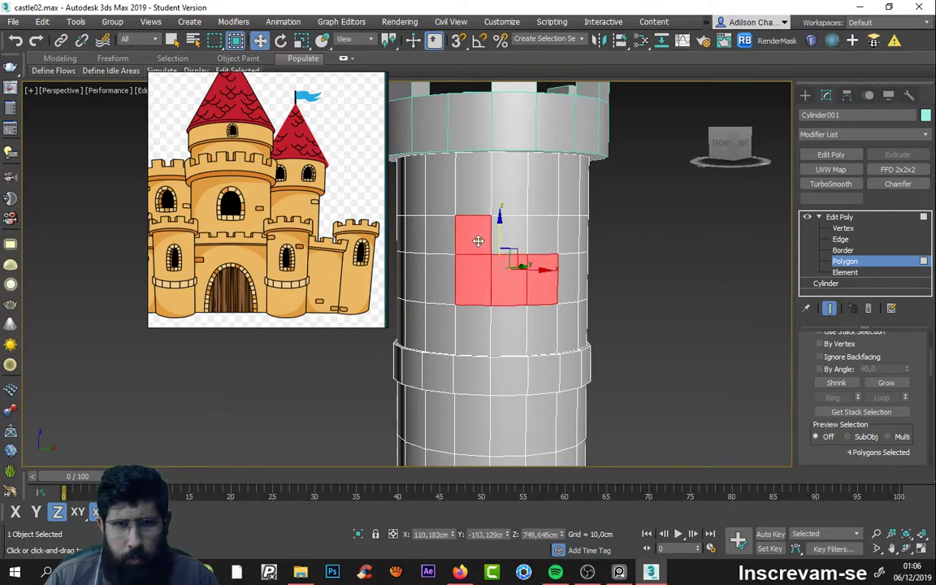
ctrl+click(509, 236)
ctrl+click(543, 237)
Step: Replace the six-face selection with a single polygon on the tower wall
alt+middle_drag(567, 326, 627, 328)
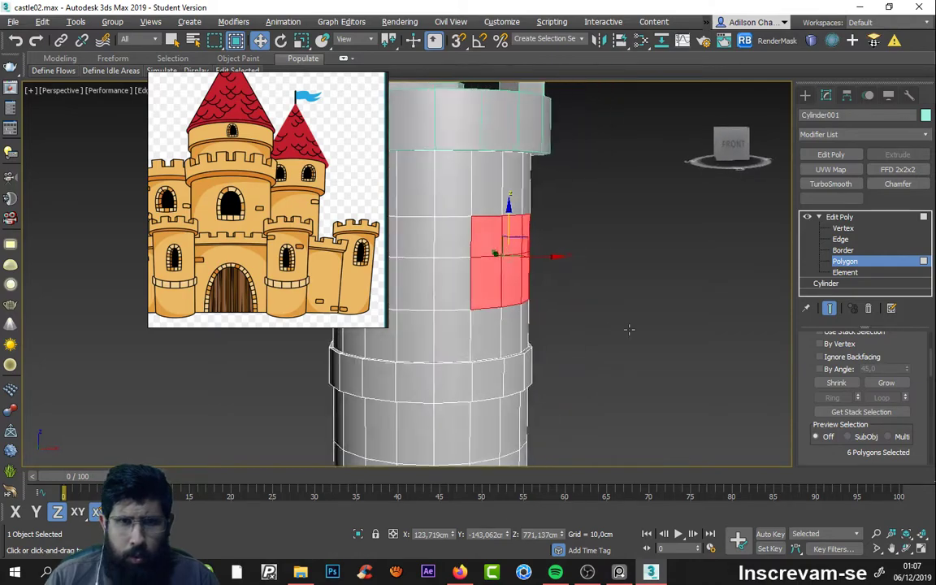
scroll(564, 330, down, 5)
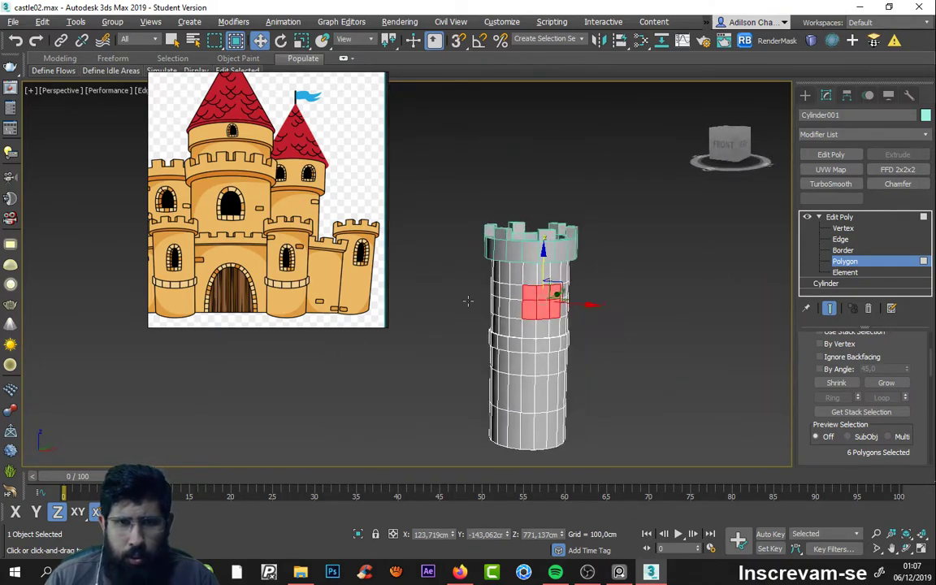
scroll(520, 297, up, 4)
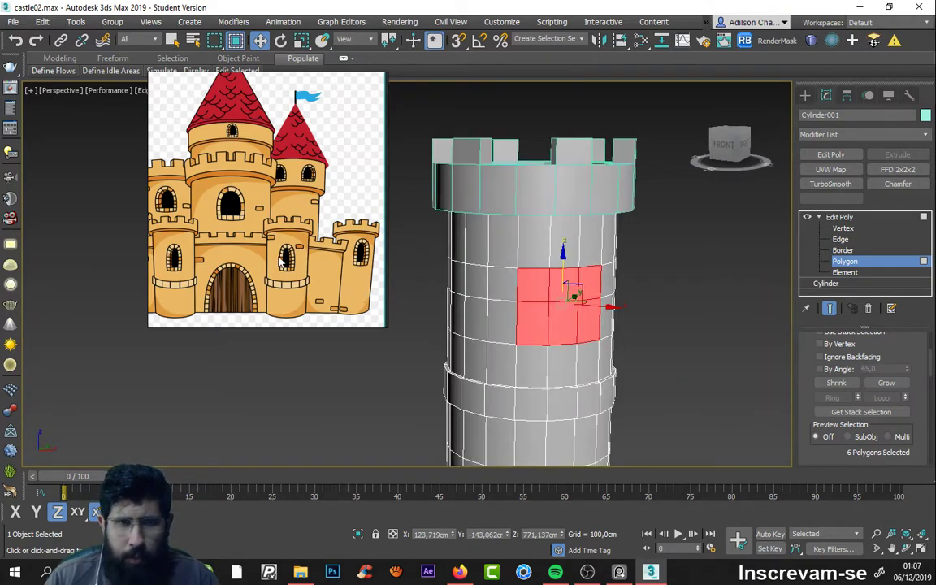
scroll(280, 262, up, 3)
scroll(492, 265, down, 3)
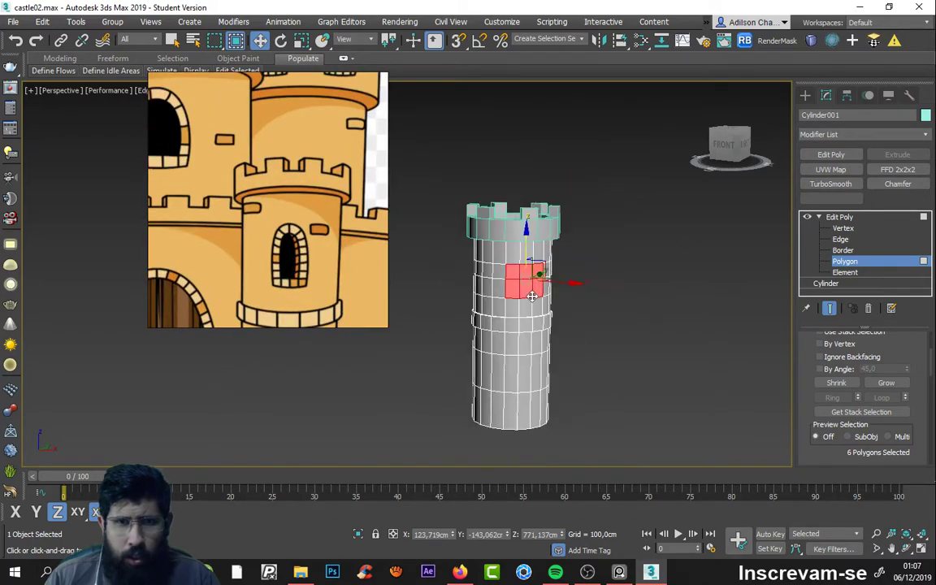
scroll(504, 308, up, 3)
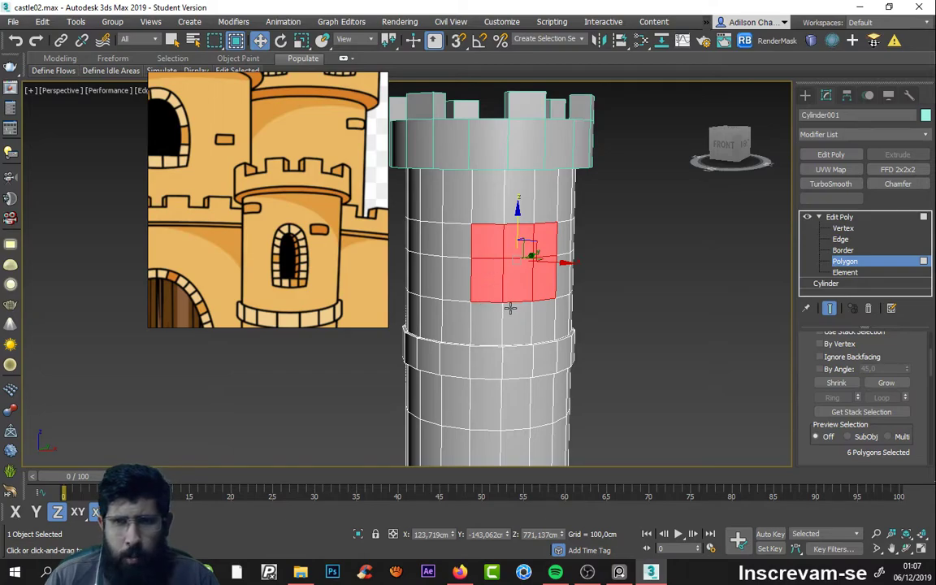
scroll(508, 313, down, 2)
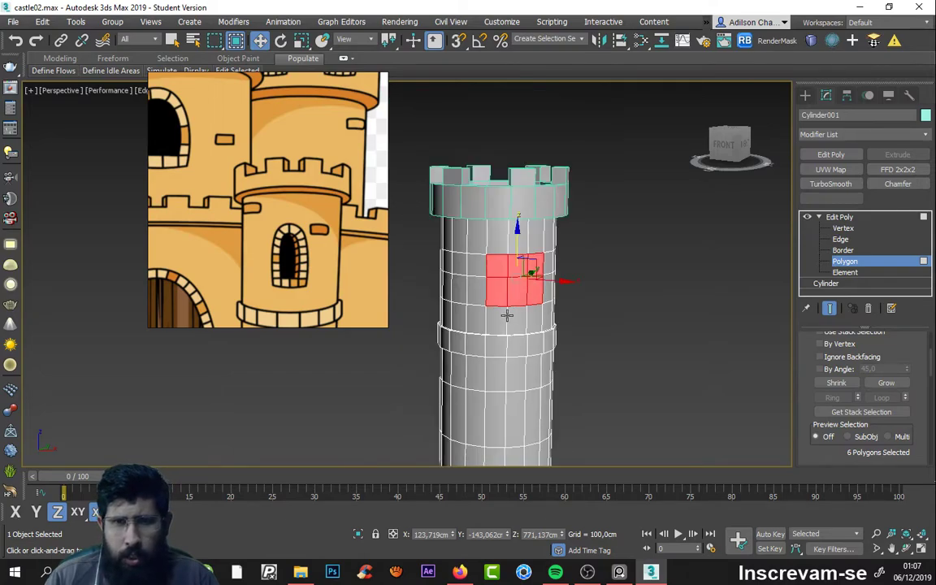
click(589, 303)
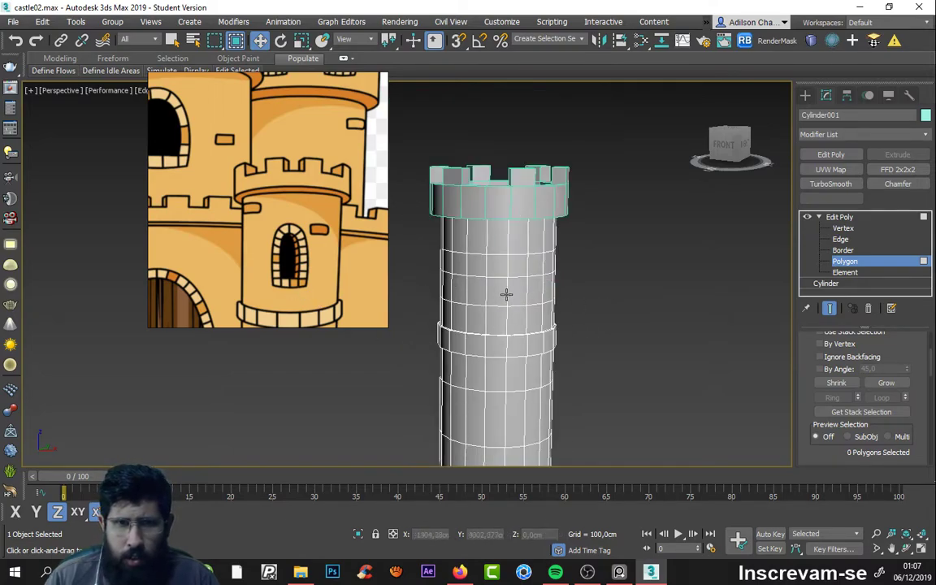
click(505, 294)
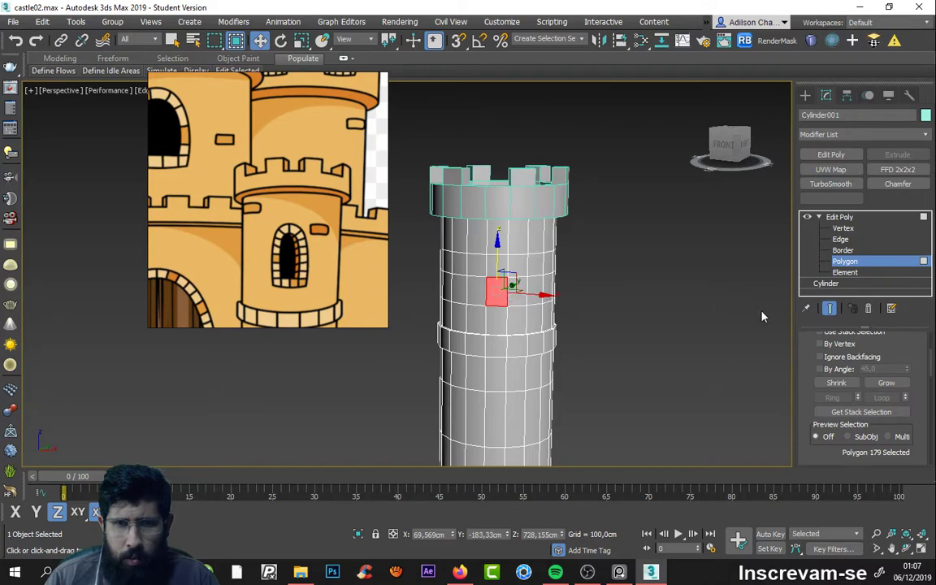
Step: Ring a vertical edge on the upper wall and Connect it into a new horizontal loop
click(842, 240)
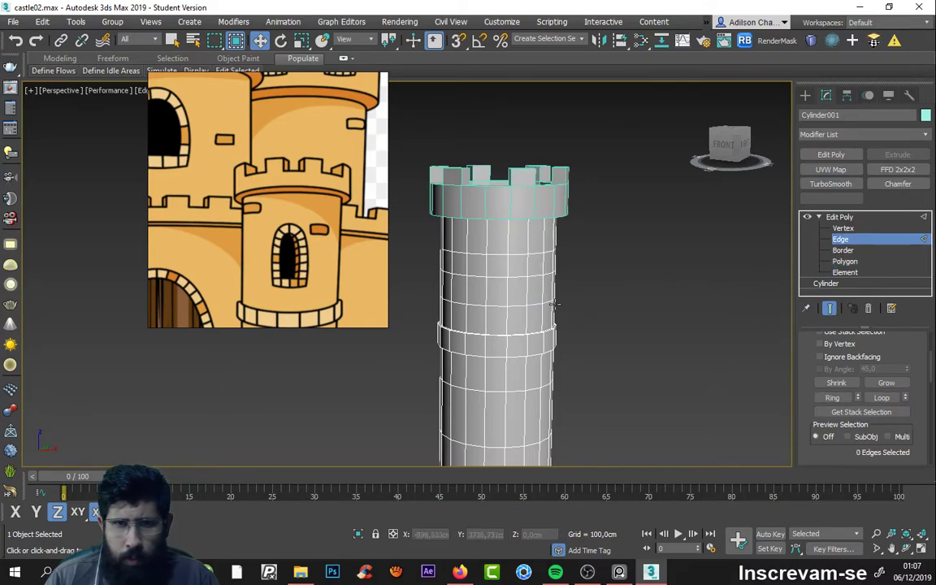
click(512, 286)
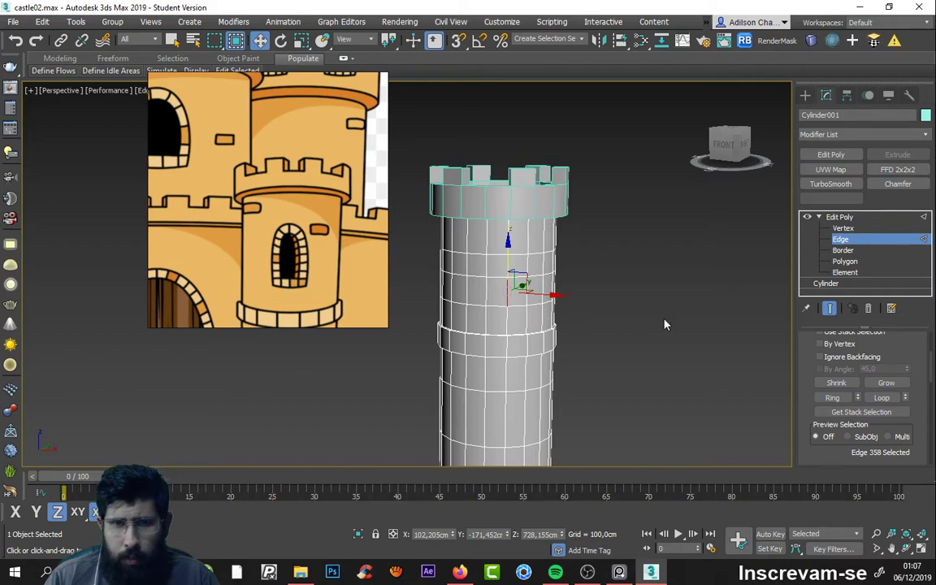
click(833, 397)
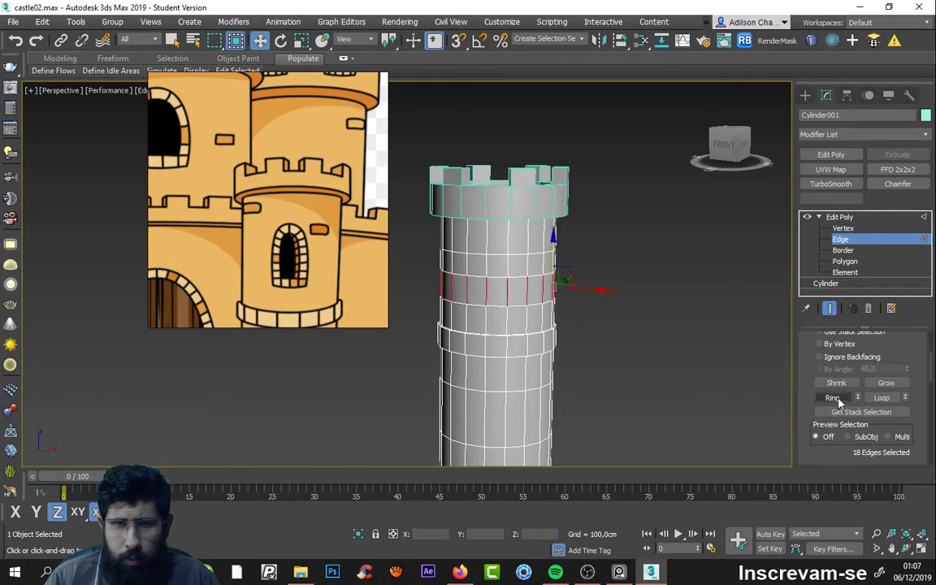
right_click(502, 286)
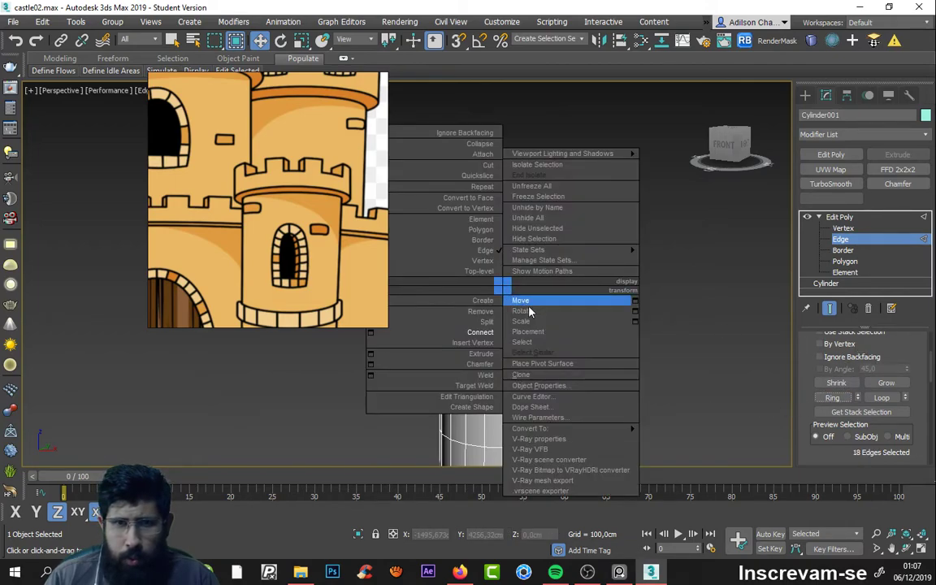
click(482, 332)
scroll(514, 308, up, 2)
scroll(502, 317, up, 2)
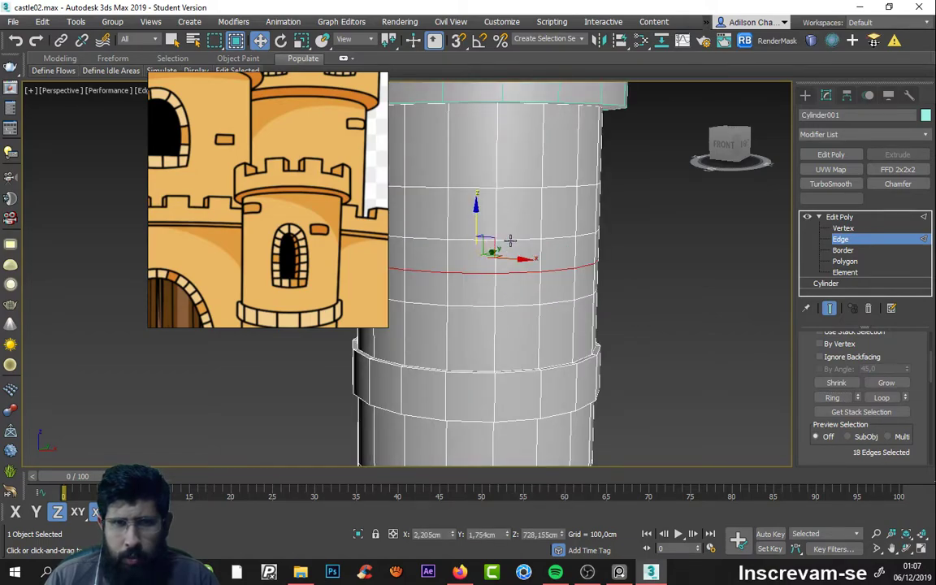
click(669, 286)
scroll(531, 280, down, 2)
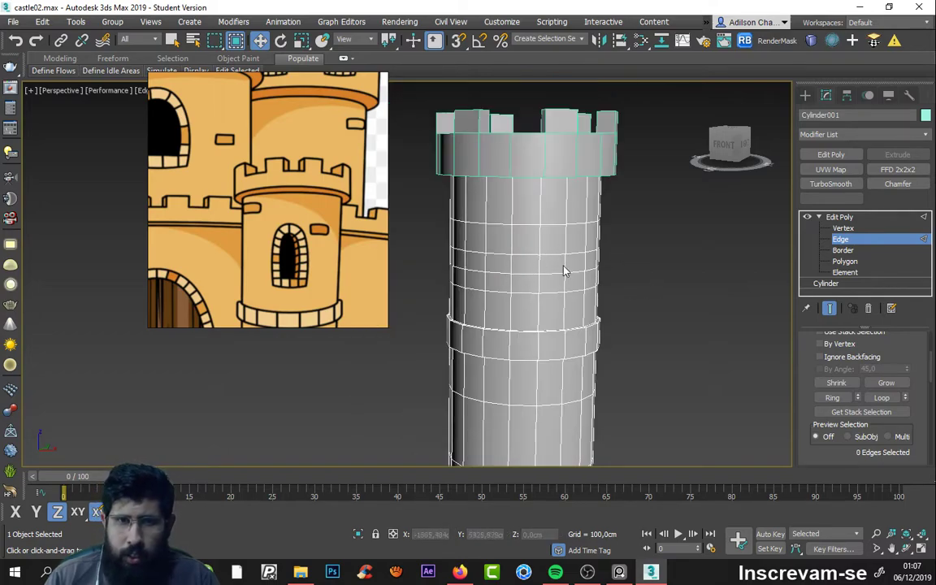
alt+middle_drag(565, 270, 648, 295)
click(846, 261)
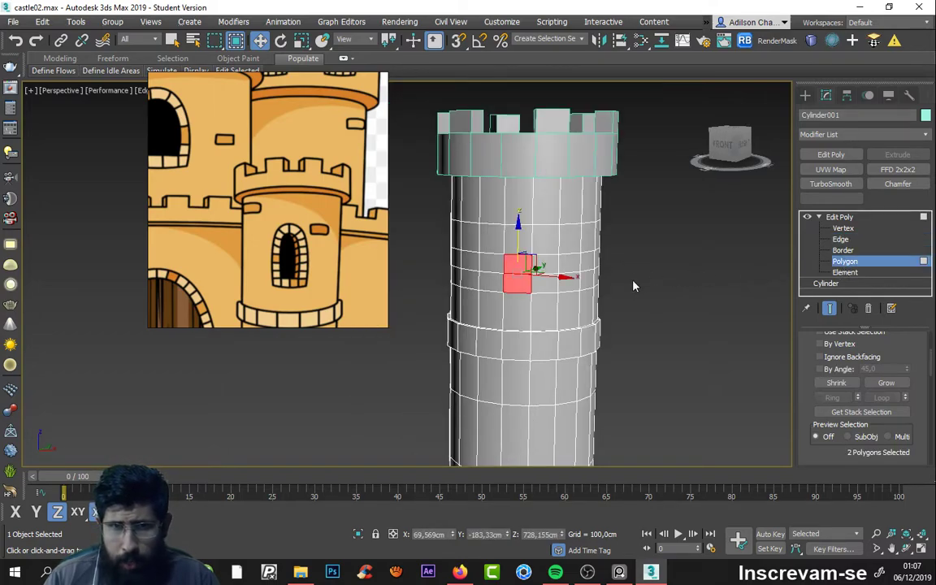
ctrl+click(546, 265)
ctrl+click(545, 285)
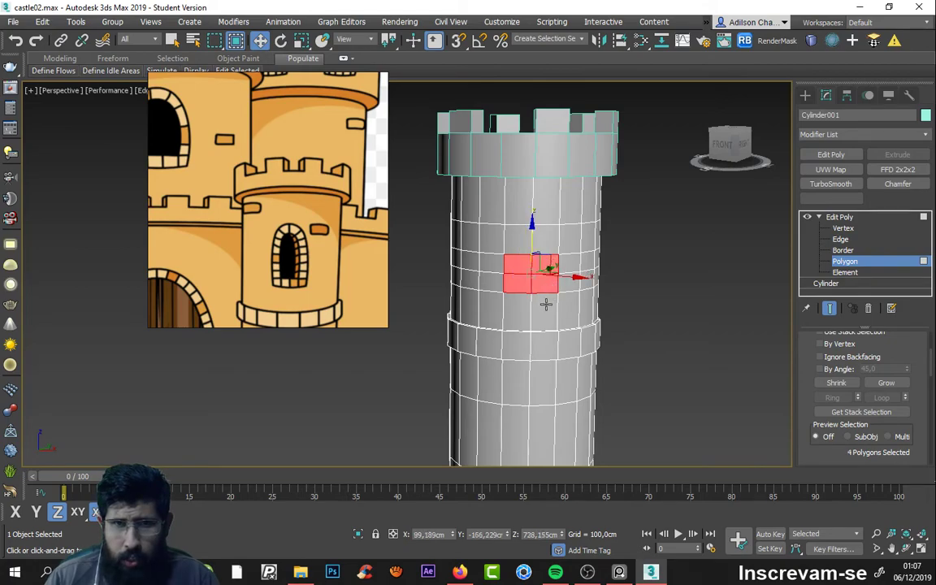
ctrl+click(518, 235)
ctrl+click(545, 234)
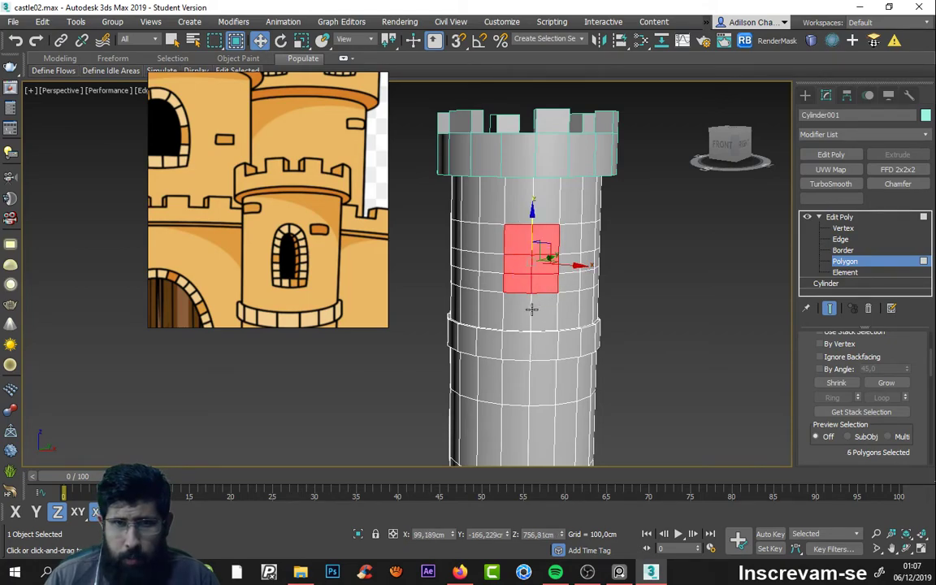
alt+middle_drag(577, 290, 617, 280)
click(650, 272)
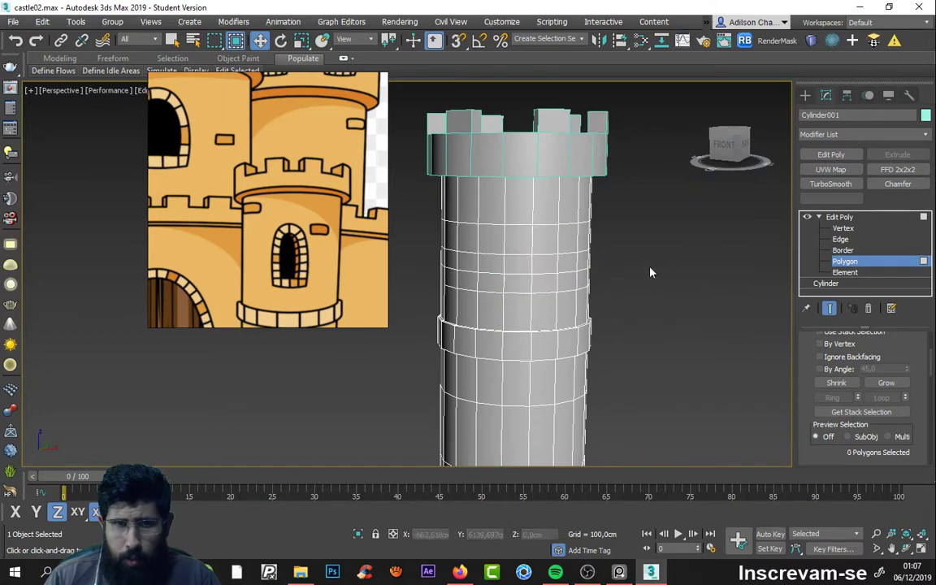
click(543, 255)
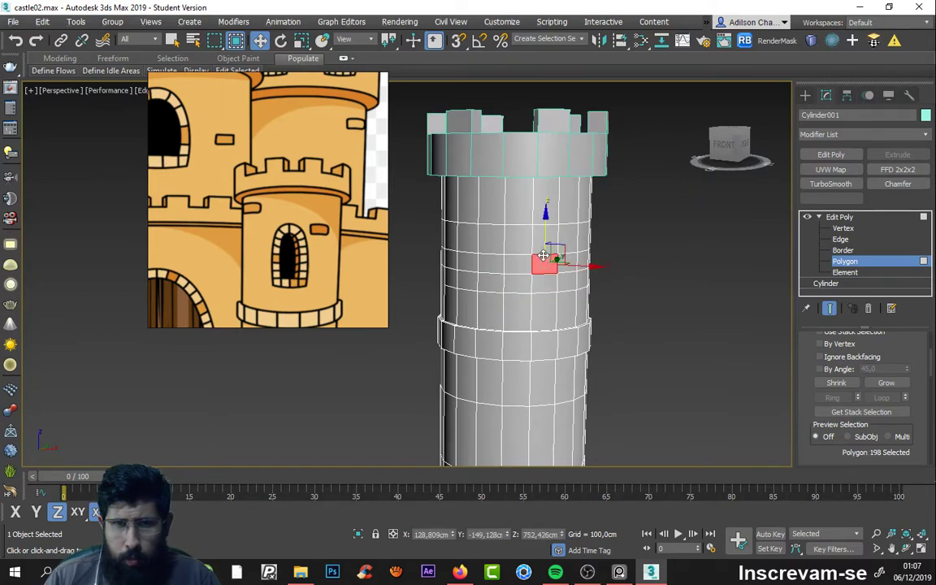
click(840, 239)
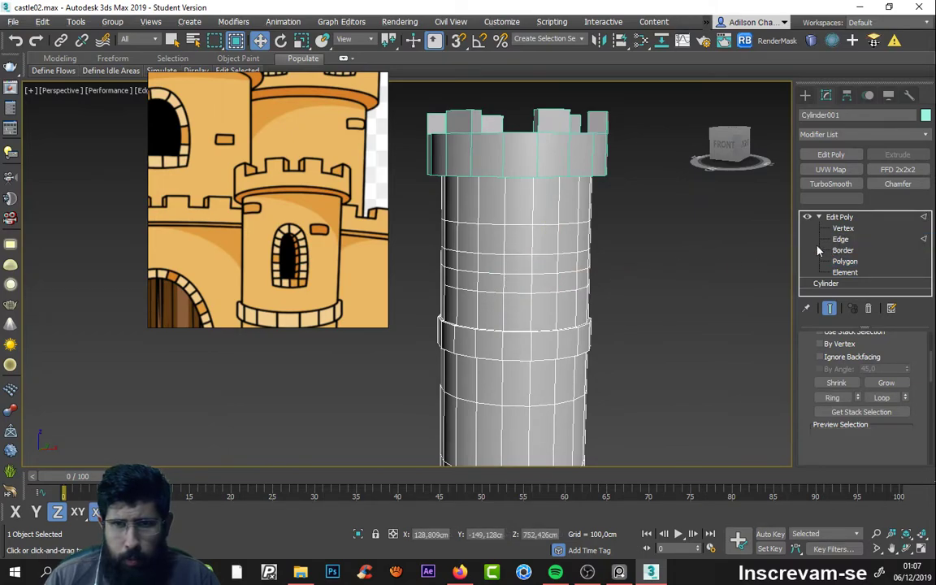
click(548, 255)
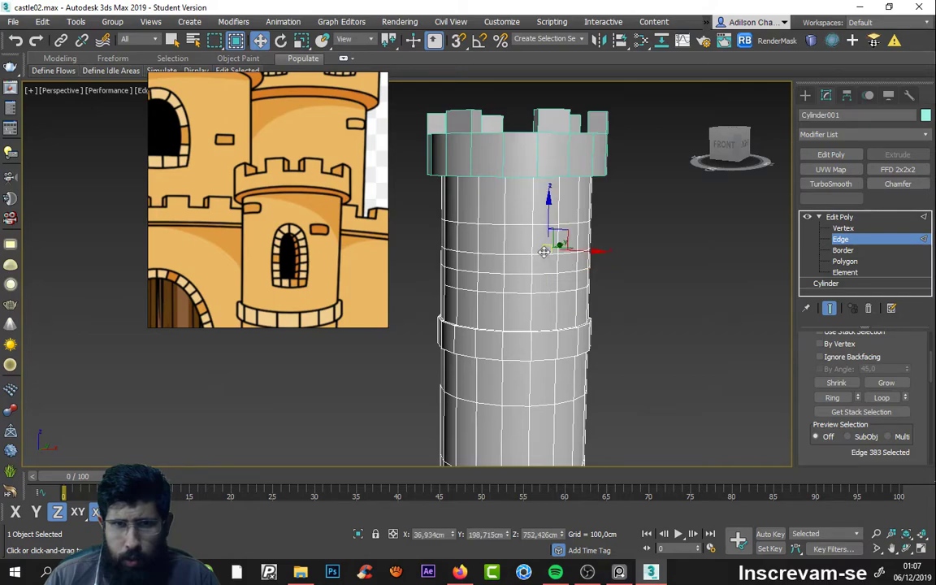
double_click(544, 252)
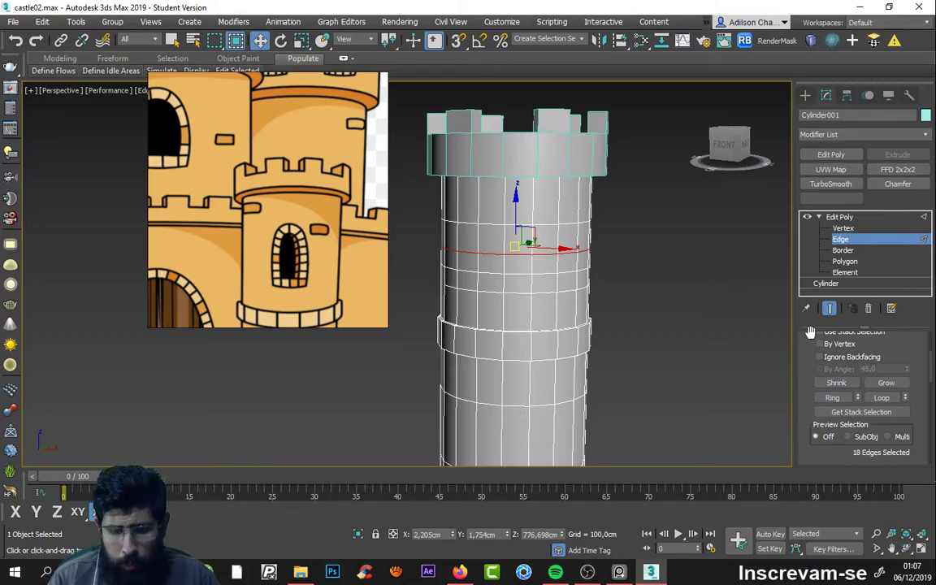
click(634, 390)
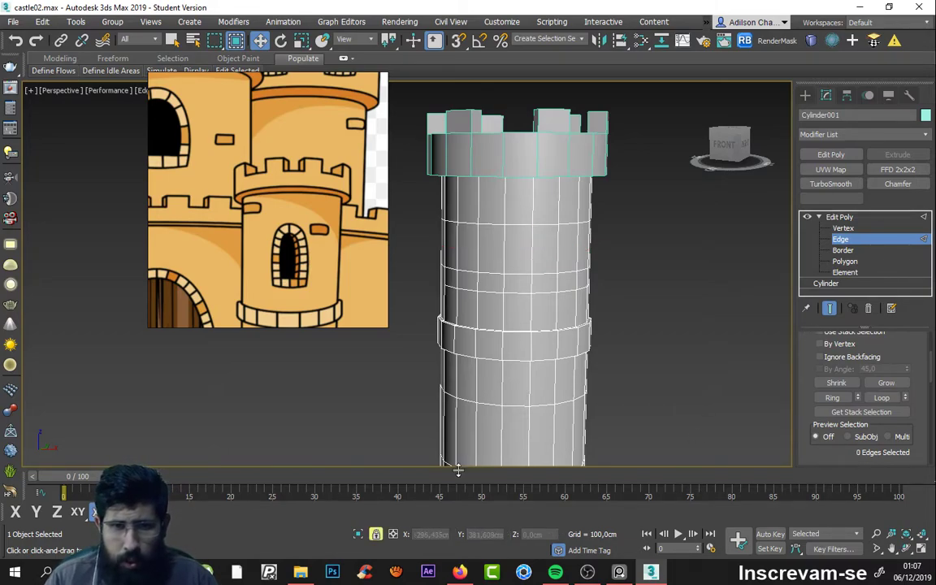
click(378, 533)
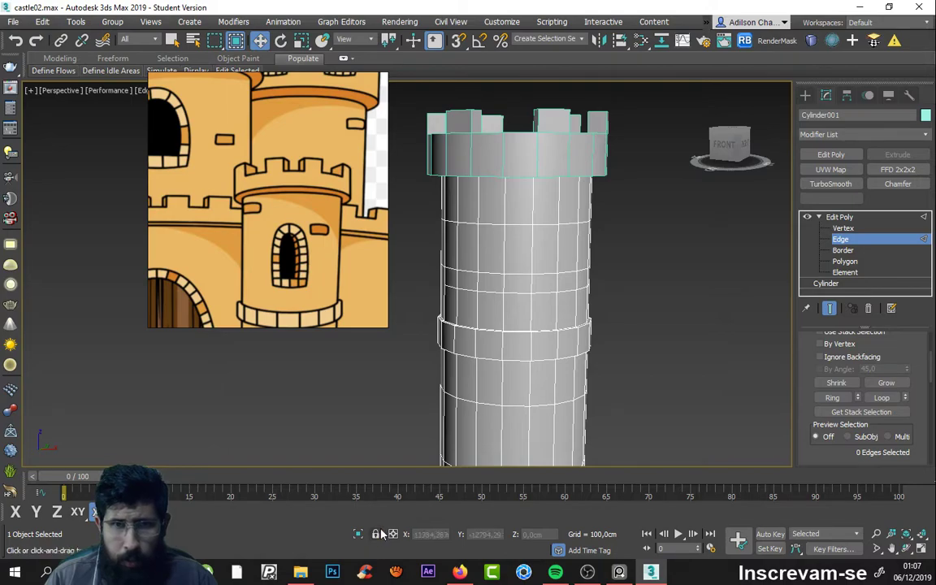
click(524, 273)
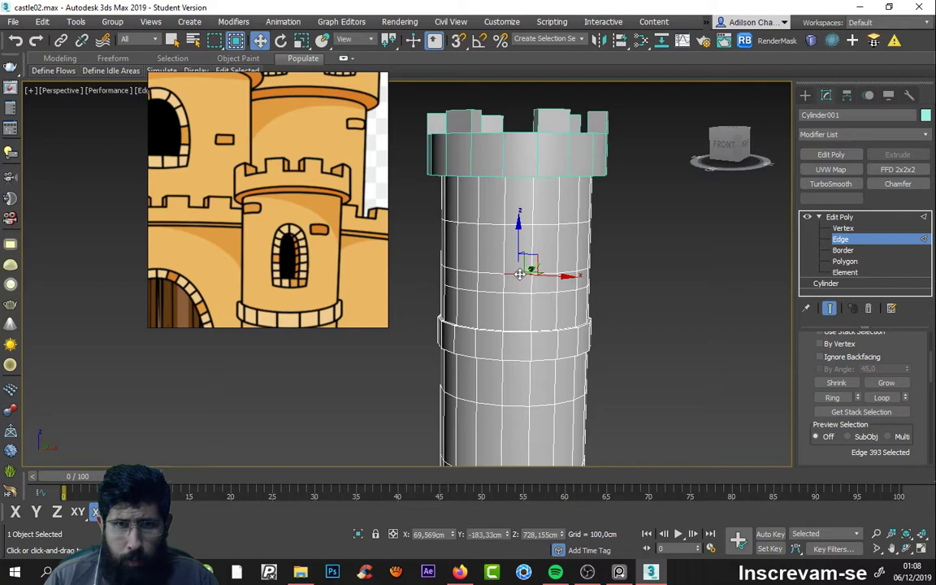
click(520, 273)
double_click(520, 273)
click(520, 274)
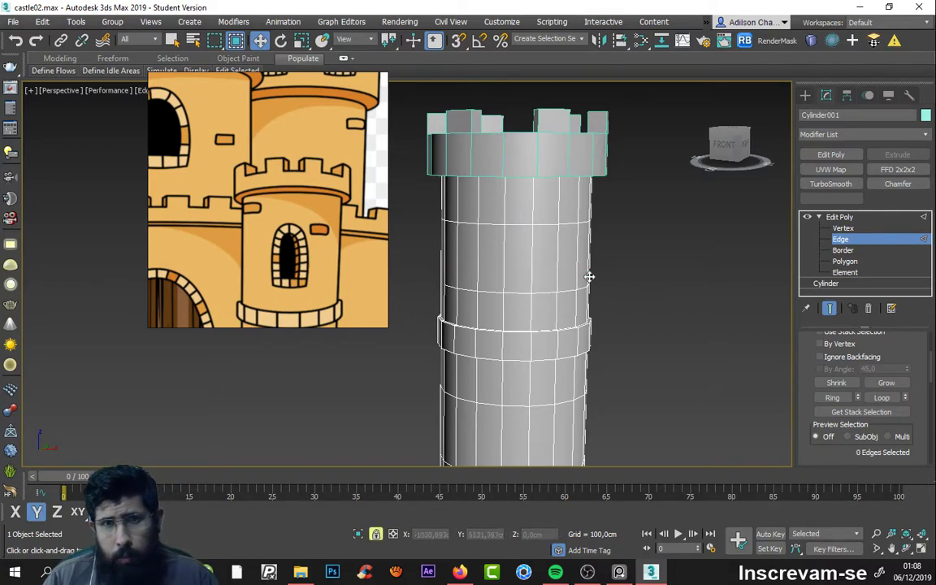
click(844, 262)
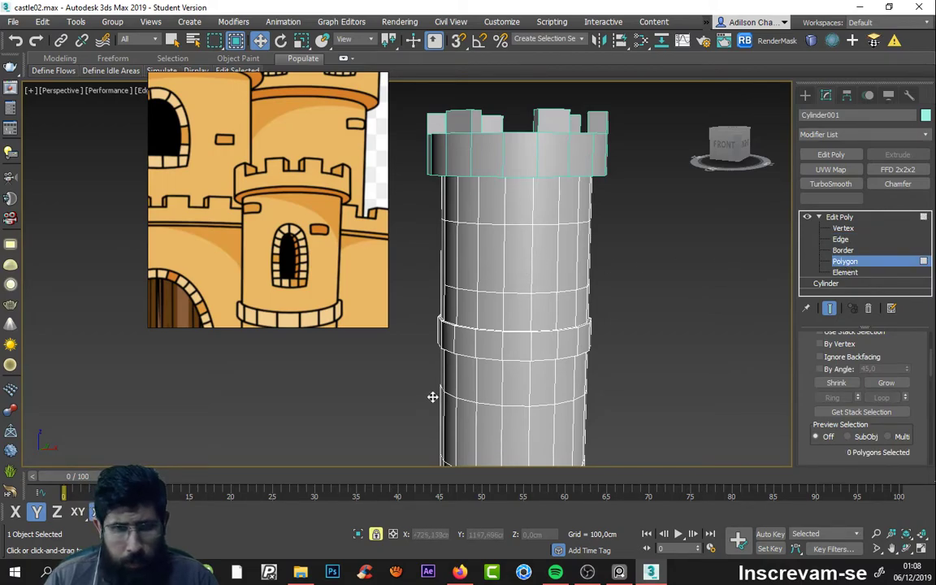
Step: Select three adjacent wall polygons on the tower for a window
click(520, 260)
ctrl+click(550, 261)
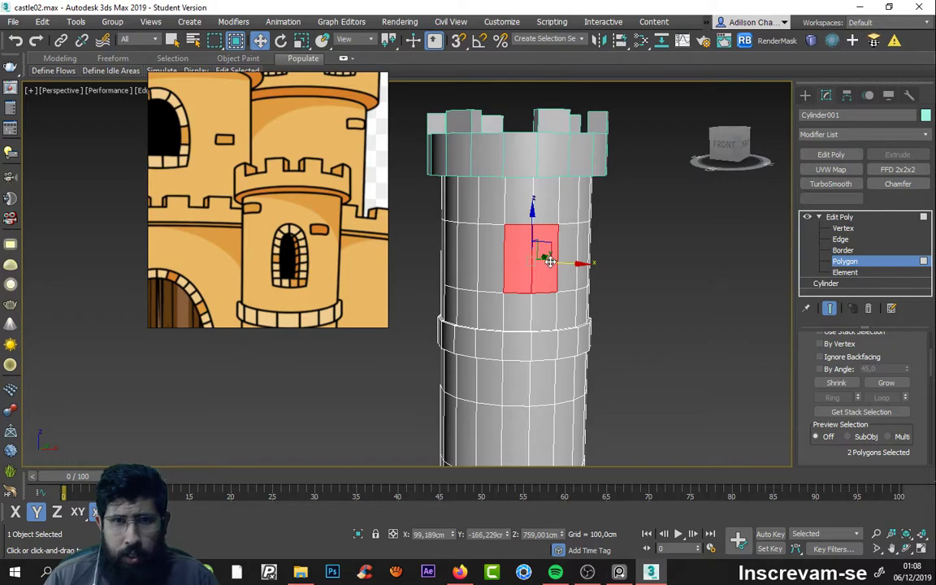
ctrl+click(565, 258)
mouse_move(565, 268)
alt+middle_down()
mouse_move(626, 305)
mouse_move(546, 291)
alt+middle_up()
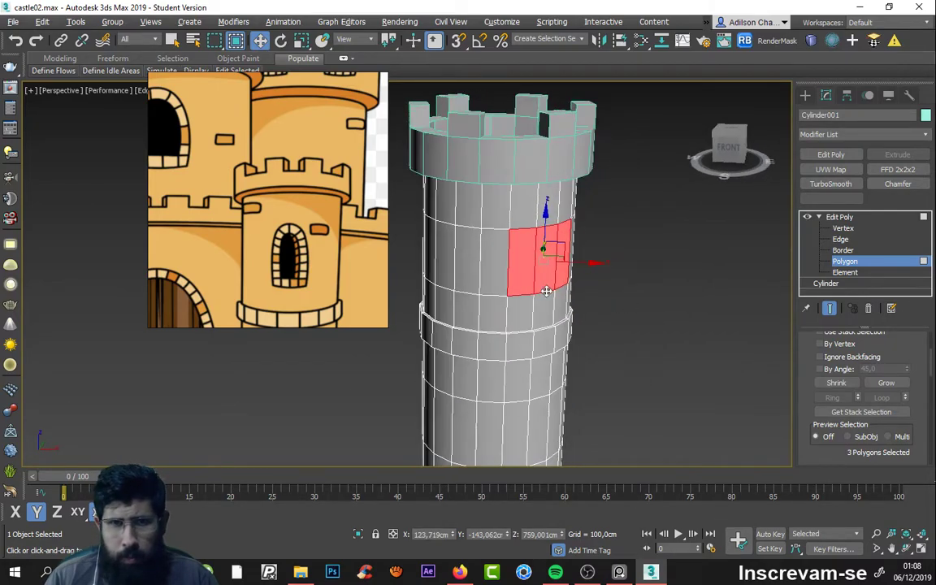
scroll(808, 382, up, 3)
scroll(811, 357, up, 2)
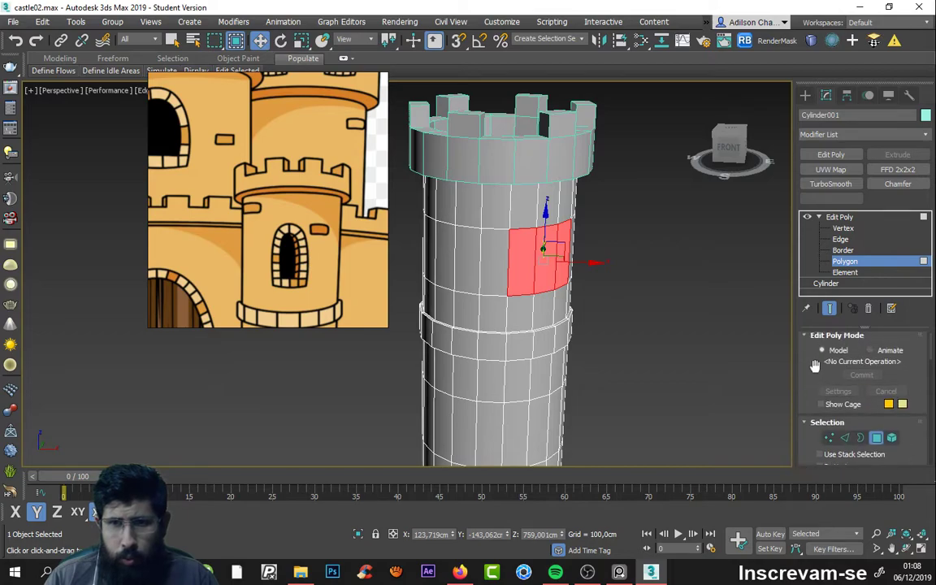
scroll(810, 317, down, 2)
scroll(811, 423, down, 2)
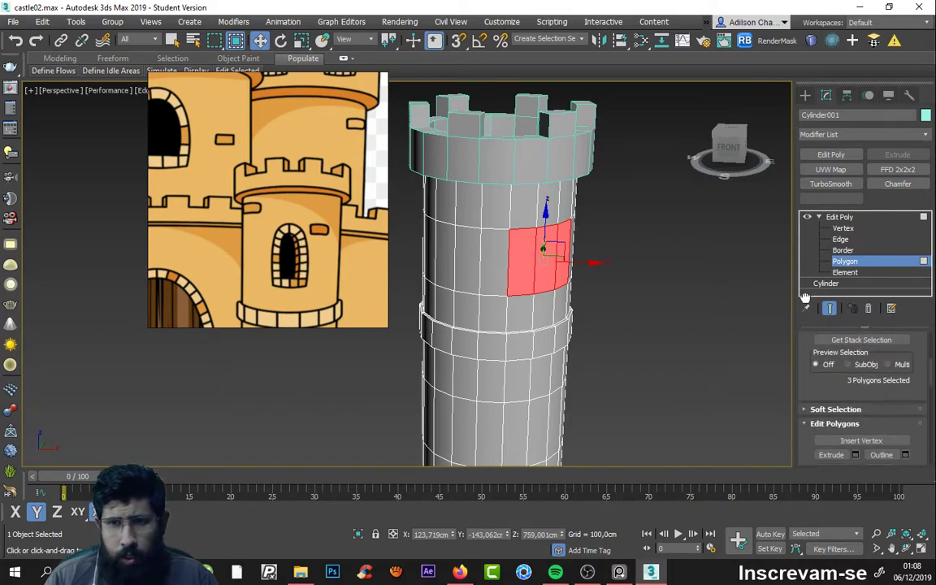
scroll(805, 309, down, 1)
scroll(805, 309, down, 2)
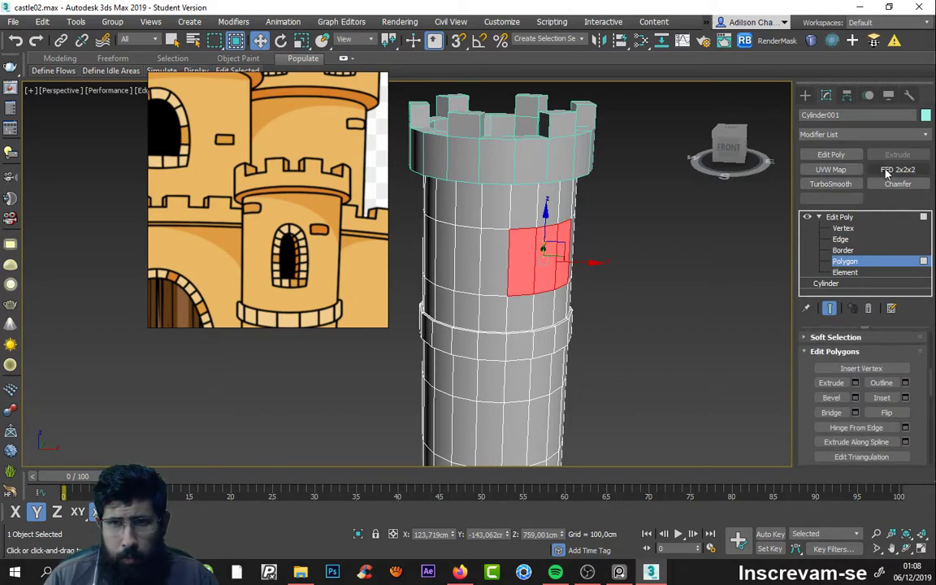
Step: Extrude the window polygons inward to about -22,838 cm, then push them deeper
click(855, 383)
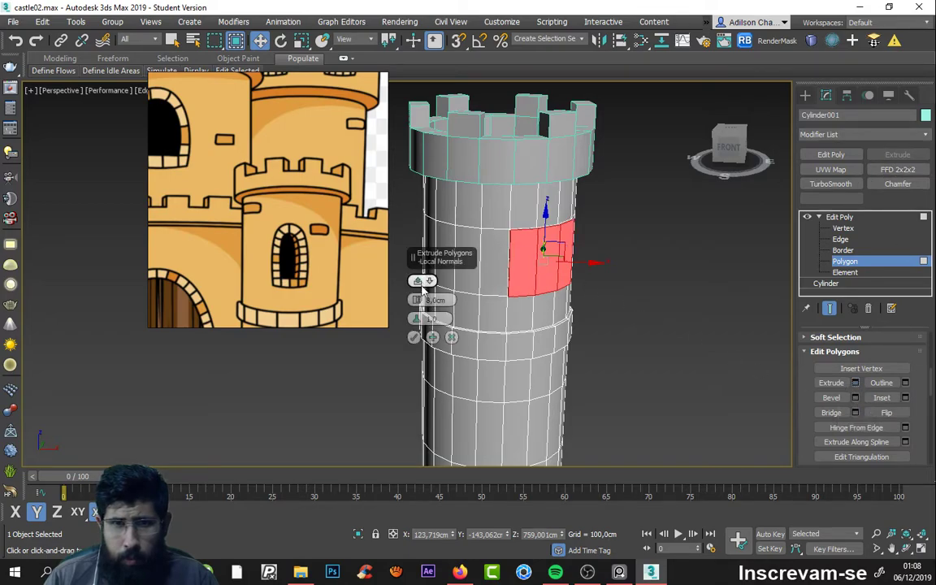
drag(417, 301, 416, 441)
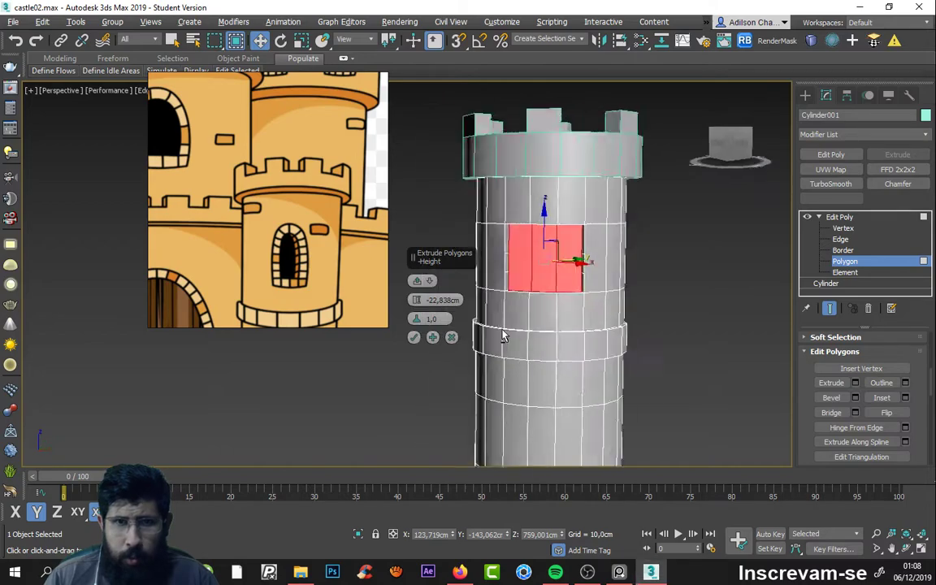
alt+middle_drag(417, 441, 468, 355)
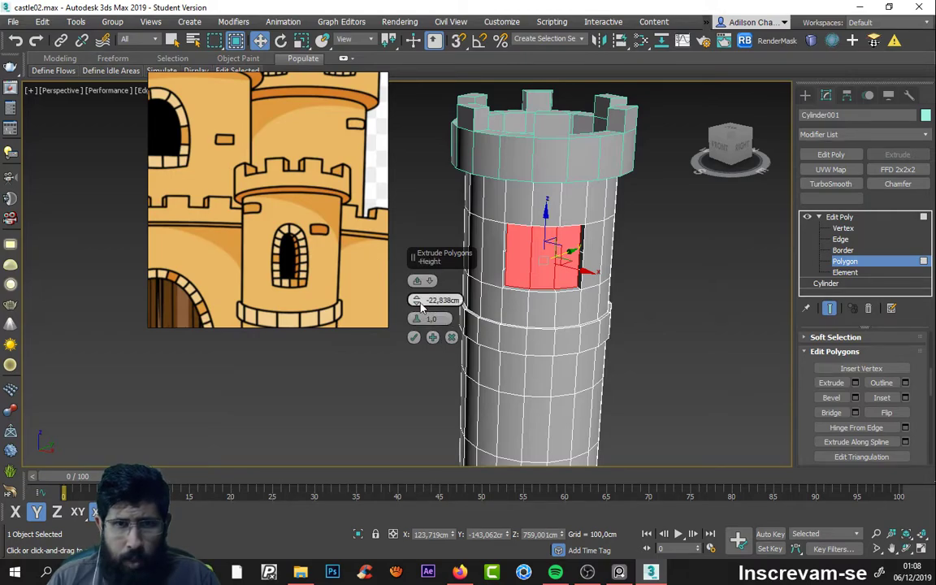
drag(417, 301, 371, 315)
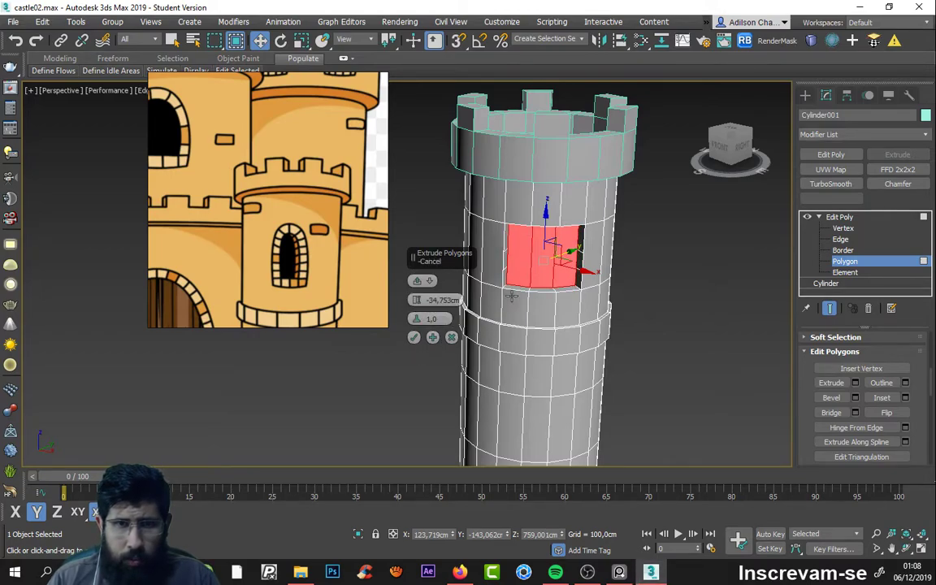
scroll(549, 241, up, 3)
alt+middle_drag(550, 240, 497, 255)
mouse_move(415, 263)
alt+middle_down()
mouse_move(548, 282)
mouse_move(535, 309)
mouse_move(569, 276)
mouse_move(550, 282)
alt+middle_up()
scroll(548, 282, down, 2)
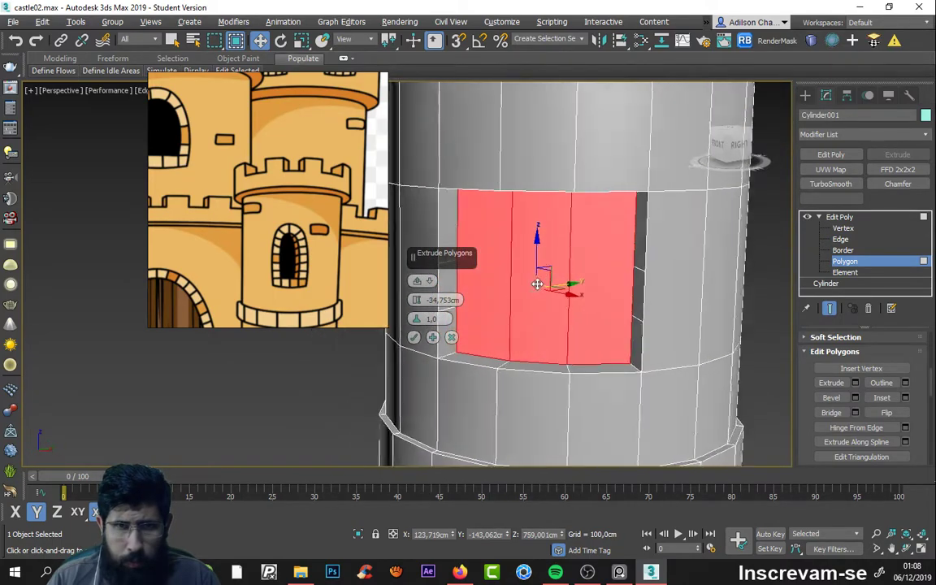
scroll(490, 329, down, 4)
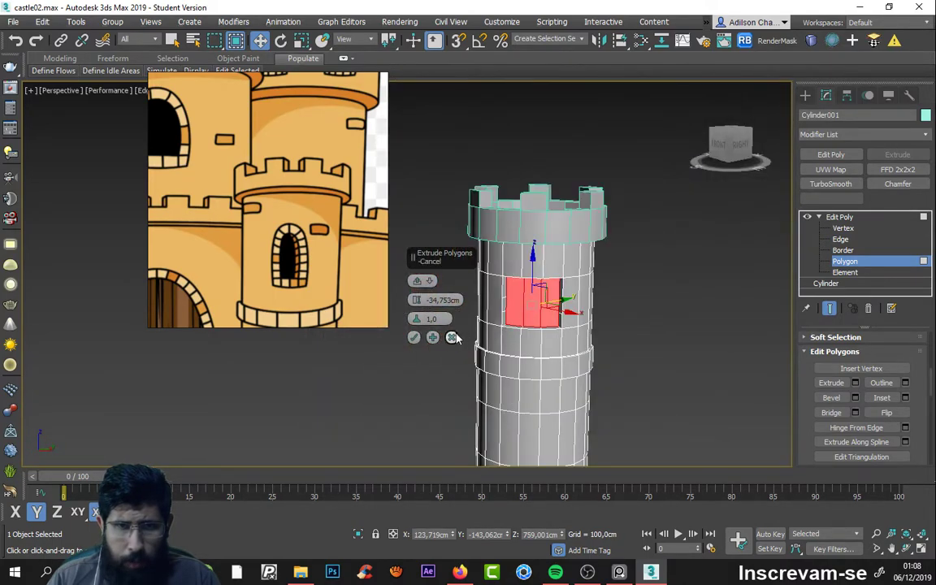
Step: Cancel the inward extrusion and deselect the window polygons
click(452, 337)
click(650, 345)
scroll(598, 367, up, 4)
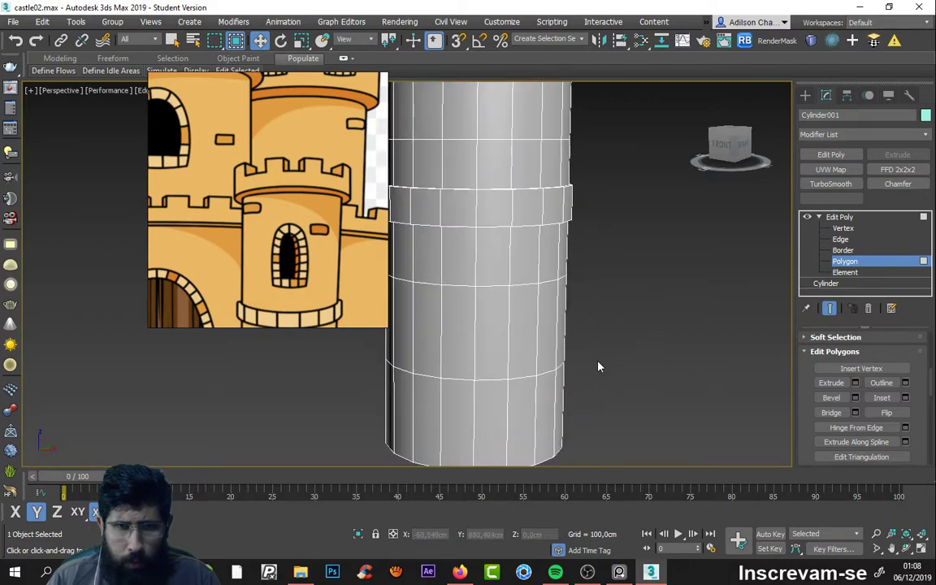
scroll(598, 367, down, 4)
scroll(569, 284, up, 4)
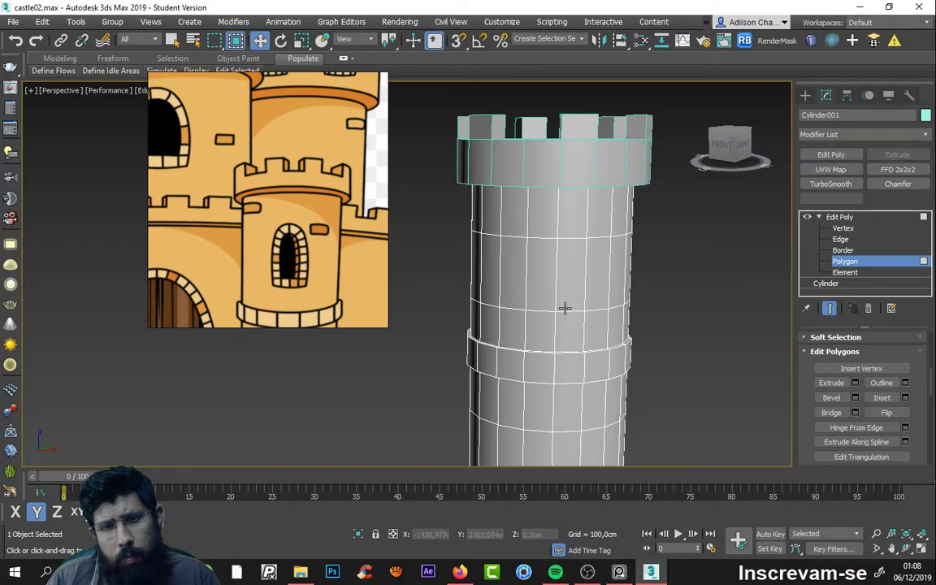
scroll(565, 308, down, 1)
scroll(575, 303, up, 2)
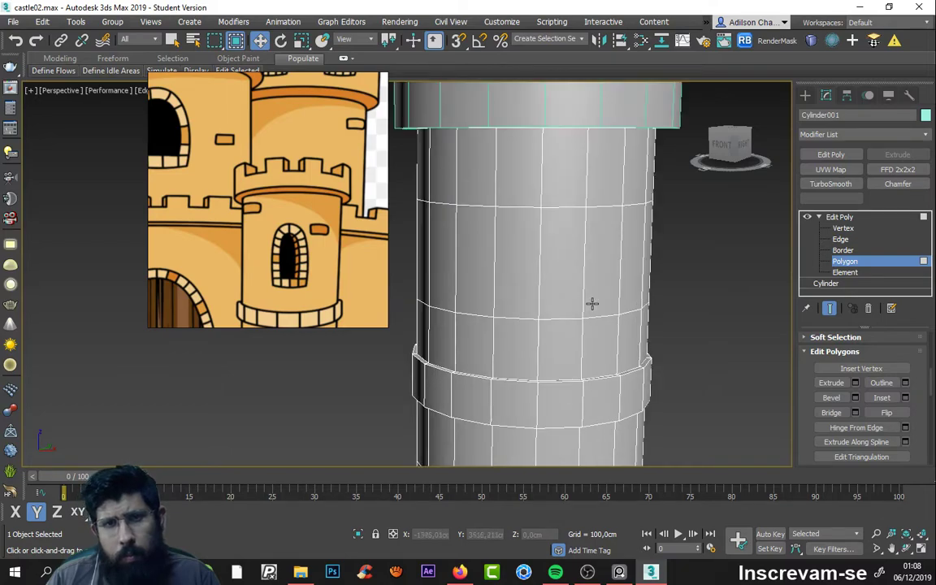
alt+middle_drag(591, 303, 567, 300)
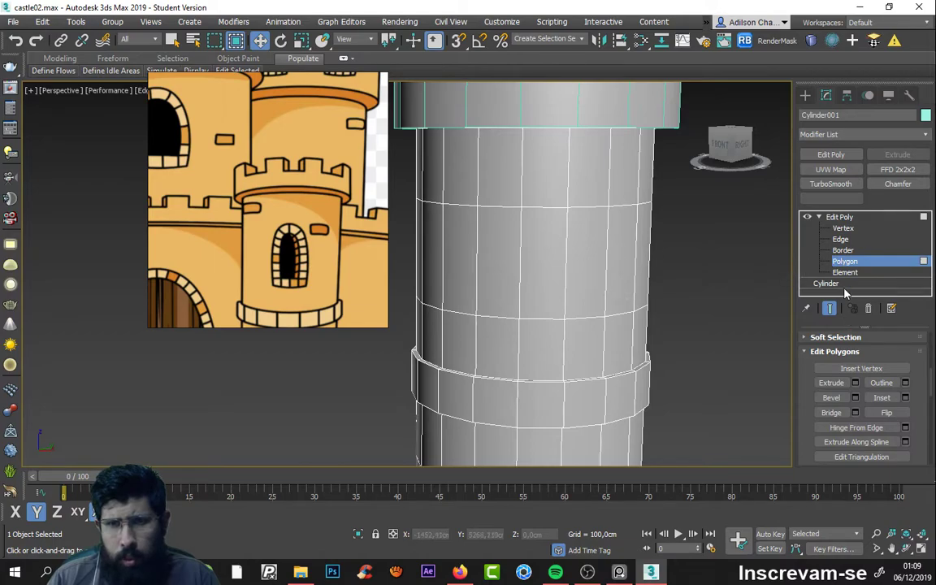
Step: At Edge level, select vertical wall edges and test moving them up and down
click(841, 239)
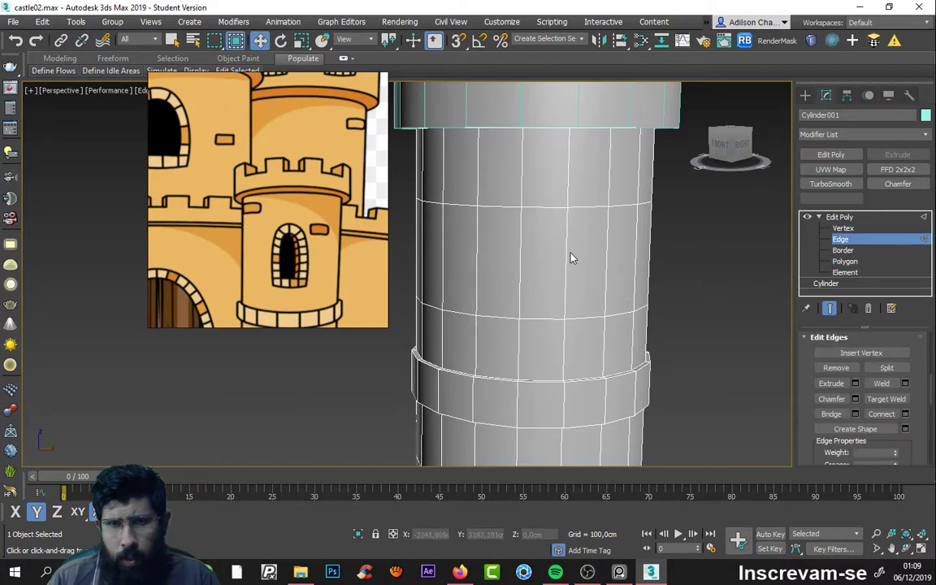
click(521, 241)
drag(523, 274, 521, 302)
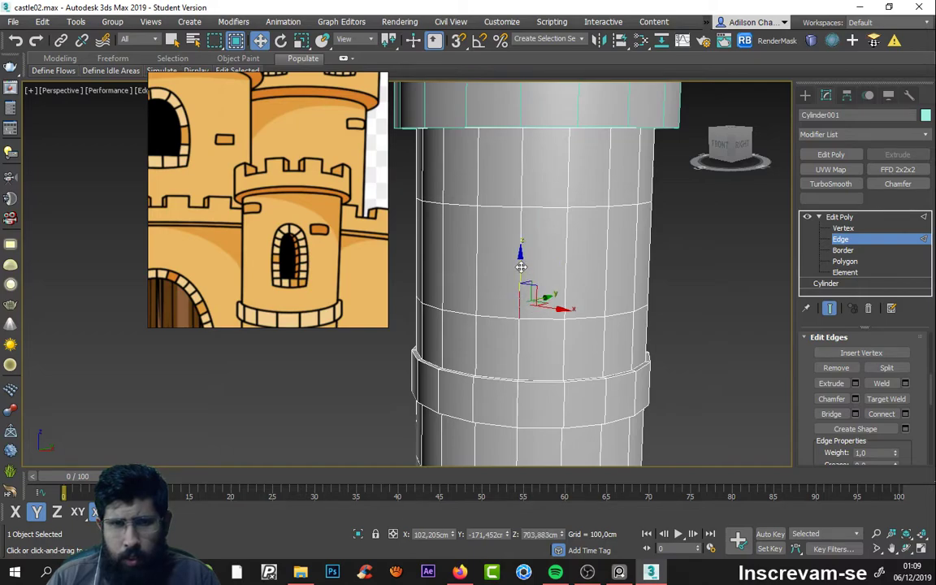
key(ctrl+z)
key(ctrl+z)
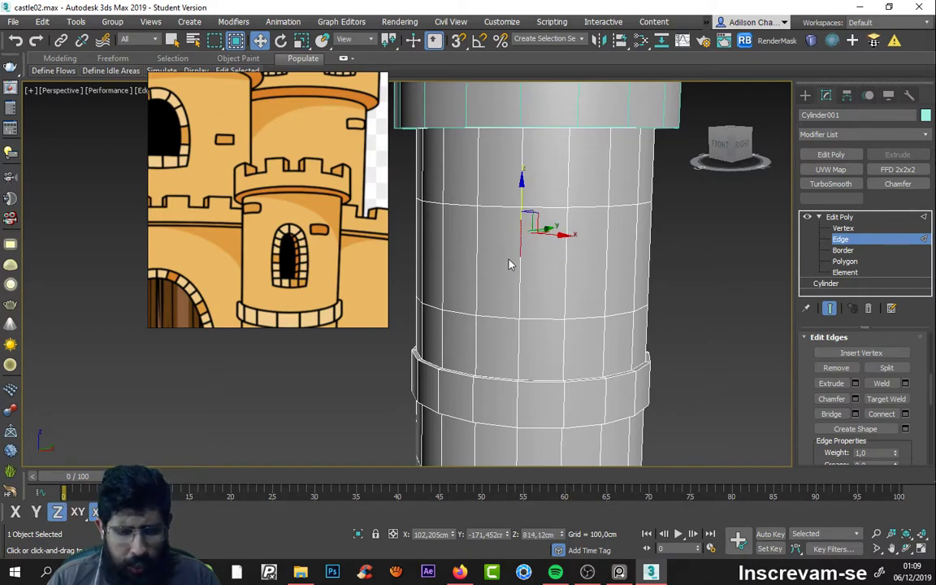
click(521, 284)
key(ctrl+y)
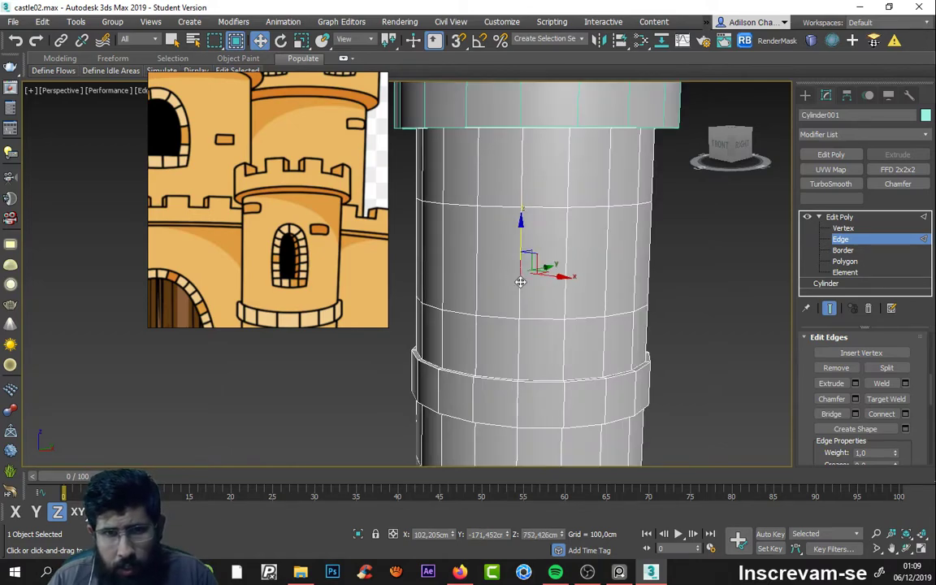
key(ctrl+y)
drag(521, 236, 522, 221)
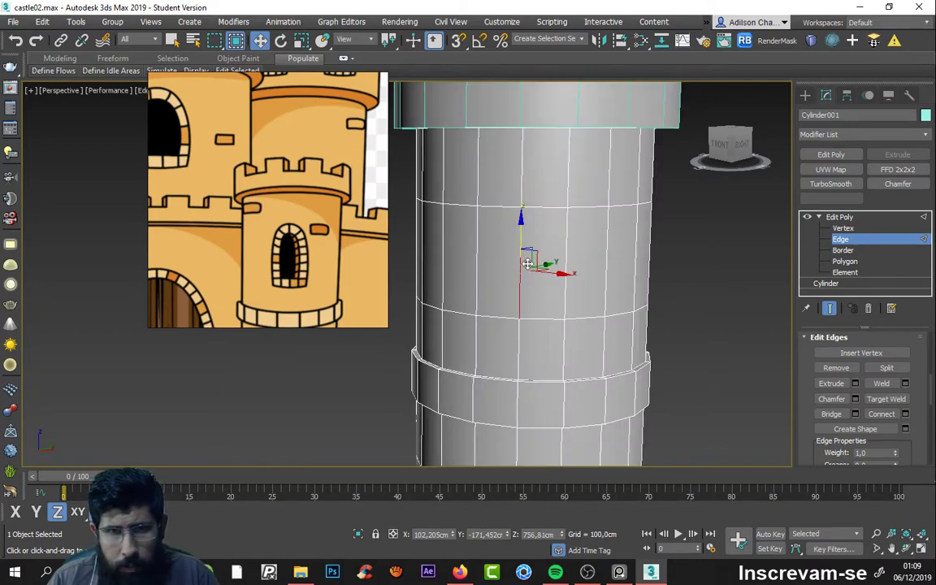
ctrl+click(573, 299)
drag(573, 282, 573, 269)
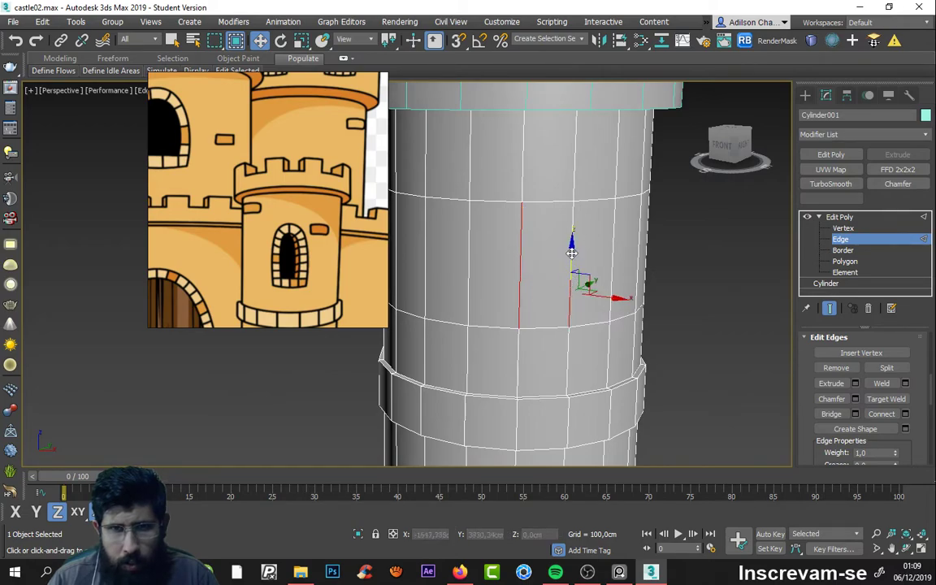
drag(571, 232, 572, 253)
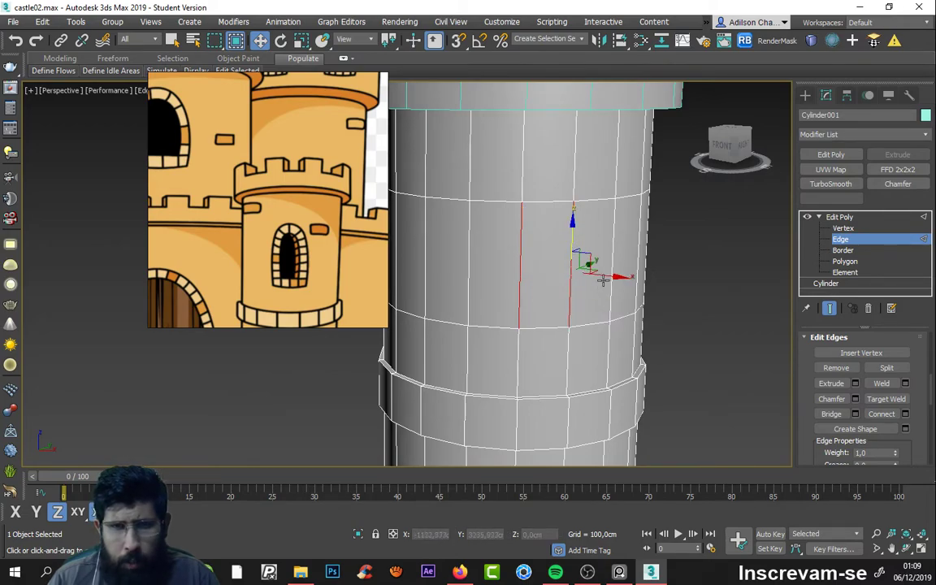
Step: Try Connect previews on the edges, then window-select the band's vertical edge ring
mouse_move(603, 280)
alt+middle_down()
mouse_move(537, 259)
mouse_move(569, 264)
alt+middle_up()
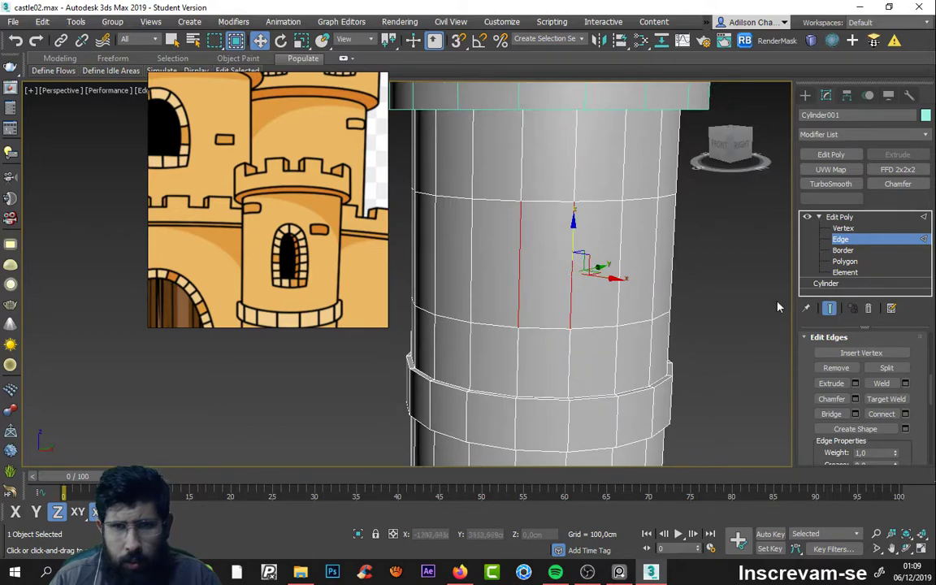
click(908, 416)
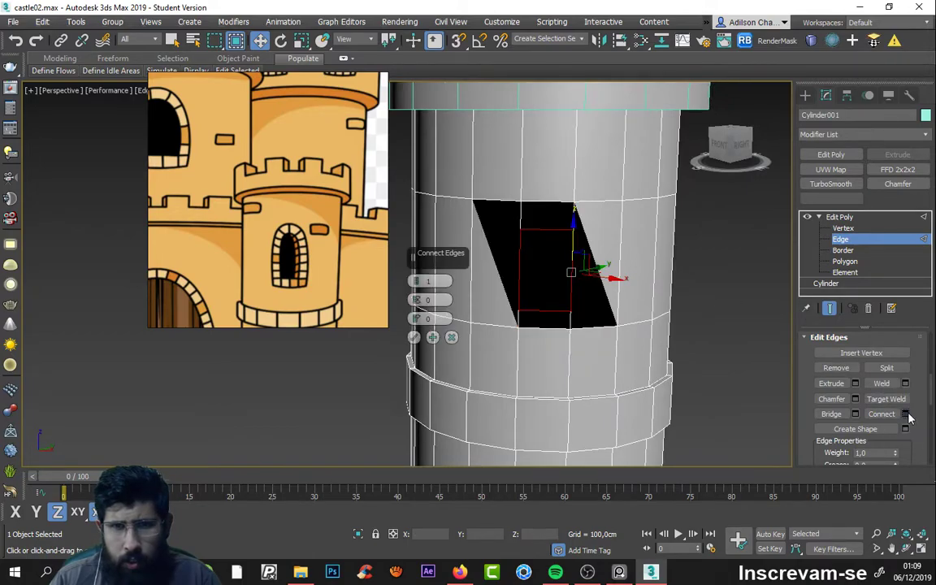
click(452, 337)
mouse_move(571, 314)
alt+middle_down()
mouse_move(644, 288)
mouse_move(577, 271)
alt+middle_up()
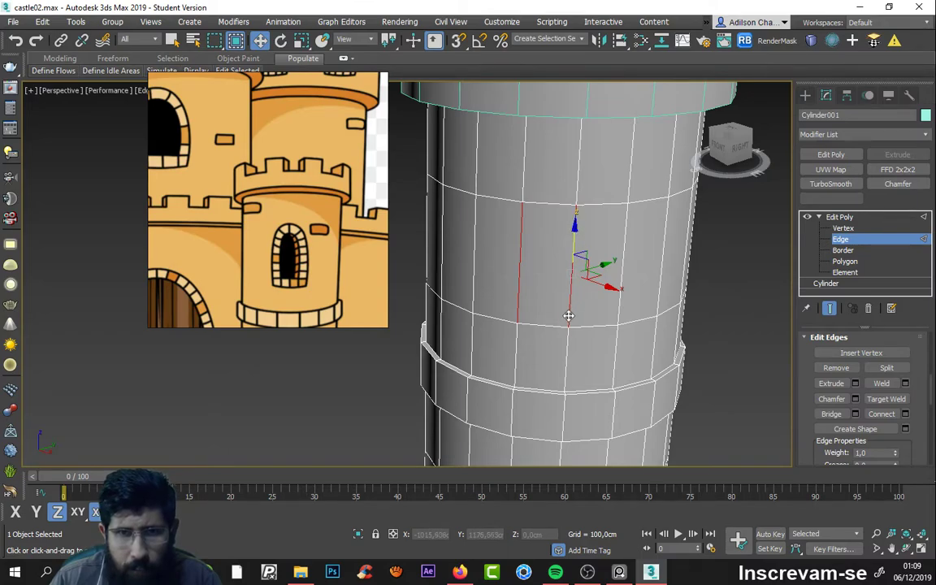
click(908, 413)
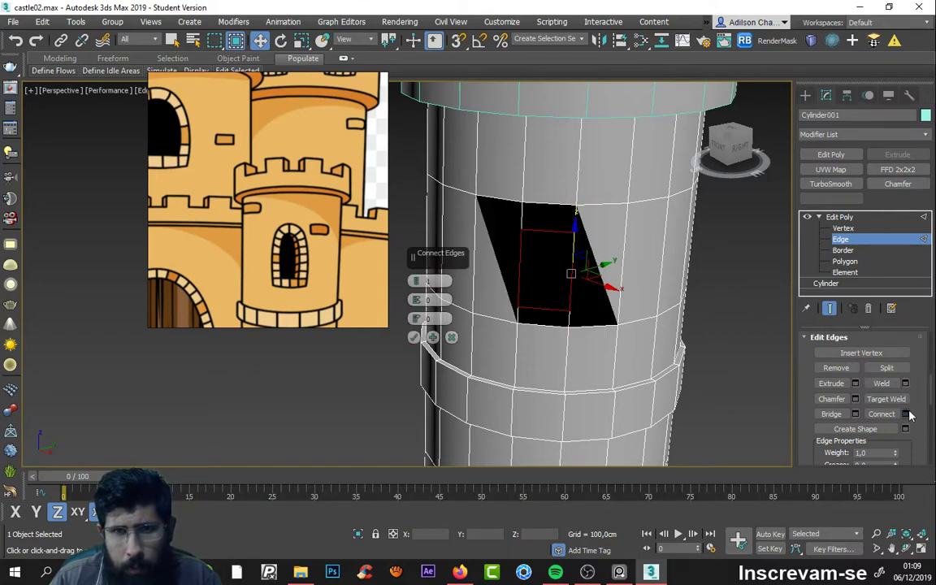
mouse_move(539, 301)
alt+middle_down()
mouse_move(549, 289)
mouse_move(559, 340)
alt+middle_up()
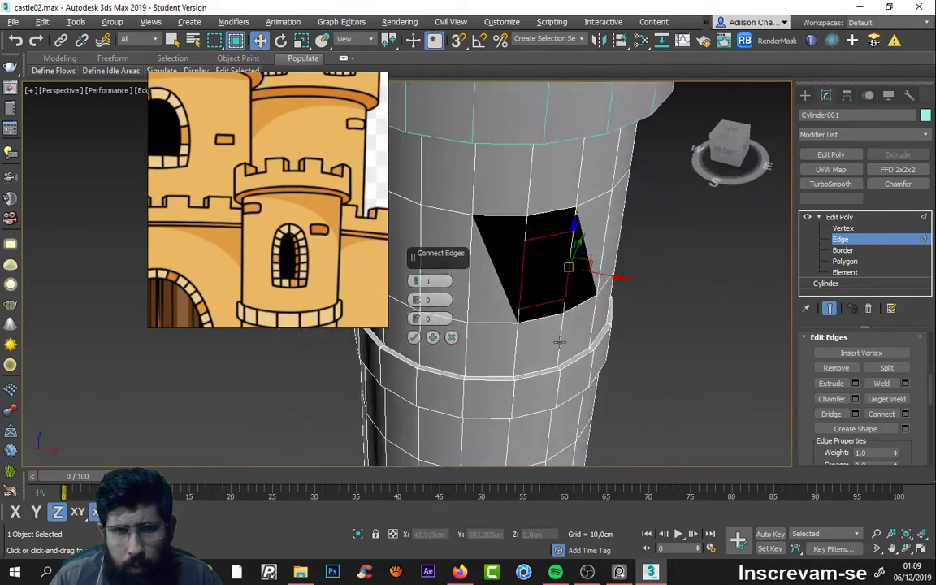
mouse_move(456, 342)
alt+middle_down()
mouse_move(541, 303)
mouse_move(499, 255)
mouse_move(426, 245)
mouse_move(439, 262)
mouse_move(523, 257)
mouse_move(538, 272)
mouse_move(439, 259)
alt+middle_up()
drag(626, 298, 625, 293)
scroll(525, 290, up, 5)
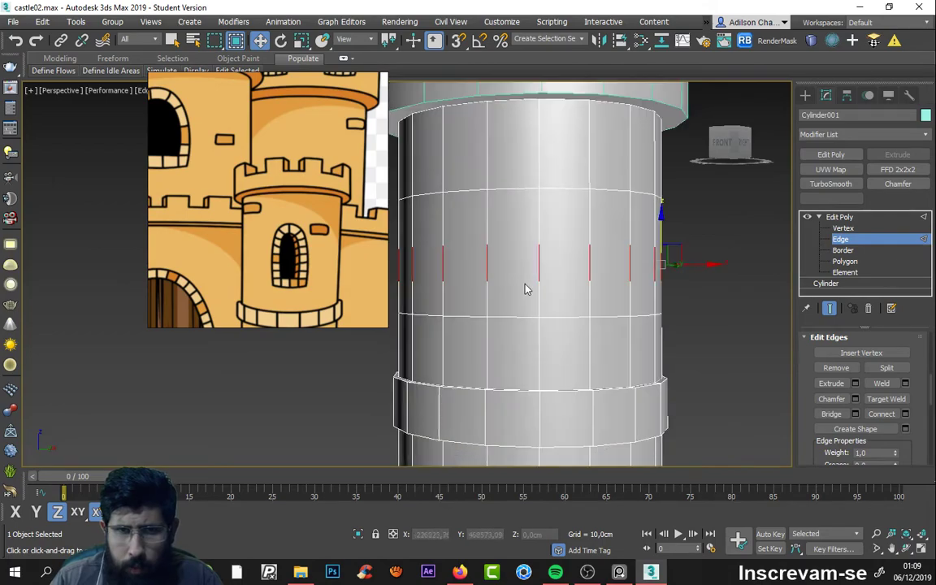
Step: Remove the band's ring of vertical edges and clear the edge selection
click(835, 368)
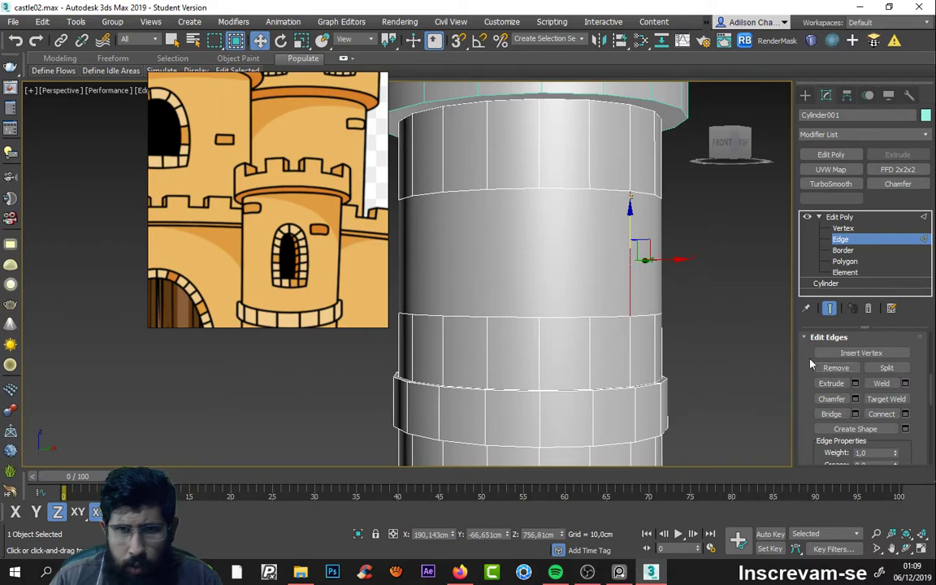
scroll(621, 299, down, 3)
scroll(542, 341, up, 2)
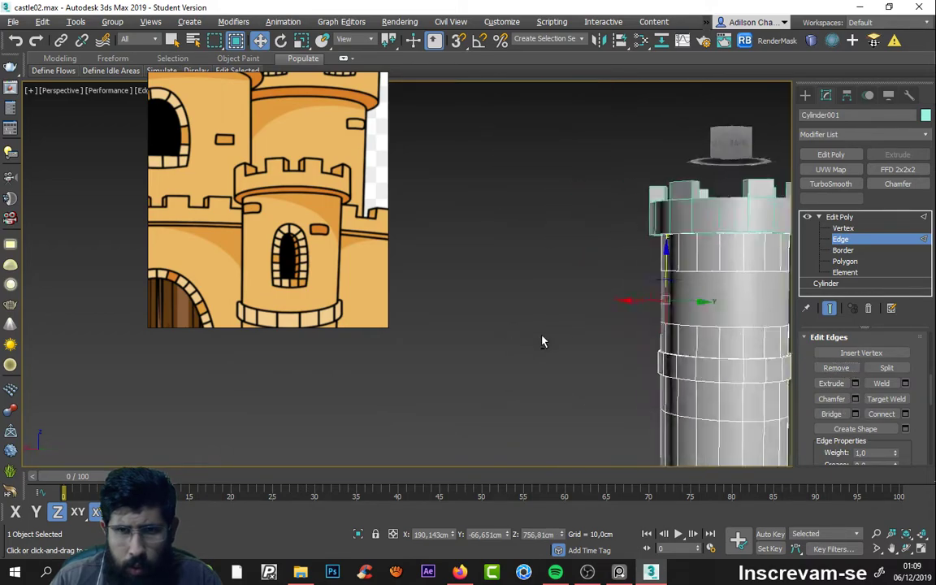
scroll(679, 340, down, 2)
click(636, 304)
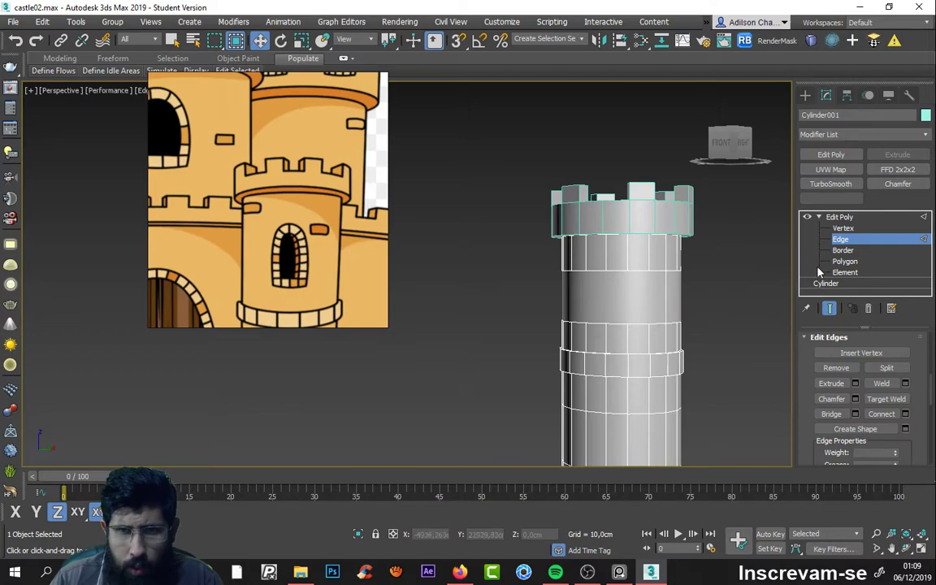
click(845, 260)
Step: Select the tower's middle polygon band and delete it, splitting the tower in two
click(621, 307)
scroll(664, 312, up, 2)
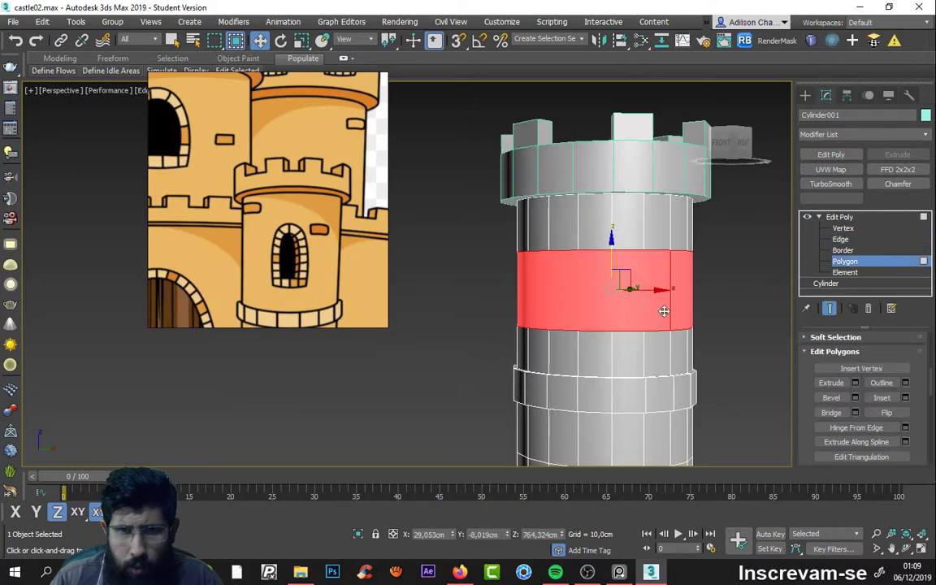
mouse_move(664, 311)
alt+middle_down()
mouse_move(535, 323)
mouse_move(654, 314)
mouse_move(567, 315)
mouse_move(648, 316)
mouse_move(539, 289)
mouse_move(643, 289)
mouse_move(742, 321)
alt+middle_up()
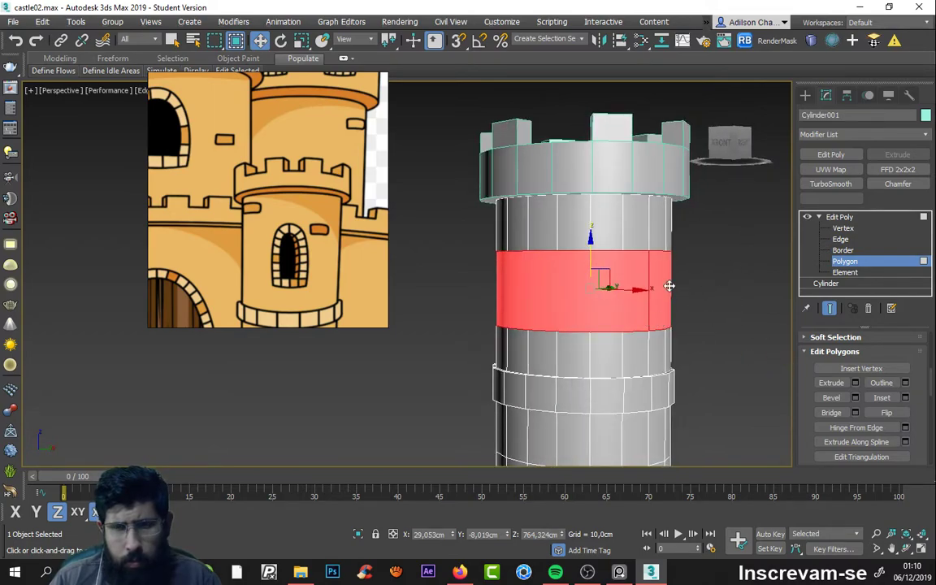
mouse_move(672, 292)
alt+middle_down()
mouse_move(596, 334)
mouse_move(648, 251)
mouse_move(633, 297)
mouse_move(618, 302)
mouse_move(671, 297)
alt+middle_up()
scroll(627, 317, down, 3)
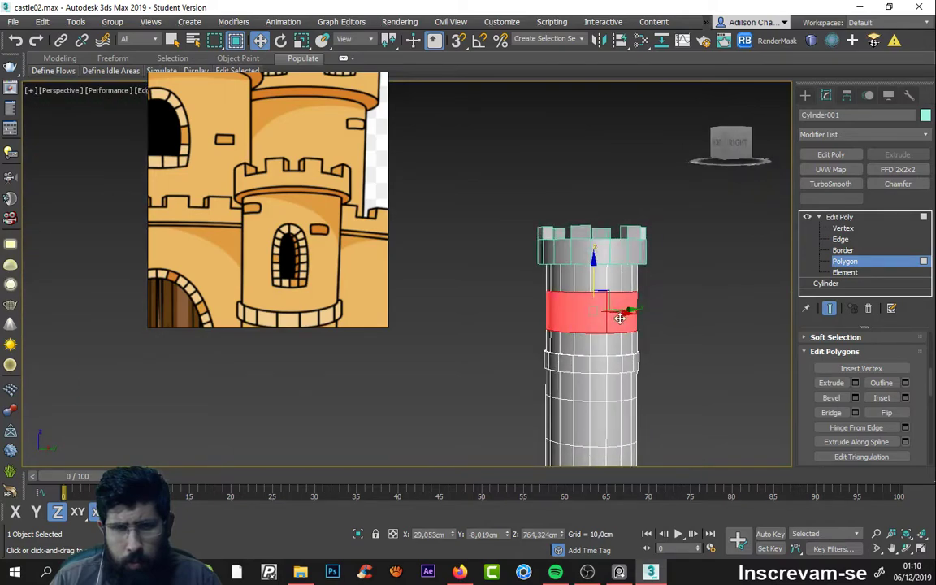
scroll(620, 318, up, 2)
drag(800, 404, 787, 275)
drag(805, 416, 797, 340)
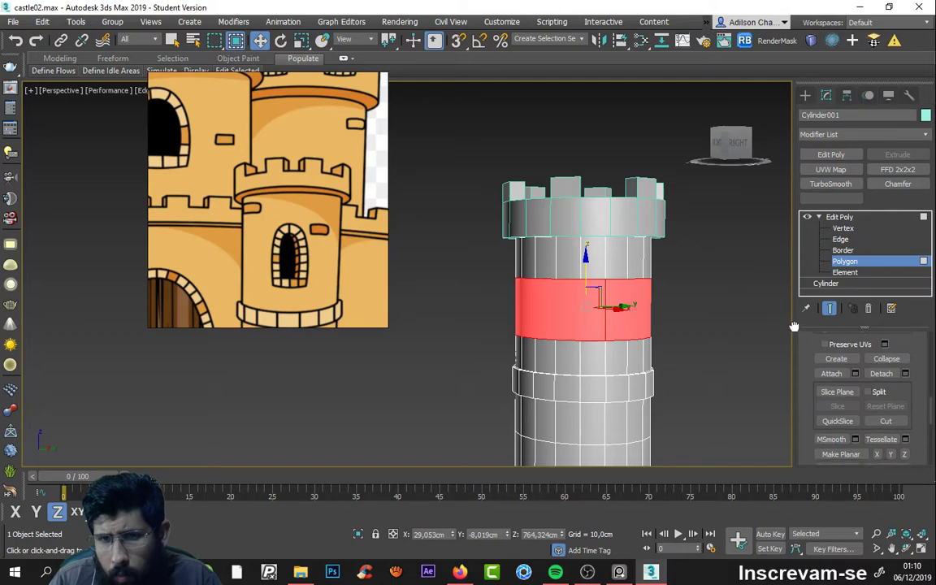
mouse_move(804, 411)
mouse_down()
mouse_move(800, 306)
mouse_move(795, 442)
mouse_up()
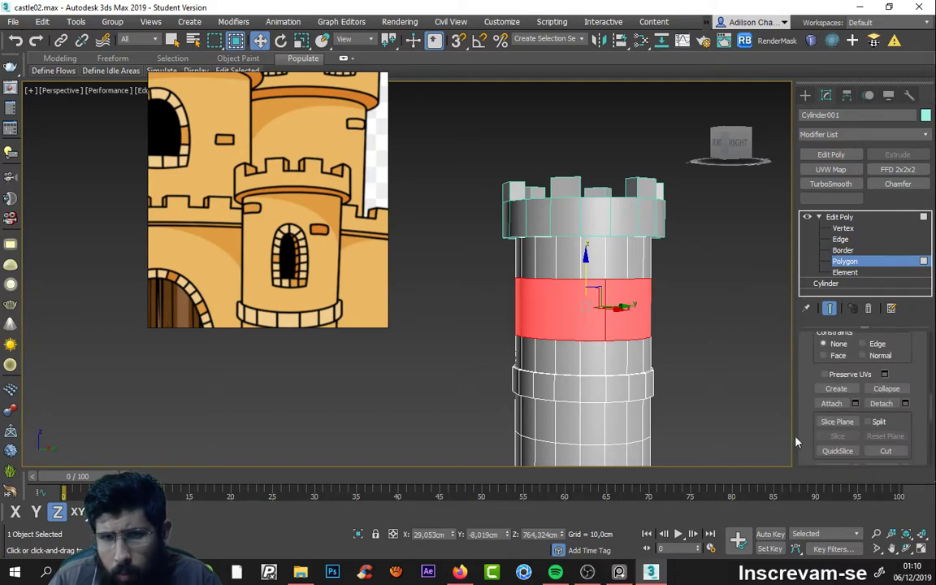
click(734, 383)
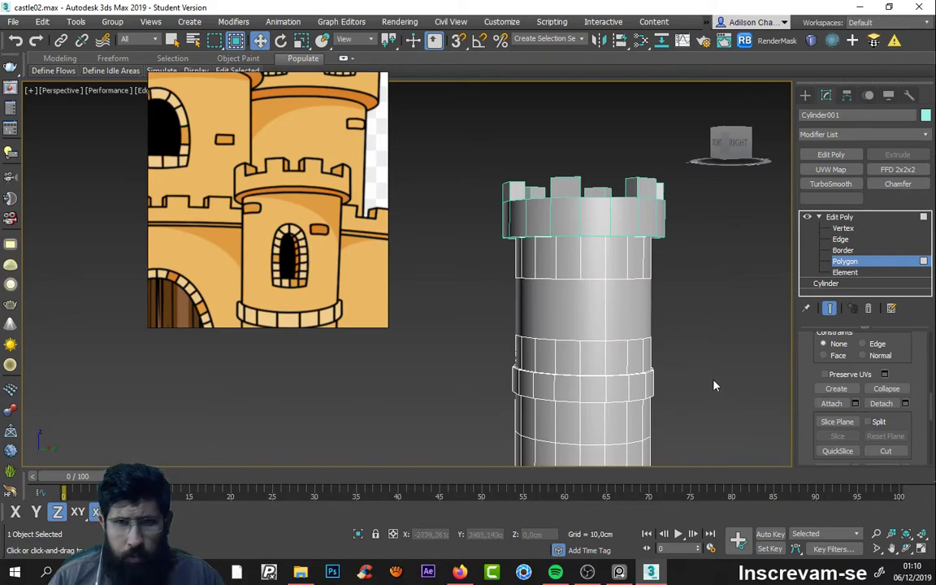
click(607, 313)
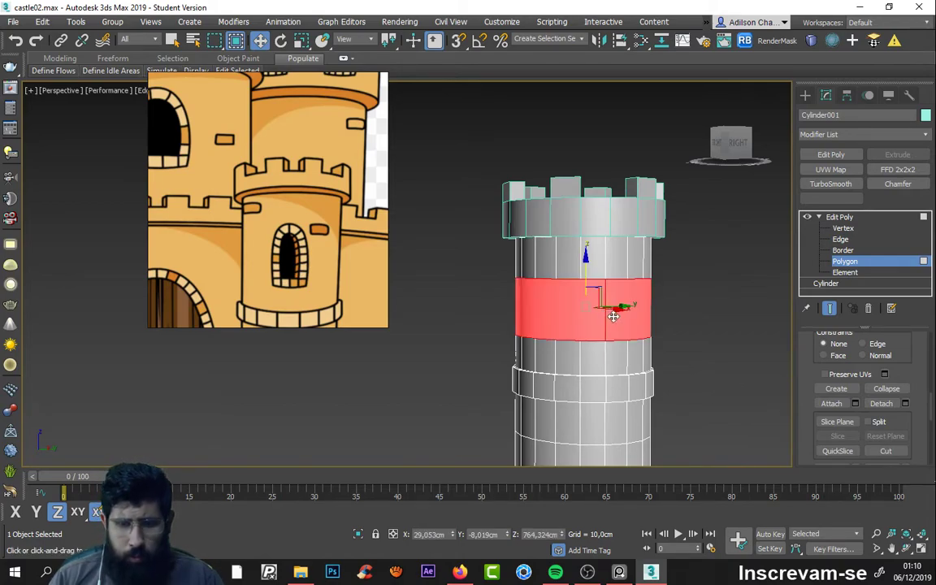
key(Delete)
Step: Delete the top cap polygon of the lower tower section
mouse_move(613, 316)
alt+middle_down()
mouse_move(619, 293)
mouse_move(603, 329)
alt+middle_up()
drag(720, 367, 723, 367)
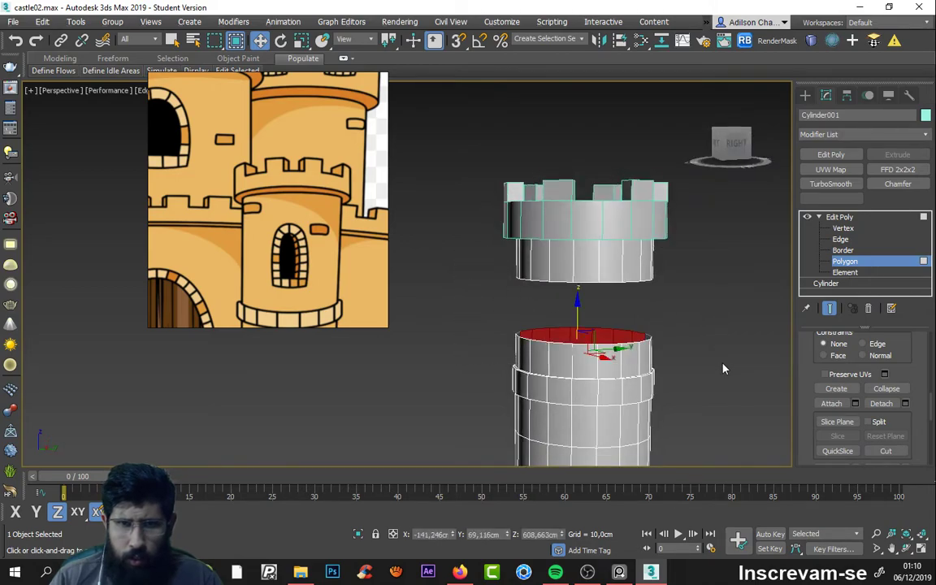
mouse_move(699, 372)
alt+middle_down()
mouse_move(692, 422)
mouse_move(658, 384)
mouse_move(607, 377)
mouse_move(751, 345)
mouse_move(641, 402)
mouse_move(655, 445)
mouse_move(612, 391)
mouse_move(643, 365)
alt+middle_up()
key(Delete)
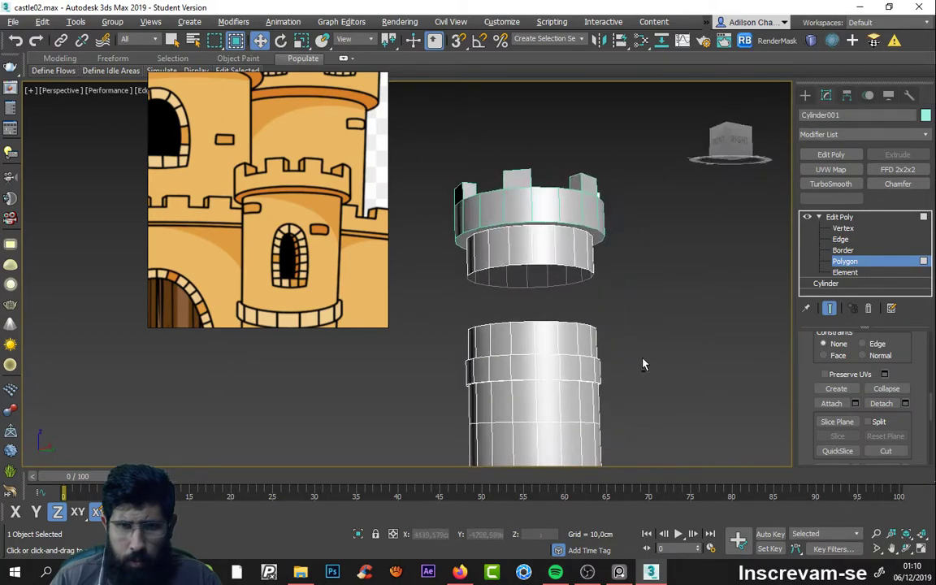
Step: Bridge the open borders of the crenellated top and lower cylinder
drag(630, 353, 662, 348)
mouse_move(662, 349)
alt+middle_down()
mouse_move(660, 393)
mouse_move(543, 306)
alt+middle_up()
click(855, 250)
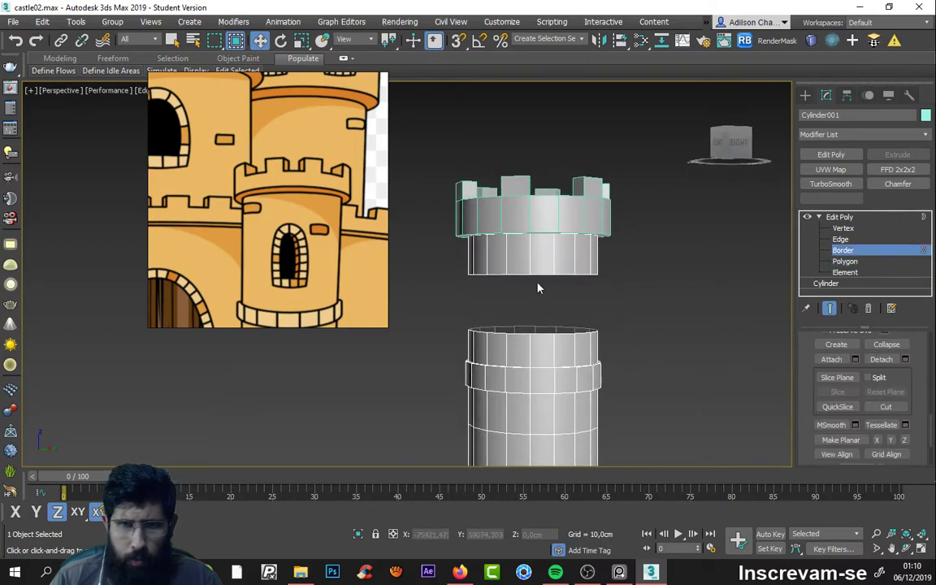
drag(626, 358, 661, 357)
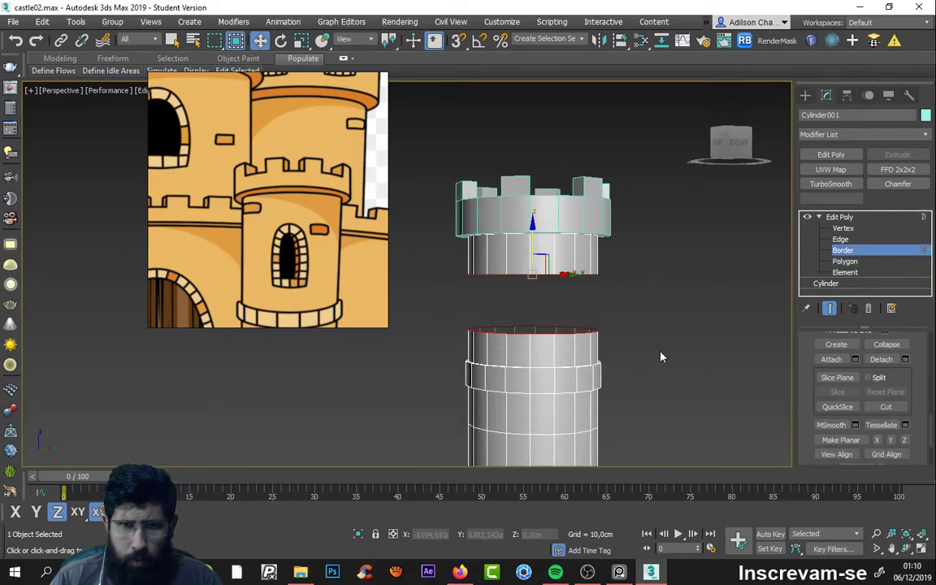
mouse_move(816, 378)
mouse_down()
mouse_move(801, 389)
mouse_move(800, 476)
mouse_up()
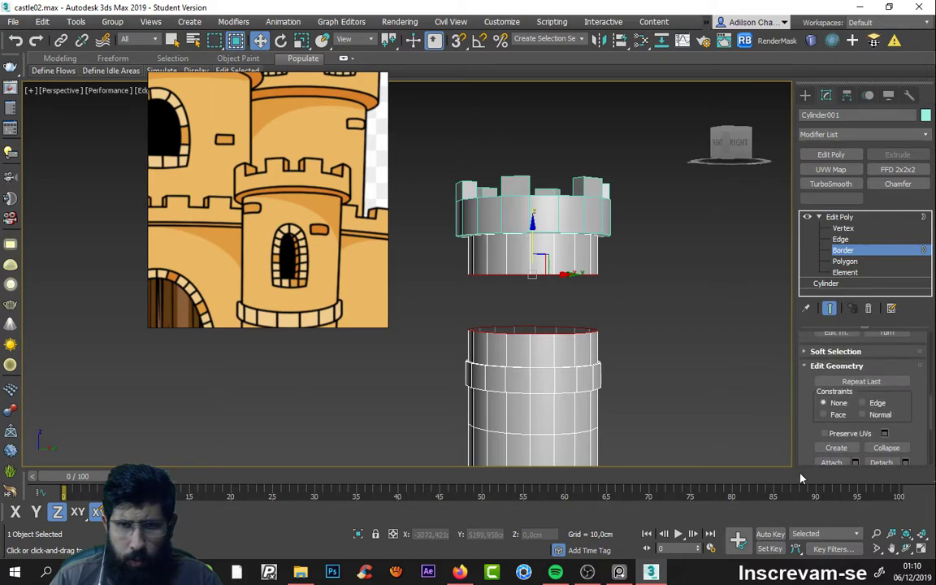
mouse_move(802, 430)
mouse_down()
mouse_move(800, 342)
mouse_move(797, 487)
mouse_up()
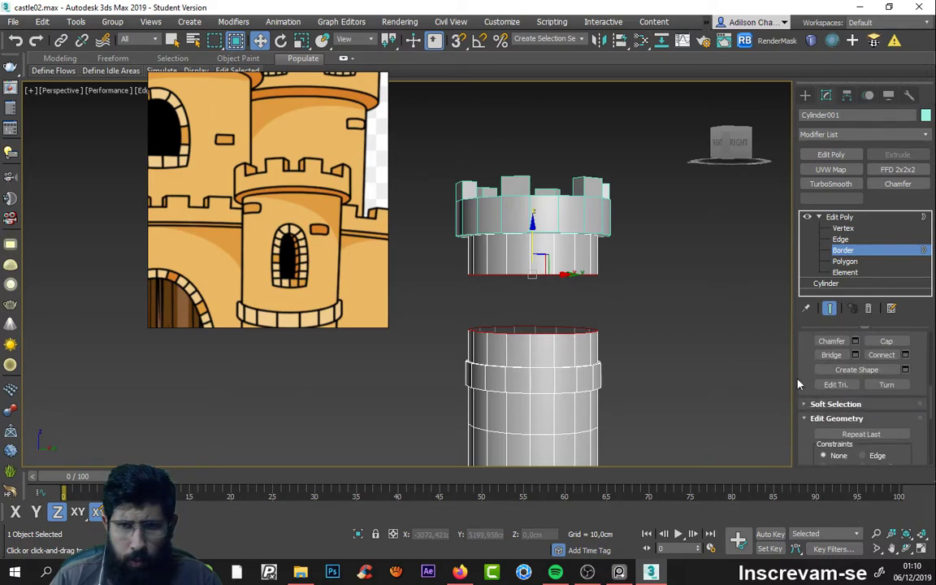
drag(799, 383, 803, 411)
click(829, 383)
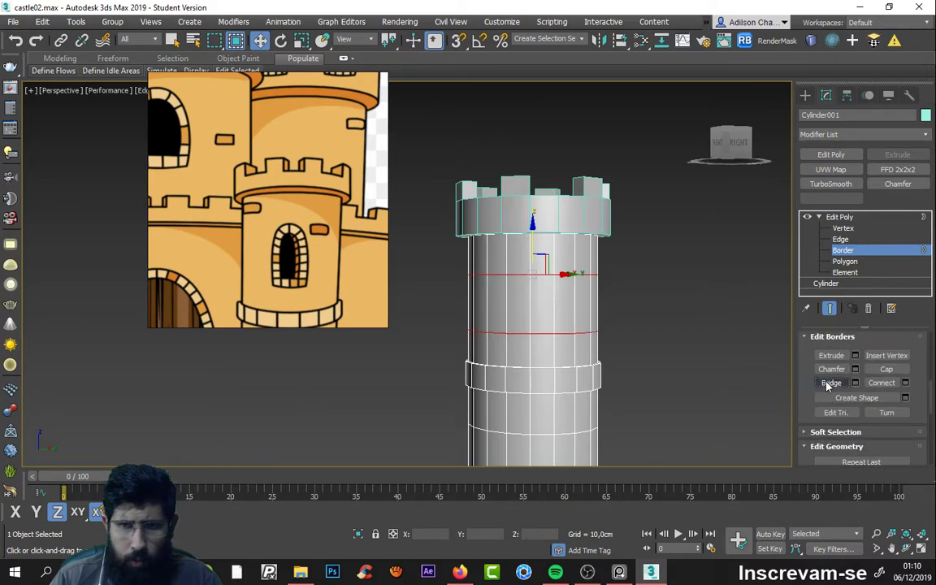
mouse_move(673, 351)
alt+middle_down()
mouse_move(487, 359)
mouse_move(675, 360)
alt+middle_up()
click(675, 359)
alt+middle_drag(601, 356, 653, 330)
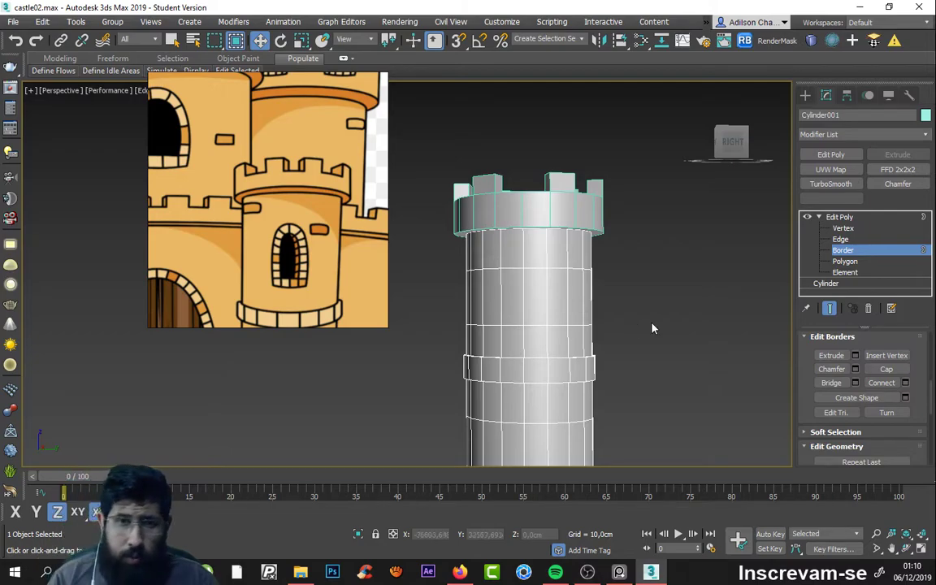
Step: At Edge level, select one vertical edge on the tower wall
key(2)
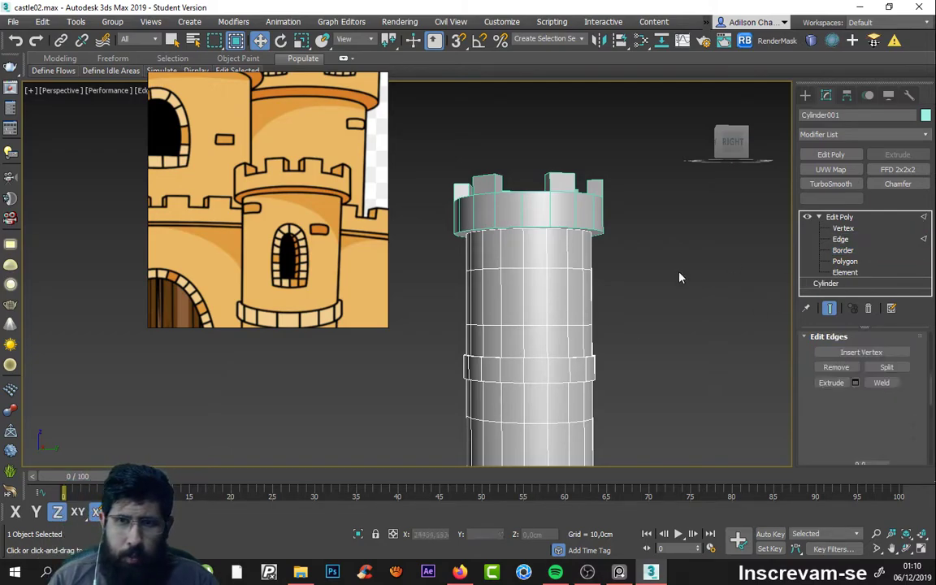
click(552, 303)
alt+middle_drag(561, 309, 612, 351)
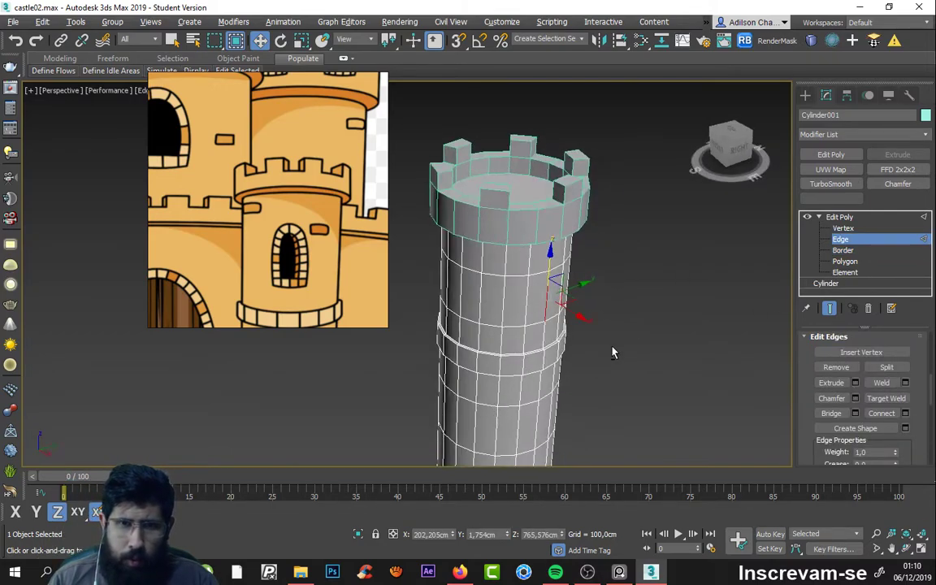
scroll(612, 351, up, 2)
scroll(556, 278, up, 2)
scroll(499, 247, up, 2)
Step: Ring the selected vertical edge around the tower and Connect it into a horizontal loop
scroll(498, 248, down, 5)
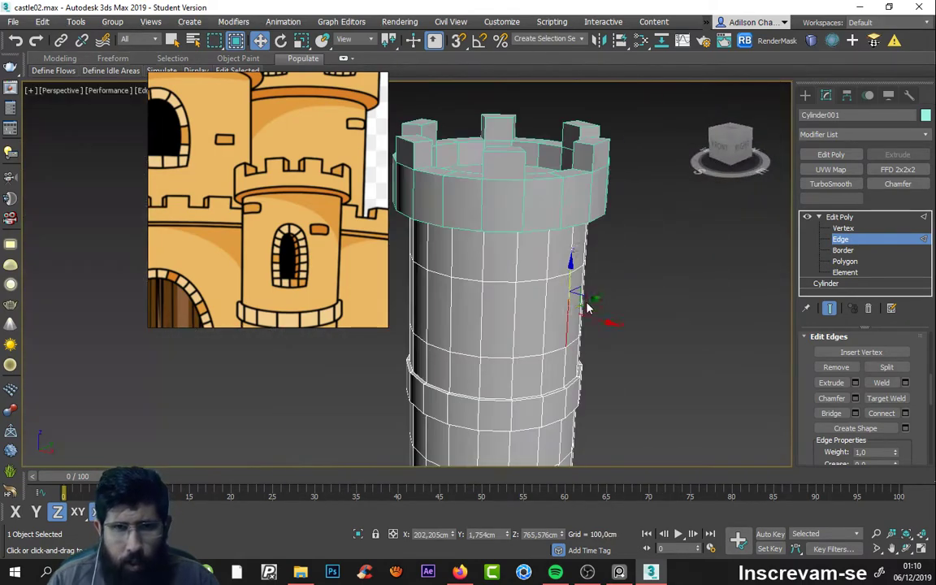
alt+middle_drag(592, 309, 602, 319)
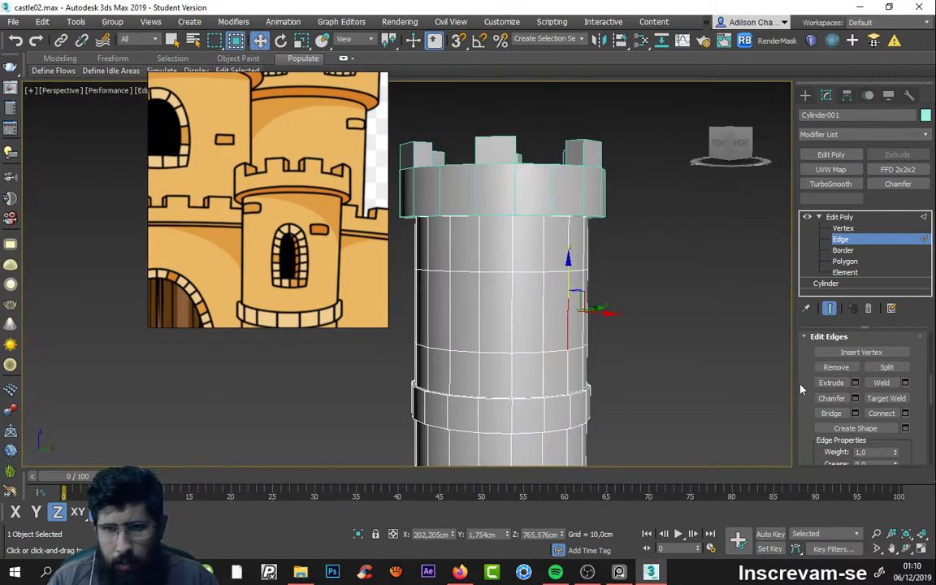
scroll(800, 390, up, 3)
click(833, 351)
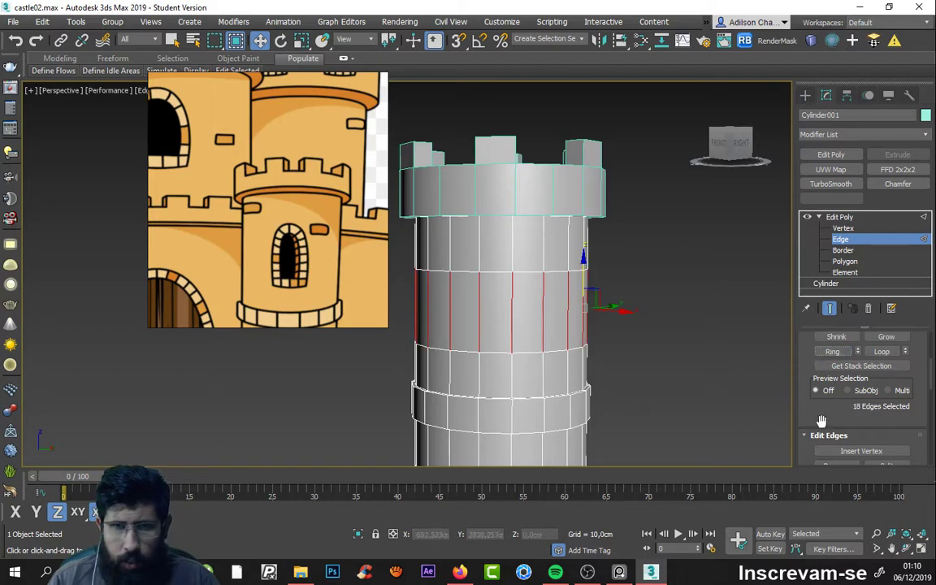
right_click(544, 318)
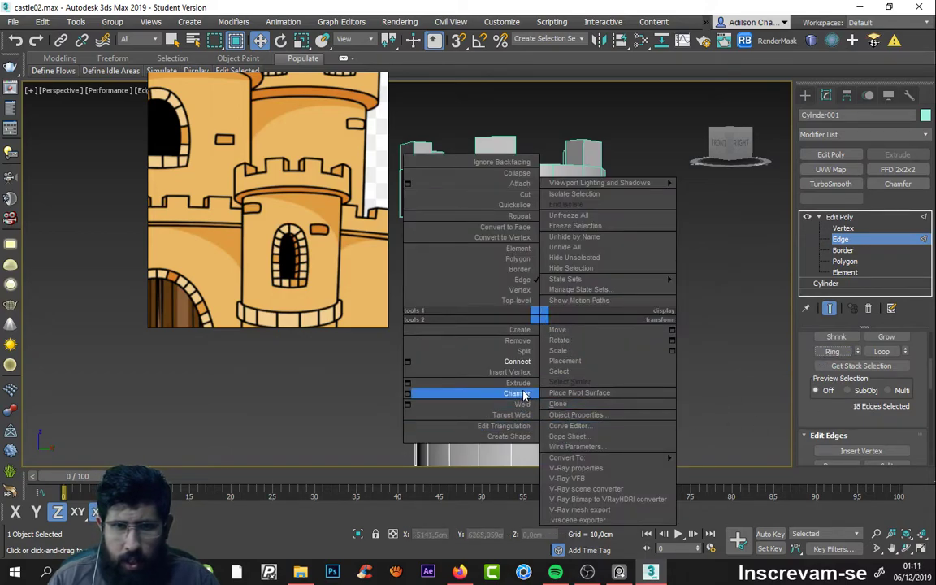
click(519, 355)
click(642, 330)
mouse_move(642, 330)
alt+middle_down()
mouse_move(596, 319)
mouse_move(518, 328)
mouse_move(631, 339)
alt+middle_up()
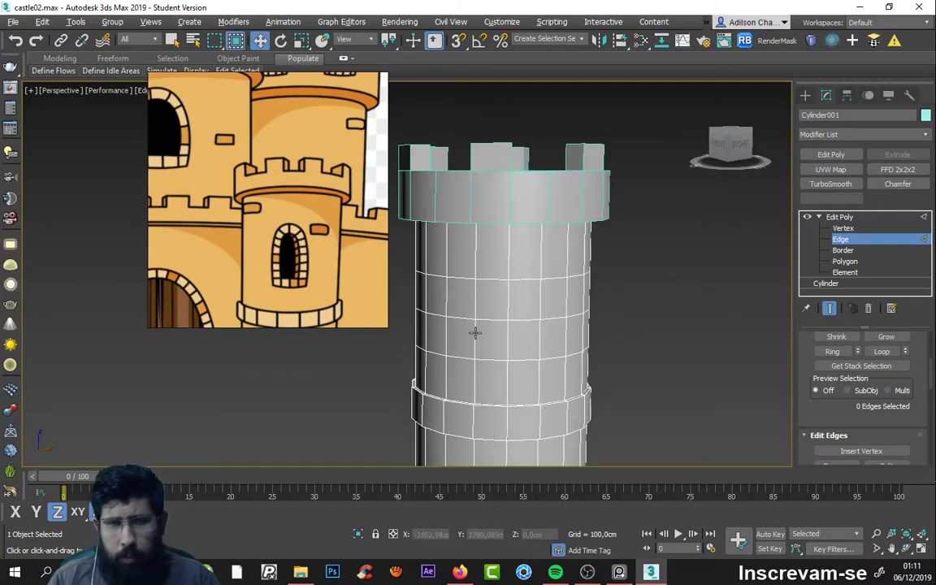
scroll(494, 355, up, 2)
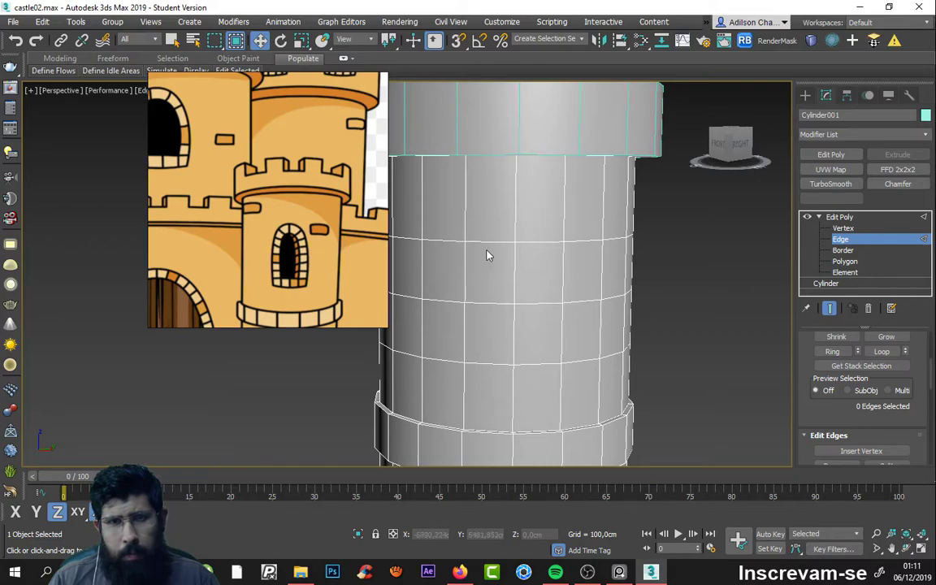
double_click(488, 305)
ctrl+click(845, 261)
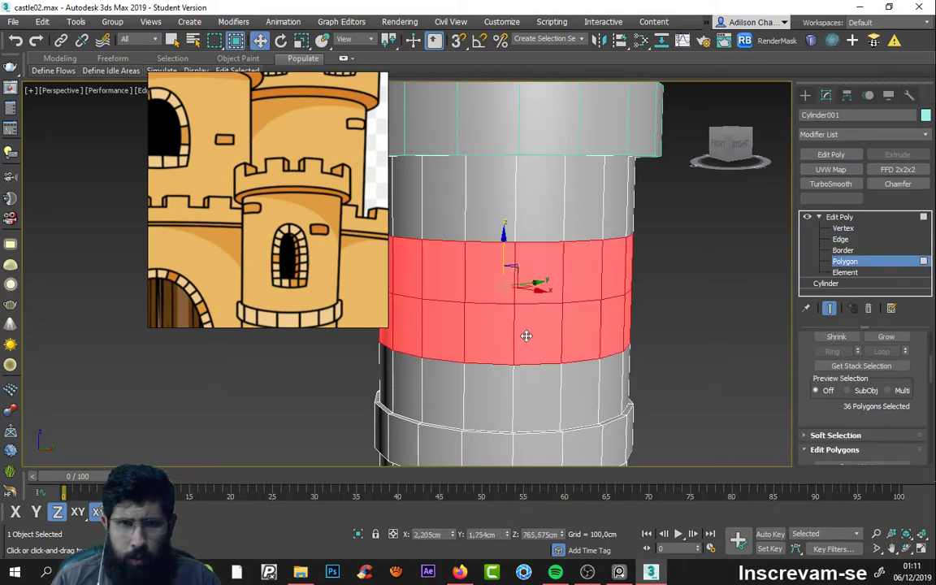
click(491, 333)
ctrl+click(539, 334)
ctrl+click(538, 272)
ctrl+click(490, 272)
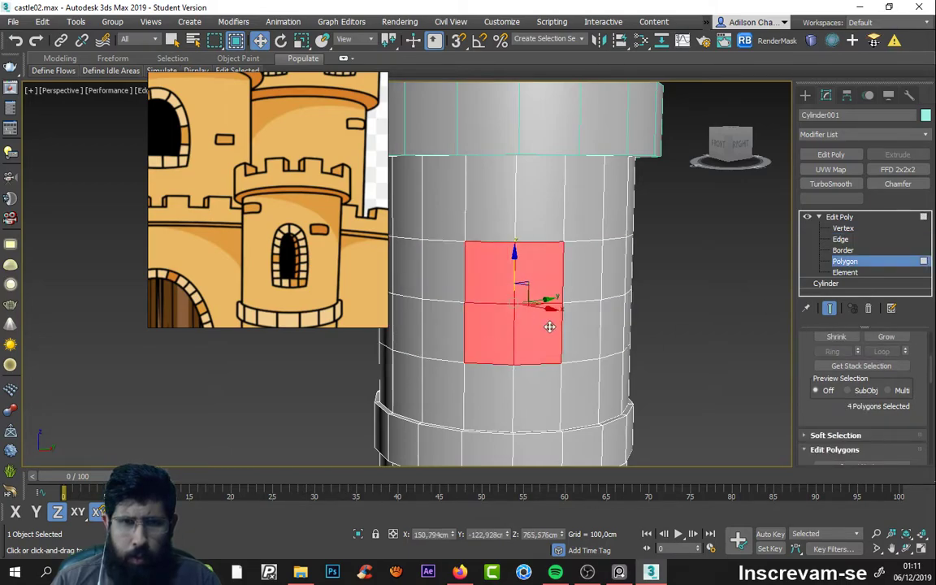
scroll(634, 366, down, 4)
mouse_move(634, 366)
alt+middle_down()
mouse_move(625, 358)
mouse_move(746, 360)
alt+middle_up()
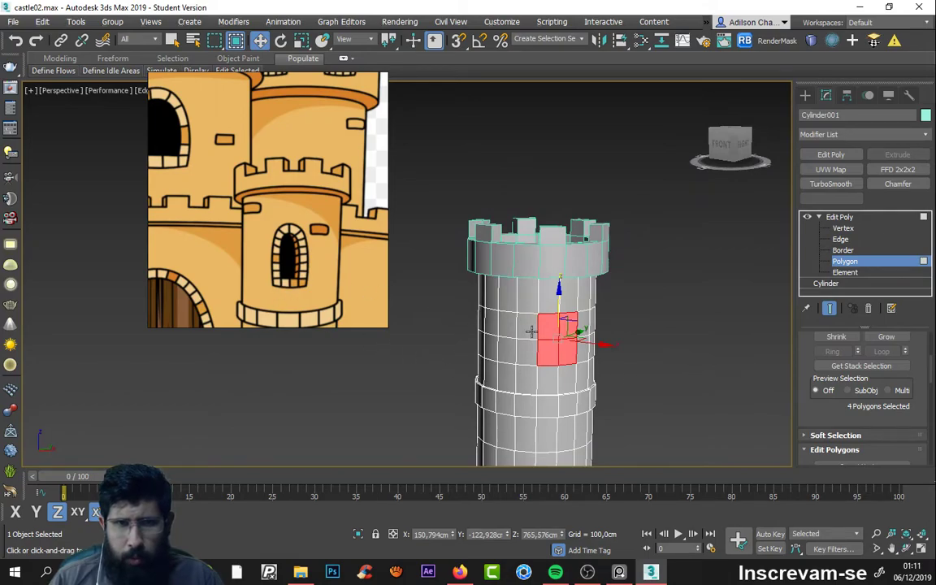
alt+middle_drag(531, 332, 476, 342)
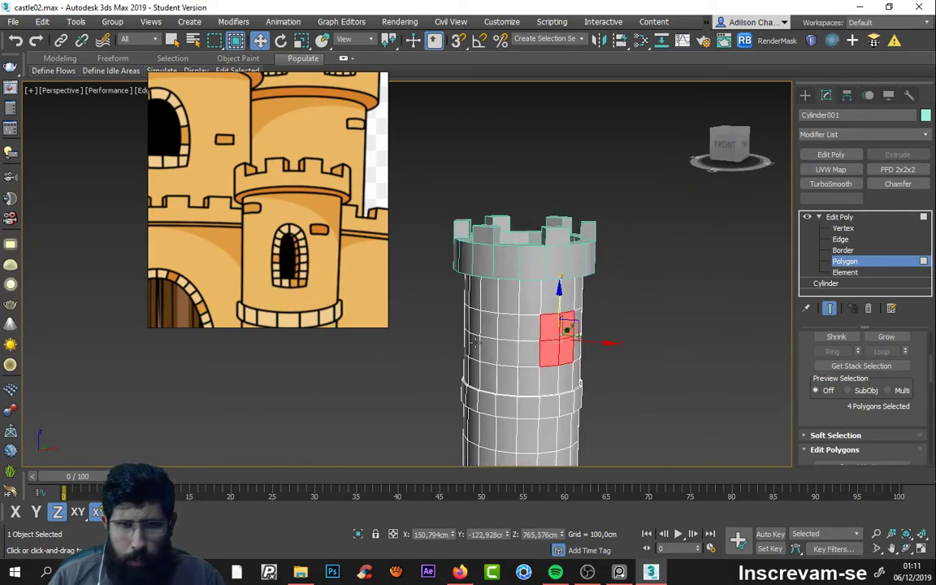
ctrl+drag(468, 312, 497, 364)
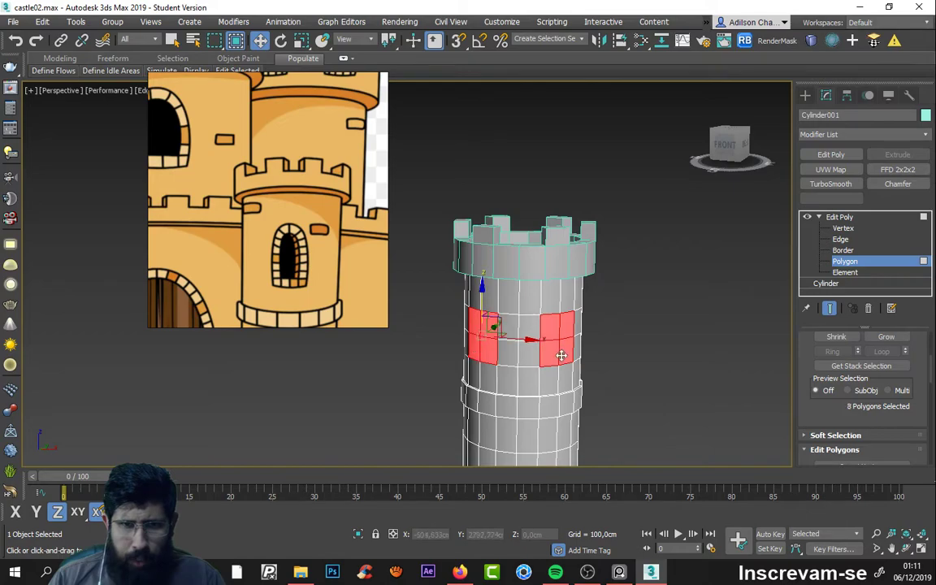
mouse_move(561, 355)
alt+middle_down()
mouse_move(466, 351)
mouse_move(695, 361)
alt+middle_up()
ctrl+click(589, 358)
ctrl+click(592, 334)
ctrl+click(611, 335)
ctrl+click(615, 364)
mouse_move(800, 389)
mouse_down()
mouse_move(800, 443)
mouse_move(799, 283)
mouse_up()
scroll(811, 407, down, 3)
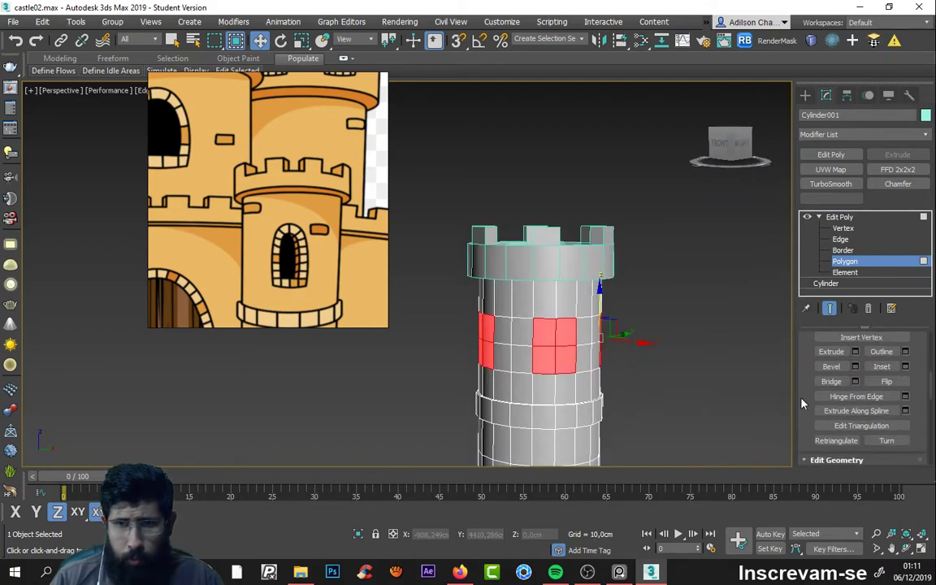
click(855, 351)
mouse_move(569, 362)
alt+middle_down()
mouse_move(637, 369)
mouse_move(429, 365)
mouse_move(531, 366)
alt+middle_up()
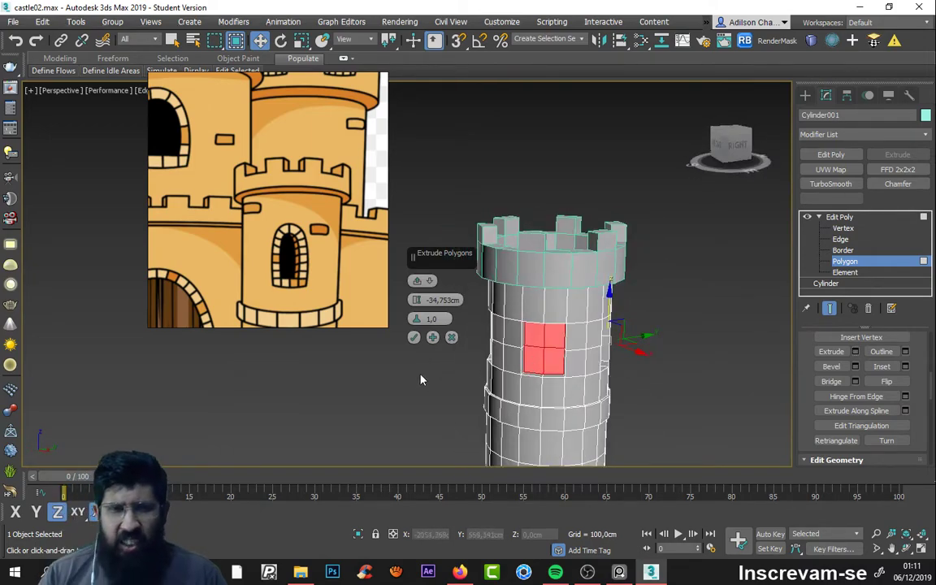
click(452, 337)
click(685, 377)
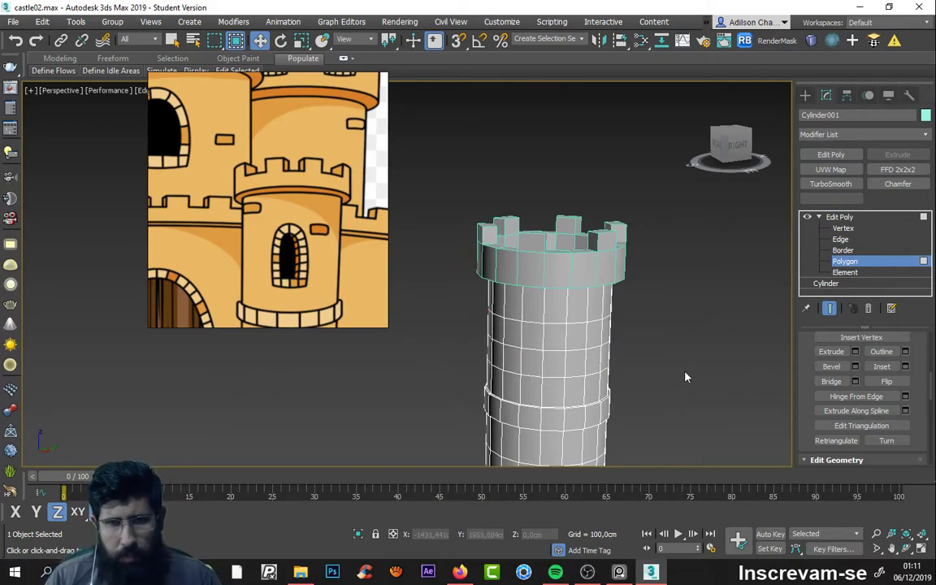
mouse_move(619, 367)
alt+middle_down()
mouse_move(659, 330)
mouse_move(642, 363)
alt+middle_up()
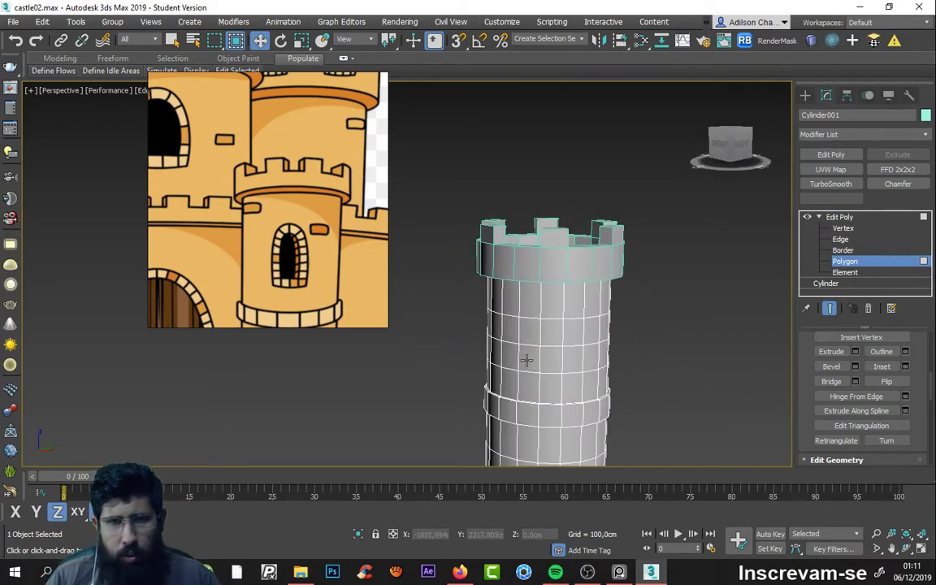
scroll(527, 360, up, 2)
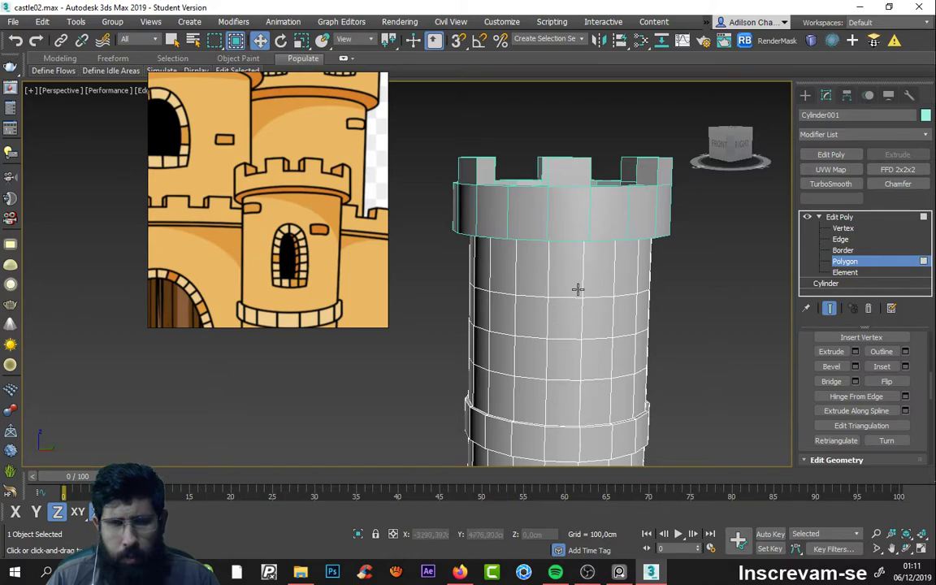
middle_drag(675, 379, 702, 313)
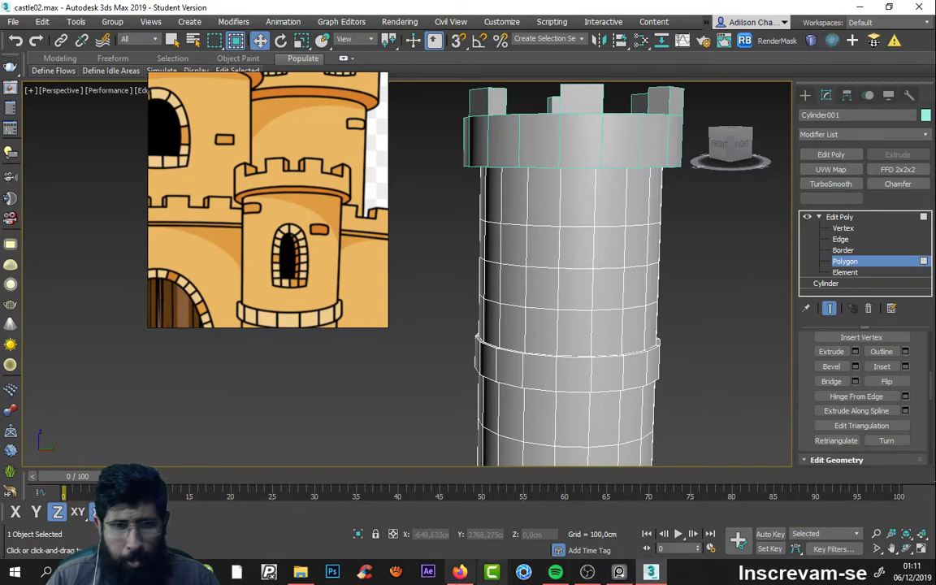
Step: Launch Epic Pen and sketch a yellow arched window outline on the tower wall
text(epic)
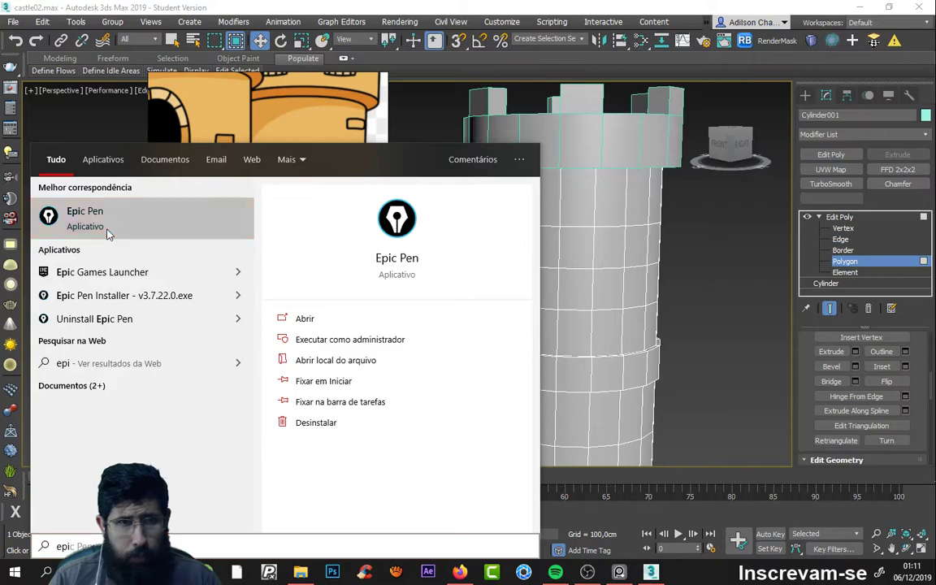
click(109, 229)
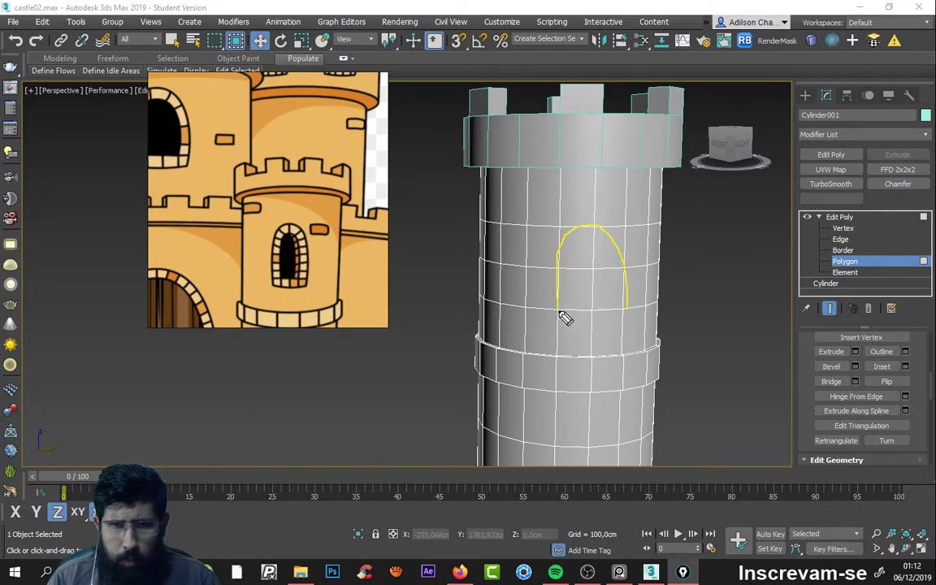
drag(558, 309, 626, 308)
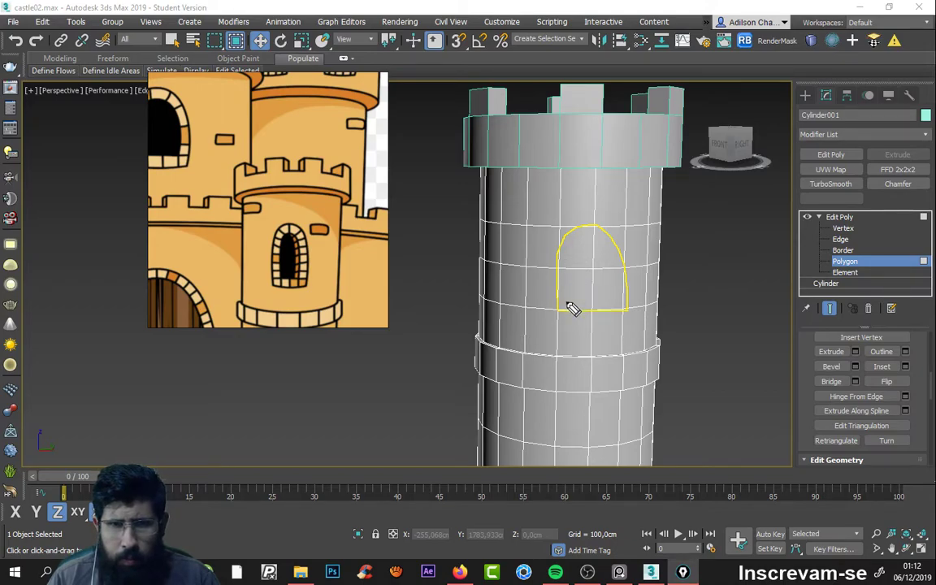
drag(564, 305, 595, 303)
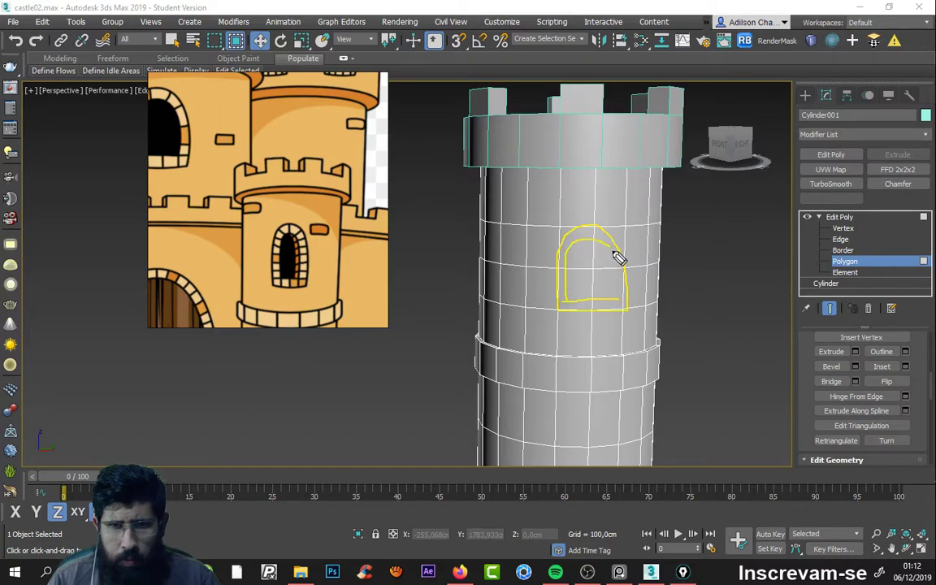
click(606, 294)
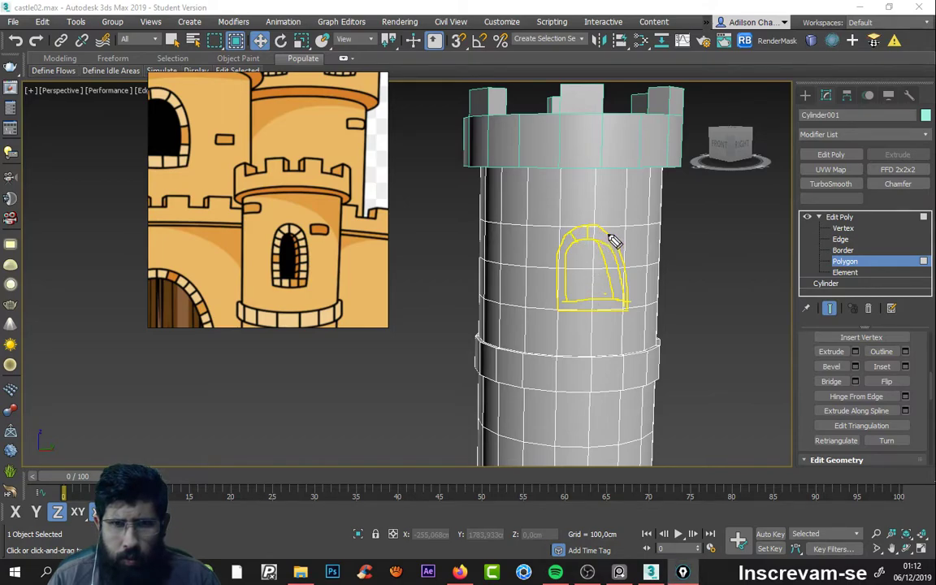
mouse_move(610, 248)
mouse_down()
mouse_move(560, 255)
mouse_move(568, 315)
mouse_move(596, 305)
mouse_move(601, 317)
mouse_move(622, 306)
mouse_move(617, 296)
mouse_up()
drag(615, 255, 623, 266)
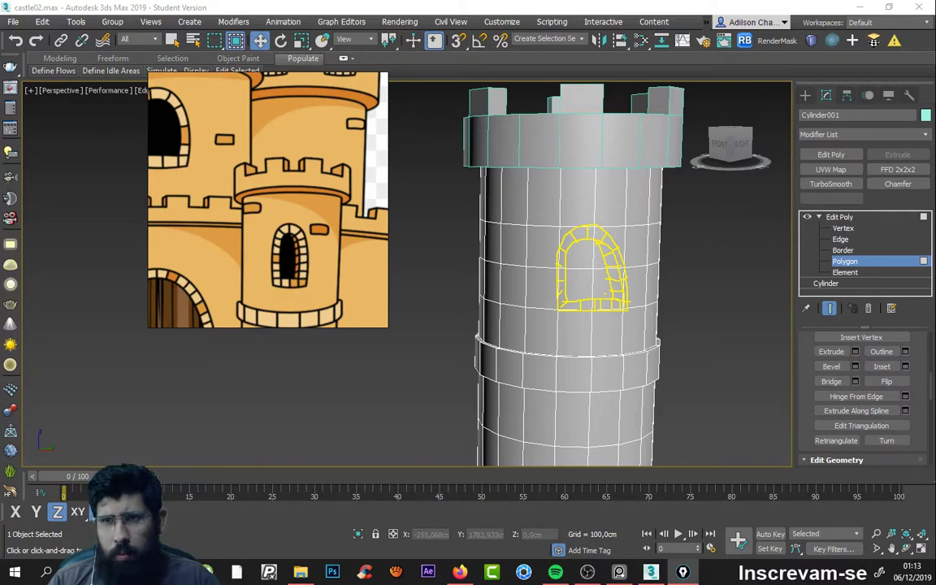
Step: Clear the sketched window outline and orbit out to view the whole tower from behind
key(ctrl+z)
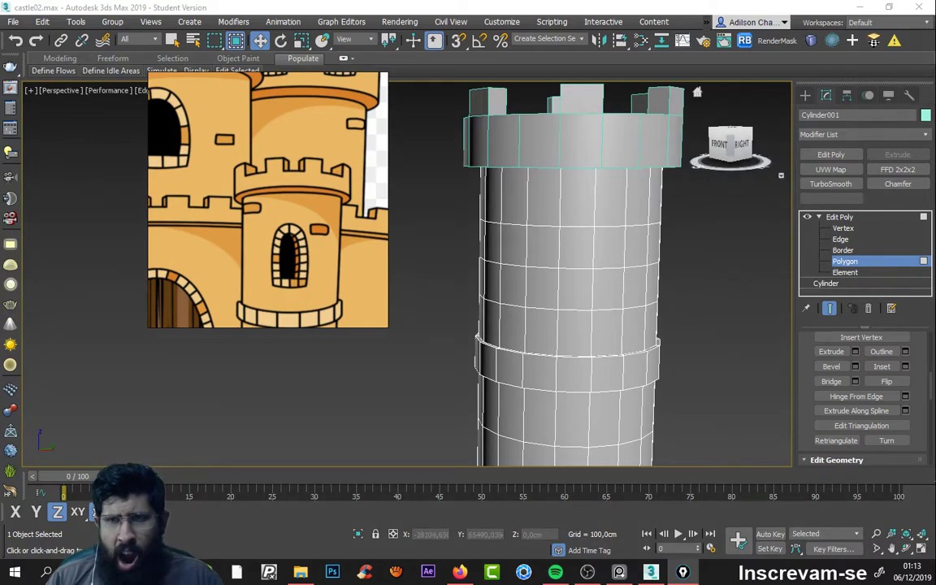
mouse_move(708, 227)
alt+middle_down()
mouse_move(673, 281)
mouse_move(673, 261)
alt+middle_up()
scroll(673, 268, down, 6)
scroll(673, 282, up, 5)
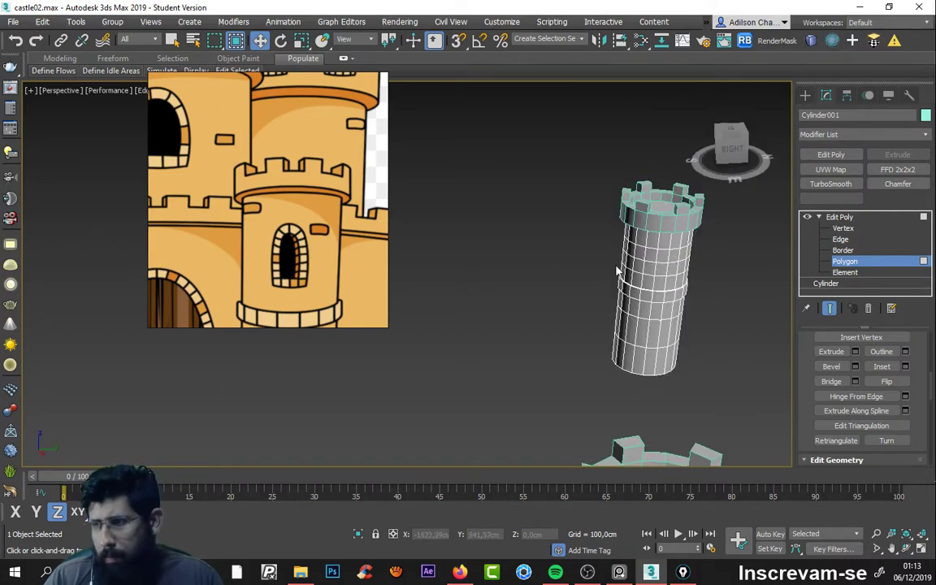
mouse_move(681, 277)
alt+middle_down()
mouse_move(687, 267)
mouse_move(590, 266)
mouse_move(546, 279)
alt+middle_up()
scroll(687, 266, down, 3)
scroll(686, 273, up, 3)
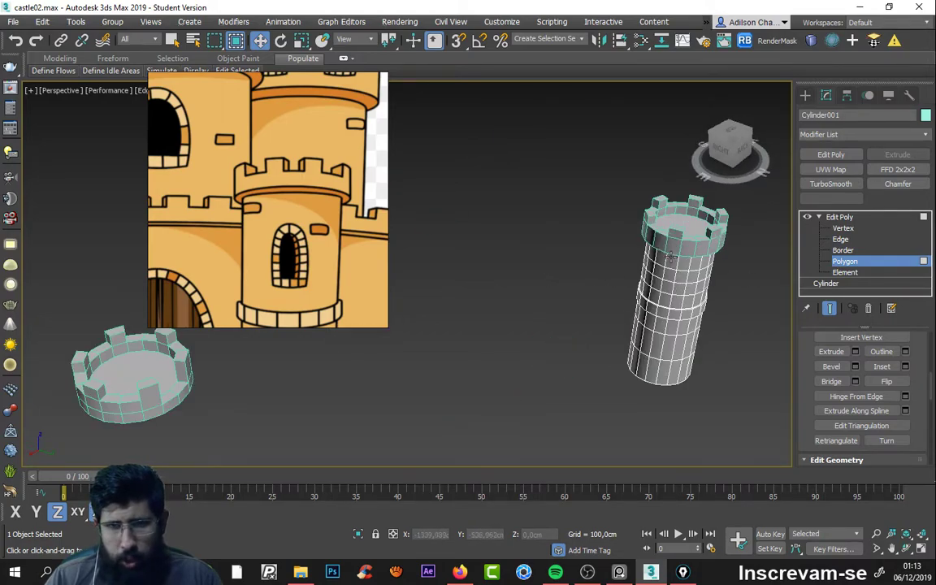
scroll(686, 273, down, 3)
scroll(687, 276, up, 3)
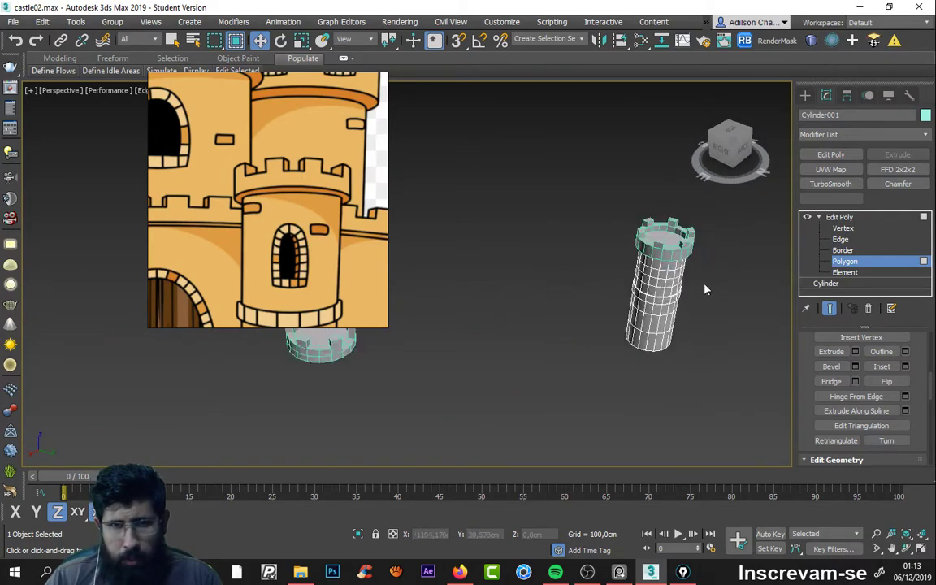
mouse_move(686, 276)
alt+middle_down()
mouse_move(642, 277)
mouse_move(603, 299)
mouse_move(621, 299)
mouse_move(574, 258)
alt+middle_up()
scroll(642, 276, down, 3)
Step: Select the tower with its cap and clone an independent copy to the left
drag(574, 257, 637, 344)
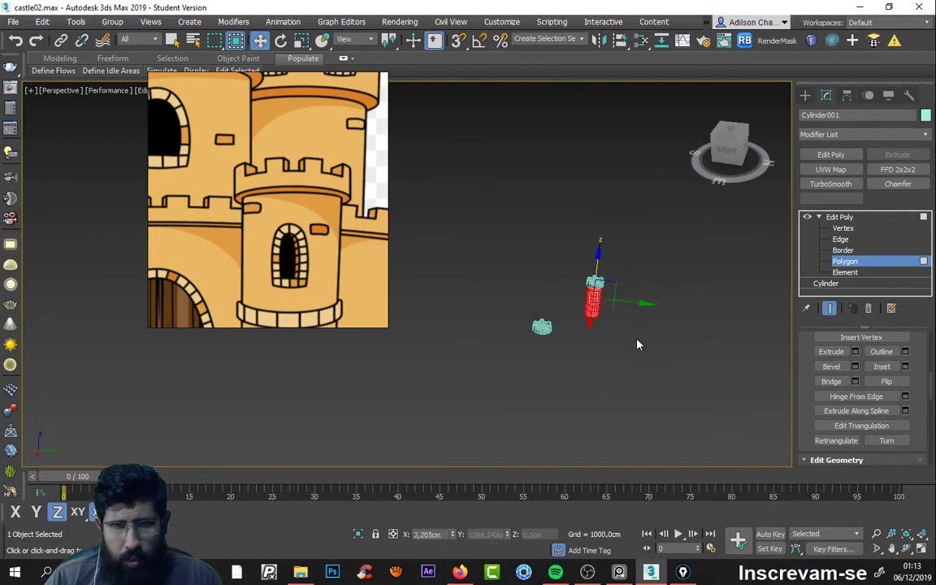
click(806, 95)
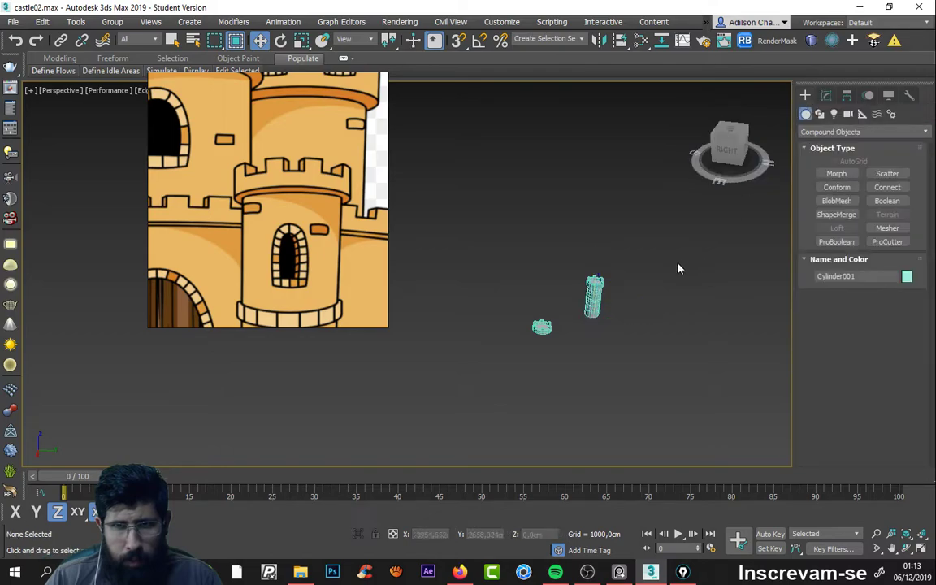
drag(575, 257, 630, 349)
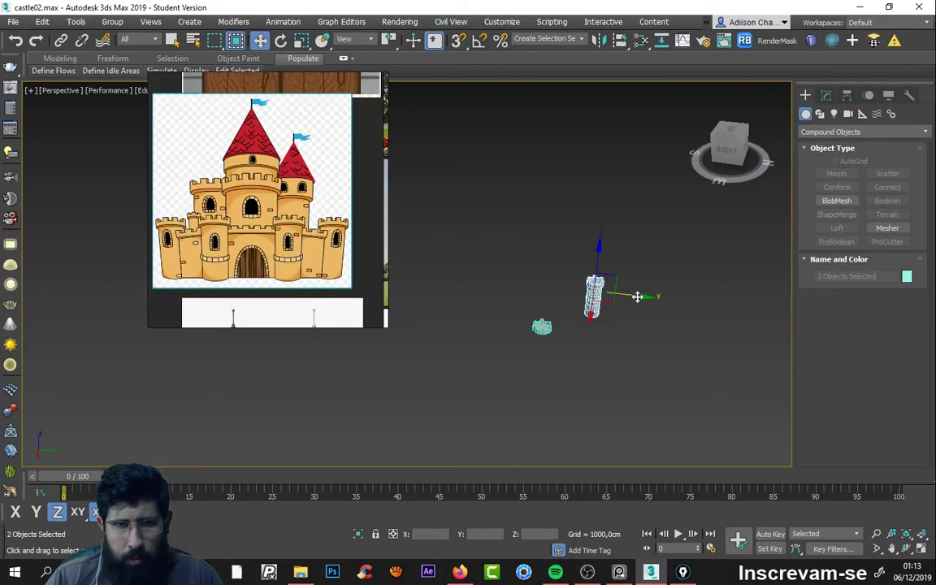
mouse_move(637, 297)
shift+mouse_down()
mouse_move(539, 290)
mouse_move(546, 291)
shift+mouse_up()
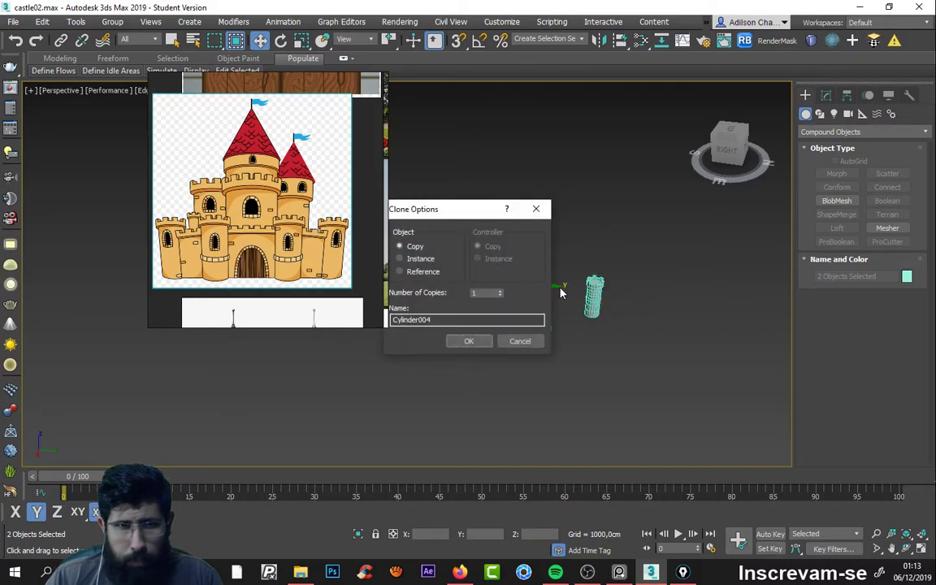
click(472, 340)
Step: Clone another tower copy upward and slide it to the left
scroll(528, 329, up, 2)
scroll(550, 324, up, 3)
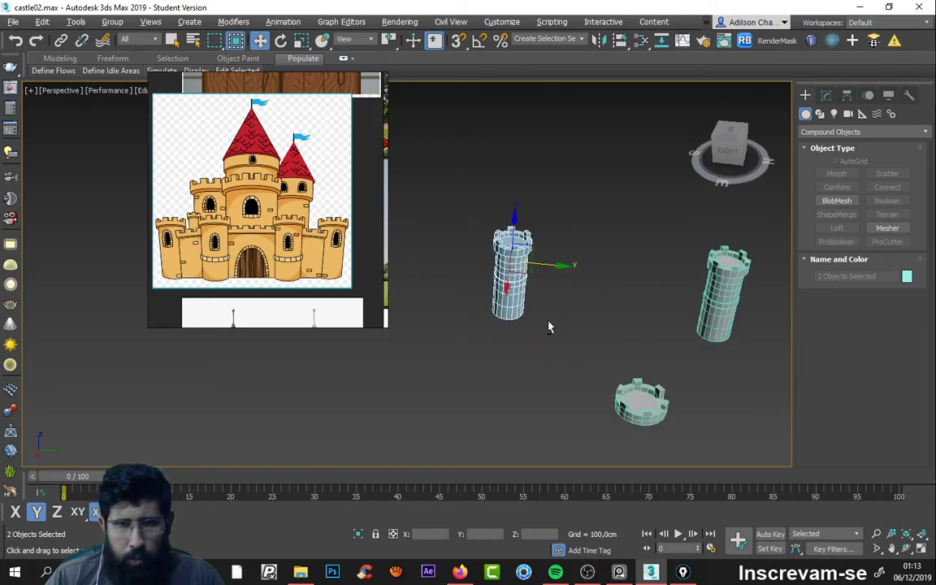
scroll(558, 322, up, 2)
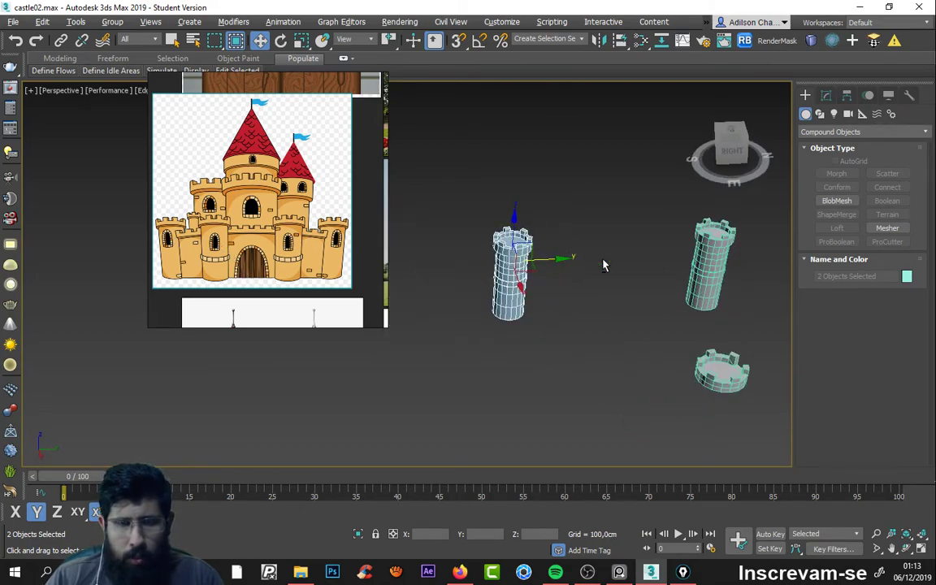
alt+middle_drag(627, 276, 606, 286)
scroll(606, 286, up, 3)
scroll(534, 269, down, 4)
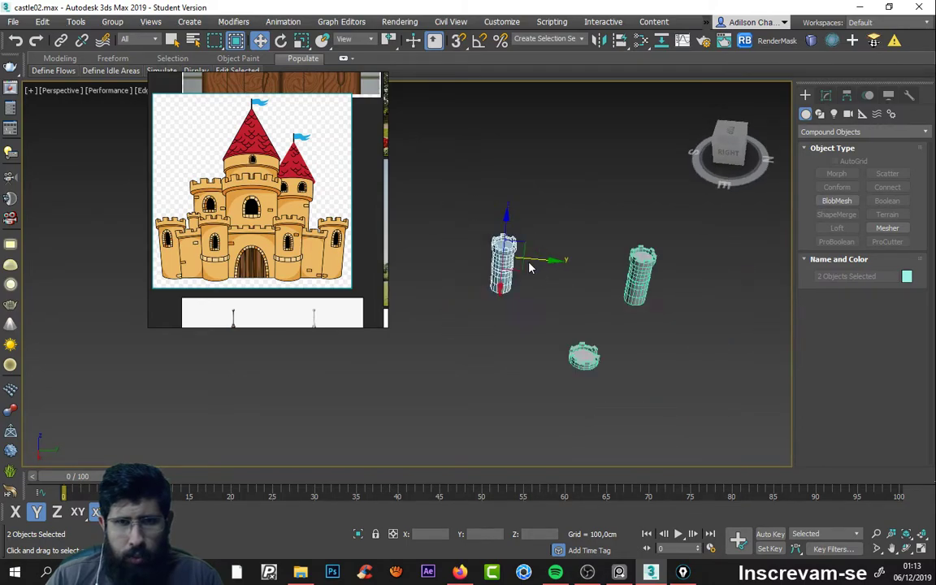
scroll(475, 209, down, 2)
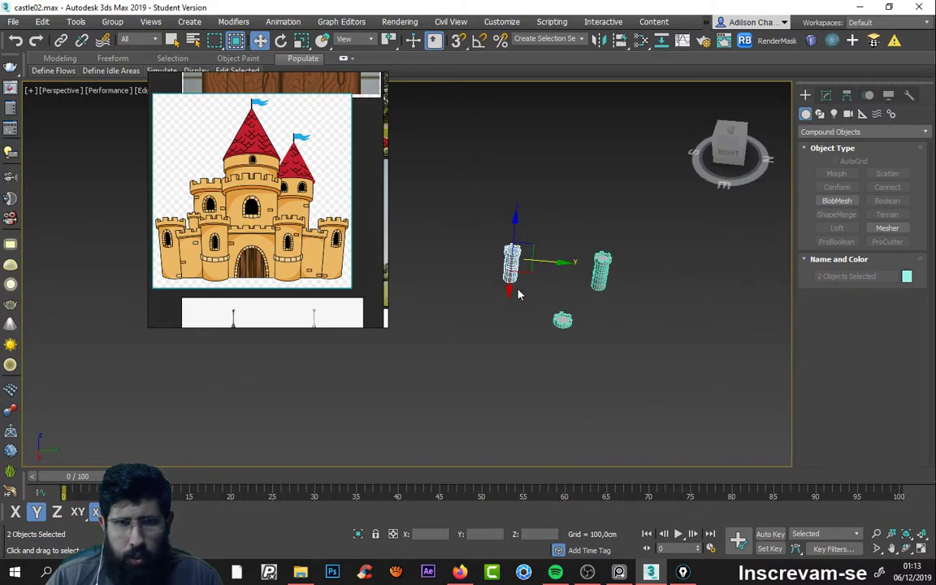
shift+drag(511, 287, 512, 257)
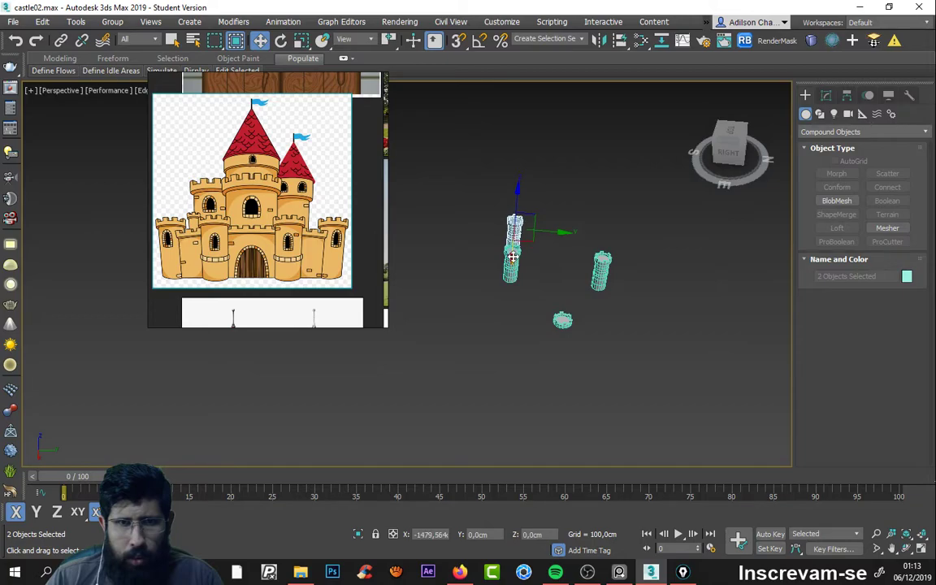
click(480, 340)
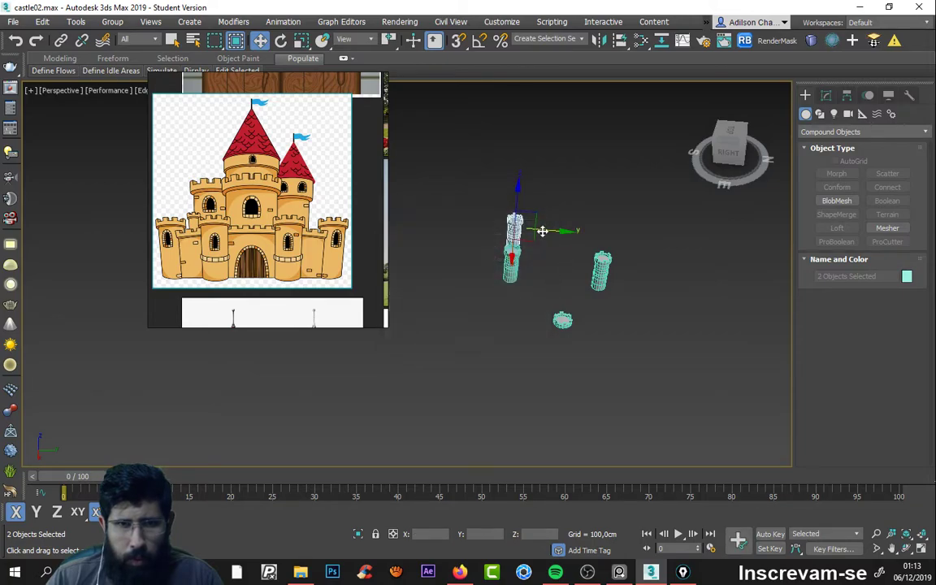
mouse_move(543, 232)
mouse_down()
mouse_move(479, 237)
mouse_move(497, 244)
mouse_up()
scroll(493, 235, up, 3)
scroll(503, 212, up, 2)
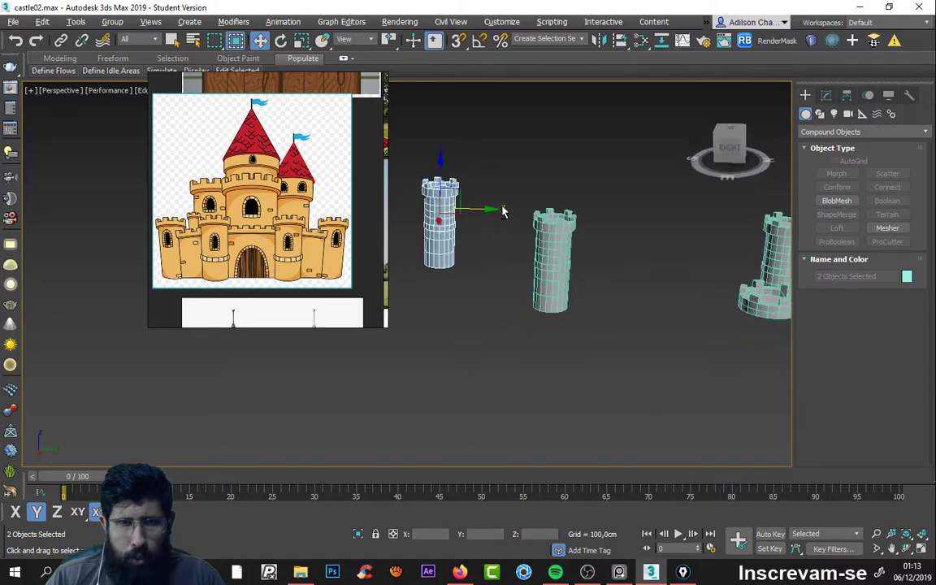
Step: Enlarge the copied tower uniformly and vertex-snap it level with the other tower's base
click(301, 41)
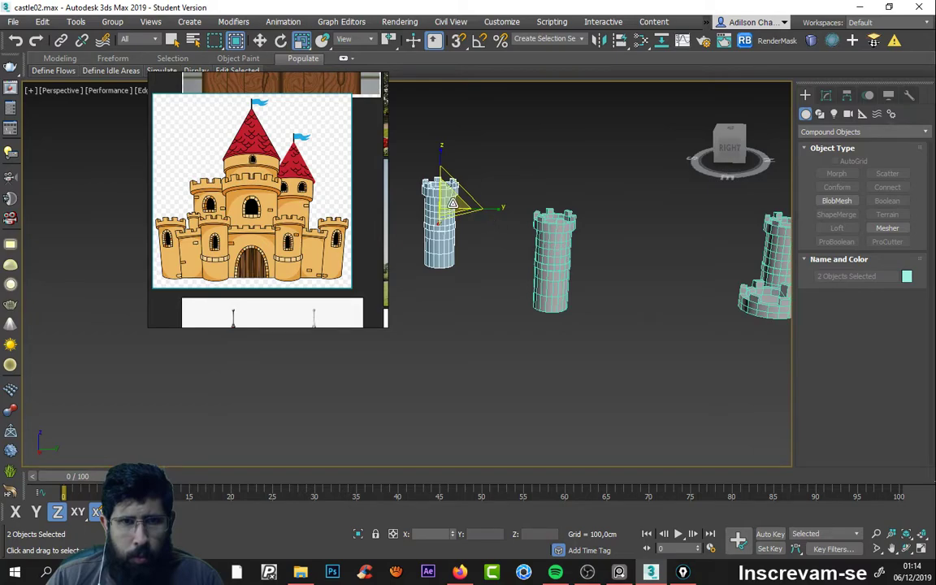
drag(452, 203, 460, 188)
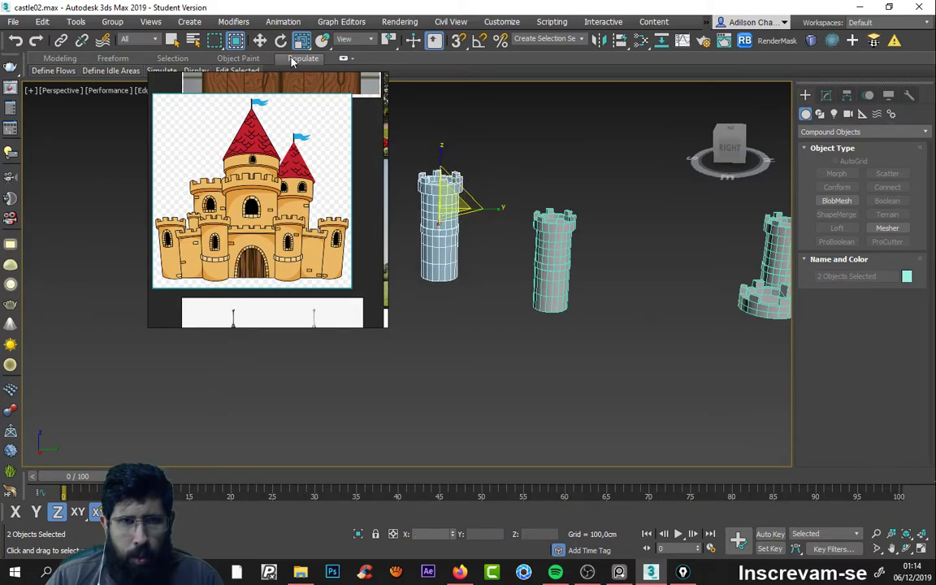
click(261, 42)
scroll(585, 251, down, 3)
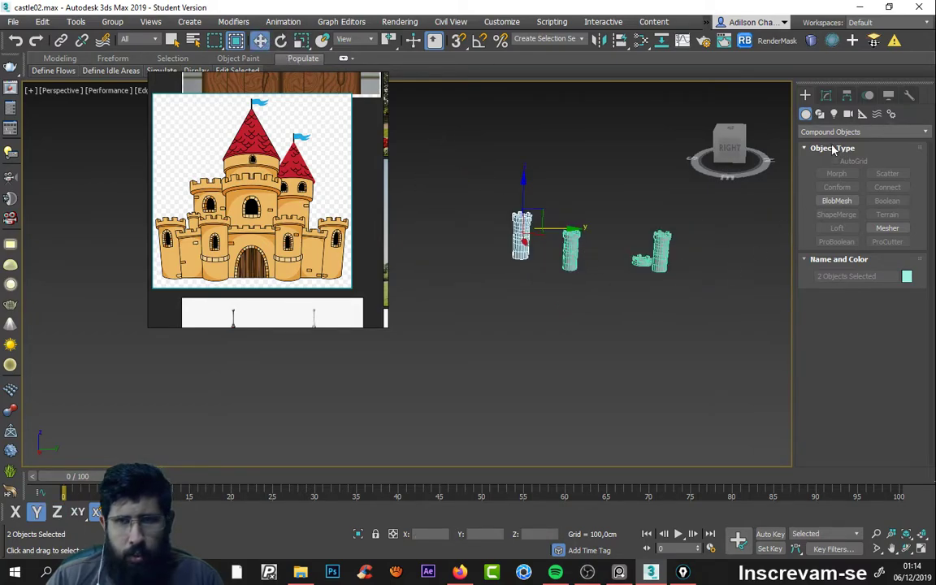
scroll(544, 246, up, 3)
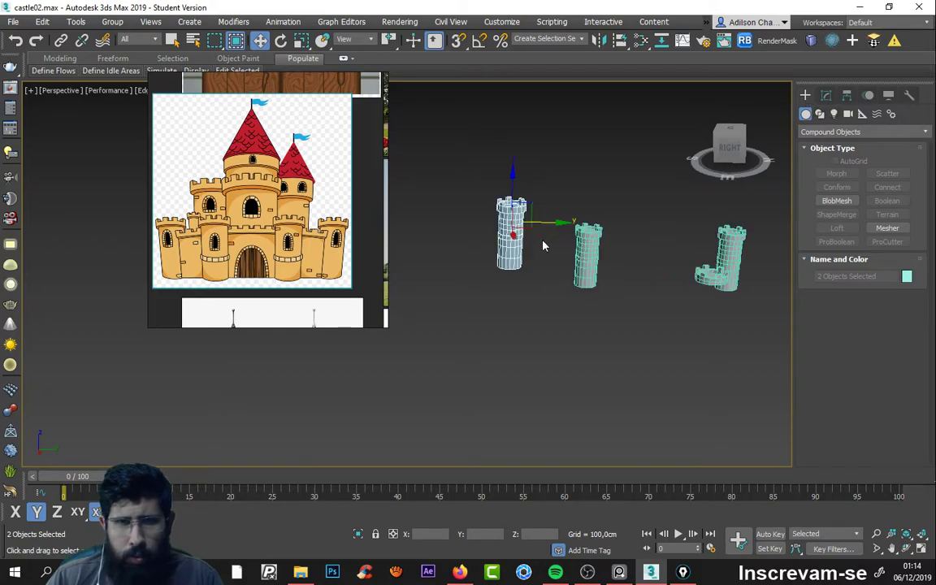
scroll(522, 238, up, 2)
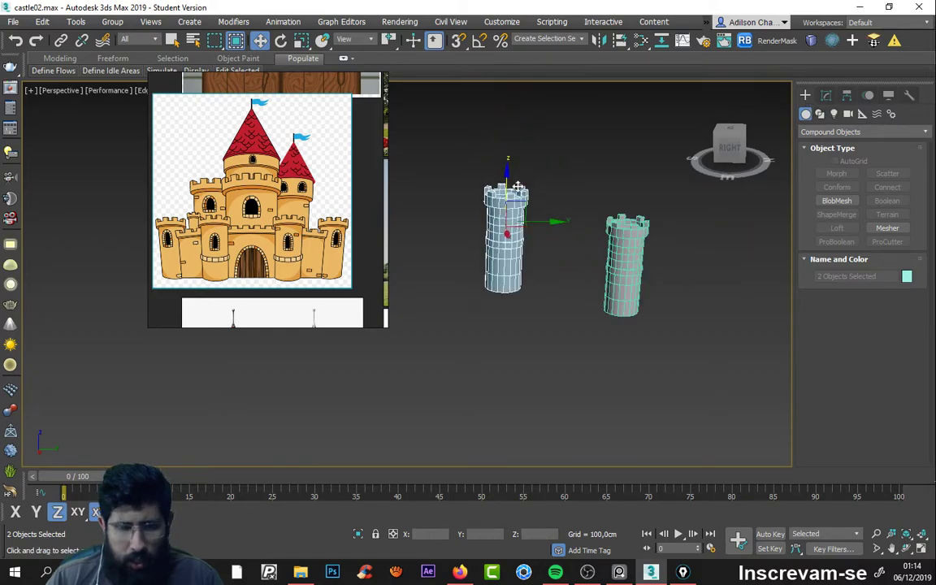
drag(519, 187, 518, 185)
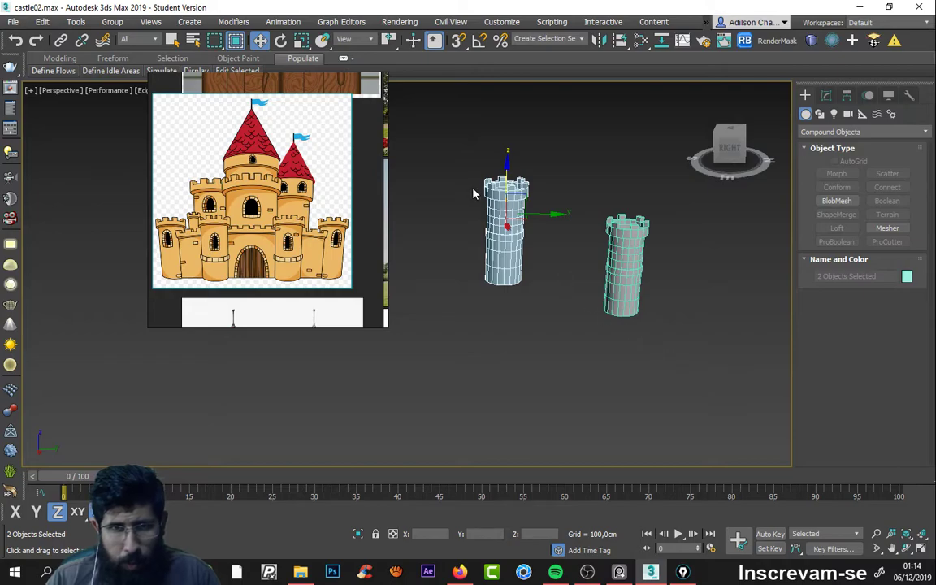
key(s)
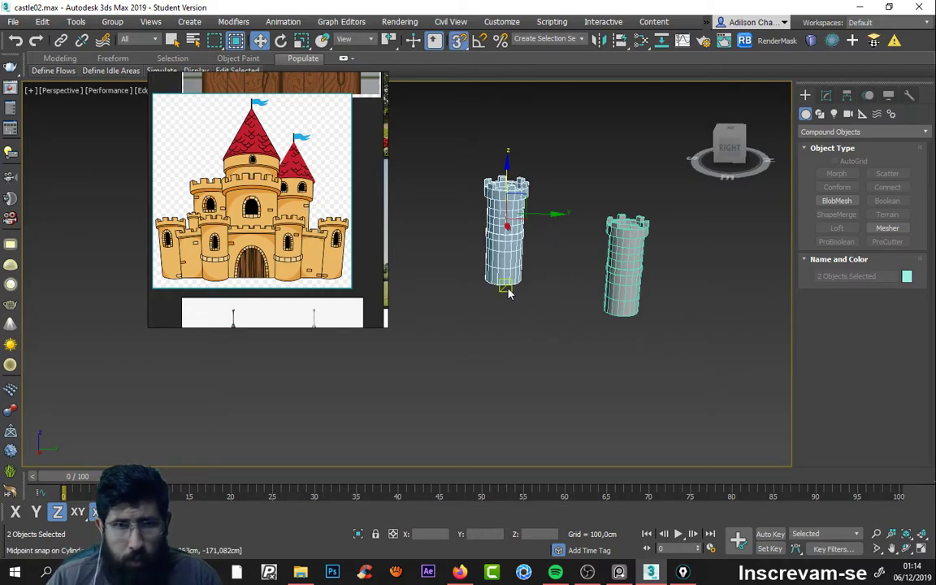
mouse_move(507, 285)
mouse_down()
mouse_move(594, 300)
mouse_move(622, 318)
mouse_up()
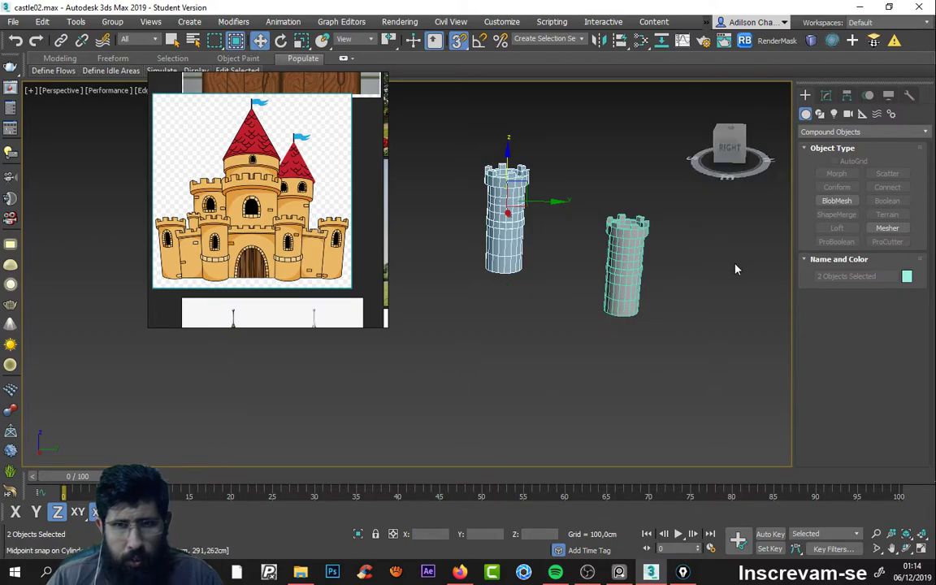
Step: Check the towers' alignment in the four-view layout and the maximized Front view
key(alt+w)
scroll(598, 213, up, 3)
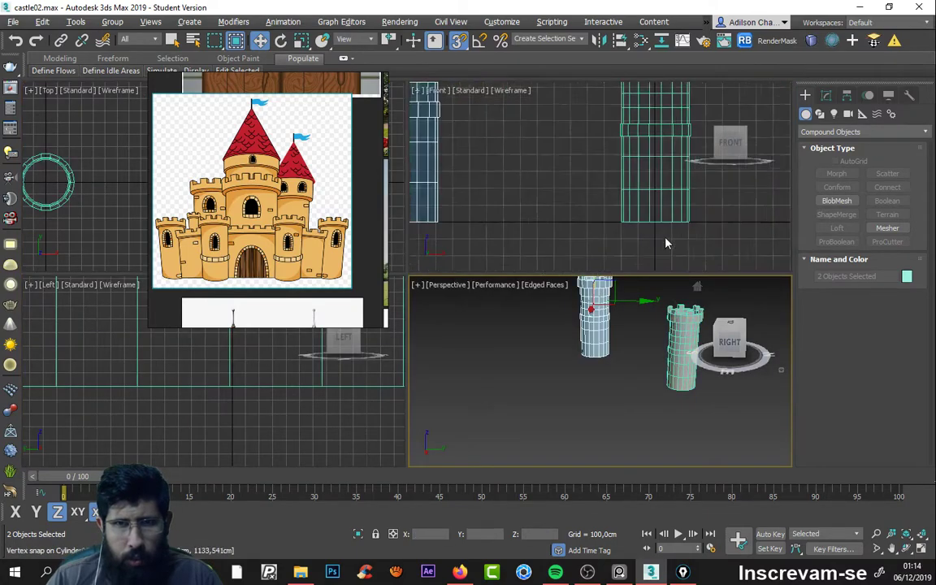
scroll(570, 208, down, 2)
scroll(583, 230, up, 3)
key(alt+w)
scroll(683, 237, up, 3)
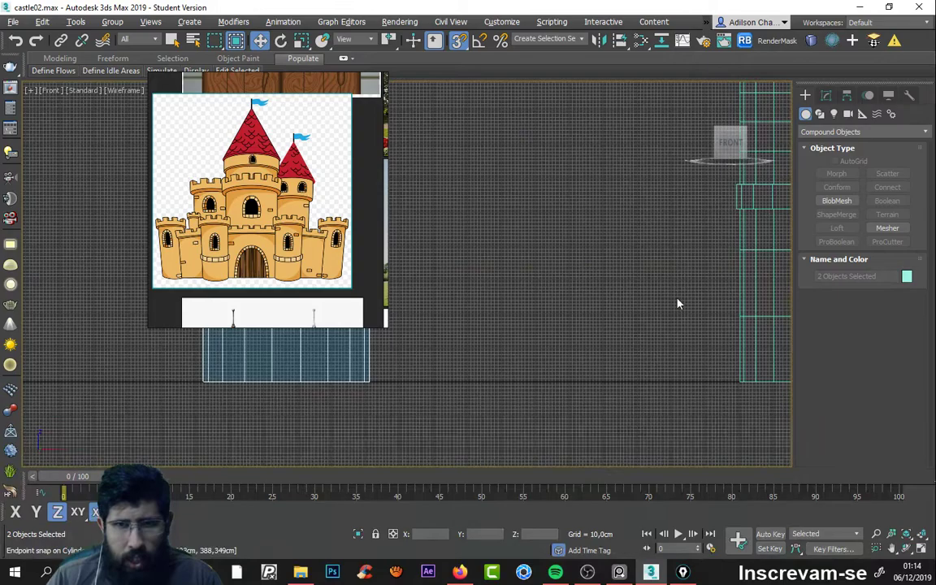
scroll(598, 394, down, 4)
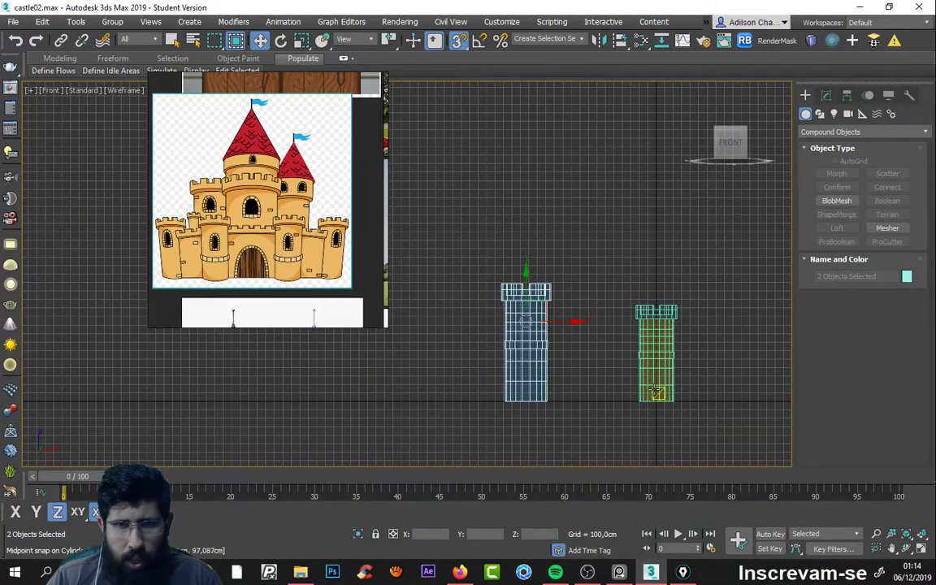
key(alt+w)
key(alt+w)
scroll(621, 370, down, 3)
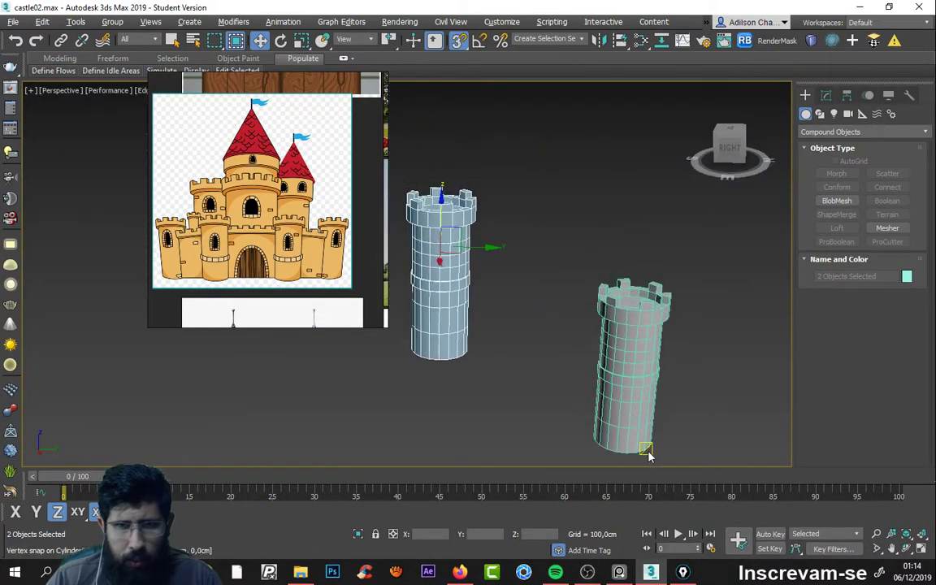
key(alt+w)
key(alt+w)
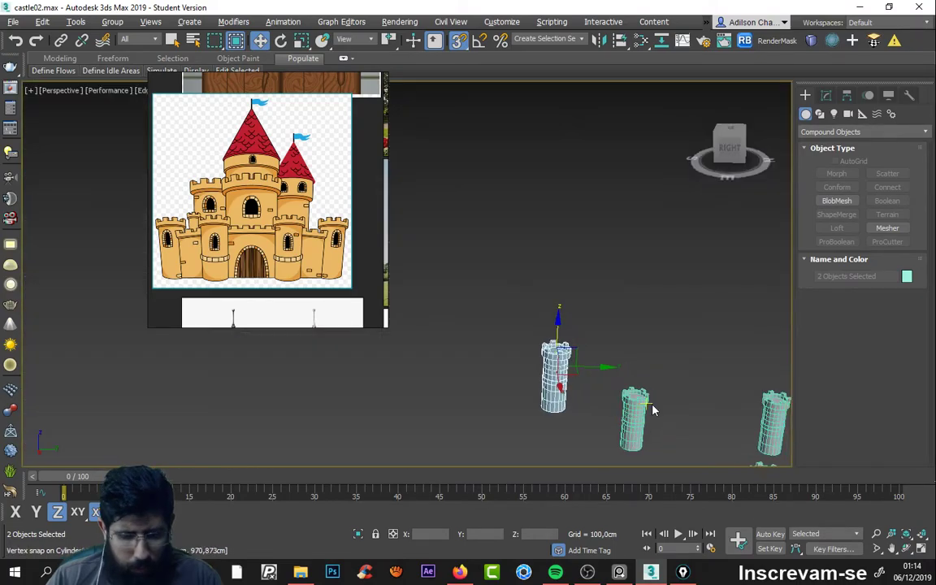
scroll(578, 360, down, 2)
scroll(552, 360, down, 2)
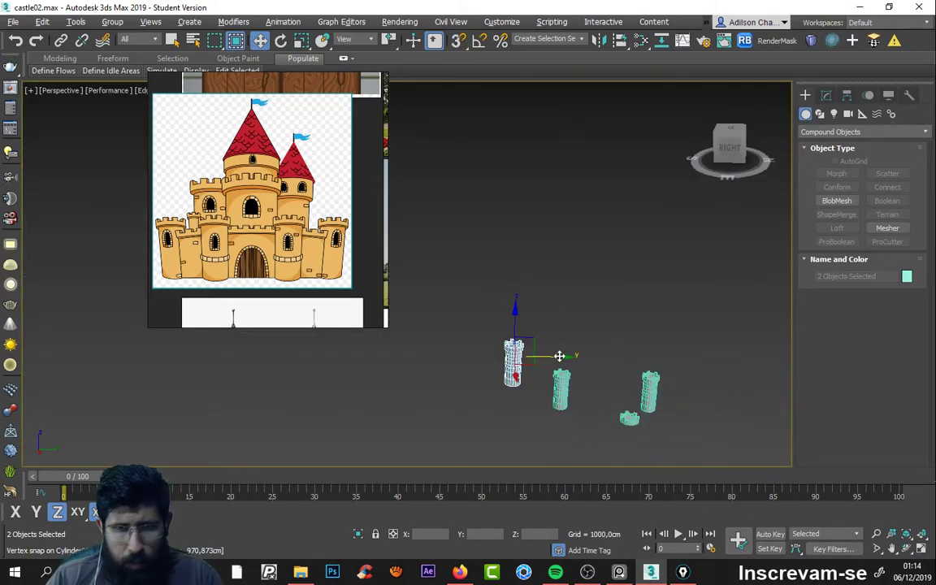
Step: Move the selected tower further right and drop an independent copy there
drag(553, 359, 757, 352)
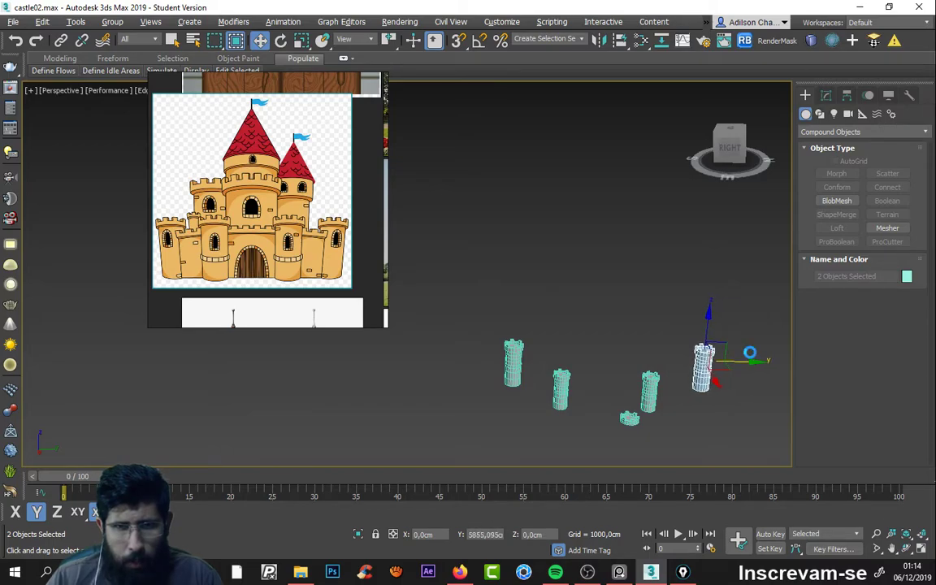
shift+drag(757, 353, 743, 355)
click(469, 340)
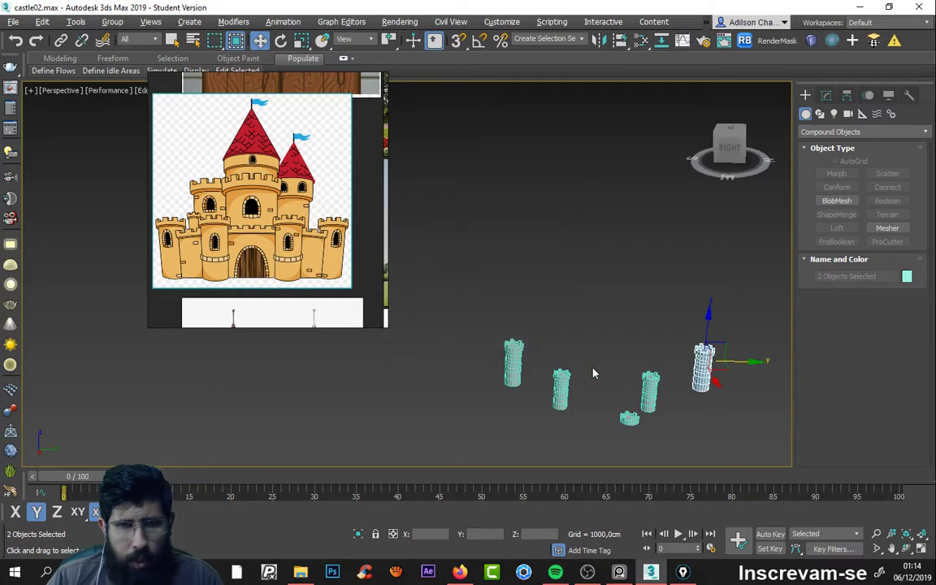
alt+middle_drag(592, 373, 599, 398)
scroll(559, 360, up, 2)
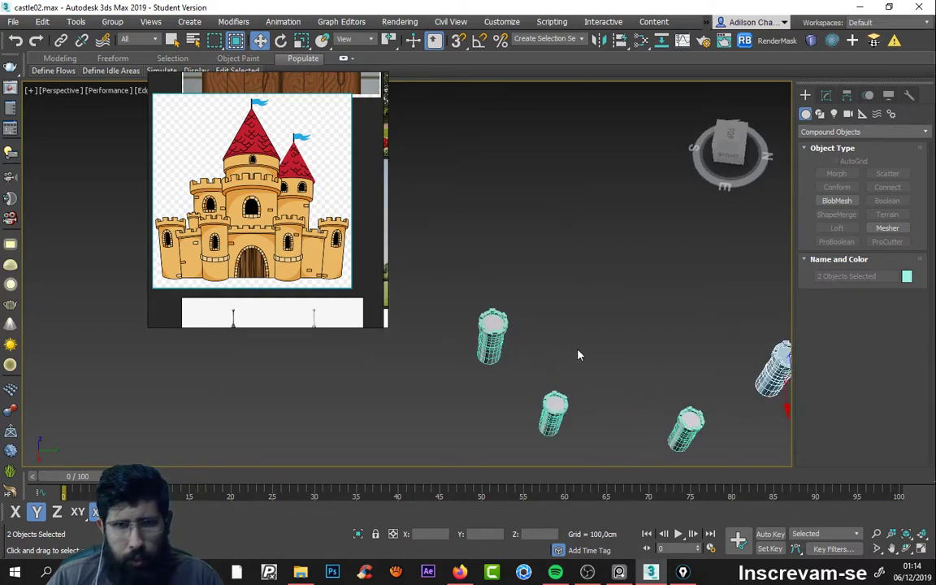
alt+middle_drag(578, 355, 548, 360)
scroll(546, 362, down, 2)
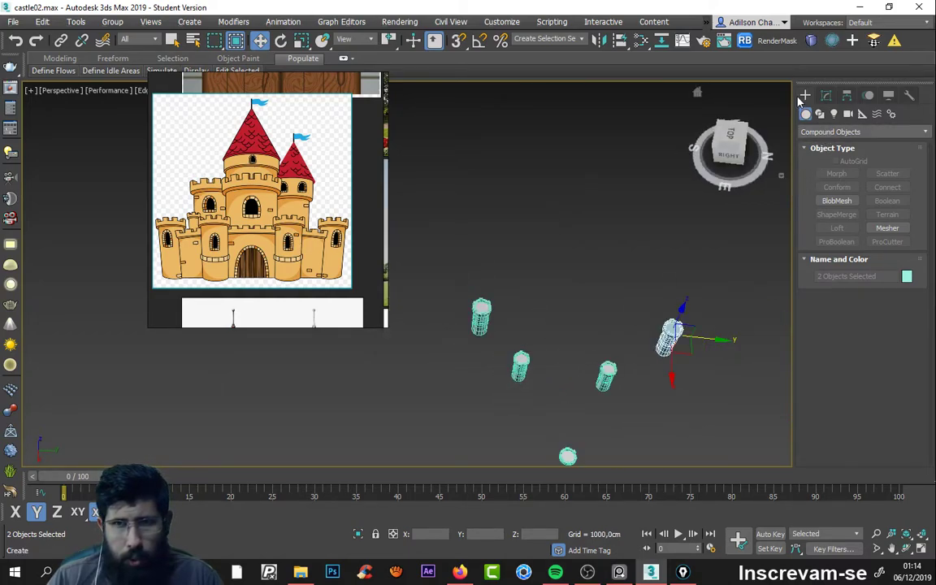
Step: Pick the Box tool from Standard Primitives and maximize the Top view
click(823, 131)
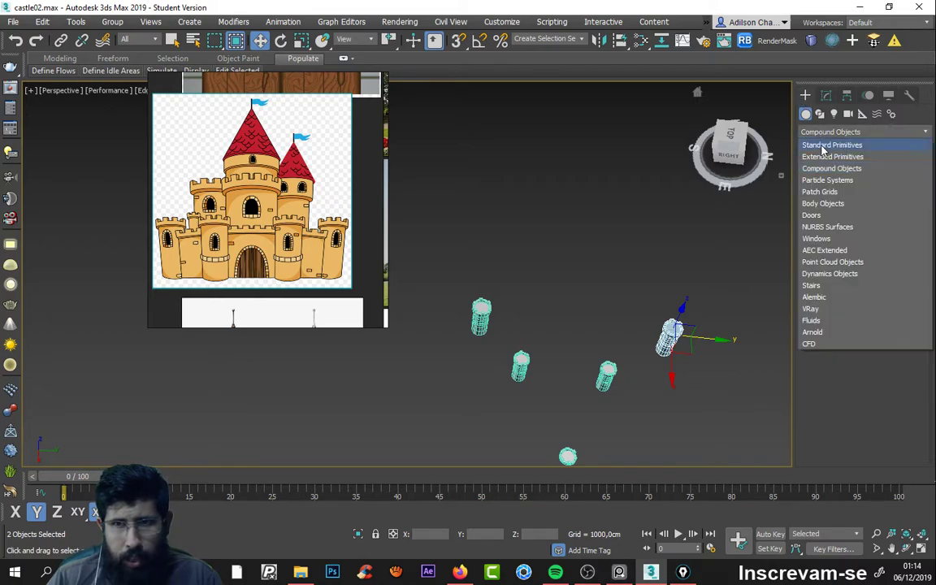
click(825, 144)
click(836, 174)
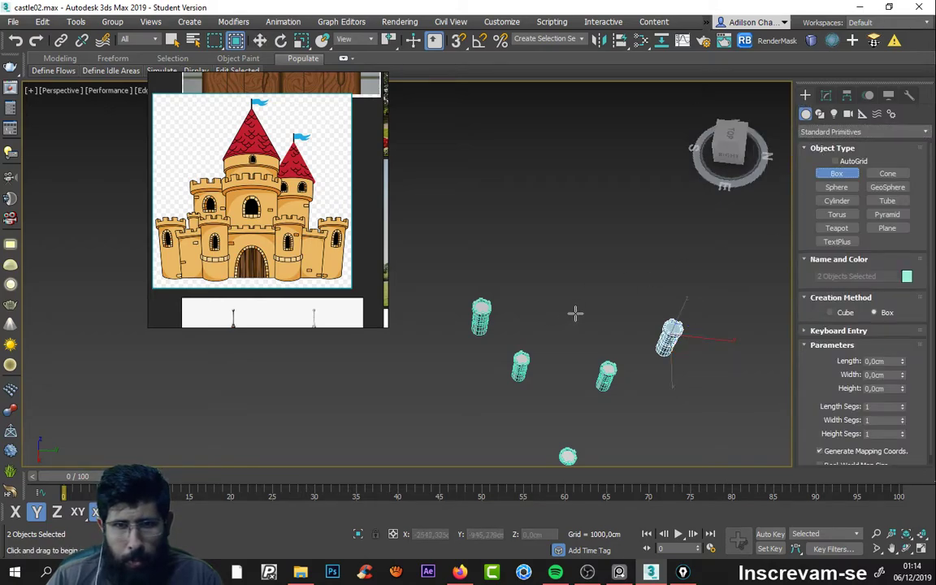
key(alt+w)
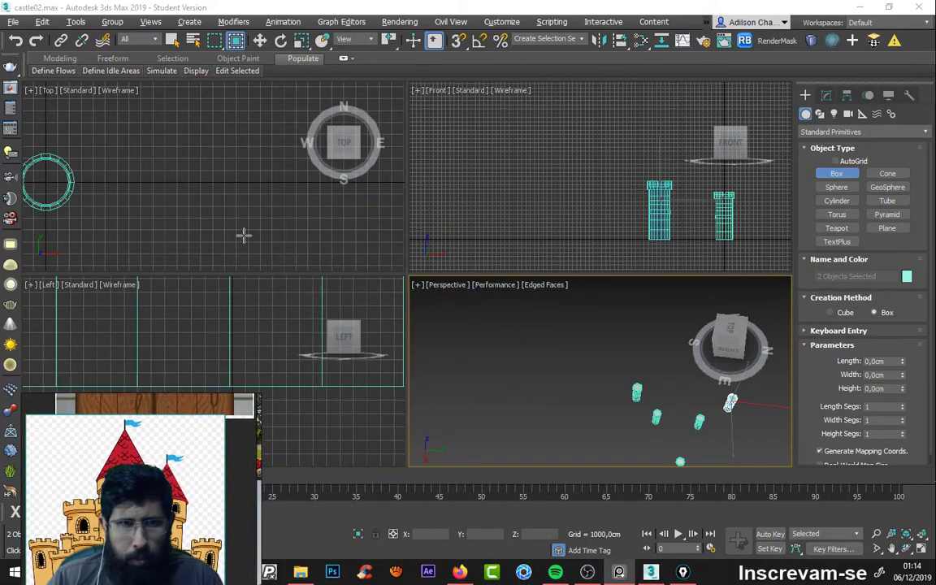
scroll(220, 226, up, 5)
key(alt+w)
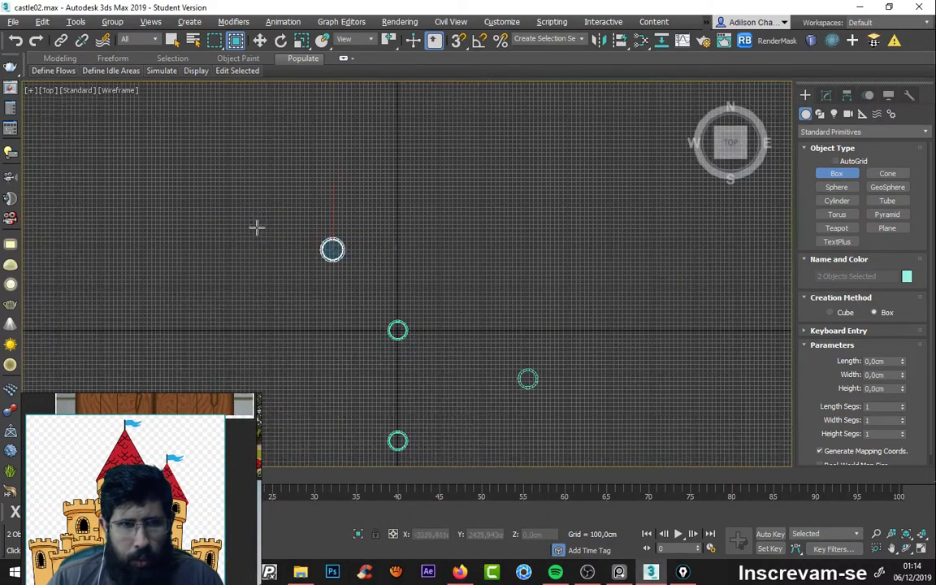
scroll(351, 205, down, 3)
scroll(320, 187, up, 3)
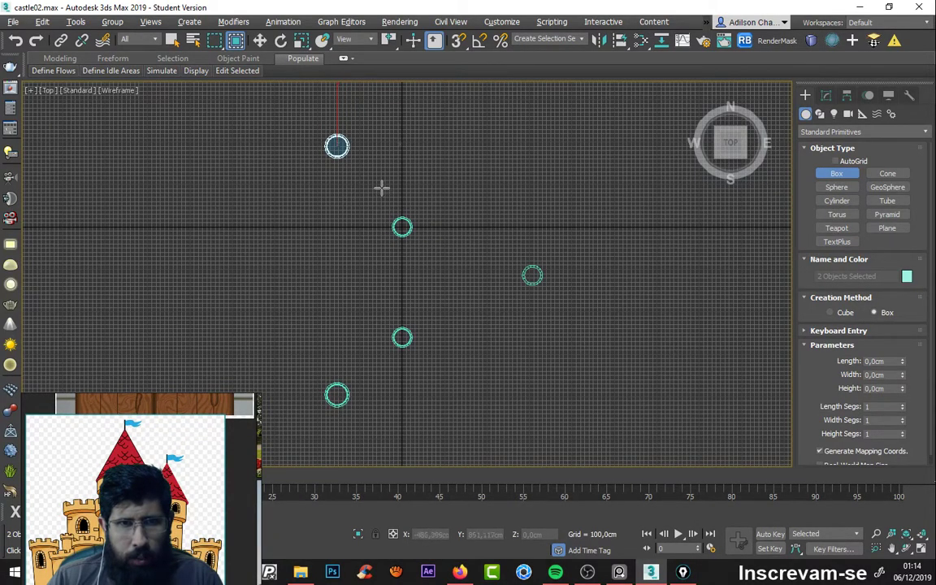
scroll(380, 198, up, 2)
scroll(344, 166, down, 2)
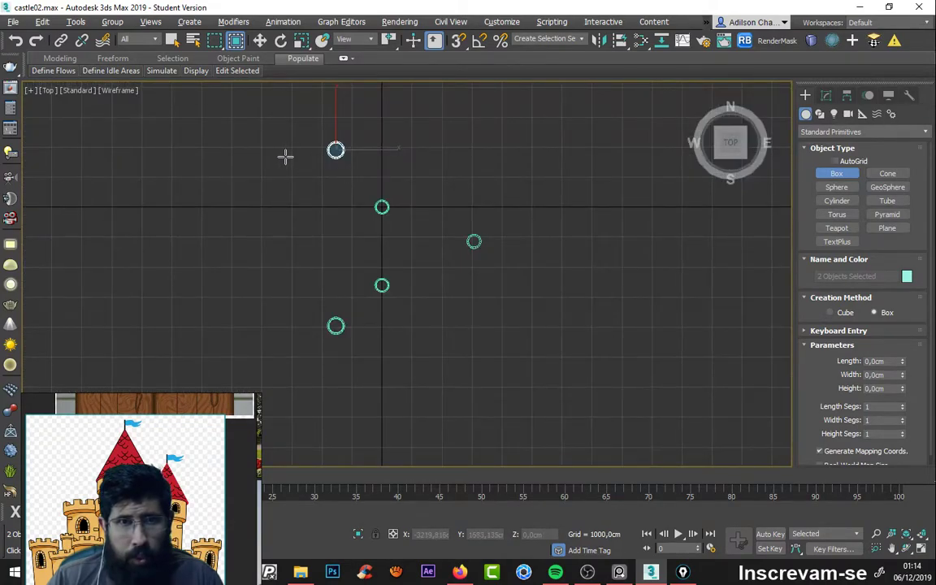
Step: Drag out the flat Box001 base between the towers, then return to Perspective
mouse_move(283, 156)
mouse_down()
mouse_move(377, 340)
mouse_move(375, 328)
mouse_up()
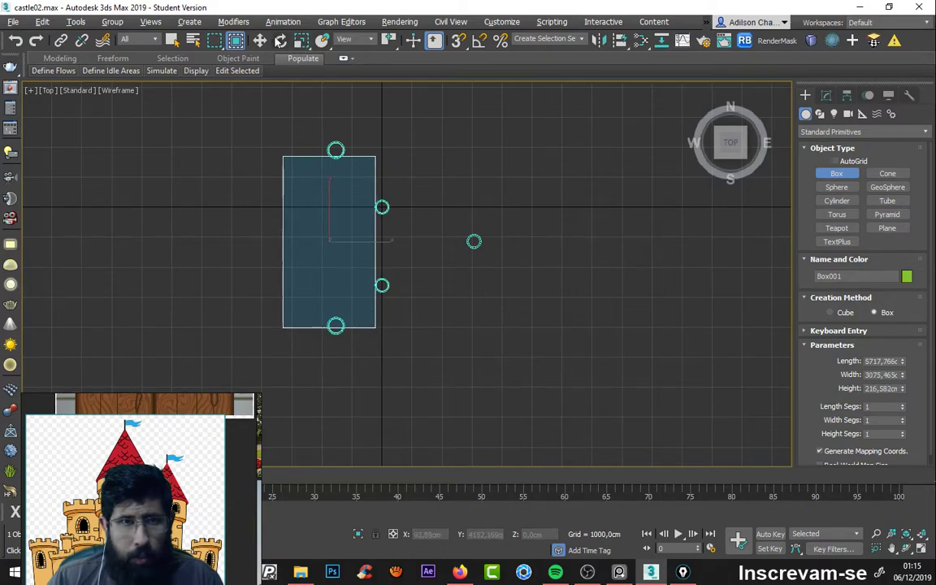
key(w)
scroll(408, 223, down, 2)
key(alt+w)
key(alt+w)
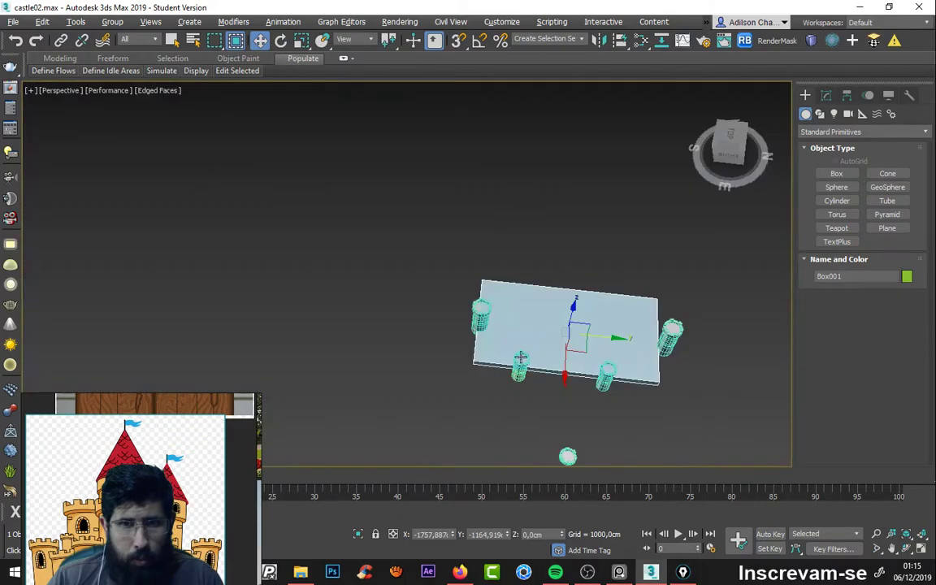
alt+middle_drag(522, 358, 539, 320)
scroll(539, 319, up, 2)
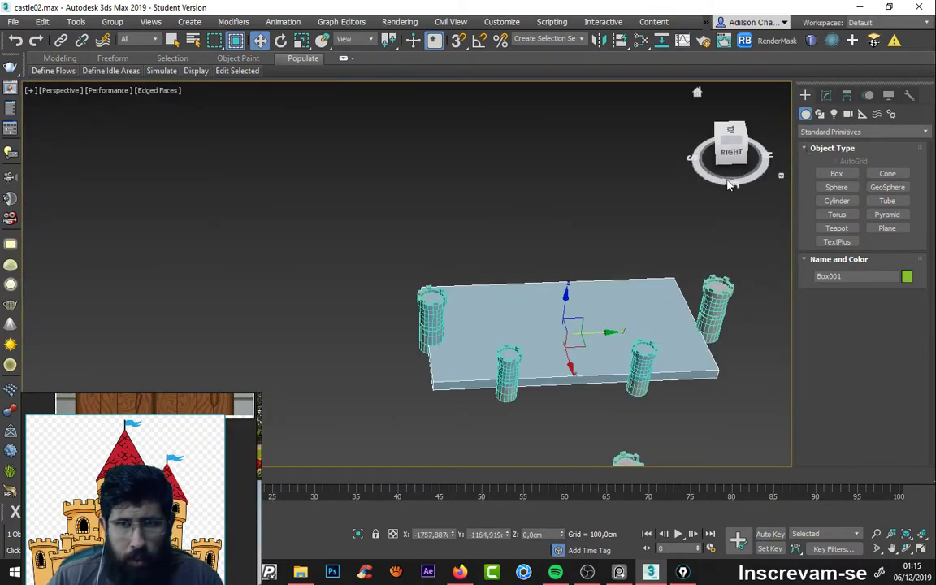
Step: Convert Box001 to Editable Poly and move its top polygon to a moderate height
right_click(561, 285)
mouse_move(585, 427)
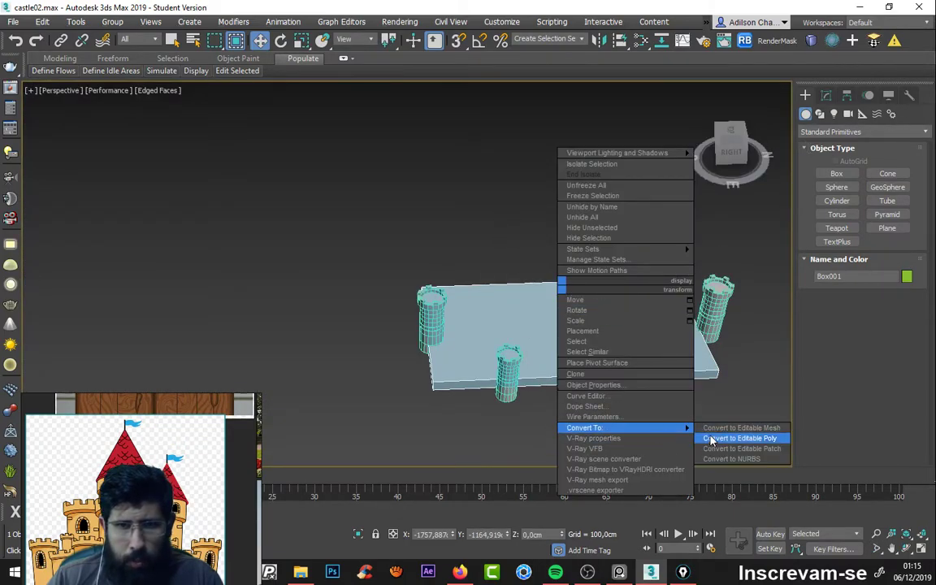
click(713, 441)
click(805, 217)
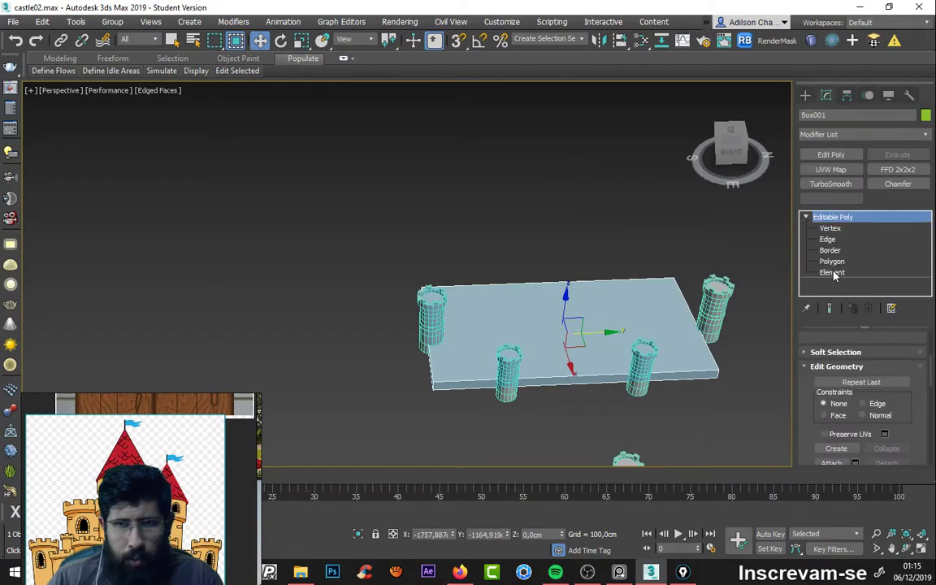
click(831, 261)
key(ctrl+a)
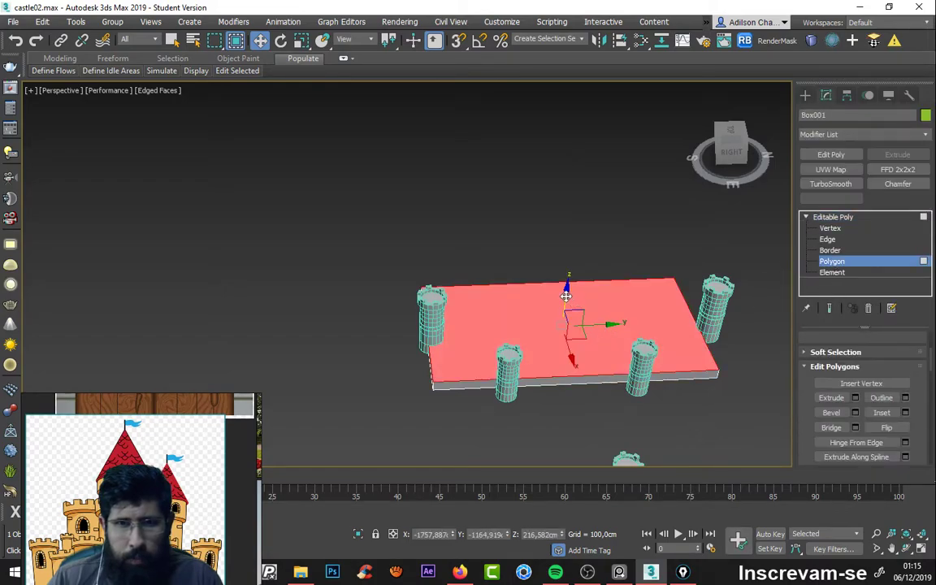
drag(566, 296, 583, 194)
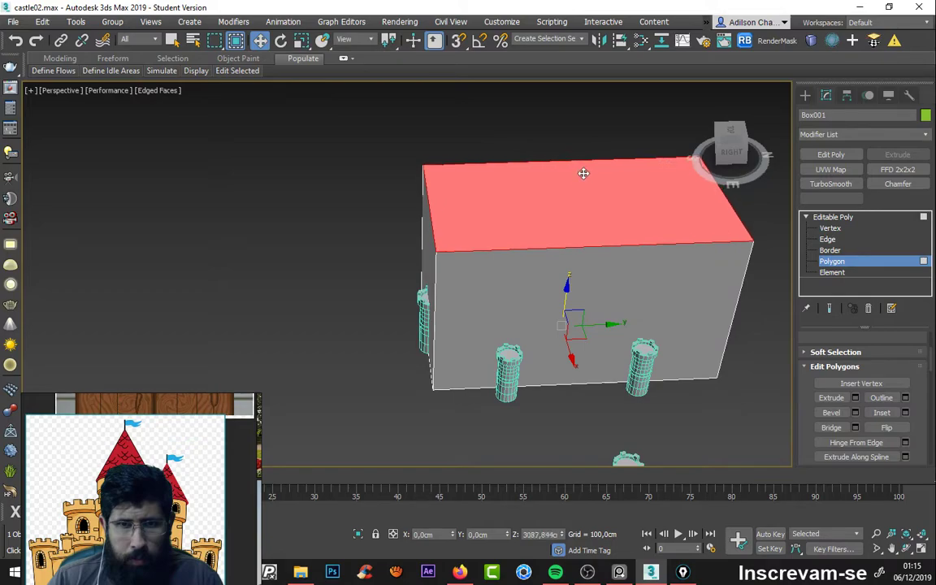
drag(582, 173, 573, 275)
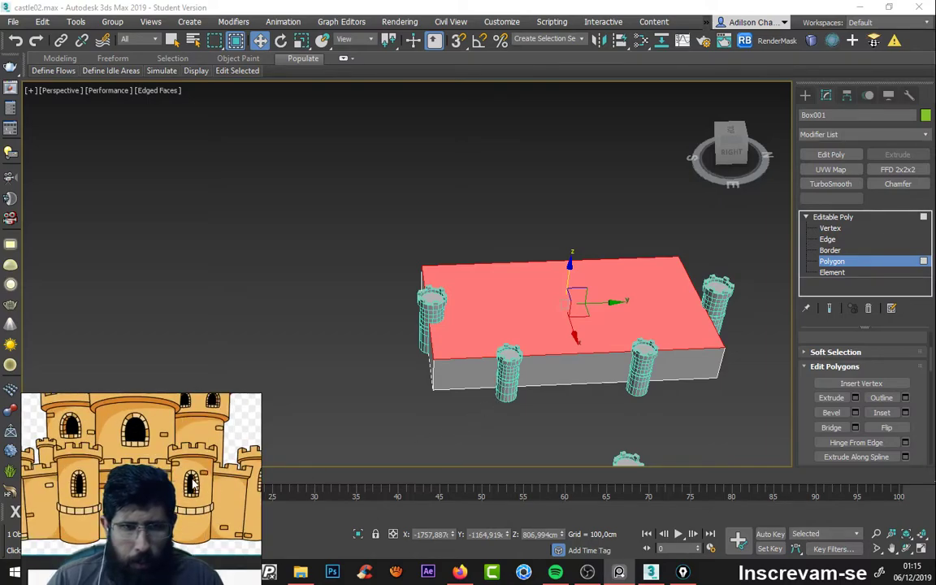
alt+middle_drag(572, 350, 543, 310)
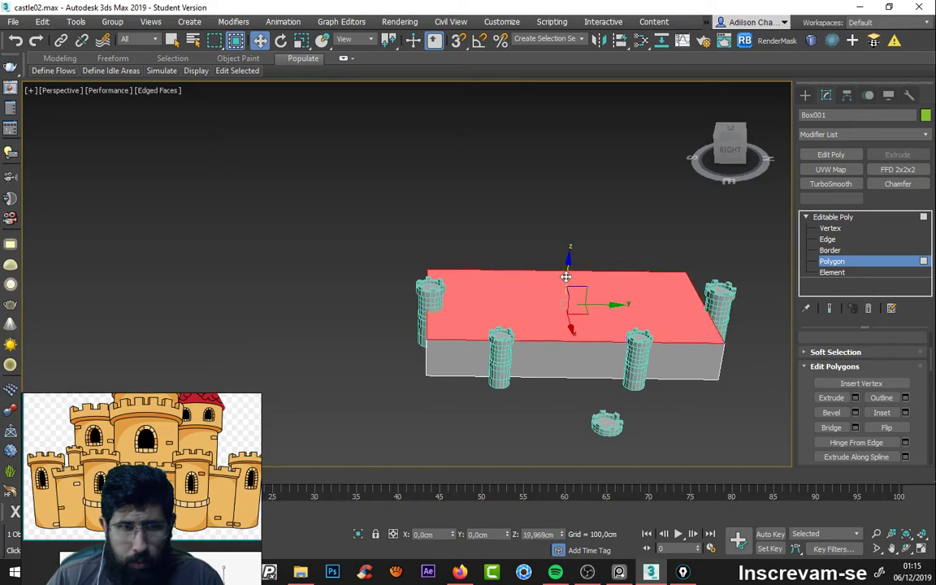
alt+middle_drag(569, 281, 574, 292)
scroll(573, 292, up, 4)
alt+middle_drag(623, 330, 612, 349)
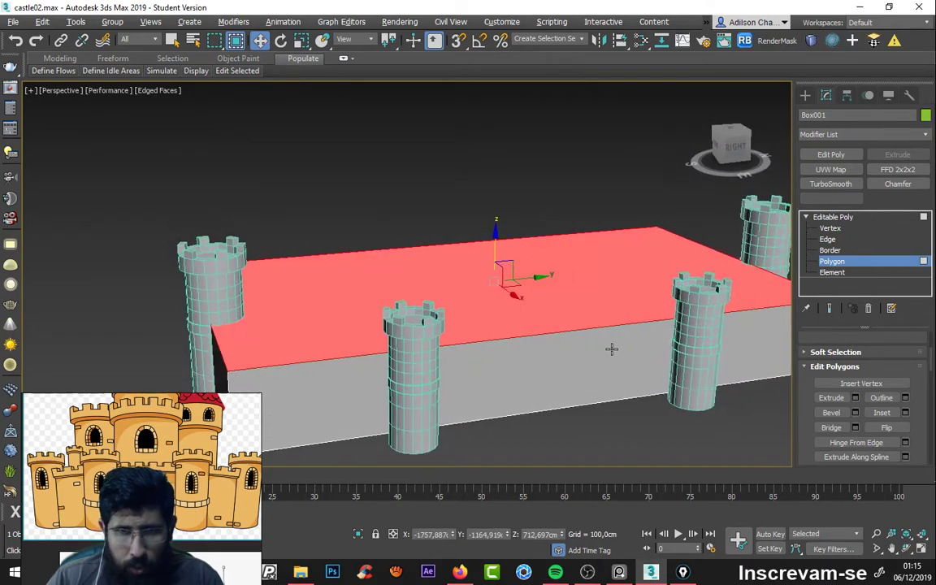
scroll(581, 386, down, 5)
scroll(582, 386, up, 3)
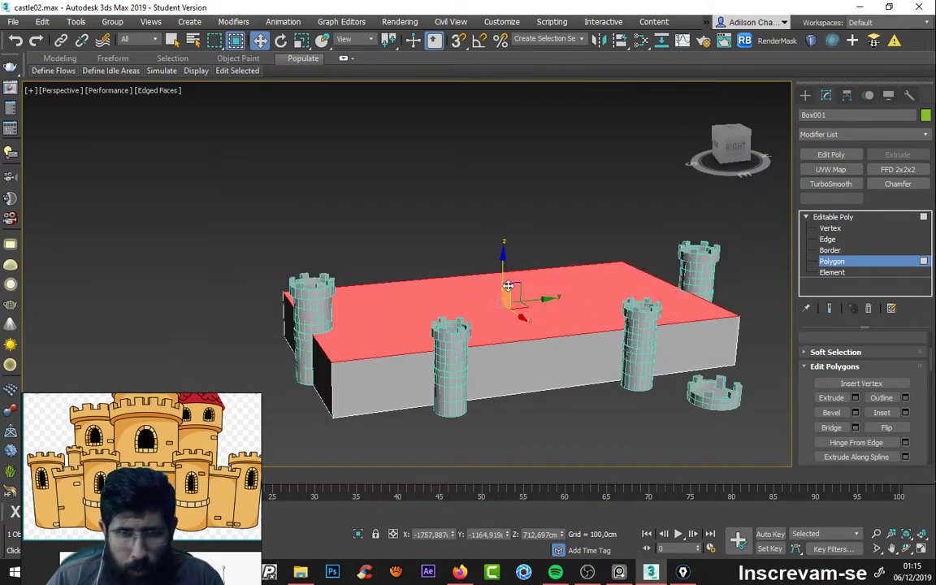
scroll(179, 464, up, 3)
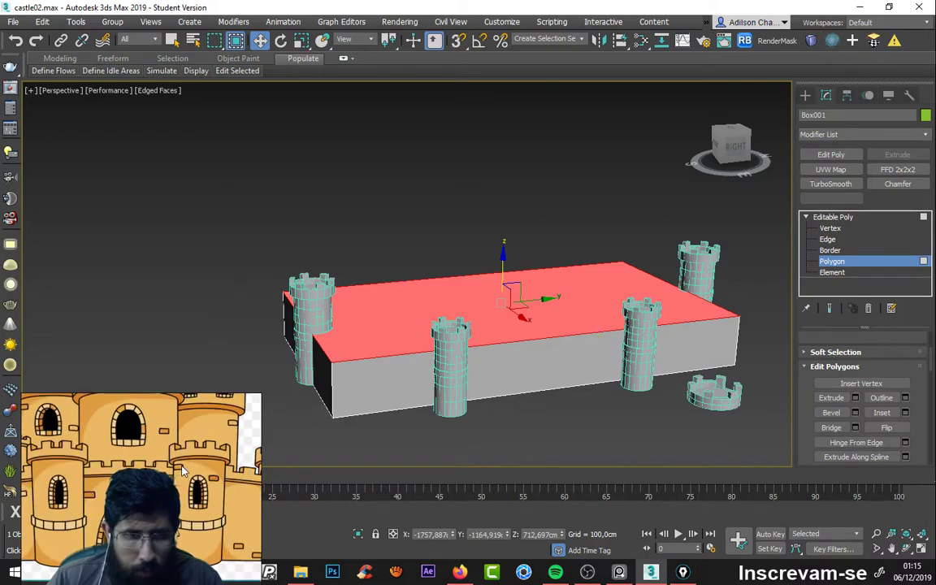
drag(23, 468, 36, 468)
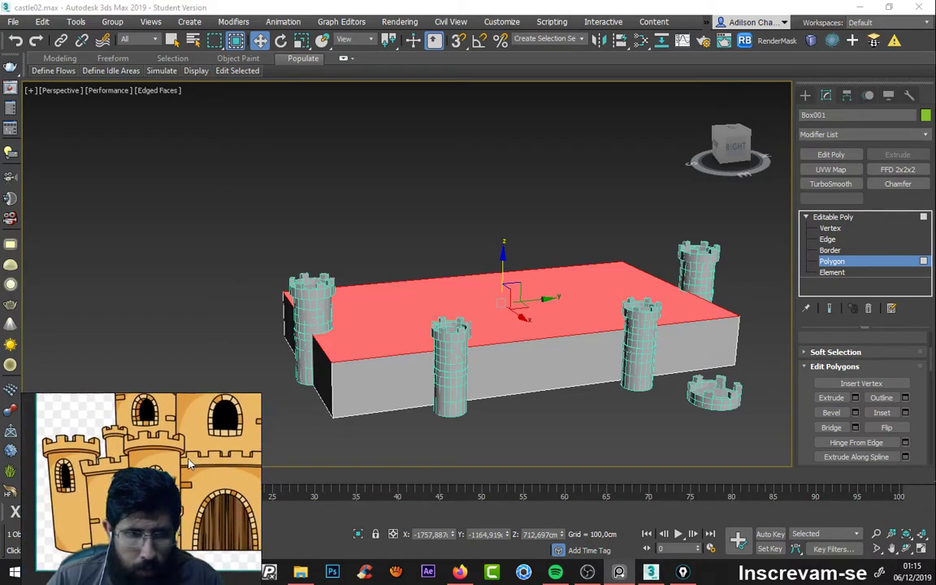
scroll(187, 464, down, 1)
scroll(186, 463, down, 1)
scroll(185, 461, down, 1)
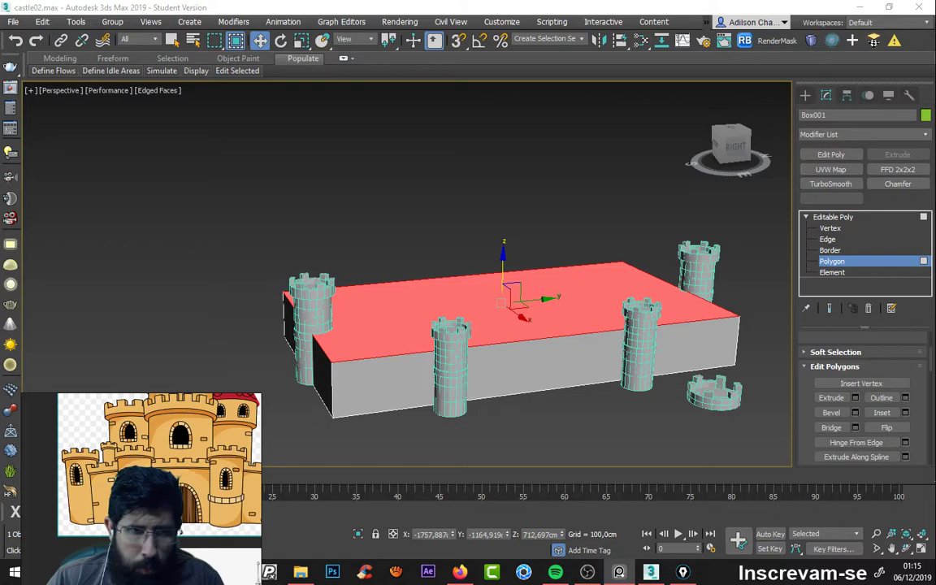
scroll(232, 461, up, 2)
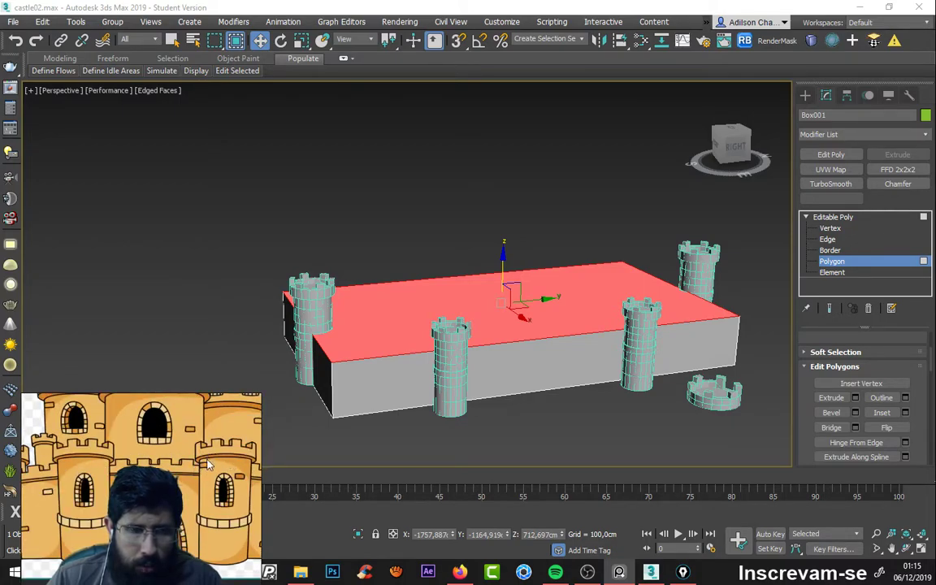
scroll(193, 470, down, 2)
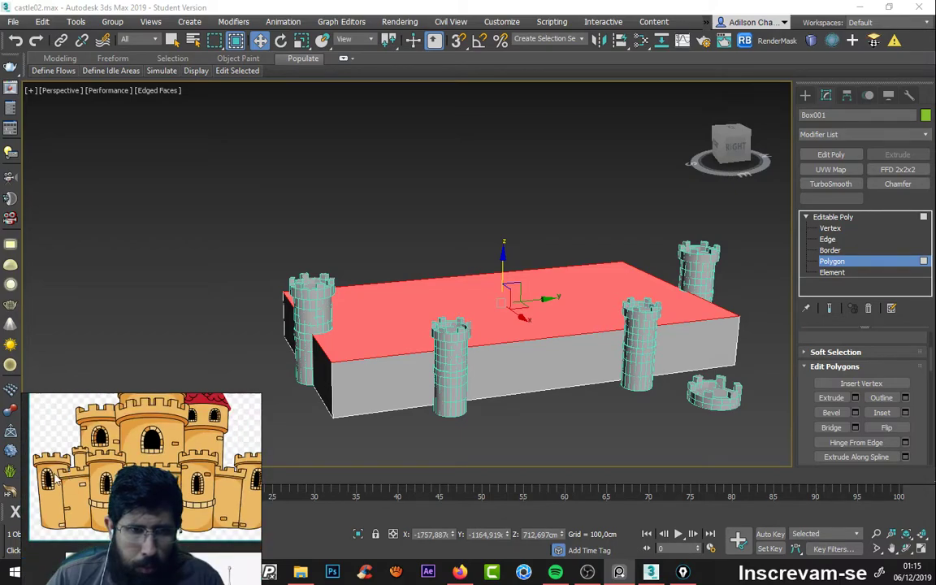
scroll(56, 478, up, 1)
scroll(121, 475, up, 1)
scroll(179, 471, up, 1)
scroll(235, 468, up, 1)
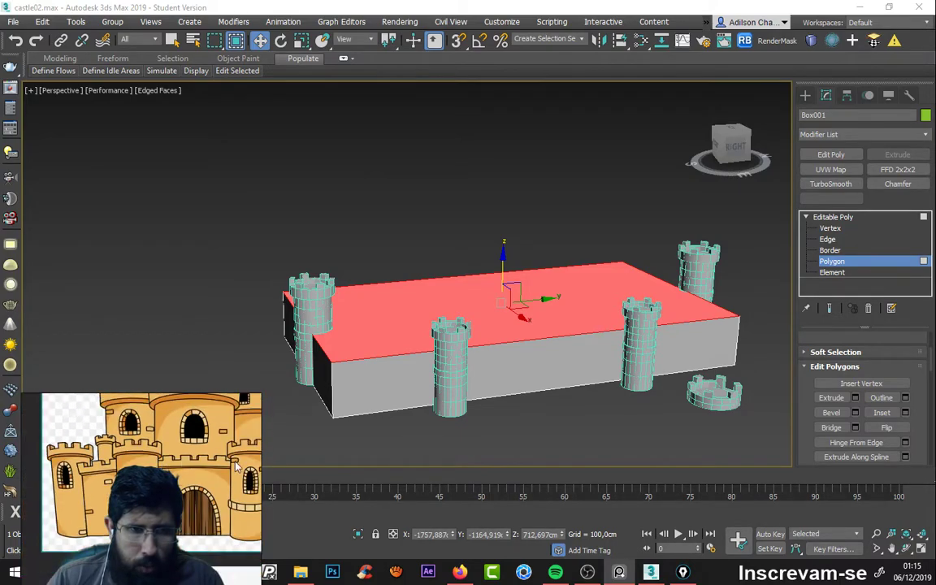
drag(236, 466, 73, 466)
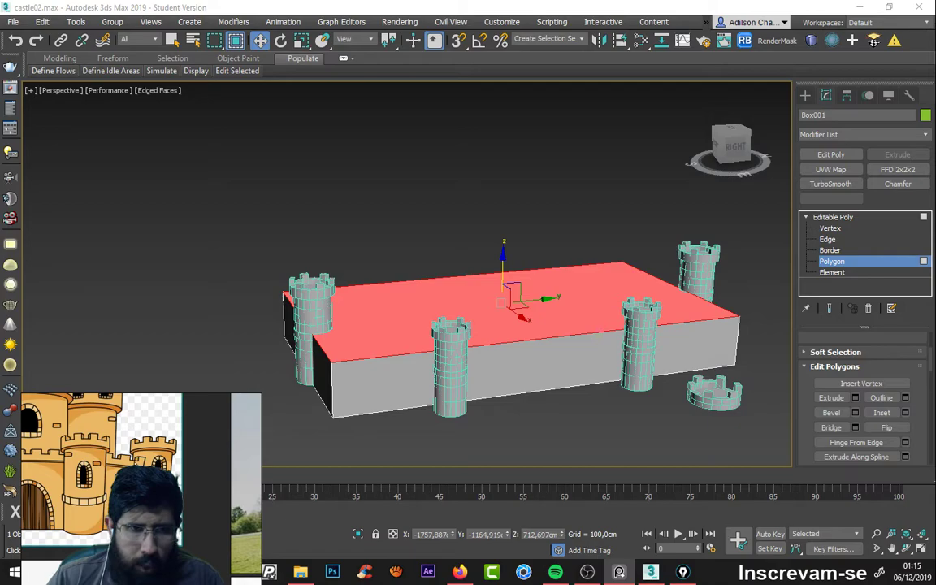
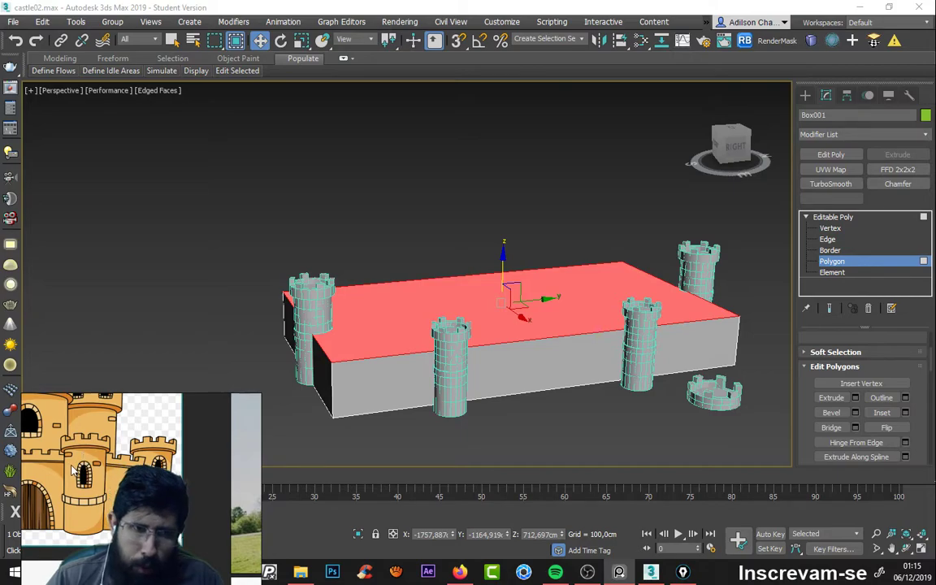
Step: Raise the base box's top polygon along Z so the base stands taller
scroll(532, 306, up, 2)
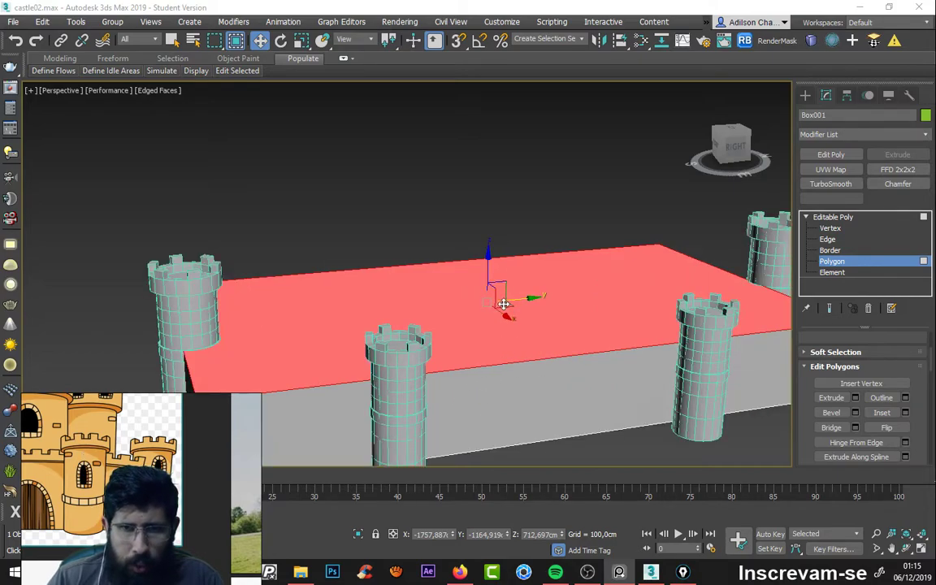
mouse_move(503, 304)
alt+middle_down()
mouse_move(631, 370)
mouse_move(484, 285)
alt+middle_up()
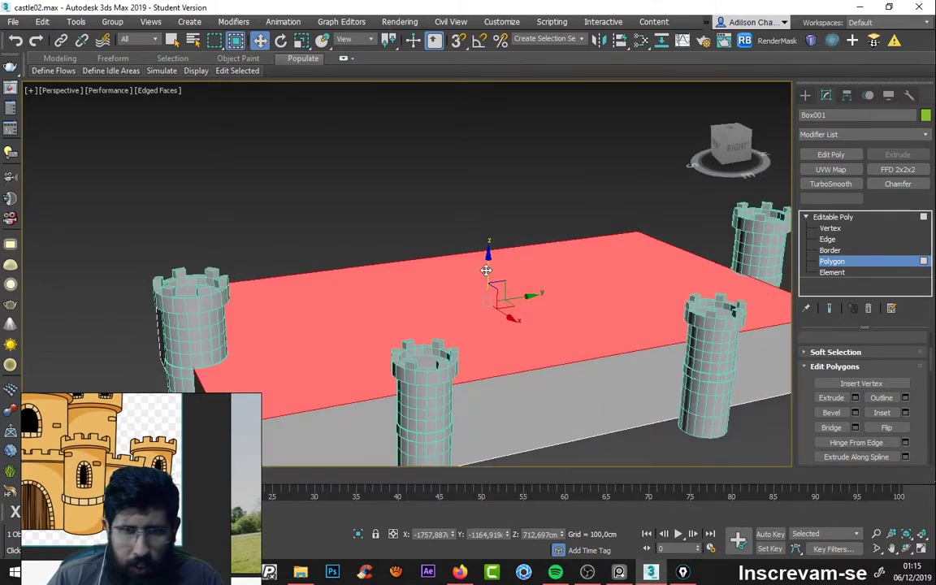
drag(487, 269, 490, 243)
mouse_move(697, 355)
alt+middle_down()
mouse_move(633, 326)
mouse_move(697, 348)
mouse_move(639, 382)
alt+middle_up()
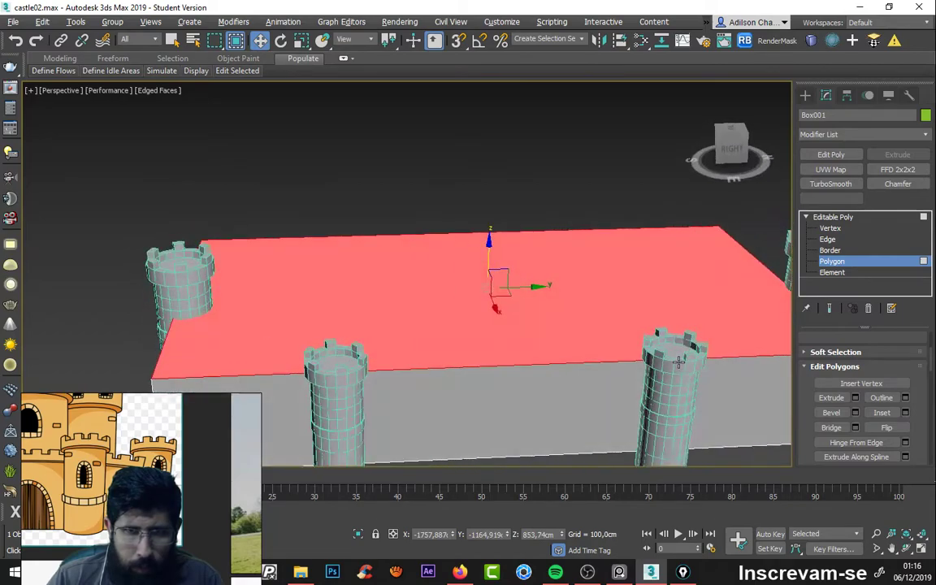
scroll(597, 365, down, 5)
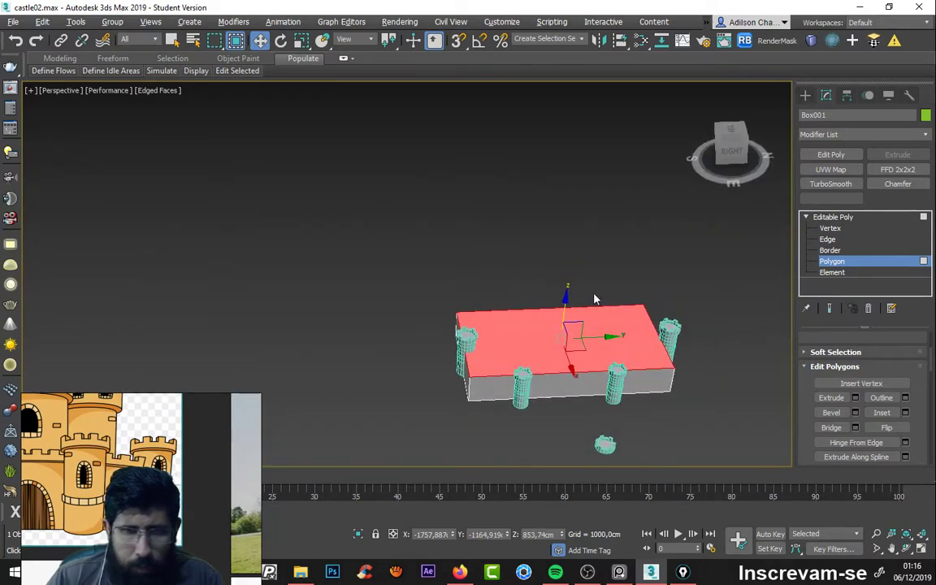
Step: Switch to the Create panel and select the front cylinder tower
click(808, 96)
scroll(593, 373, up, 5)
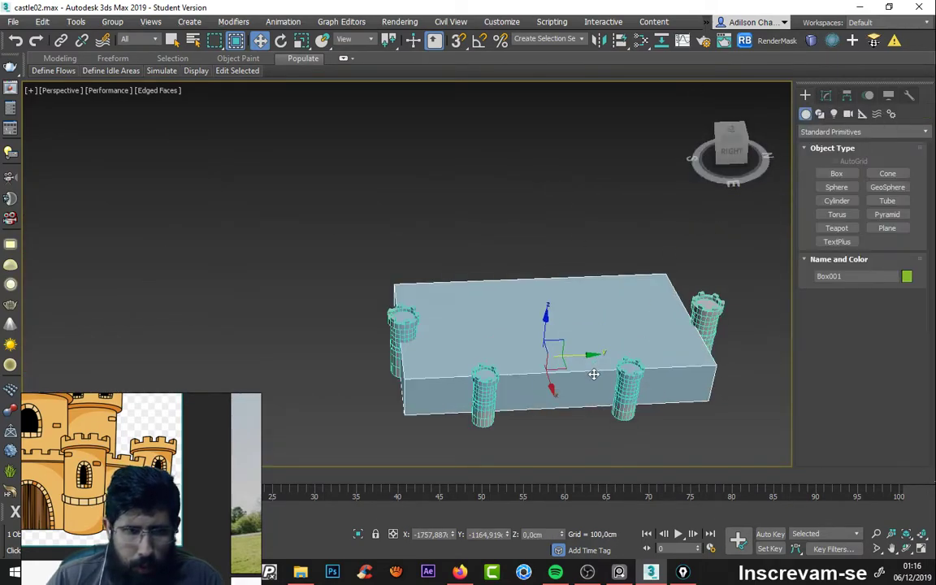
scroll(641, 356, down, 2)
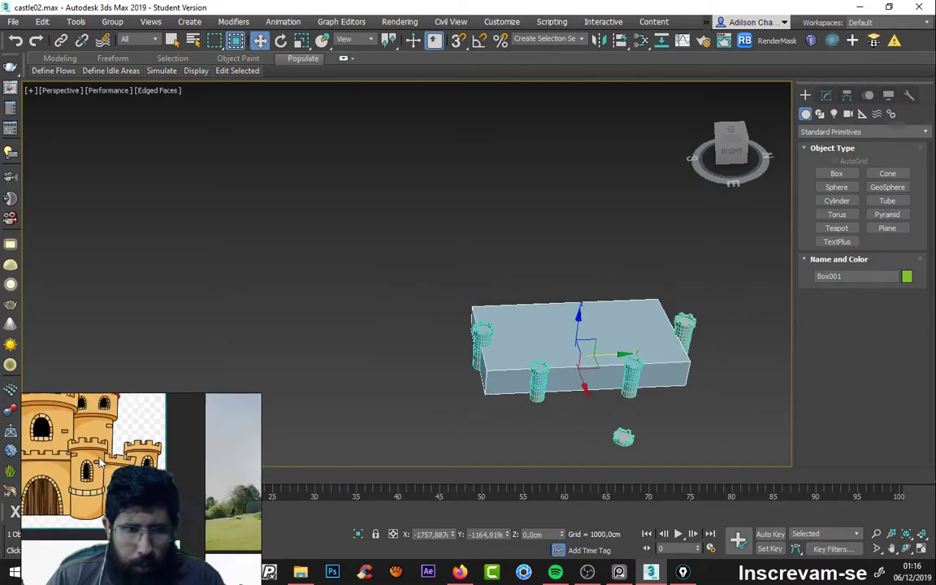
click(542, 382)
scroll(545, 392, up, 2)
scroll(547, 407, up, 1)
Step: Try sliding the front tower left and right along the base's front edge
scroll(550, 408, down, 1)
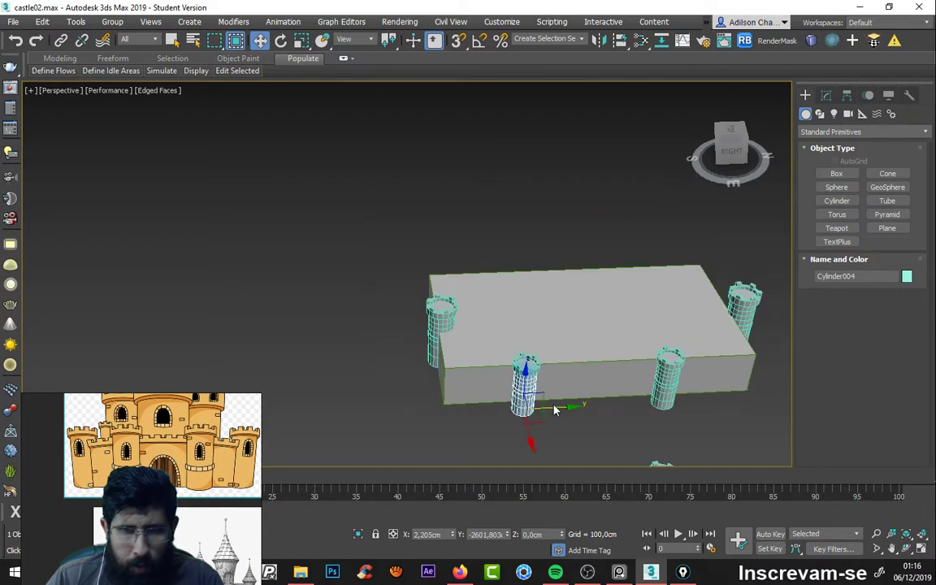
drag(549, 405, 610, 397)
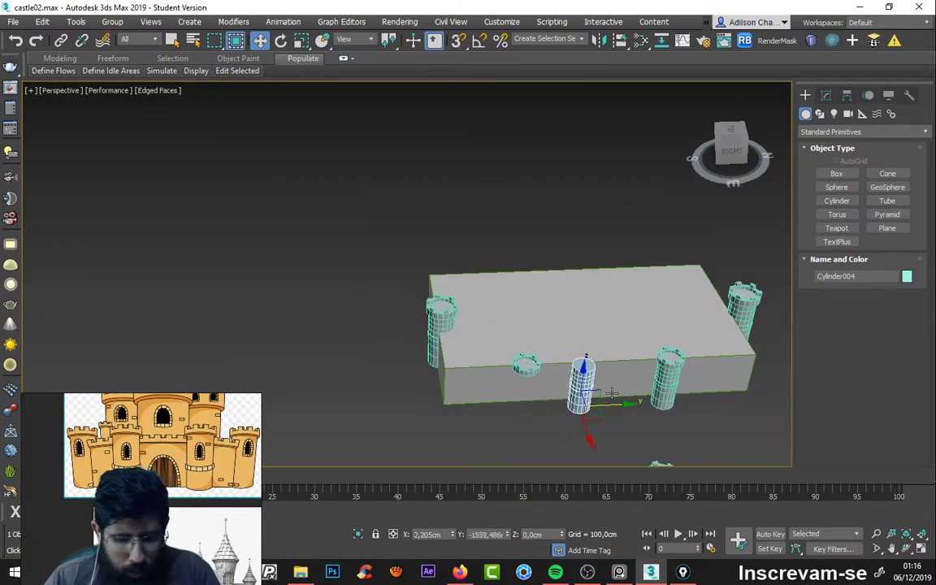
key(ctrl+z)
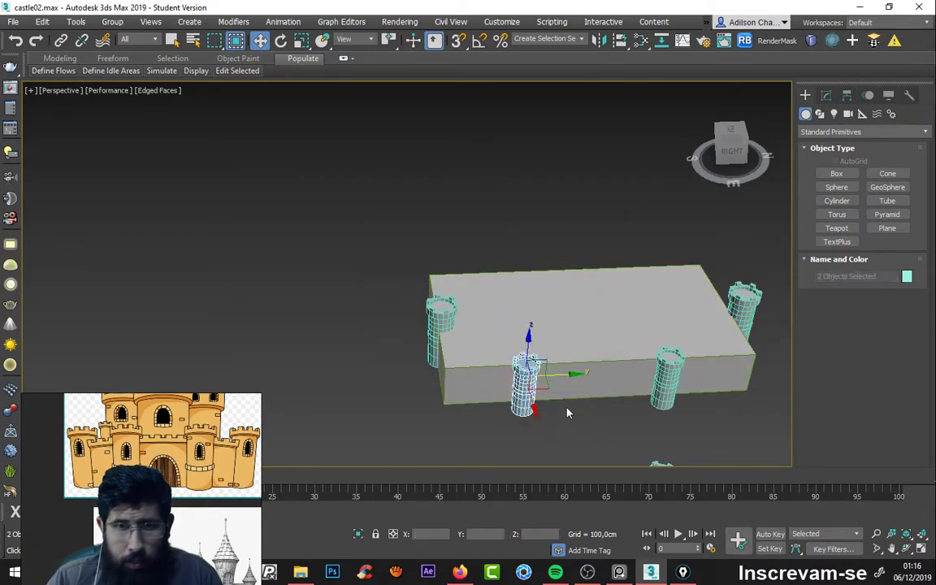
mouse_move(559, 407)
mouse_down()
mouse_move(630, 370)
mouse_move(612, 369)
mouse_up()
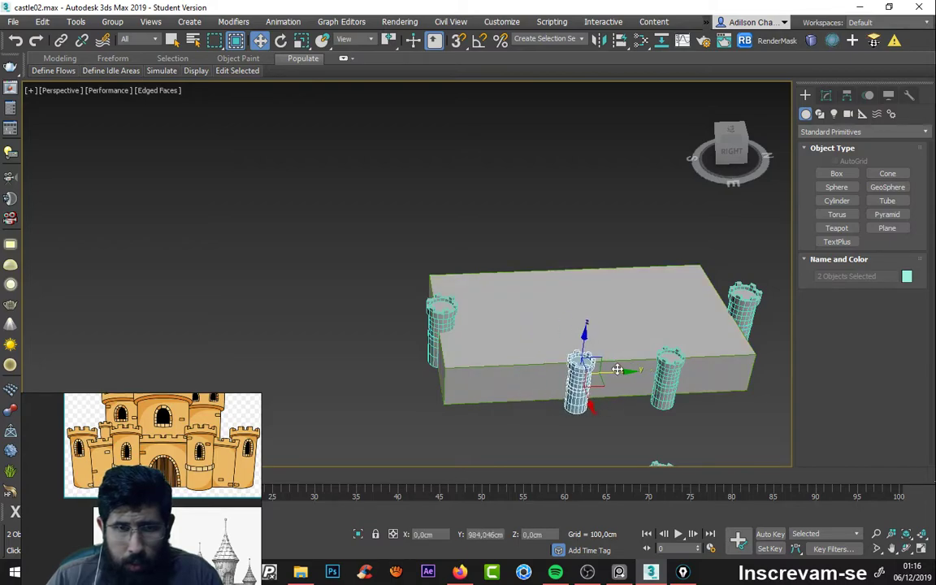
mouse_move(667, 382)
middle_down()
mouse_move(626, 384)
mouse_move(586, 365)
mouse_move(602, 393)
mouse_move(592, 373)
mouse_move(622, 376)
mouse_move(608, 393)
mouse_move(578, 382)
mouse_move(592, 385)
middle_up()
Step: Select the box and front tower, then move the tower along Y with snapping on from a top view
click(587, 365)
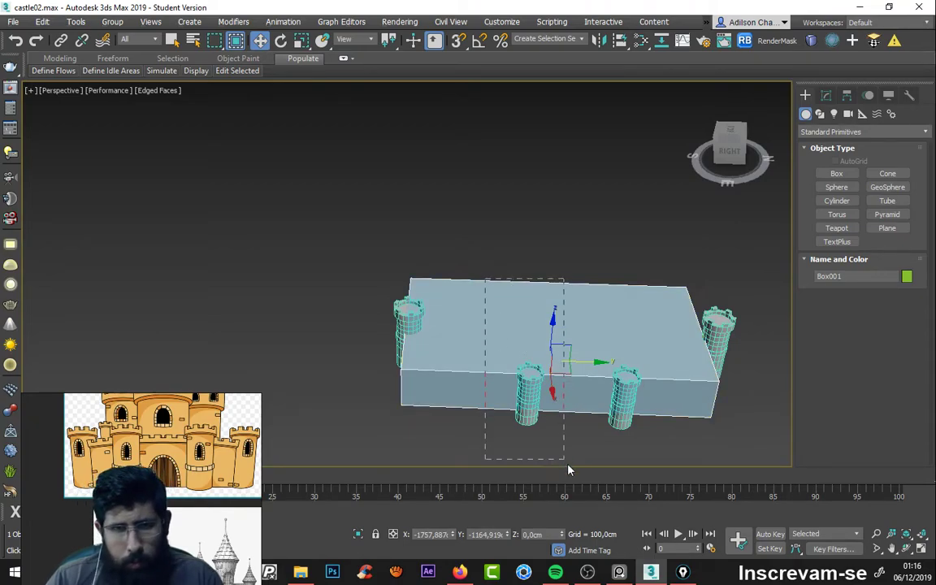
drag(569, 470, 568, 468)
scroll(561, 394, up, 2)
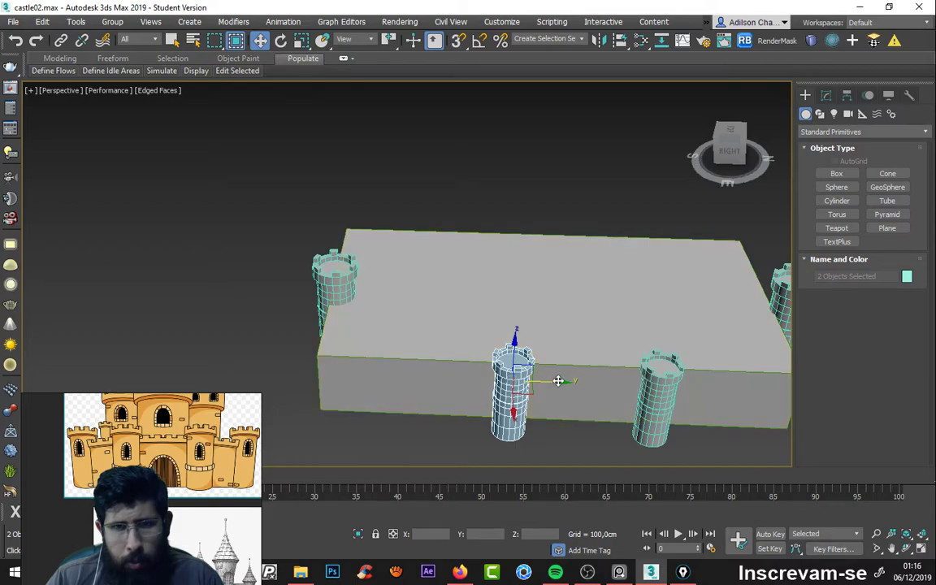
alt+middle_drag(548, 429, 539, 382)
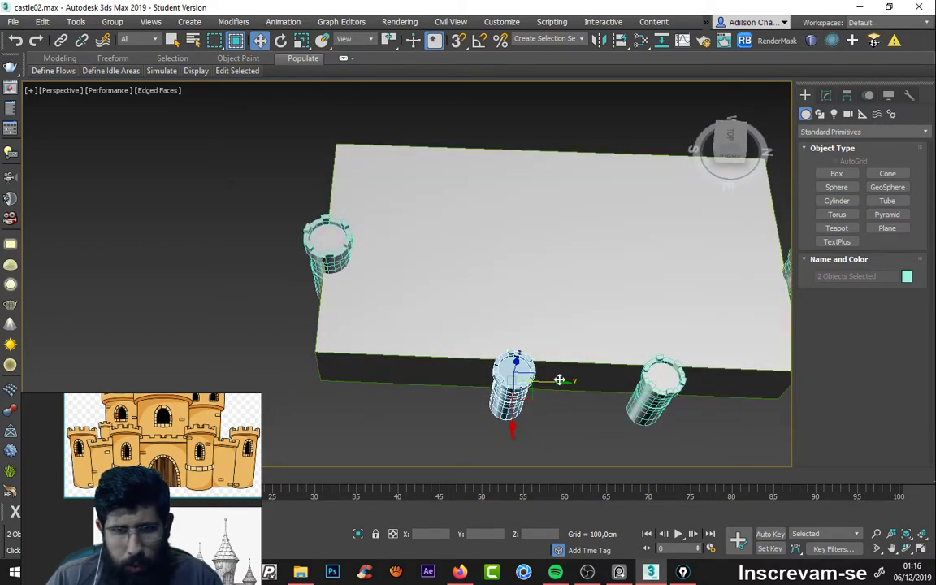
key(s)
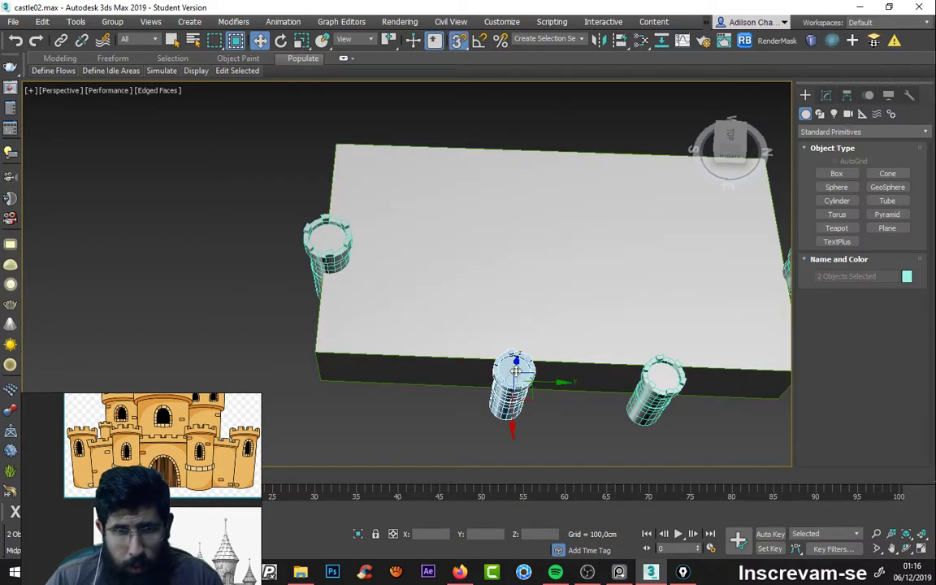
drag(539, 382, 555, 352)
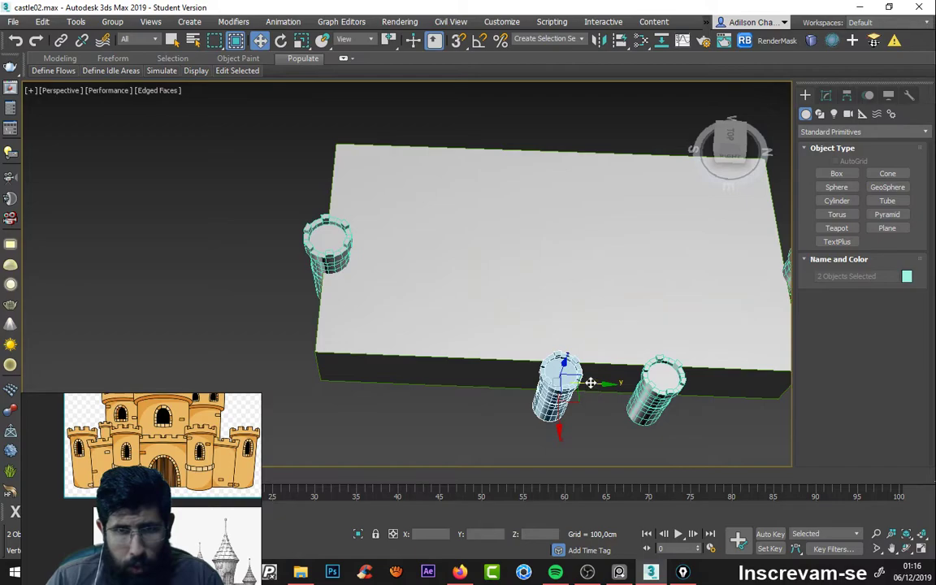
drag(591, 382, 527, 383)
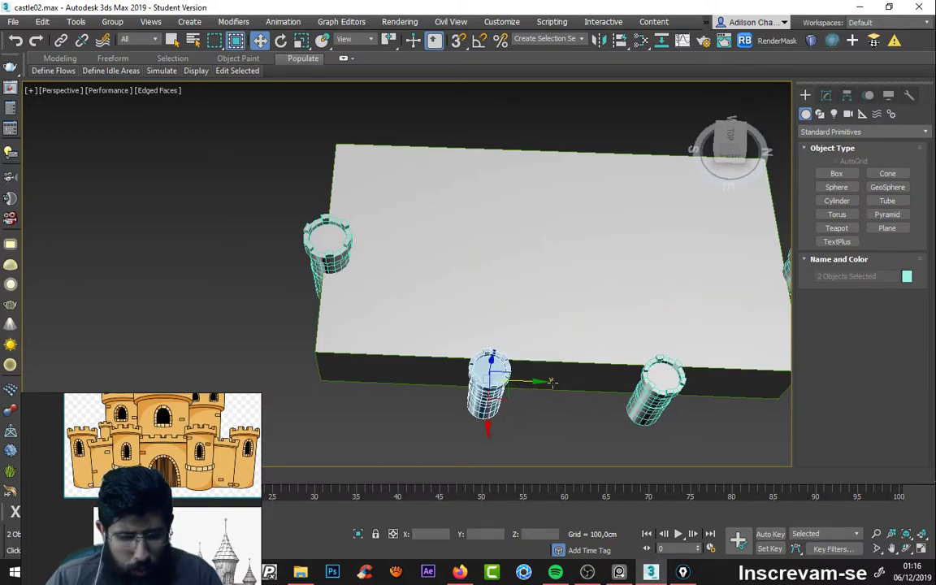
drag(528, 383, 591, 384)
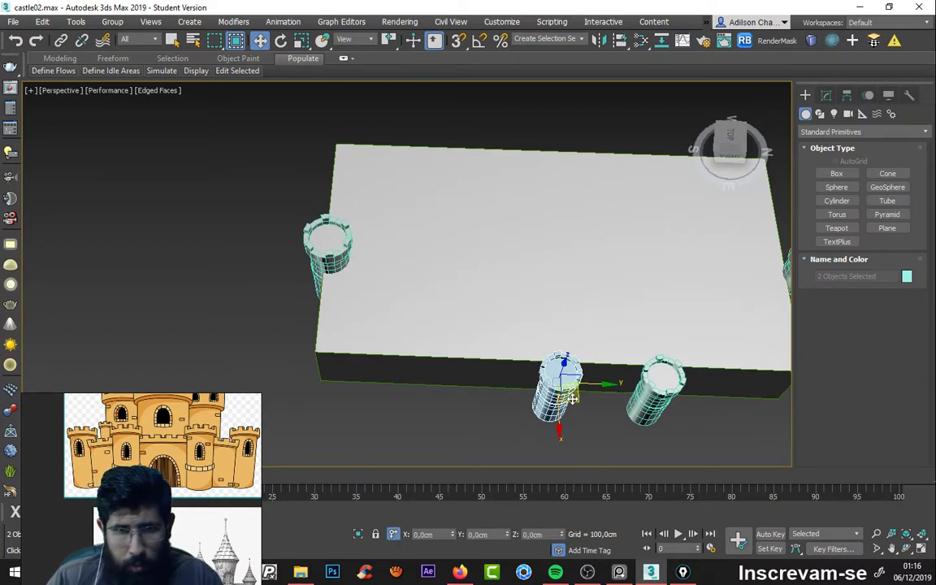
drag(593, 387, 507, 392)
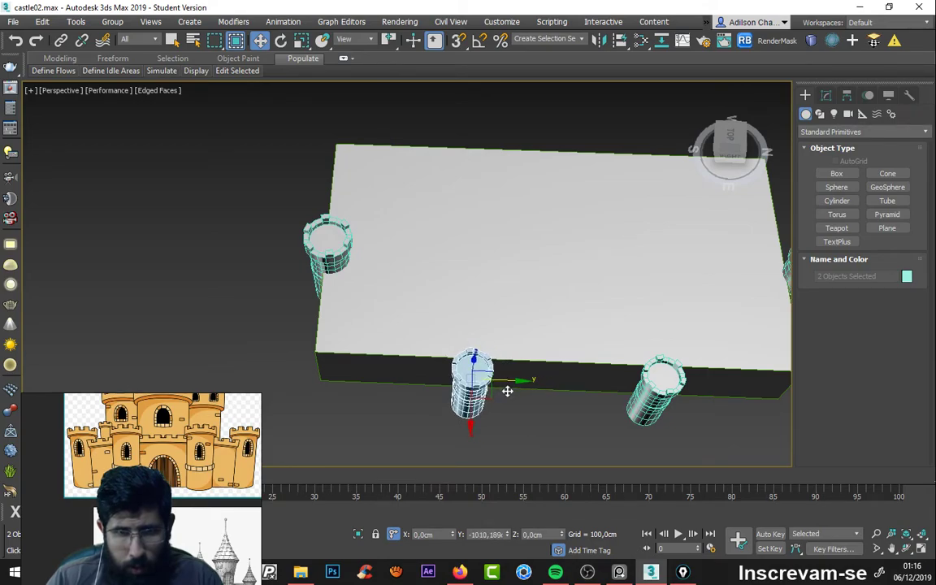
Step: Undo the move, enter a -1 Y offset, and delete the right-hand tower
key(ctrl+z)
double_click(479, 535)
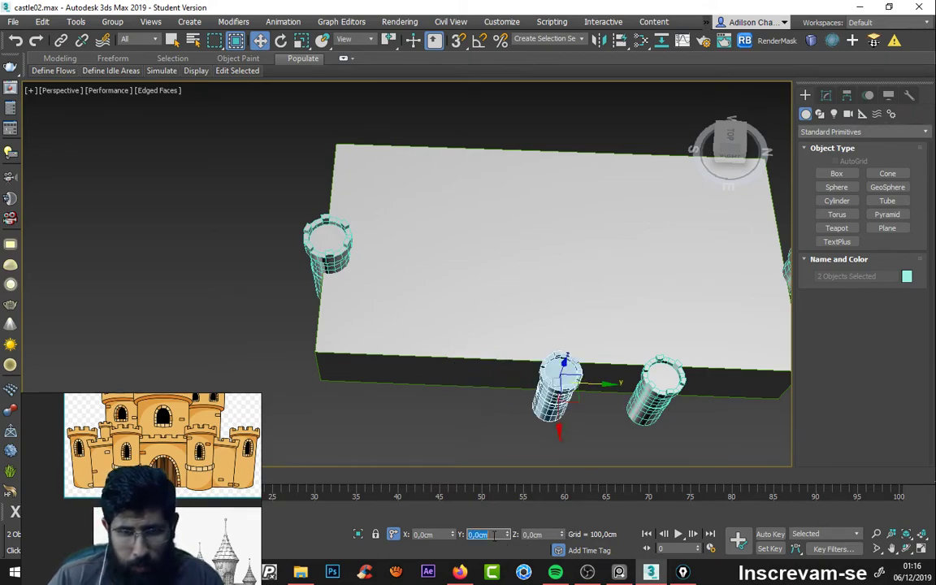
text(-1000)
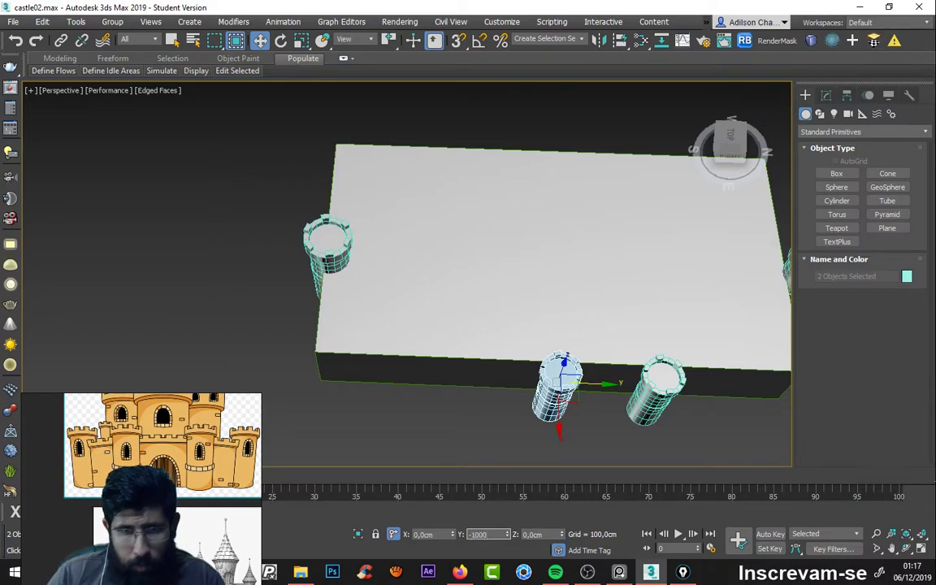
key(Return)
click(650, 395)
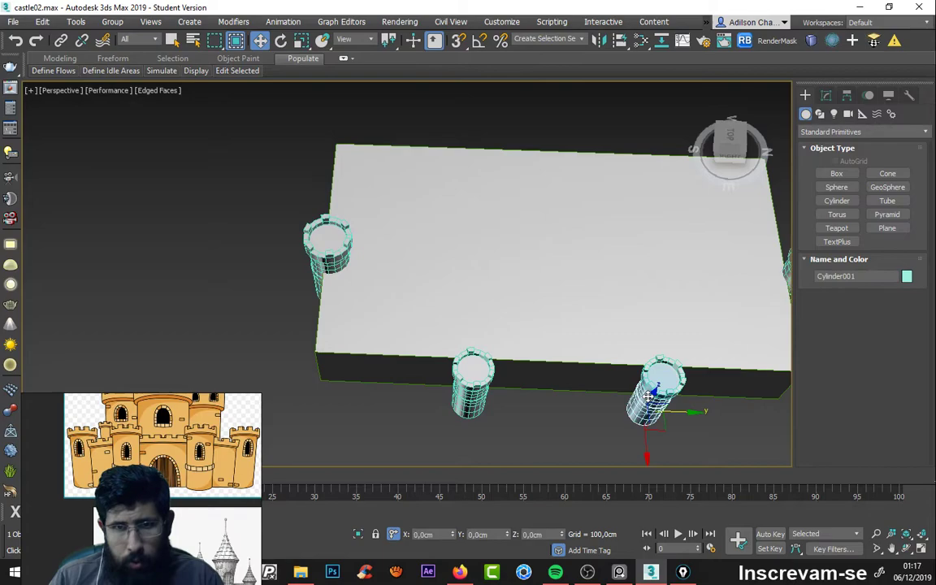
key(Delete)
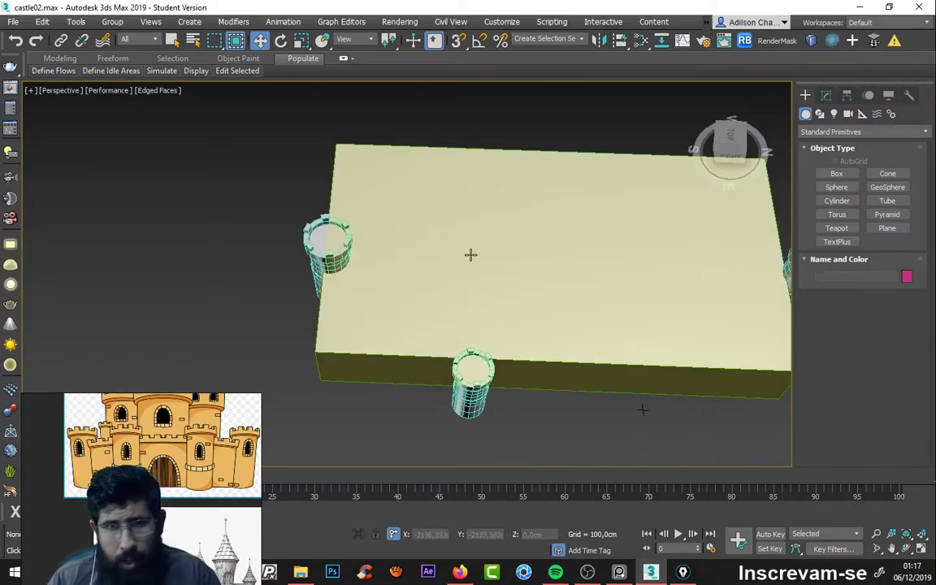
Step: Clone the front tower as an instance and shift it along Y
drag(545, 443, 536, 416)
right_click(482, 350)
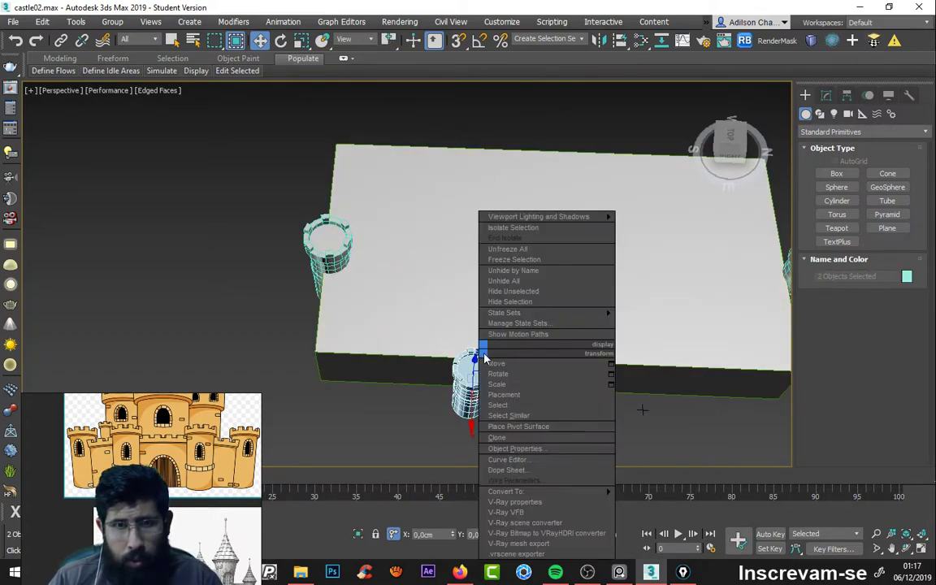
click(517, 439)
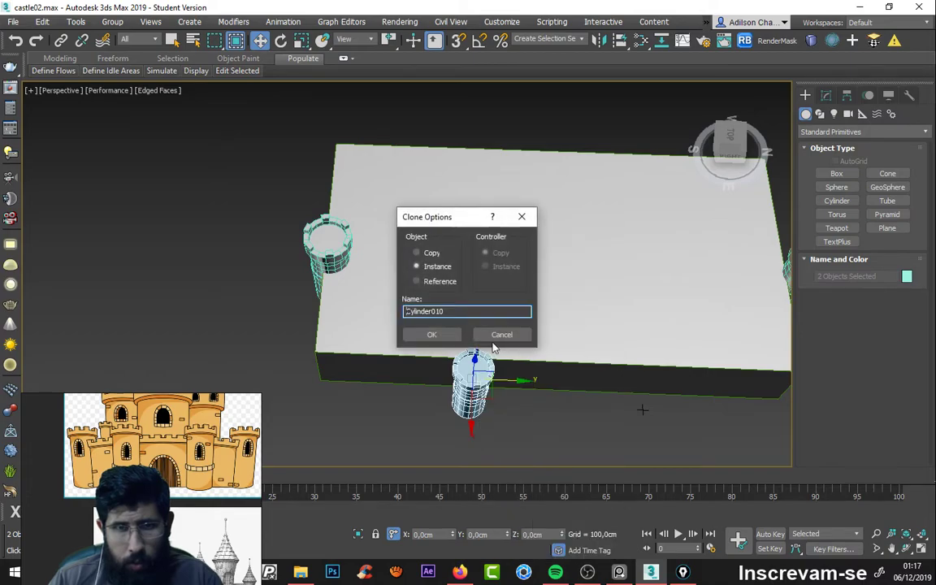
click(446, 336)
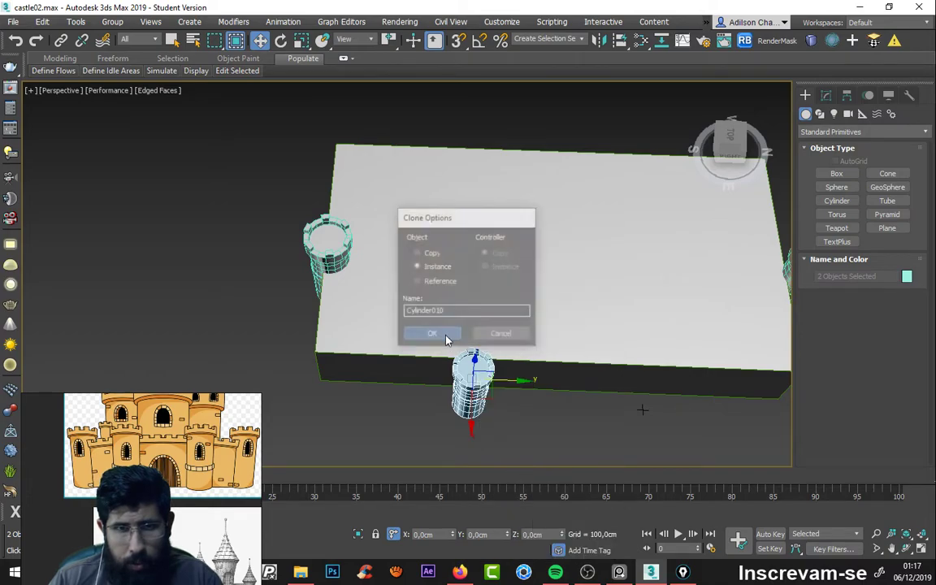
click(482, 535)
text(1000)
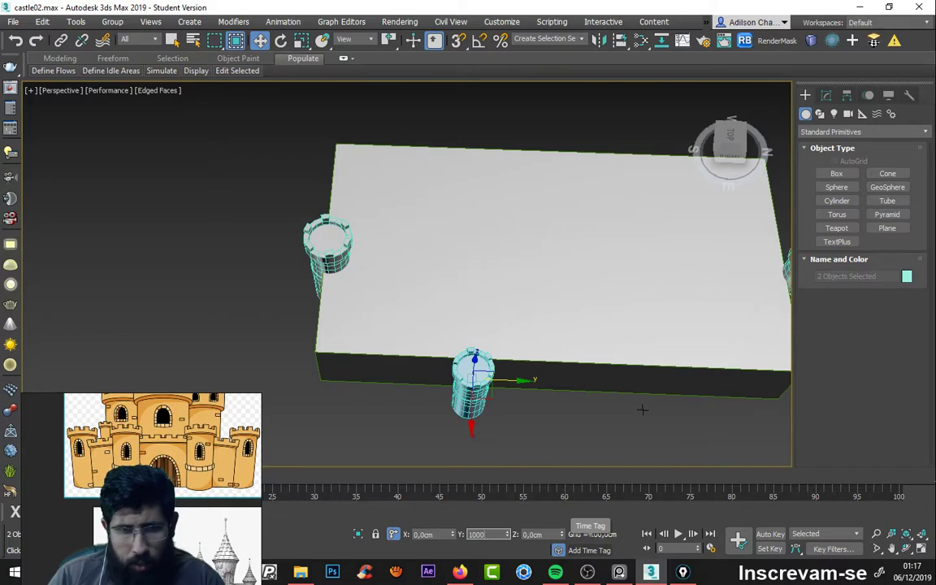
key(Return)
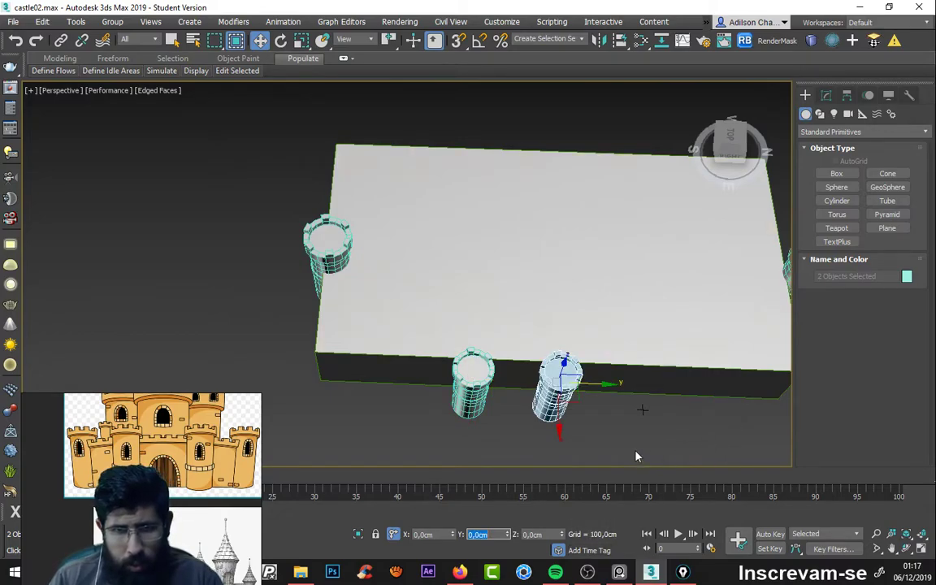
Step: Set the tower's Y offset to 1000 so it stands farther along the front edge
click(640, 438)
key(ctrl+z)
key(ctrl+z)
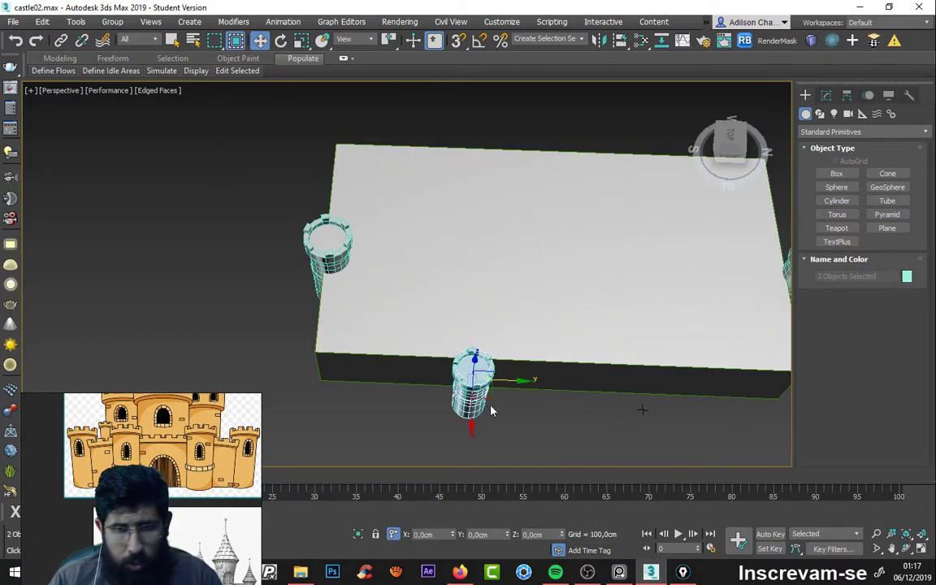
ctrl+click(547, 381)
text(200)
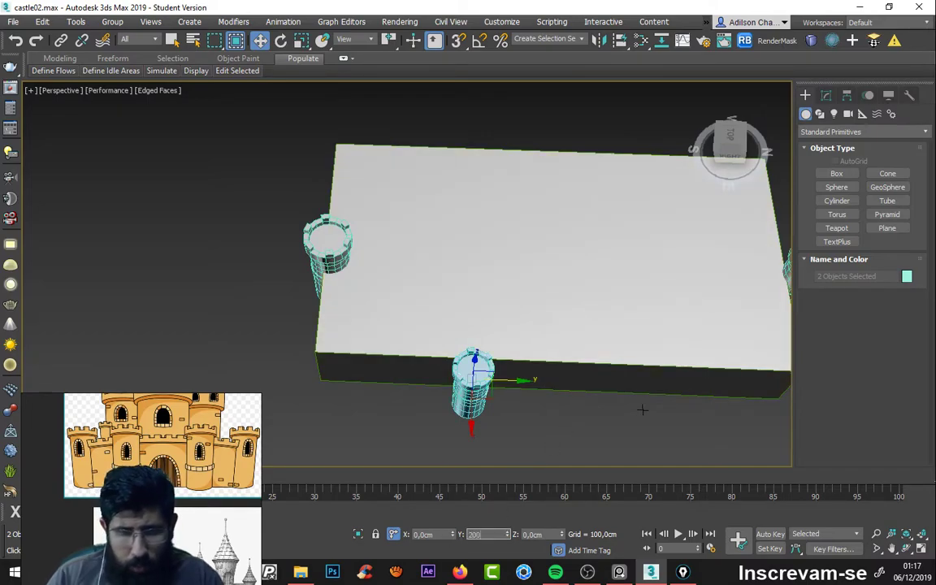
text(1000)
key(Return)
alt+middle_drag(554, 481, 553, 358)
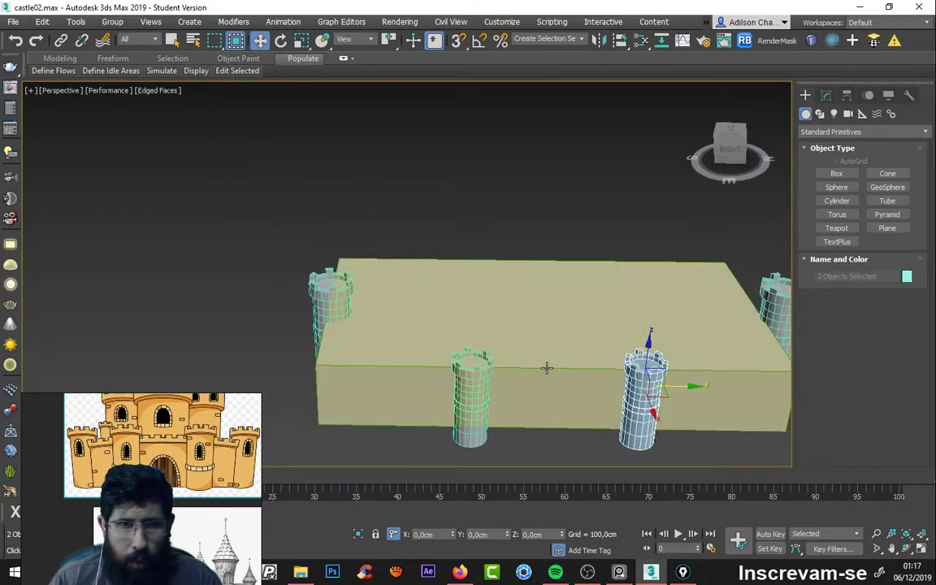
Step: Scale Box001 to about 76% along Y, then return to Select and Move
mouse_move(554, 358)
alt+middle_down()
mouse_move(495, 414)
mouse_move(512, 365)
alt+middle_up()
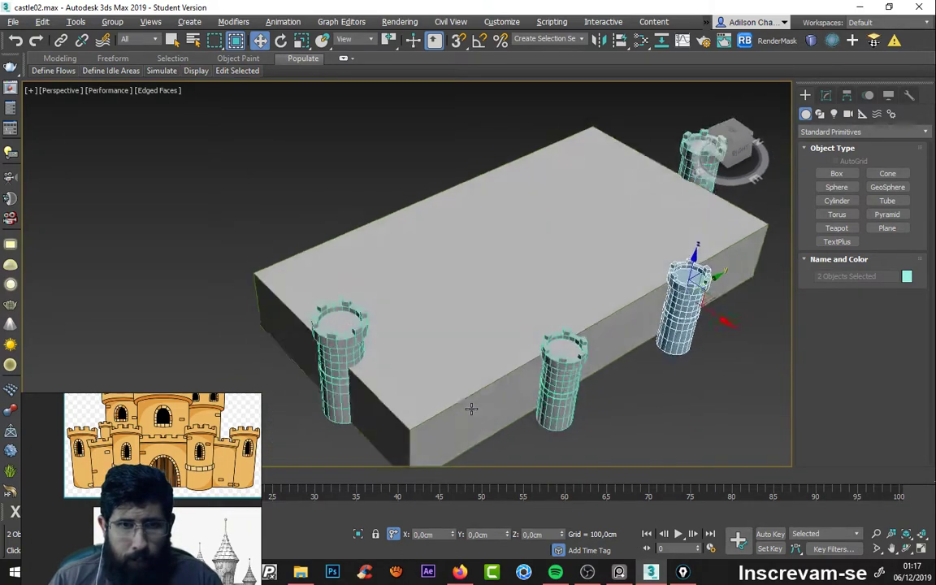
mouse_move(472, 408)
alt+middle_down()
mouse_move(488, 401)
mouse_move(464, 398)
alt+middle_up()
click(431, 333)
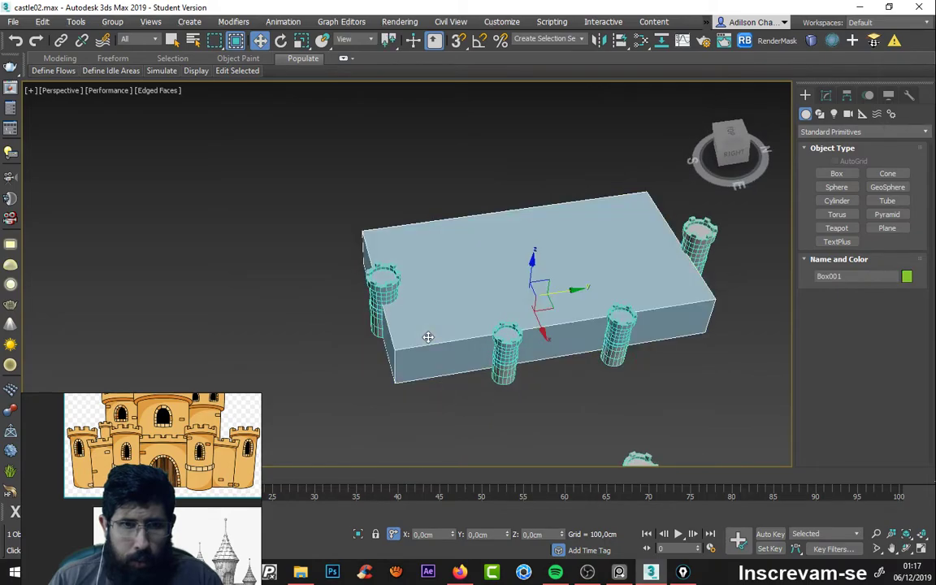
alt+middle_drag(431, 334, 462, 336)
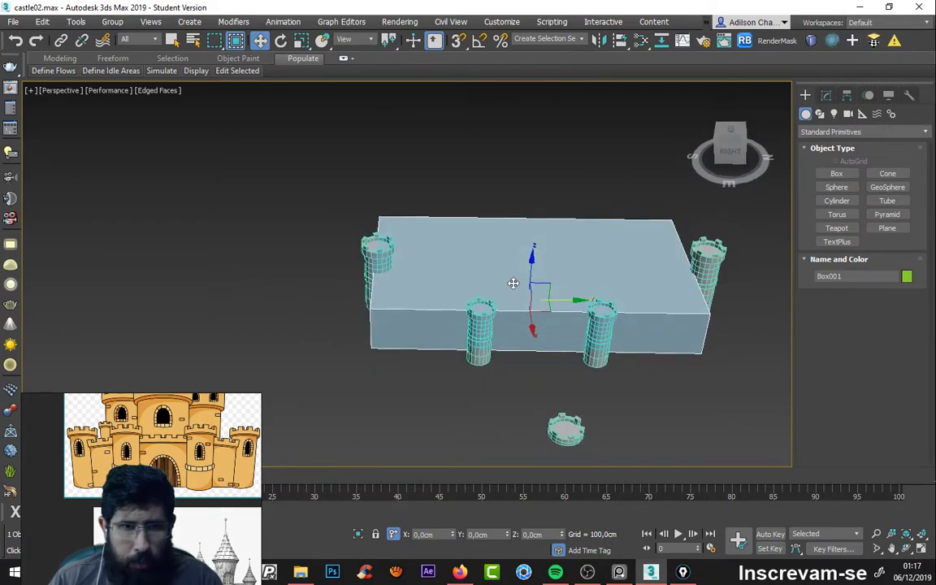
click(302, 40)
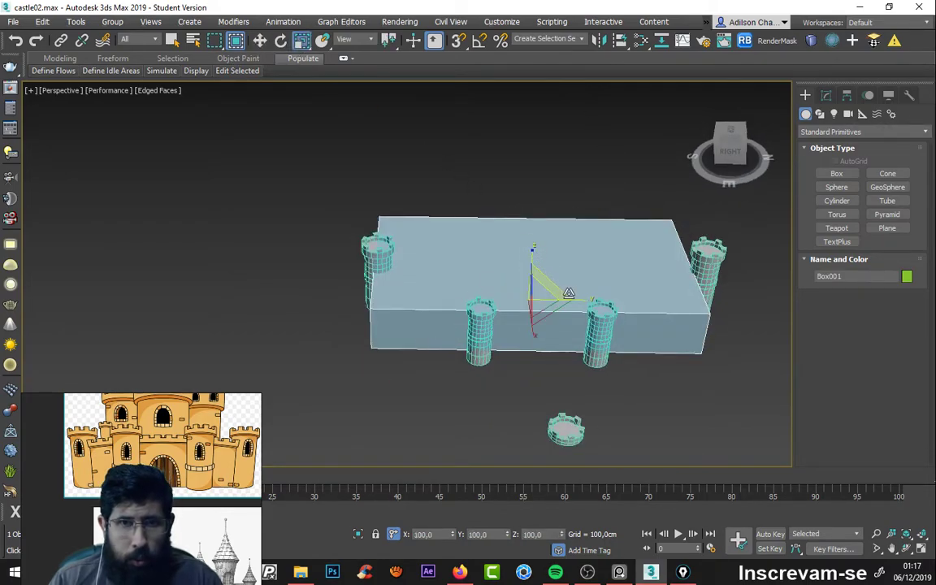
drag(569, 293, 559, 292)
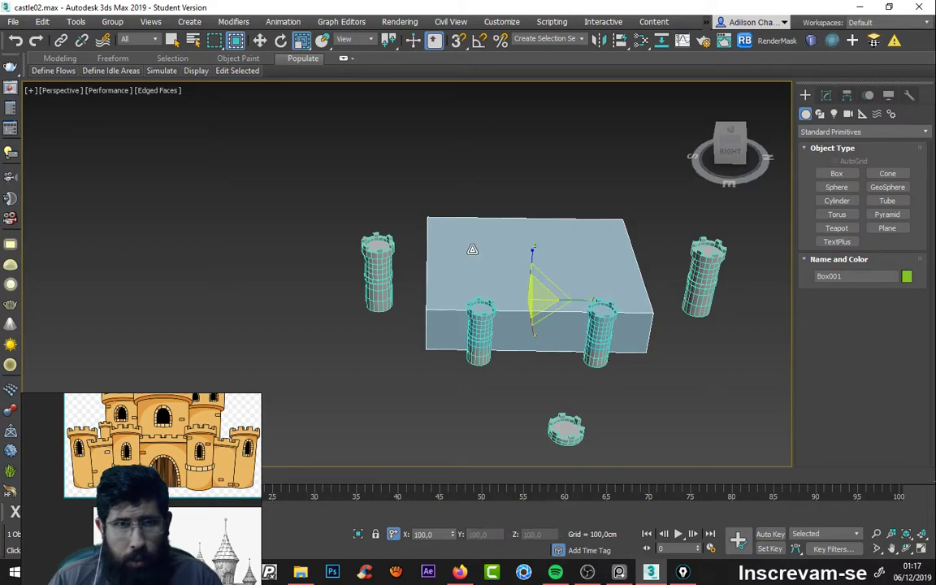
click(259, 40)
drag(296, 151, 423, 386)
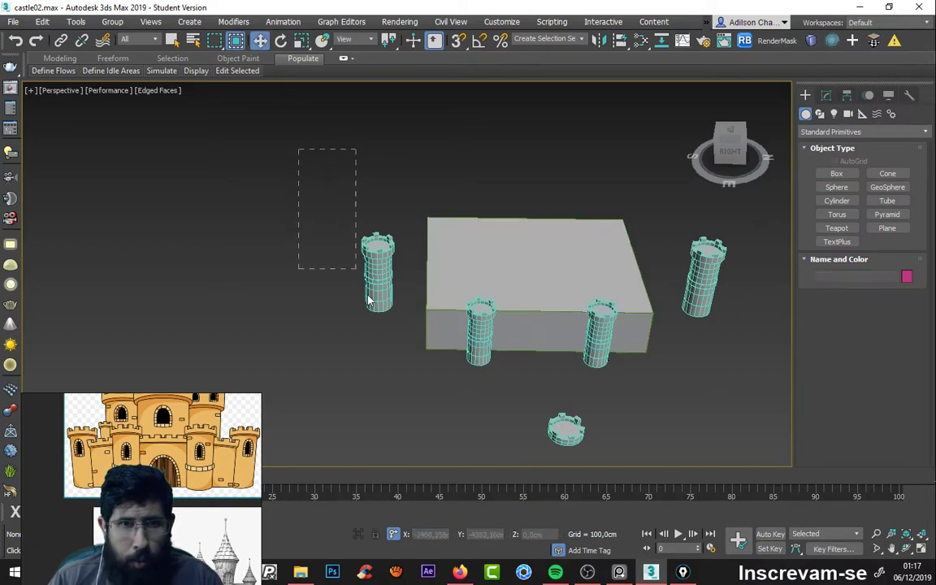
Step: In a maximized Top view with 2.5D snapping, snap a tower onto the base box's corner
key(alt+w)
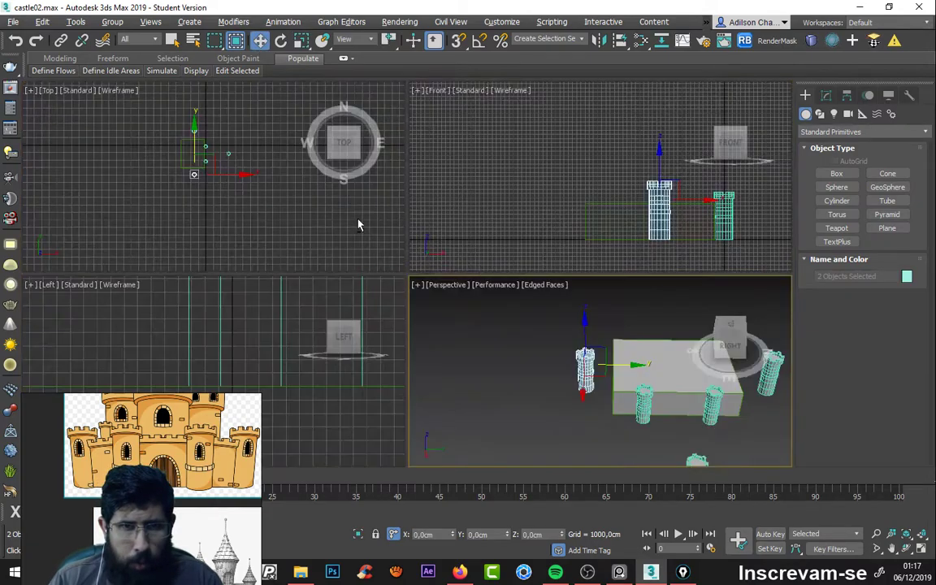
middle_click(235, 198)
key(alt+w)
scroll(489, 275, up, 2)
scroll(387, 282, up, 1)
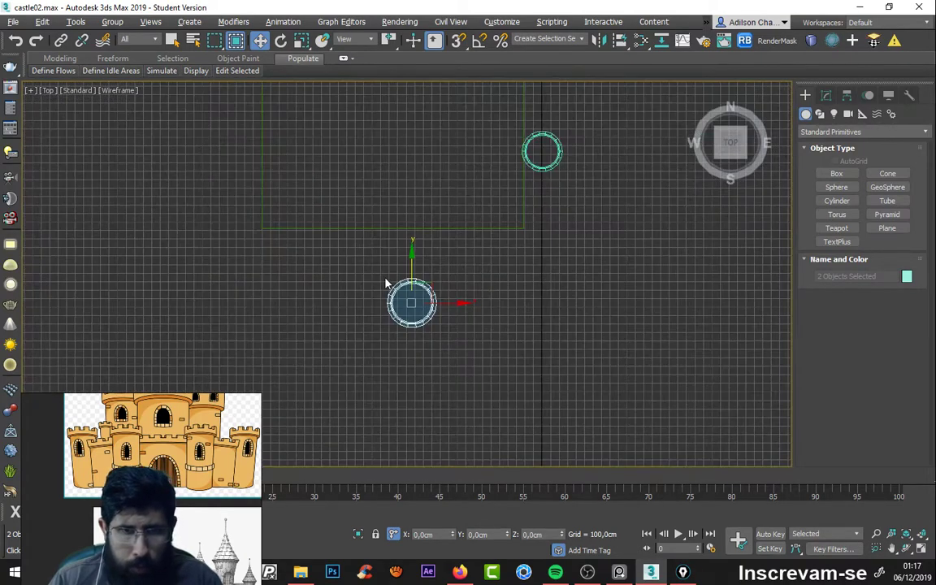
scroll(439, 293, up, 1)
scroll(445, 288, up, 1)
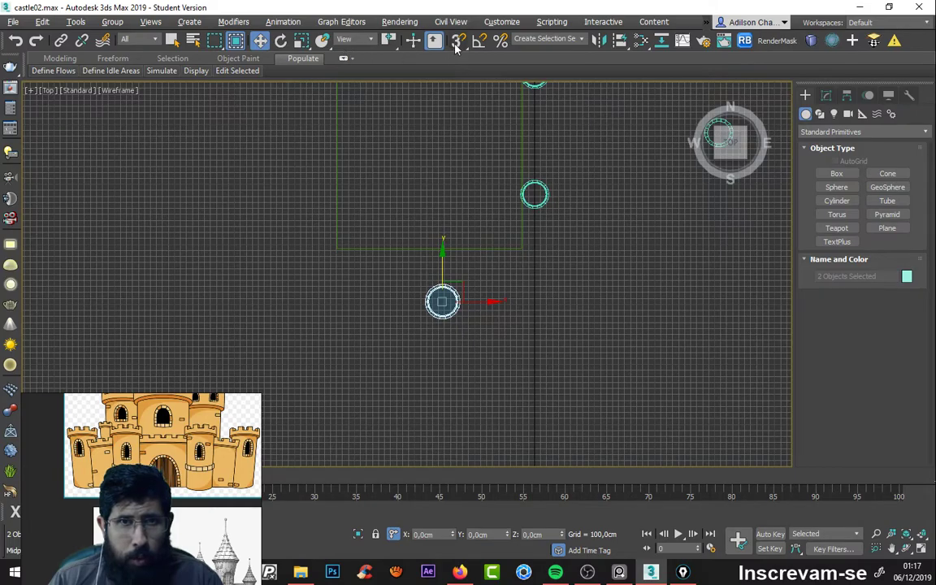
drag(457, 45, 455, 80)
scroll(451, 293, up, 2)
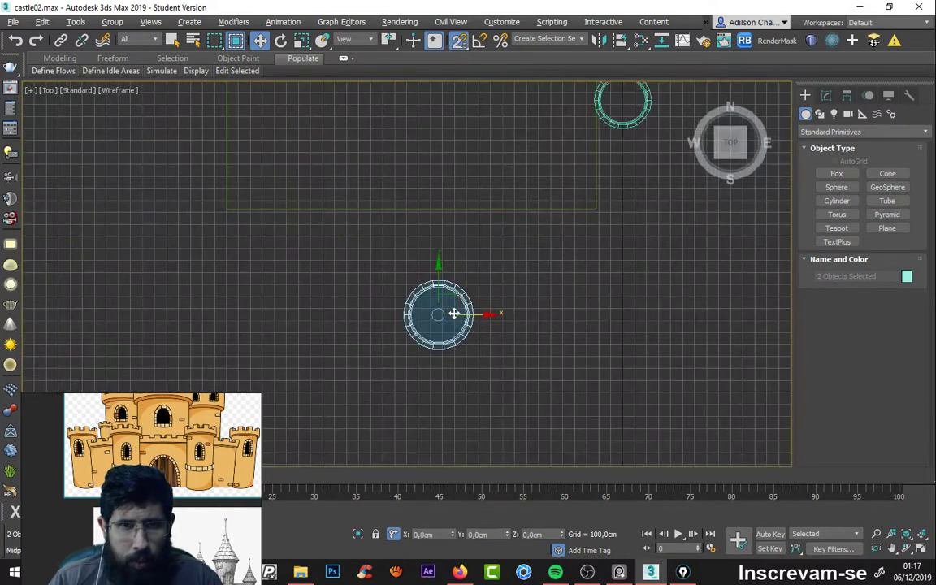
scroll(438, 314, up, 1)
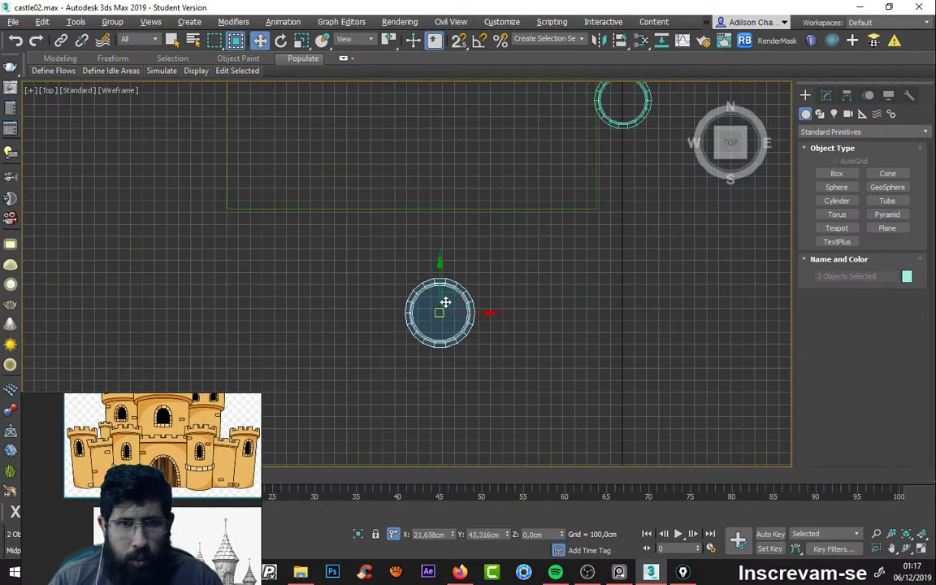
drag(440, 315, 601, 207)
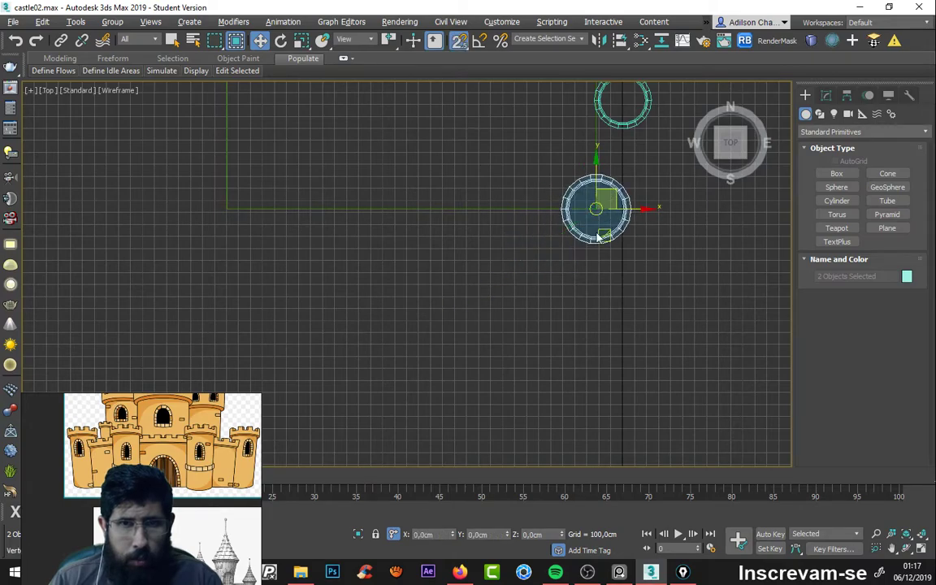
scroll(597, 261, down, 3)
Step: Make a copy of the tower further along the box's side
key(alt+w)
key(alt+w)
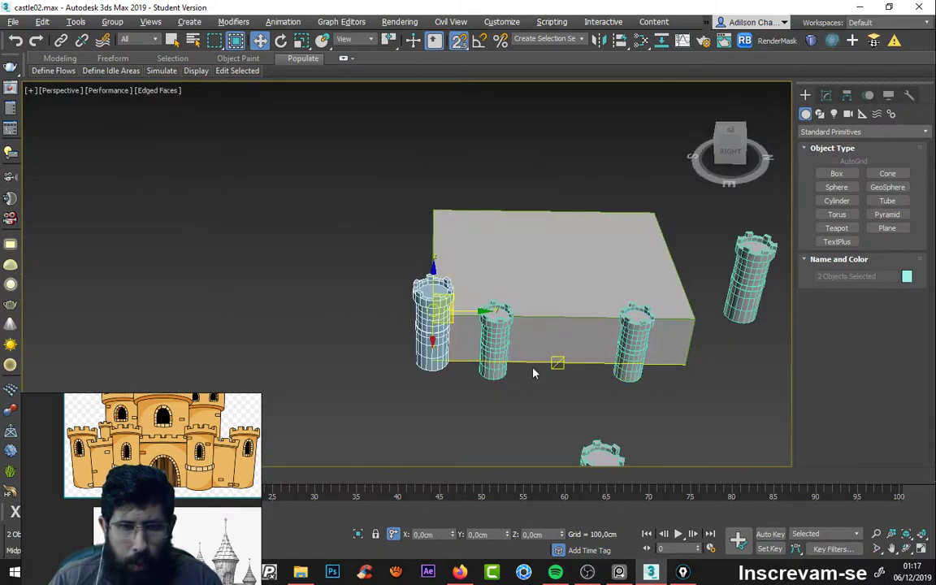
key(alt+w)
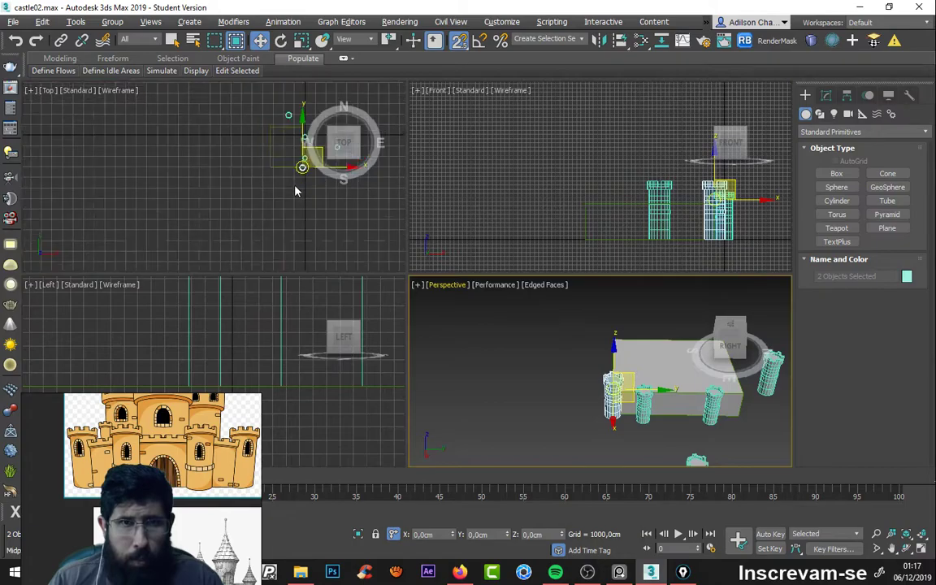
key(alt+w)
scroll(492, 231, up, 5)
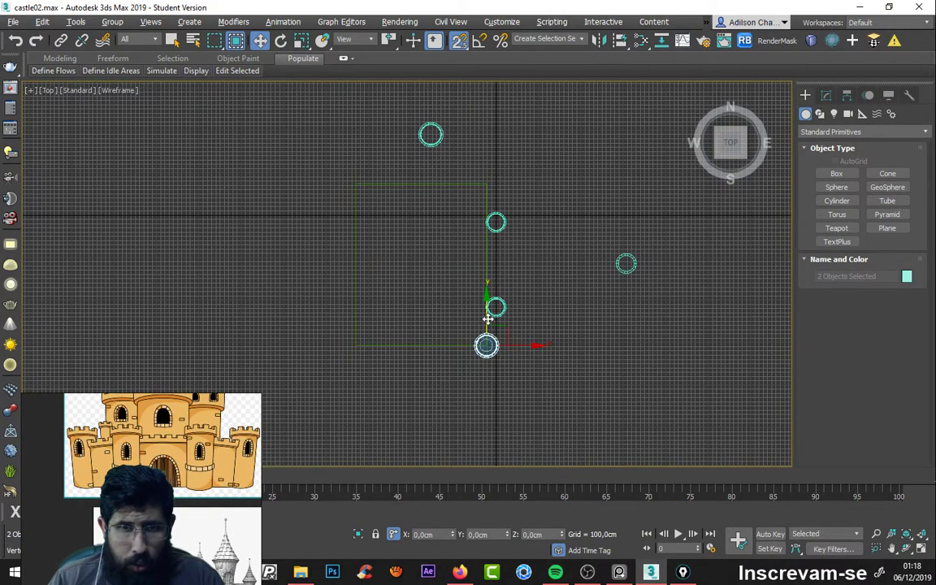
shift+drag(488, 318, 490, 184)
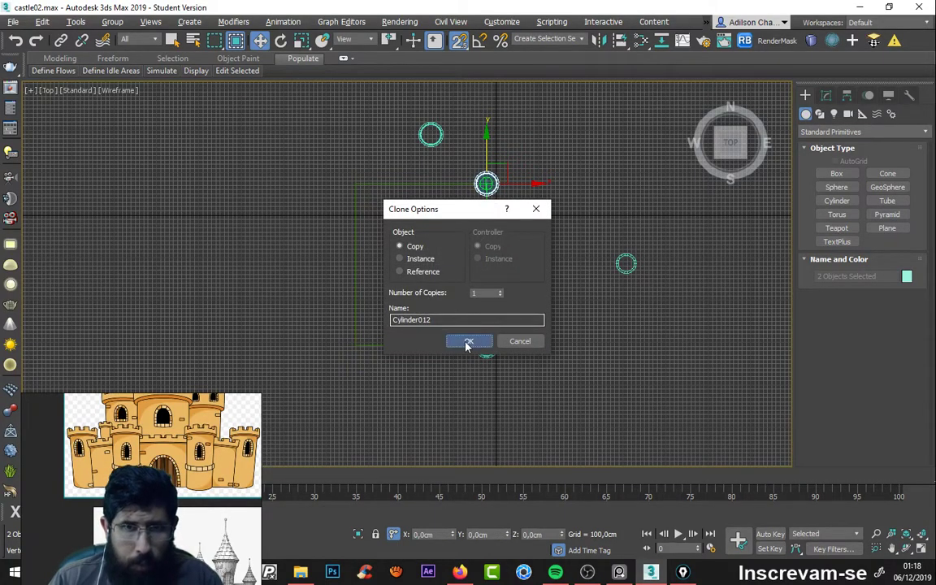
click(469, 341)
Step: Delete the right-hand tower
key(alt+w)
key(alt+w)
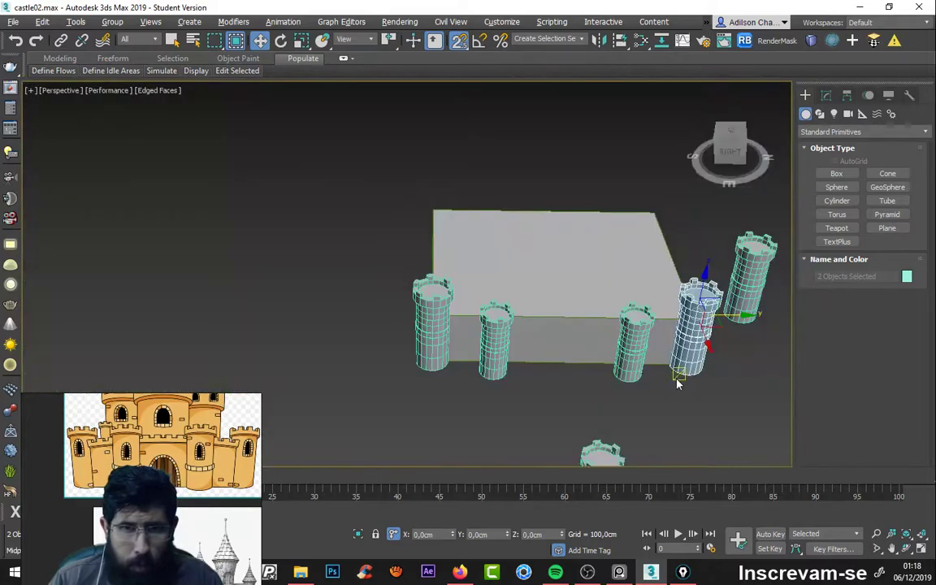
mouse_move(675, 383)
alt+middle_down()
mouse_move(596, 329)
mouse_move(565, 326)
mouse_move(701, 302)
mouse_move(551, 293)
mouse_move(582, 333)
mouse_move(535, 188)
alt+middle_up()
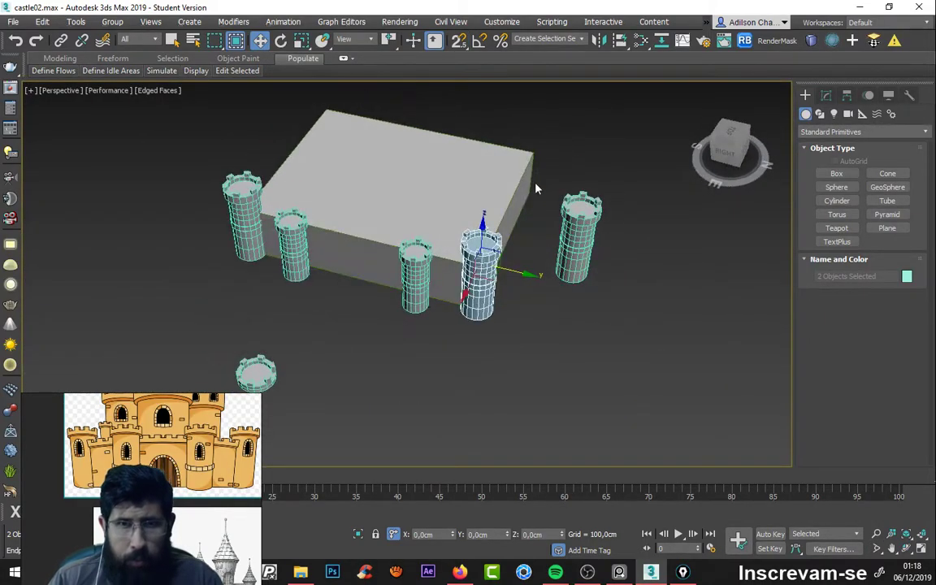
click(537, 188)
click(548, 171)
drag(550, 169, 646, 340)
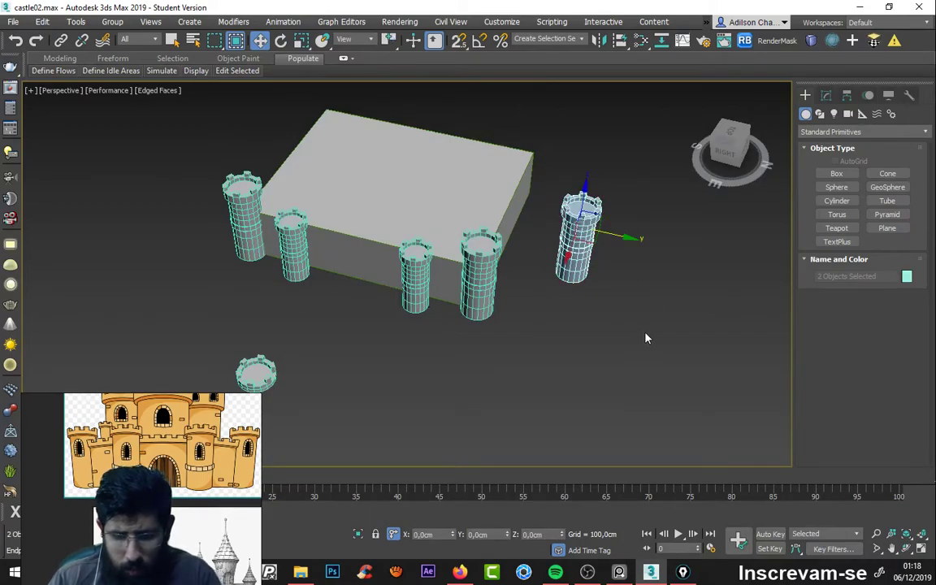
key(Delete)
middle_drag(277, 203, 314, 219)
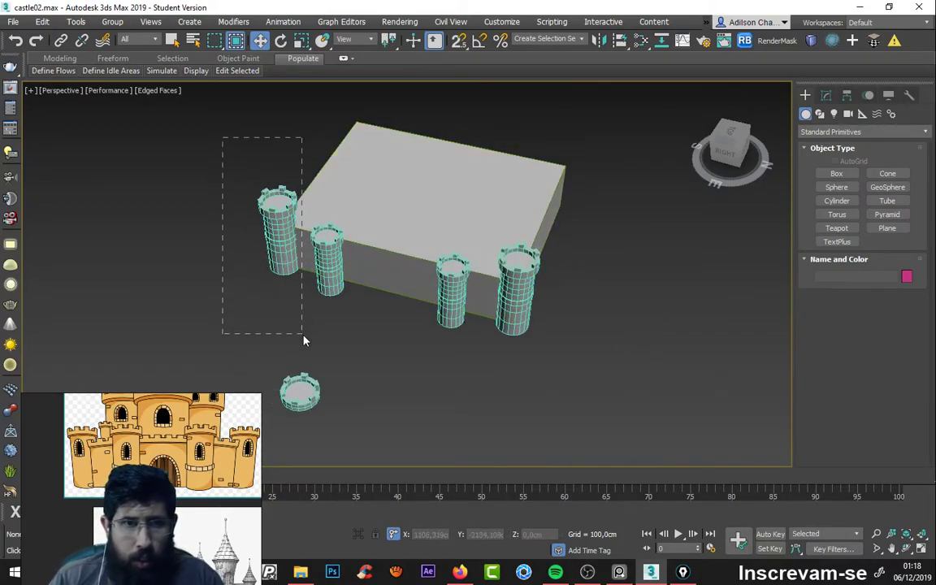
Step: Select the towers and try moving them along X, then undo
drag(303, 339, 303, 340)
alt+middle_drag(303, 339, 521, 303)
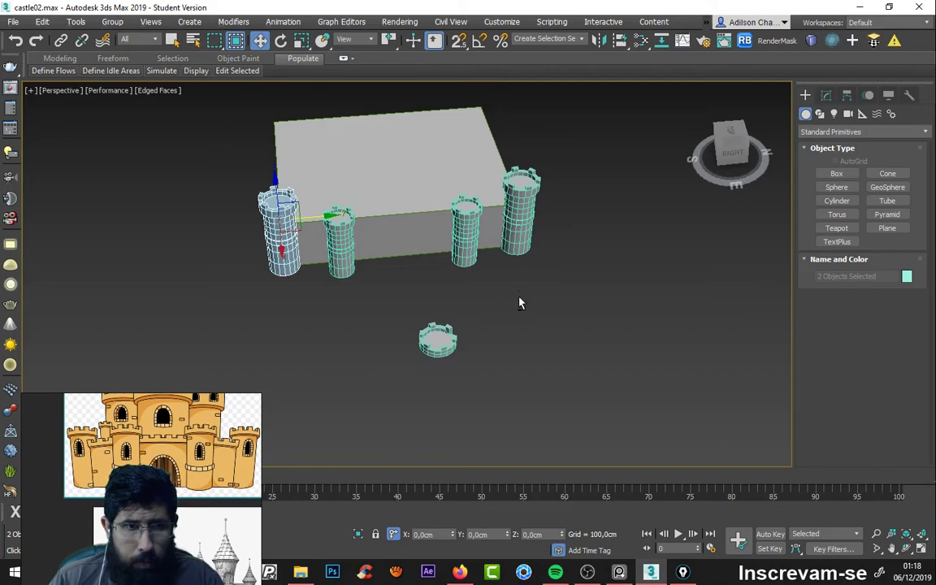
ctrl+drag(491, 100, 579, 324)
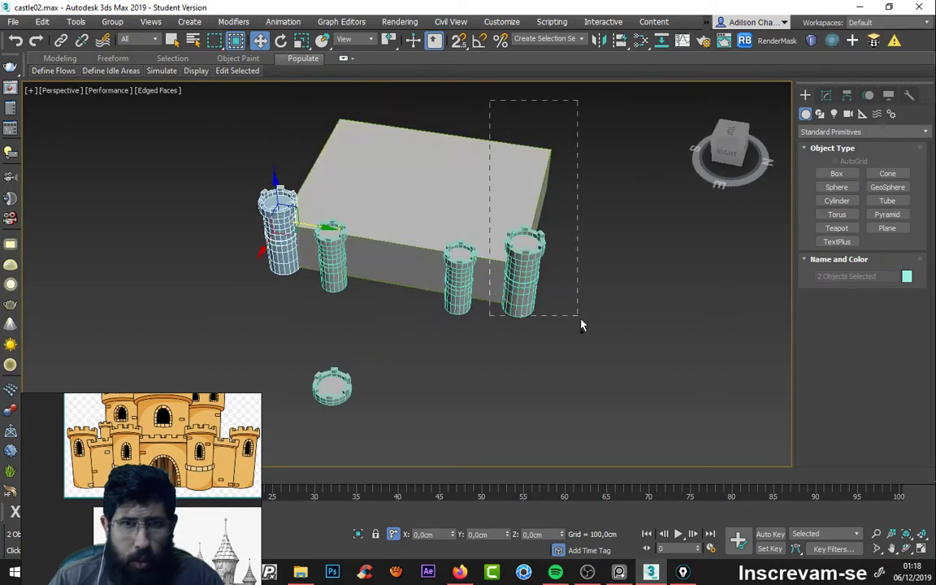
mouse_move(612, 381)
alt+middle_down()
mouse_move(539, 313)
mouse_move(399, 290)
alt+middle_up()
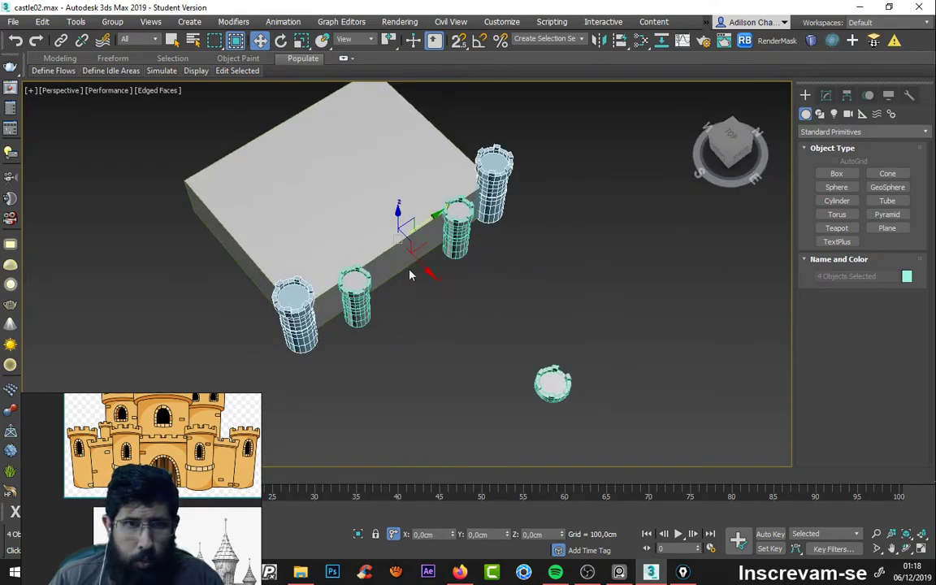
drag(423, 266, 387, 249)
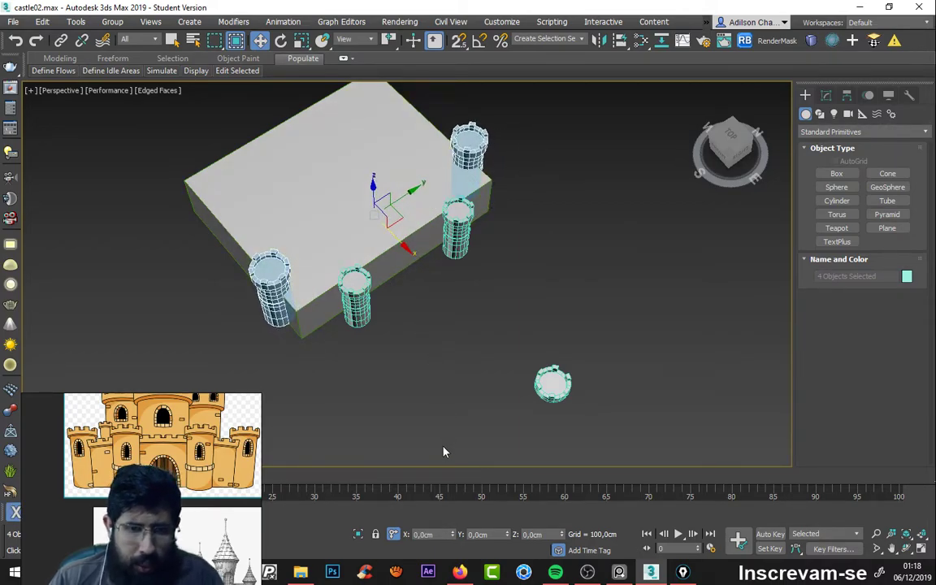
key(ctrl+z)
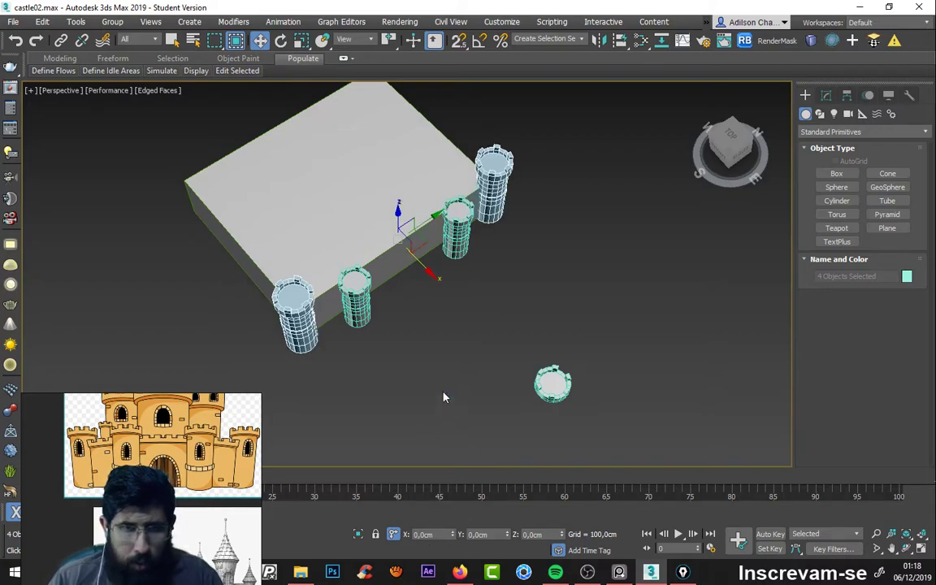
Step: Enter -1000 in the X offset field to shift the four towers around the base
click(443, 536)
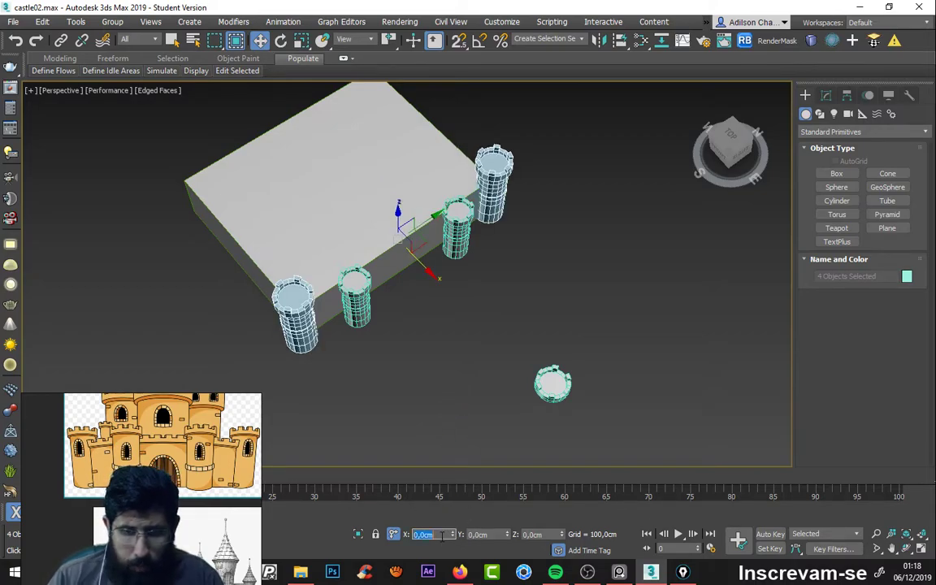
text(5400)
key(Return)
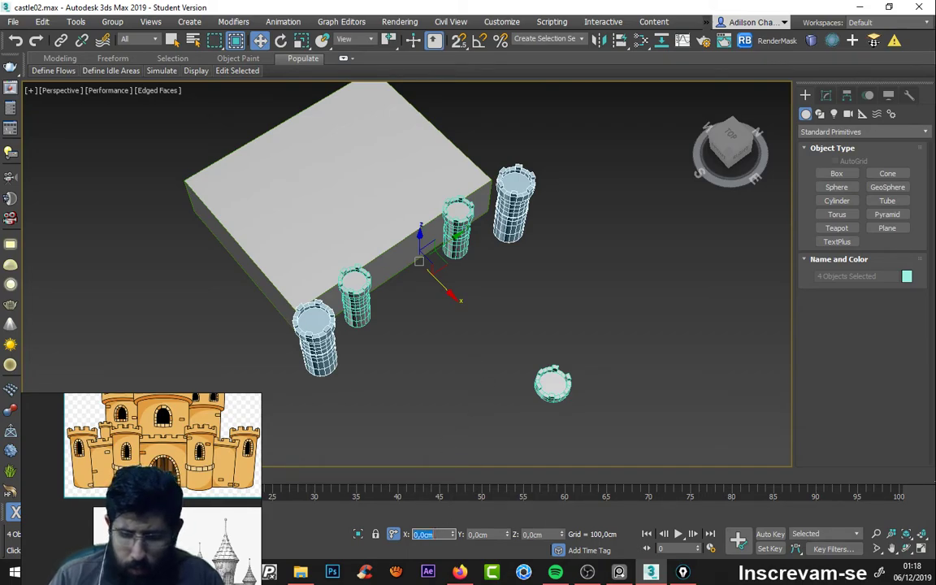
text(000)
key(Return)
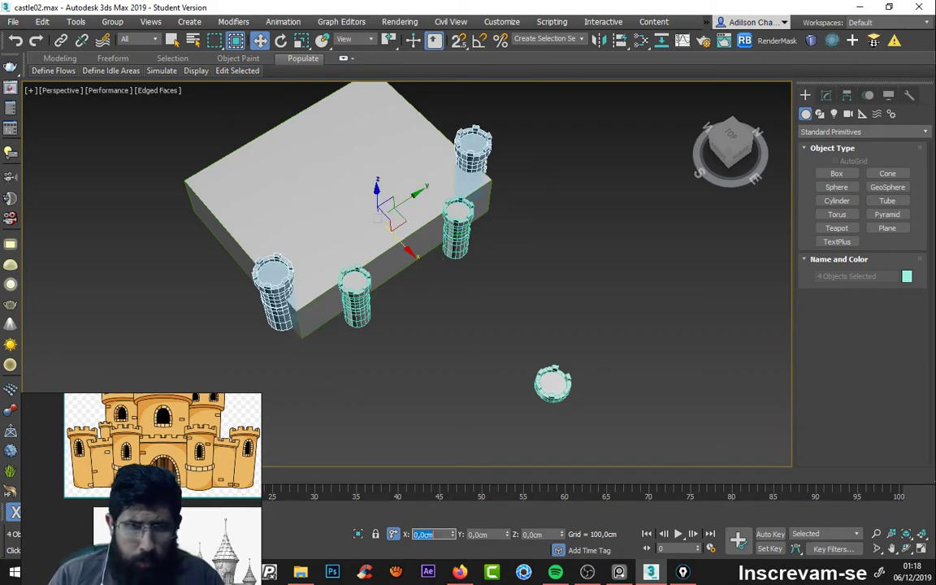
mouse_move(456, 389)
alt+middle_down()
mouse_move(298, 300)
mouse_move(363, 277)
mouse_move(366, 288)
mouse_move(366, 273)
mouse_move(276, 277)
alt+middle_up()
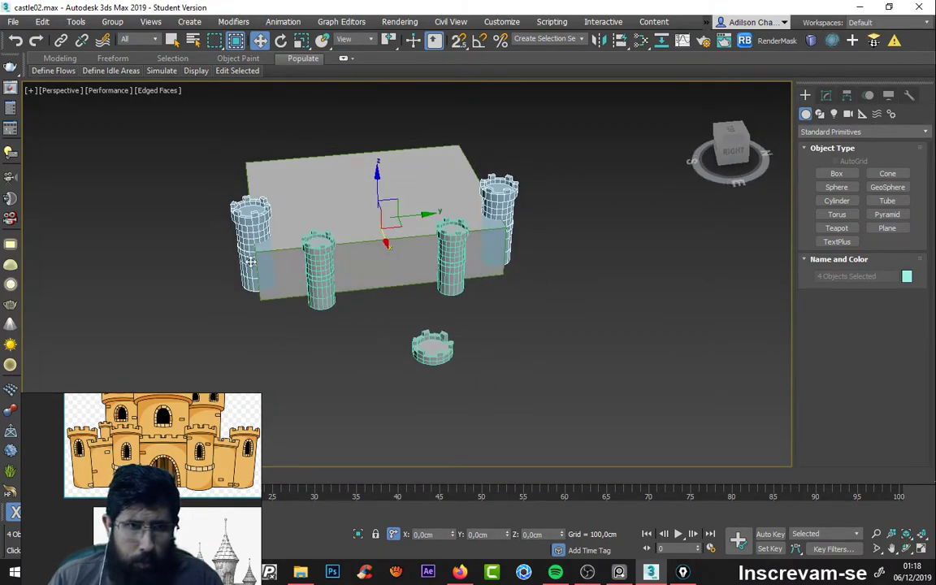
scroll(256, 288, up, 3)
Step: Type a Y offset to move the left tower out to the box's left end
click(182, 218)
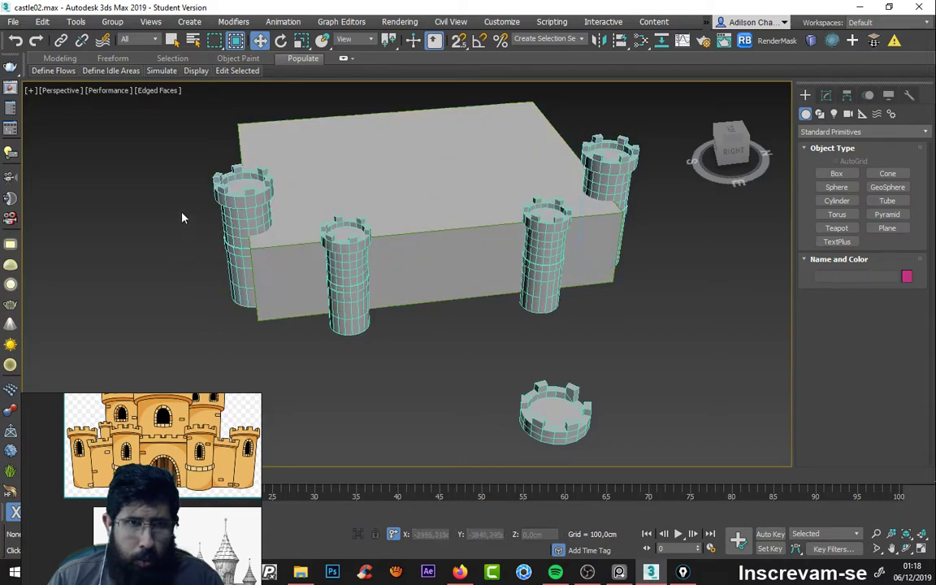
mouse_move(315, 388)
mouse_down()
mouse_move(291, 178)
mouse_move(266, 211)
mouse_up()
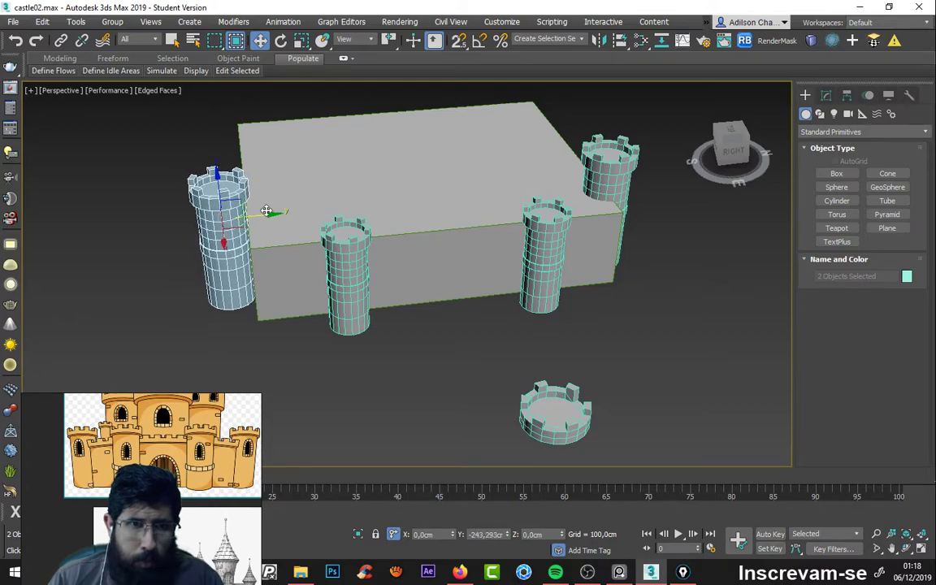
drag(266, 211, 270, 236)
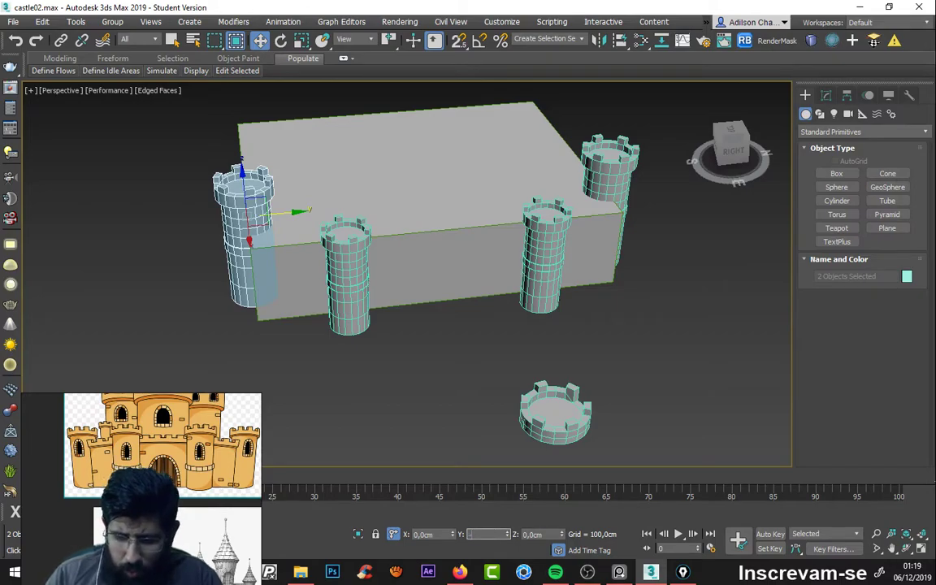
text(-250)
key(Return)
scroll(642, 301, up, 5)
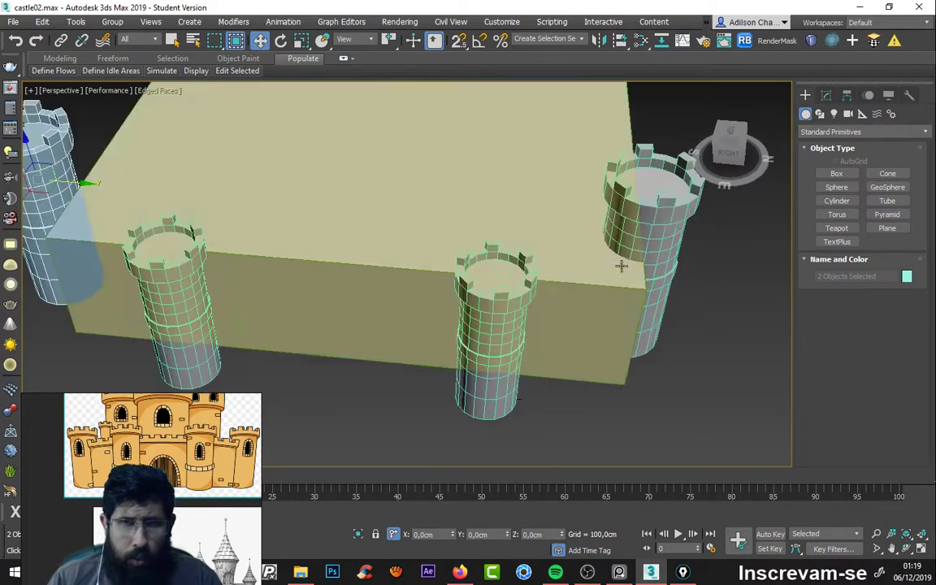
scroll(594, 182, down, 5)
scroll(582, 171, down, 3)
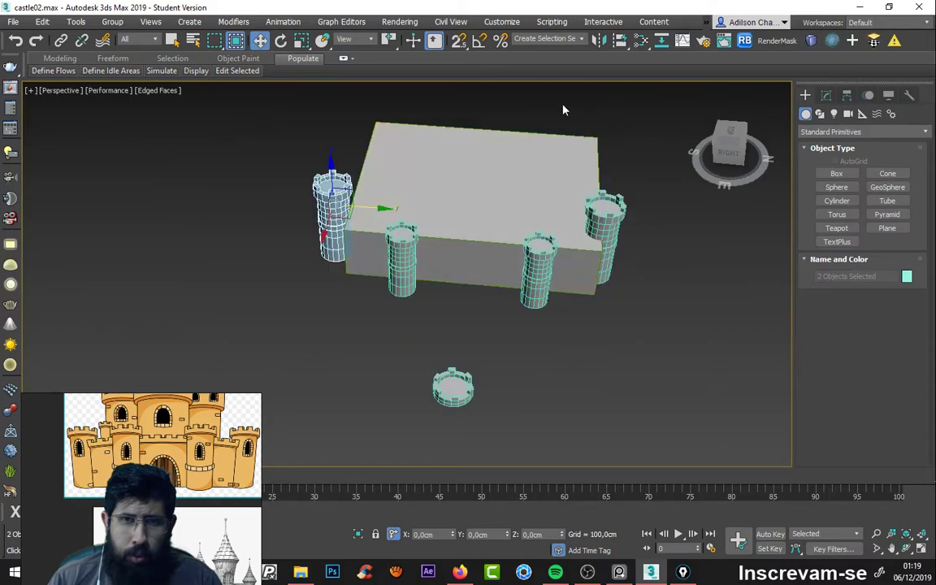
Step: Type a Y offset to move the right tower out to the corner, then select the base box
drag(692, 361, 692, 362)
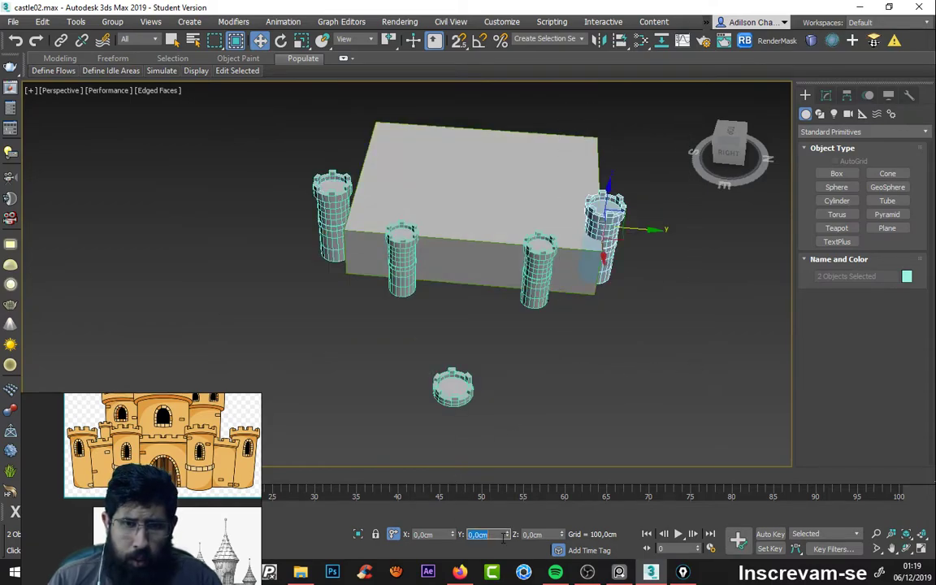
text(25010)
key(Return)
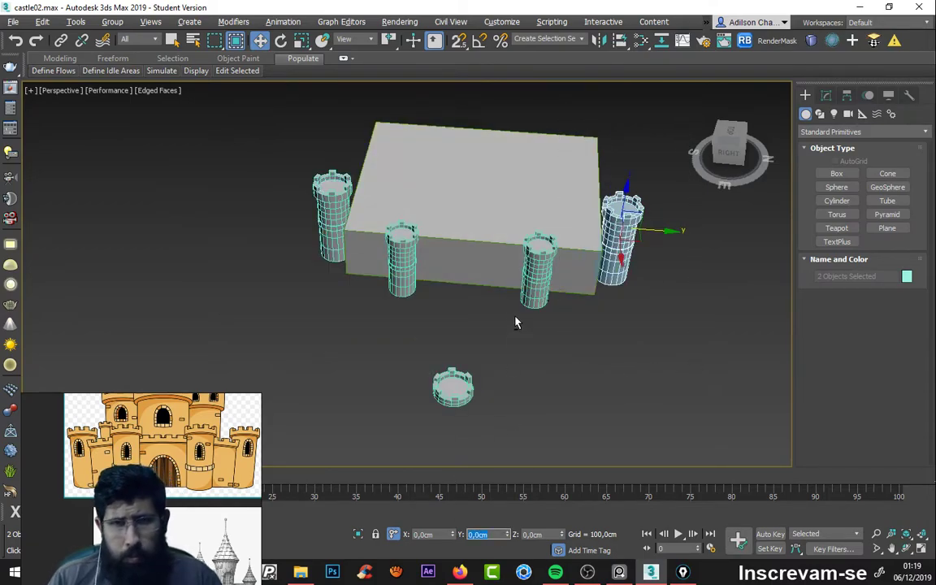
alt+middle_drag(515, 323, 429, 310)
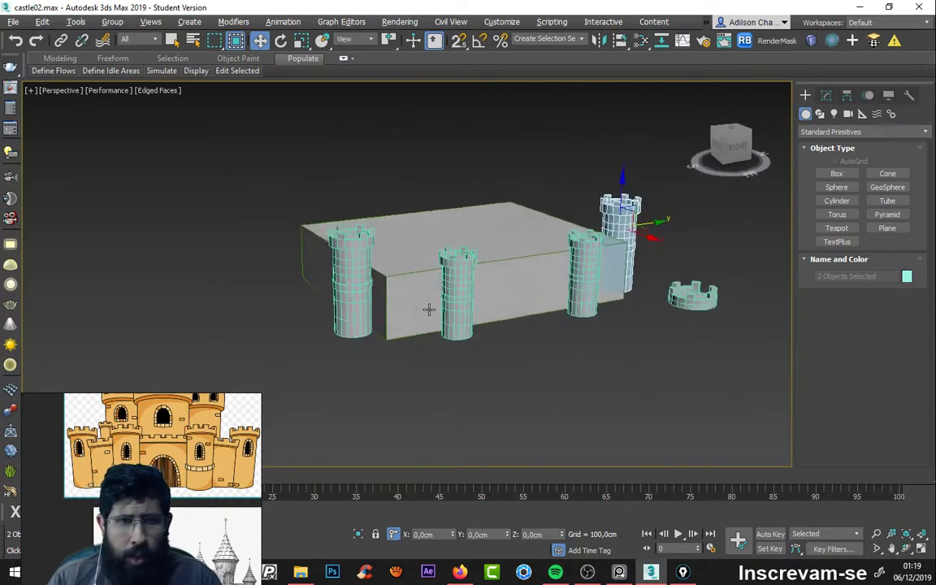
click(429, 310)
mouse_move(429, 310)
alt+middle_down()
mouse_move(462, 334)
mouse_move(446, 339)
mouse_move(473, 340)
mouse_move(442, 330)
mouse_move(443, 306)
mouse_move(432, 334)
mouse_move(434, 313)
mouse_move(433, 362)
mouse_move(431, 339)
mouse_move(448, 339)
mouse_move(435, 339)
mouse_move(432, 324)
mouse_move(424, 334)
mouse_move(470, 285)
alt+middle_up()
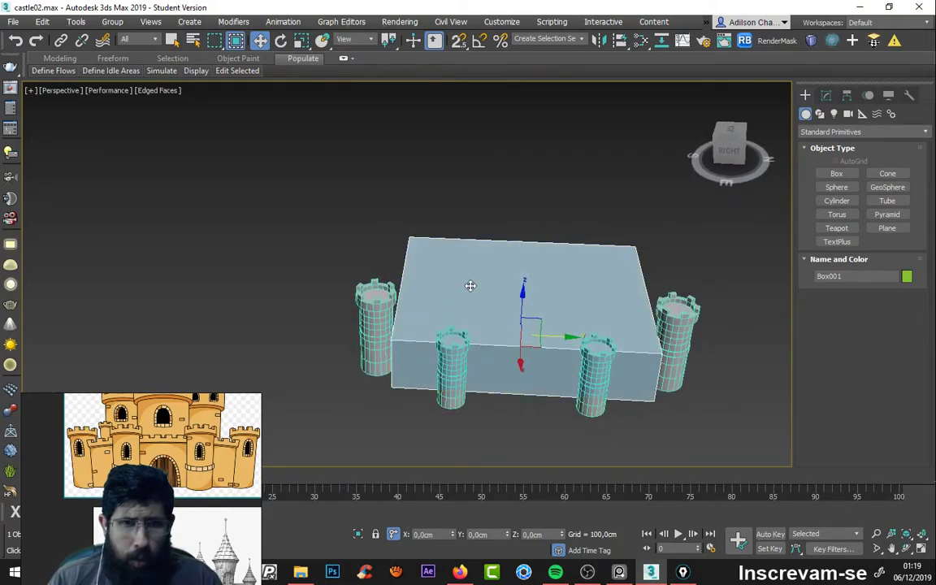
Step: Shift-drag Box001 upward to create the copy Box002
alt+middle_drag(502, 331, 503, 325)
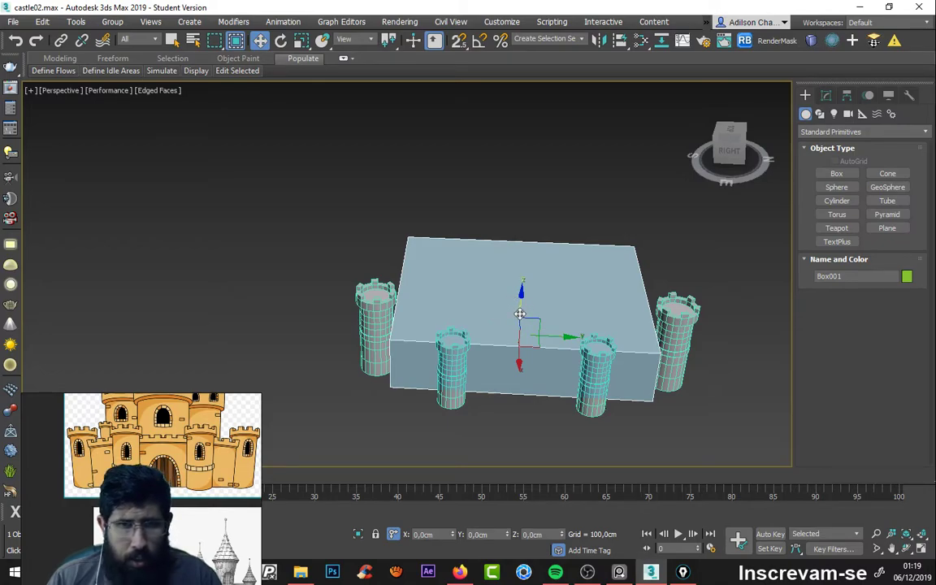
shift+drag(519, 313, 524, 208)
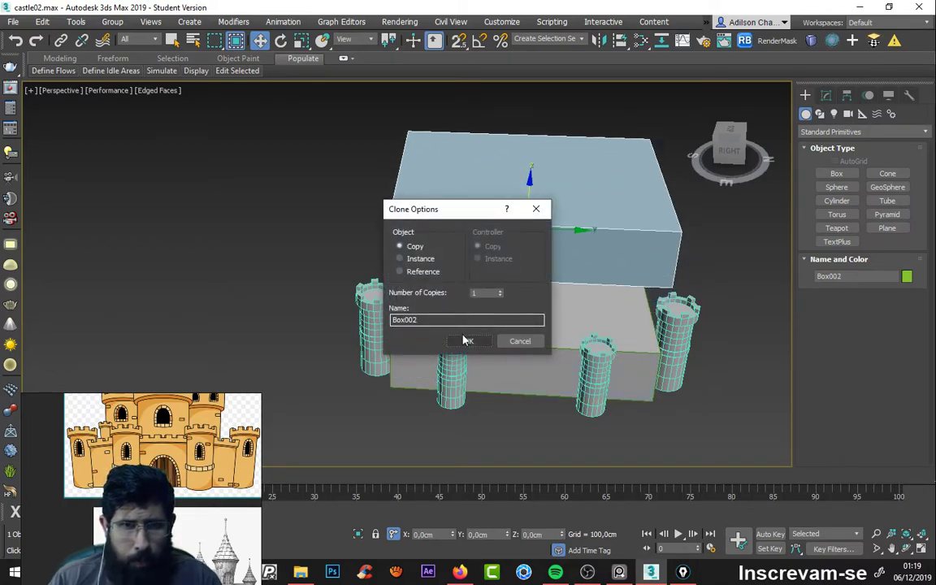
click(467, 341)
Step: Switch on 3D snapping and snap Box002 down onto the top of Box001
key(s)
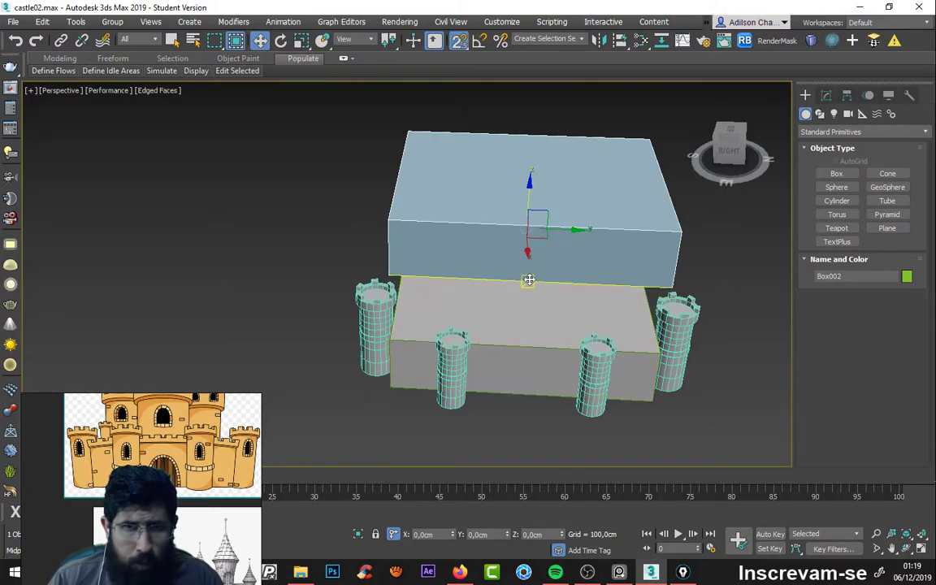
mouse_move(495, 287)
mouse_down()
mouse_move(410, 339)
mouse_move(520, 349)
mouse_move(574, 272)
mouse_up()
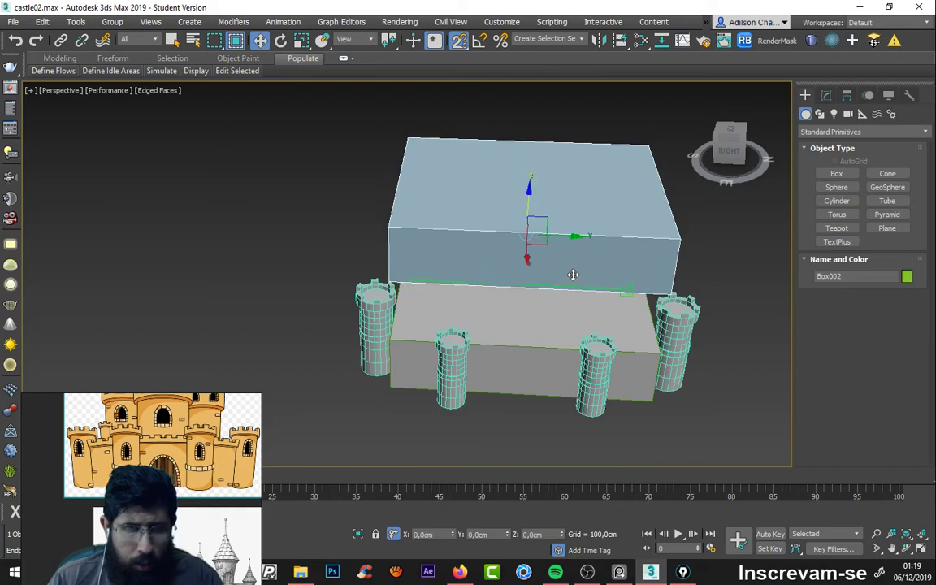
drag(460, 45, 469, 81)
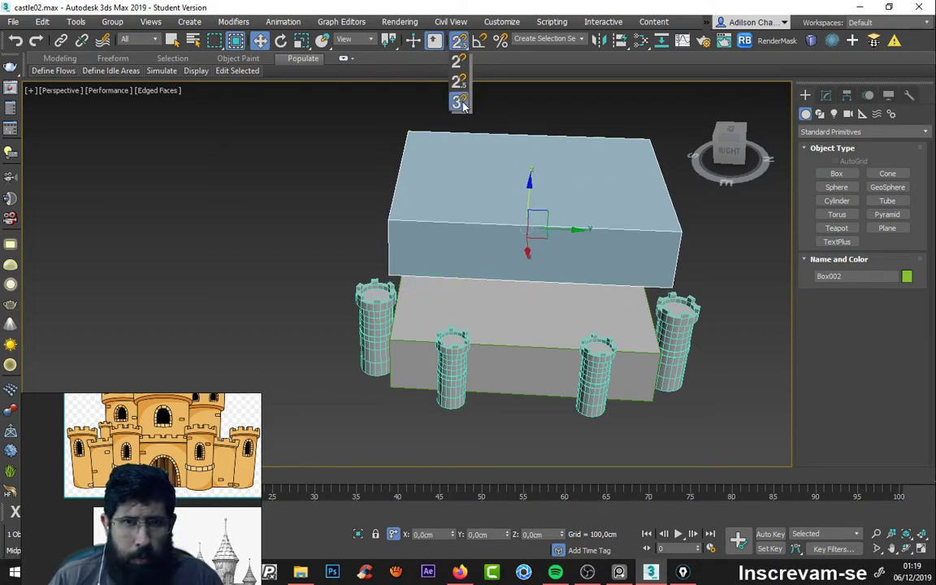
click(462, 103)
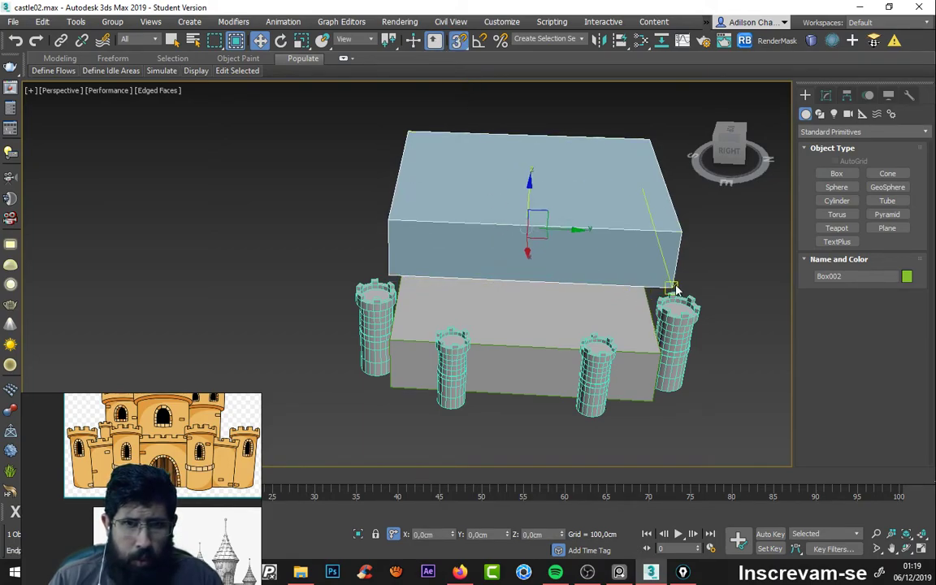
drag(661, 284, 381, 341)
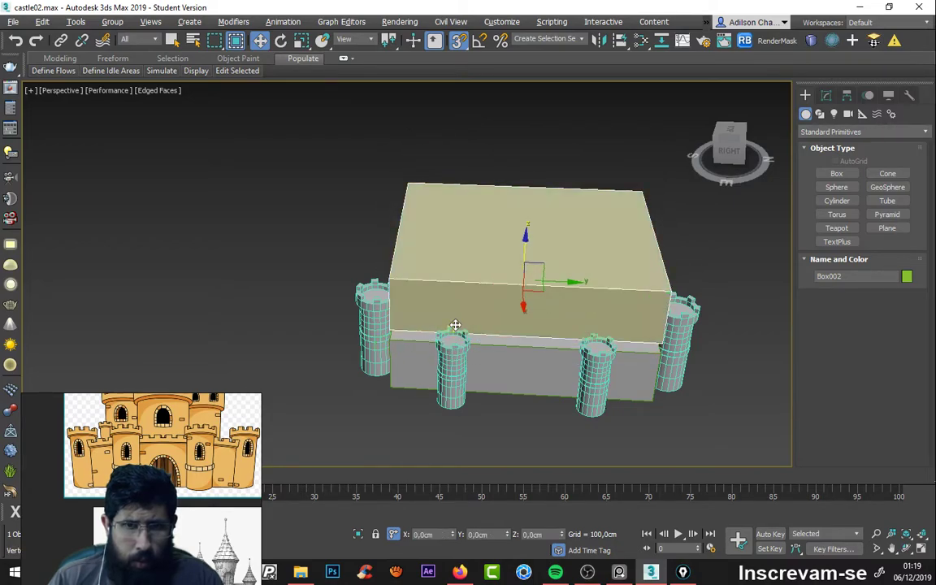
mouse_move(381, 342)
alt+middle_down()
mouse_move(578, 307)
mouse_move(516, 312)
alt+middle_up()
scroll(516, 311, up, 5)
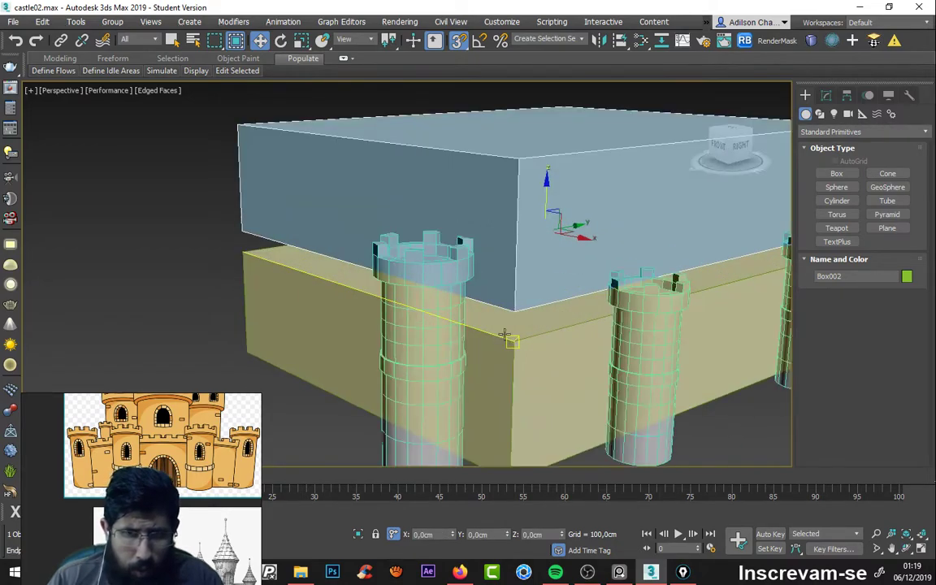
scroll(516, 311, down, 1)
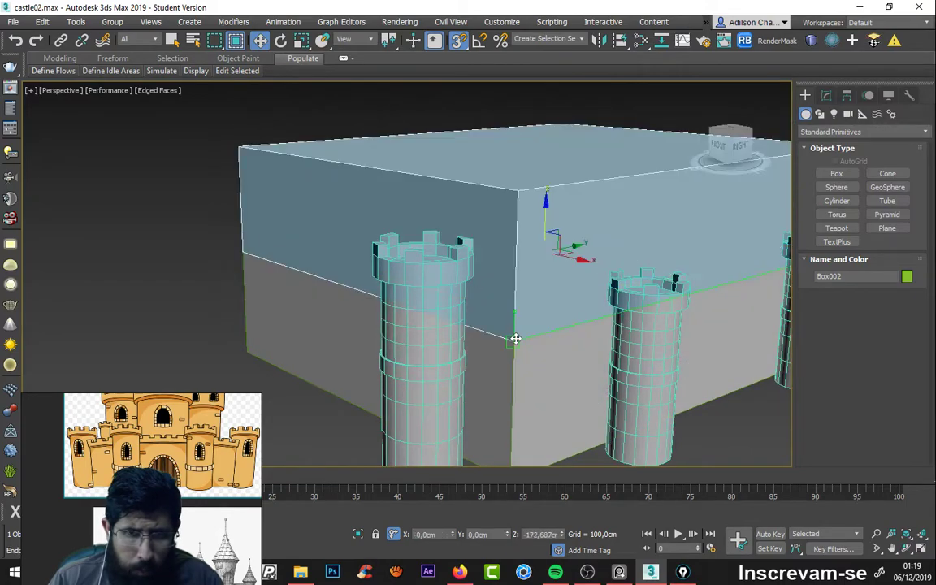
scroll(516, 311, down, 4)
scroll(508, 334, down, 2)
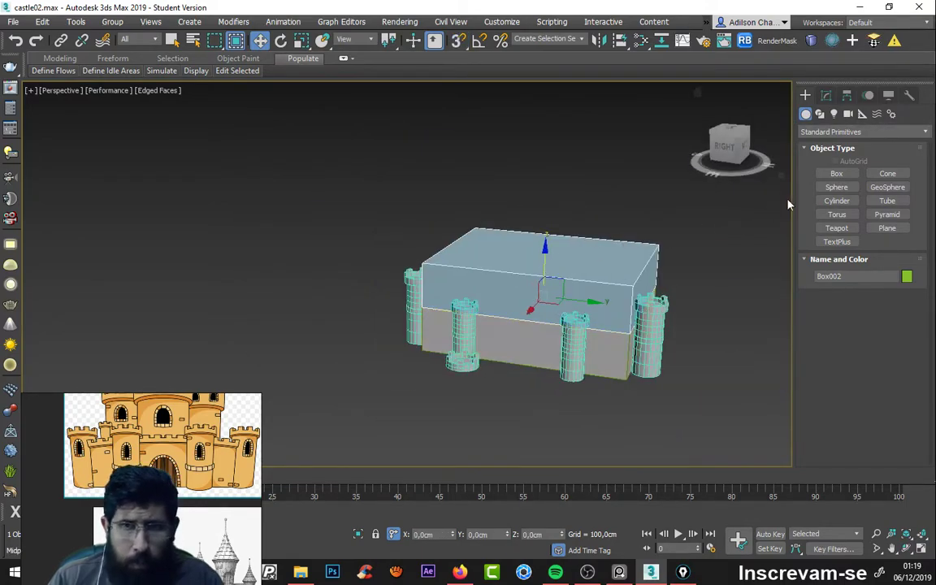
Step: At Editable Poly Polygon level, lower Box002's top face along Z to flatten it
click(825, 95)
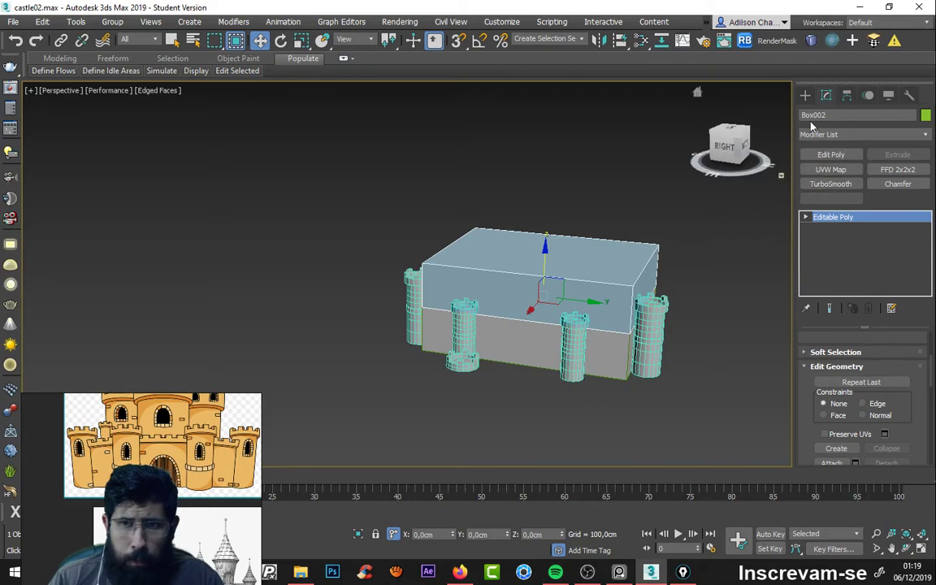
click(805, 218)
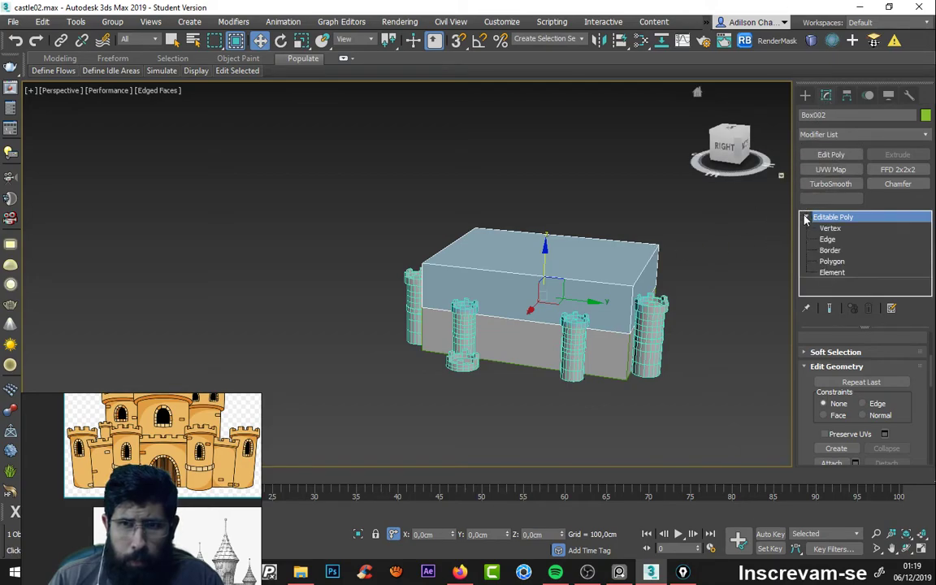
click(832, 262)
click(559, 256)
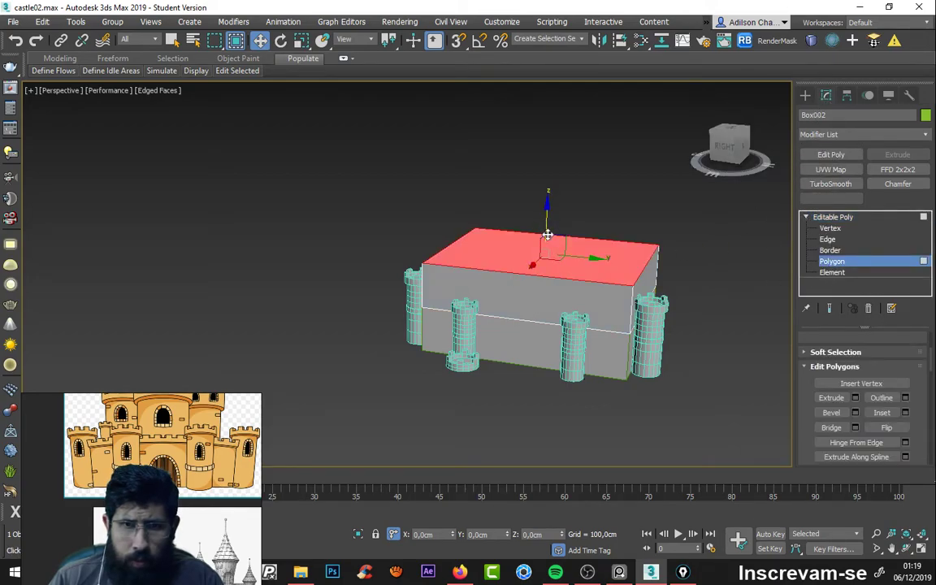
drag(547, 235, 554, 257)
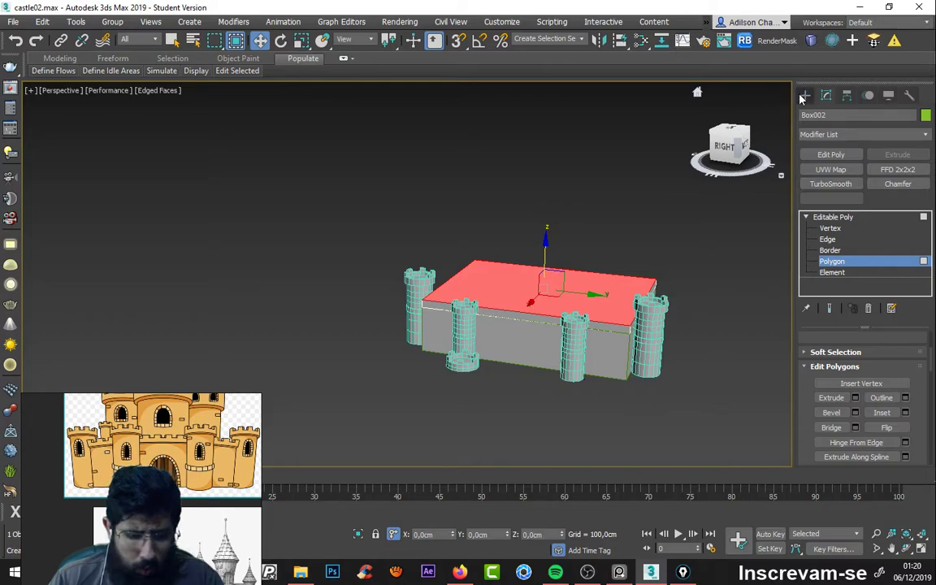
alt+middle_drag(538, 216, 587, 203)
click(587, 202)
Step: Turn snapping on, reselect Box002's top face, and reopen its Modify panel settings
key(s)
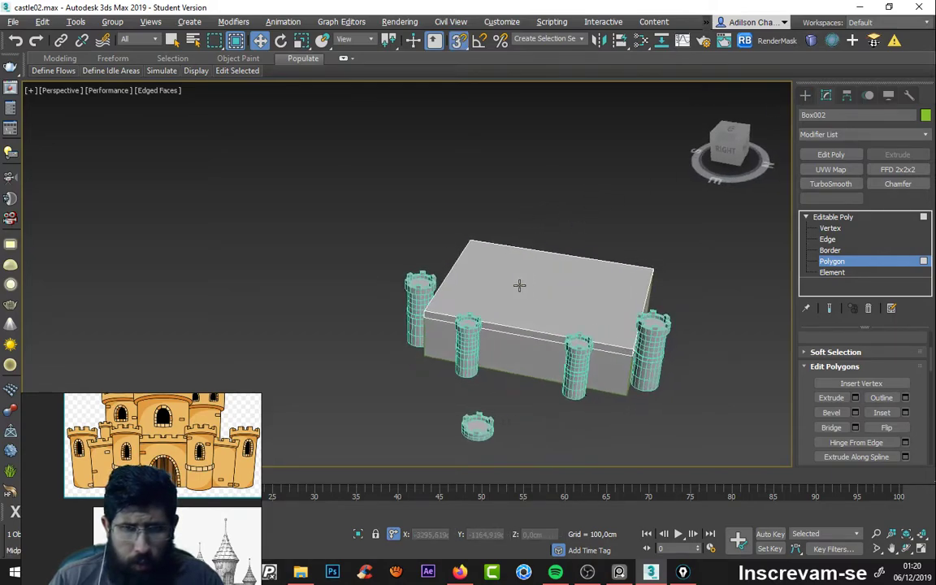
click(543, 286)
mouse_move(560, 297)
alt+middle_down()
mouse_move(622, 251)
mouse_move(533, 256)
alt+middle_up()
click(806, 96)
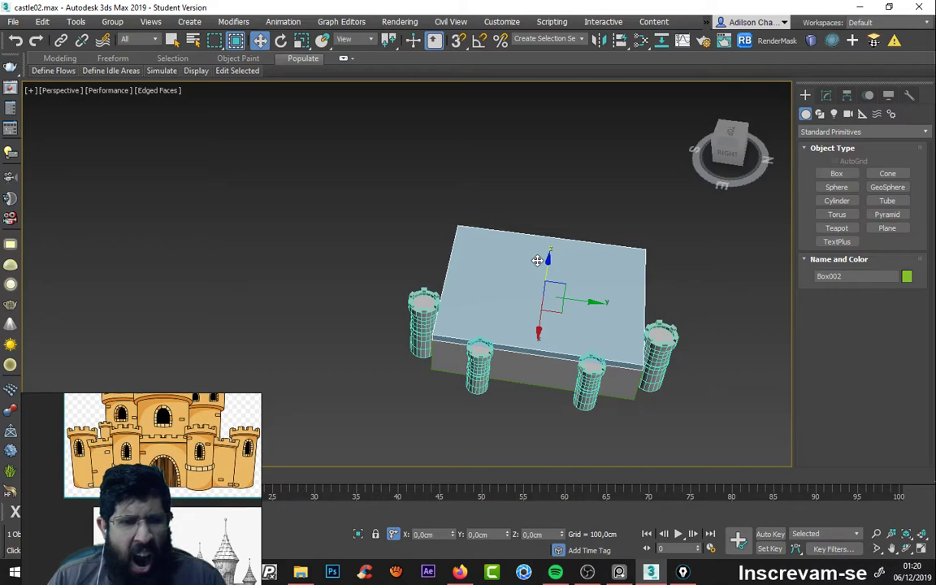
alt+middle_drag(537, 260, 511, 256)
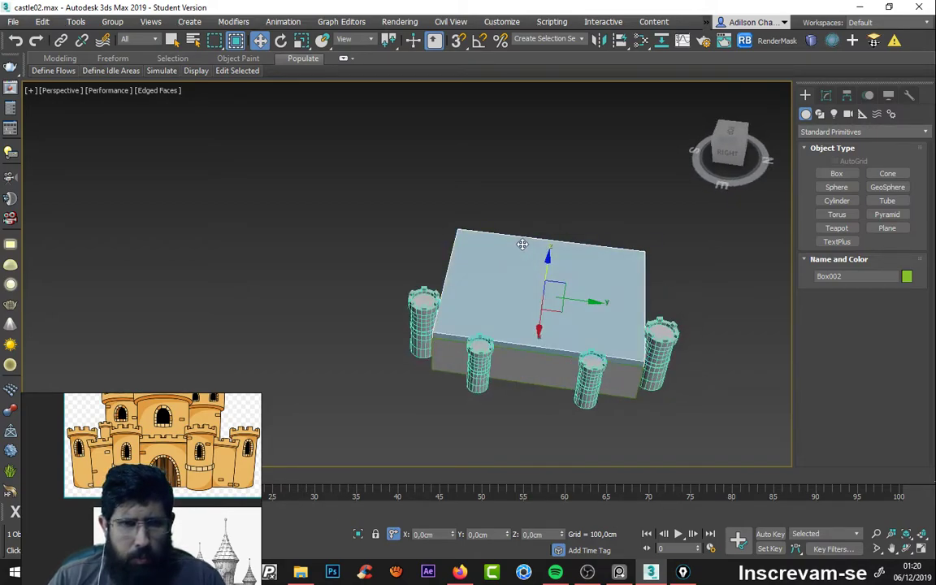
mouse_move(522, 244)
alt+middle_down()
mouse_move(553, 173)
mouse_move(549, 238)
mouse_move(538, 254)
mouse_move(547, 234)
alt+middle_up()
click(826, 96)
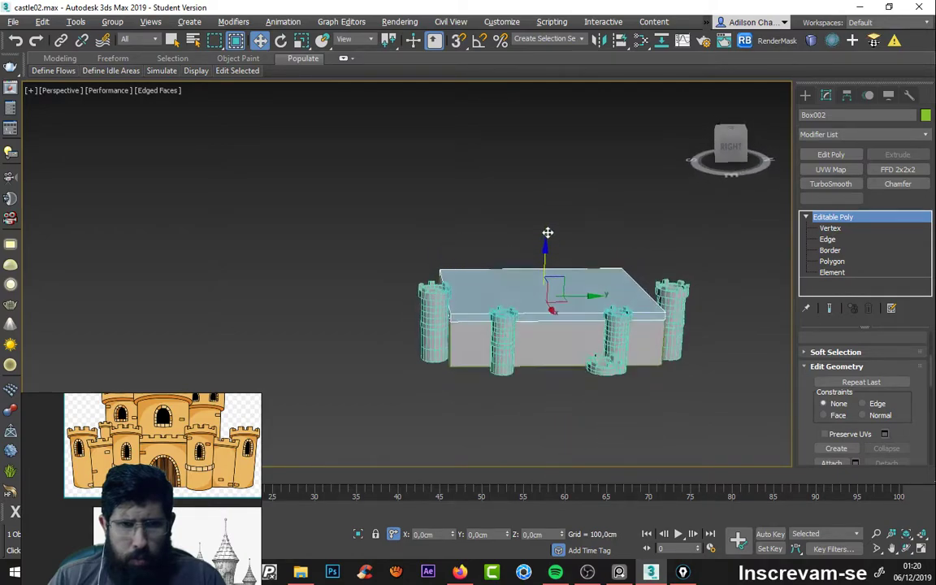
Step: Select the top face of the upper box, Box002
click(831, 261)
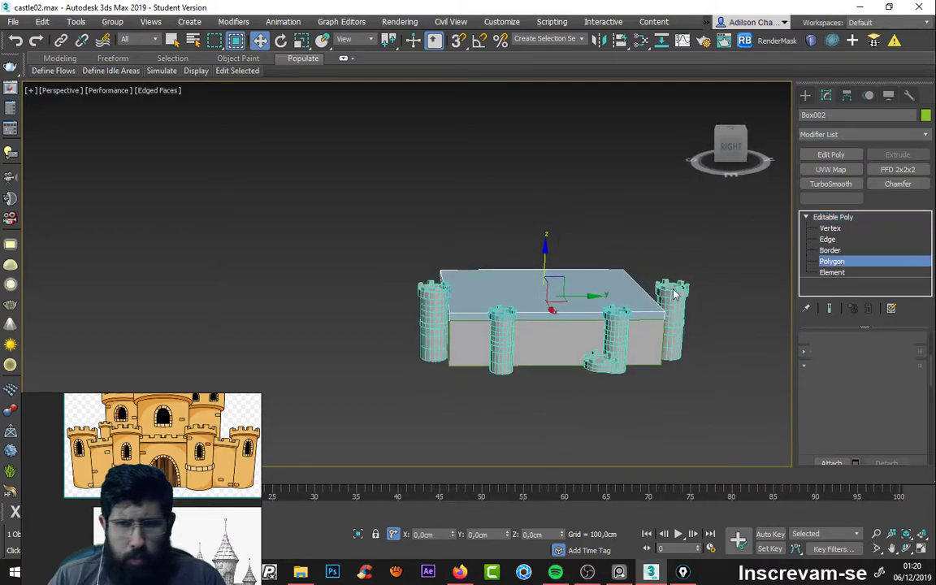
click(553, 275)
drag(544, 261, 549, 253)
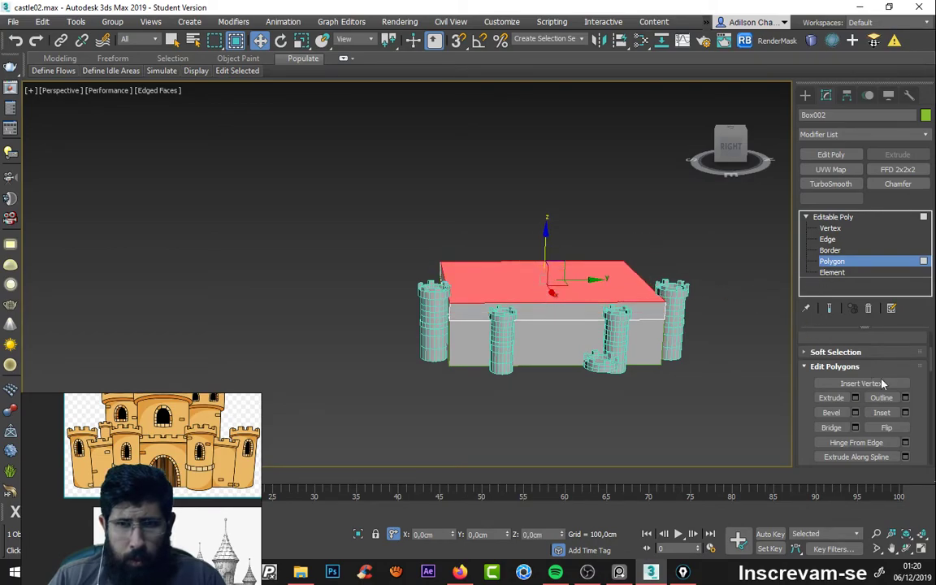
Step: Inset the top face by about 196 cm, leaving a narrow border rim
click(905, 413)
alt+middle_drag(630, 334, 439, 309)
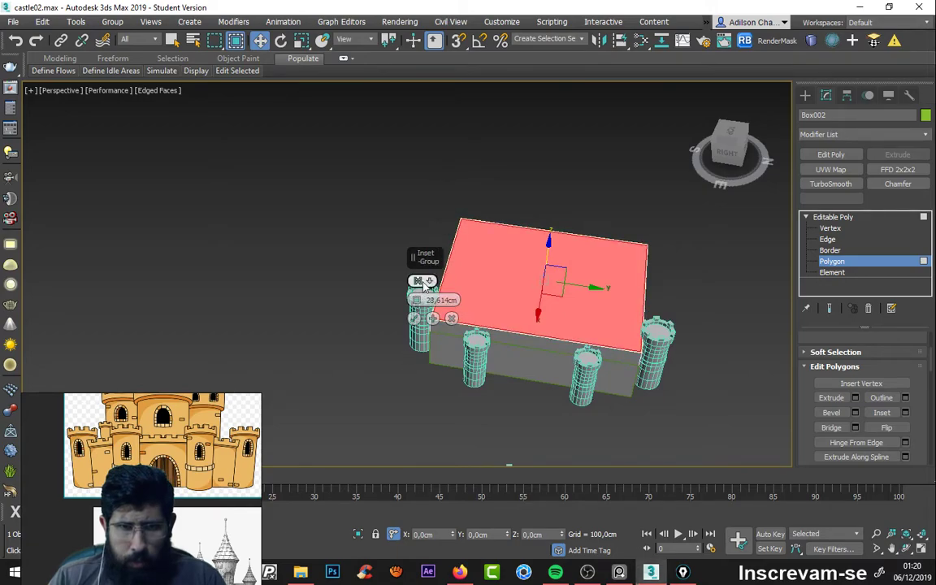
drag(415, 300, 415, 303)
drag(425, 154, 423, 159)
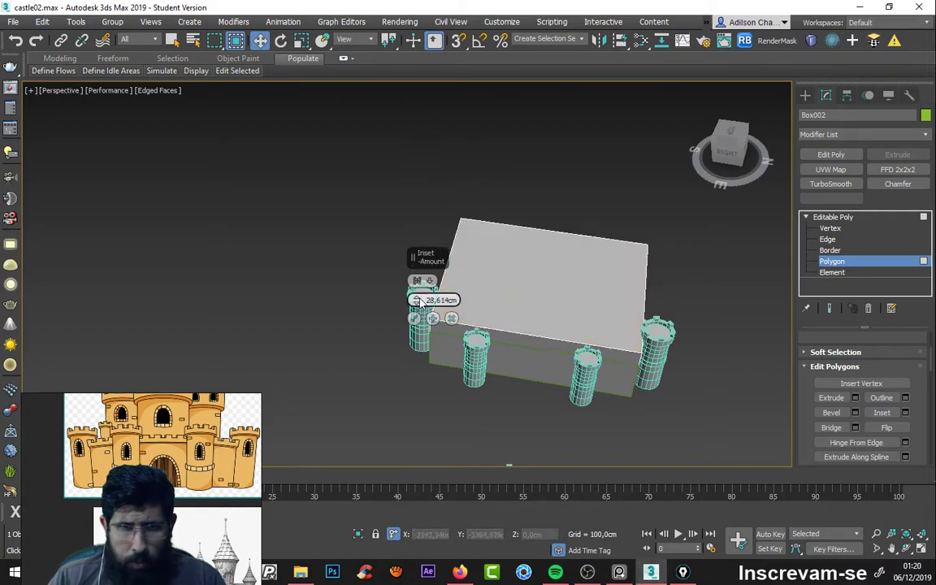
click(498, 243)
drag(416, 304, 420, 142)
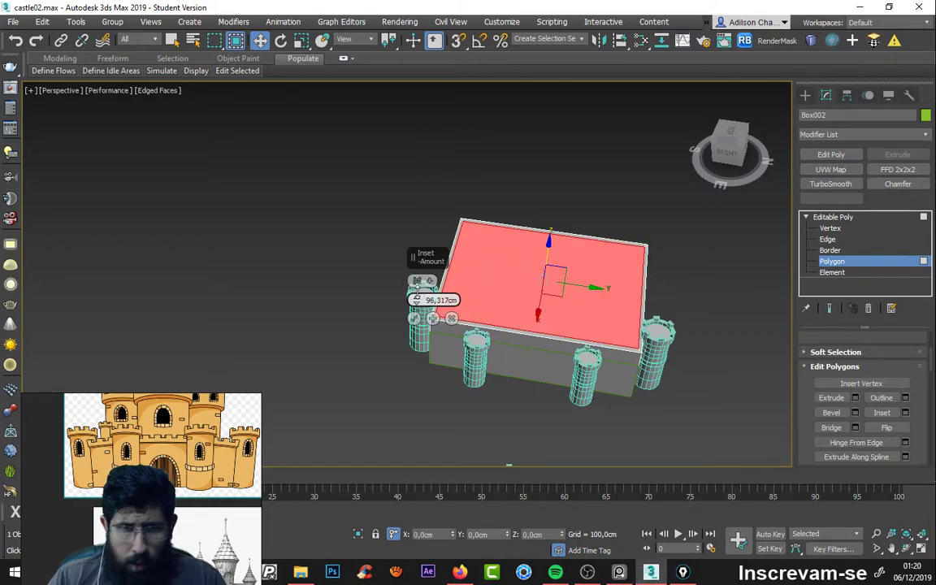
drag(416, 300, 447, 150)
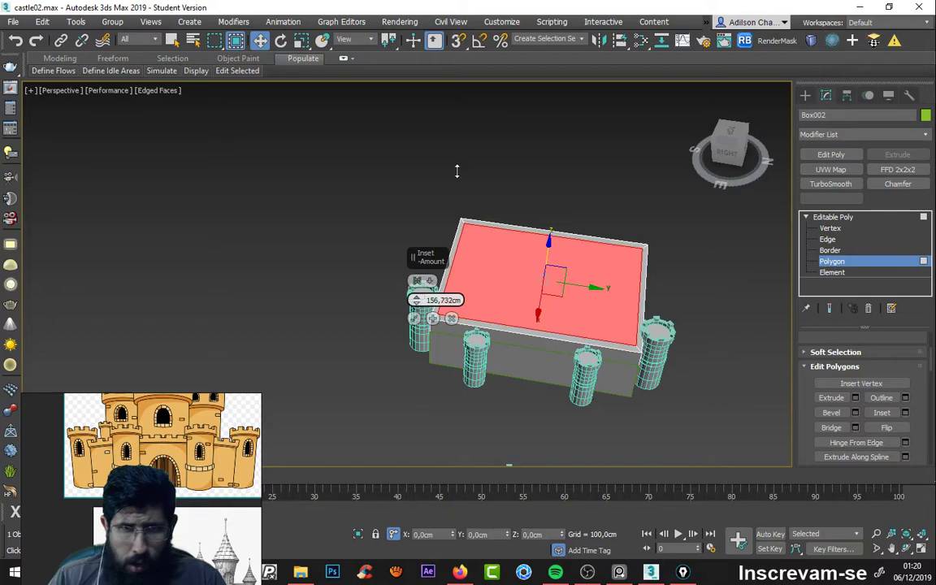
drag(416, 304, 420, 259)
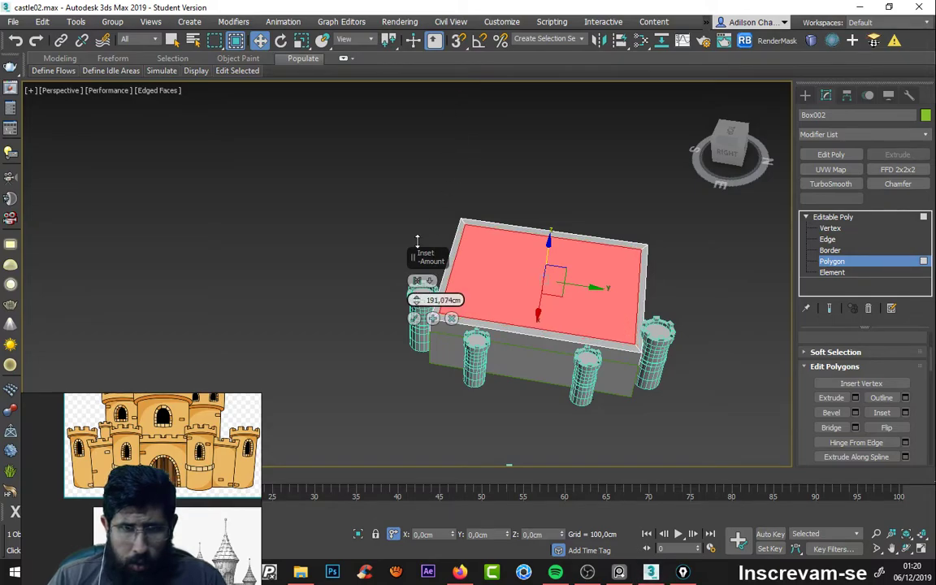
alt+middle_drag(425, 257, 562, 299)
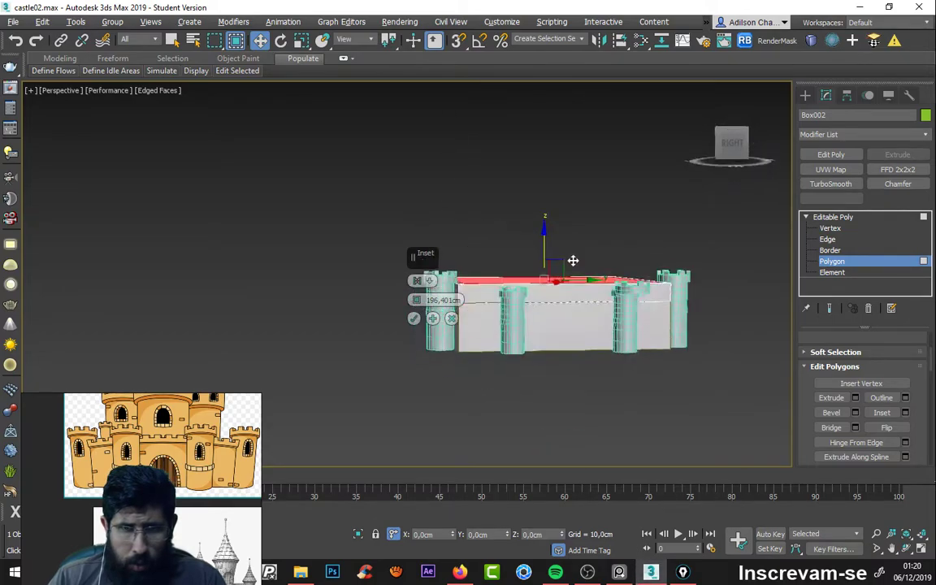
click(415, 318)
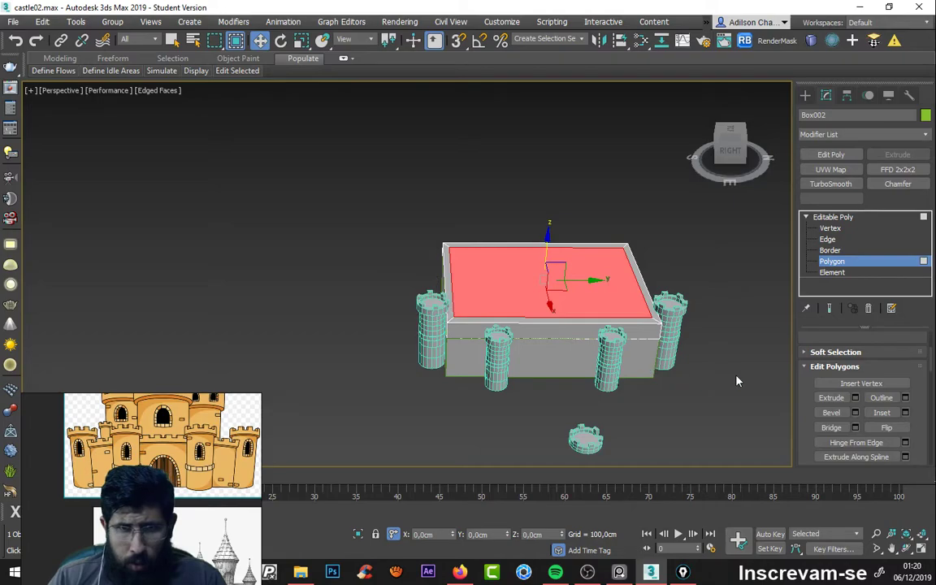
click(850, 399)
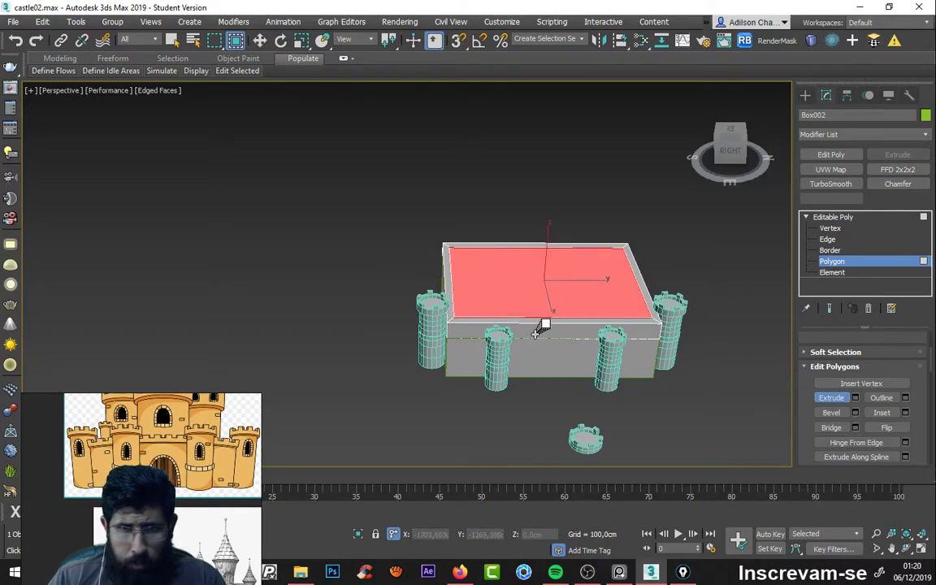
Step: Extrude the inset top face down by about -61,676 cm, then exit Polygon level
alt+middle_drag(546, 317, 569, 305)
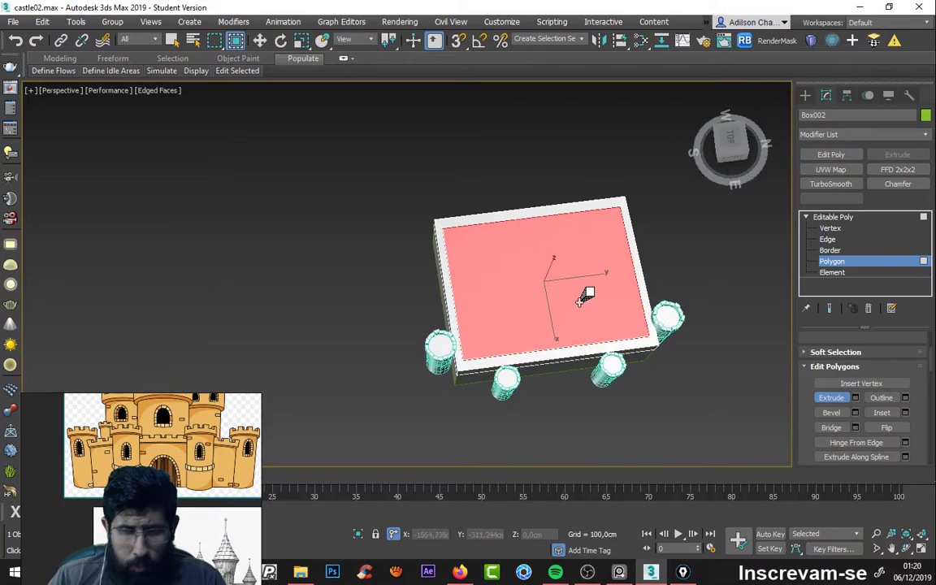
scroll(585, 300, up, 5)
key(shift+z)
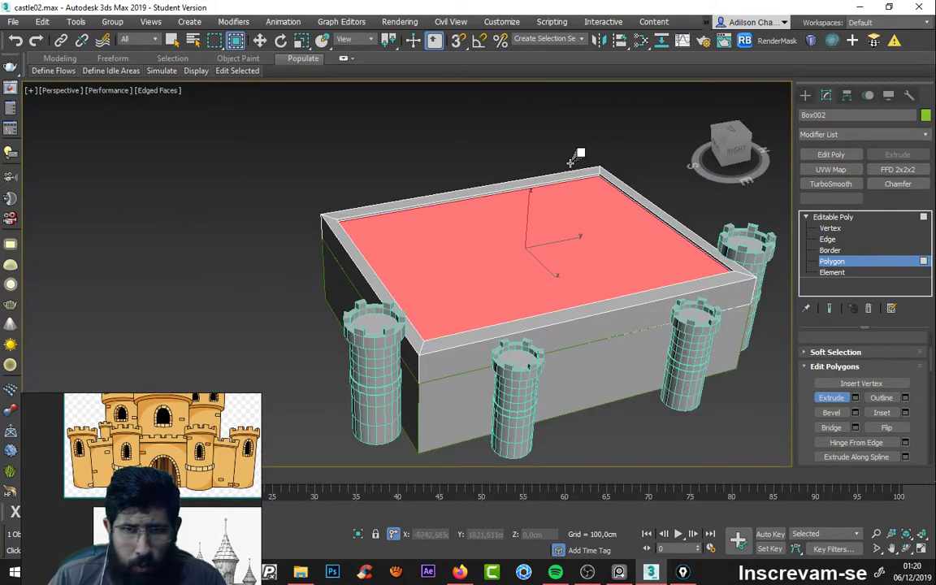
drag(591, 179, 591, 180)
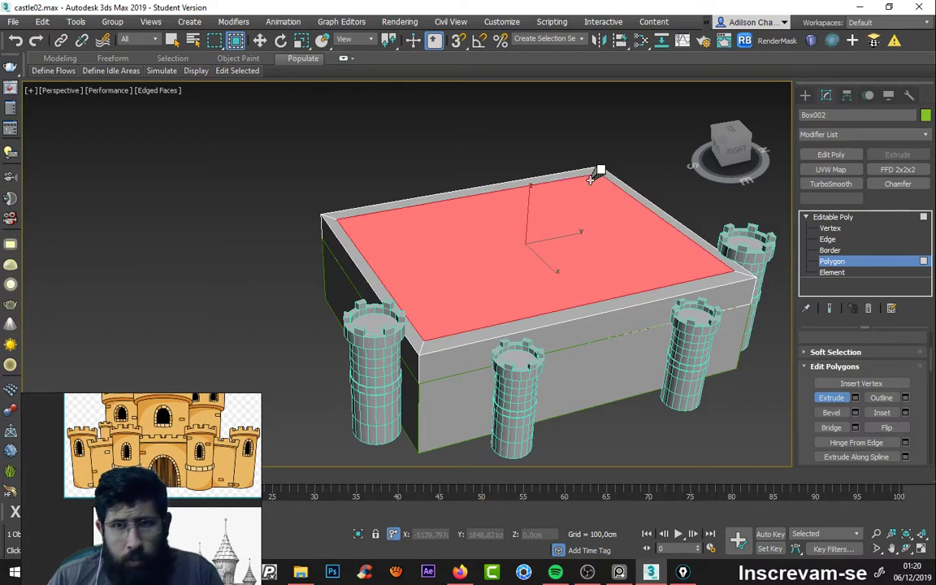
click(855, 397)
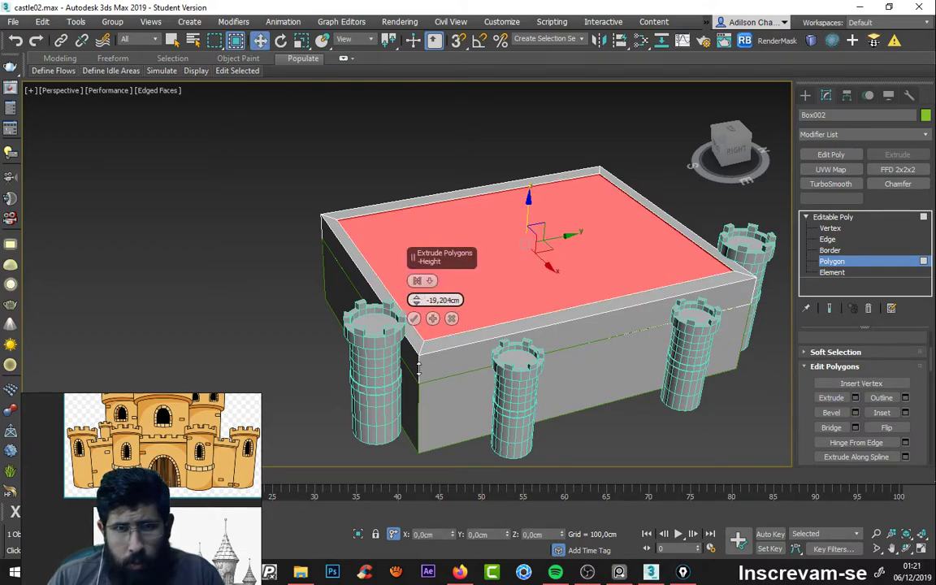
drag(417, 303, 422, 373)
drag(417, 302, 416, 309)
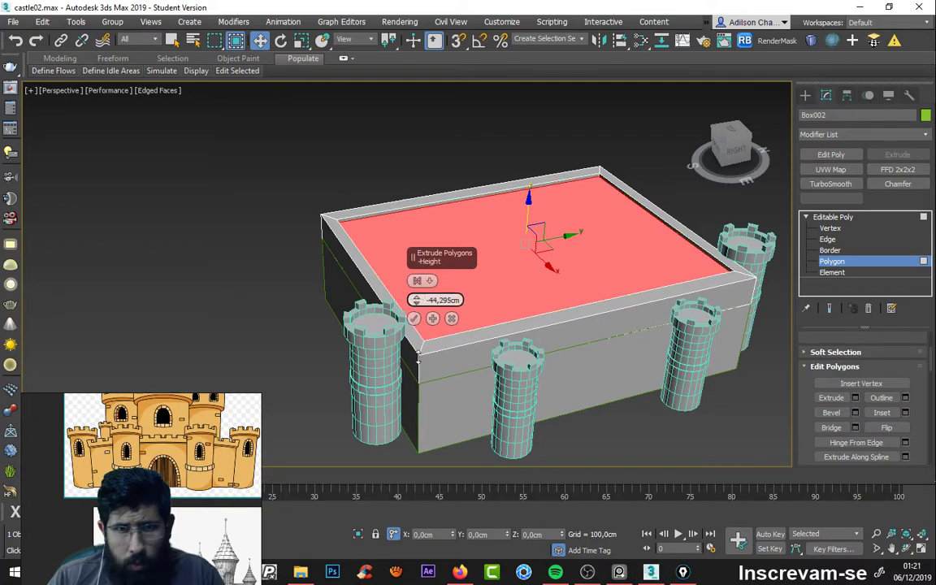
mouse_move(488, 285)
alt+middle_down()
mouse_move(561, 277)
mouse_move(535, 308)
alt+middle_up()
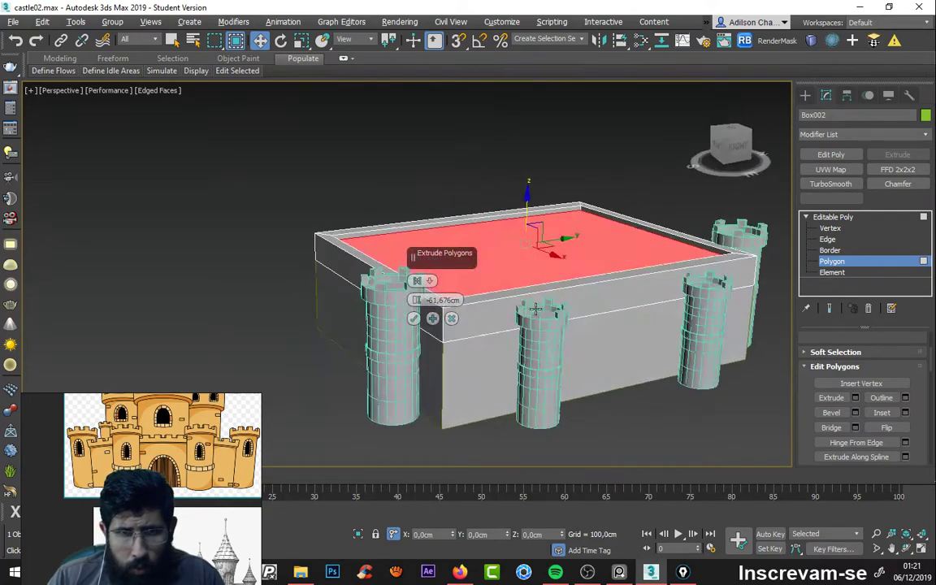
click(415, 318)
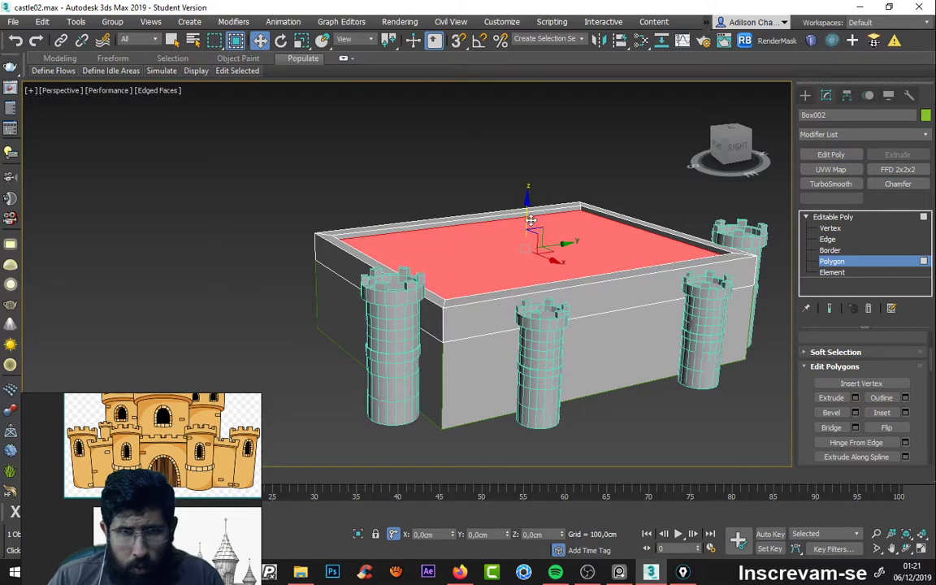
click(805, 95)
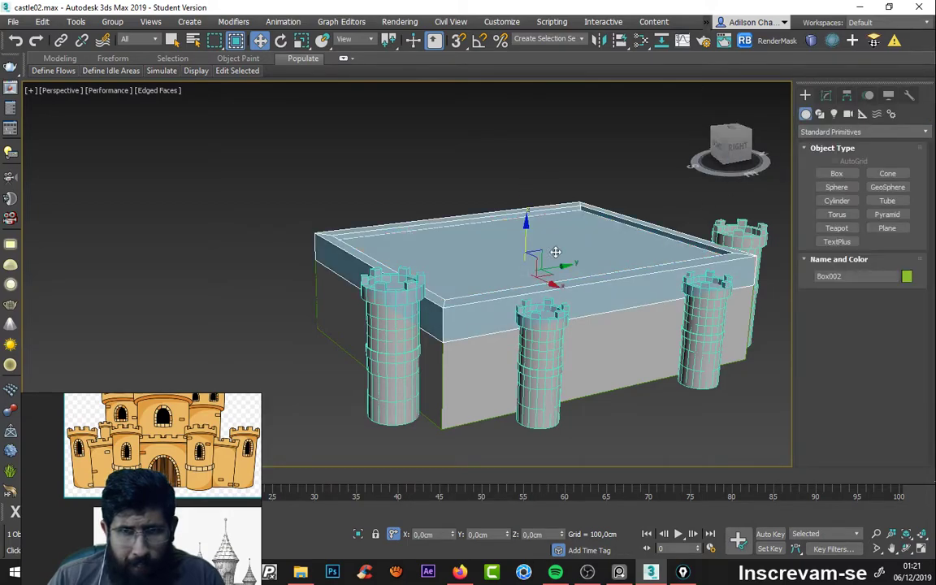
mouse_move(525, 241)
mouse_down()
mouse_move(526, 226)
mouse_move(568, 216)
mouse_up()
mouse_move(568, 215)
alt+middle_down()
mouse_move(505, 209)
mouse_move(530, 226)
mouse_move(519, 250)
mouse_move(592, 236)
mouse_move(577, 209)
alt+middle_up()
alt+middle_drag(470, 266, 520, 269)
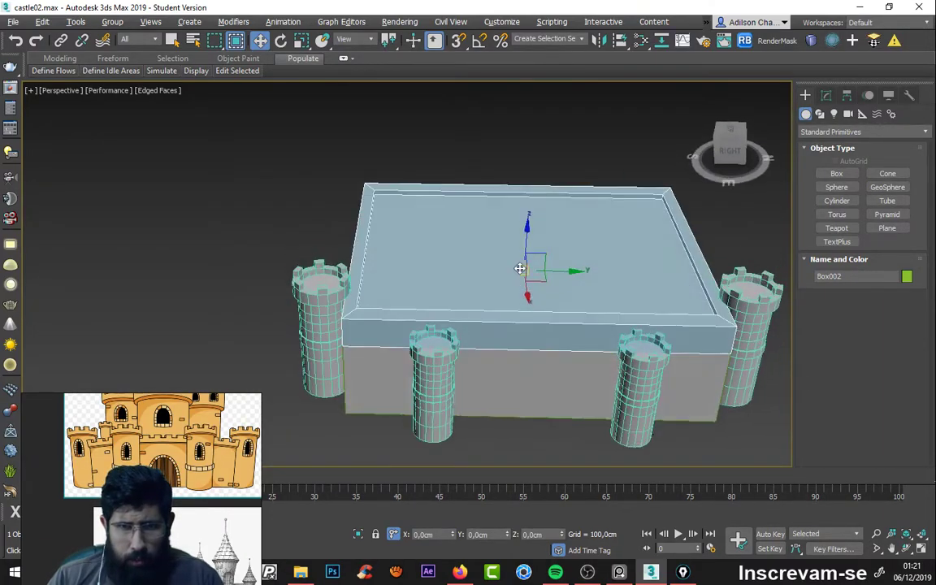
key(Delete)
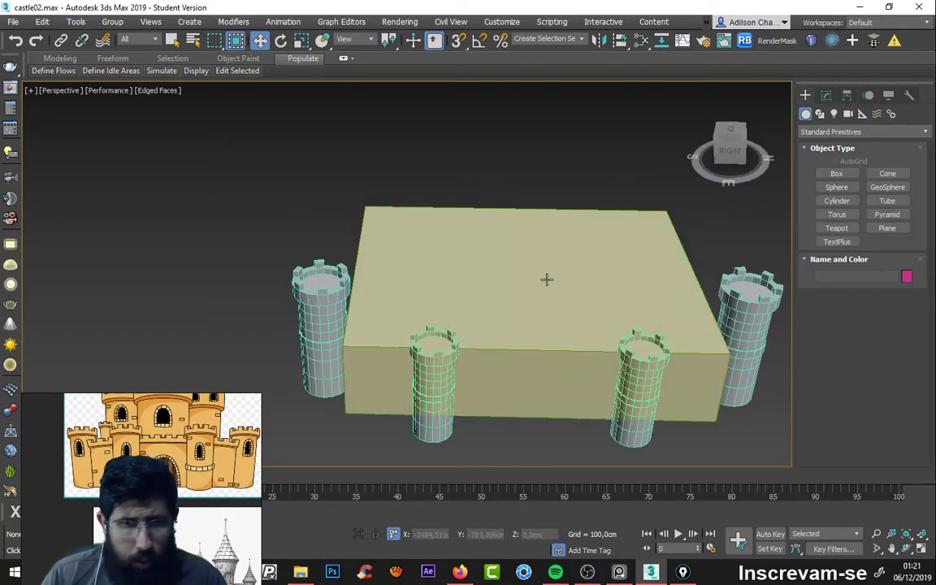
alt+middle_drag(411, 261, 443, 261)
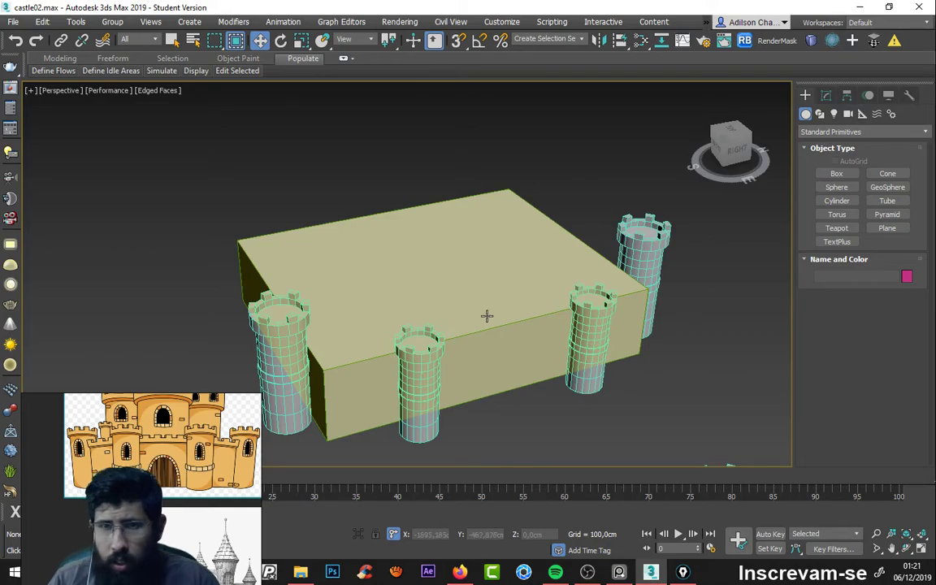
mouse_move(487, 315)
alt+middle_down()
mouse_move(445, 334)
mouse_move(525, 355)
alt+middle_up()
scroll(475, 386, down, 6)
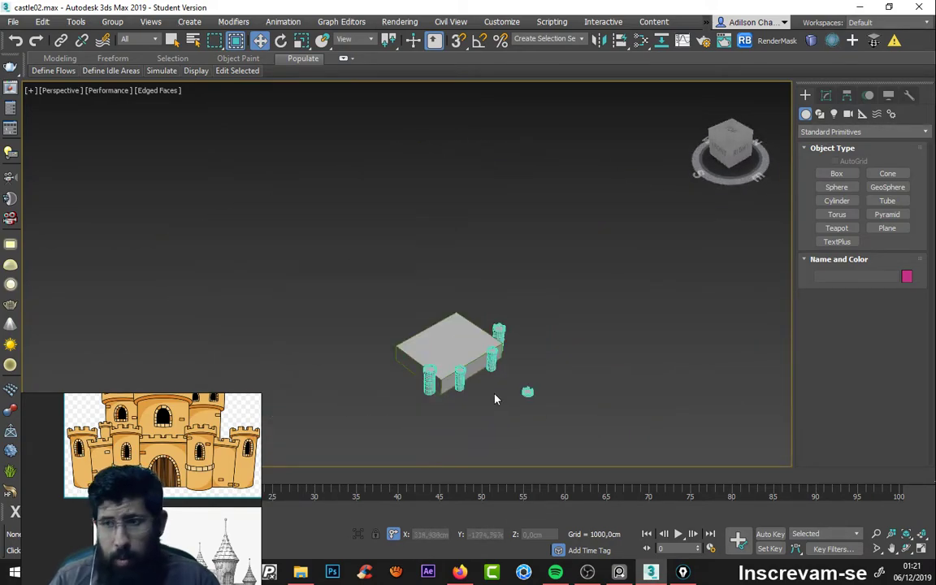
scroll(457, 373, up, 4)
click(452, 310)
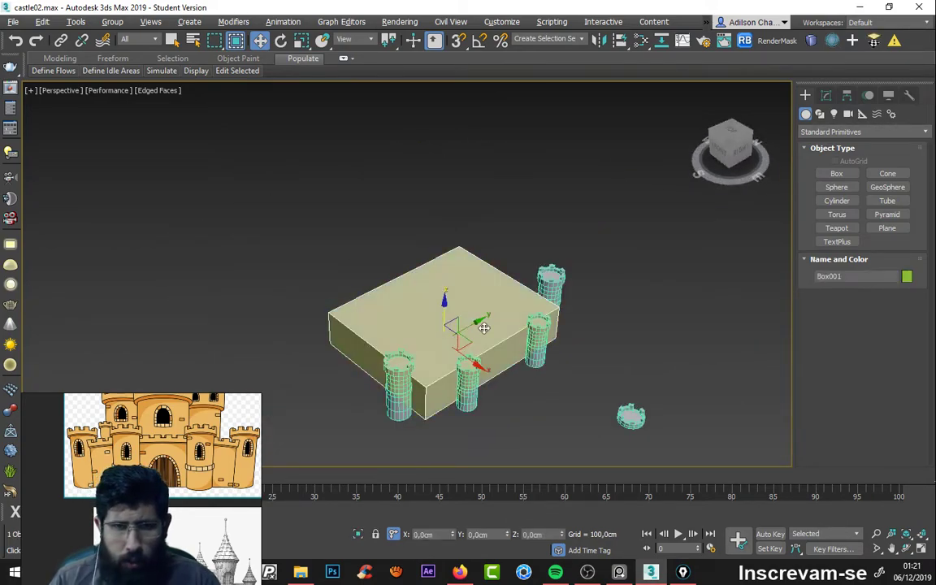
alt+middle_drag(452, 310, 508, 223)
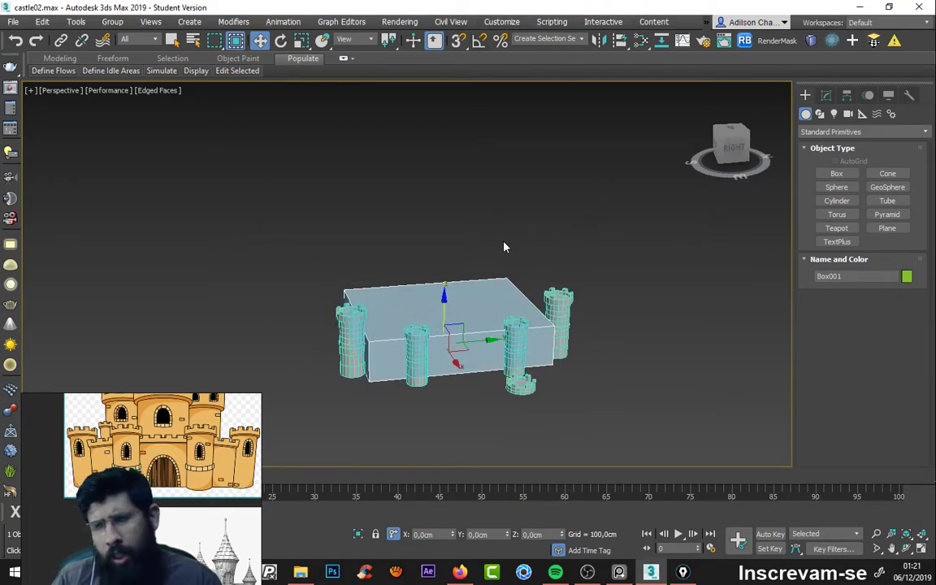
click(499, 24)
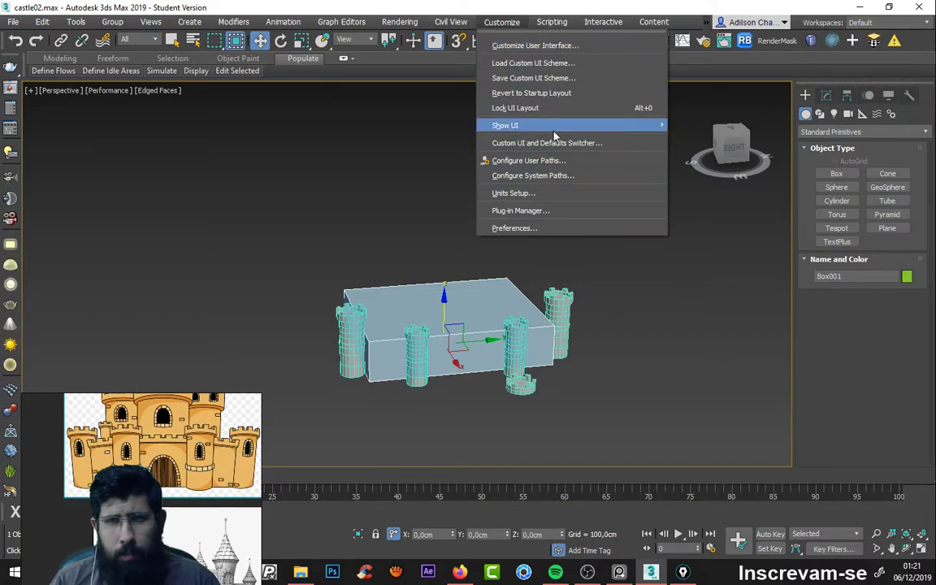
click(738, 268)
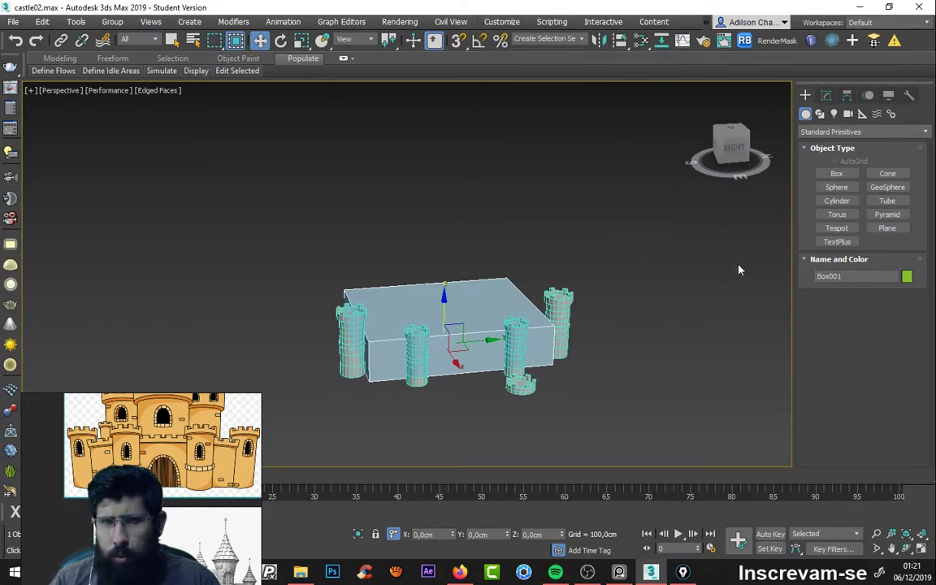
click(826, 95)
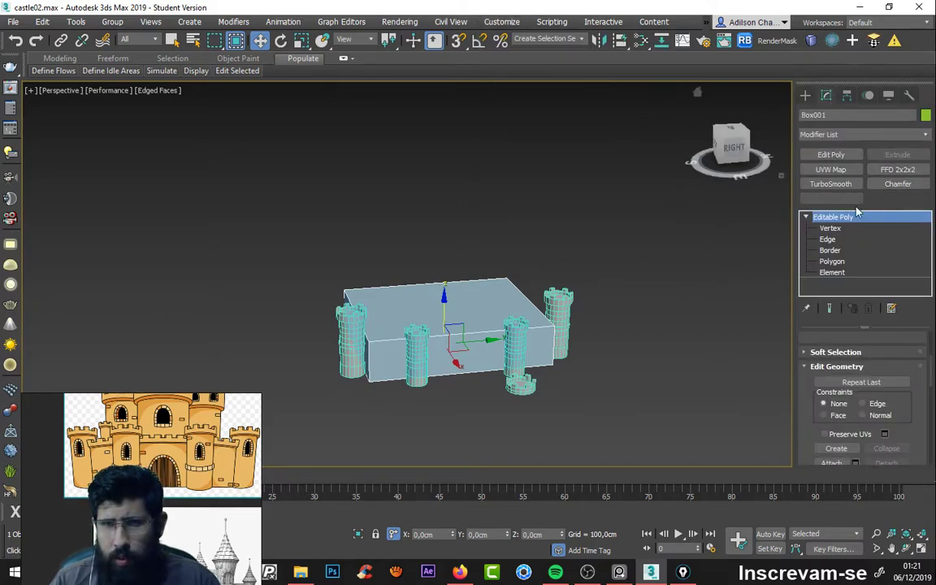
click(363, 255)
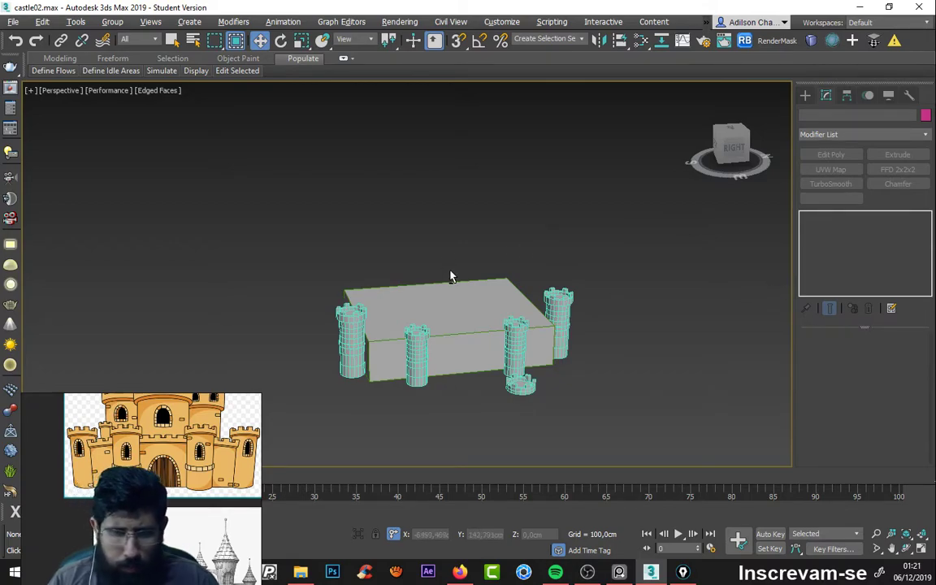
mouse_move(451, 277)
alt+middle_down()
mouse_move(385, 319)
mouse_move(491, 291)
alt+middle_up()
scroll(544, 313, up, 3)
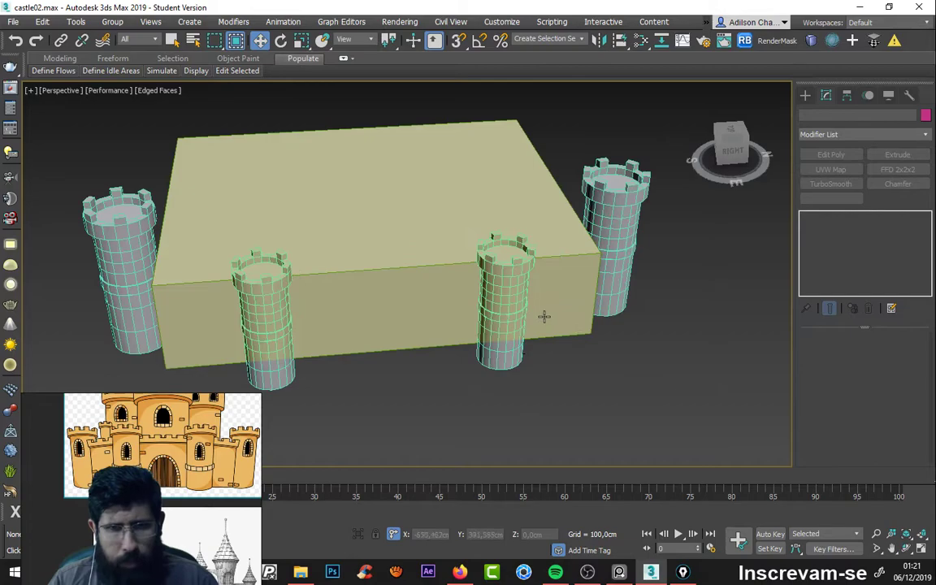
scroll(544, 313, down, 5)
click(498, 297)
mouse_move(497, 297)
alt+middle_down()
mouse_move(387, 289)
mouse_move(535, 234)
mouse_move(585, 271)
alt+middle_up()
scroll(434, 291, up, 2)
scroll(434, 291, up, 3)
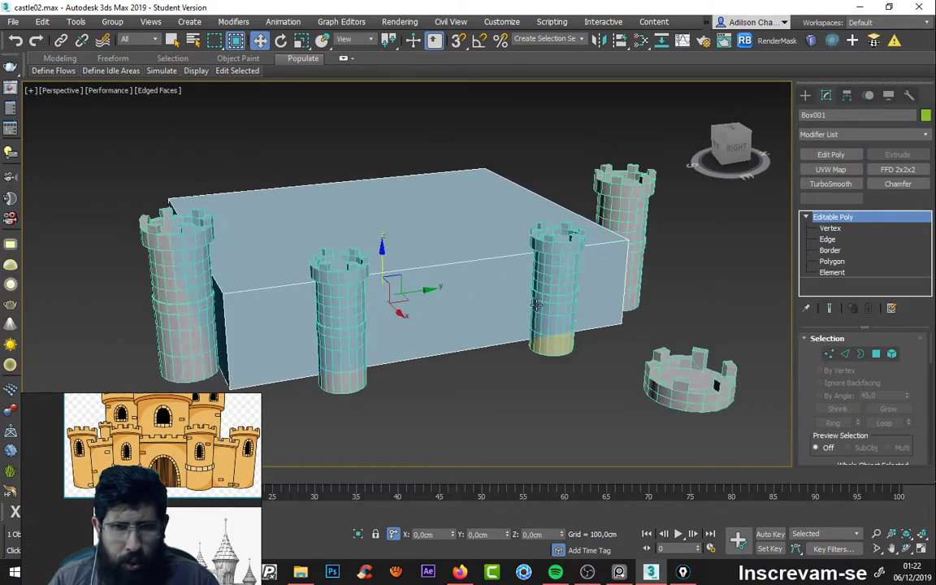
scroll(434, 291, down, 3)
scroll(434, 291, up, 3)
scroll(434, 291, up, 2)
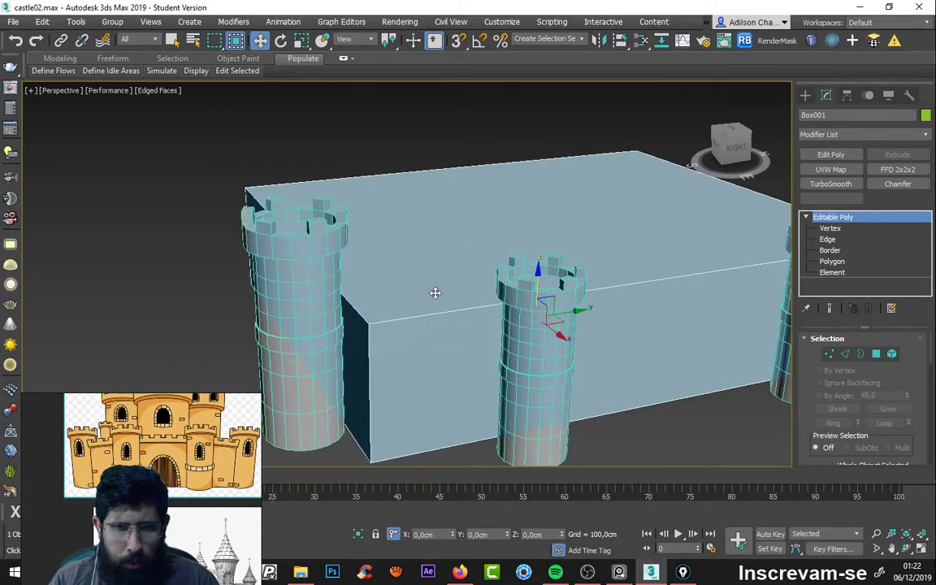
alt+middle_drag(436, 292, 346, 327)
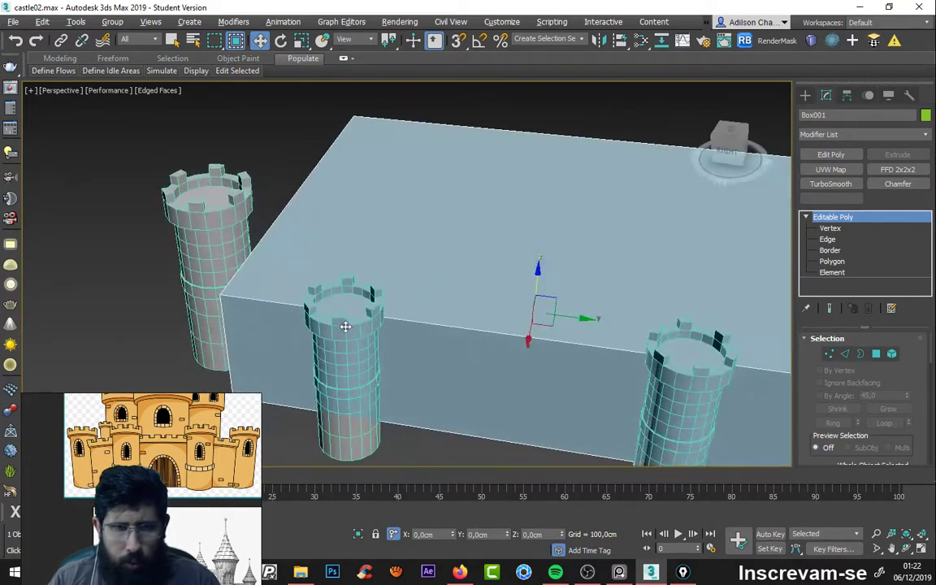
scroll(346, 327, up, 2)
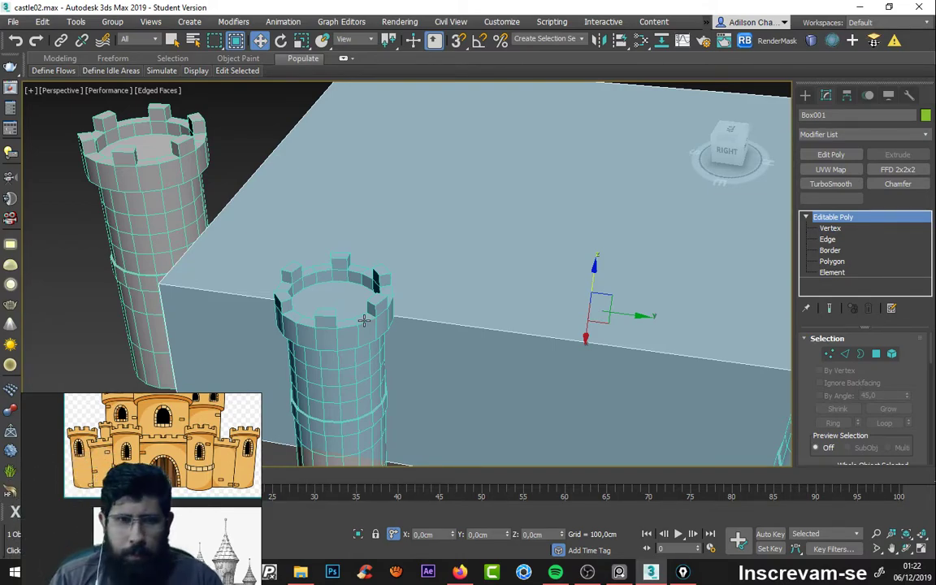
scroll(365, 319, down, 6)
mouse_move(439, 338)
alt+middle_down()
mouse_move(575, 309)
mouse_move(512, 315)
alt+middle_up()
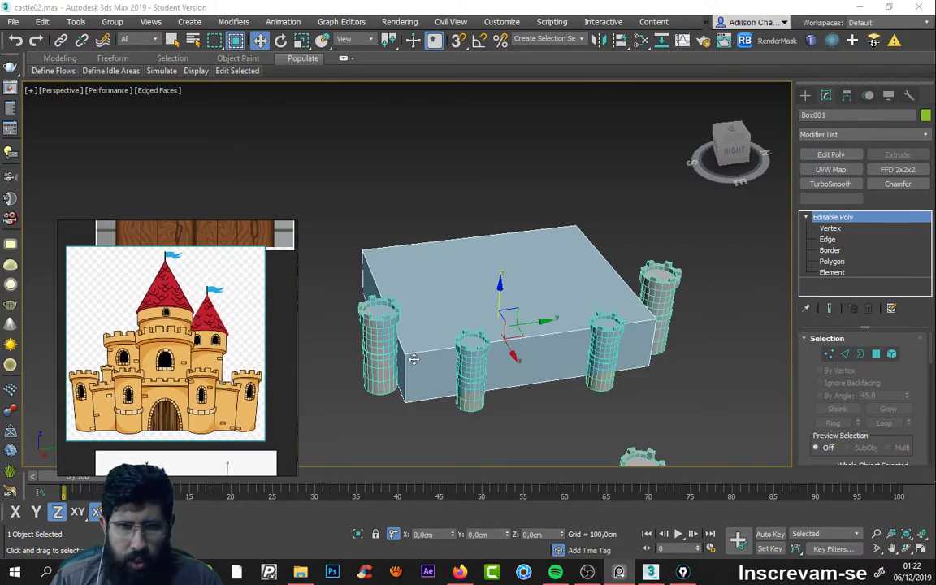
Step: Zoom in on the front tower in the Perspective viewport and select Cylinder004
scroll(573, 356, up, 2)
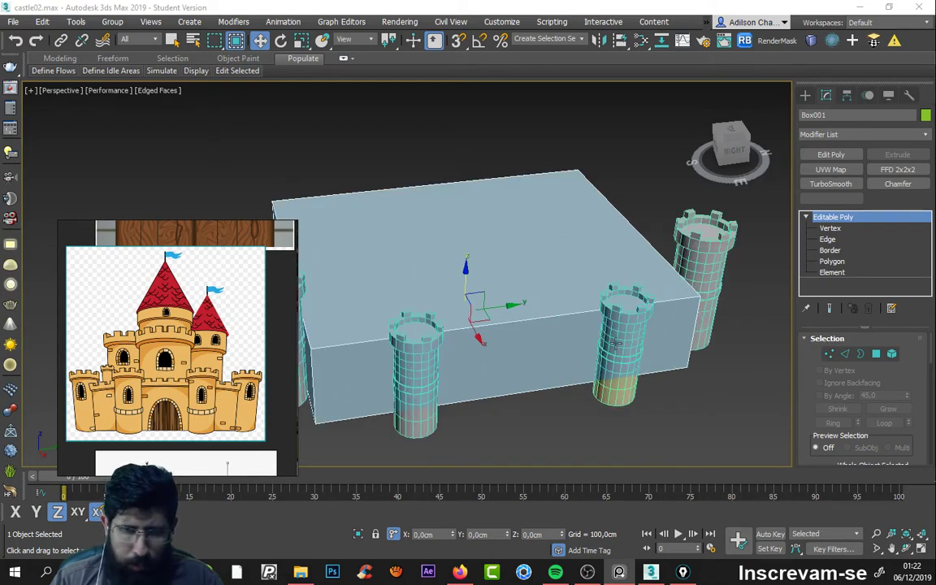
scroll(616, 341, up, 3)
scroll(534, 376, down, 3)
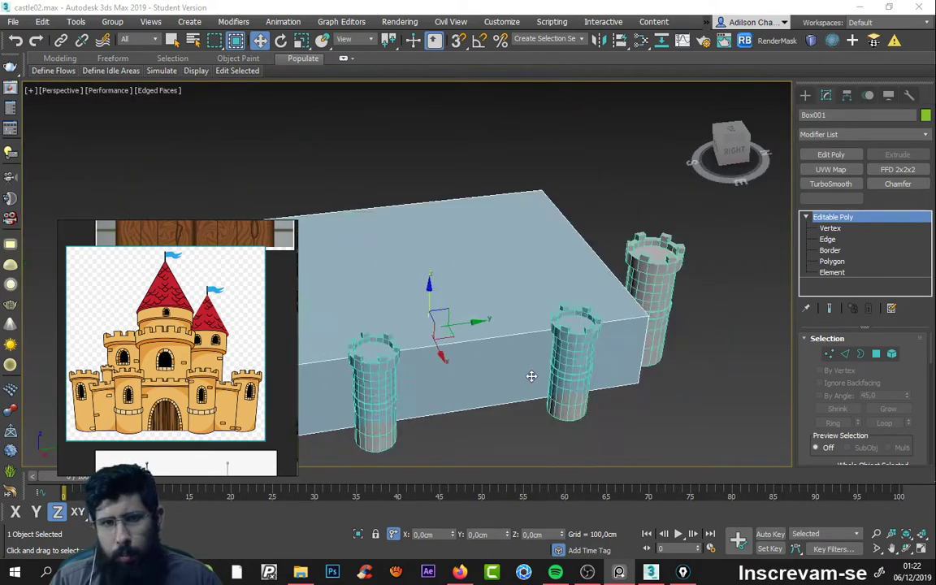
scroll(537, 378, down, 2)
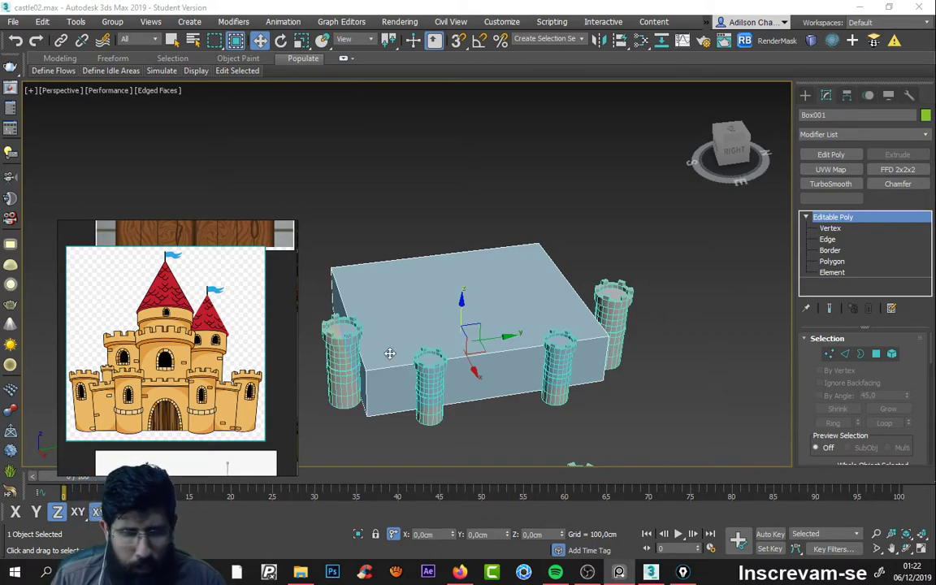
alt+middle_drag(390, 352, 354, 363)
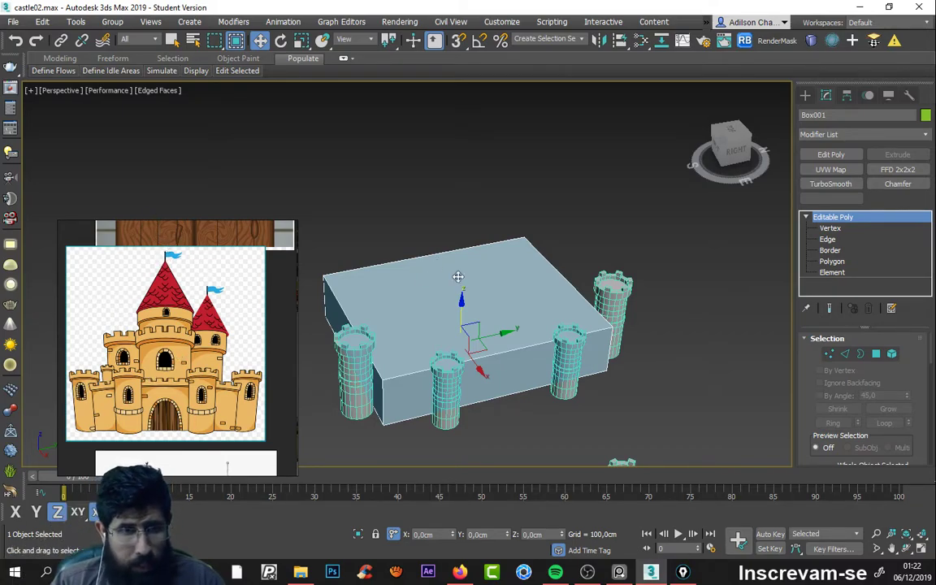
scroll(446, 374, up, 3)
scroll(472, 378, up, 3)
alt+middle_drag(473, 380, 460, 366)
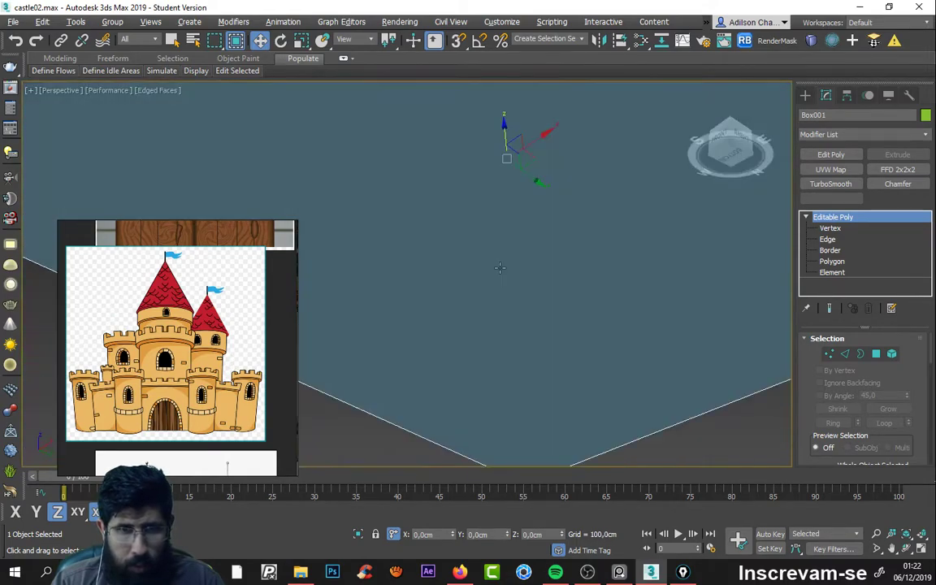
scroll(460, 367, down, 3)
scroll(485, 351, up, 2)
scroll(461, 362, up, 3)
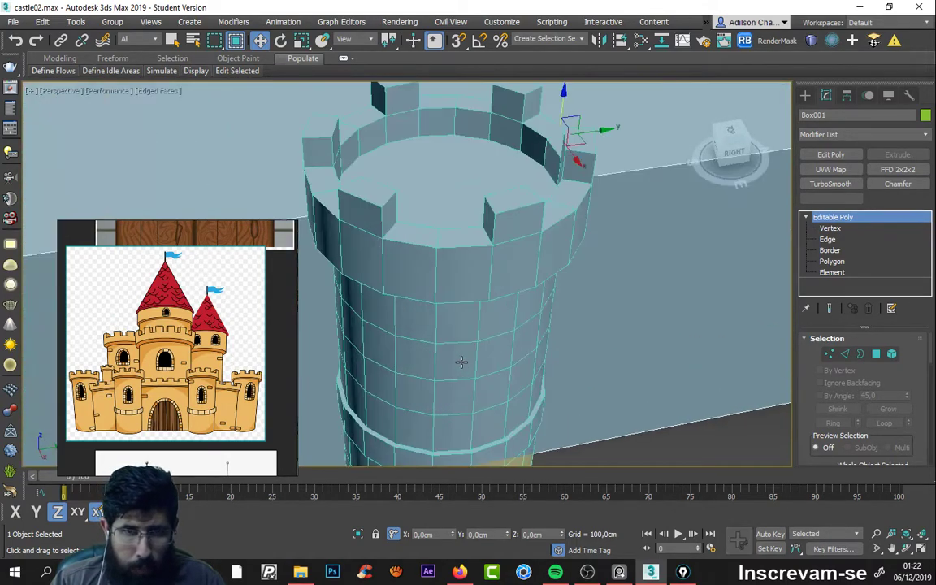
click(492, 328)
scroll(492, 328, down, 2)
scroll(497, 339, down, 3)
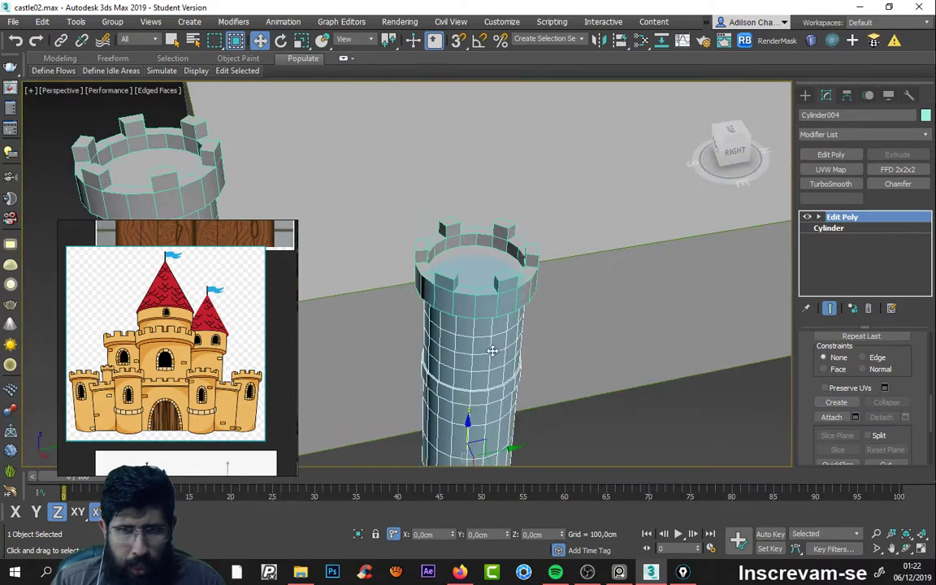
middle_drag(508, 341, 538, 288)
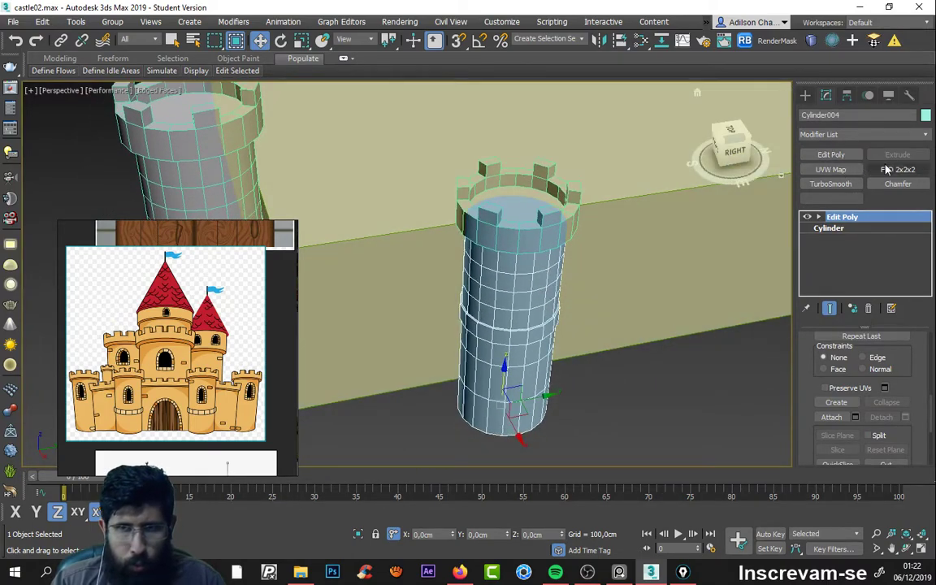
click(831, 184)
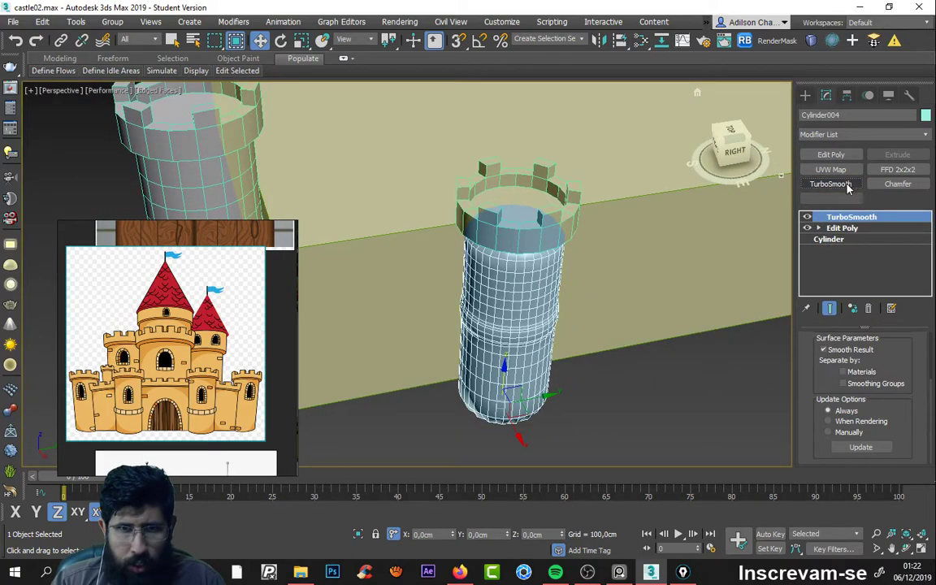
click(870, 308)
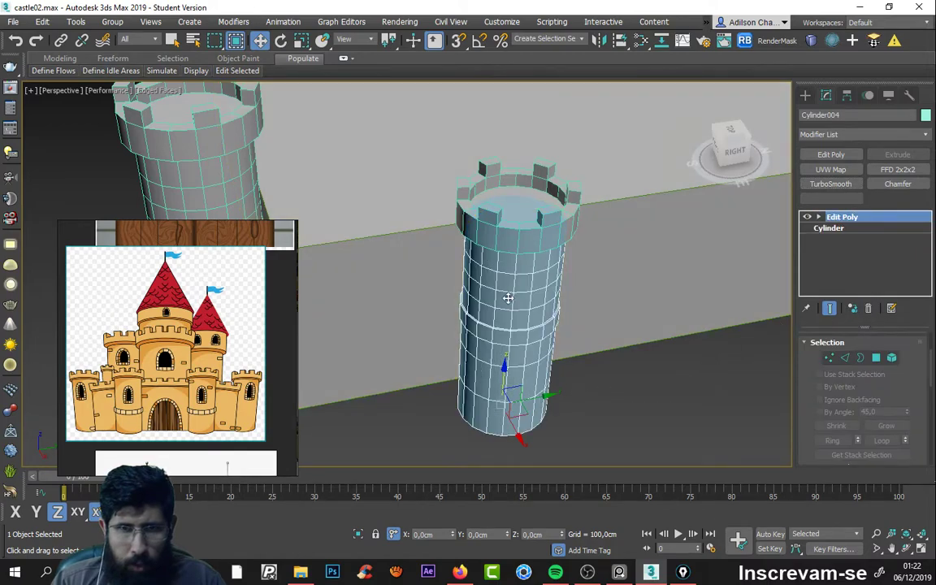
click(888, 184)
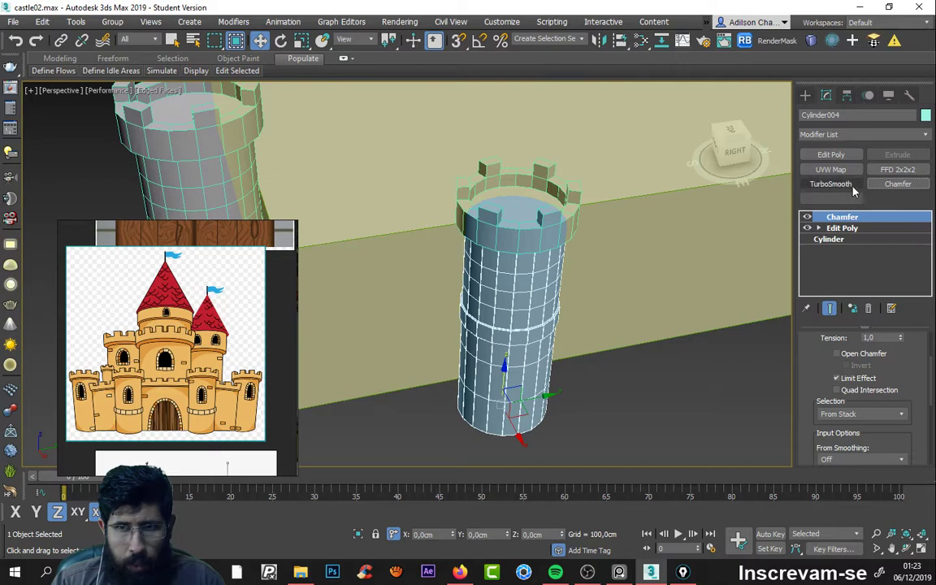
click(847, 185)
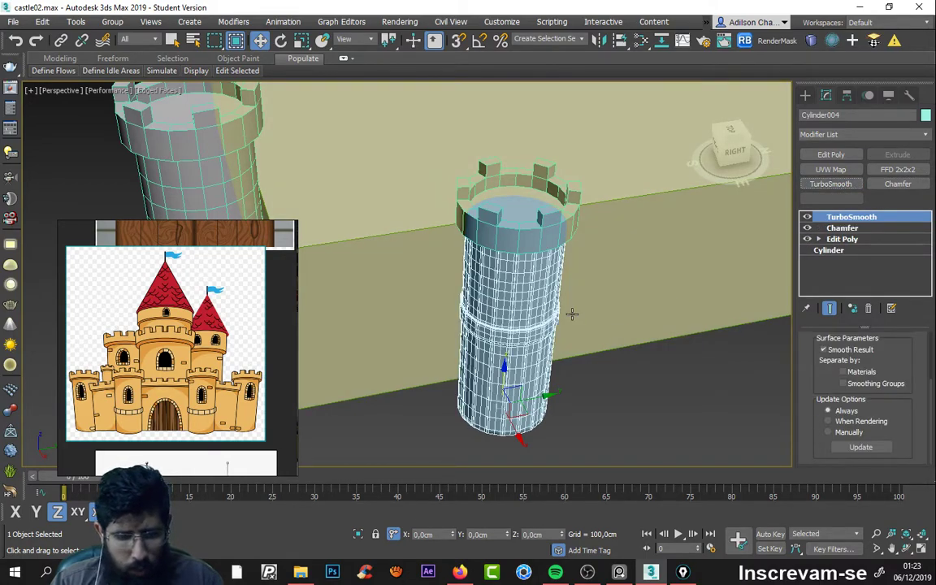
key(F4)
scroll(598, 253, up, 5)
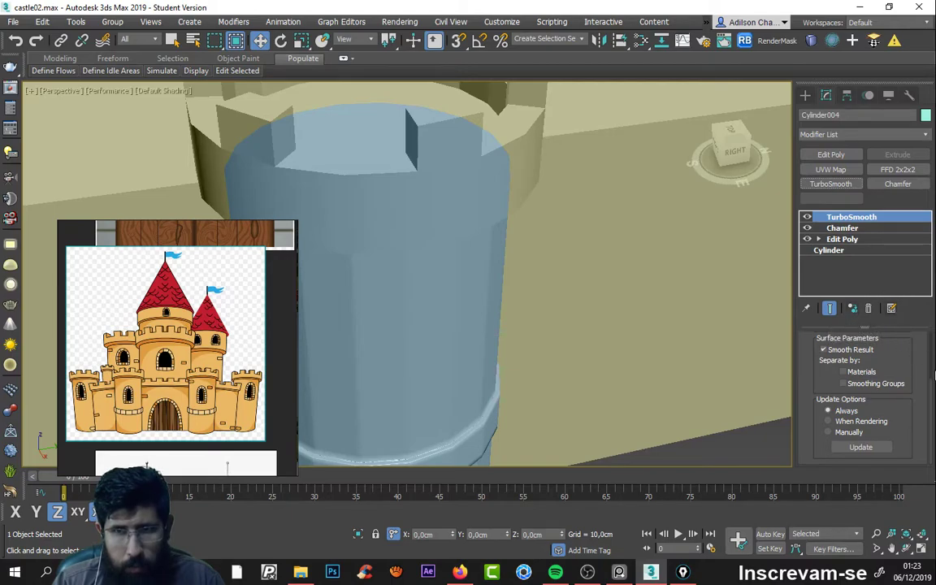
drag(933, 386, 935, 331)
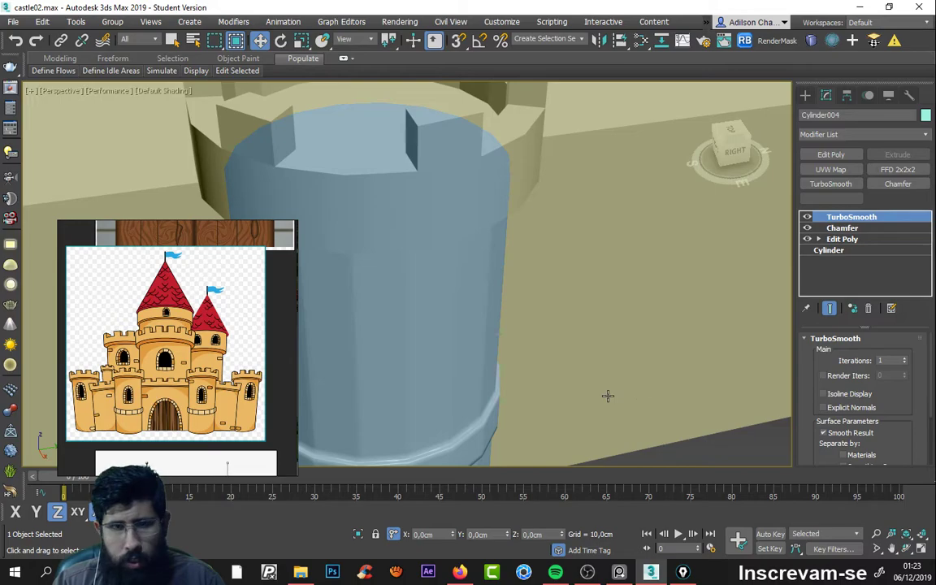
scroll(566, 344, down, 2)
scroll(590, 330, down, 2)
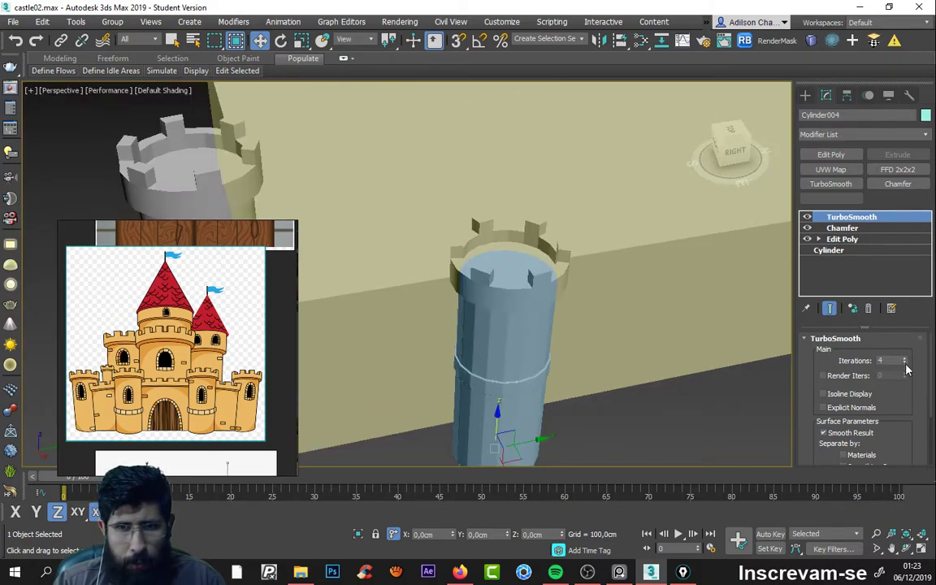
right_click(904, 363)
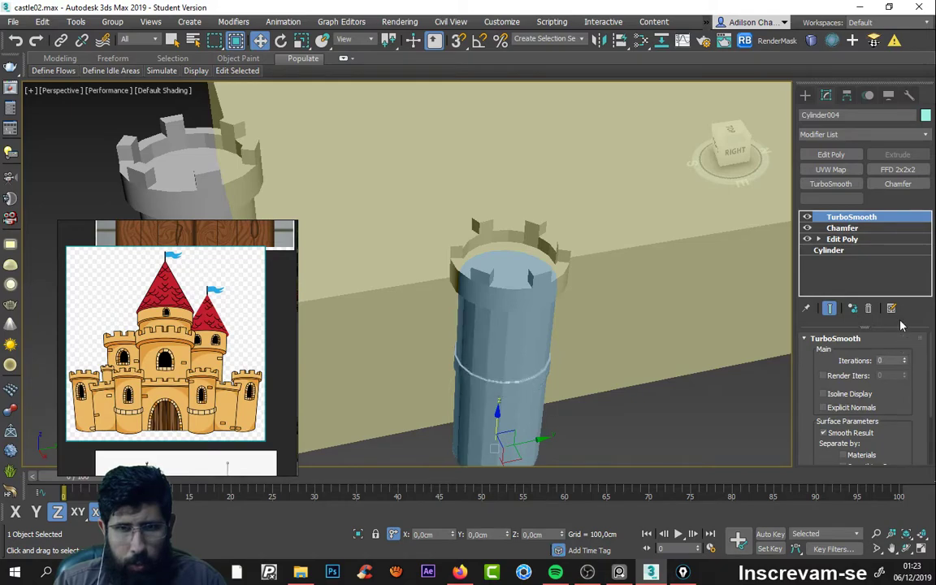
click(869, 311)
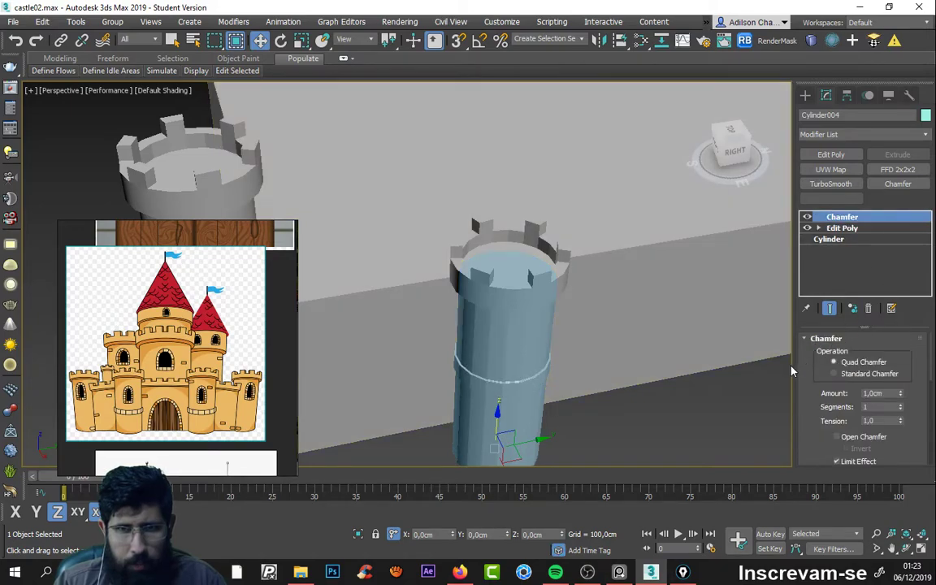
click(720, 397)
key(F4)
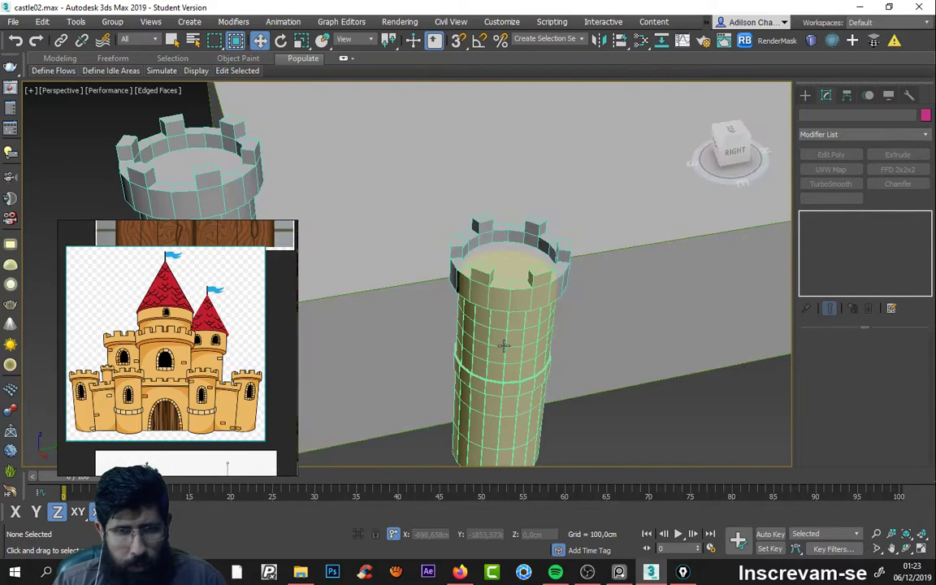
click(549, 372)
scroll(497, 329, up, 5)
scroll(495, 453, down, 4)
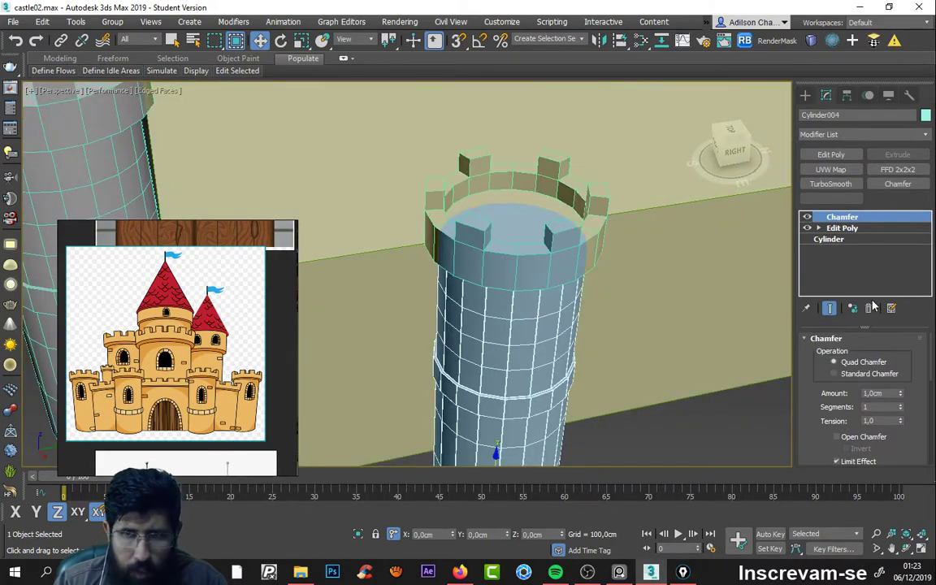
click(869, 308)
mouse_move(520, 350)
alt+middle_down()
mouse_move(542, 307)
mouse_move(519, 367)
alt+middle_up()
scroll(519, 366, up, 3)
scroll(519, 366, down, 10)
scroll(551, 338, down, 3)
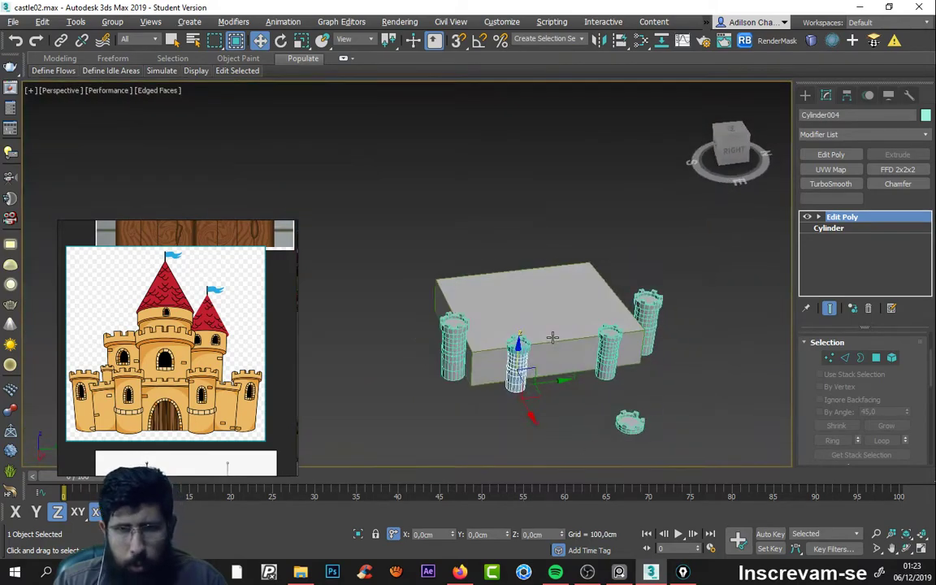
click(525, 165)
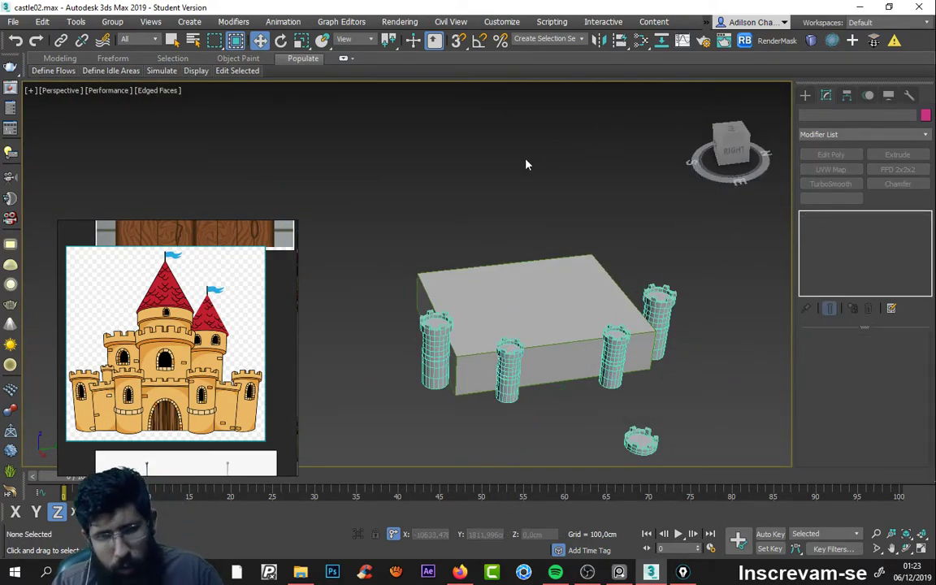